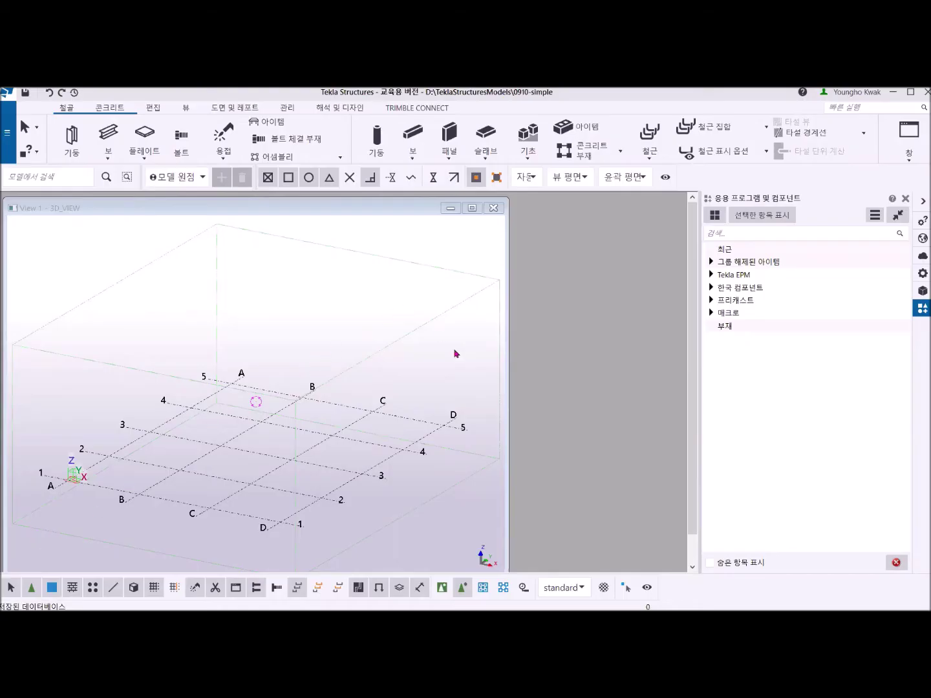
Maximize the 3D_VIEW window and close the applications and components pane.
left_click(473, 208)
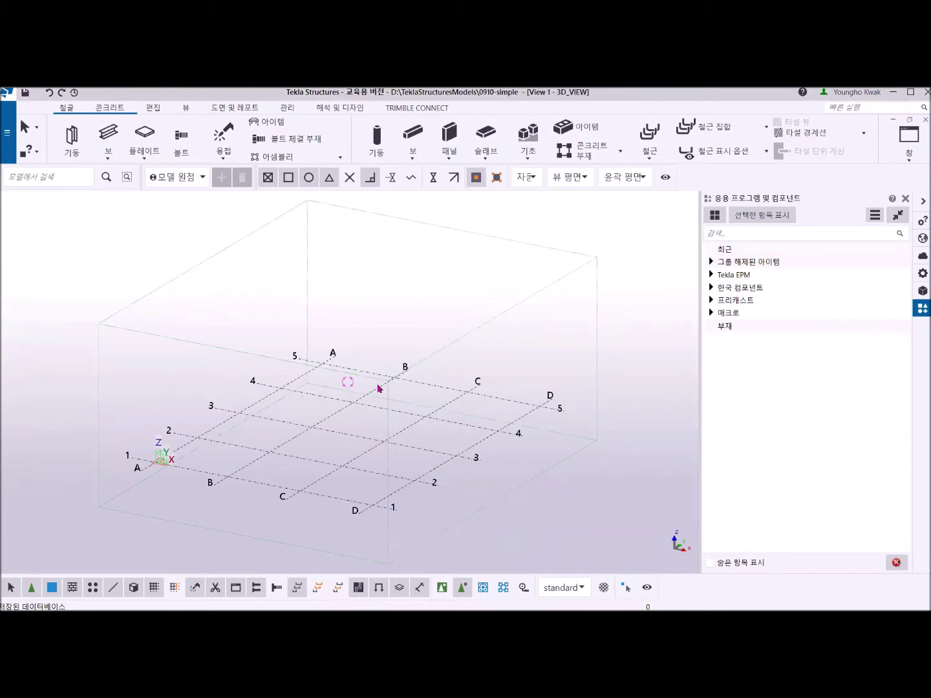
left_click(318, 428)
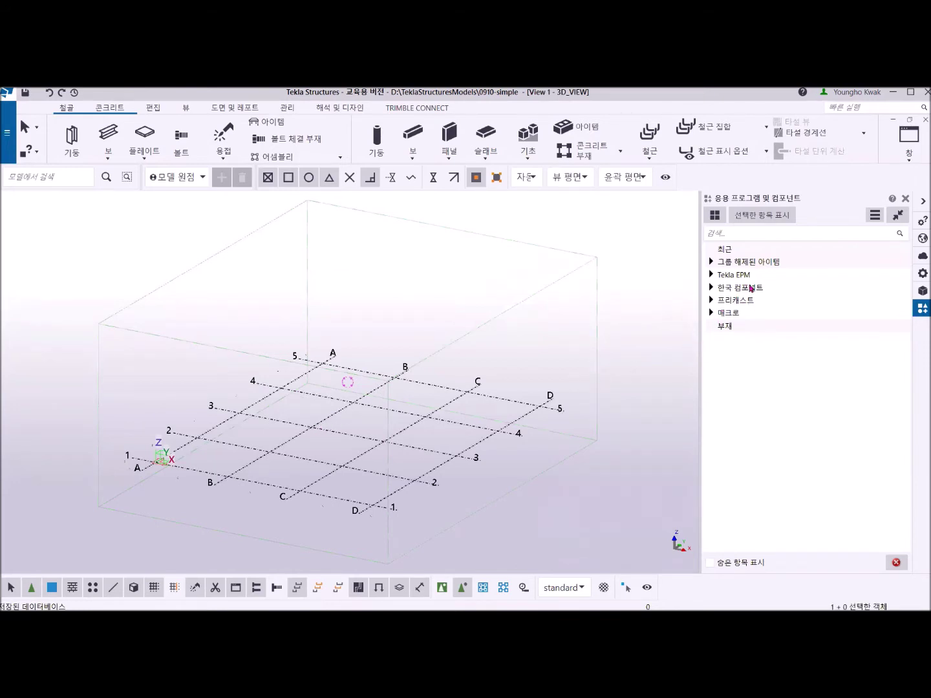
left_click(905, 199)
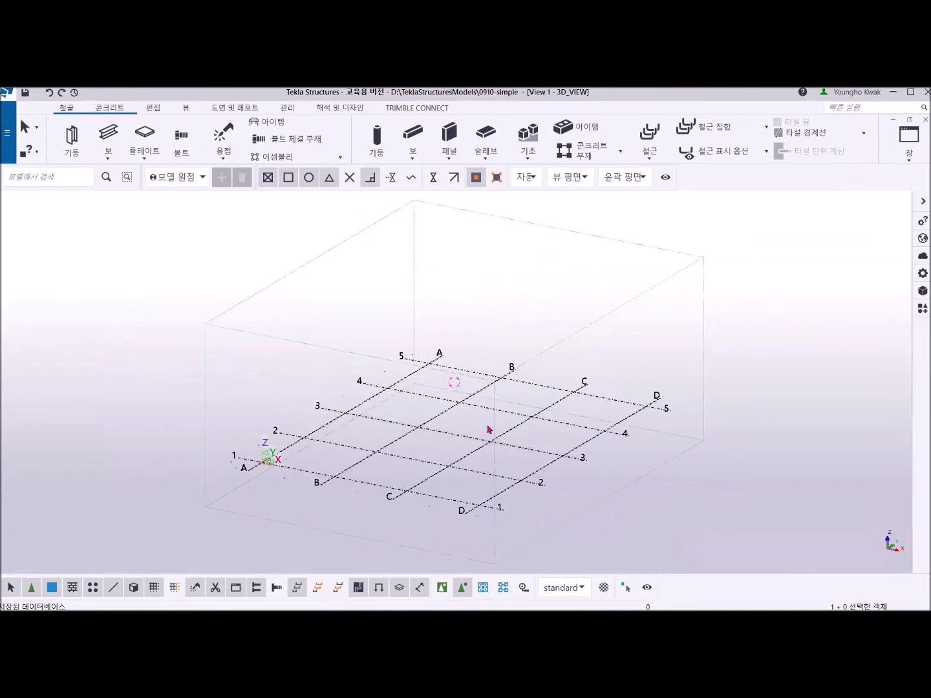
Open the rectangular grid's properties and set its Y coordinates to 0.00 7500.
left_click(476, 426)
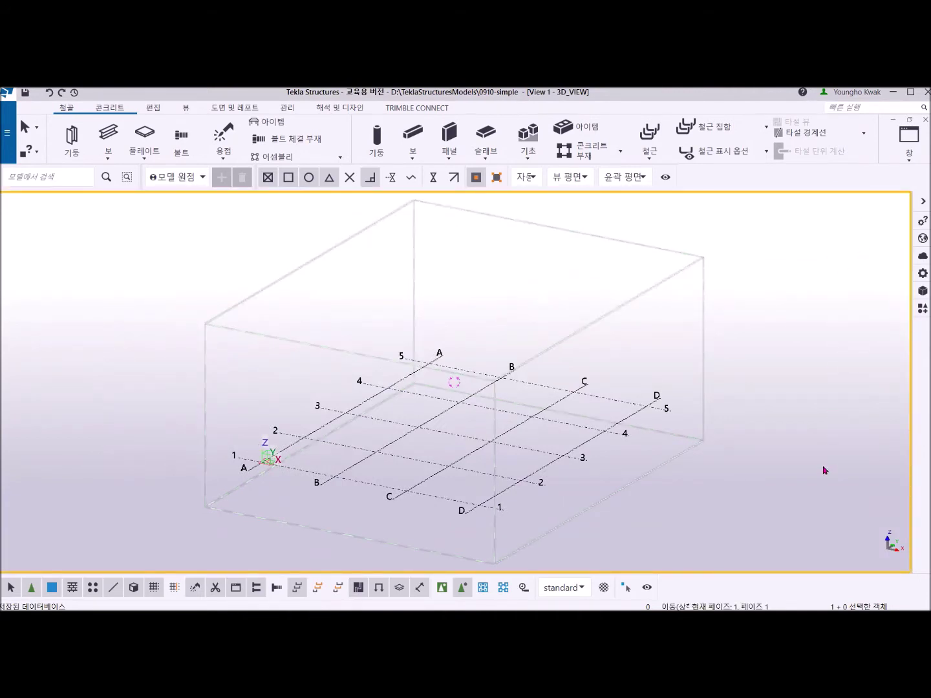
double_click(441, 474)
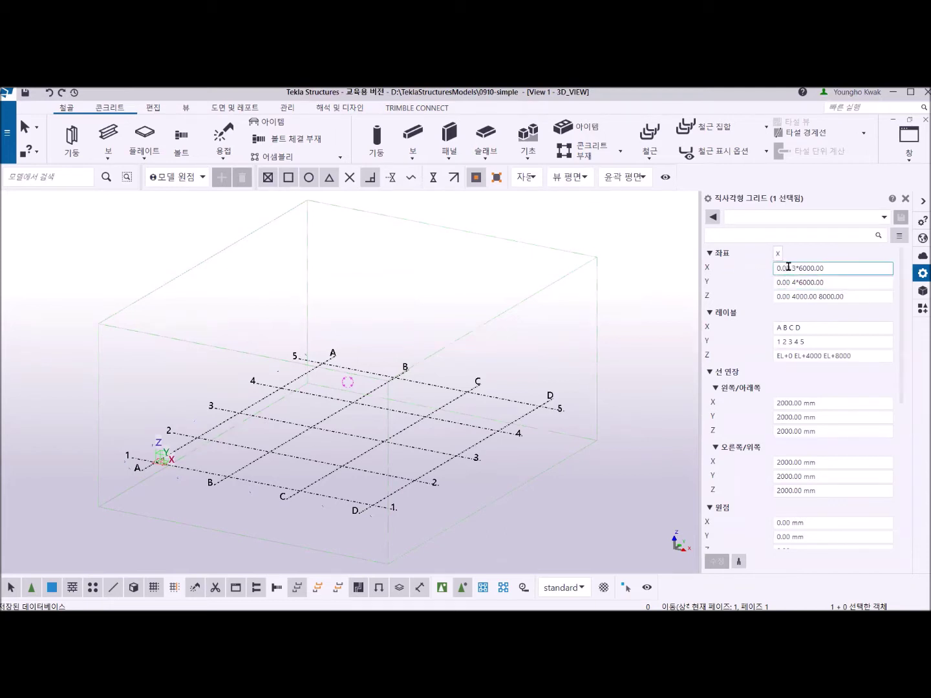
left_click(823, 282)
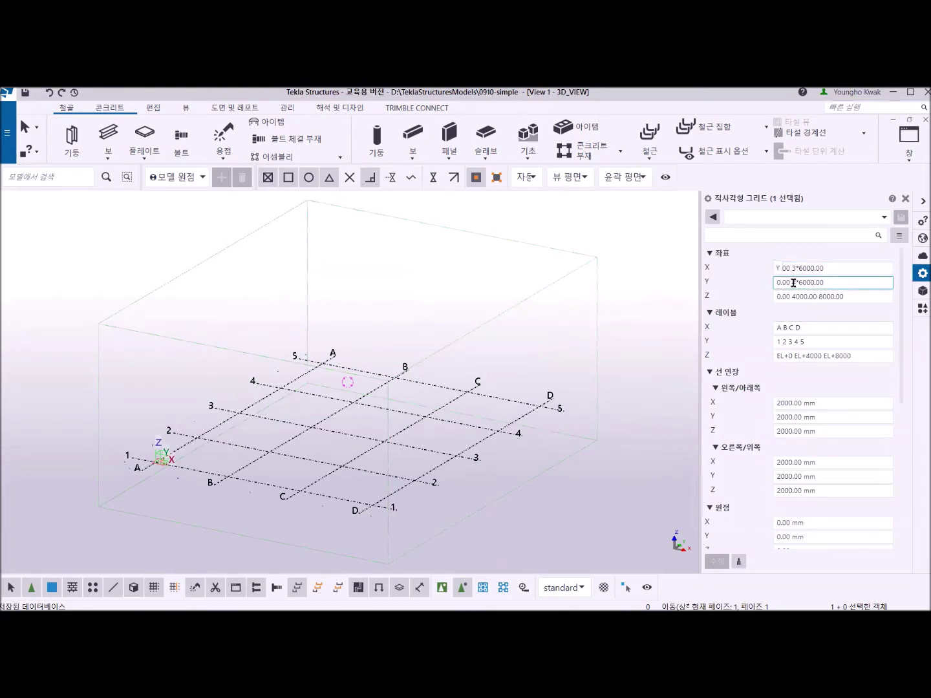
left_click_drag(794, 283, 856, 292)
type("7500")
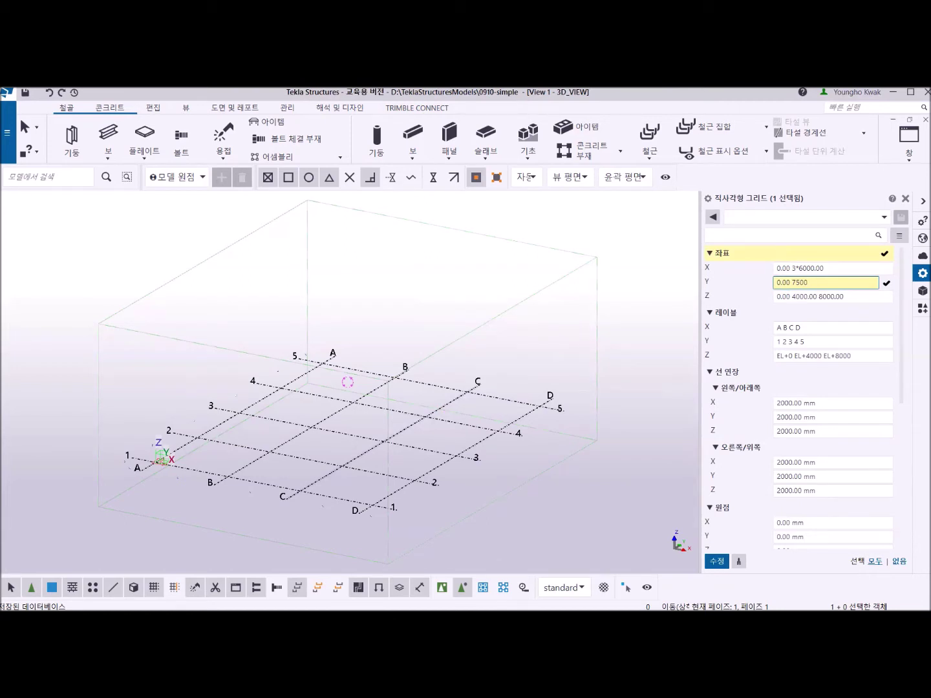
key("Return")
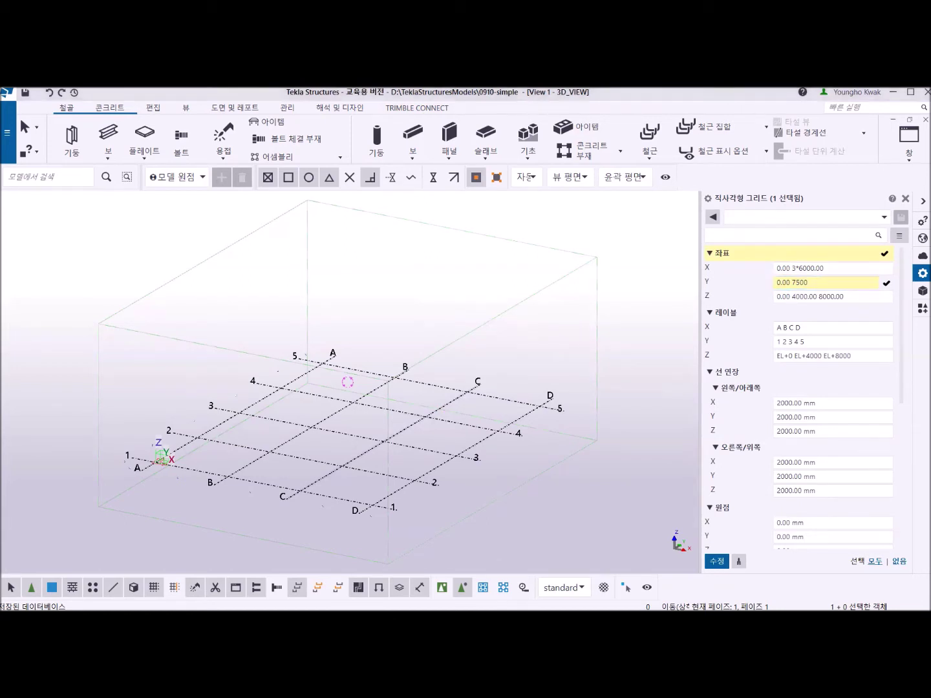
Check the floor levels on the PDF's GRID A elevation and set the grid's Z coordinates to 0.00 3200 6500.
key("alt+Tab")
scroll(446, 327, "down", 3)
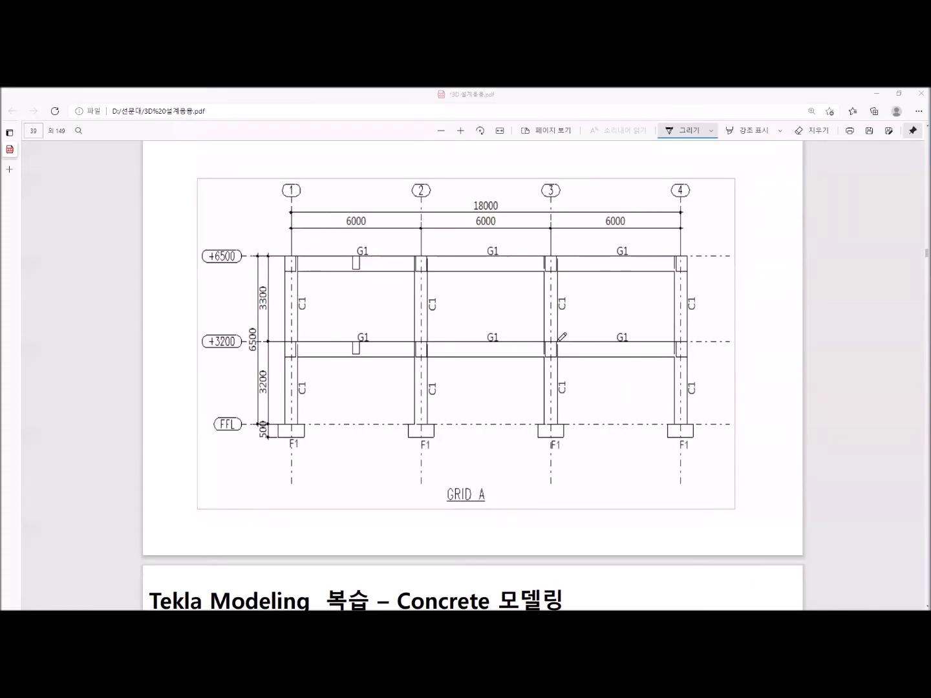
key("alt+Tab")
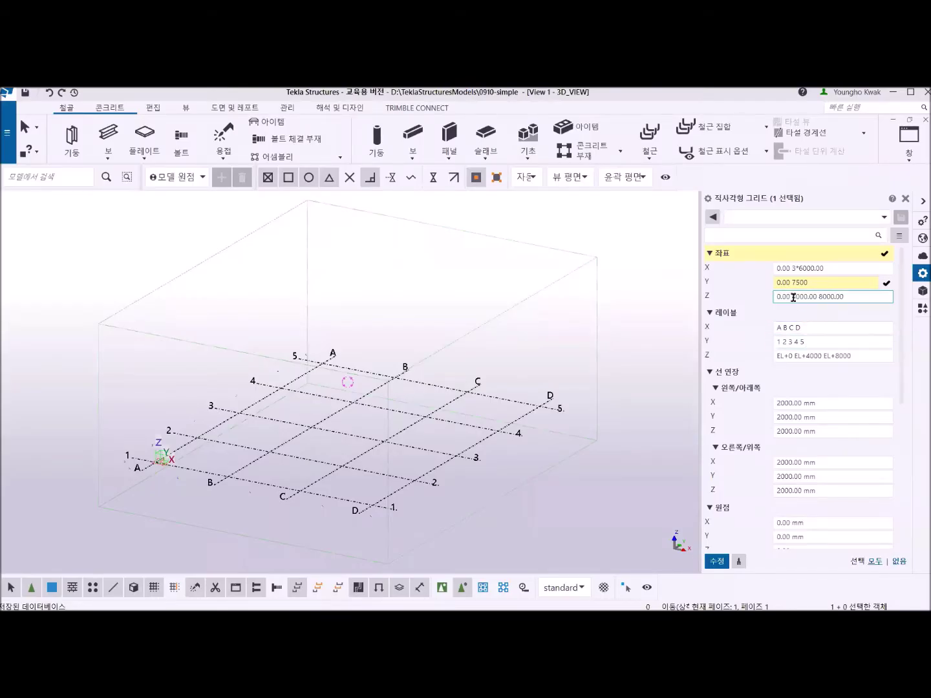
left_click_drag(793, 295, 850, 298)
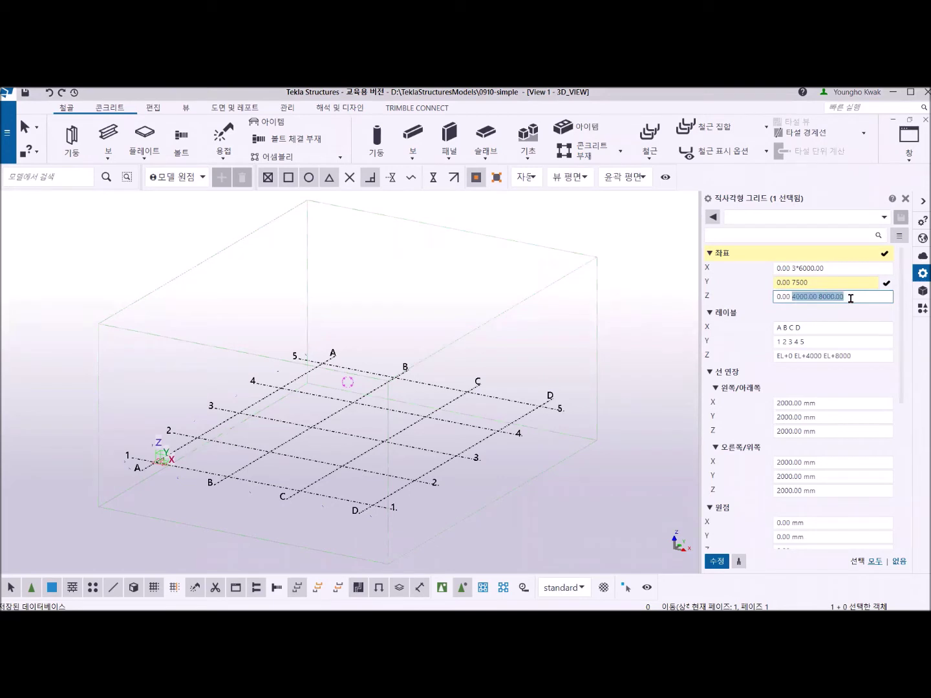
type("320")
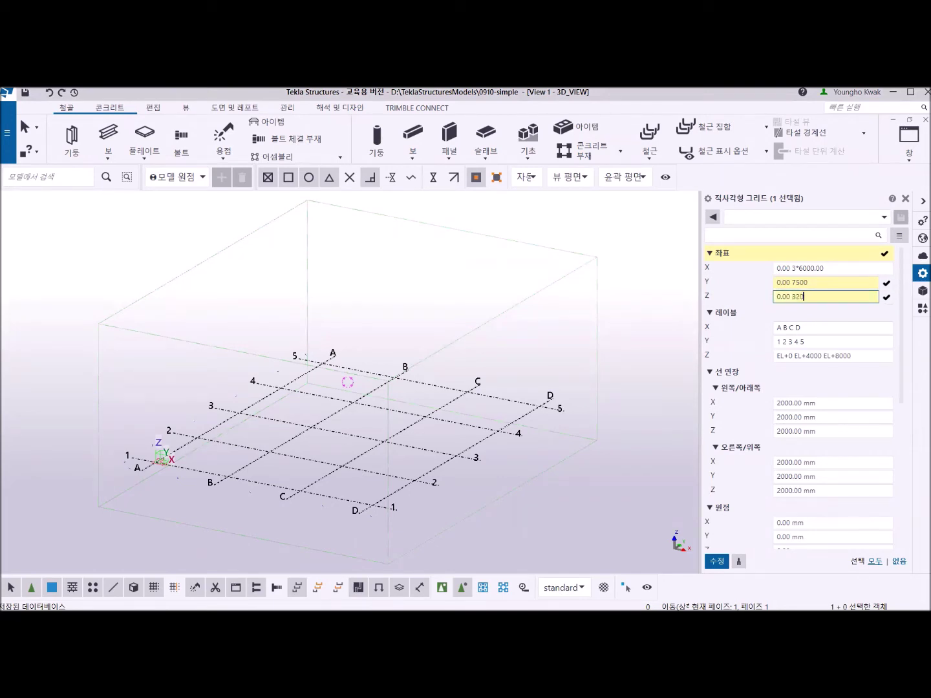
type("0 6500")
Set the grid's X labels to 1 2 3 4 and its Y labels to A B.
left_click(824, 328)
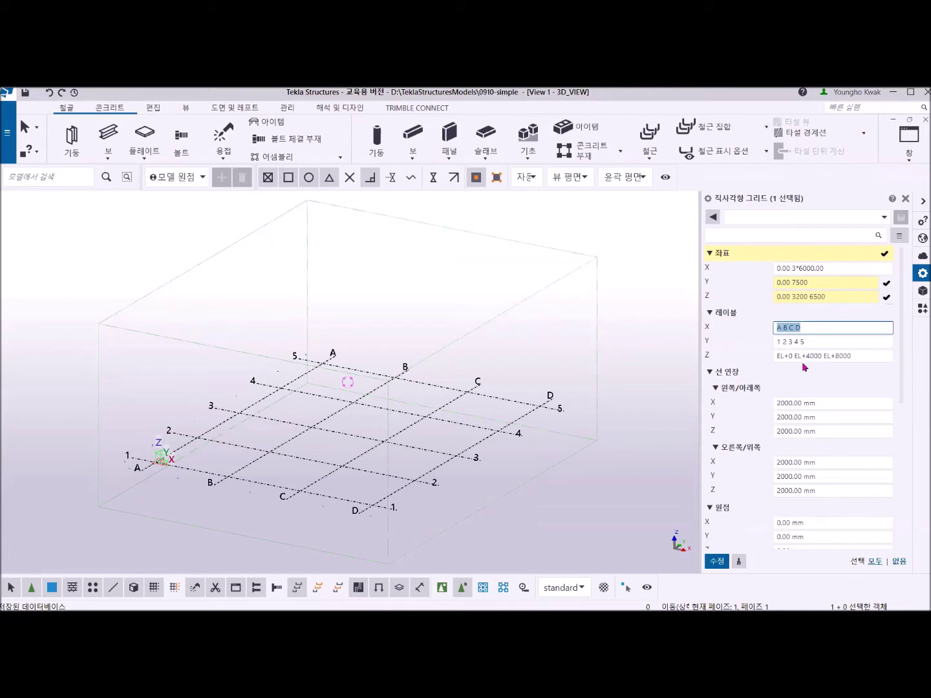
type("1")
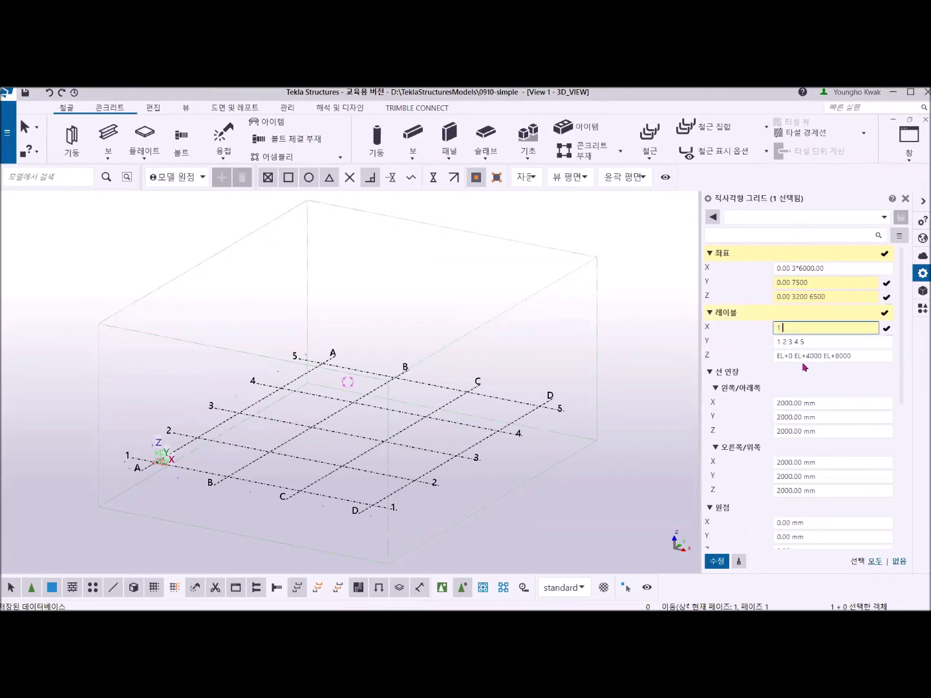
type(" 2 3 4")
key("Tab")
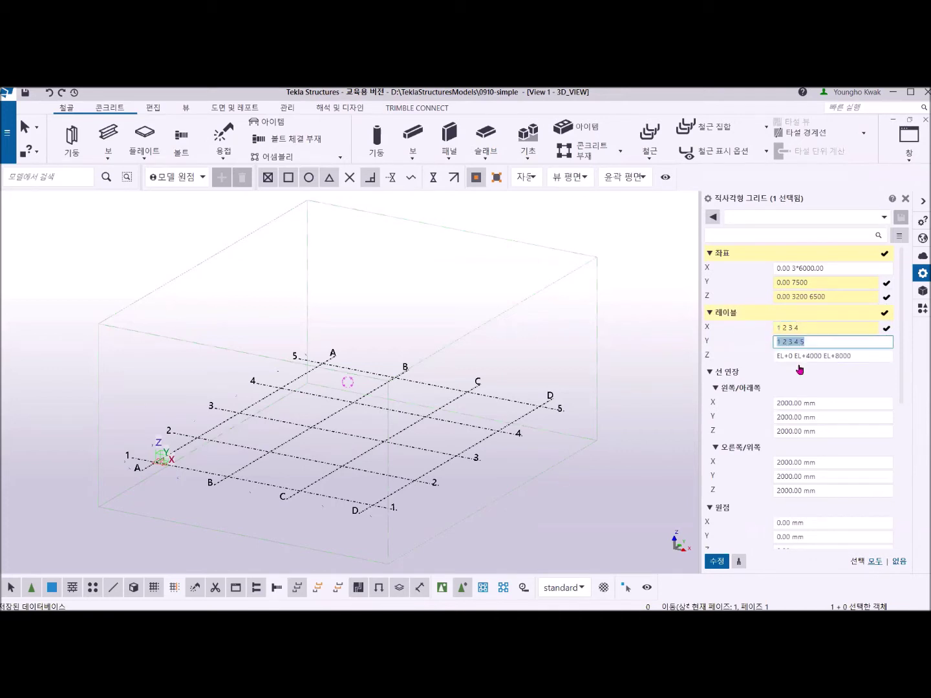
type("A")
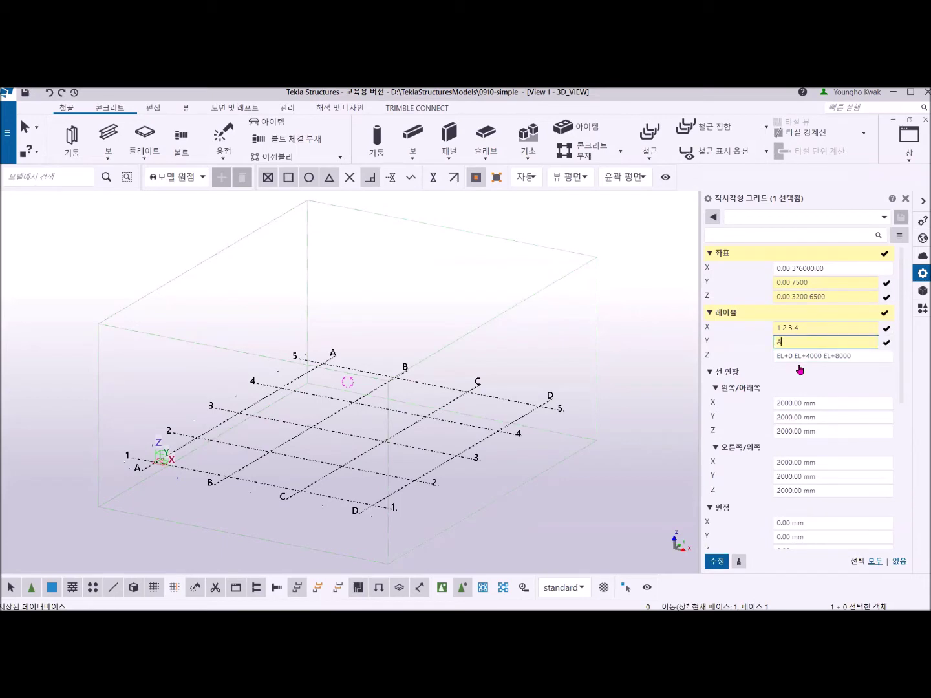
type(" B")
Set the grid's Z labels to FFL +3200 =6500 and apply all the property changes to the grid.
left_click(842, 356)
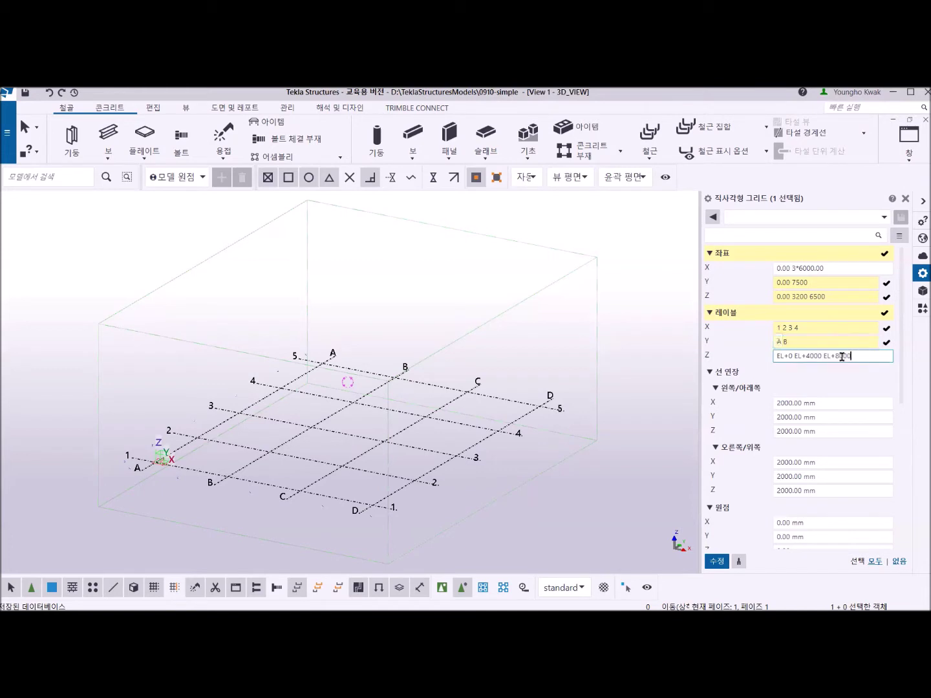
left_click_drag(842, 356, 765, 368)
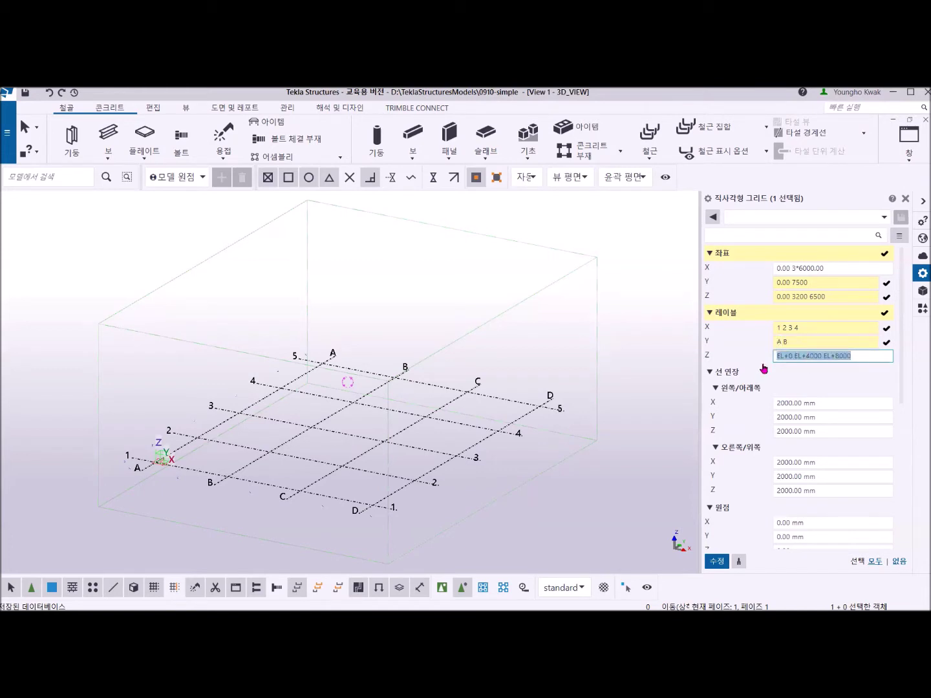
type("FF")
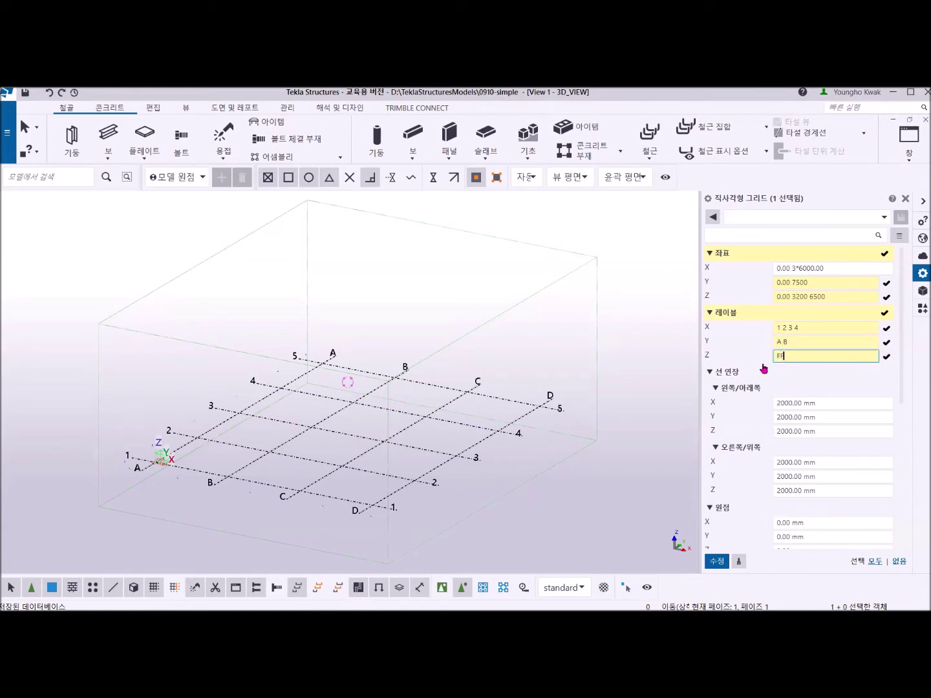
type("L +3200 =6500")
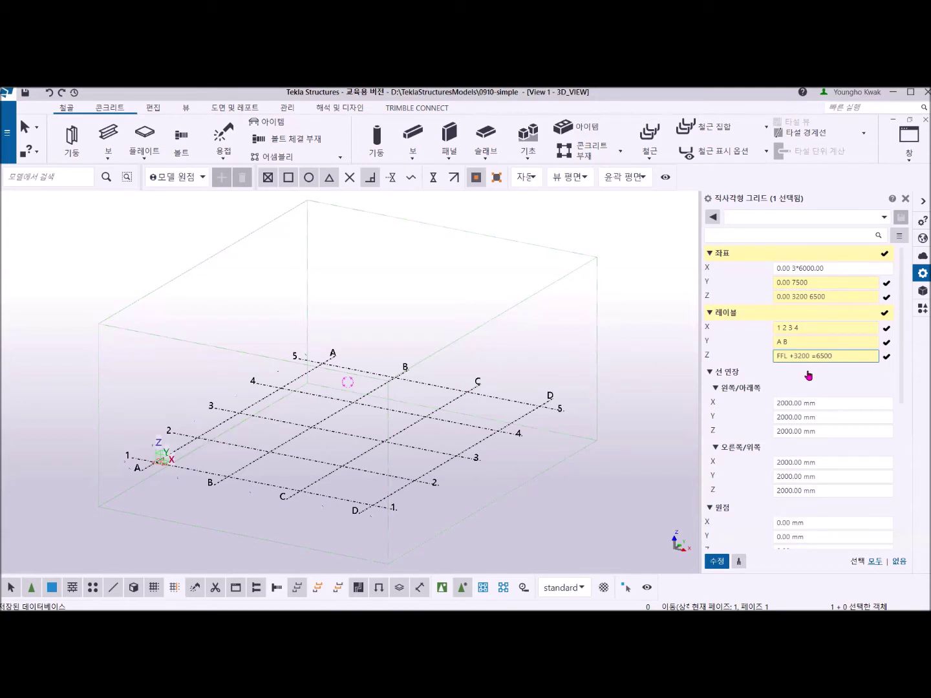
left_click(716, 561)
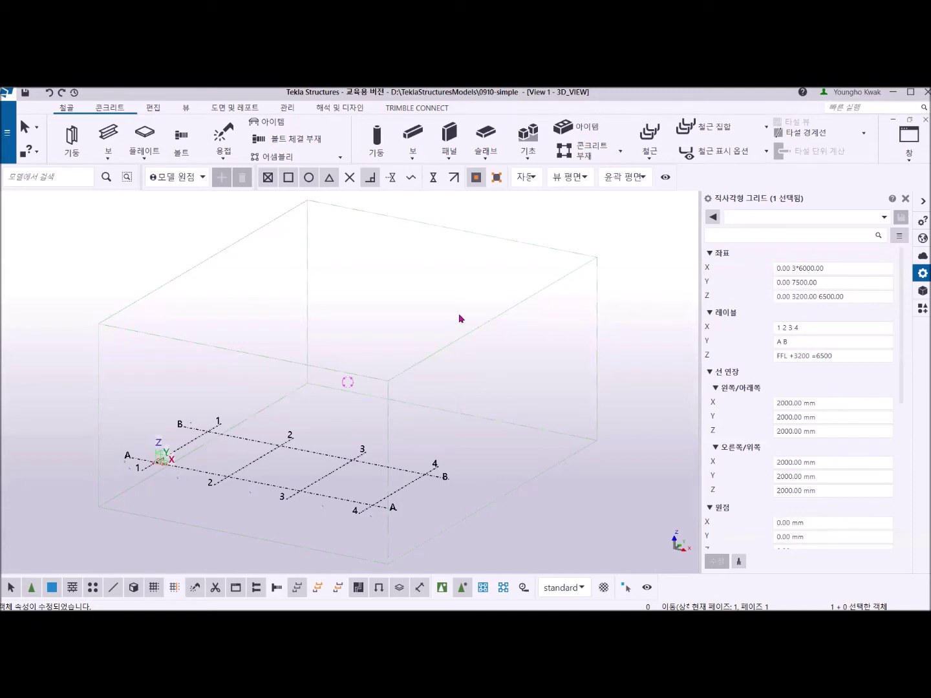
Fit the 3D view's work area to the entire model.
left_click(450, 290)
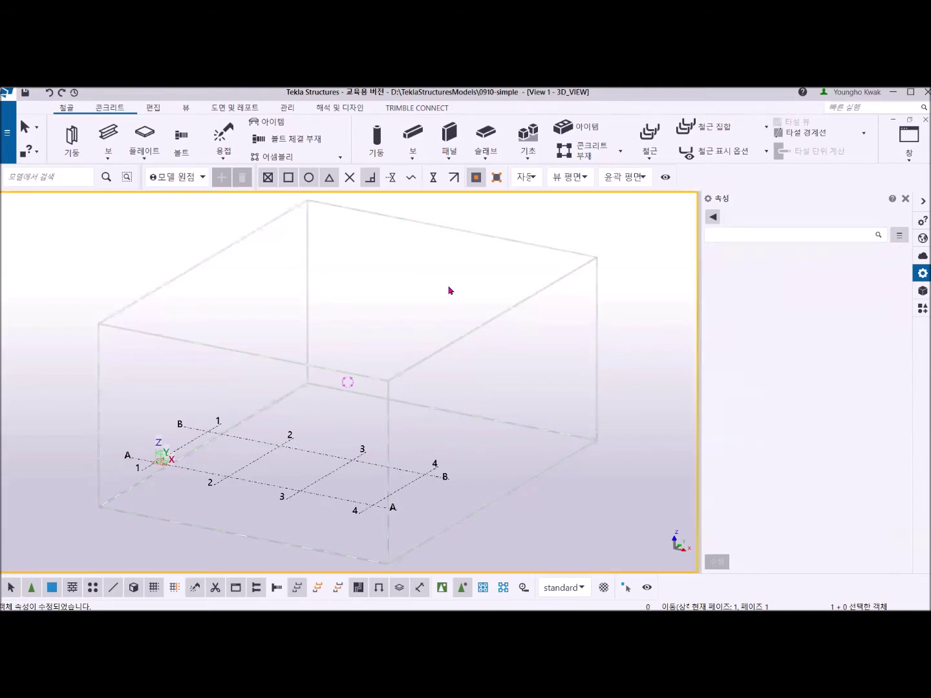
right_click(450, 290)
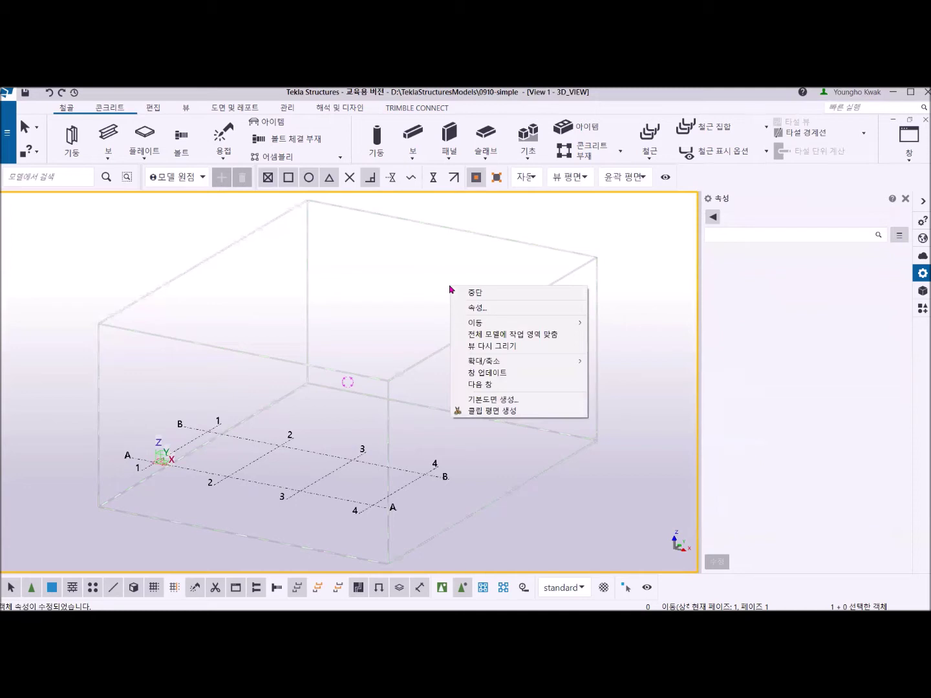
left_click(481, 336)
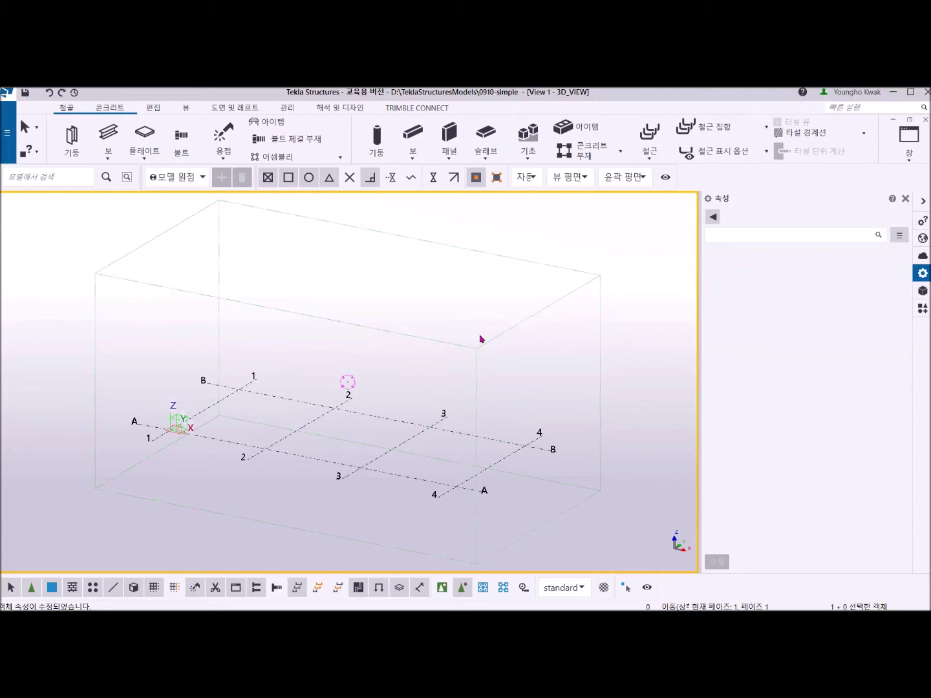
Select the grid and open the settings for creating new views along its grid lines.
left_click(315, 423)
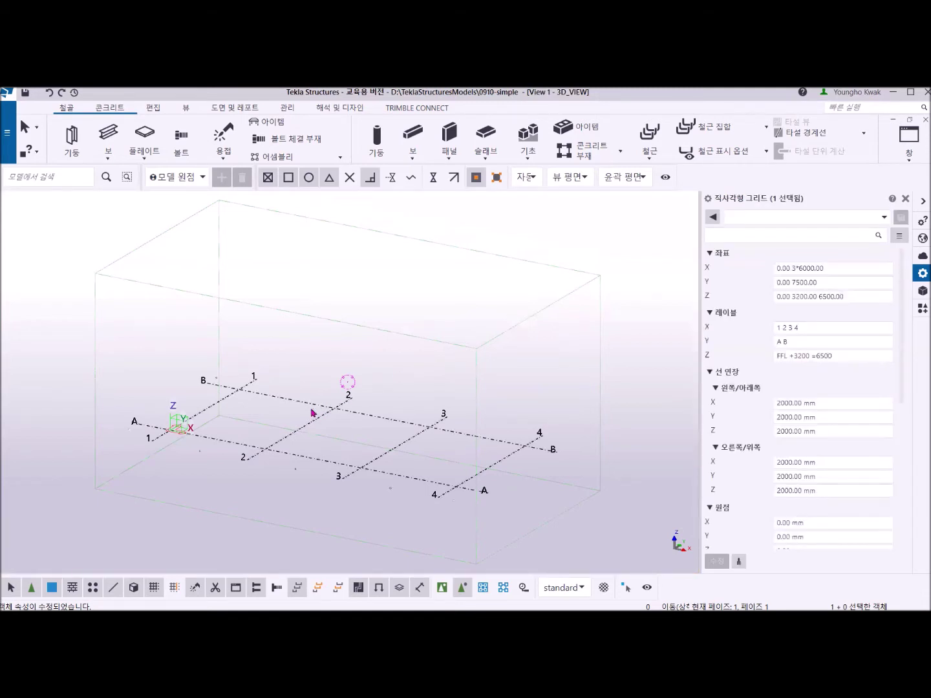
right_click(275, 259)
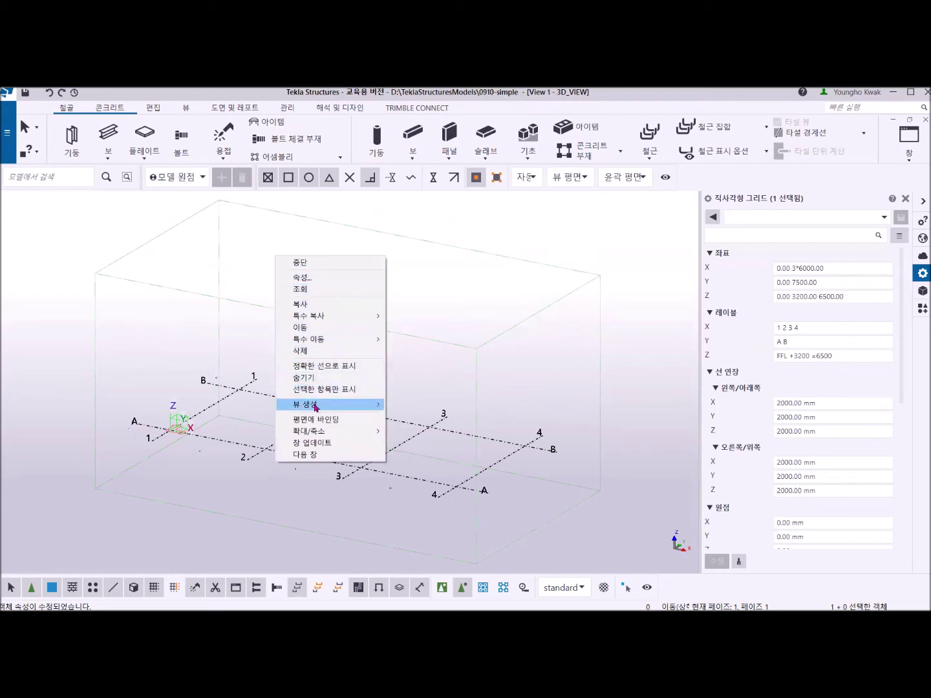
mouse_move(316, 407)
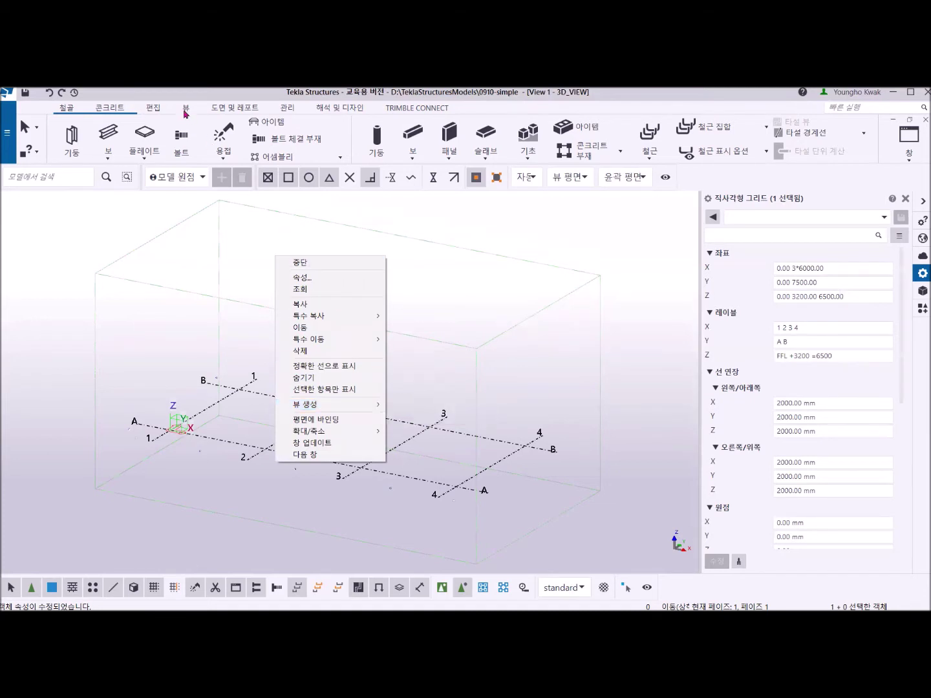
left_click(185, 110)
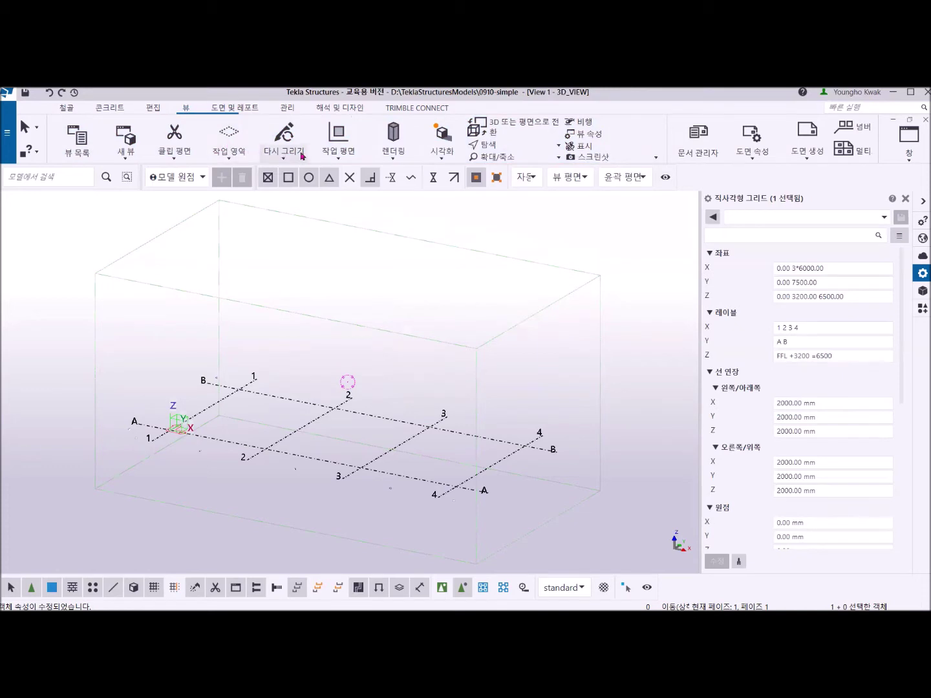
left_click(135, 164)
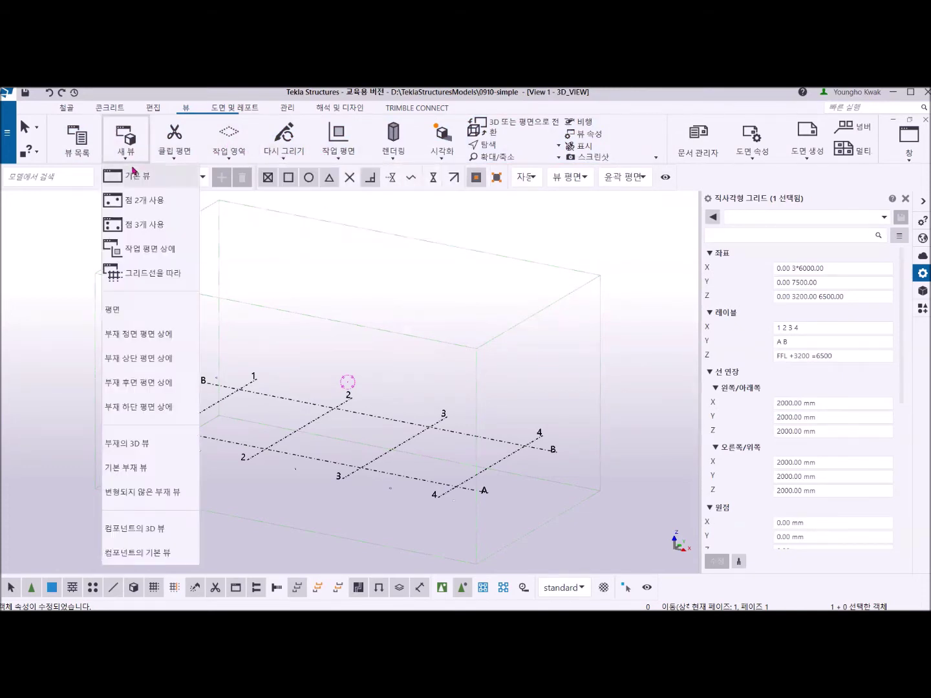
left_click(155, 277)
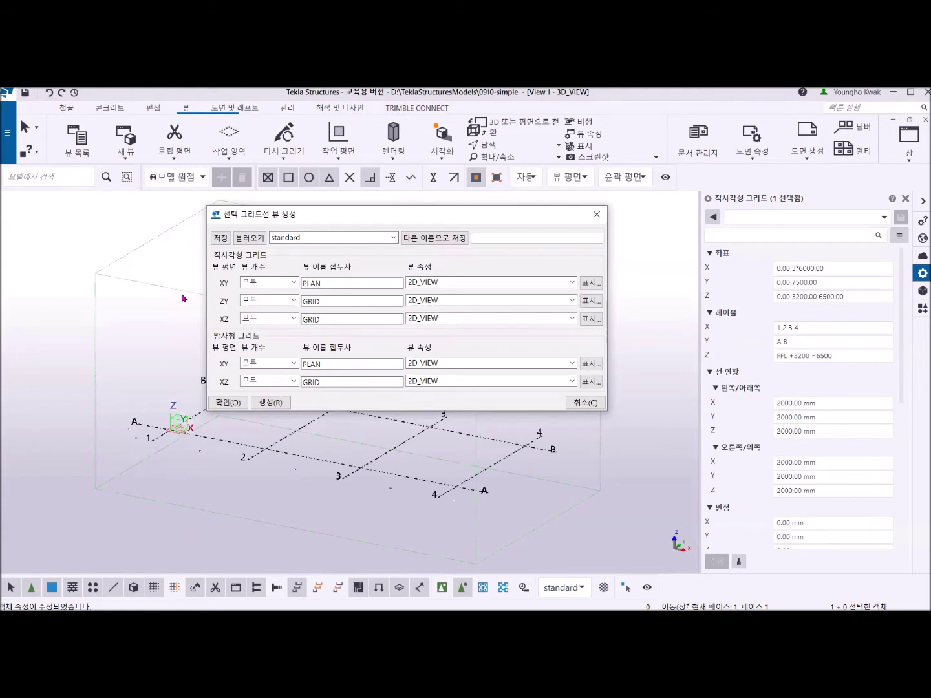
Clear the rectangular grid's XY view name prefix, create all the grid line views and close the creation settings.
left_click(333, 284)
key("BackSpace")
key("BackSpace")
key("BackSpace")
key("BackSpace")
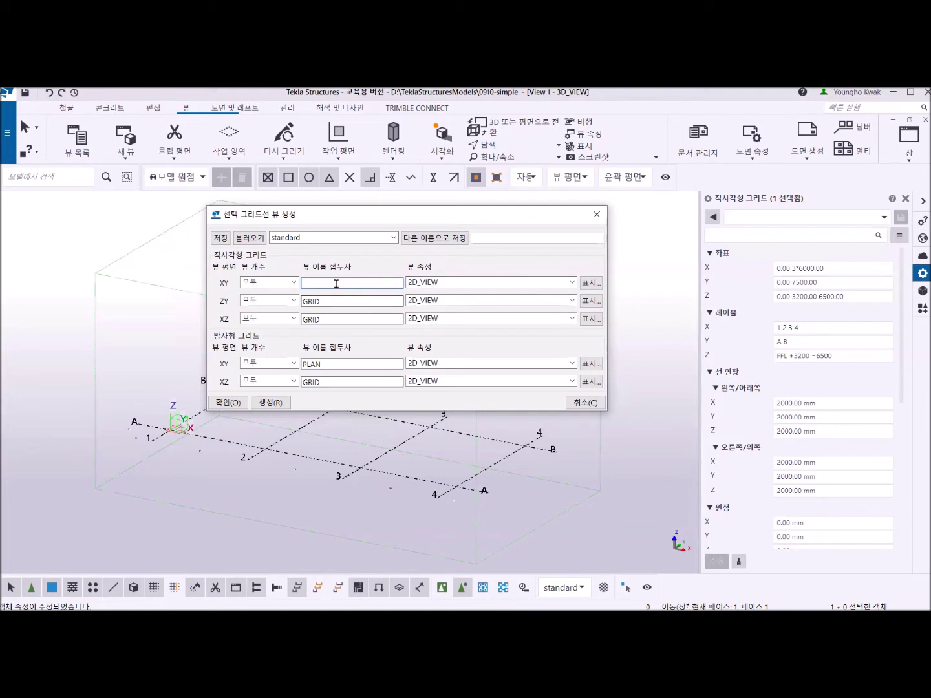
left_click(272, 403)
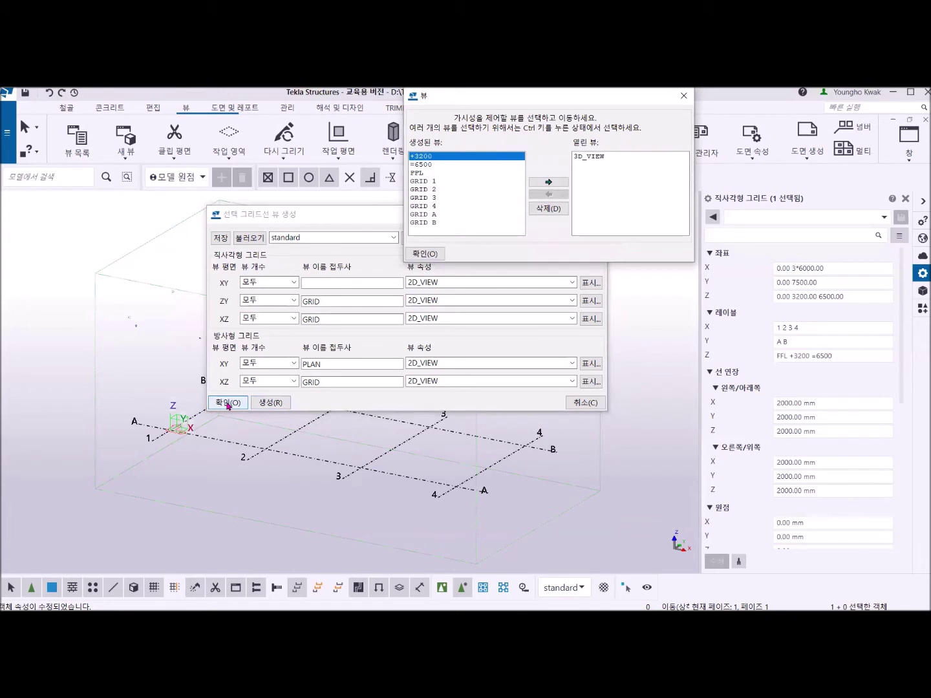
left_click(228, 404)
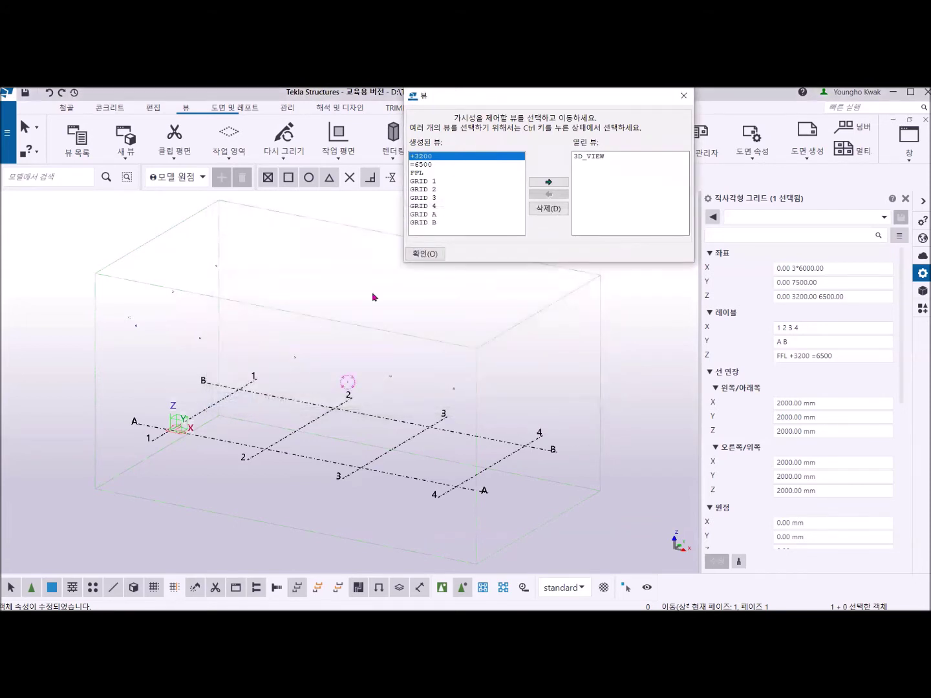
Open the FFL plan view from the list of created views and tile it vertically beside the 3D view.
left_click_drag(484, 101, 373, 298)
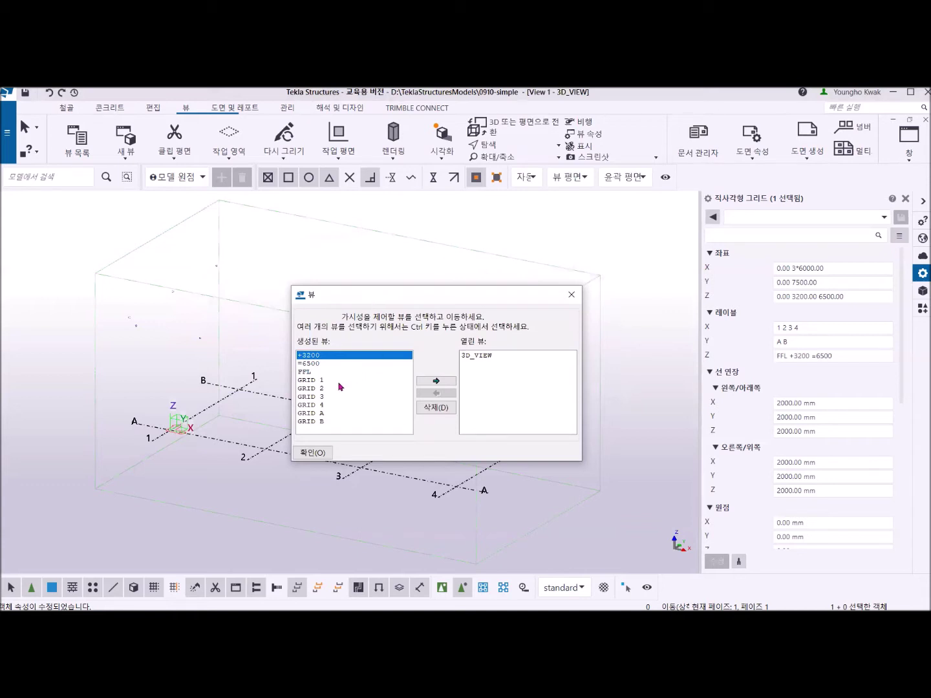
left_click(303, 375)
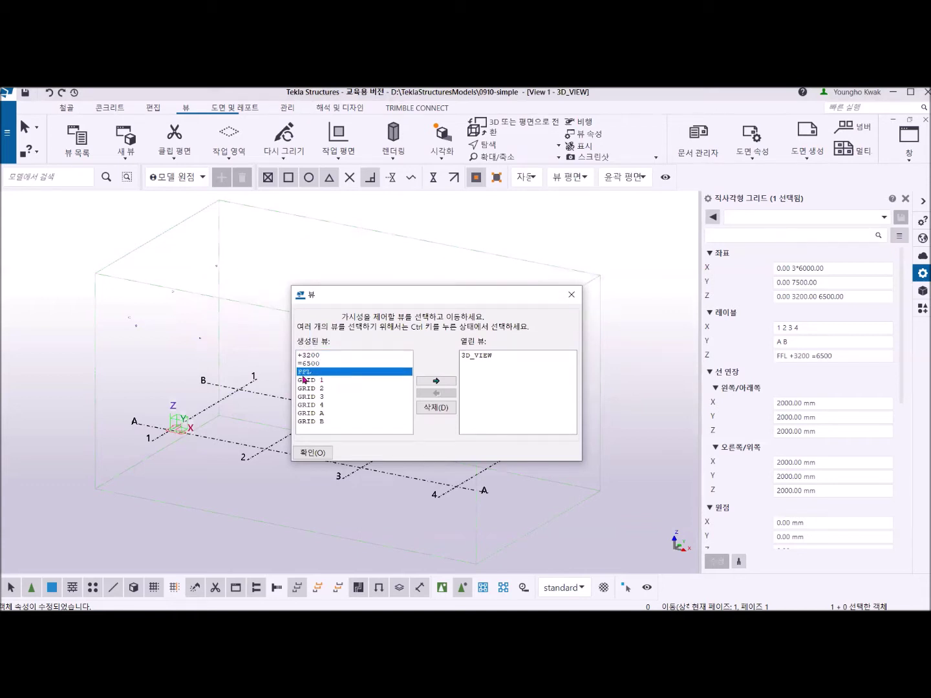
left_click(437, 381)
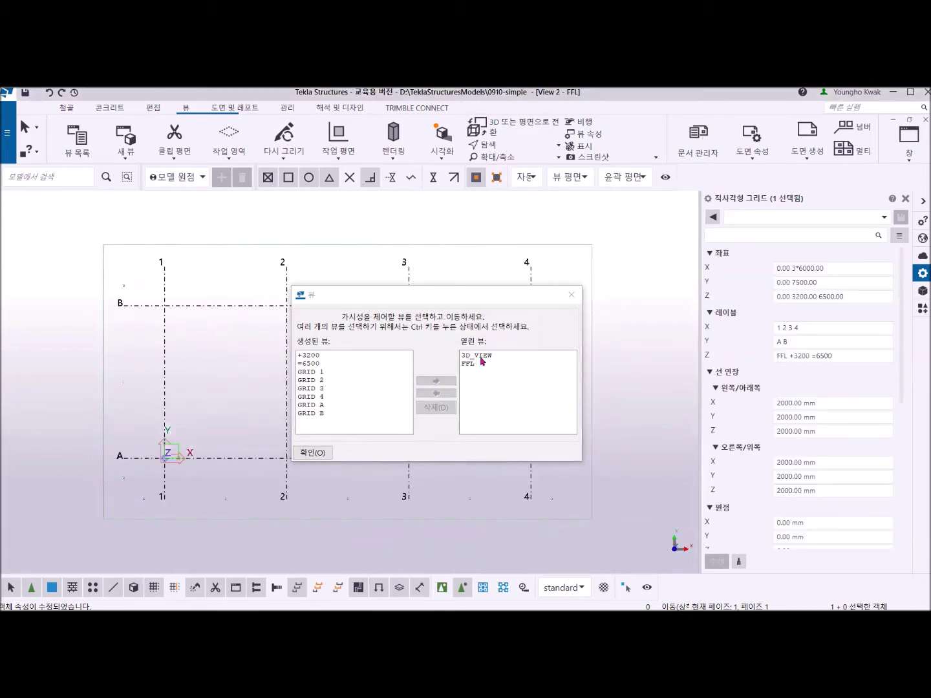
left_click(312, 453)
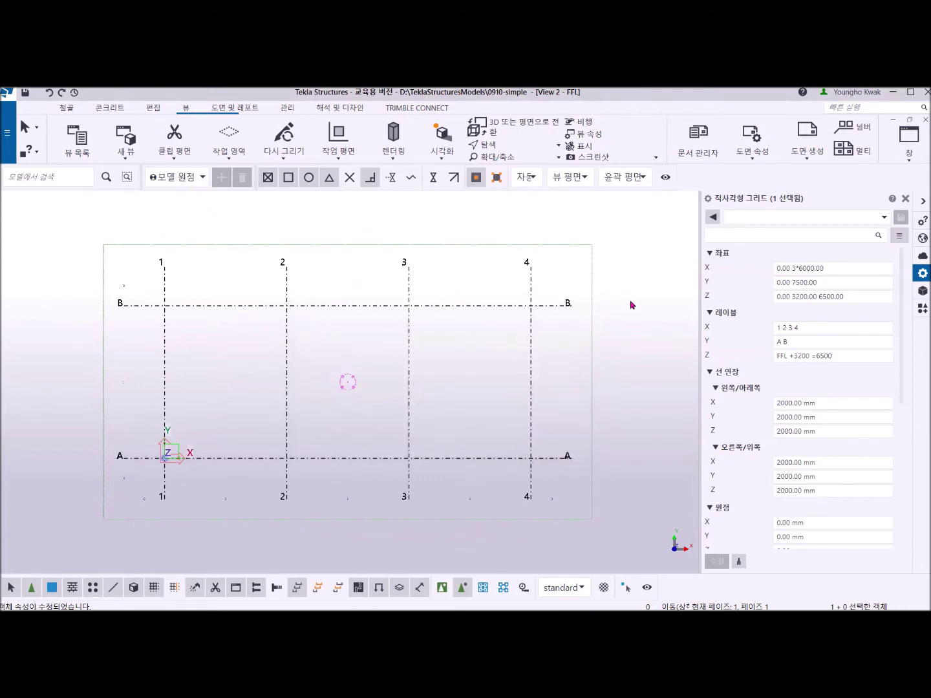
left_click(911, 164)
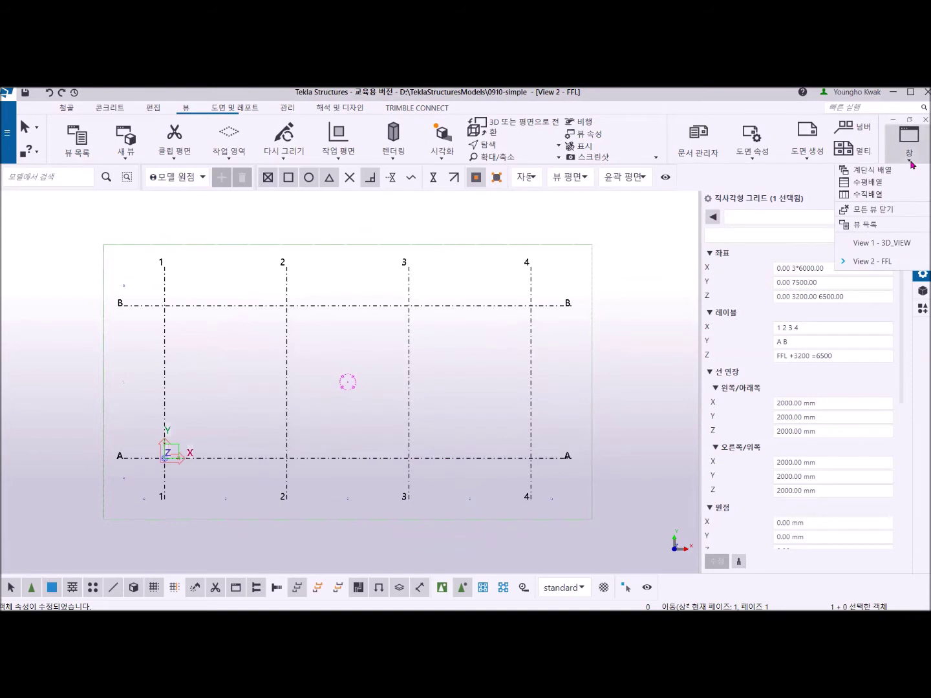
left_click(883, 200)
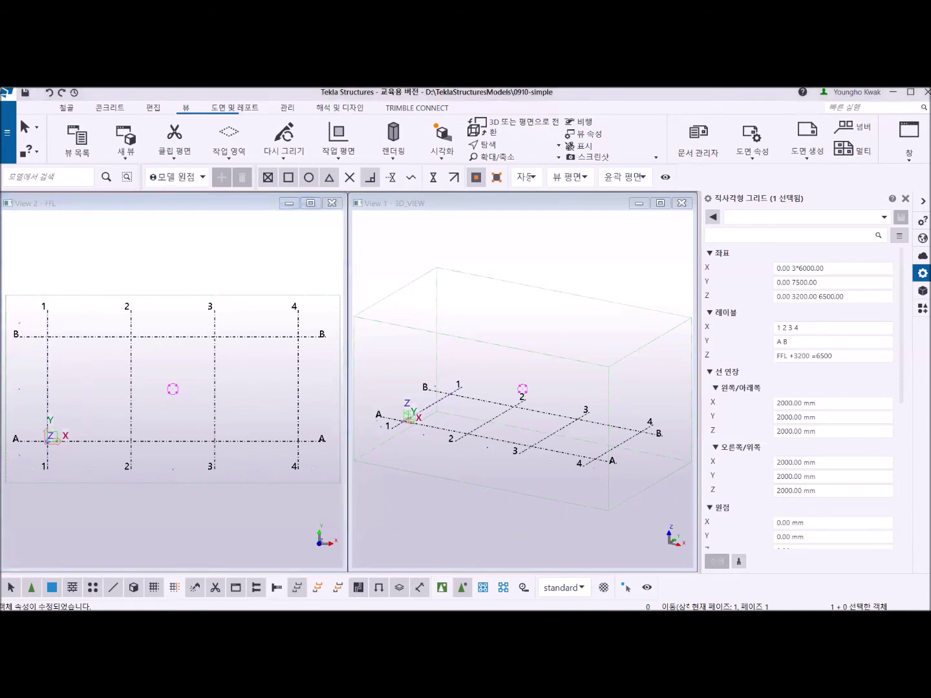
Switch to the PDF drawings and examine the floor plan, member size table and GRID A elevation for footing and column dimensions.
key("alt+Tab")
scroll(643, 366, "up", 4)
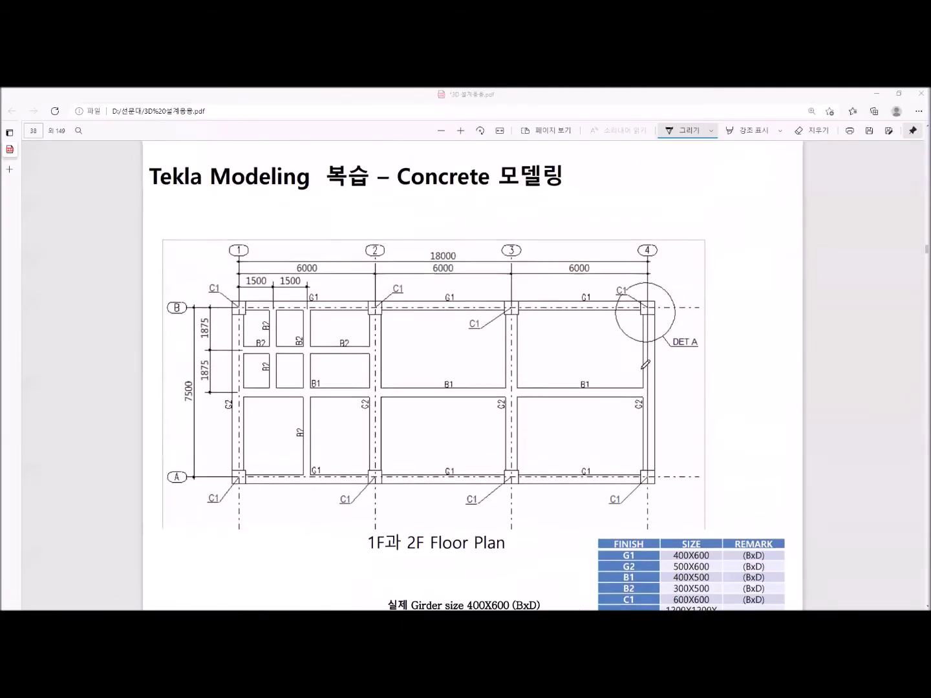
scroll(658, 376, "down", 1)
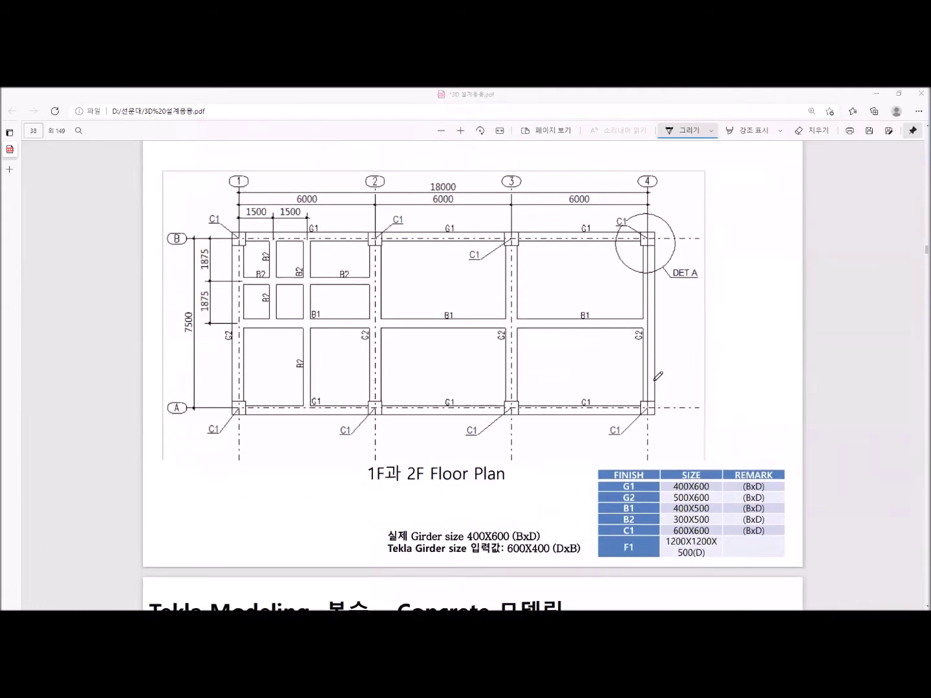
scroll(653, 381, "up", 2)
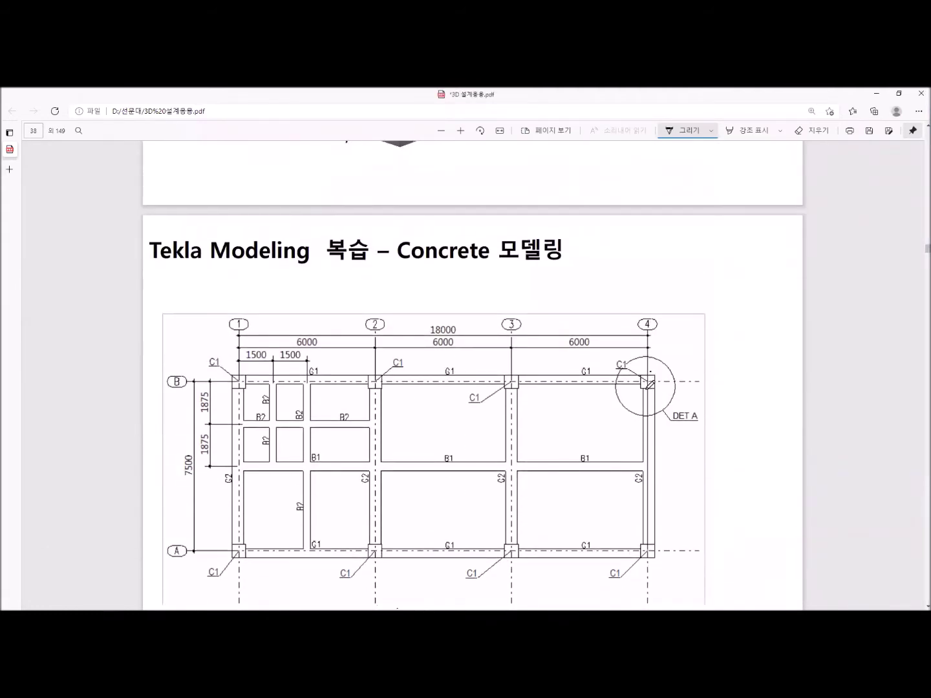
scroll(650, 384, "down", 3)
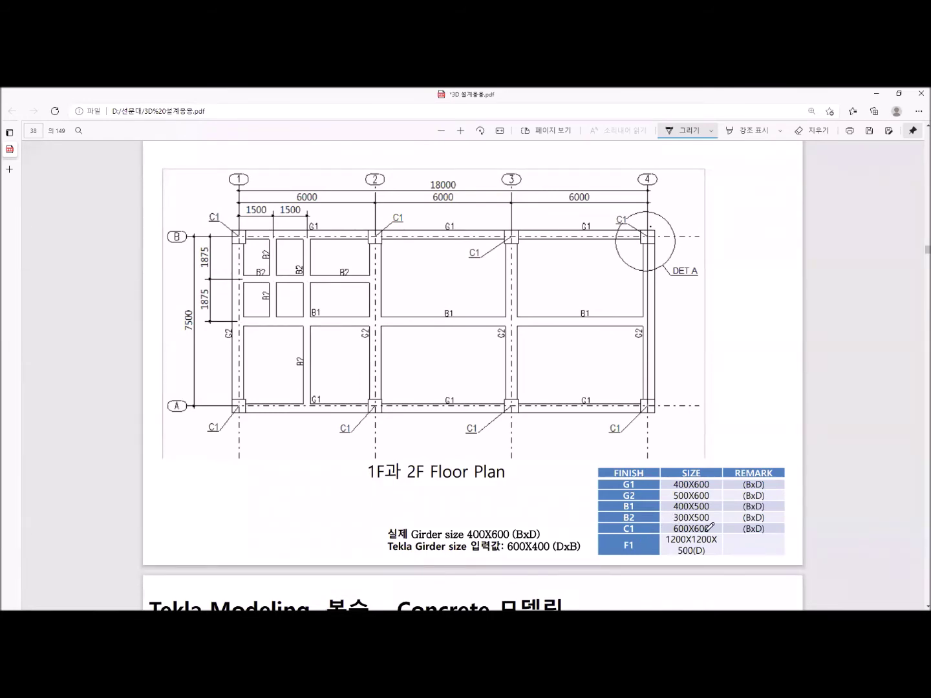
scroll(589, 454, "down", 6)
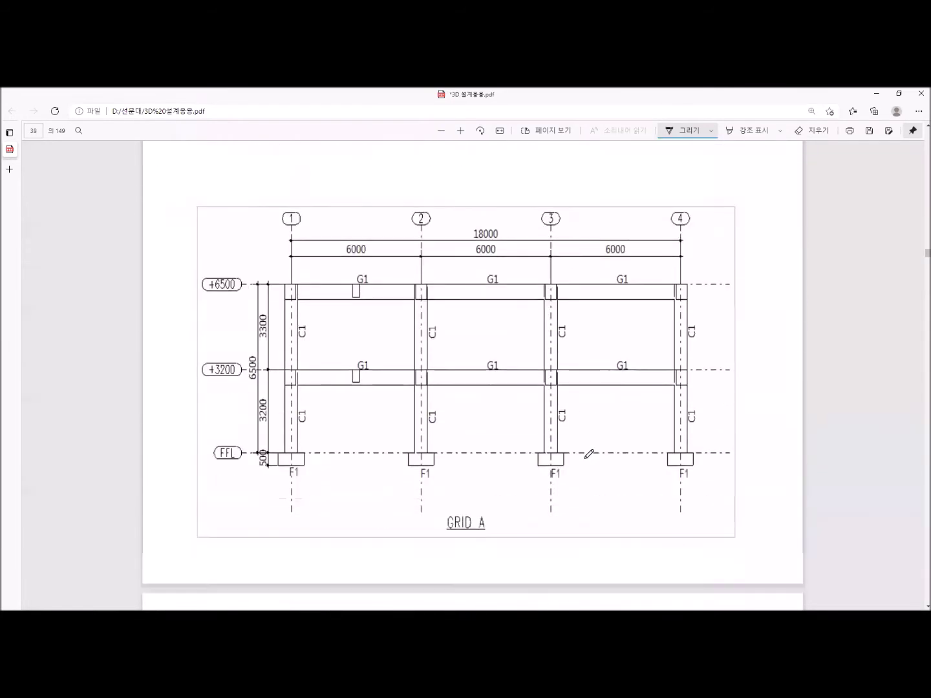
scroll(589, 453, "down", 1)
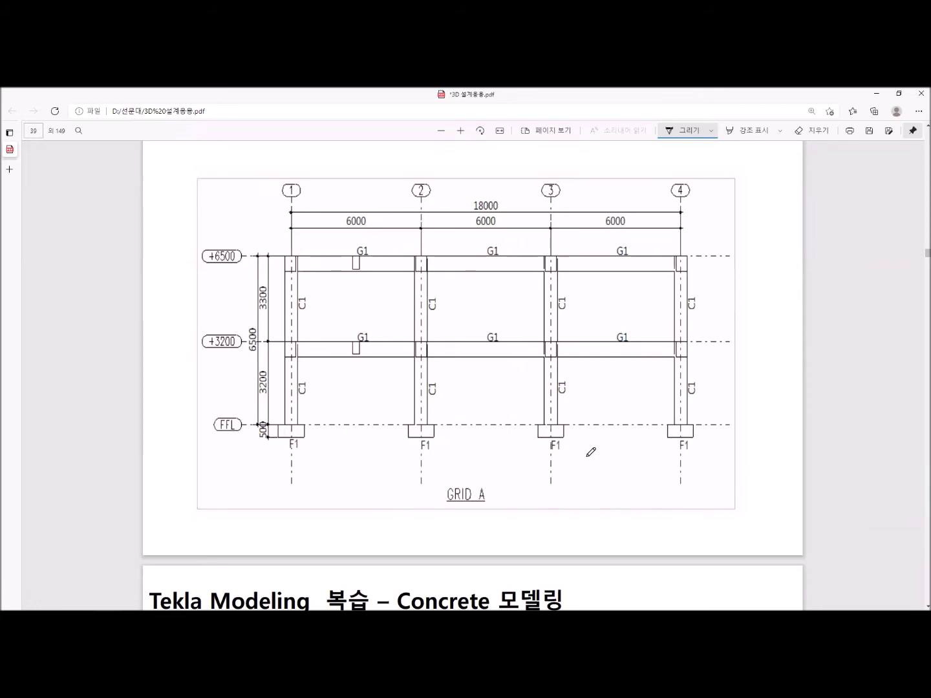
scroll(559, 406, "up", 5)
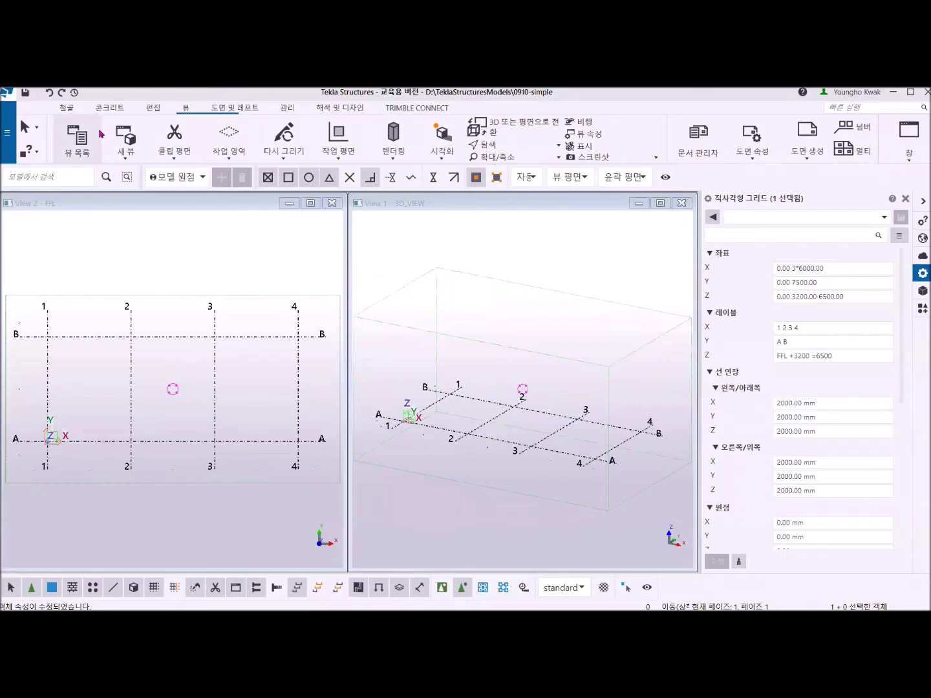
Start a concrete pad footing and set its profile to 1200X1200.
left_click(103, 109)
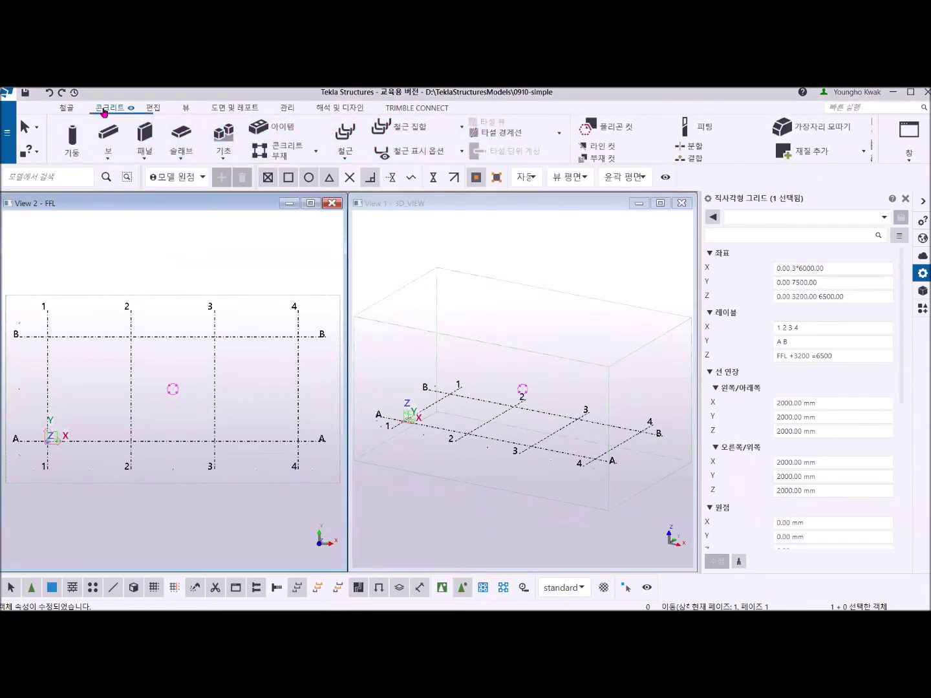
left_click(223, 134)
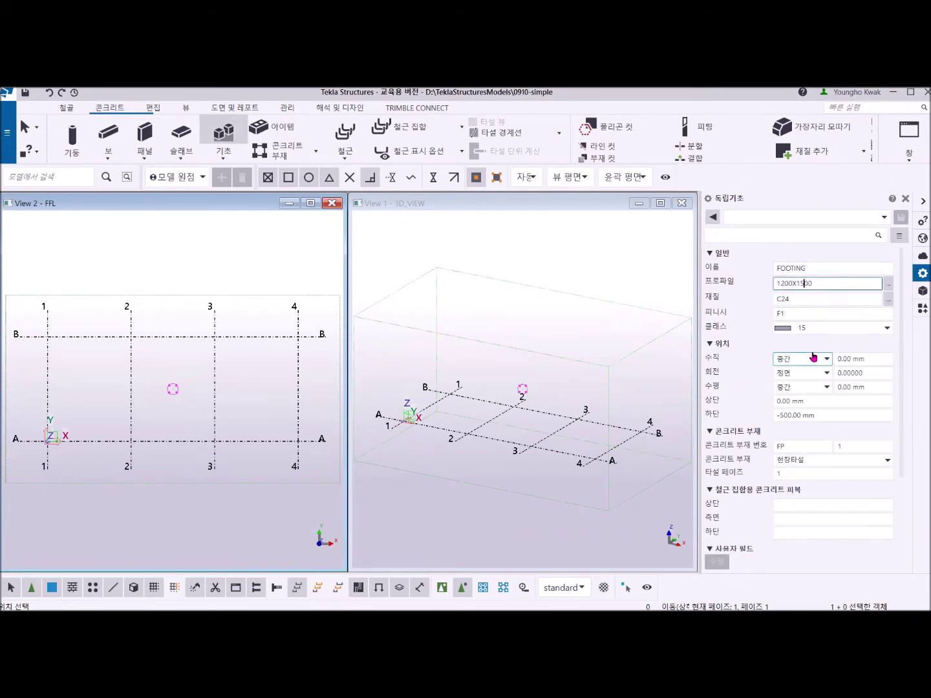
key("BackSpace")
type("2")
Review the pad footing's remaining properties, including concrete unit type, position, rebar cover, user fields, material and finish.
left_click(887, 460)
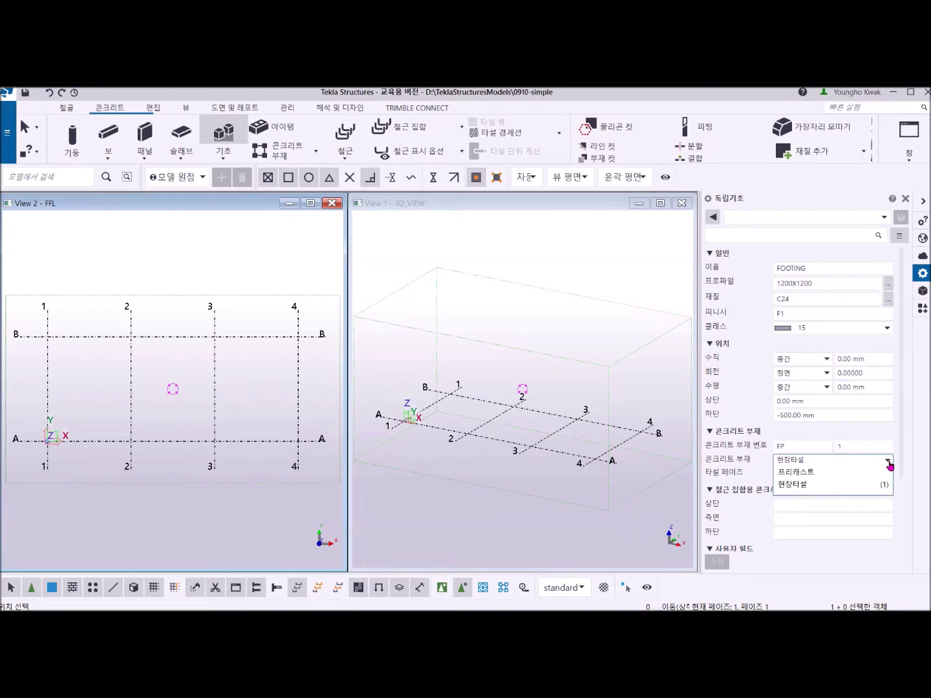
left_click(793, 463)
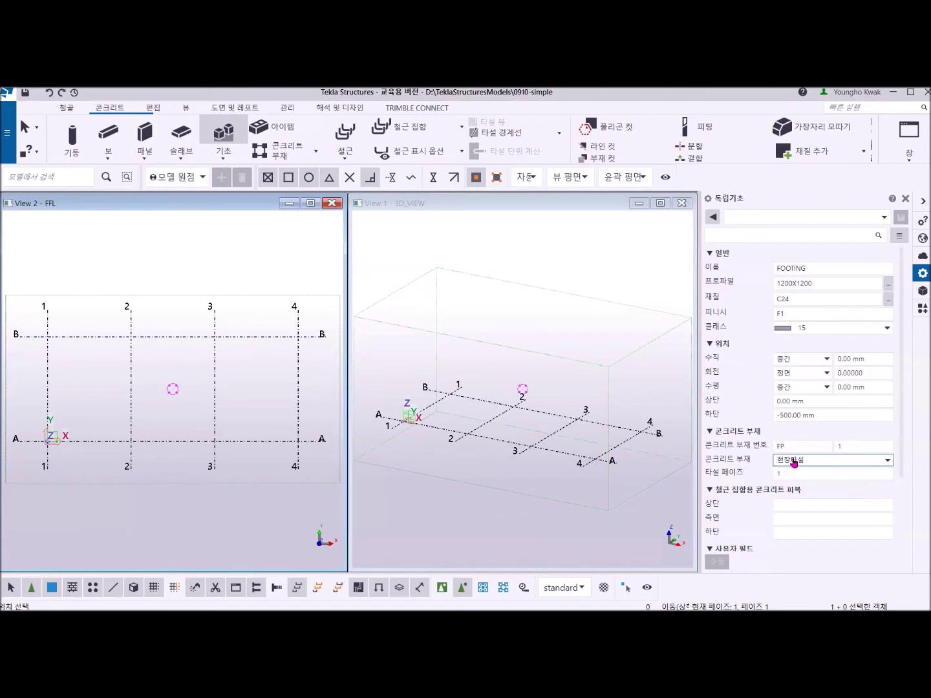
left_click(798, 471)
left_click(780, 502)
scroll(780, 501, "down", 1)
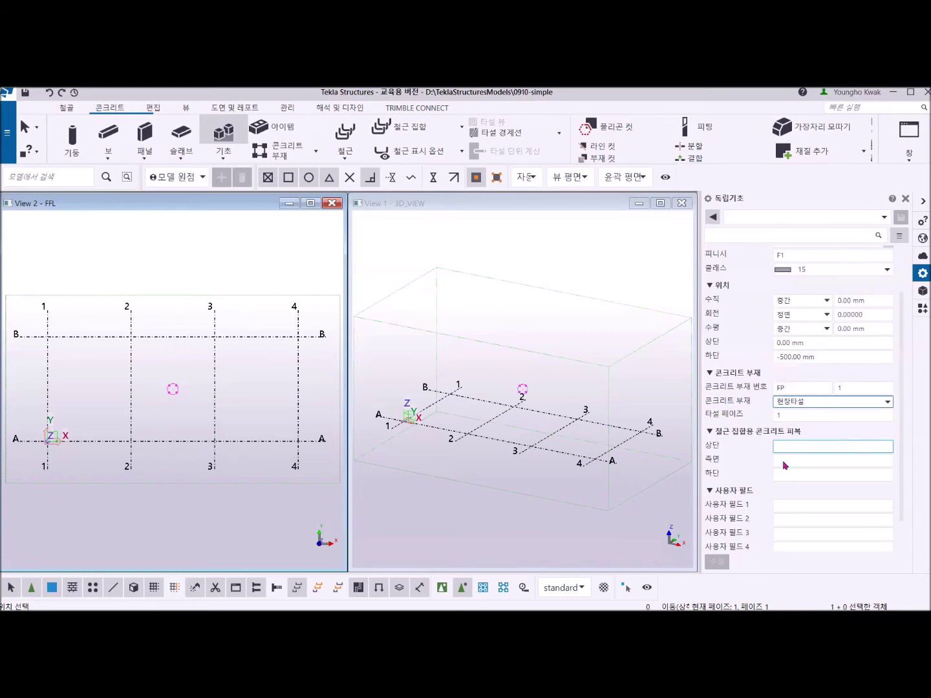
scroll(779, 462, "down", 1)
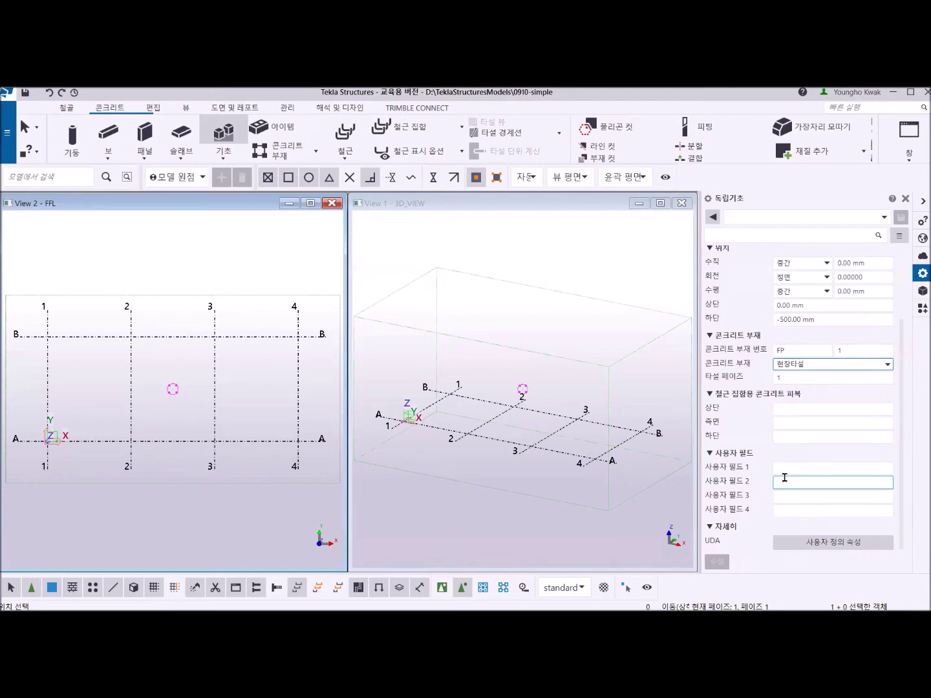
scroll(784, 477, "up", 1)
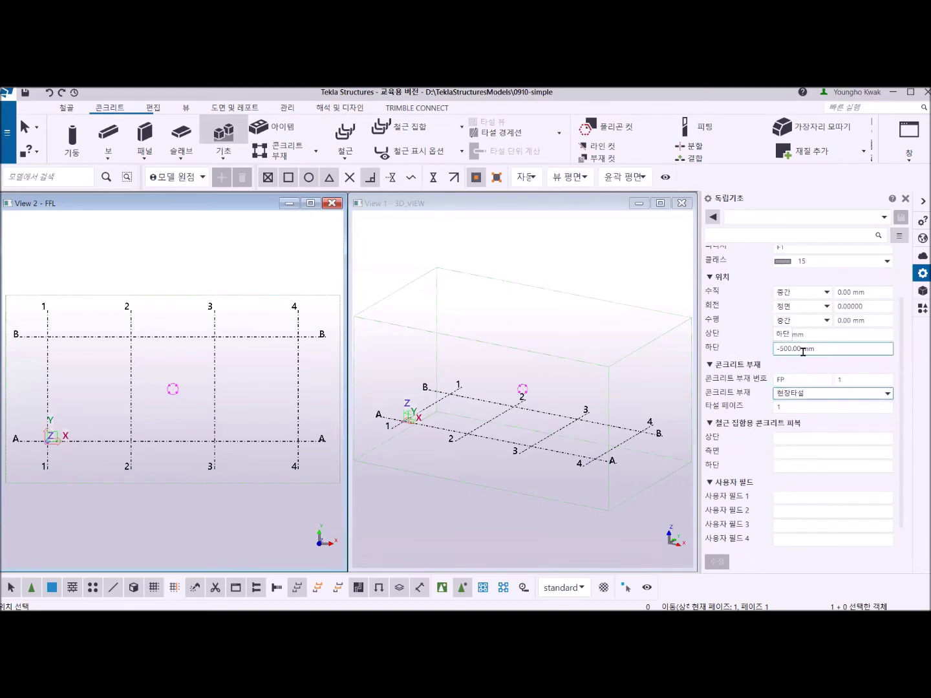
scroll(783, 358, "up", 2)
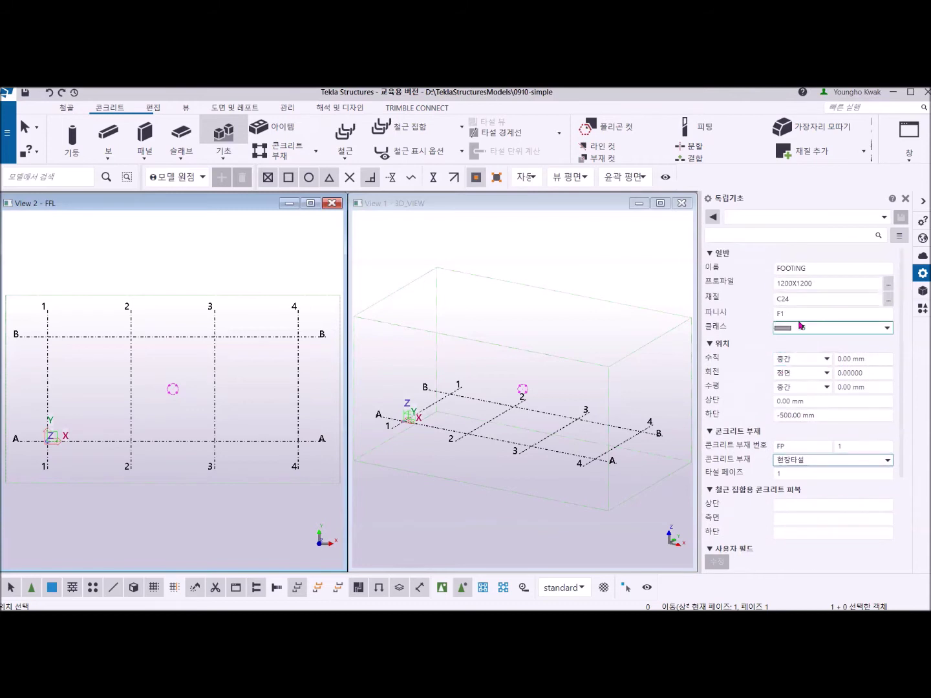
left_click(784, 300)
key("Tab")
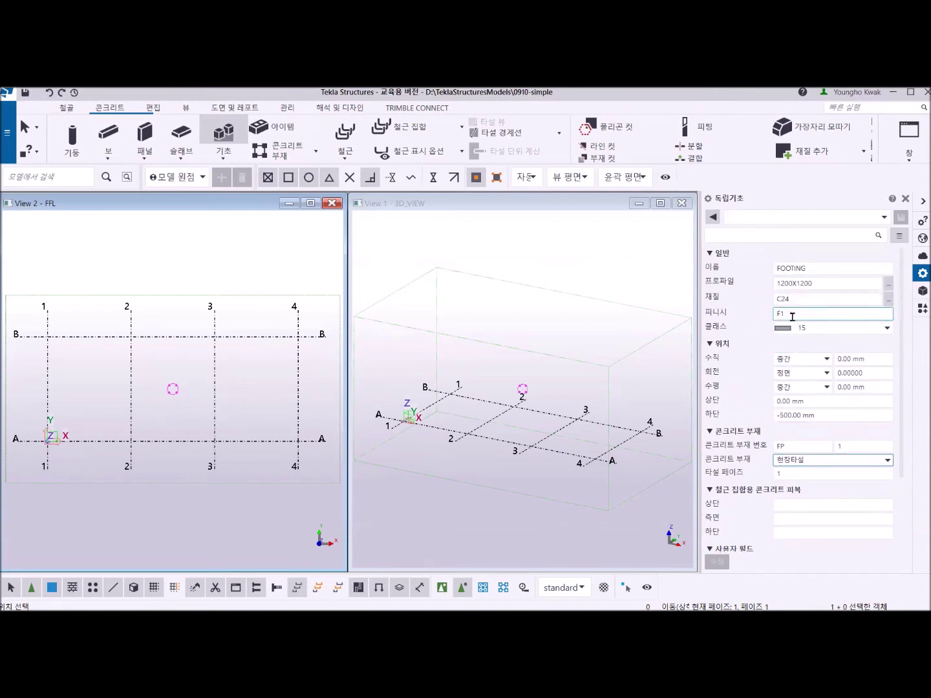
left_click(773, 319)
left_click(782, 314)
Maximize the FFL plan view, place the pad footing at the intersection of grid lines 1 and A, and end the command.
left_click(309, 204)
scroll(213, 433, "up", 6)
middle_click_drag(258, 321, 257, 309)
scroll(249, 366, "up", 3)
scroll(249, 367, "down", 3)
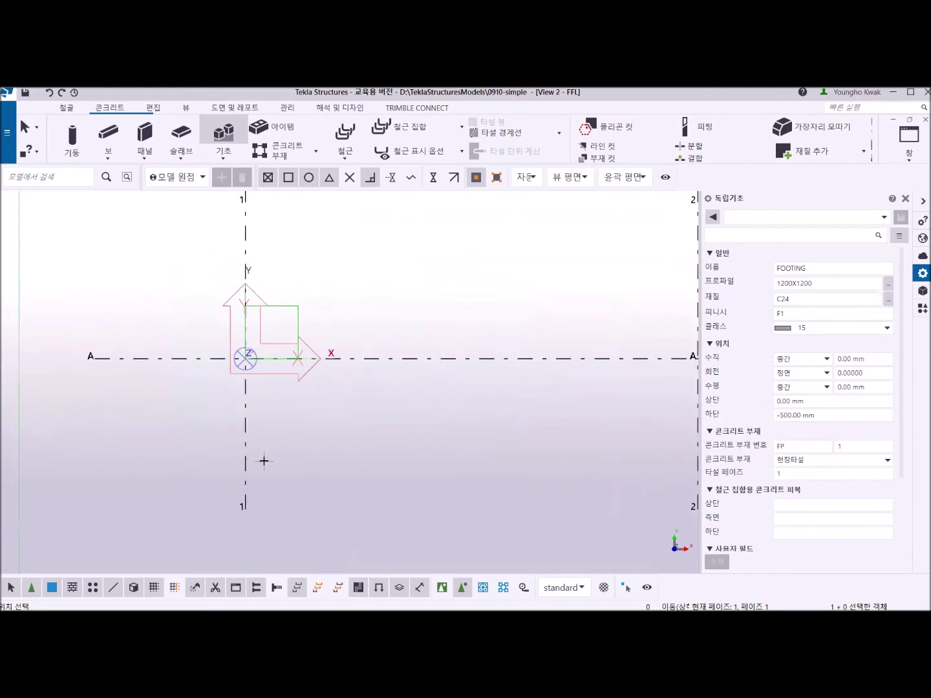
middle_click_drag(264, 363, 364, 388)
scroll(364, 387, "up", 2)
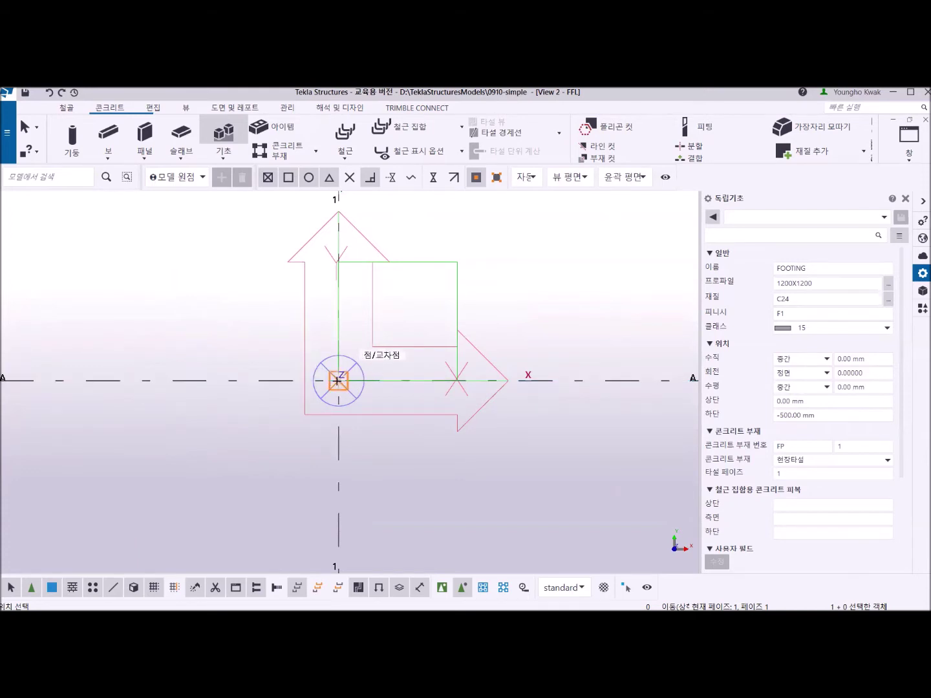
left_click(338, 381)
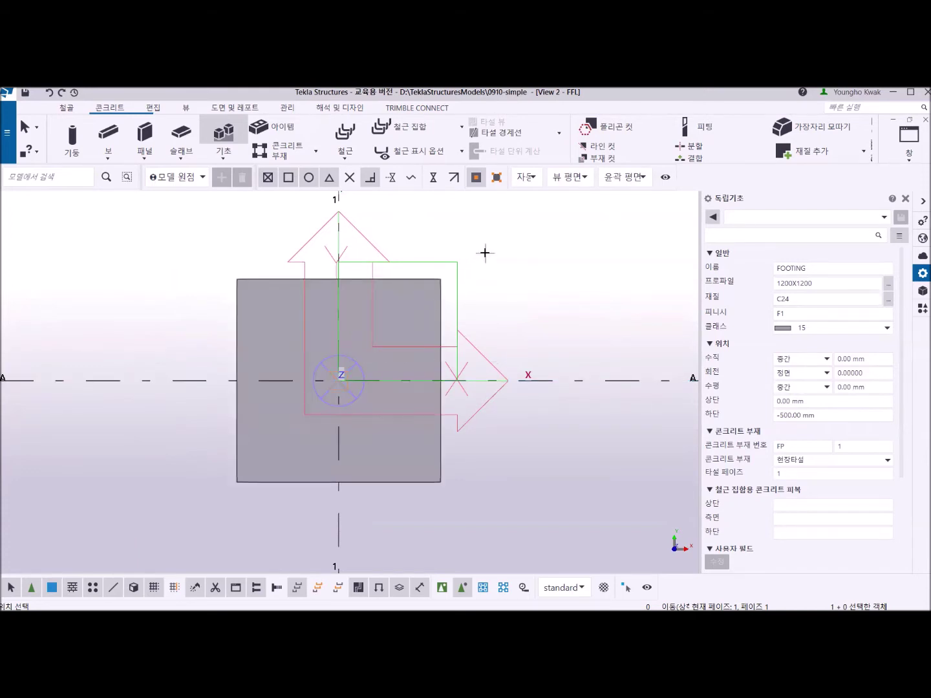
right_click(485, 252)
left_click(521, 261)
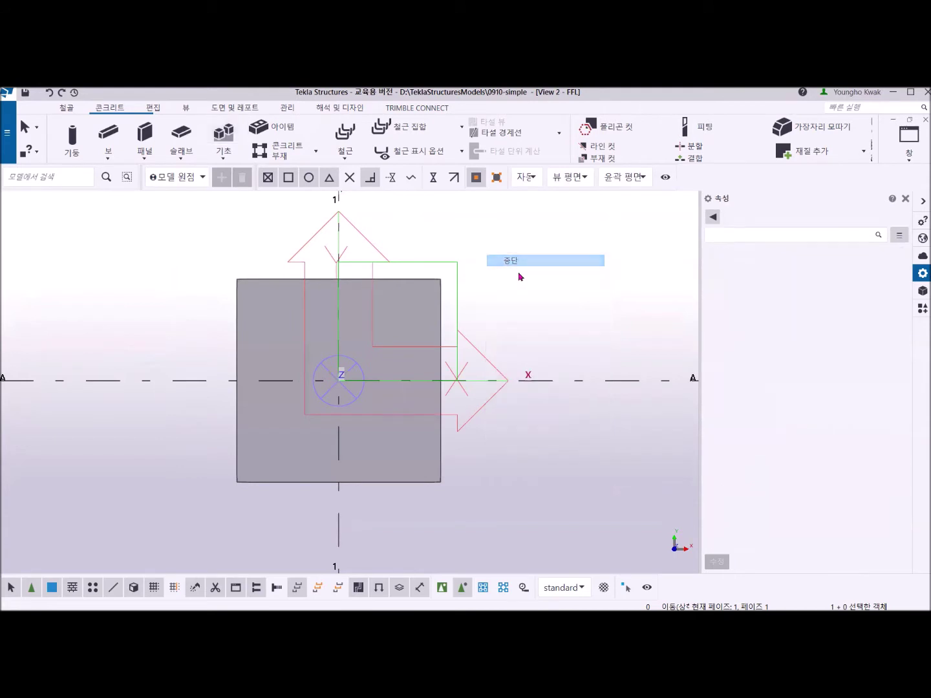
Start a concrete column and set its concrete unit type to precast (프리캐스트) with the numbering prefix CP.
scroll(479, 349, "down", 2)
scroll(478, 352, "down", 2)
middle_click_drag(478, 349, 333, 402)
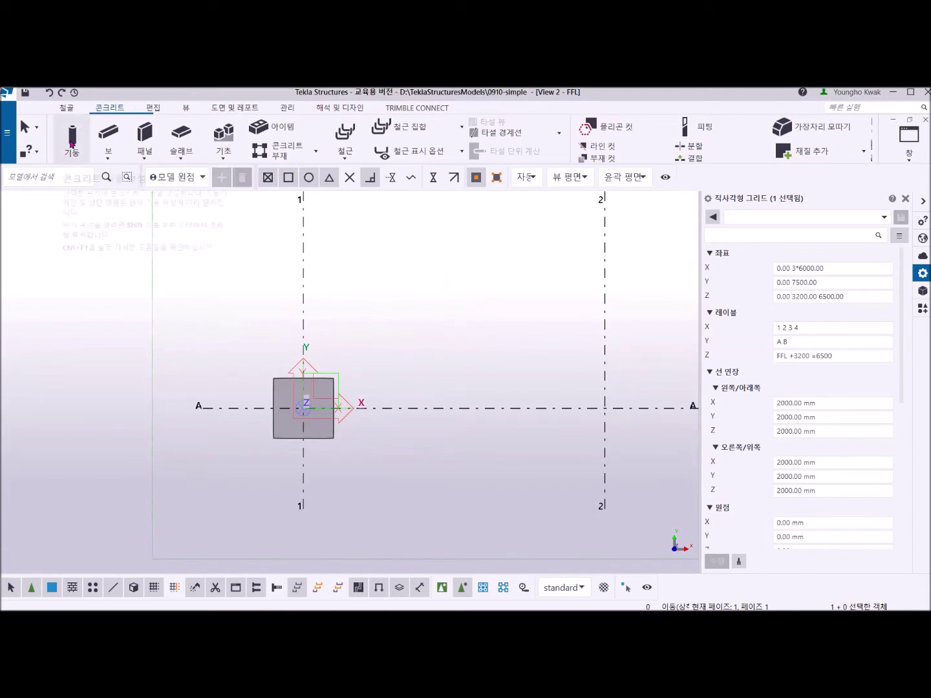
left_click(72, 143)
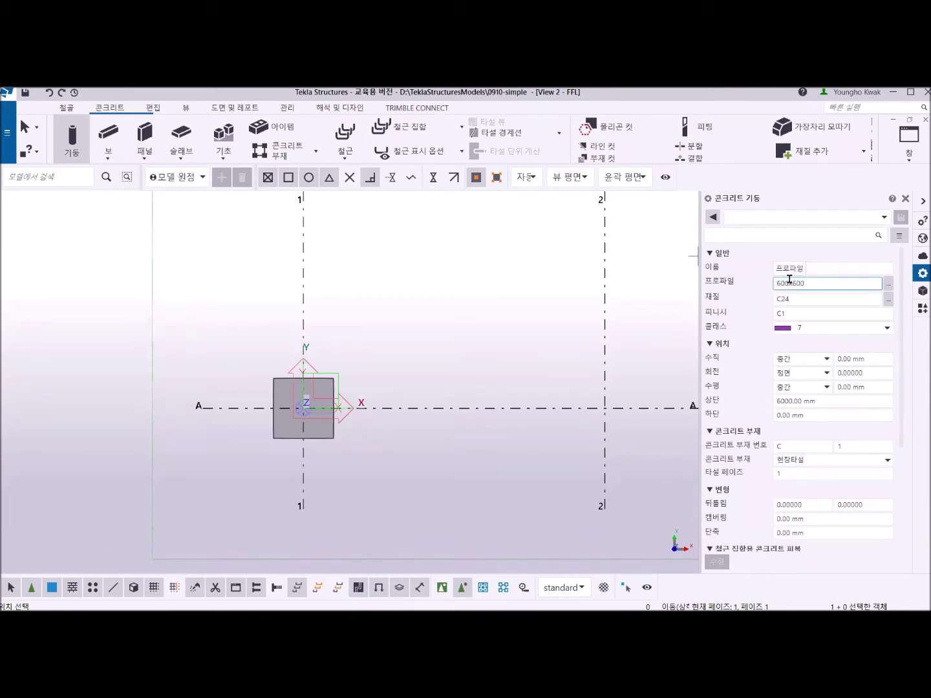
left_click(789, 299)
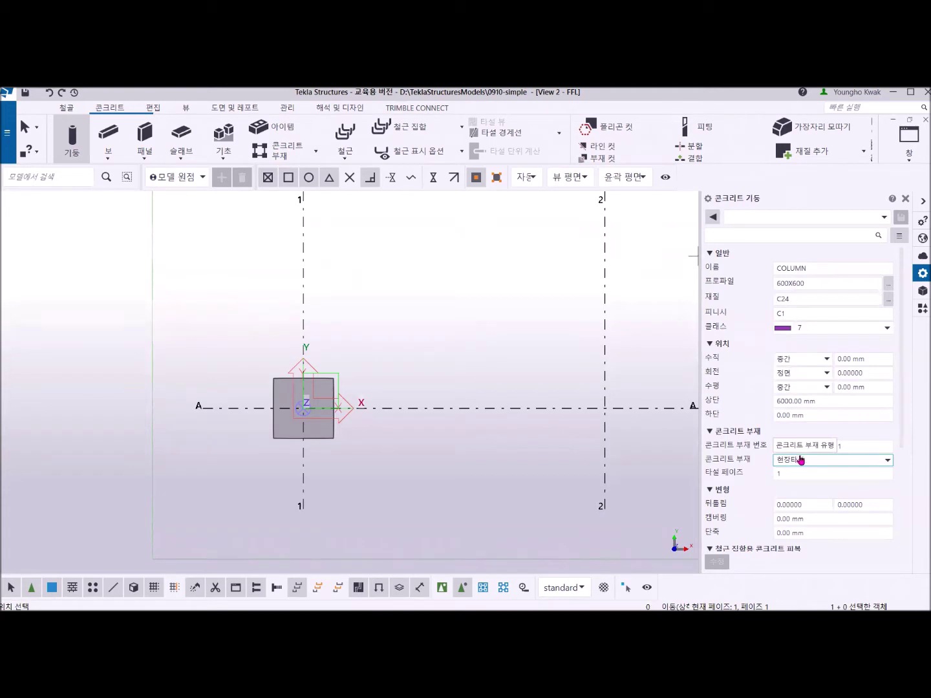
left_click(889, 461)
left_click(827, 472)
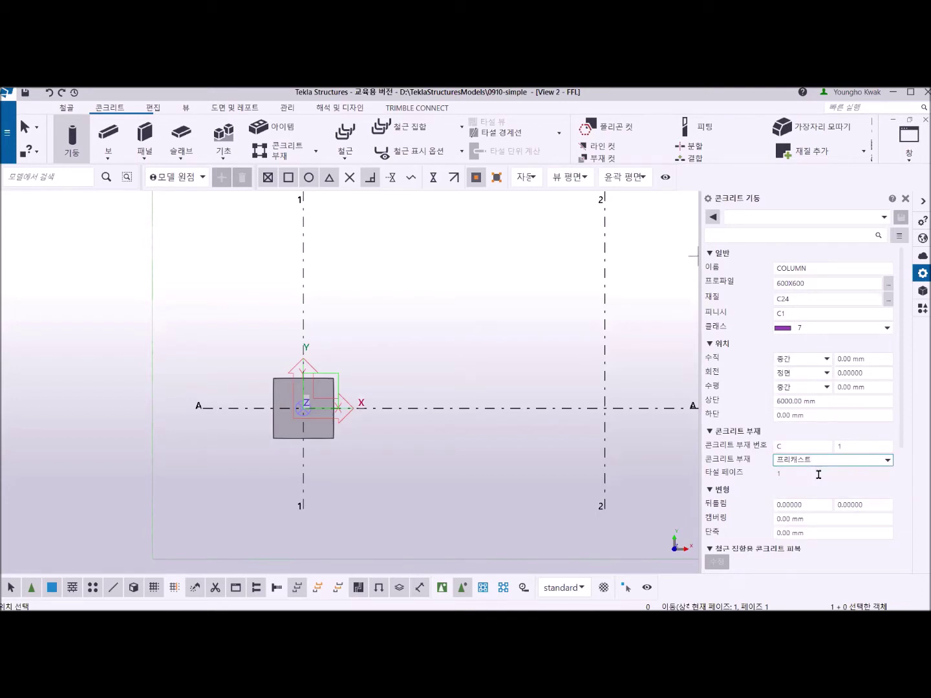
double_click(801, 445)
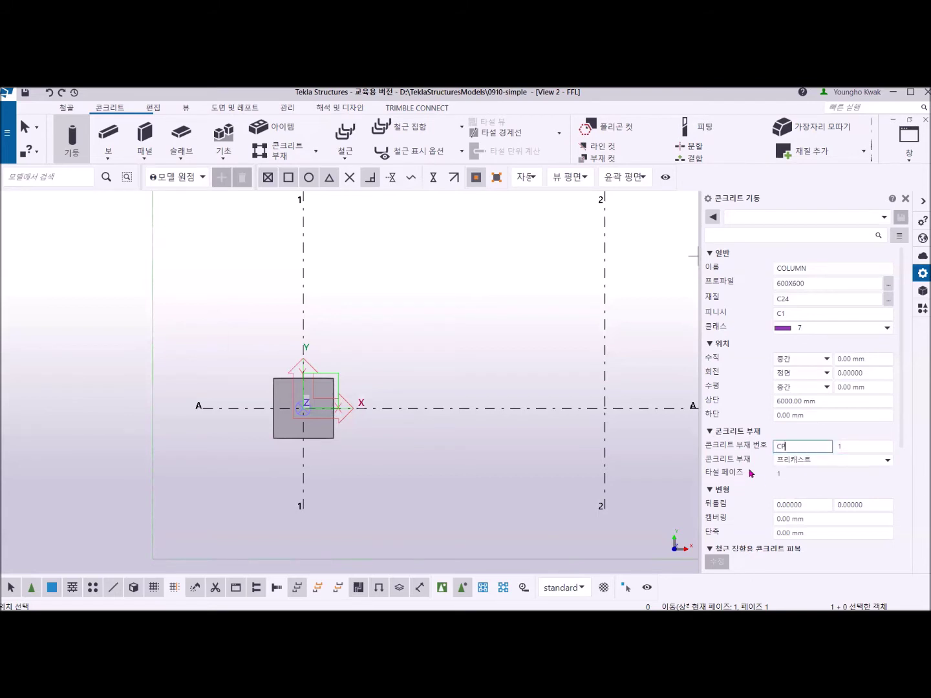
type("CF")
Set the column's top level to 6500 mm and place it on the footing at the intersection of grid lines 1 and A.
scroll(781, 470, "down", 5)
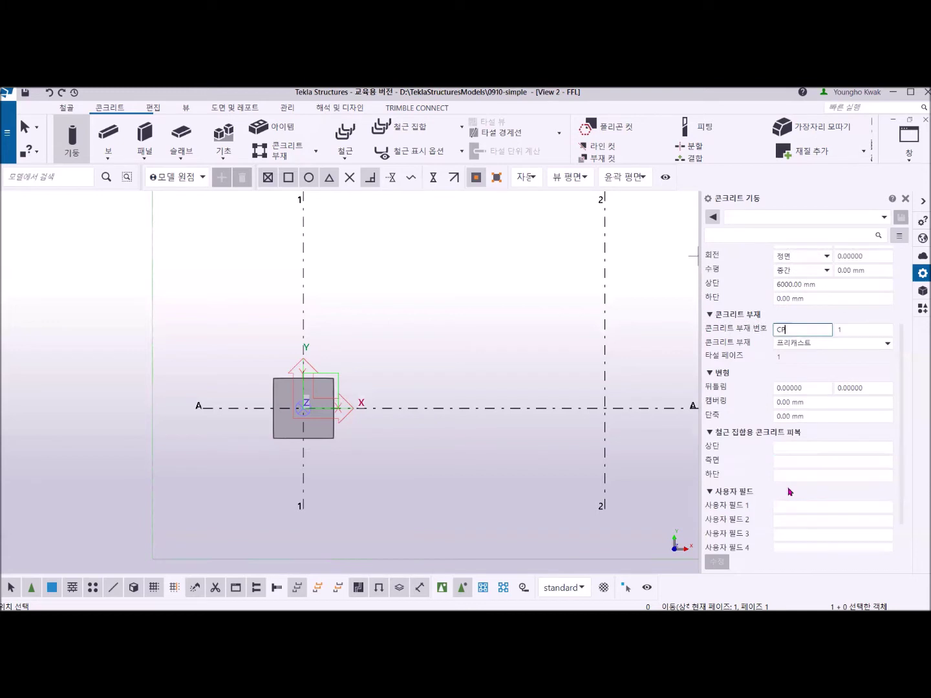
scroll(793, 494, "up", 2)
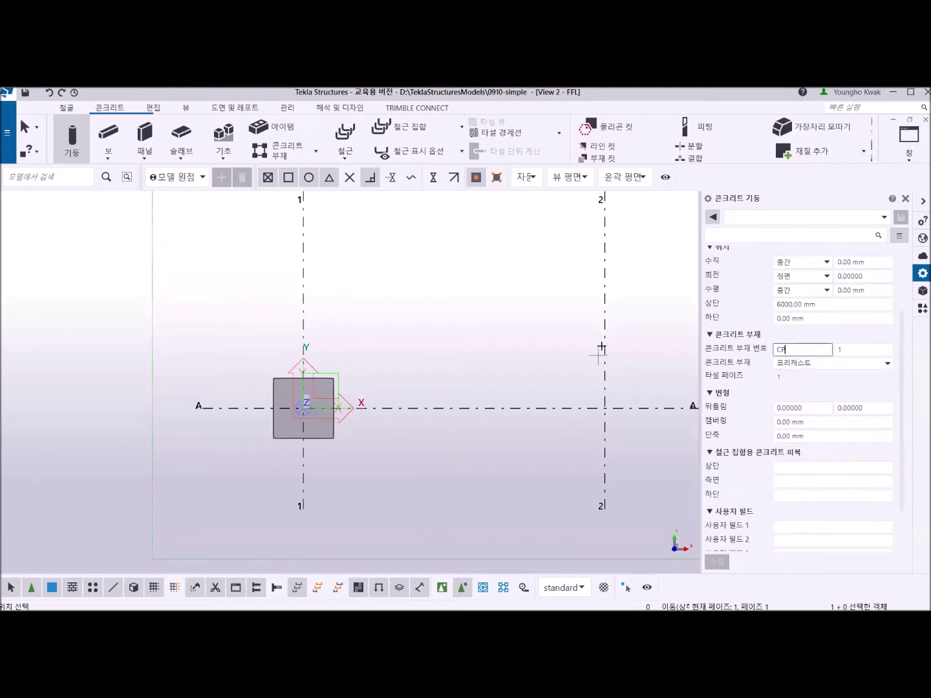
scroll(601, 339, "up", 4)
scroll(601, 392, "down", 4)
left_click(784, 306)
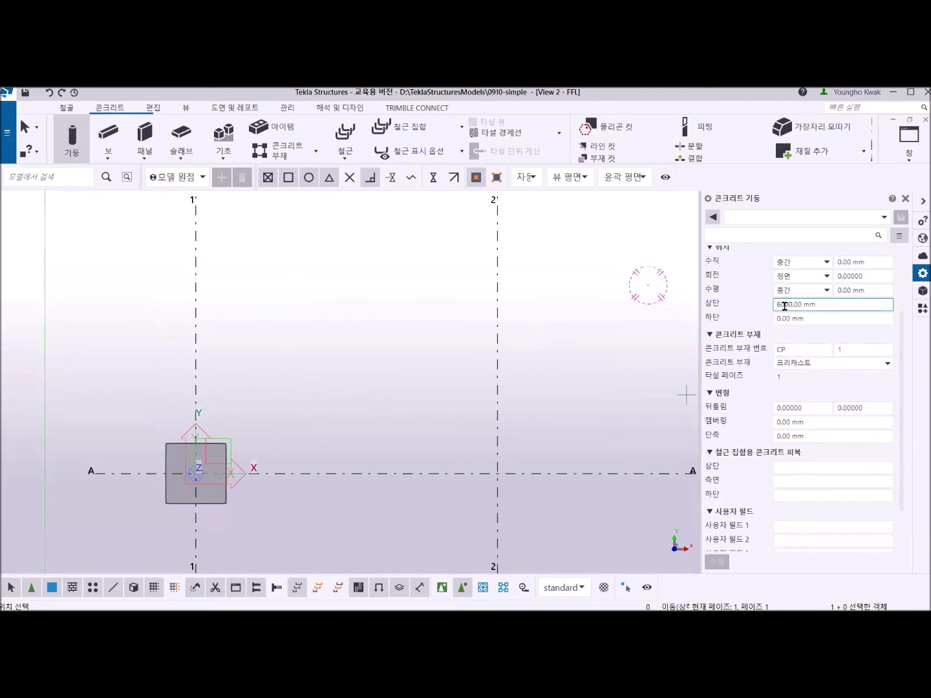
key("BackSpace")
type("5")
left_click(195, 472)
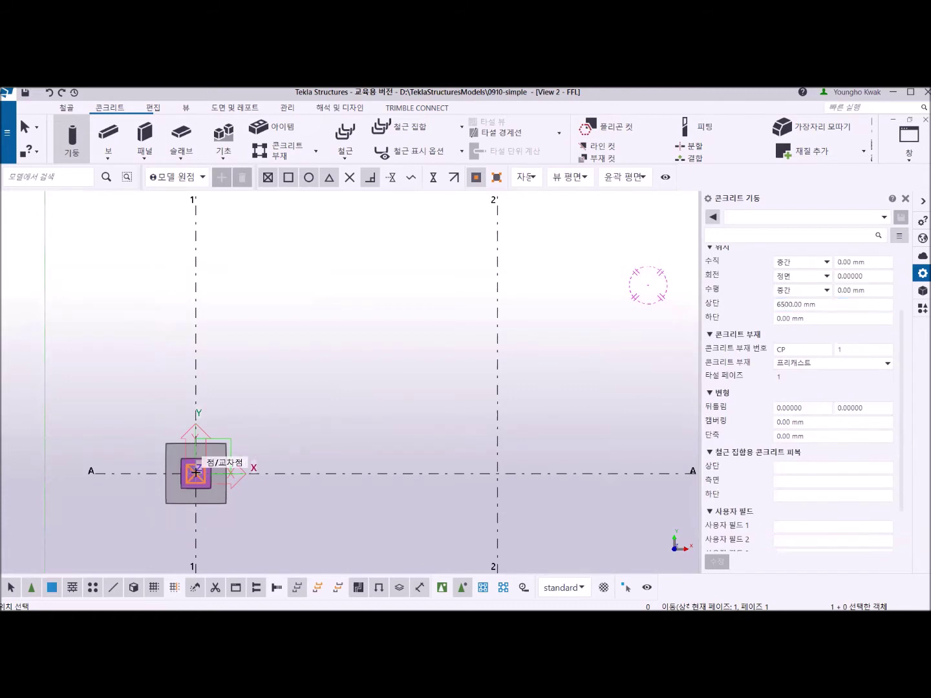
End the column command, arrange the FFL and 3D_VIEW views side by side, and maximize 3D_VIEW.
right_click(270, 329)
left_click(287, 336)
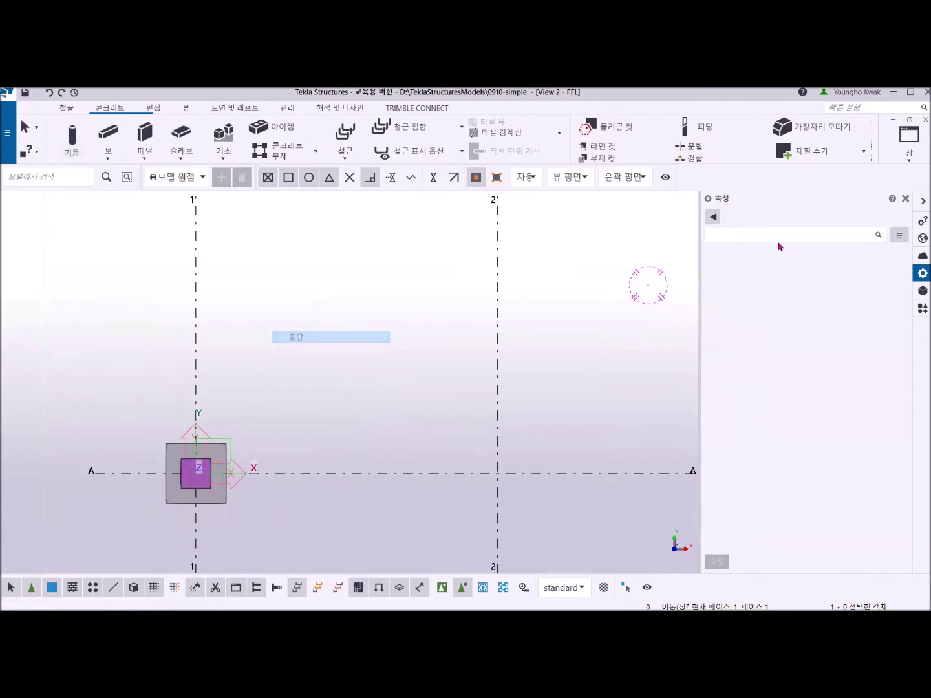
left_click(909, 146)
left_click(890, 196)
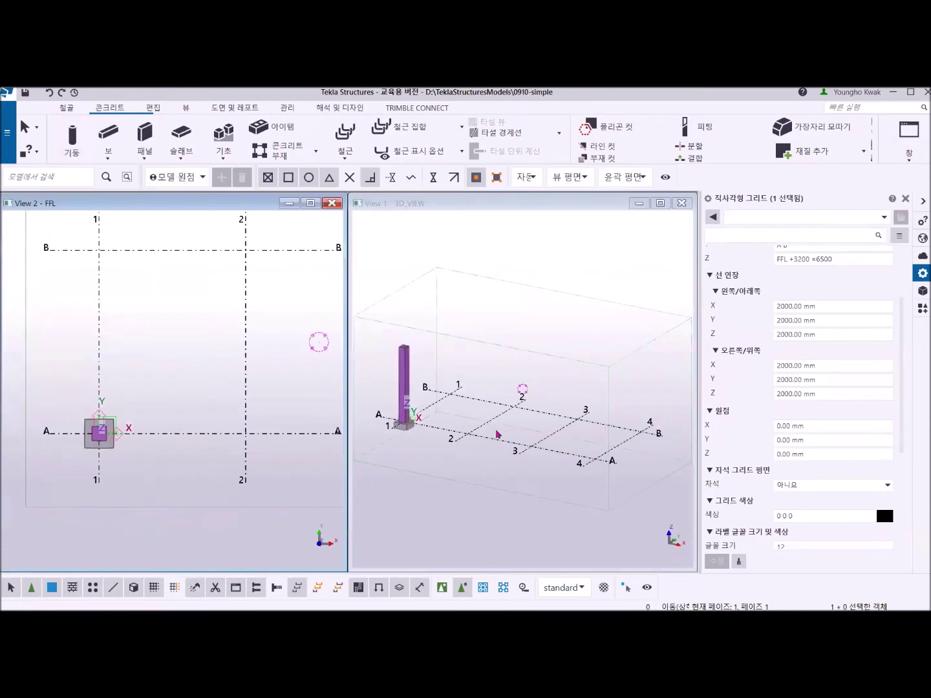
scroll(557, 452, "up", 3)
left_click(660, 204)
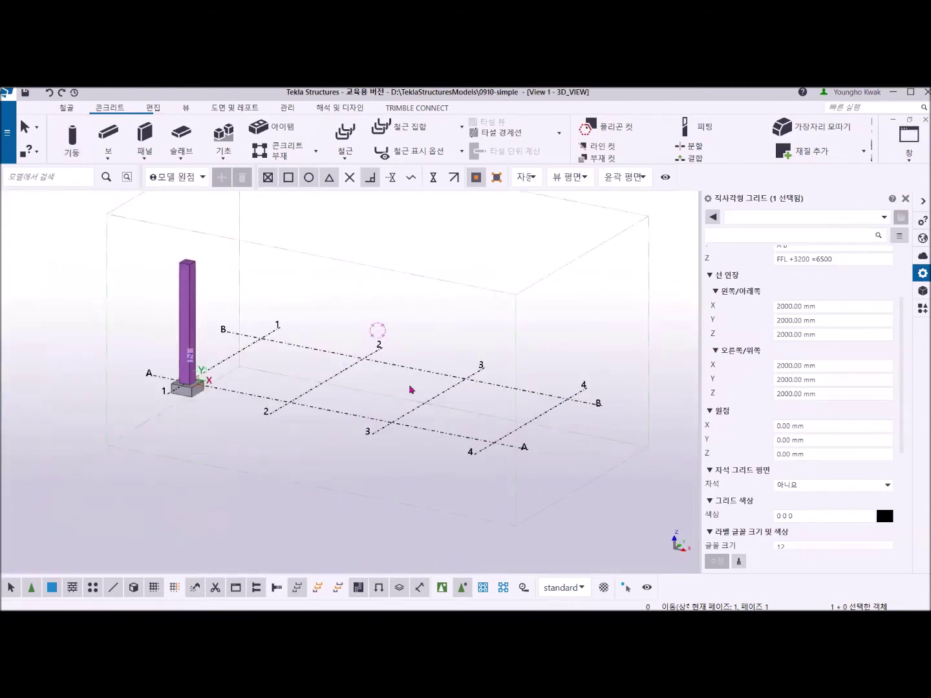
Linearly copy the footing and column at grid 1-A three times at 6000 mm in X, picking the distance between grid lines 2 and 3.
left_click_drag(174, 378, 228, 436)
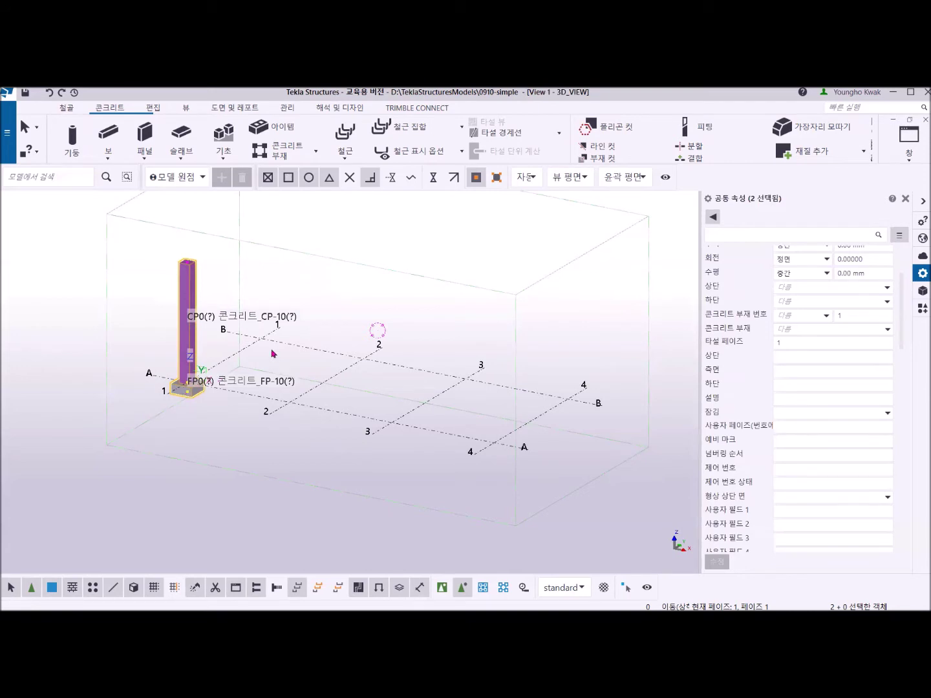
right_click(336, 236)
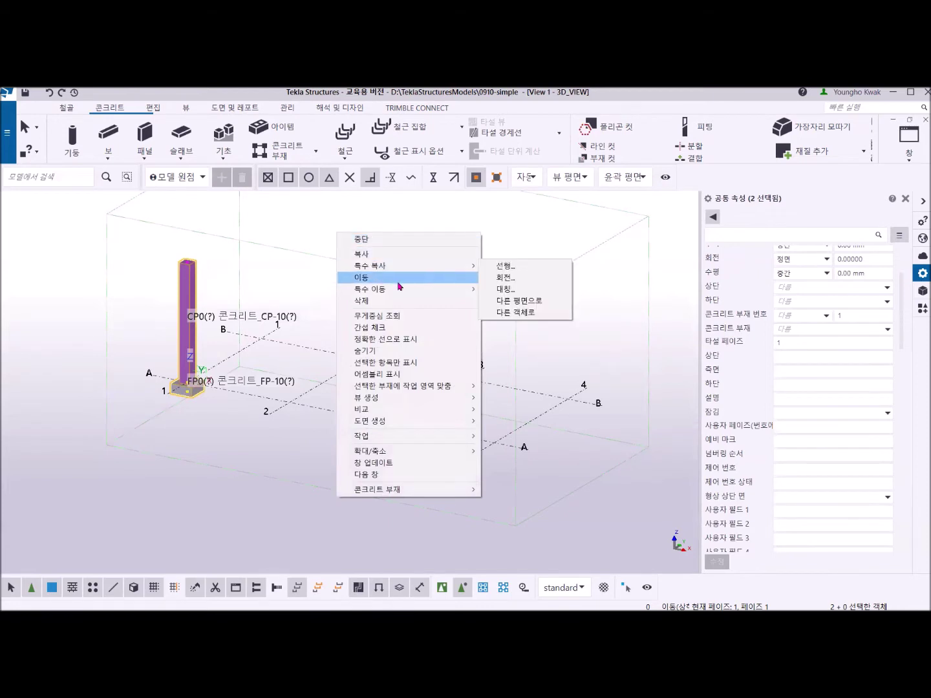
mouse_move(443, 265)
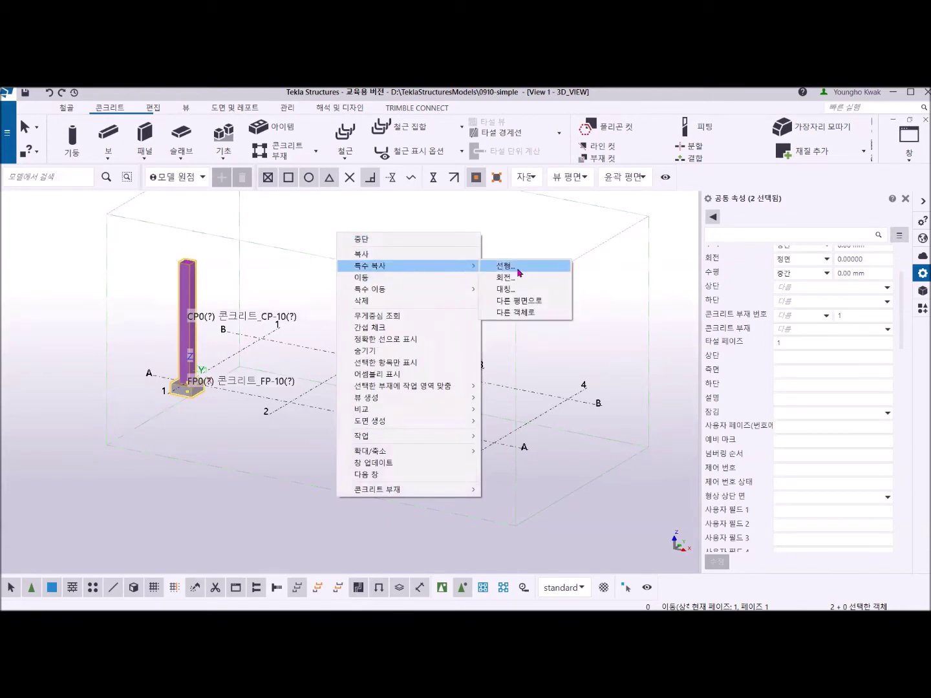
left_click(150, 108)
left_click(151, 108)
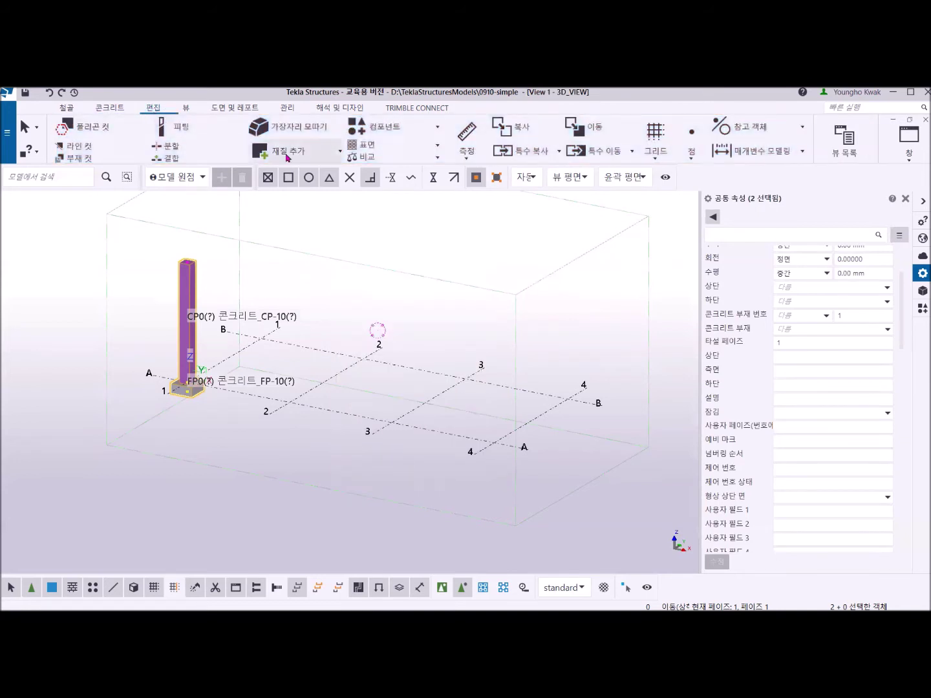
scroll(394, 158, "down", 2)
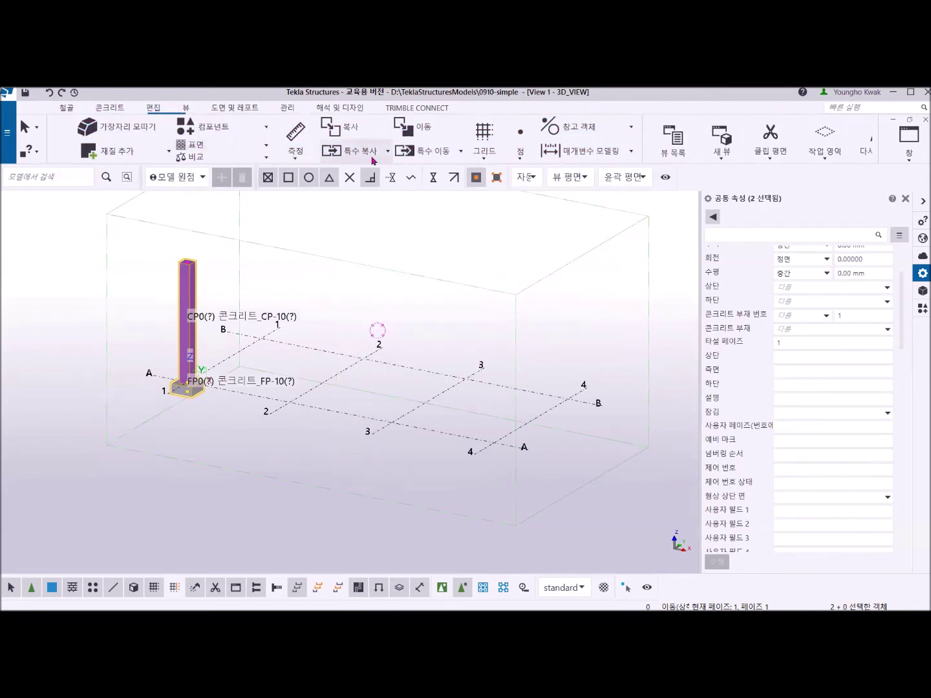
left_click(387, 154)
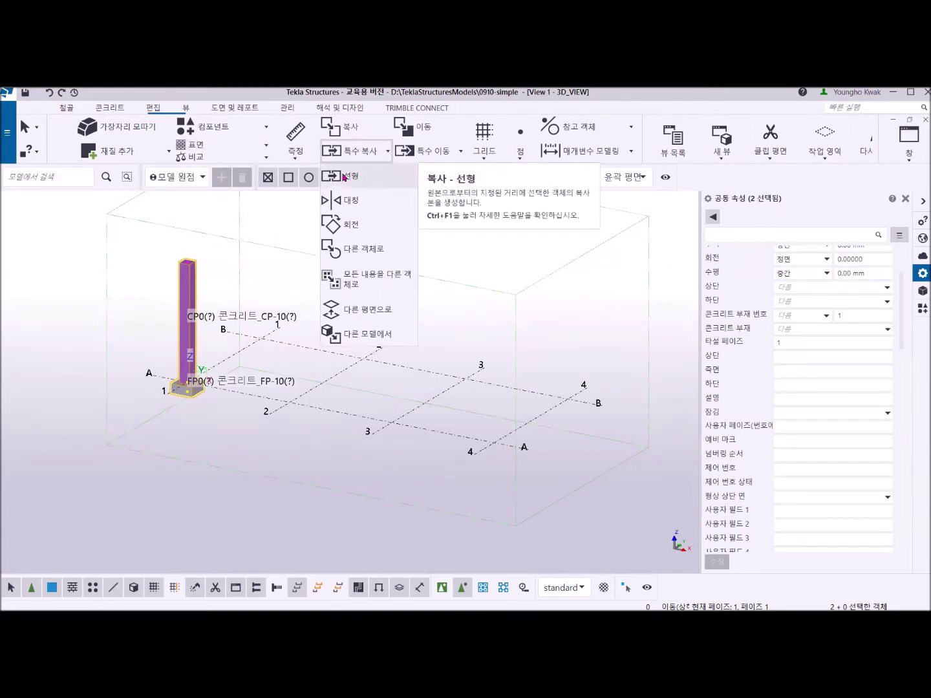
left_click(344, 177)
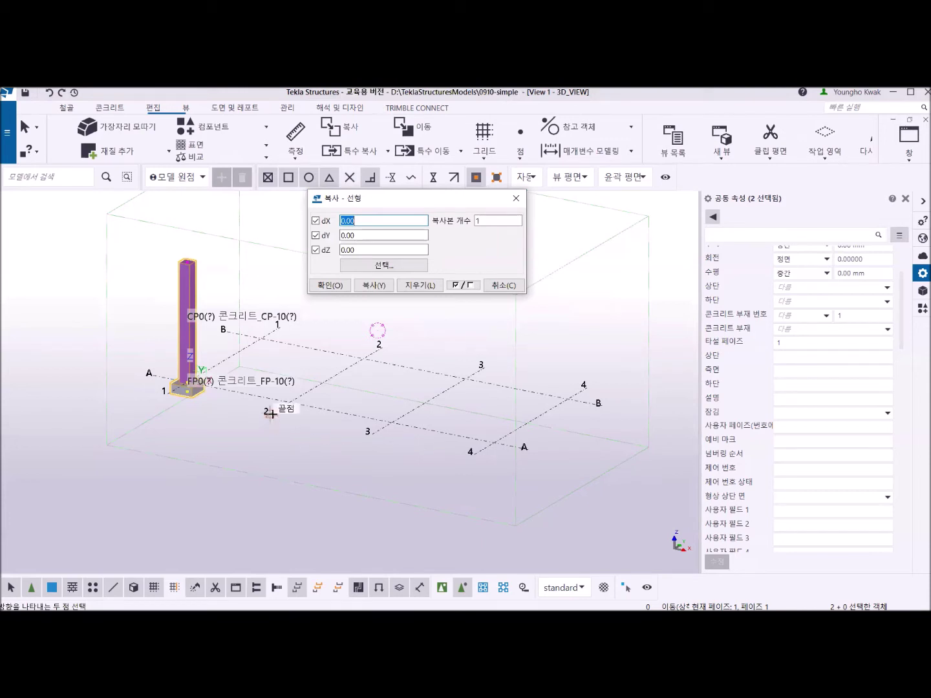
left_click(271, 414)
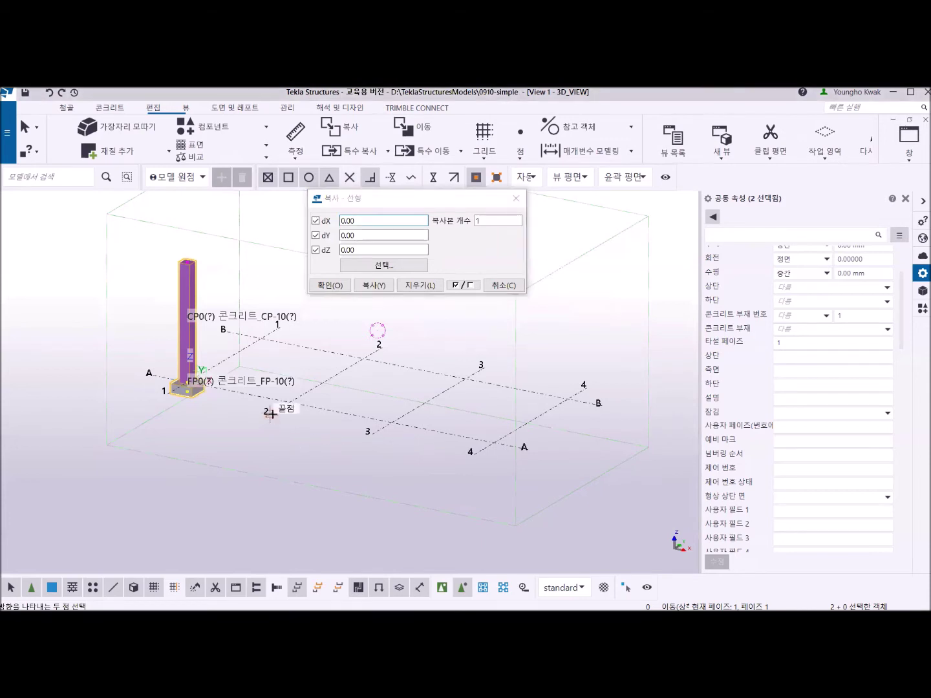
left_click(372, 435)
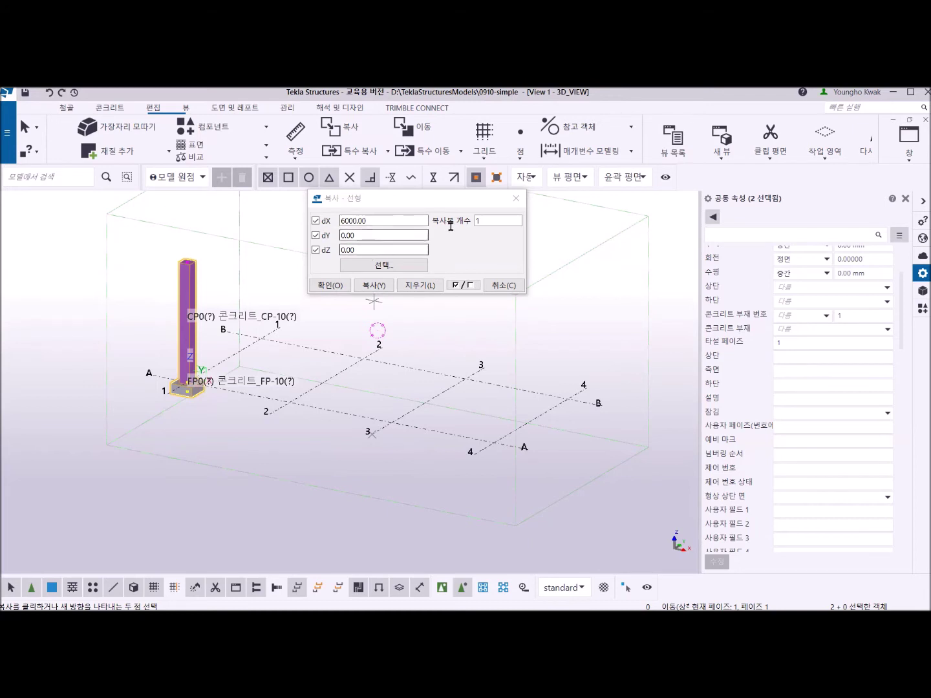
left_click(493, 220)
double_click(493, 220)
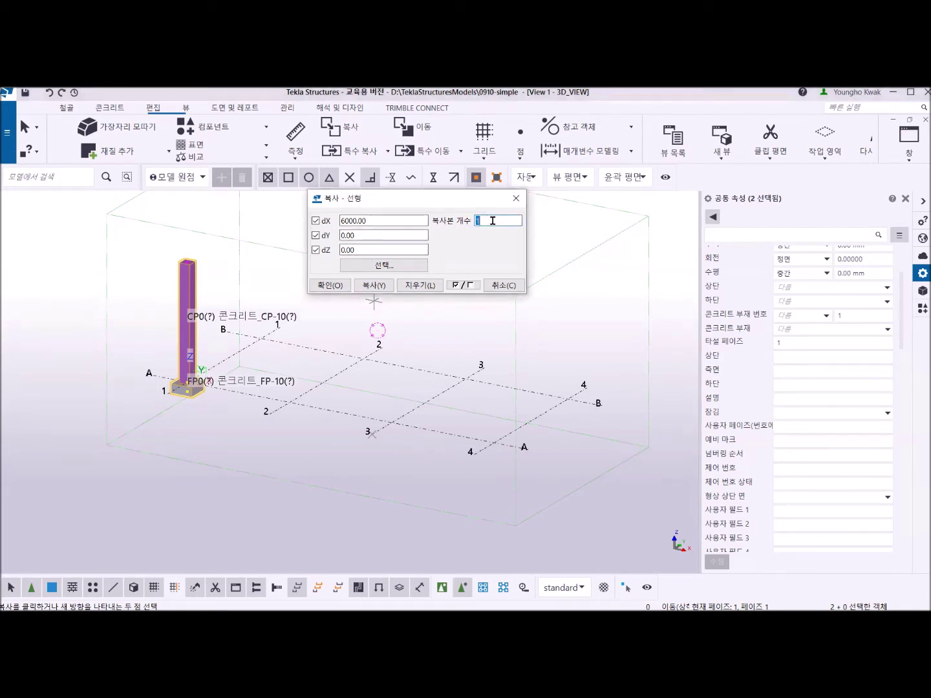
type("3")
left_click(373, 285)
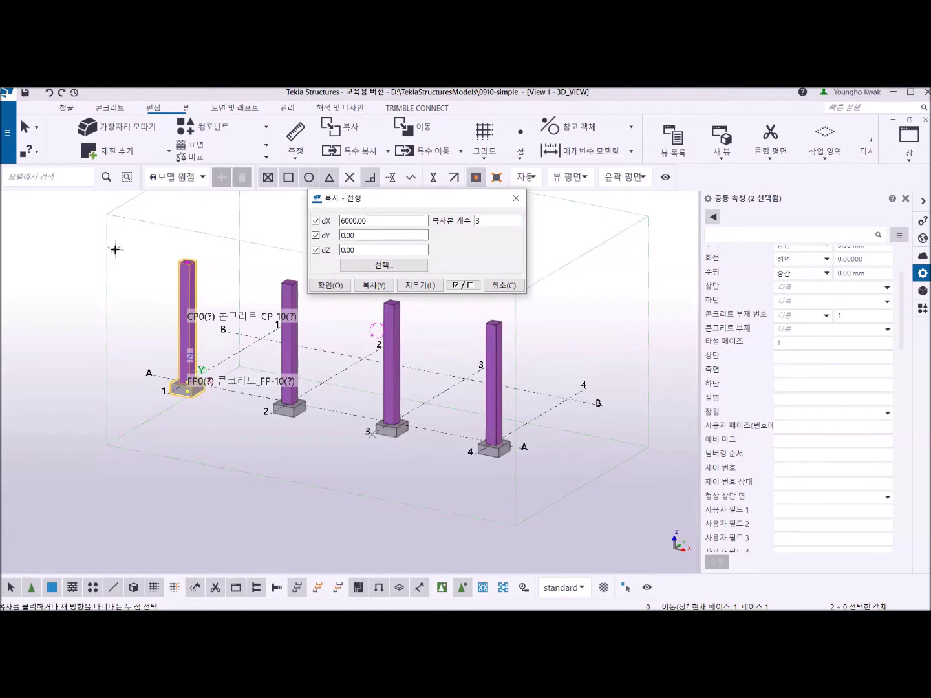
middle_click_drag(114, 245, 92, 322)
scroll(92, 321, "up", 2)
scroll(147, 258, "down", 4)
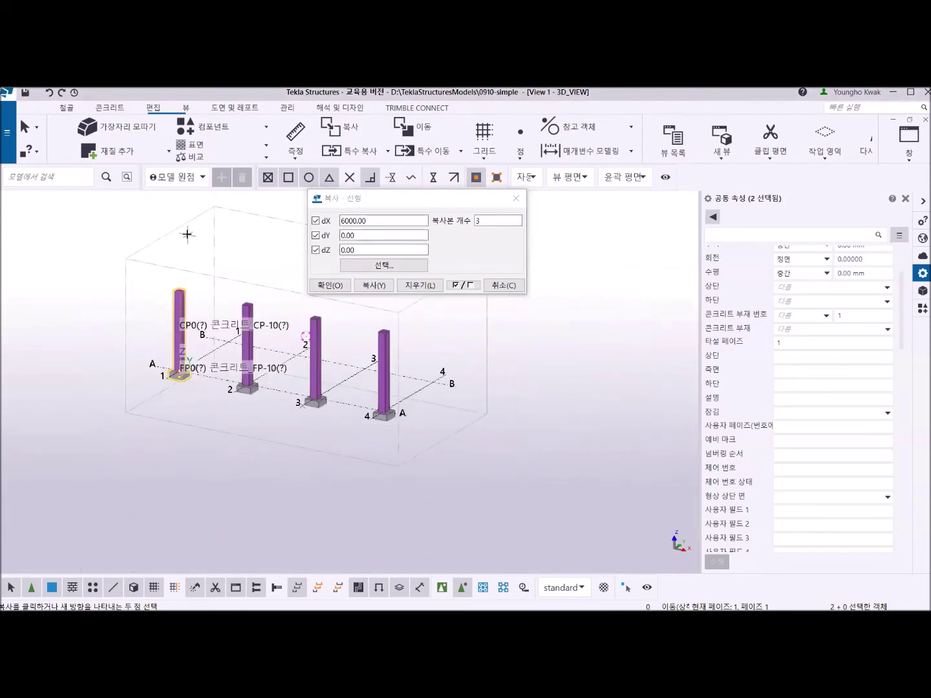
left_click_drag(111, 244, 416, 472)
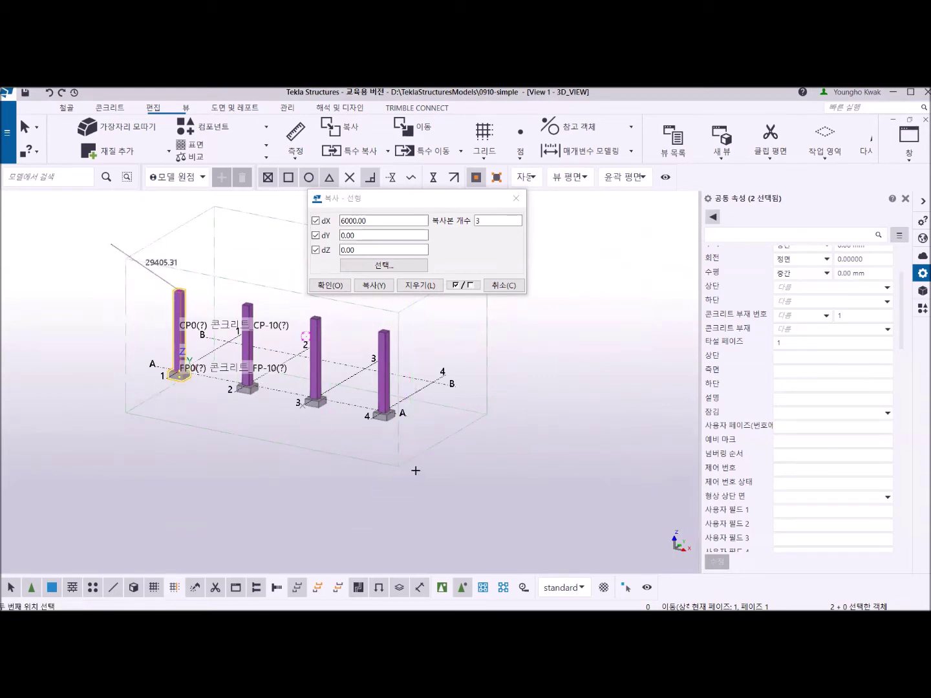
right_click(194, 245)
left_click(215, 252)
Copy all four footings and columns on grid line A once to grid line B, with dX 0 and dY 7500 mm, and close the copy settings.
left_click_drag(129, 264, 367, 438)
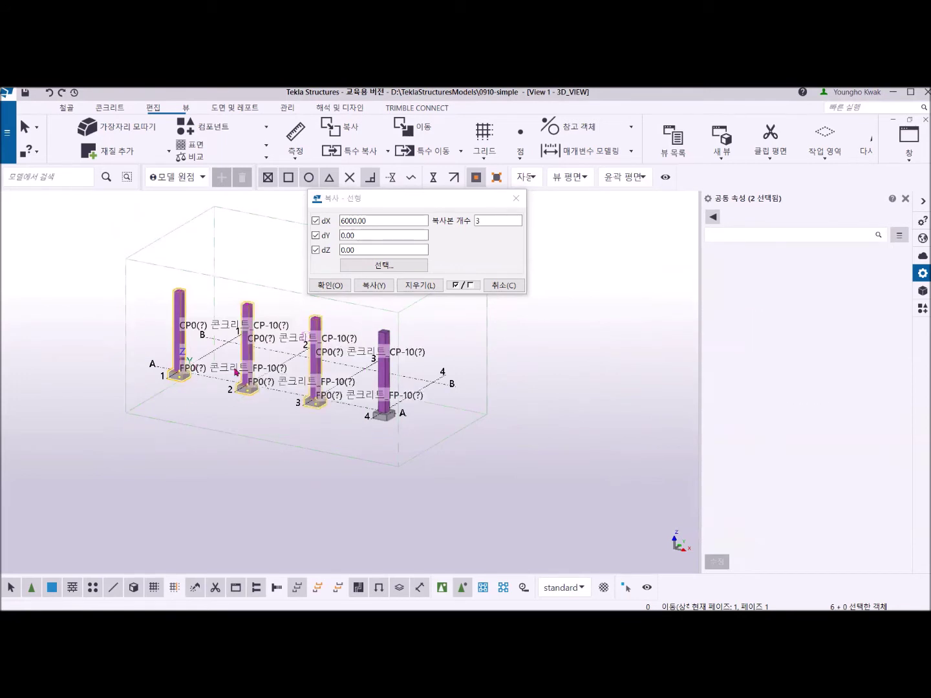
left_click_drag(85, 242, 419, 456)
left_click(417, 201)
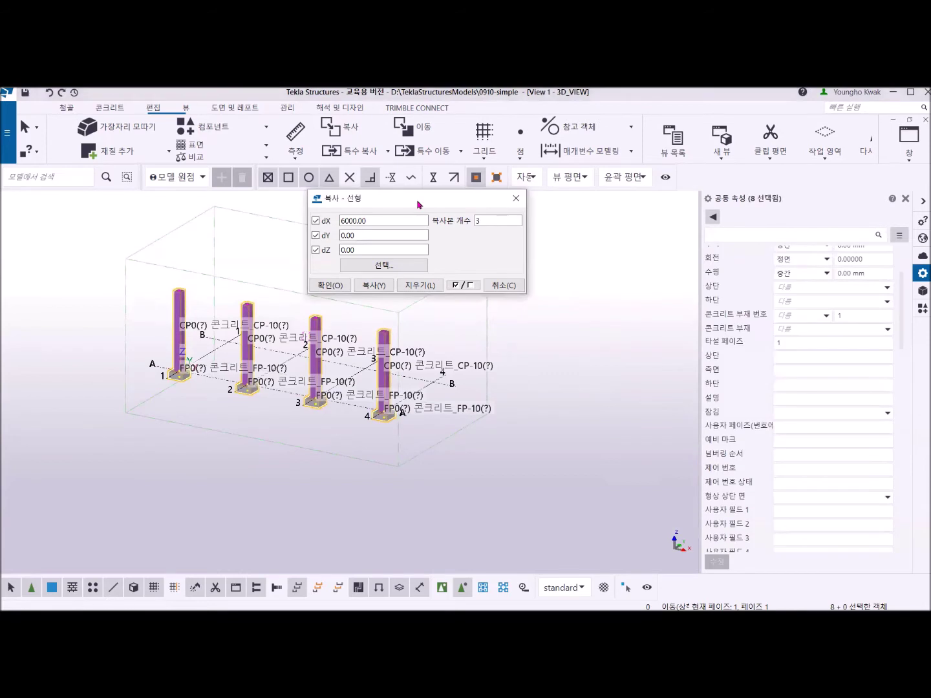
double_click(497, 219)
type("1")
double_click(383, 221)
type("0")
double_click(368, 235)
type("7500")
left_click(375, 285)
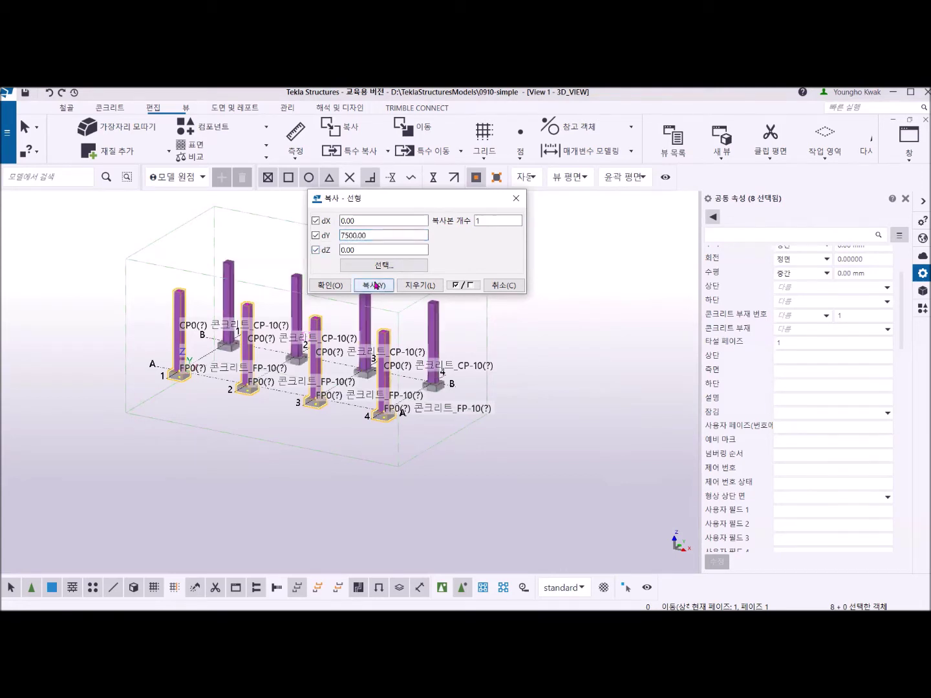
left_click(515, 198)
left_click(462, 349)
Delete all the footings and columns except the pair at the intersection of grid lines 1 and A.
middle_click_drag(461, 349, 546, 378)
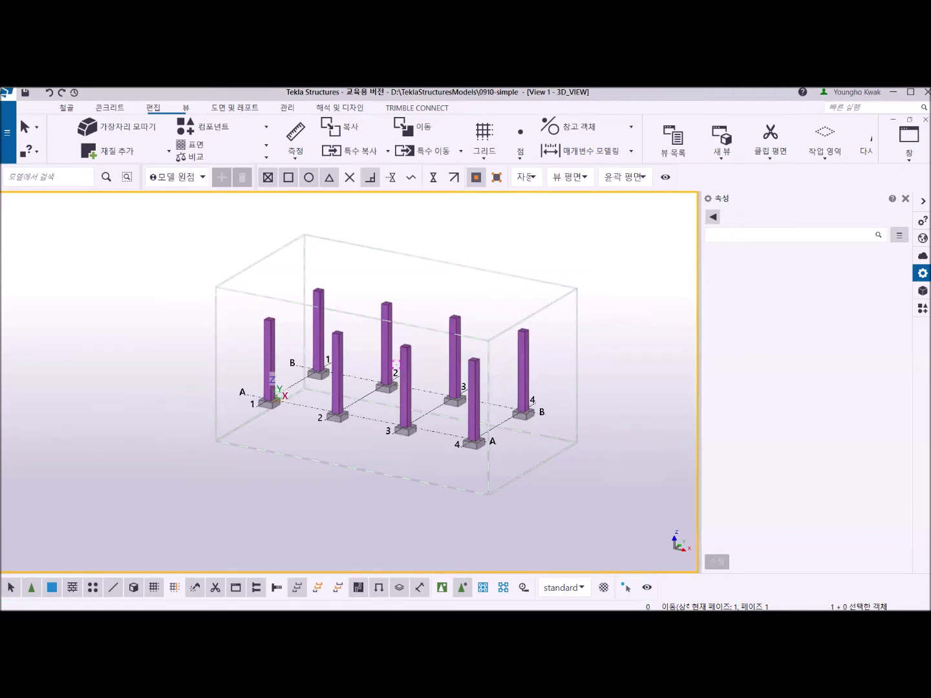
middle_click_drag(439, 437, 340, 466)
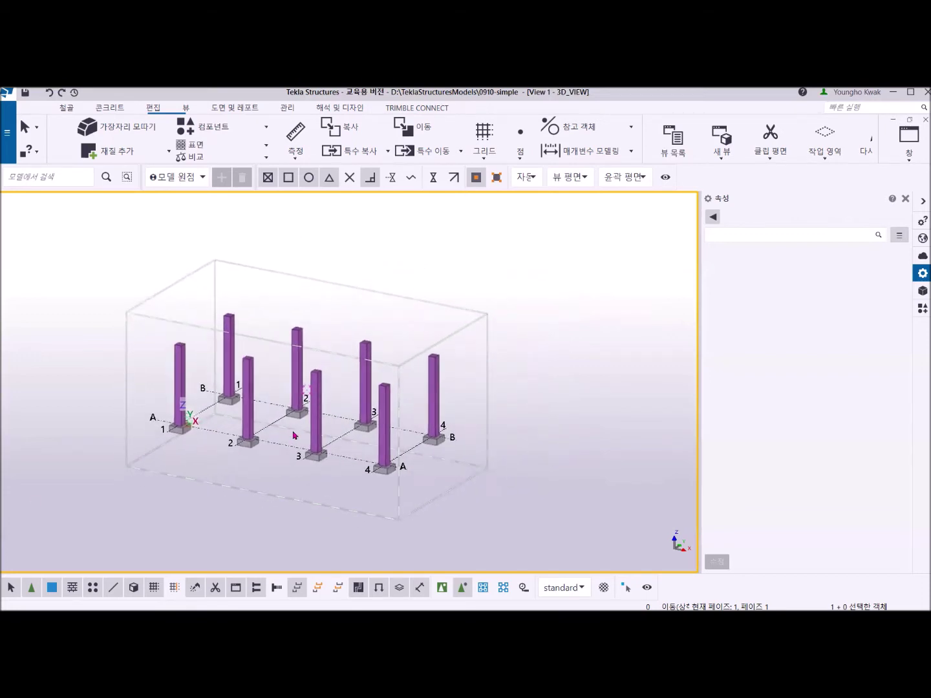
scroll(294, 436, "up", 2)
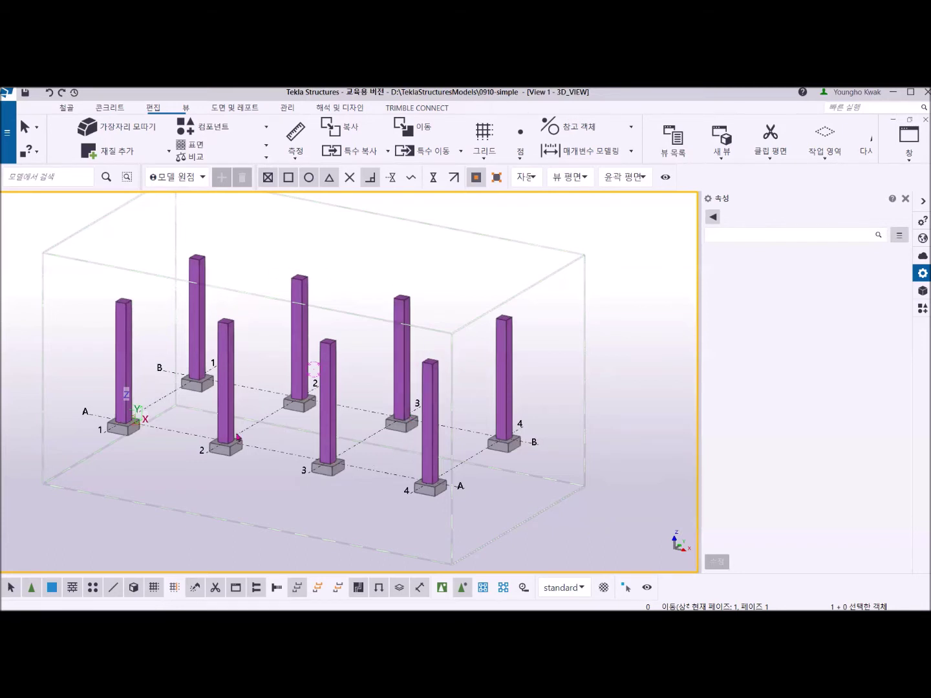
left_click_drag(158, 217, 590, 532)
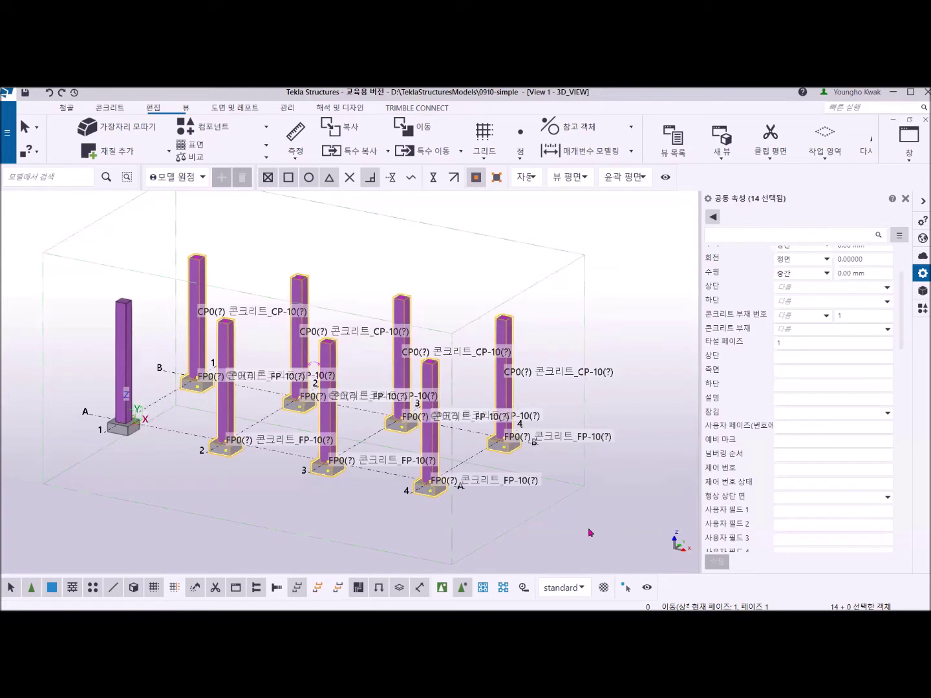
key("Delete")
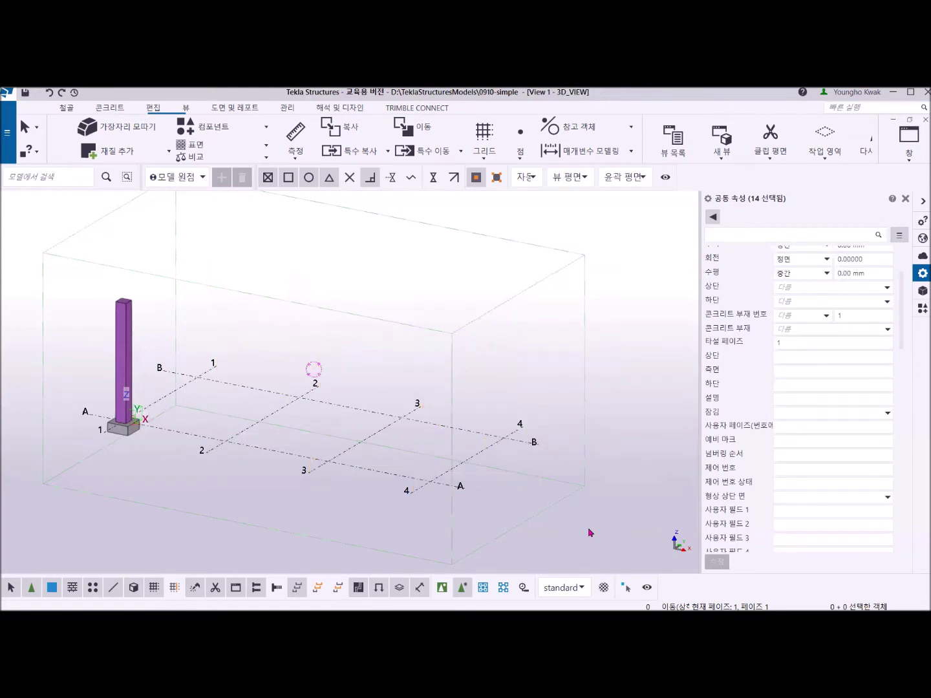
scroll(265, 443, "up", 4)
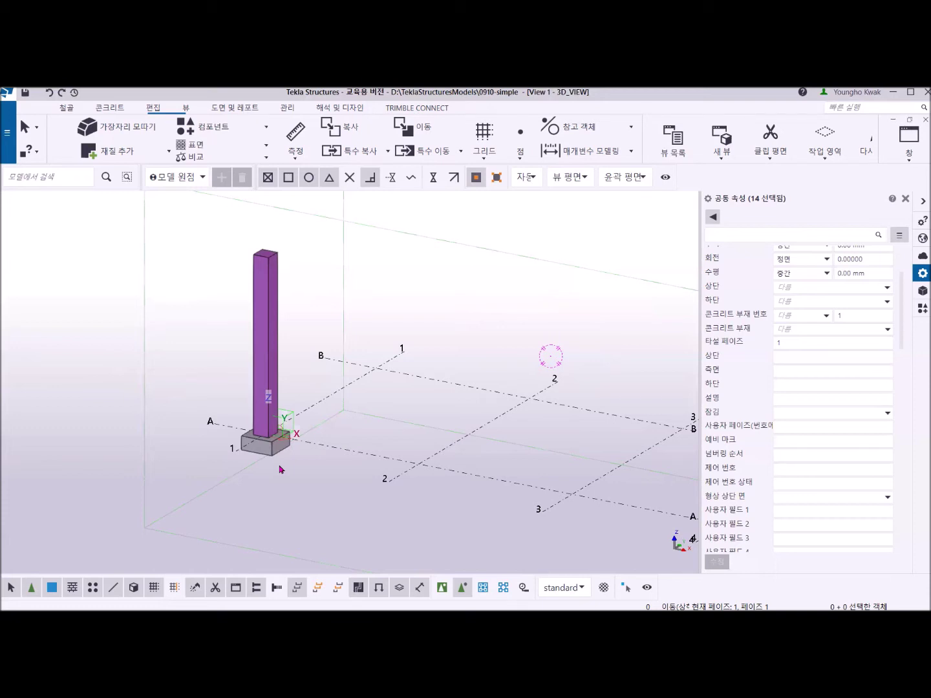
scroll(298, 456, "up", 2)
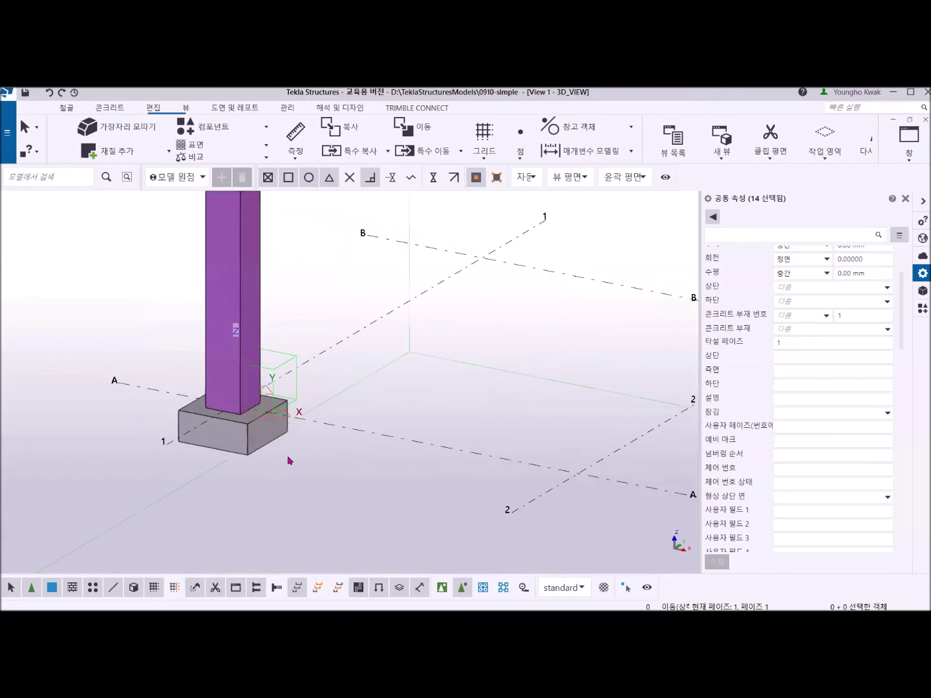
scroll(252, 432, "up", 1)
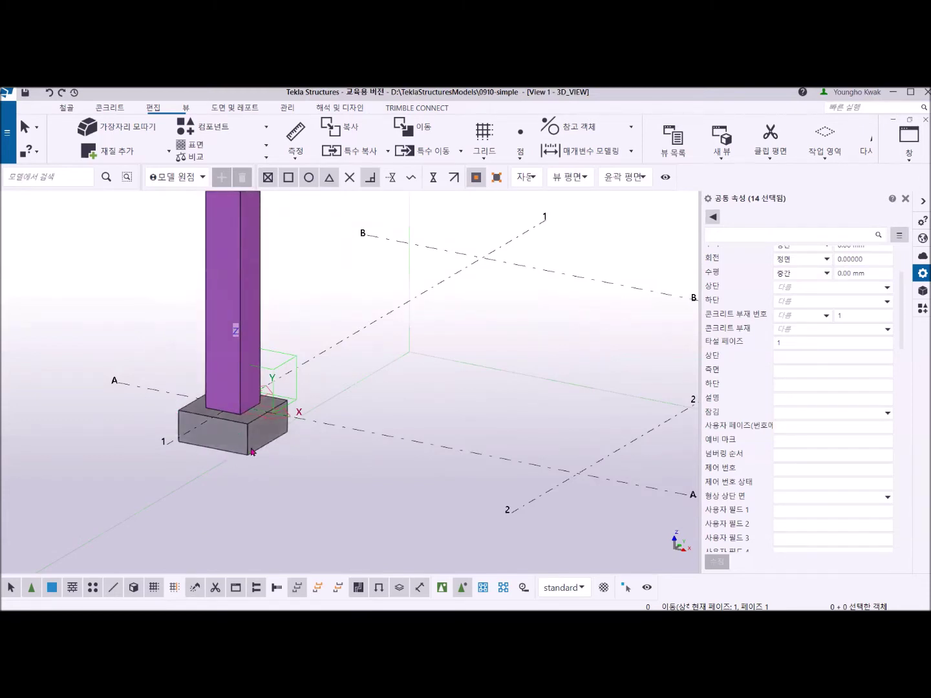
scroll(419, 328, "down", 1)
scroll(504, 331, "down", 1)
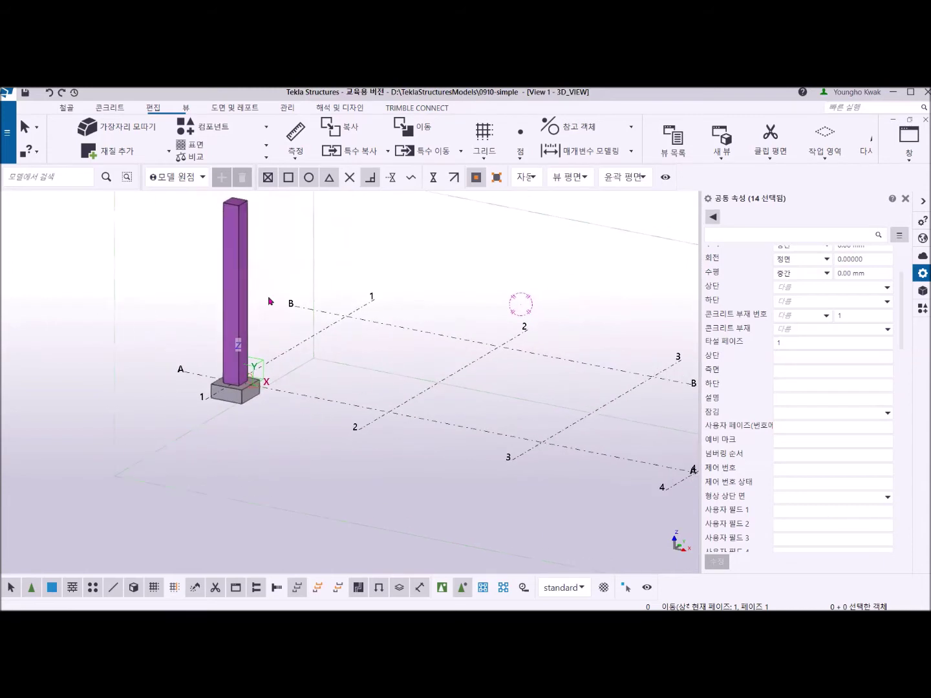
scroll(373, 368, "up", 2)
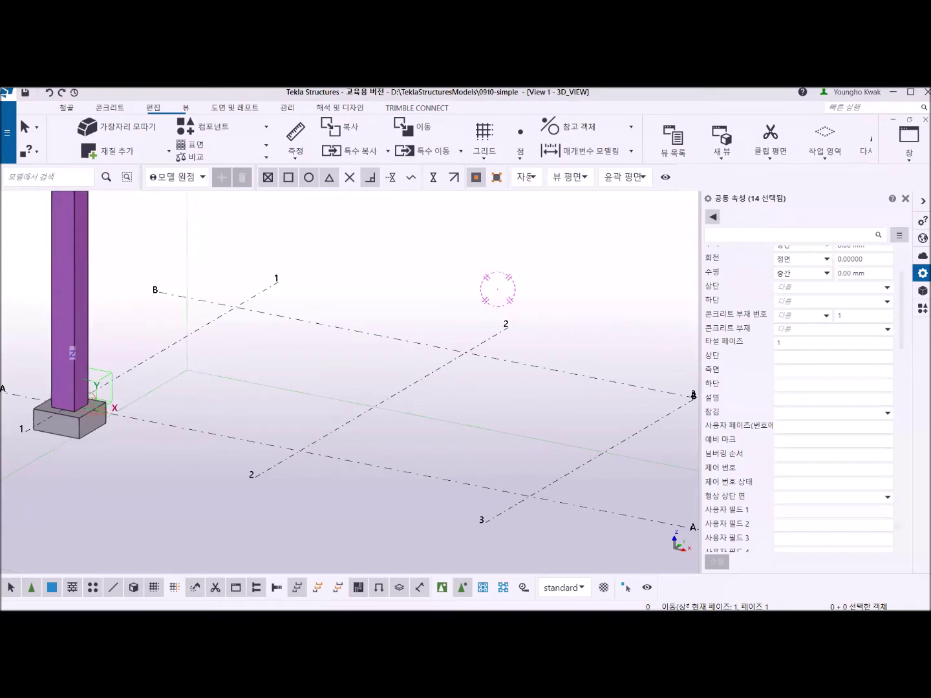
Switch to the PDF drawings and draw four vertical black bars inside the second F1 footing of the Grid A elevation.
key("alt+Tab")
scroll(509, 344, "up", 4)
scroll(508, 344, "down", 15)
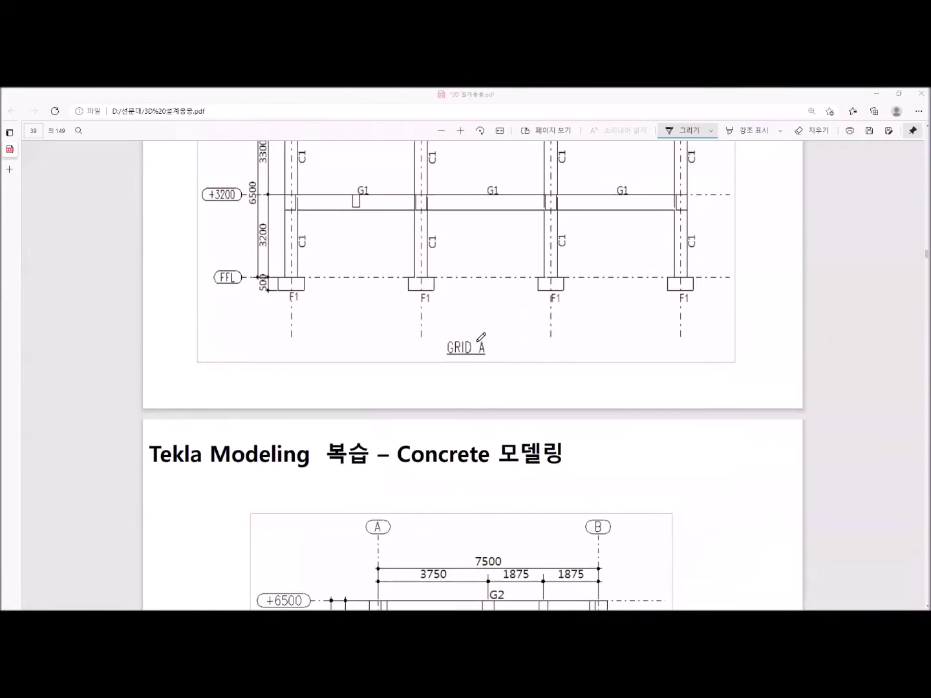
scroll(426, 293, "up", 2, "ctrl")
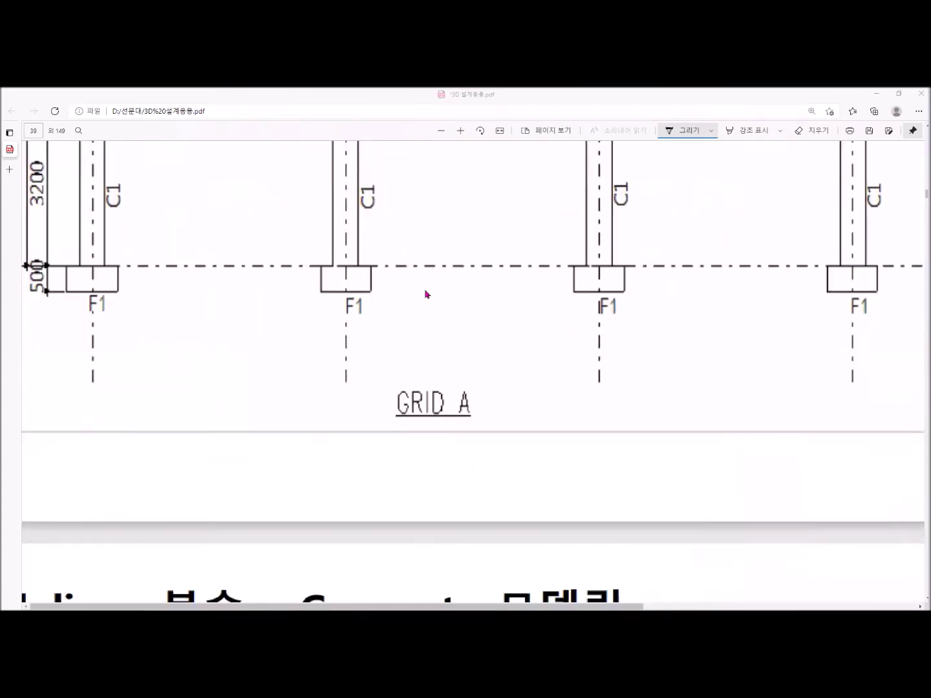
scroll(380, 274, "up", 2, "ctrl")
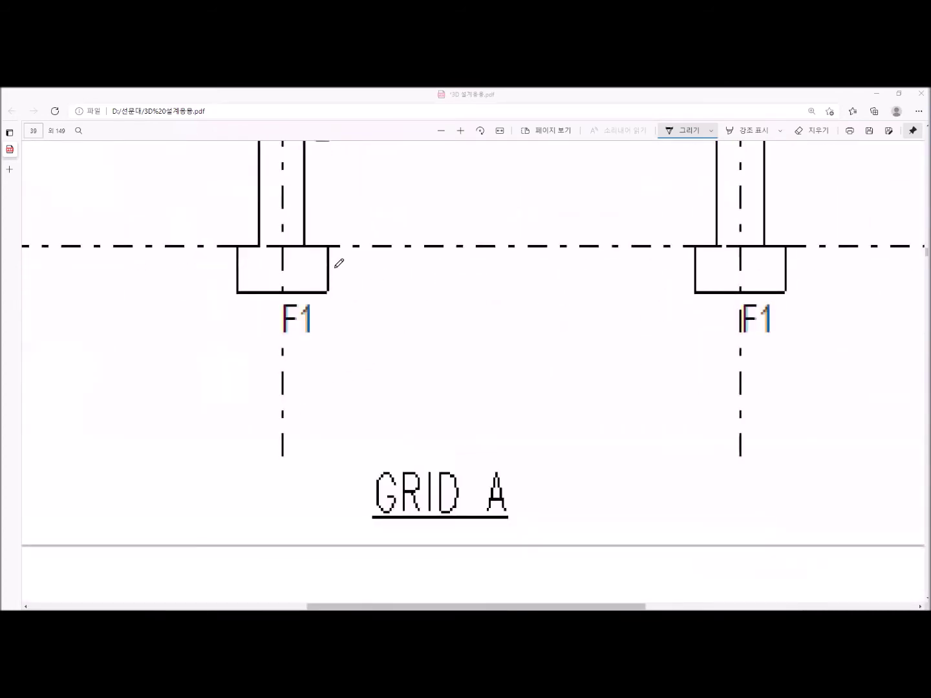
left_click(711, 132)
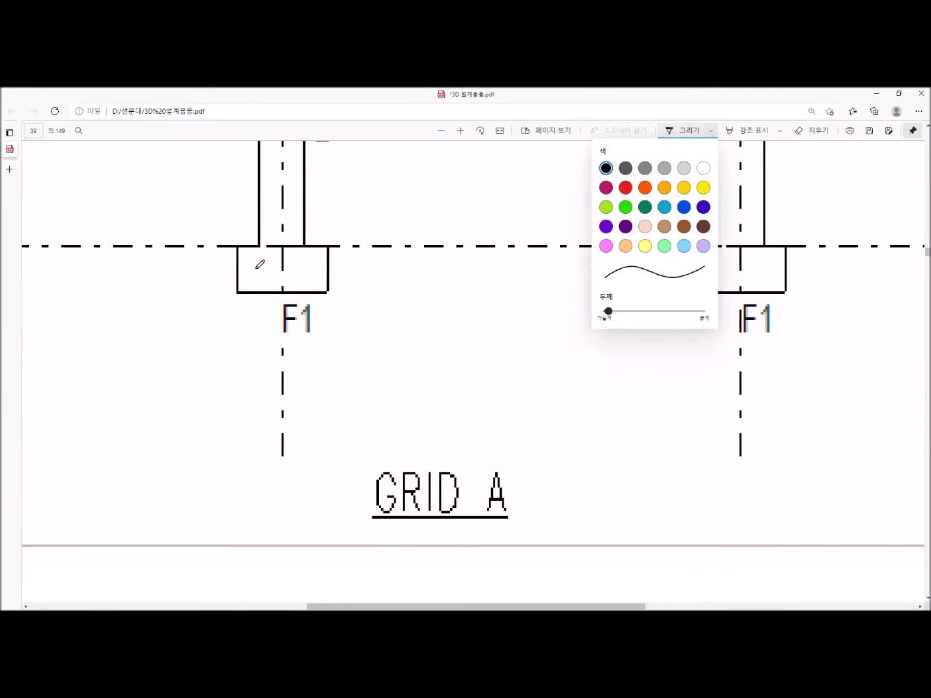
left_click(254, 244)
left_click_drag(252, 247, 248, 292)
left_click_drag(269, 246, 273, 295)
left_click_drag(295, 251, 297, 294)
left_click_drag(317, 247, 317, 296)
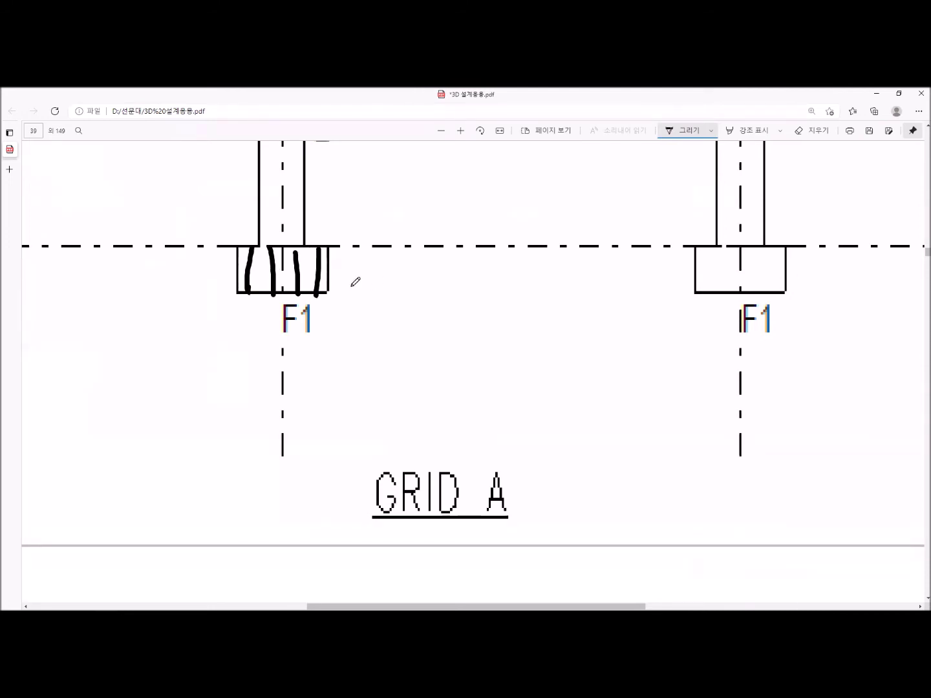
Sketch a black rectangular footing plan beside the F1 footing and fill it with four rows of four bar dots.
left_click_drag(378, 283, 395, 406)
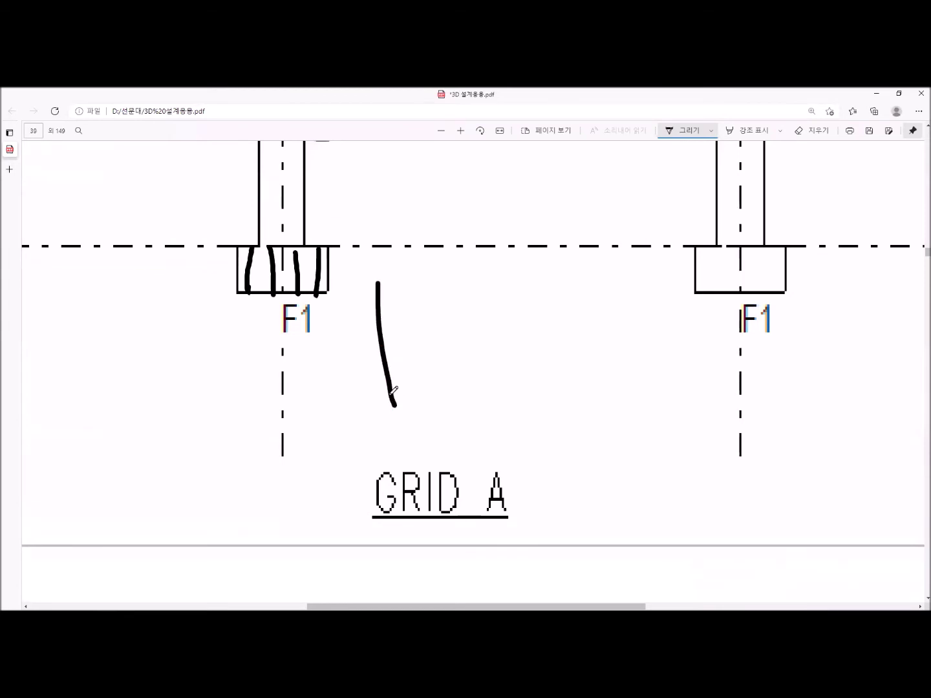
mouse_move(380, 284)
left_mouse_down()
mouse_move(536, 272)
mouse_move(573, 355)
mouse_move(574, 402)
mouse_move(457, 416)
mouse_move(397, 408)
left_mouse_up()
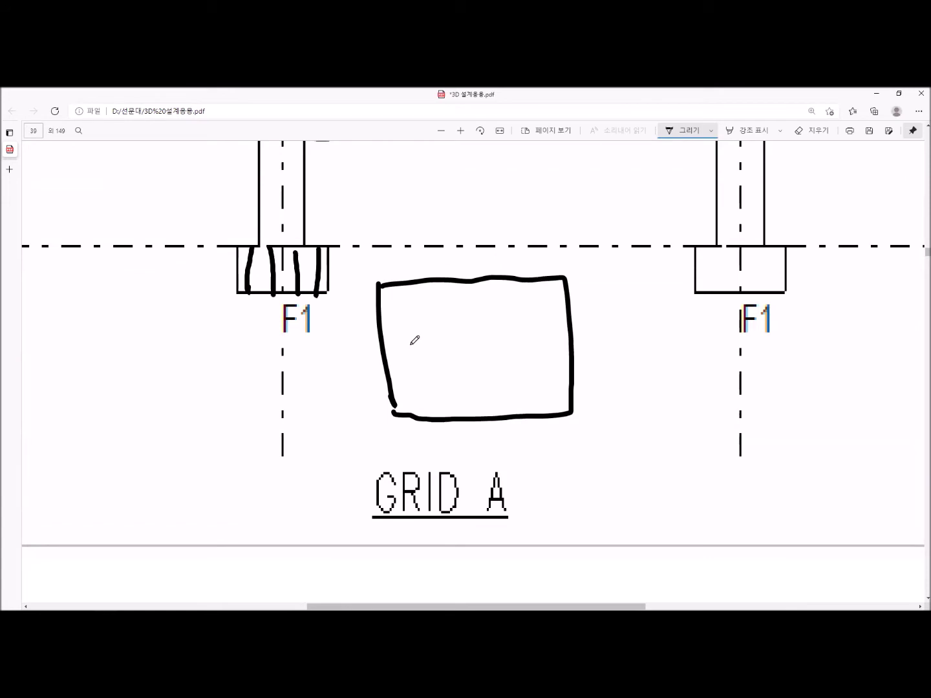
left_click(408, 311)
left_click(451, 310)
left_click(499, 309)
left_click(541, 306)
left_click(410, 347)
left_click(453, 344)
left_click(500, 338)
left_click(545, 336)
left_click(415, 377)
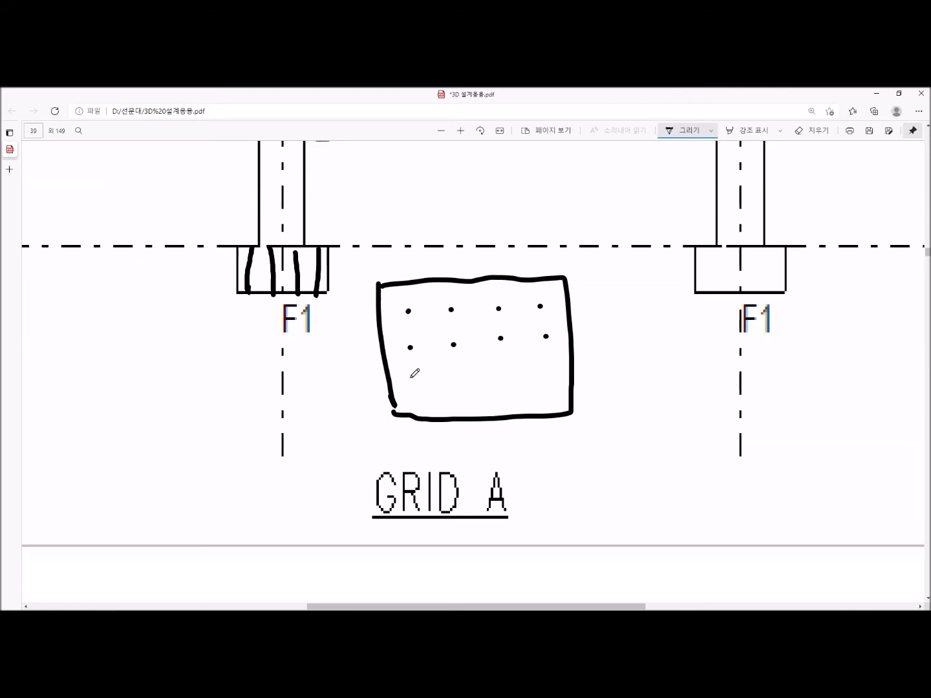
left_click(460, 373)
left_click(504, 369)
left_click(546, 367)
left_click(419, 407)
left_click(467, 402)
left_click(509, 398)
left_click(549, 397)
Draw four horizontal black bars across the vertical bars inside the second F1 footing.
left_click_drag(247, 264, 321, 263)
left_click_drag(249, 275, 323, 278)
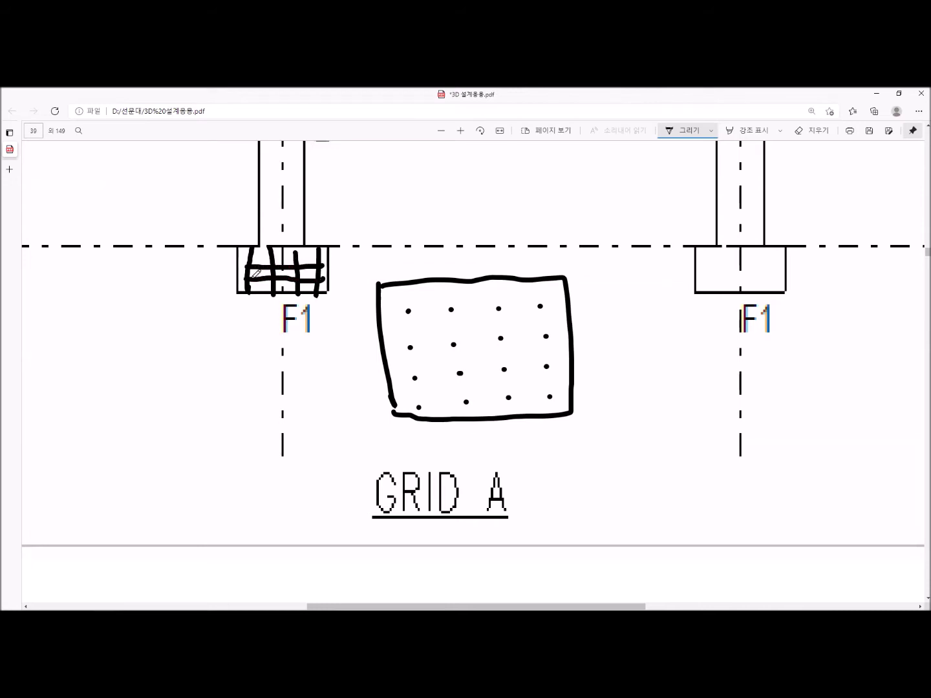
left_click_drag(247, 258, 326, 252)
left_click_drag(246, 287, 326, 287)
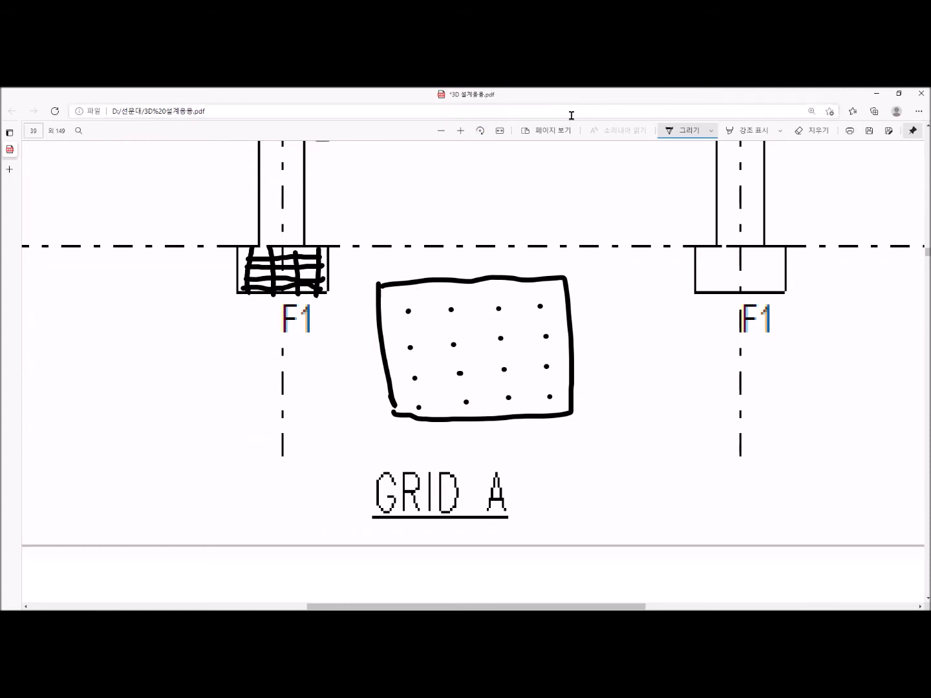
Draw a red loop around the outer bar dots of the footing plan sketch.
left_click(711, 130)
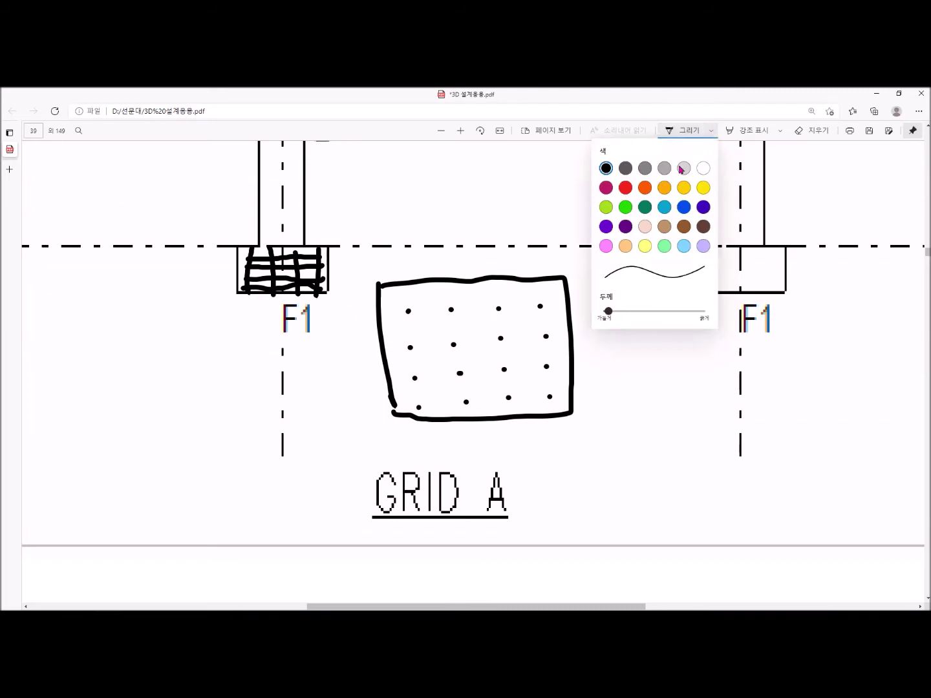
left_click(625, 187)
mouse_move(416, 411)
left_mouse_down()
mouse_move(405, 302)
mouse_move(456, 291)
mouse_move(546, 304)
mouse_move(552, 402)
mouse_move(417, 419)
mouse_move(424, 399)
left_mouse_up()
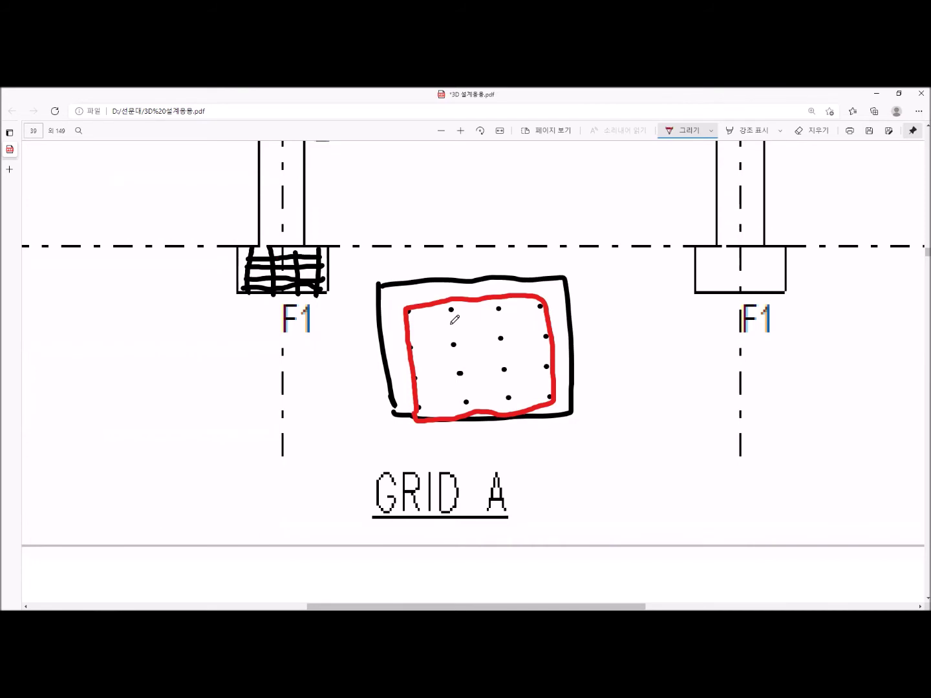
Draw a light gray width dimension above the footing plan sketch and write 1200 on it.
left_click(711, 132)
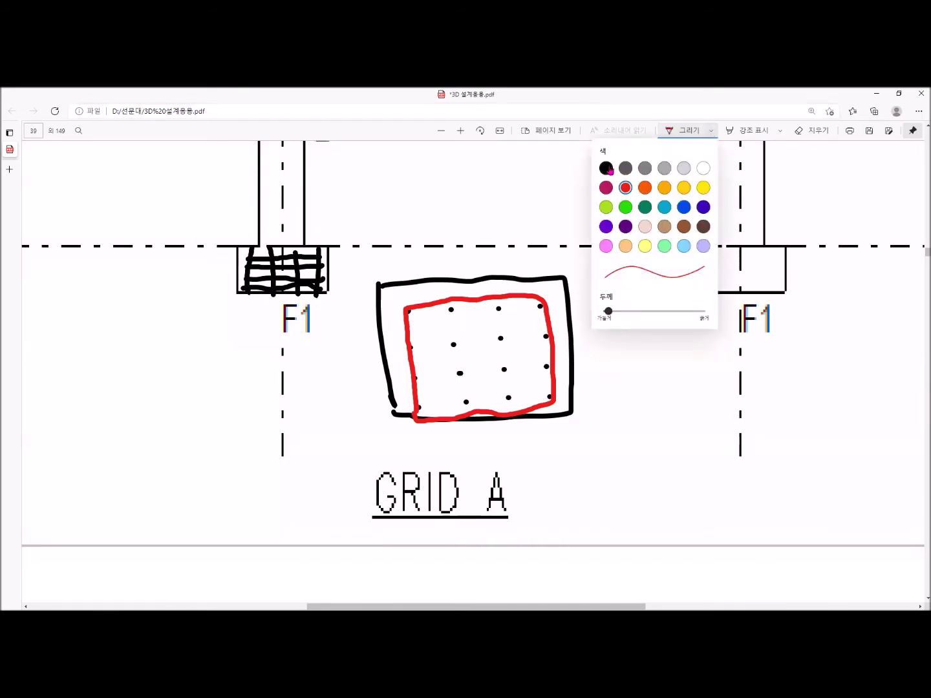
left_click(663, 168)
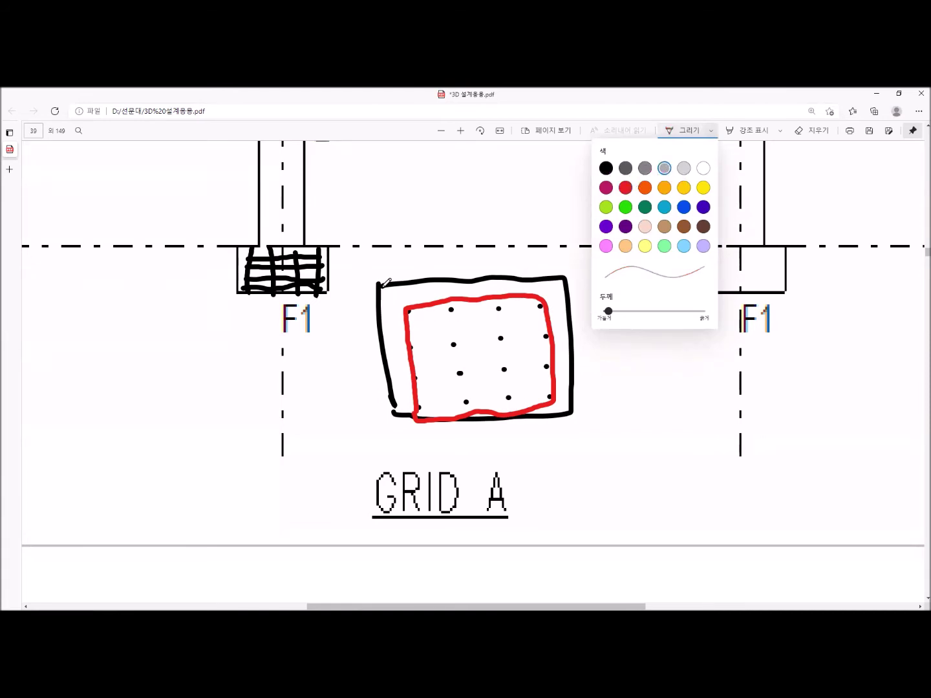
left_click_drag(382, 285, 382, 235)
left_click_drag(565, 279, 556, 223)
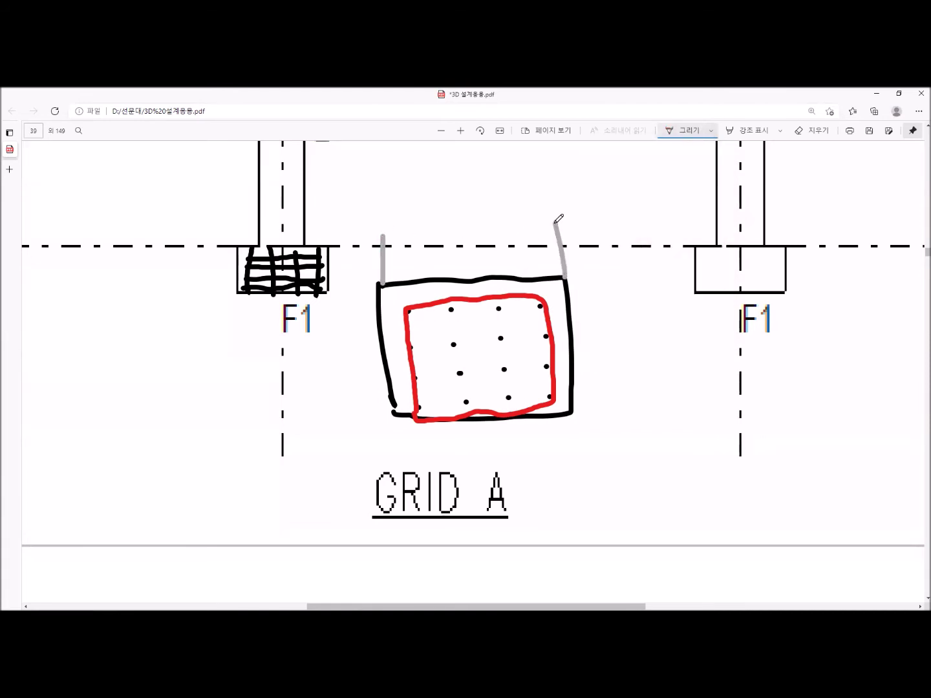
mouse_move(384, 245)
left_mouse_down()
mouse_move(544, 223)
mouse_move(557, 234)
mouse_move(546, 239)
left_mouse_up()
left_click_drag(388, 244, 391, 254)
mouse_move(436, 224)
left_mouse_down()
mouse_move(450, 219)
mouse_move(427, 238)
left_mouse_up()
left_click_drag(445, 226, 465, 215)
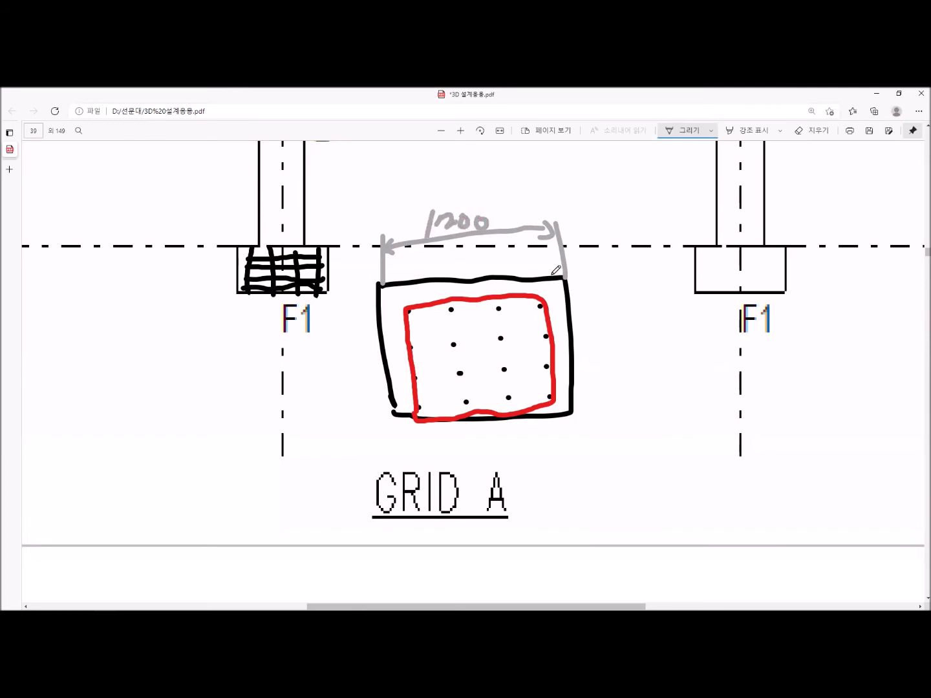
Add a light gray 1200 height dimension beside the plan sketch and an unlabelled spacing dimension between the first two bottom dots.
left_click_drag(567, 277, 626, 279)
left_click_drag(571, 414, 622, 412)
left_click_drag(616, 279, 611, 409)
mouse_move(611, 295)
left_mouse_down()
mouse_move(617, 283)
mouse_move(638, 366)
mouse_move(666, 350)
mouse_move(674, 366)
mouse_move(682, 352)
left_mouse_up()
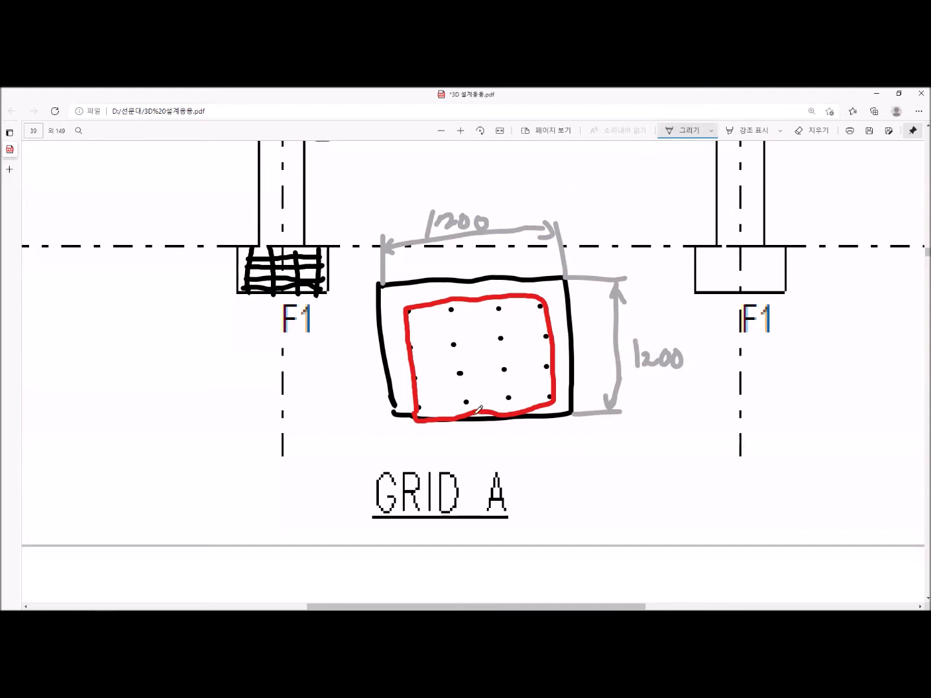
left_click_drag(420, 411, 421, 458)
mouse_move(467, 402)
left_mouse_down()
mouse_move(468, 454)
mouse_move(445, 446)
mouse_move(469, 444)
mouse_move(428, 451)
left_mouse_up()
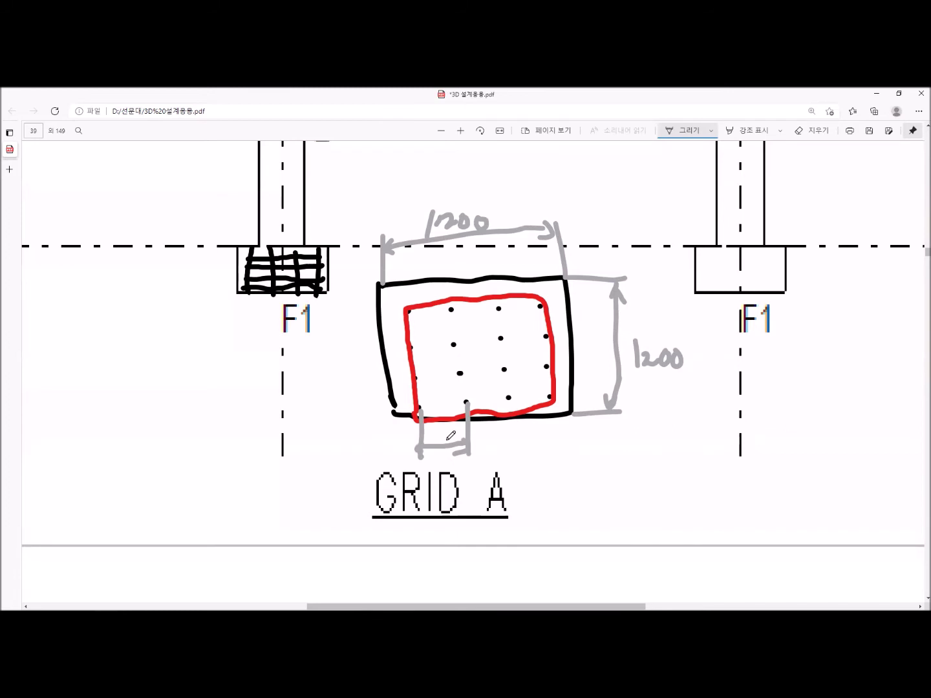
Mark the four bar positions in green on the sketch's left and top edges, and dimension the spacing of the first two left marks.
left_click(712, 133)
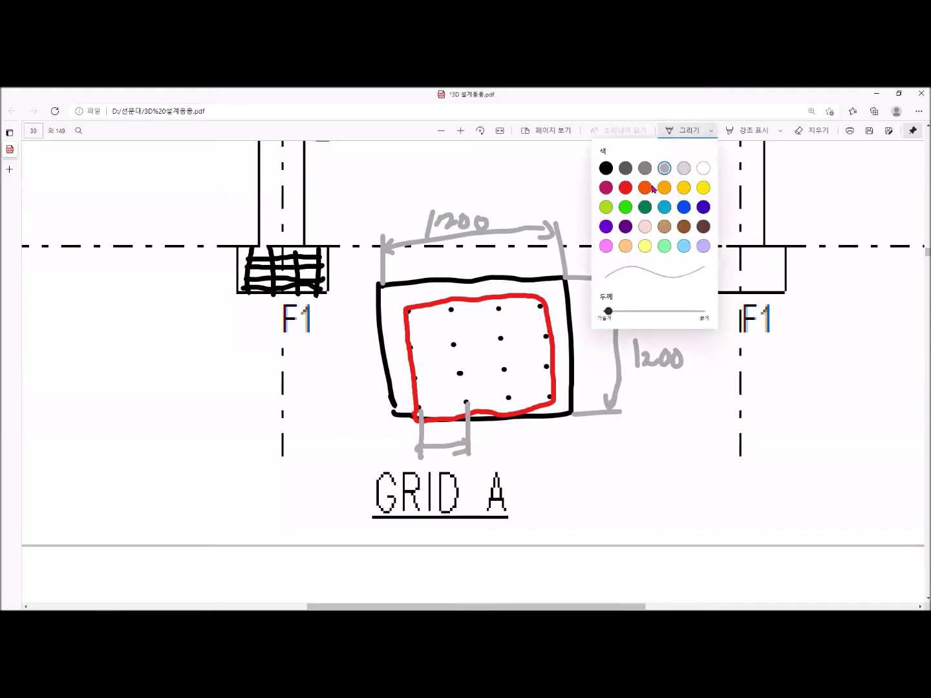
left_click(625, 207)
mouse_move(374, 314)
left_mouse_down()
mouse_move(381, 309)
mouse_move(393, 391)
left_mouse_up()
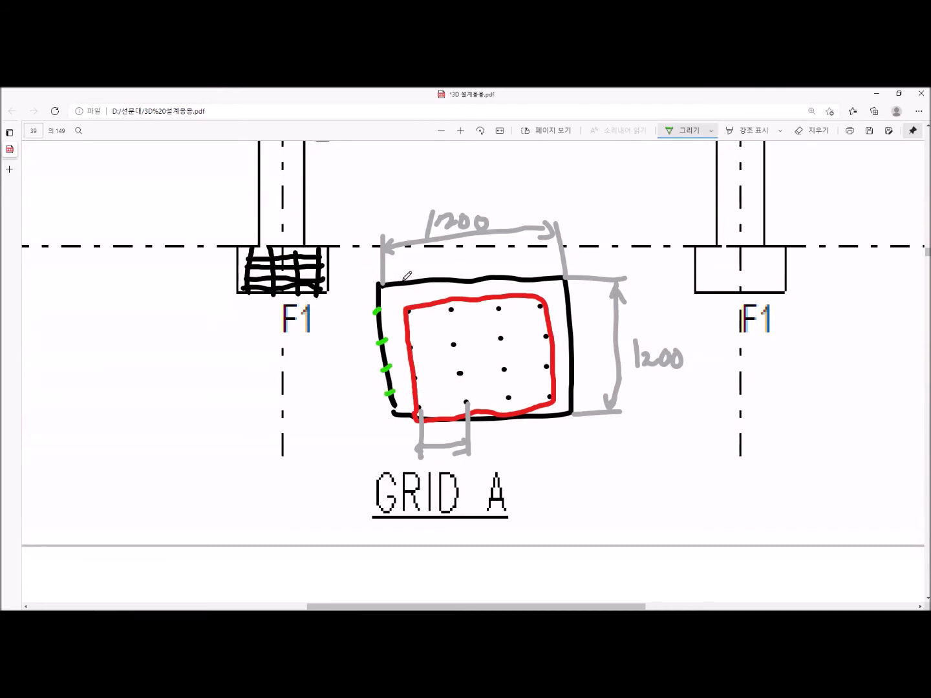
left_click_drag(404, 280, 404, 290)
mouse_move(449, 278)
left_mouse_down()
mouse_move(453, 288)
mouse_move(540, 289)
left_mouse_up()
mouse_move(381, 309)
left_mouse_down()
mouse_move(347, 320)
mouse_move(355, 350)
mouse_move(357, 315)
mouse_move(366, 323)
left_mouse_up()
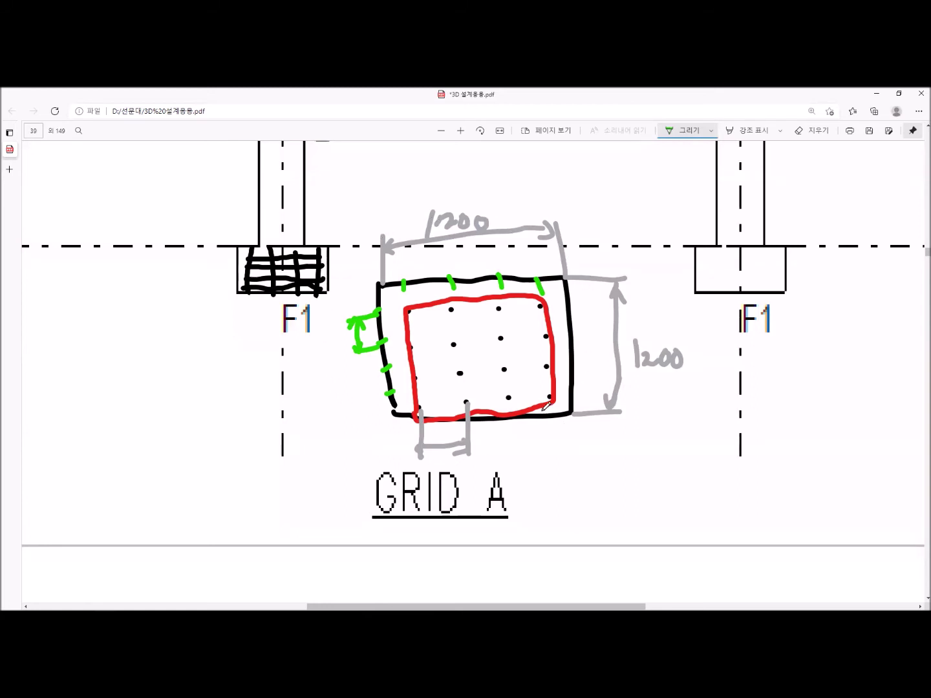
Return to the Tekla Structures model and hide the concrete column at grid 1-A.
mouse_move(672, 605)
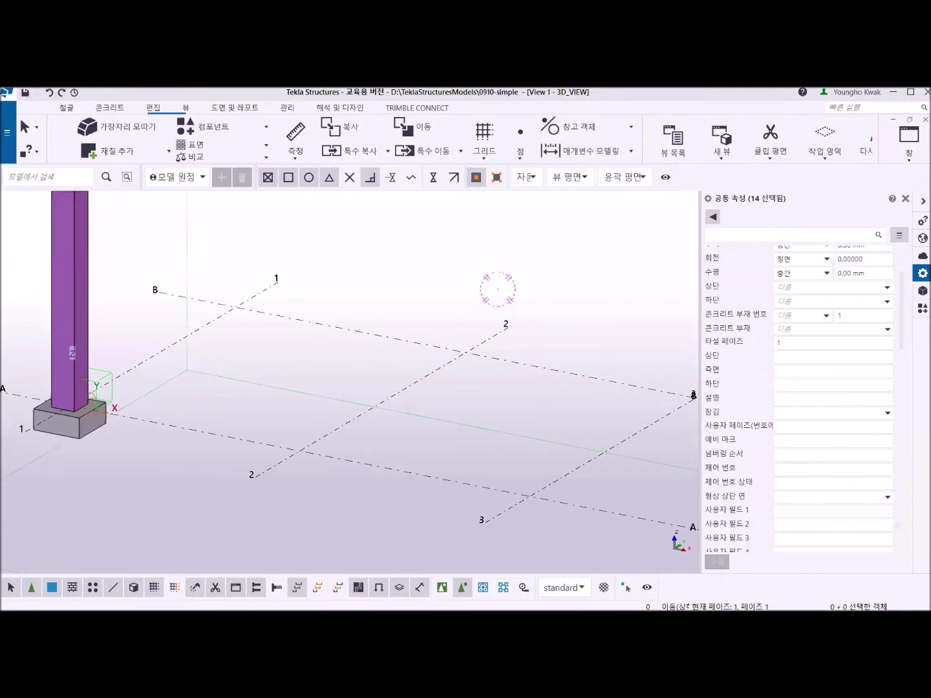
left_click(209, 395)
middle_click_drag(107, 403, 316, 400)
scroll(197, 366, "up", 3)
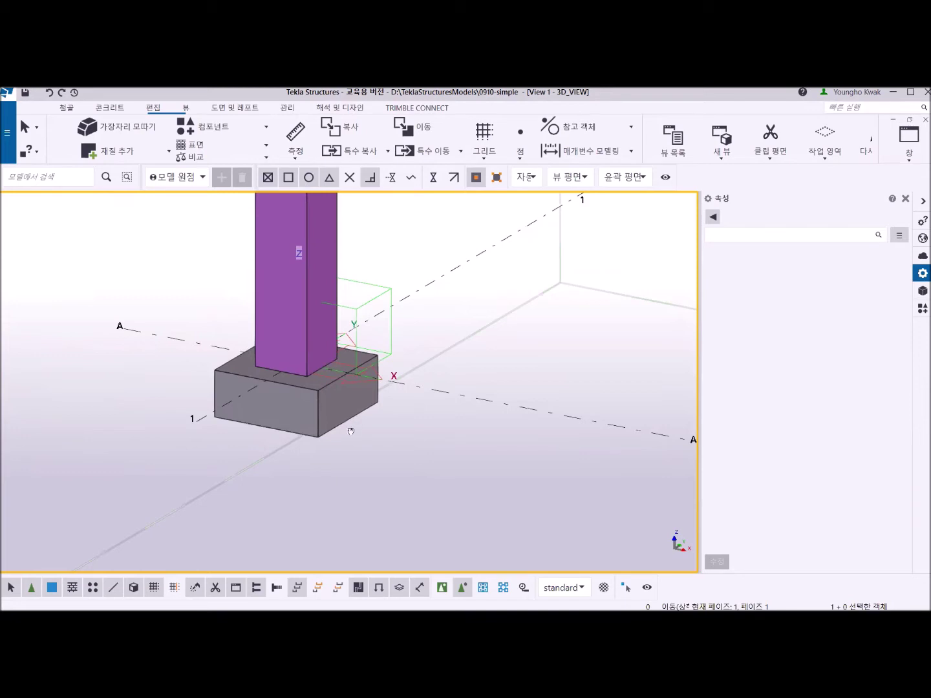
middle_click_drag(350, 424, 420, 527)
middle_click_drag(390, 423, 386, 381)
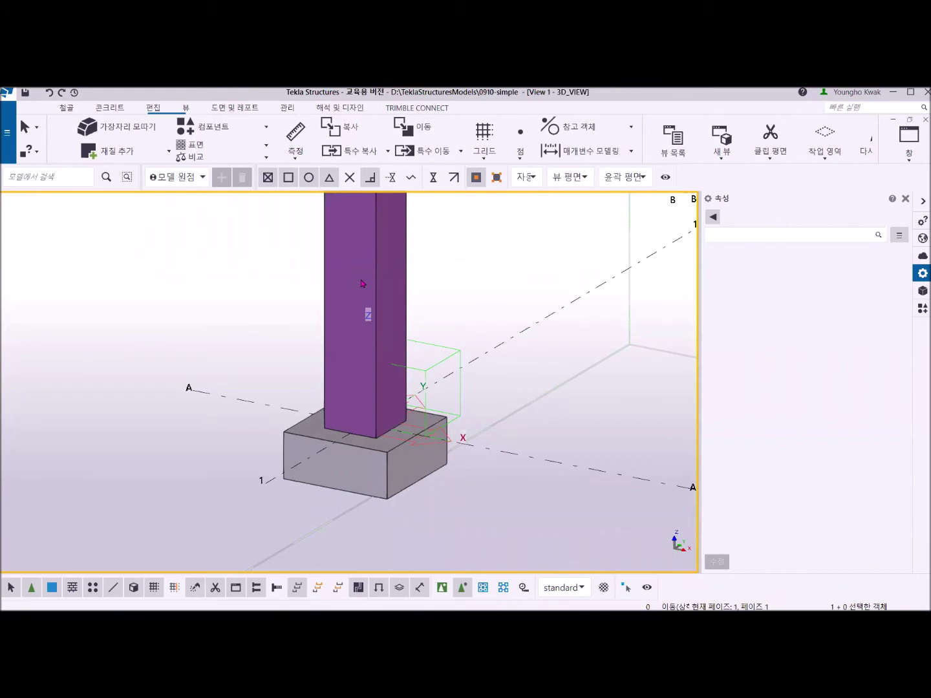
left_click(381, 257)
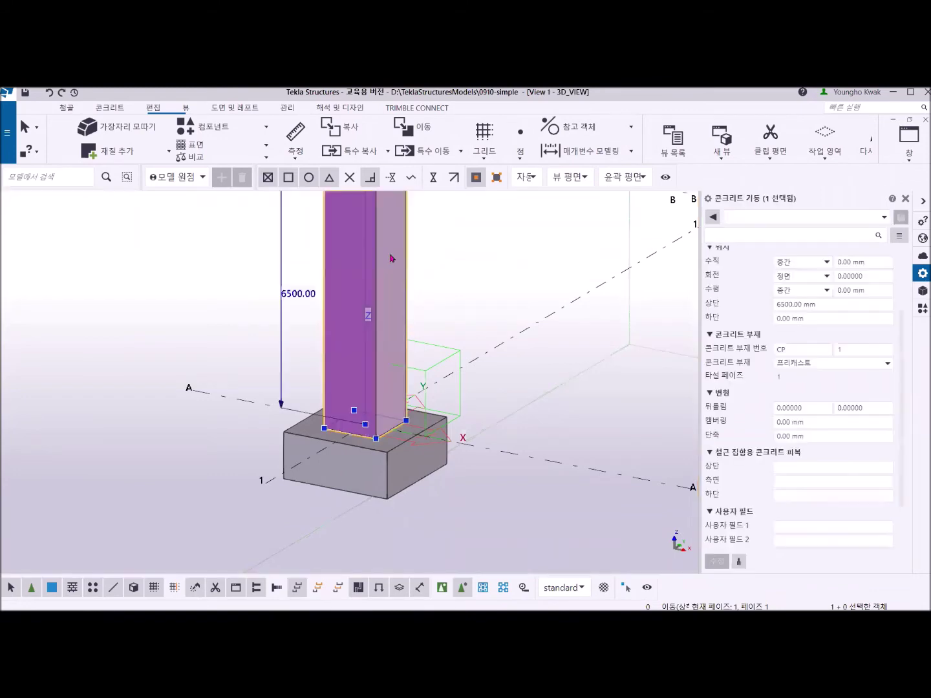
right_click(439, 247)
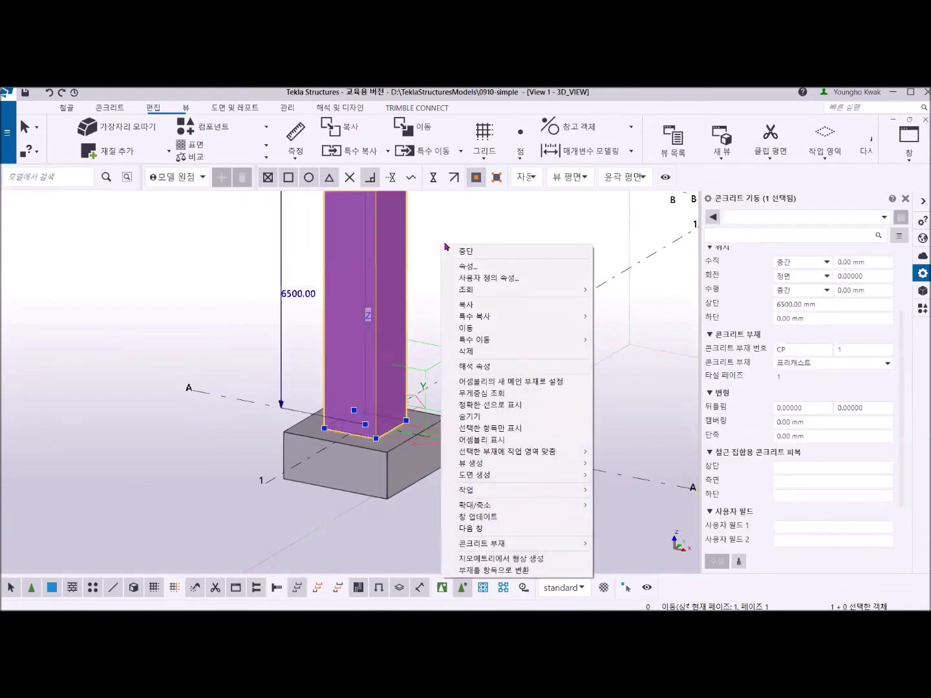
left_click(494, 417)
Start a single rebar and pick the footing at grid 1-A as the part to reinforce.
left_click(380, 493)
scroll(370, 461, "up", 2)
middle_click_drag(370, 461, 378, 553)
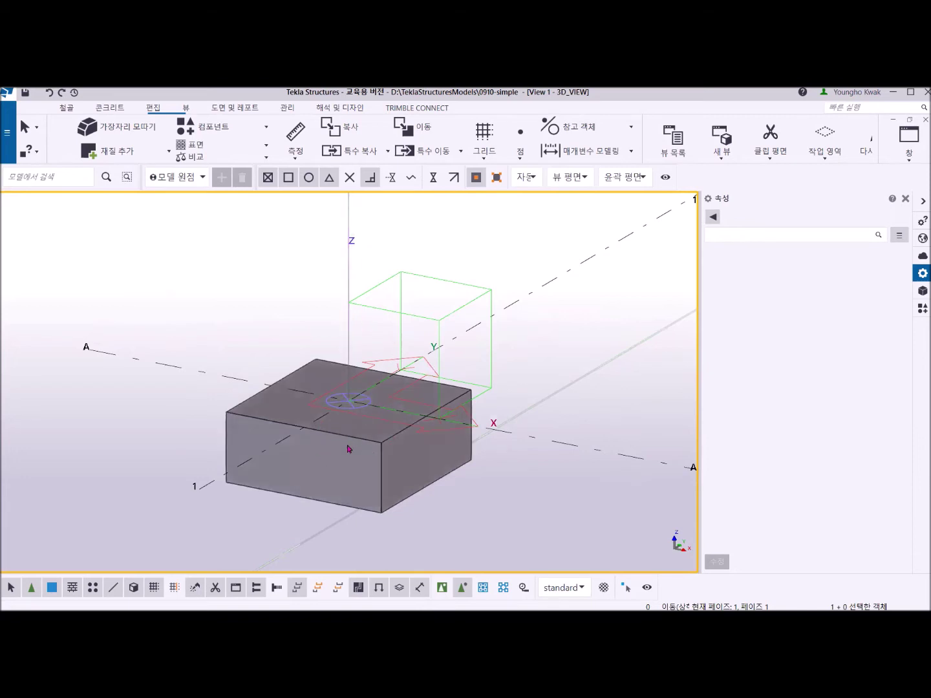
middle_click_drag(350, 450, 326, 439)
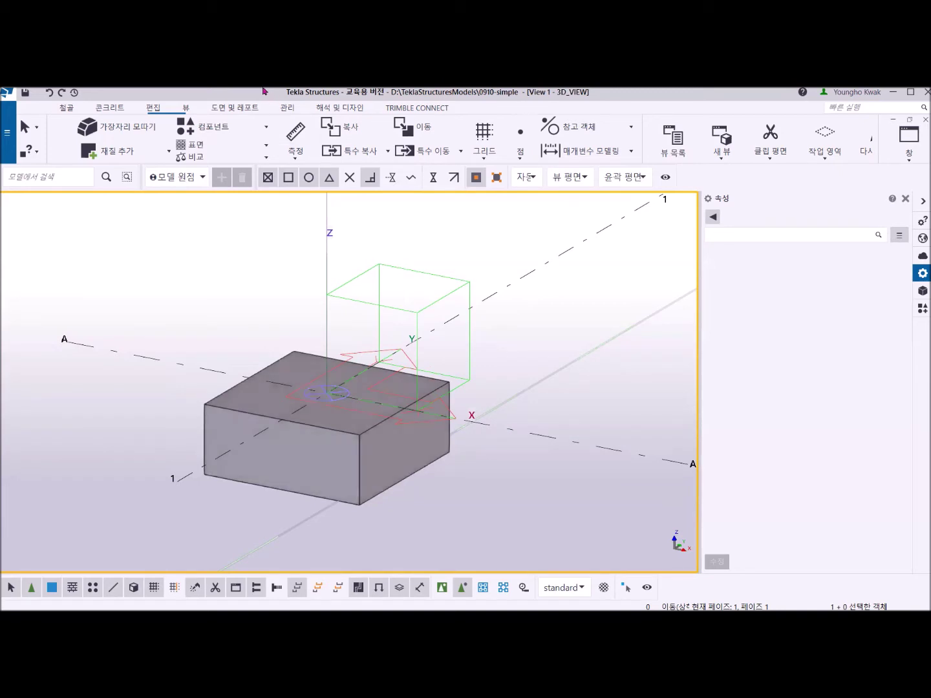
left_click(115, 108)
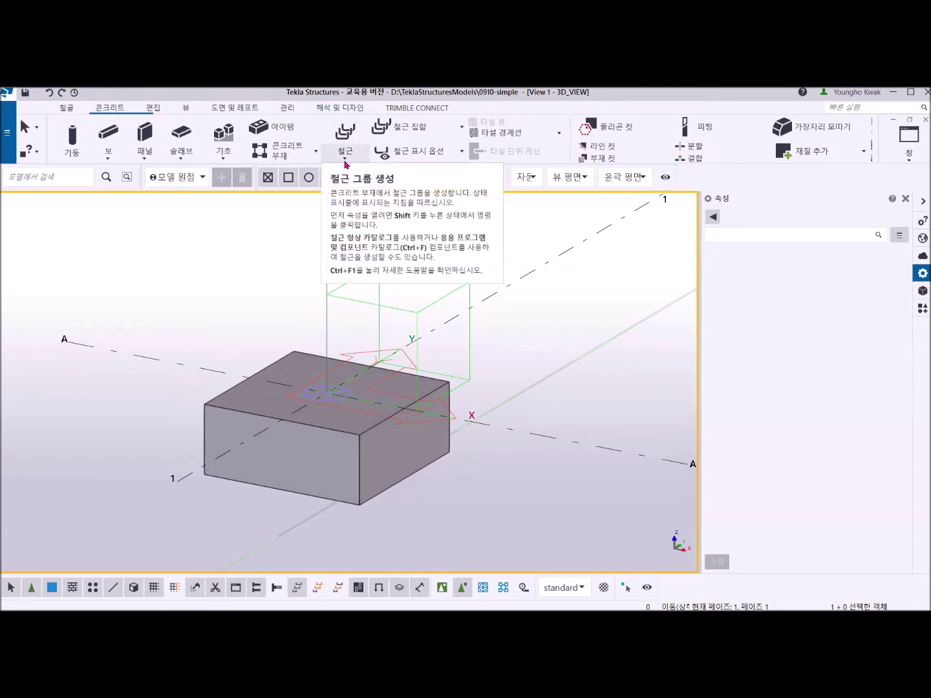
left_click(346, 161)
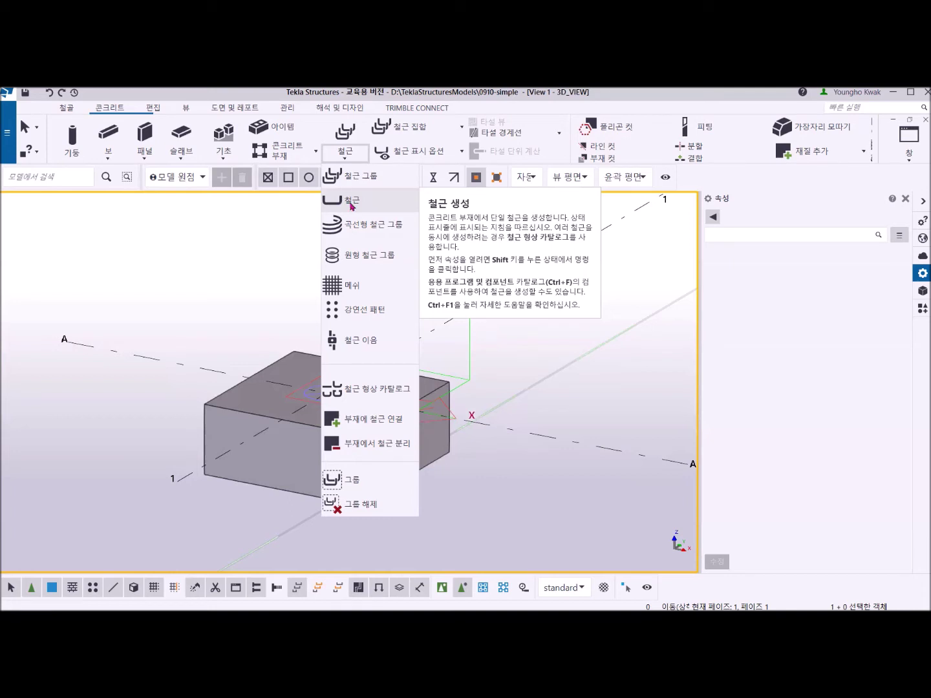
left_click(352, 204)
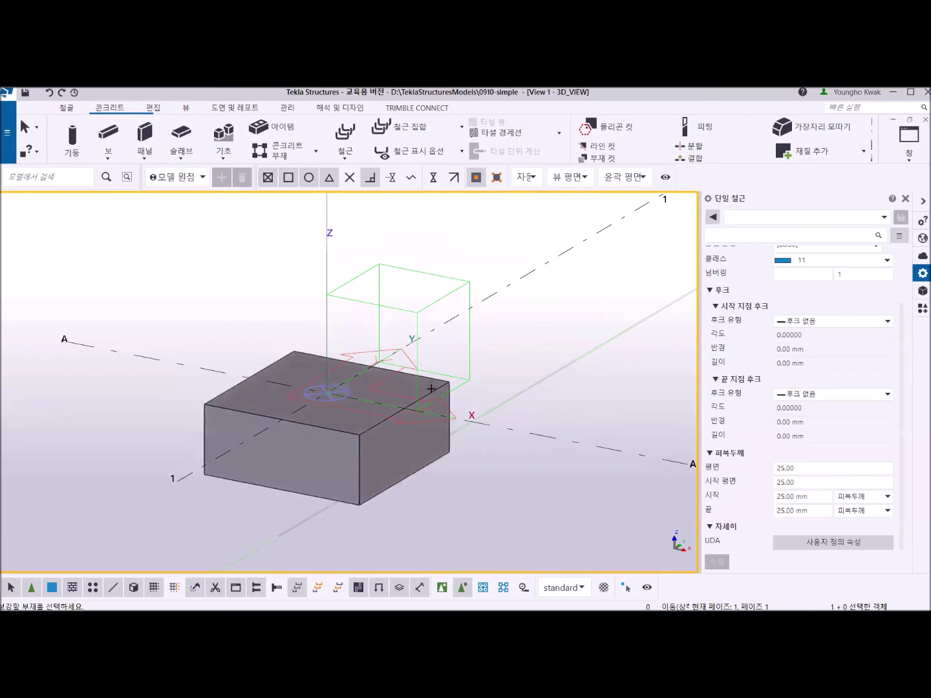
left_click(431, 390)
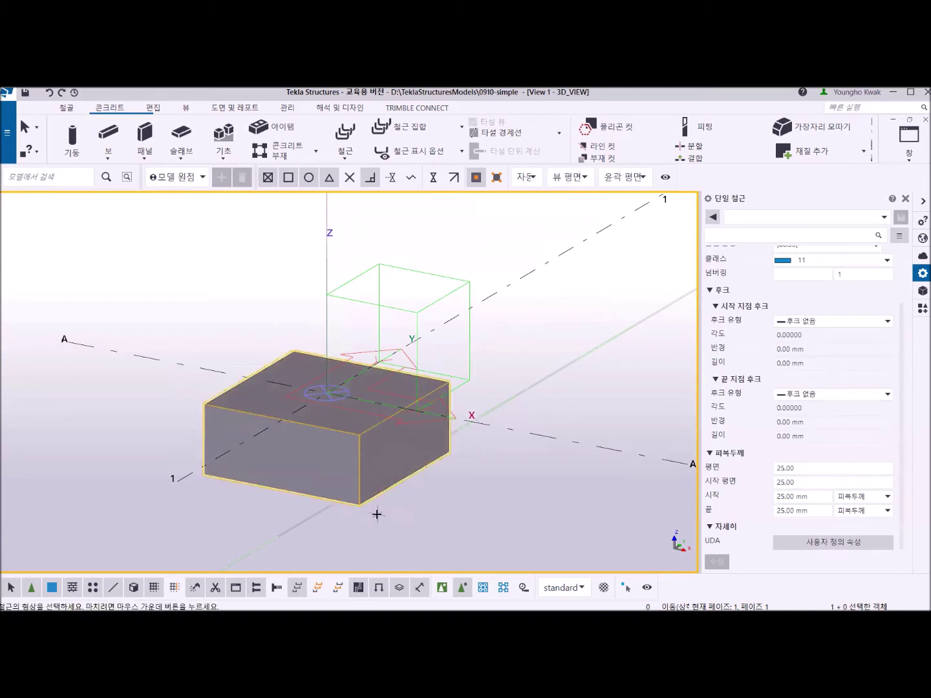
middle_click_drag(377, 514, 367, 454)
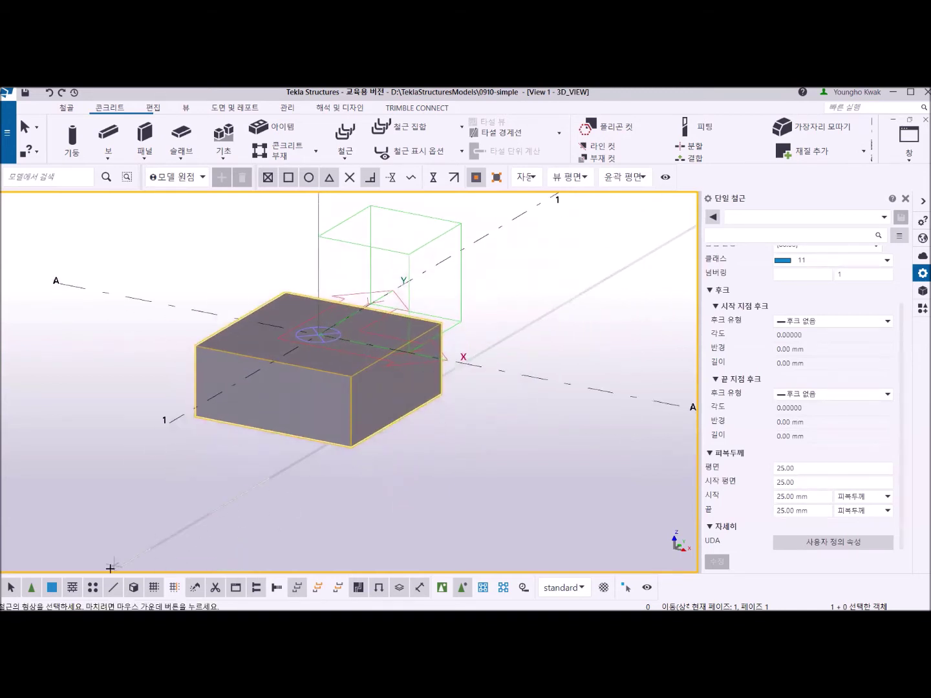
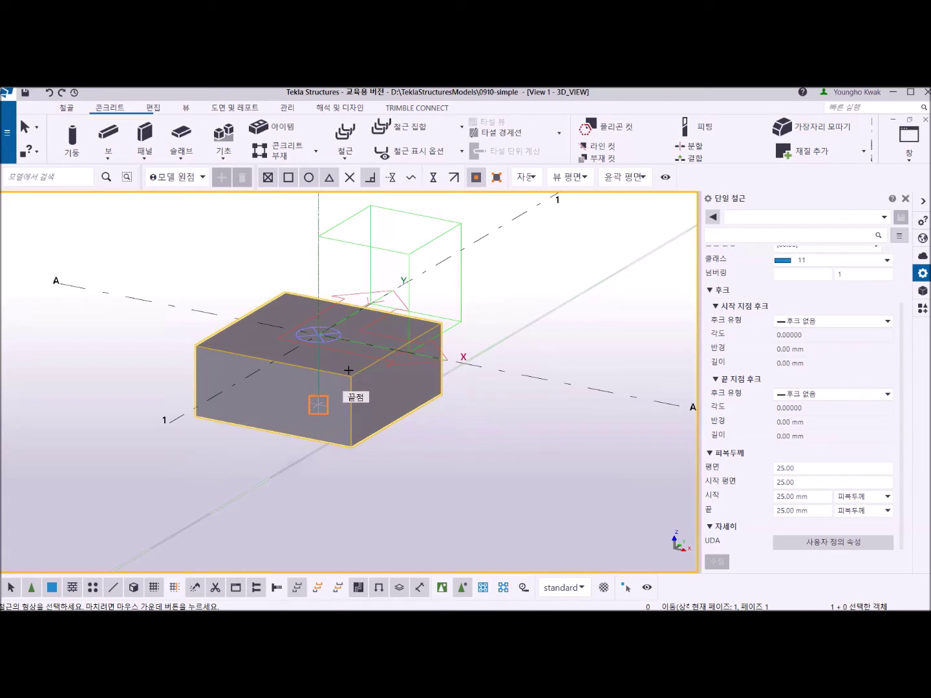
scroll(360, 372, "up", 2)
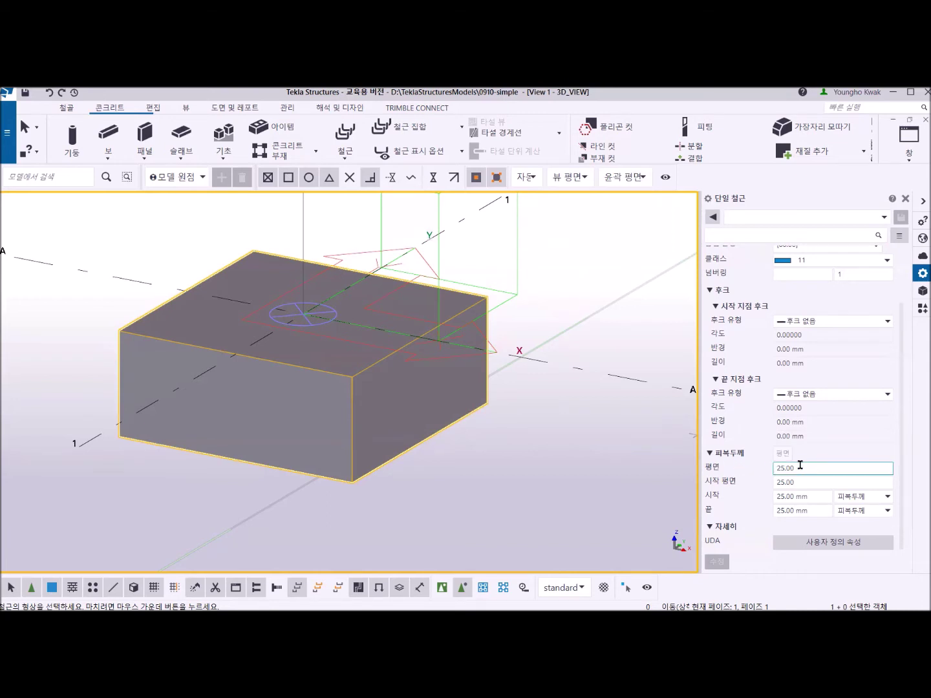
Set the single rebar's on-plane, from-plane, start and end cover thicknesses all to 0.
double_click(801, 468)
type("0")
key("Tab")
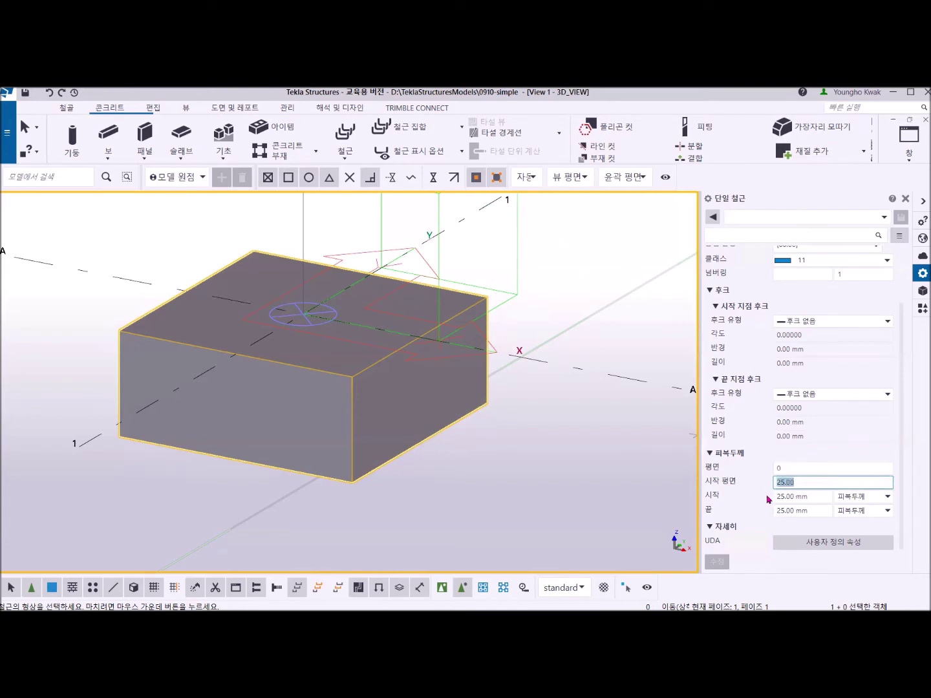
type("0")
key("Tab")
type("0")
left_click_drag(807, 510, 776, 511)
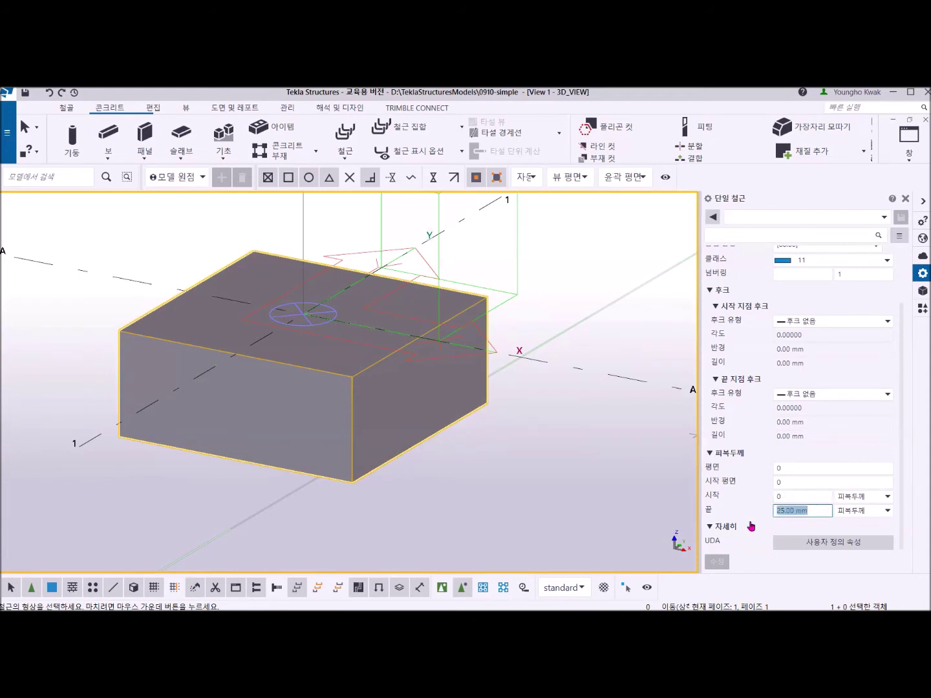
type("0")
Create the single rebar along the footing's front vertical edge, from its bottom corner to its top corner, and end the command.
scroll(824, 341, "up", 1)
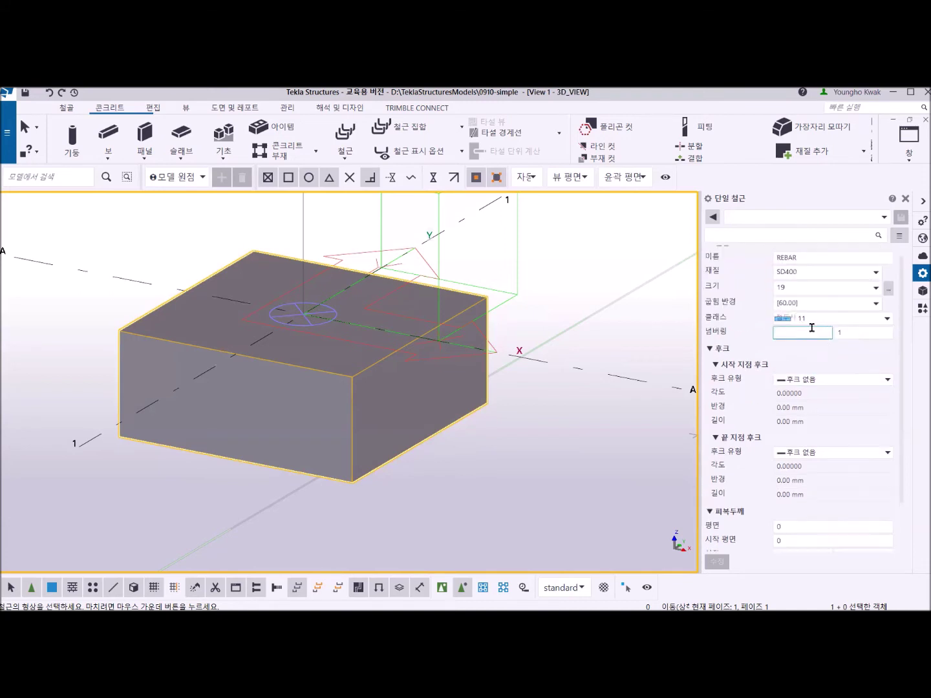
left_click(801, 301)
left_click(818, 288)
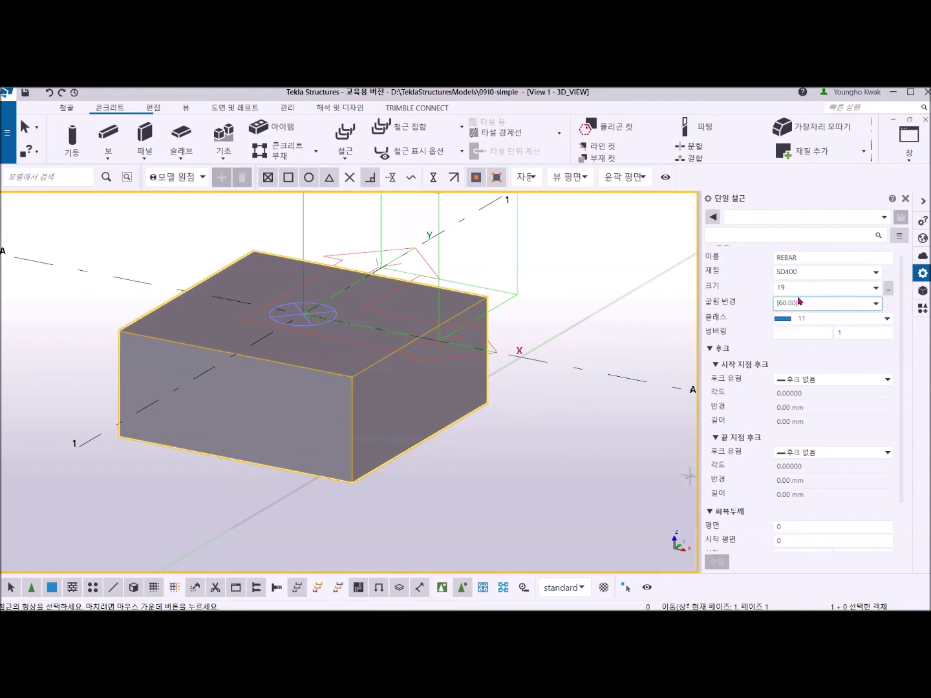
middle_click_drag(378, 508, 389, 485)
scroll(389, 484, "up", 2)
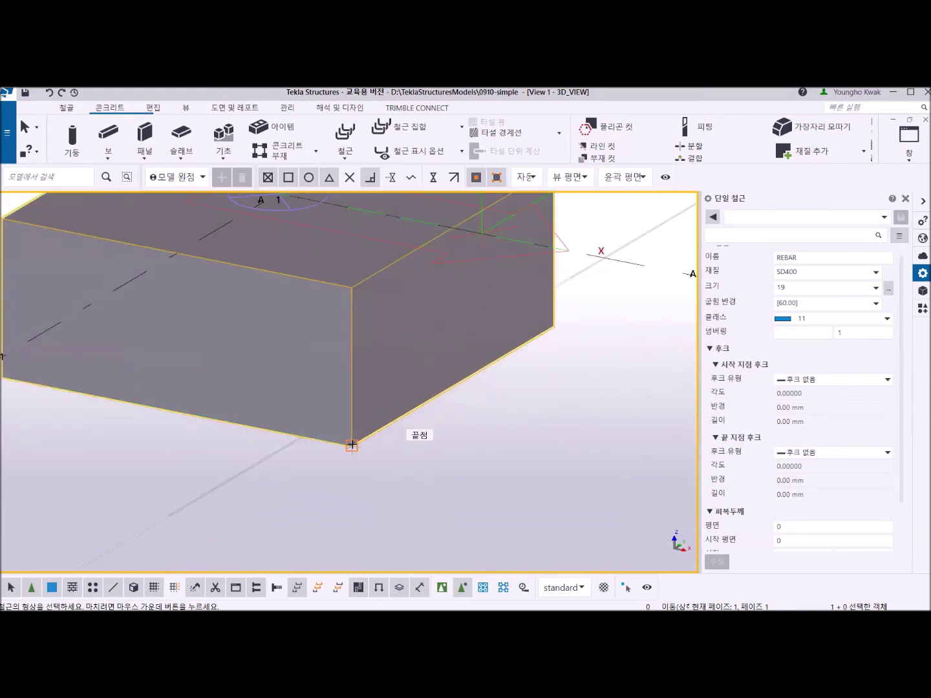
left_click(352, 445)
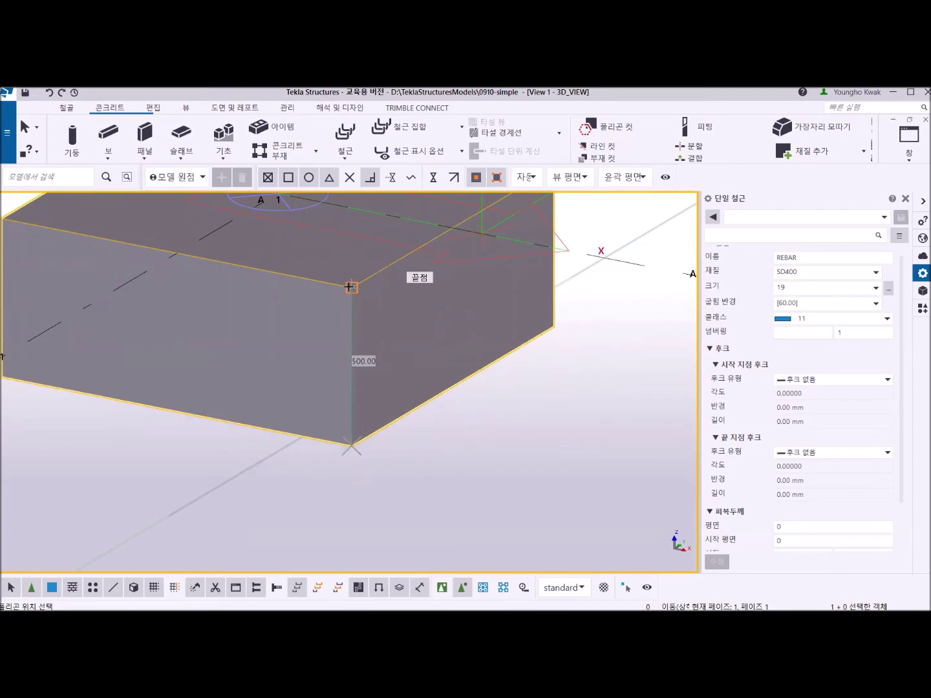
left_click(351, 288)
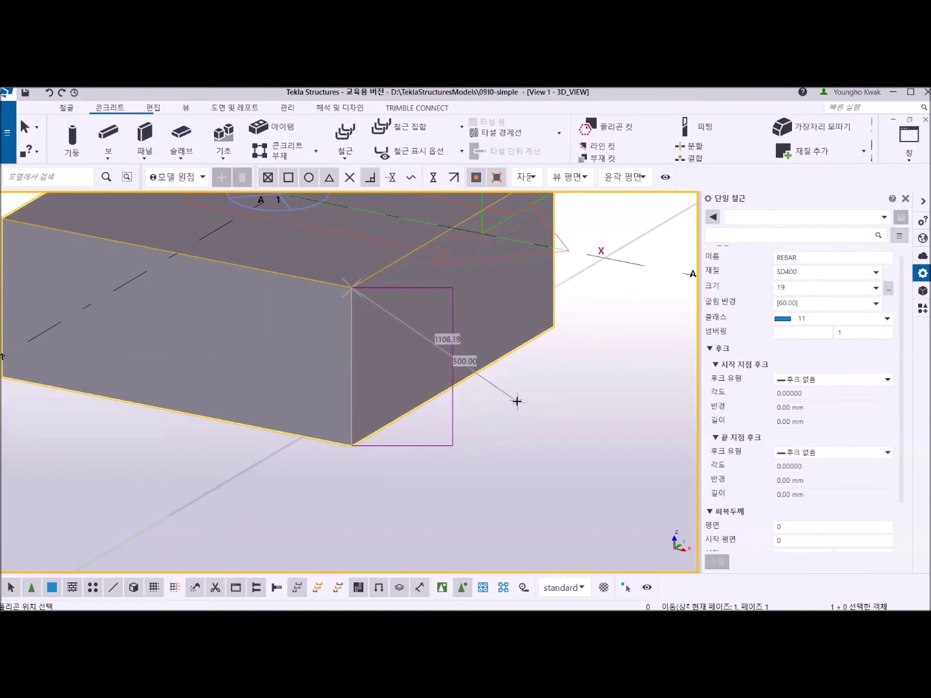
middle_click(516, 399)
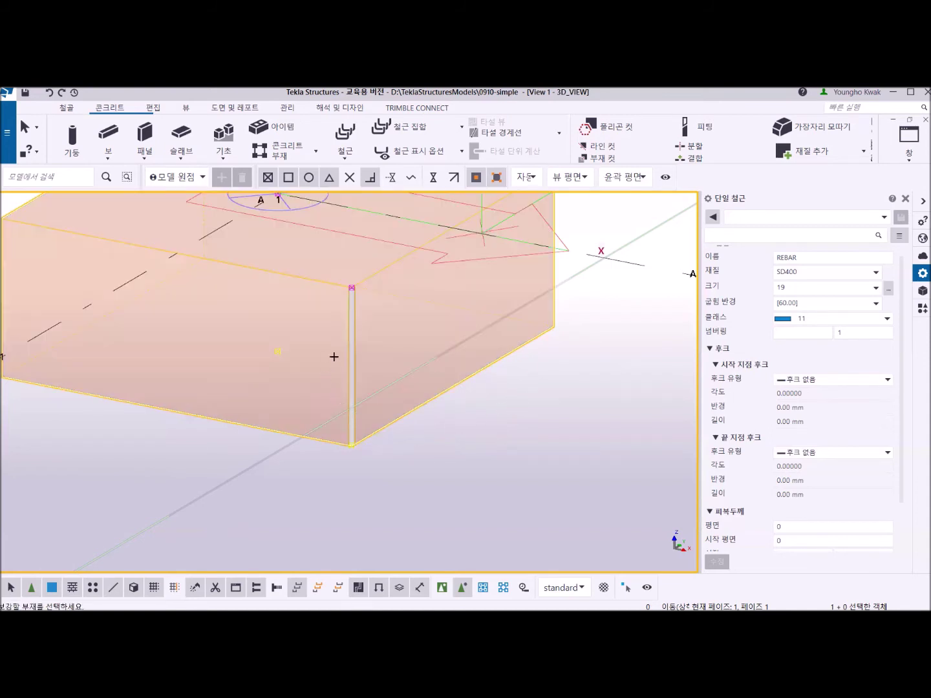
right_click(556, 396)
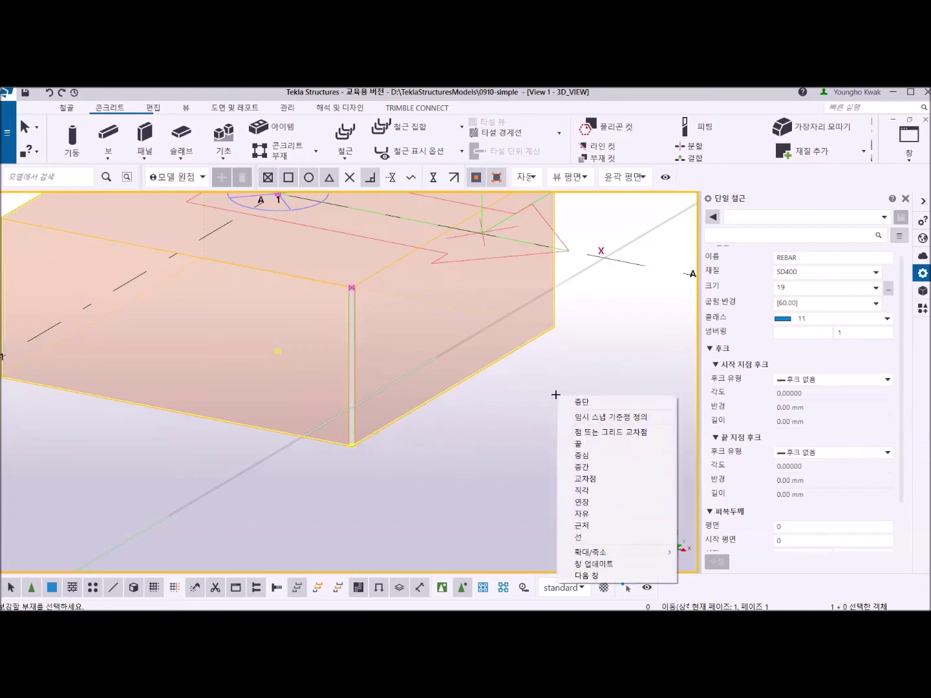
left_click(580, 402)
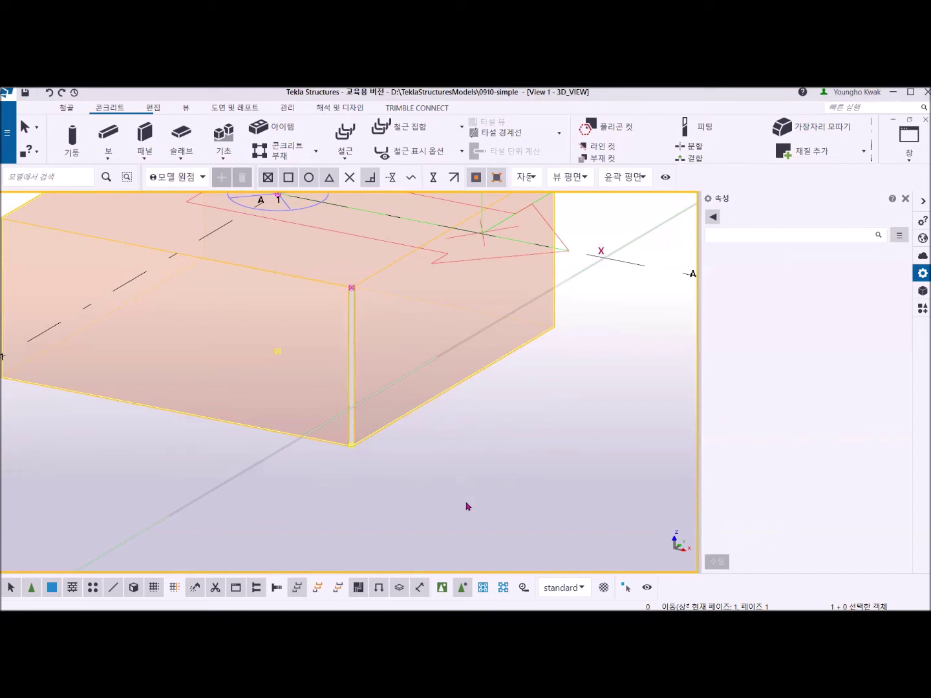
Select the new corner rebar and examine its cover thickness settings and its position on the footing.
left_click(353, 399)
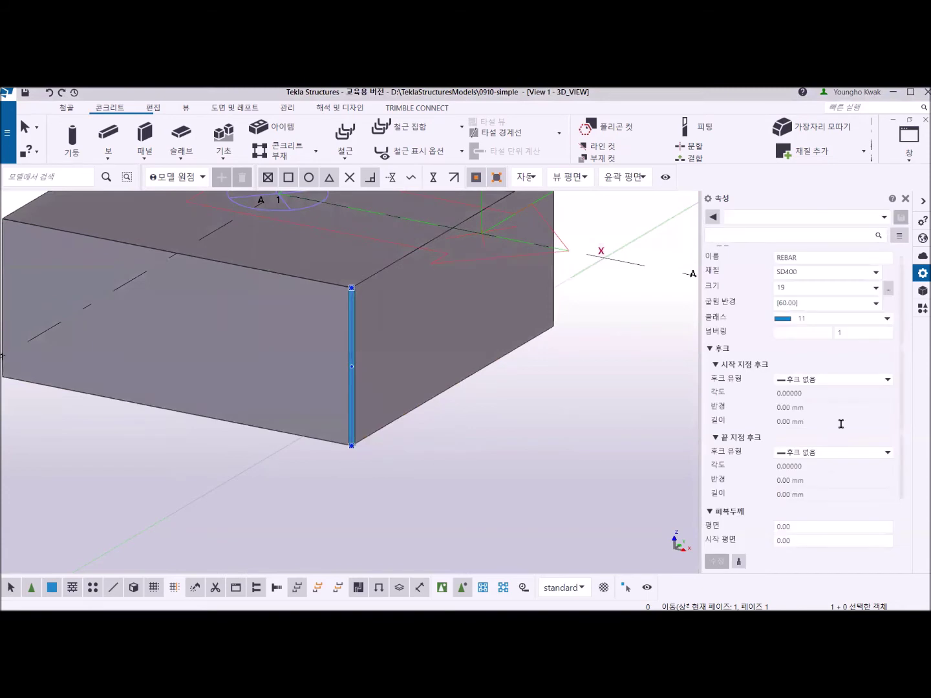
scroll(800, 520, "down", 2)
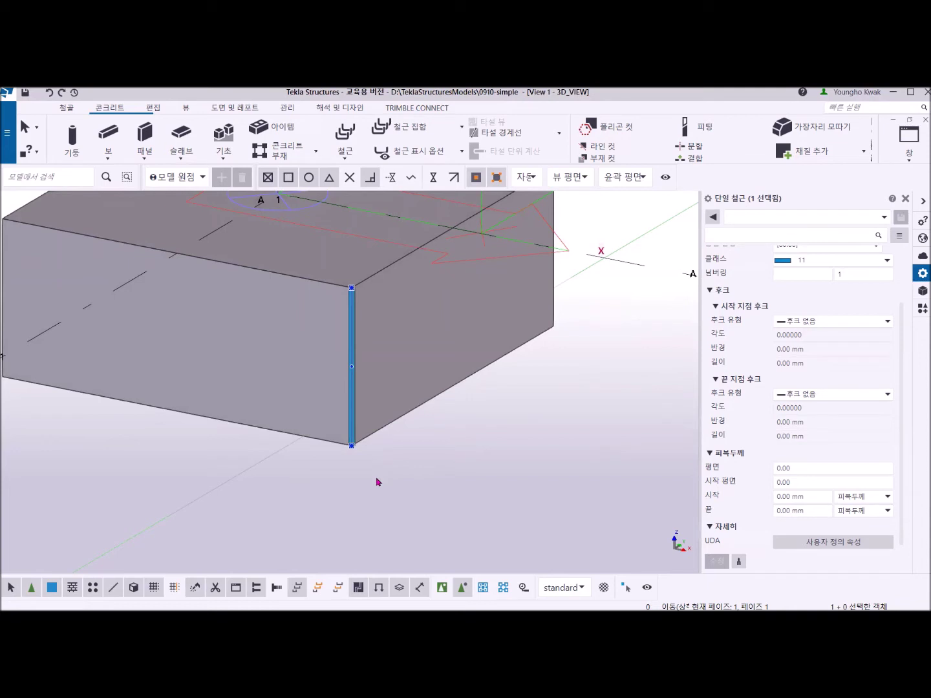
scroll(434, 446, "down", 2)
mouse_move(439, 428)
middle_mouse_down("ctrl")
mouse_move(423, 434)
mouse_move(372, 404)
mouse_move(377, 409)
middle_mouse_up("ctrl")
middle_click_drag(542, 429, 336, 405)
scroll(366, 419, "up", 3)
scroll(366, 420, "down", 2)
Set the corner rebar's on-plane cover thickness to 50 mm and apply it.
left_click(275, 366)
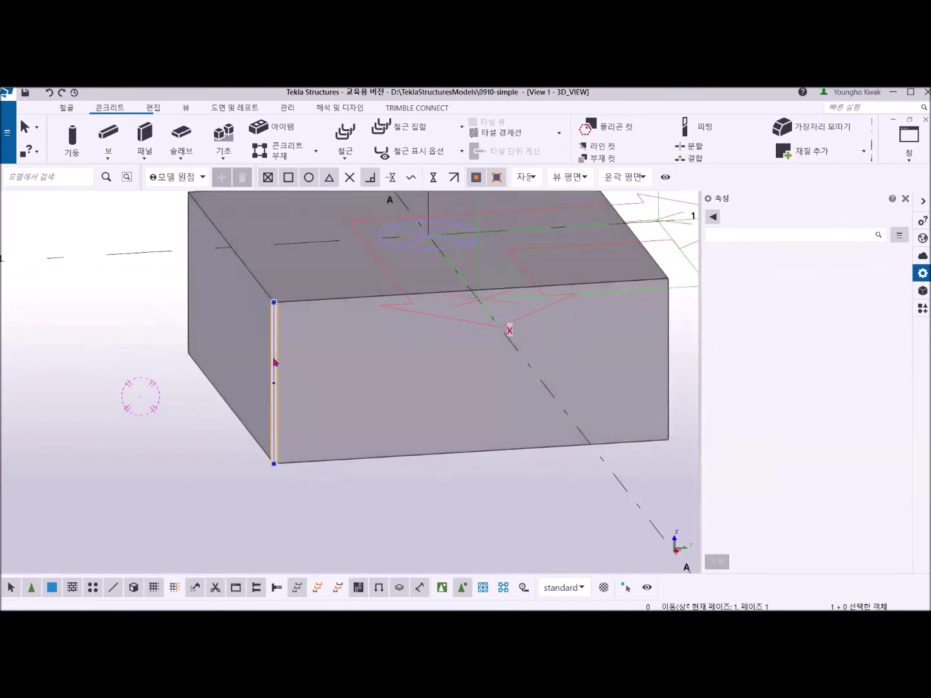
left_click(806, 470)
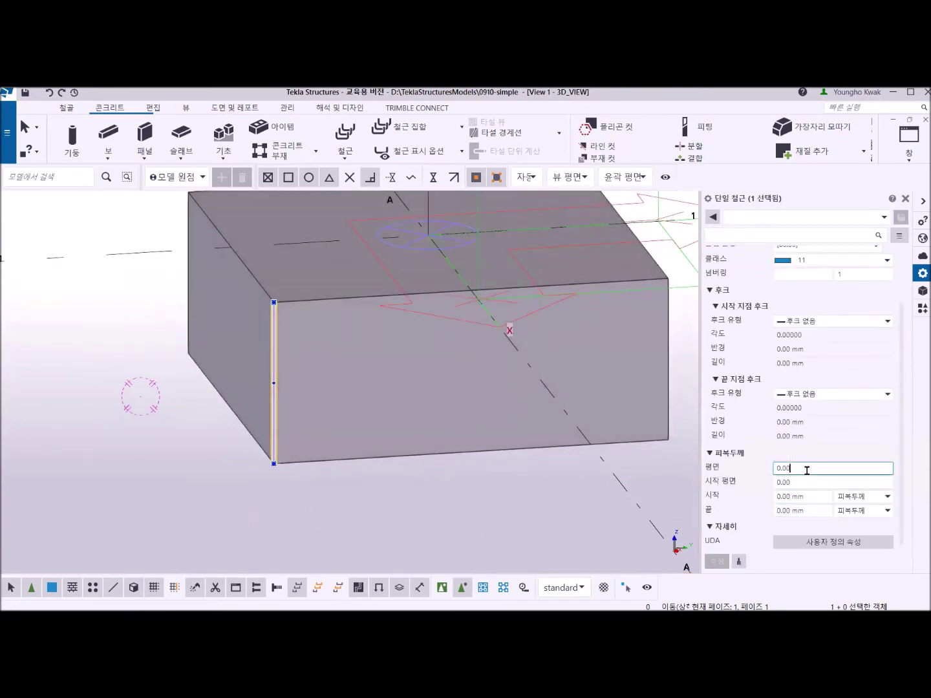
left_click_drag(806, 470, 776, 470)
type("50")
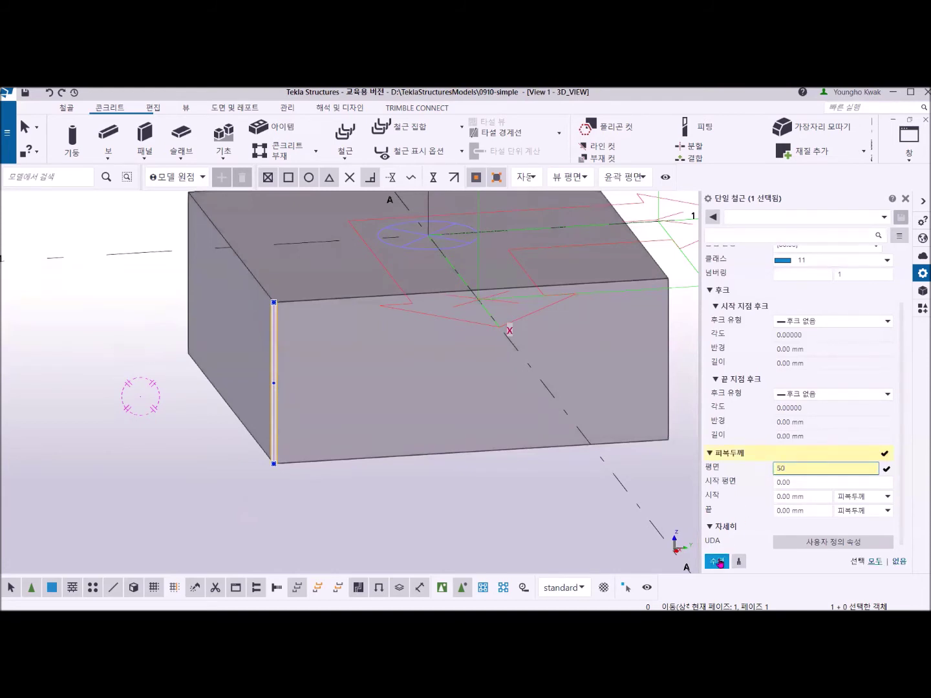
left_click(718, 561)
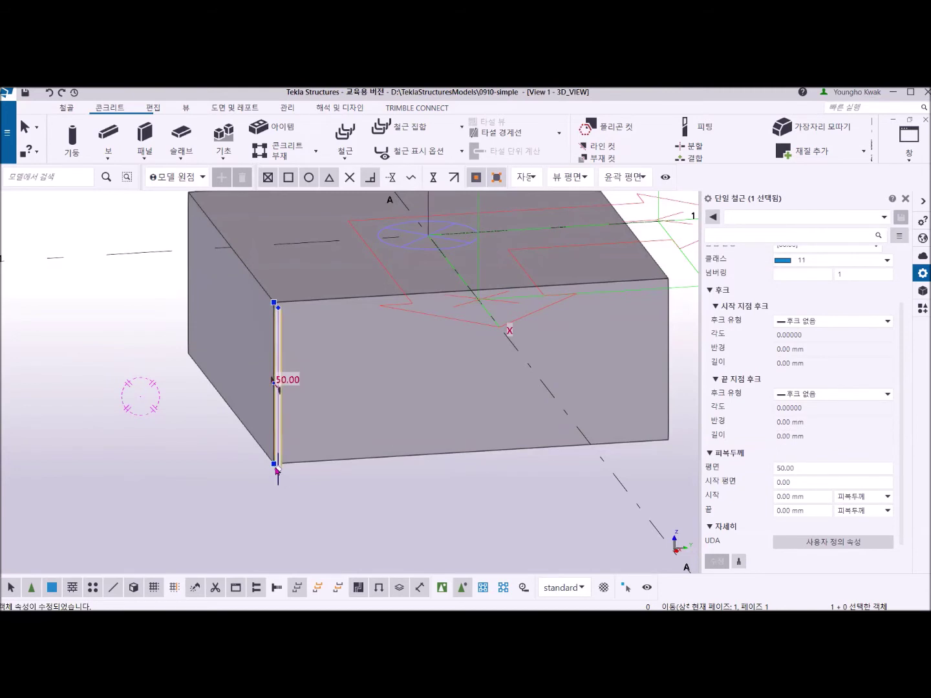
Change the corner rebar's on-plane cover thickness to -50 mm and apply it.
middle_click_drag(255, 448, 438, 474)
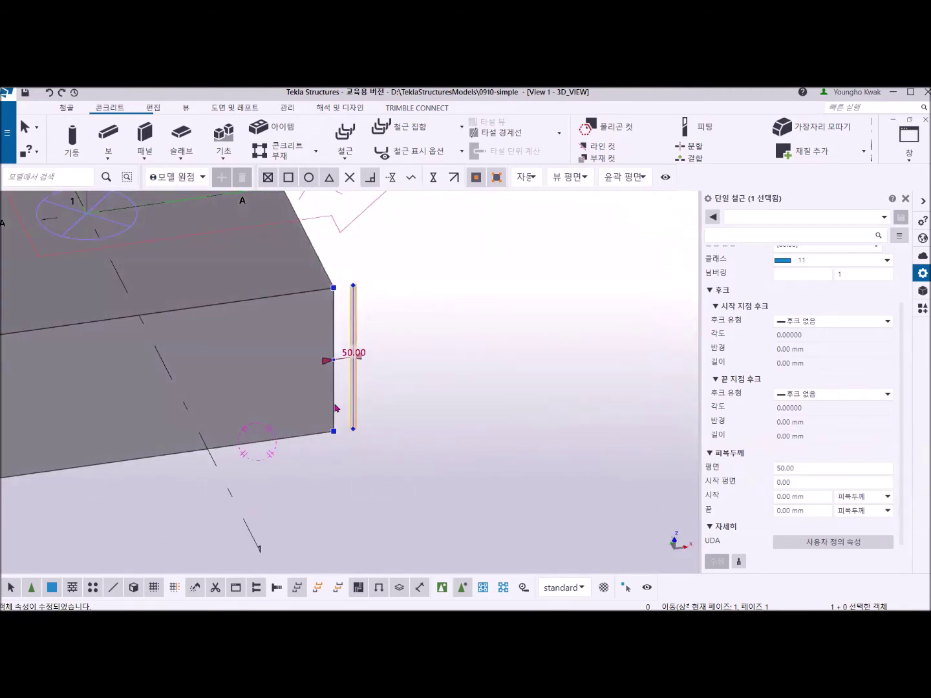
left_click(776, 469)
type("-")
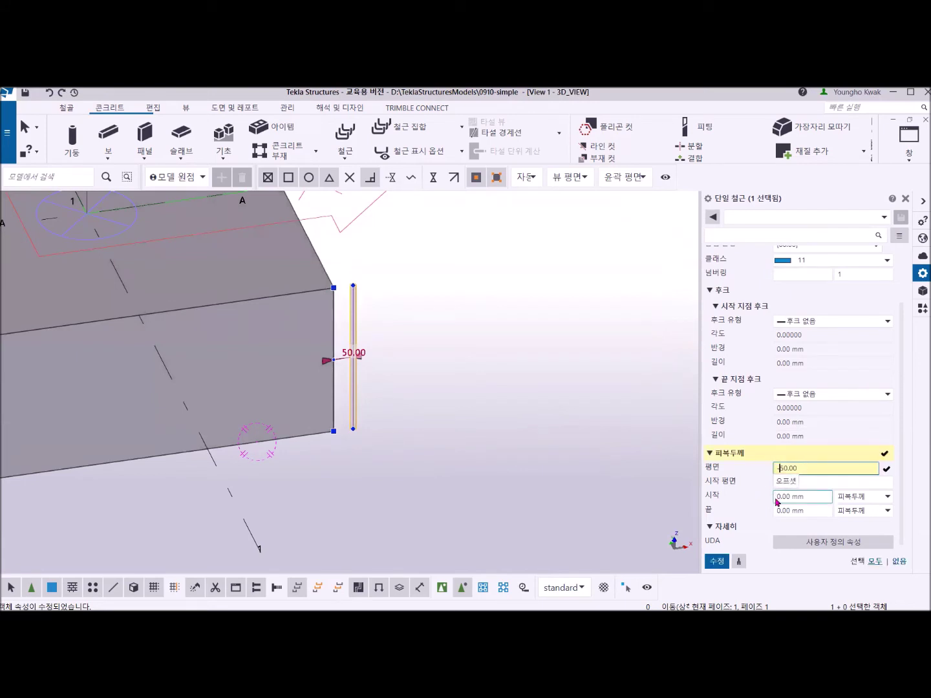
left_click(717, 562)
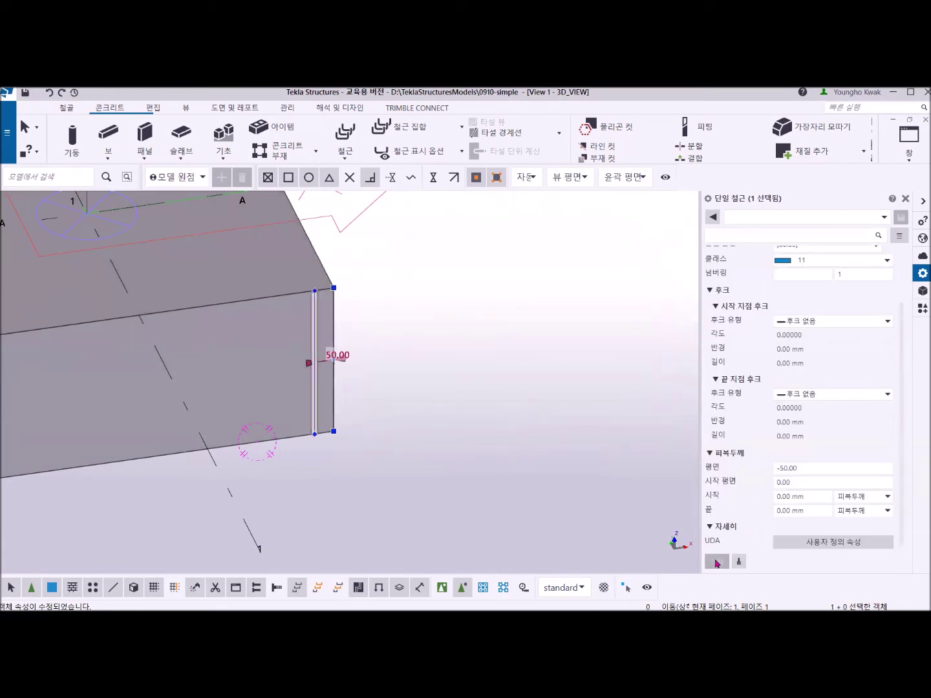
Set the corner rebar's from-plane cover thickness to 50 mm and apply it.
left_click(796, 483)
left_click_drag(801, 483, 748, 487)
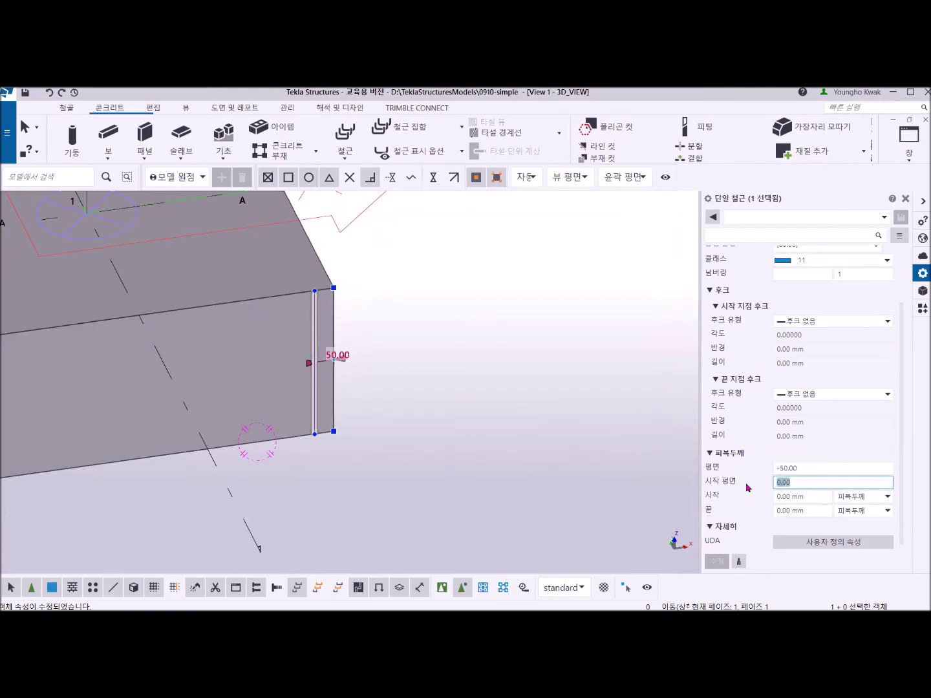
type("50")
left_click(717, 561)
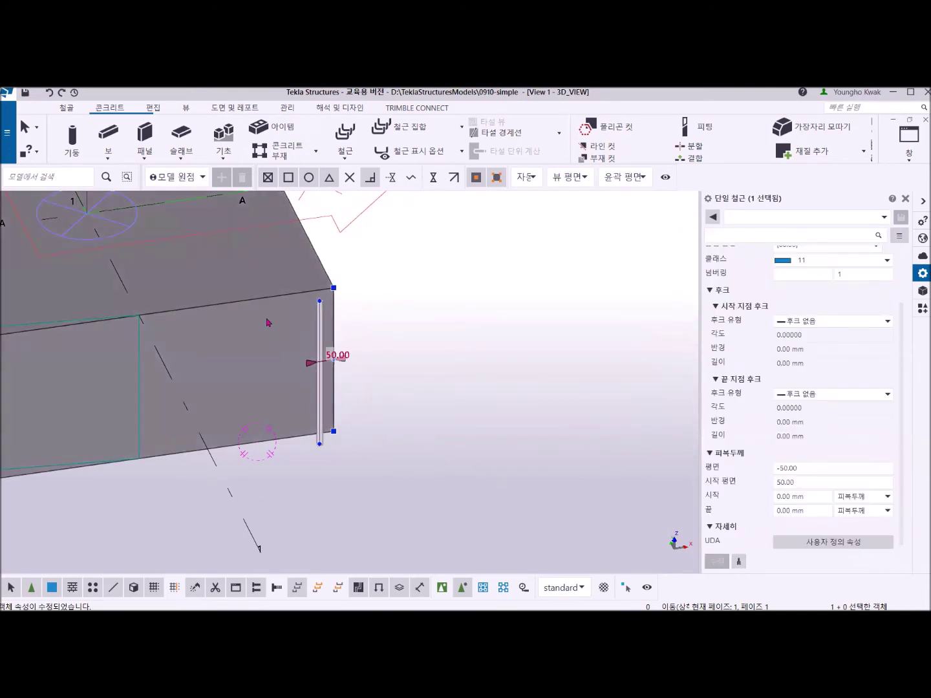
Change the corner rebar's from-plane cover thickness to -50 mm and apply it.
middle_click_drag(376, 392, 404, 360, "ctrl")
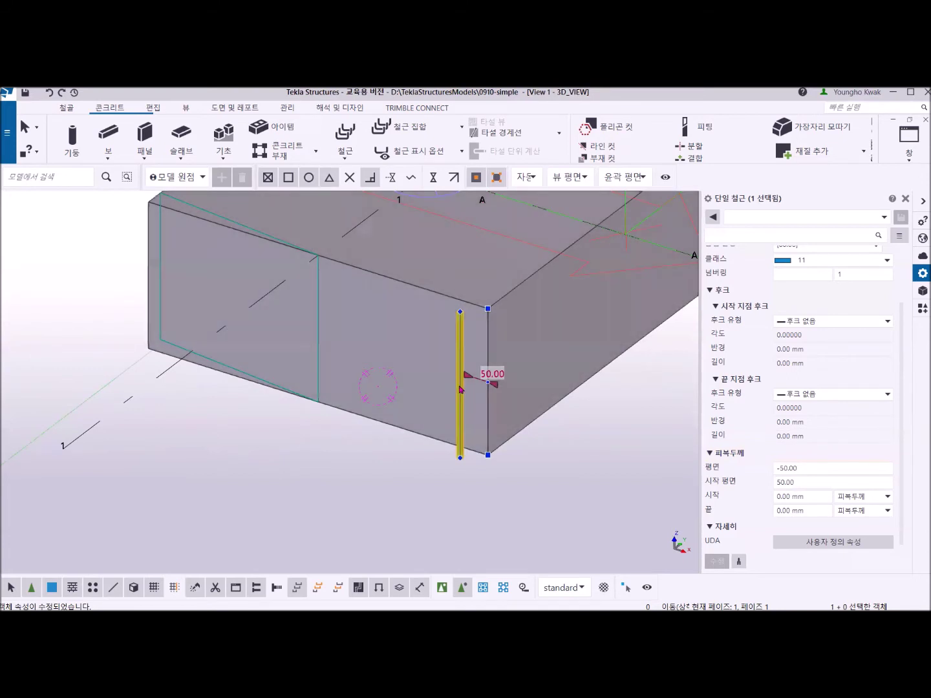
middle_click_drag(490, 414, 445, 402, "ctrl")
left_click(776, 482)
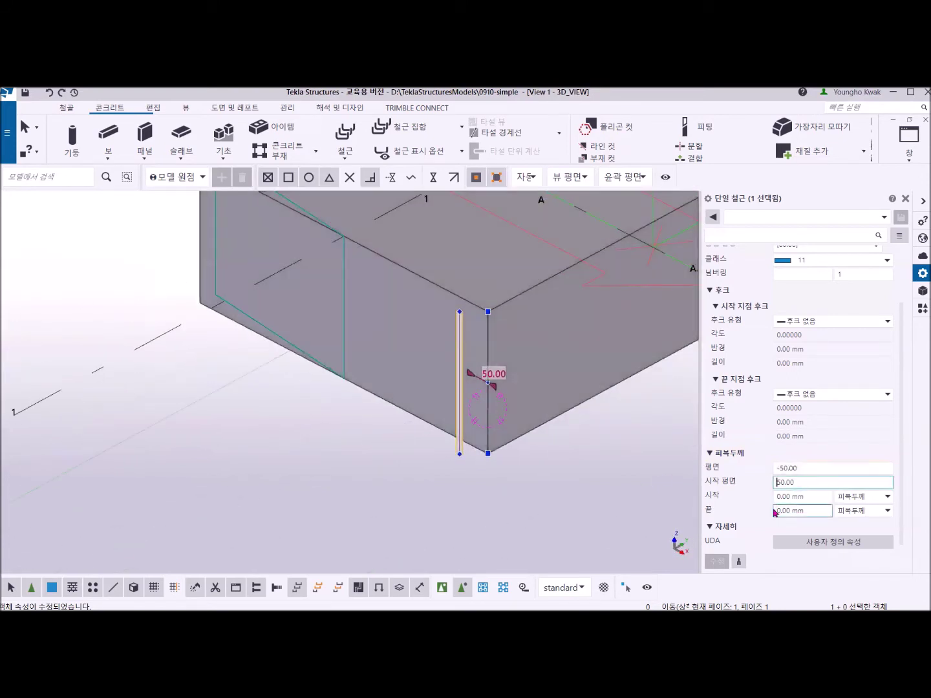
type("-")
left_click(717, 561)
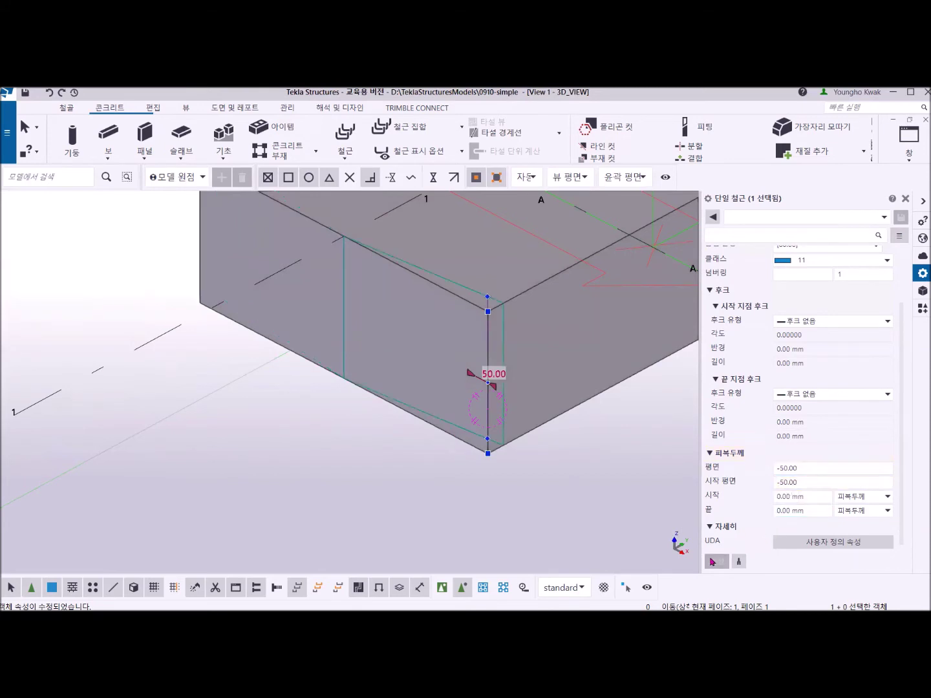
Switch the view's part rendering to wireframe and after that to shaded wireframe so the rebar inside the footing can be seen.
middle_click_drag(502, 408, 603, 356, "ctrl")
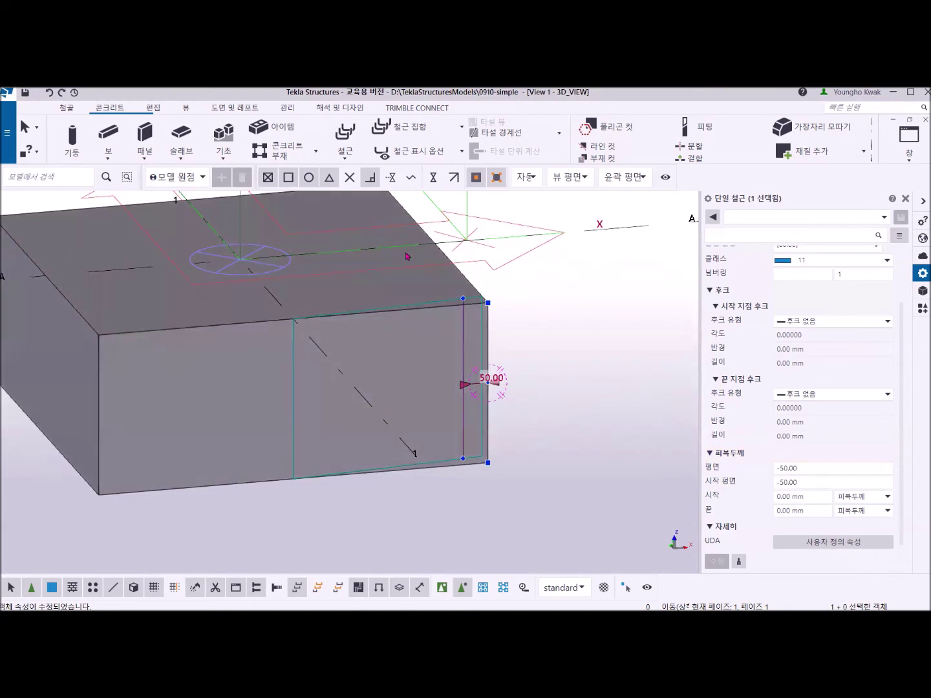
left_click(185, 108)
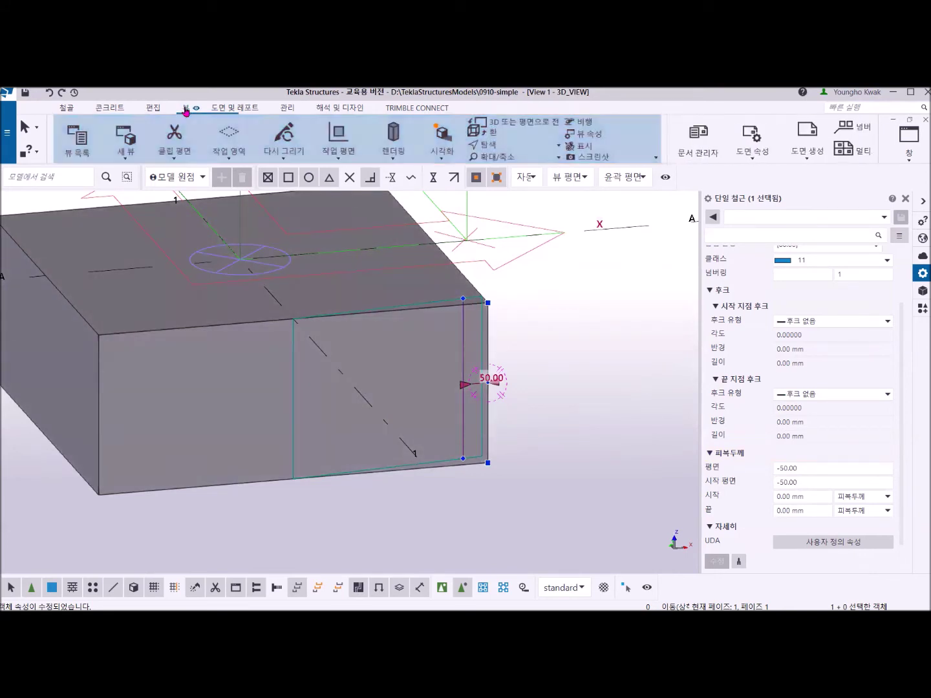
left_click(392, 155)
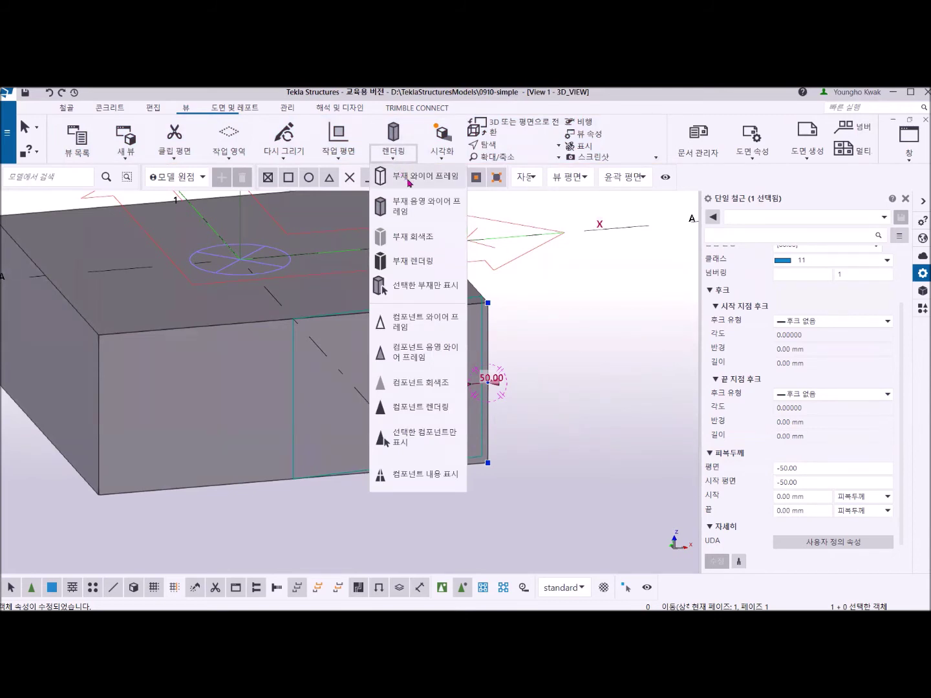
left_click(407, 183)
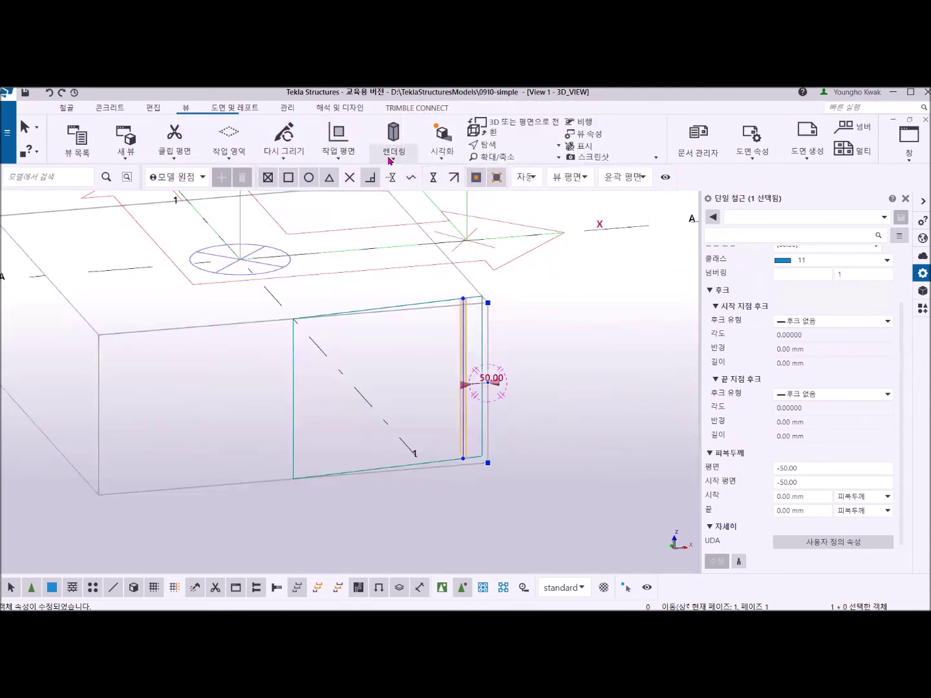
left_click(393, 149)
left_click(404, 209)
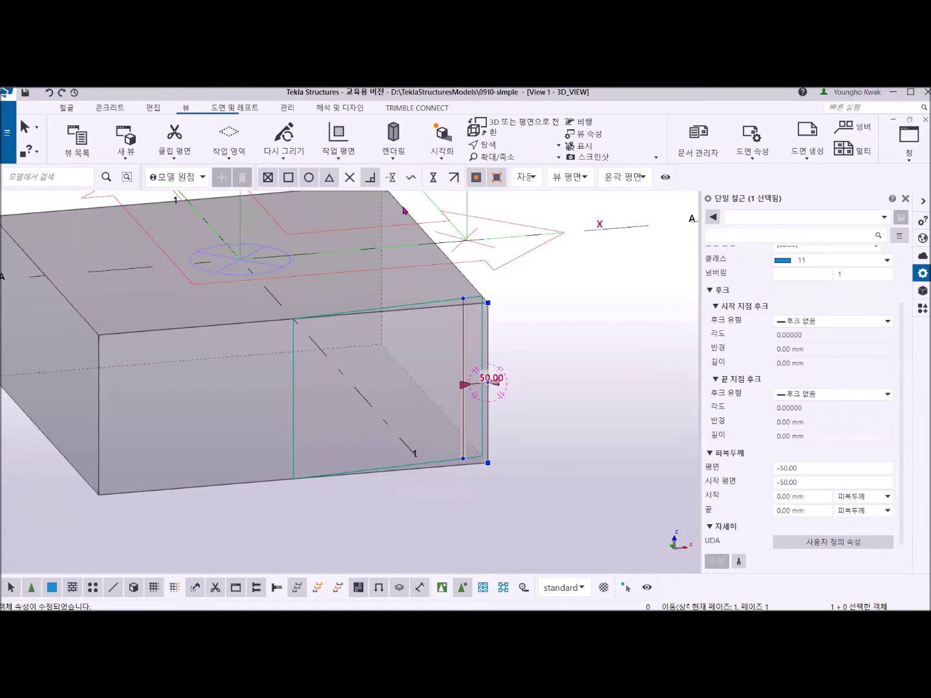
left_click(550, 418)
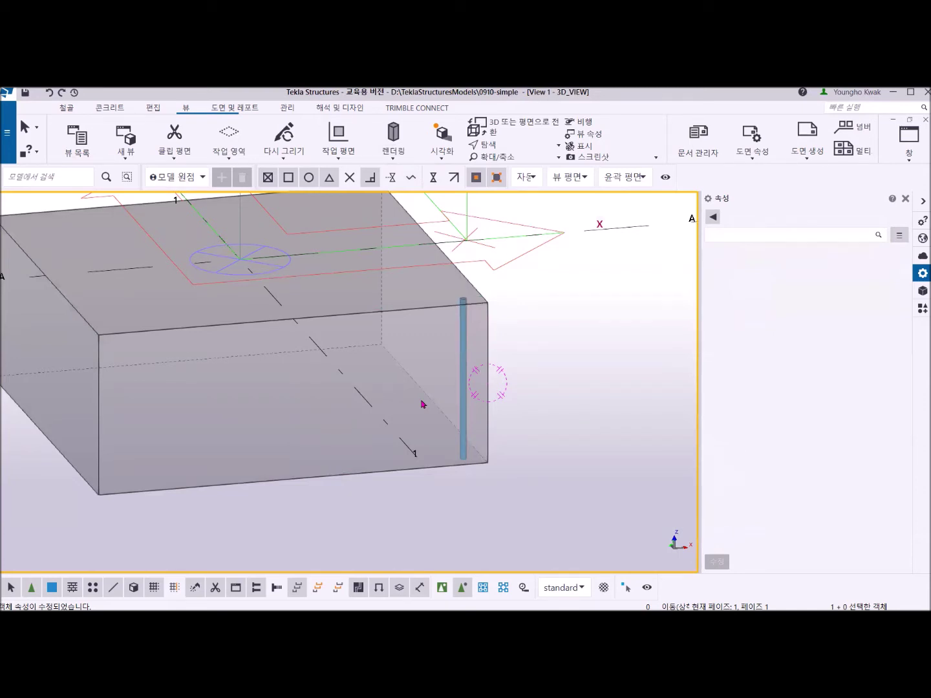
Set the corner rebar's start cover thickness to 50 mm and apply it.
left_click(462, 368)
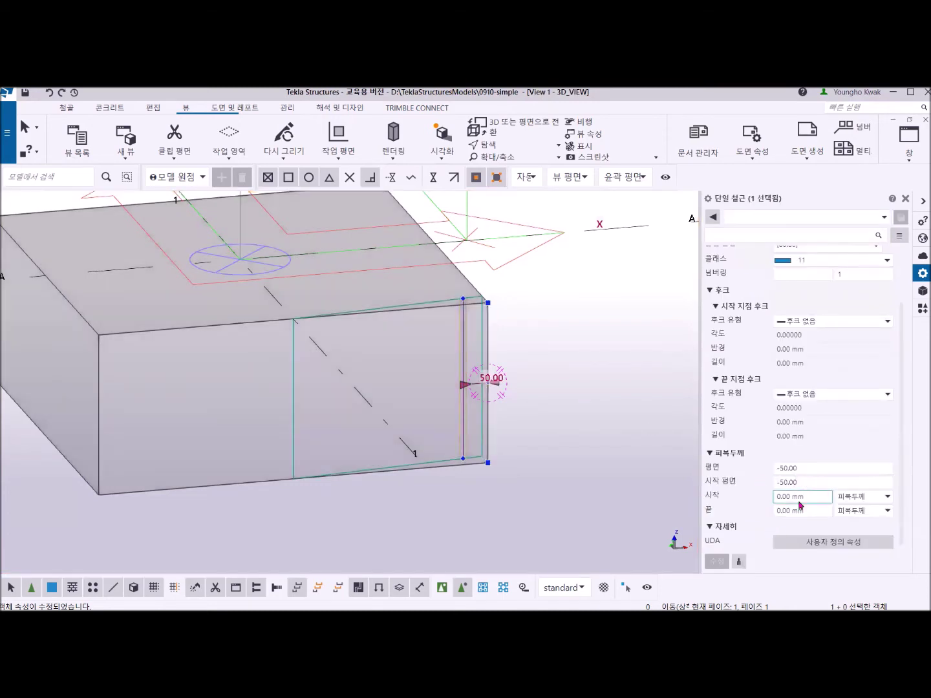
middle_click_drag(454, 405, 435, 387, "ctrl")
middle_click_drag(550, 510, 502, 447)
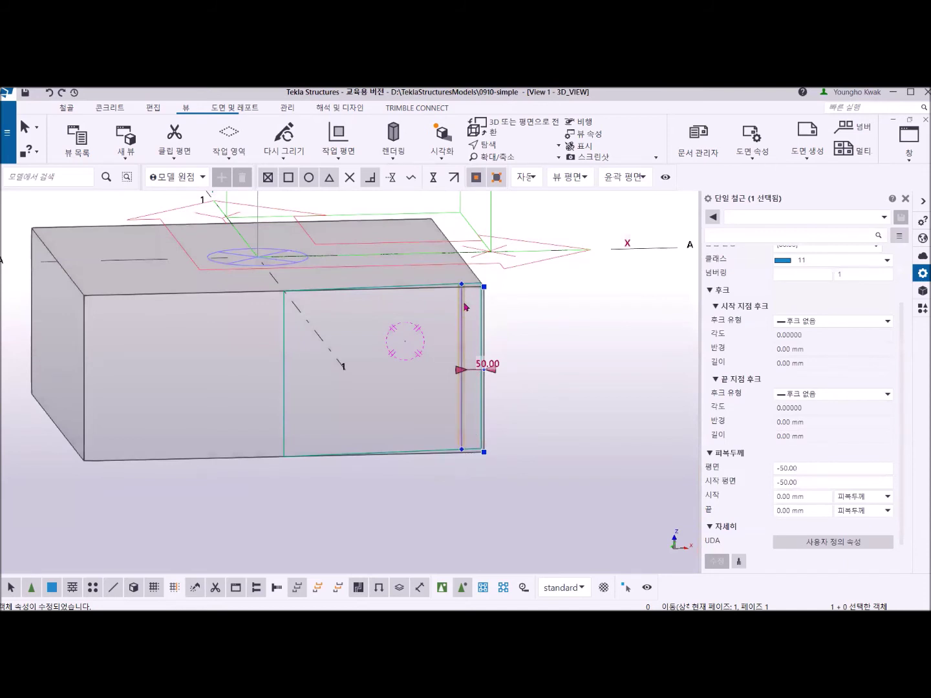
left_click(810, 510)
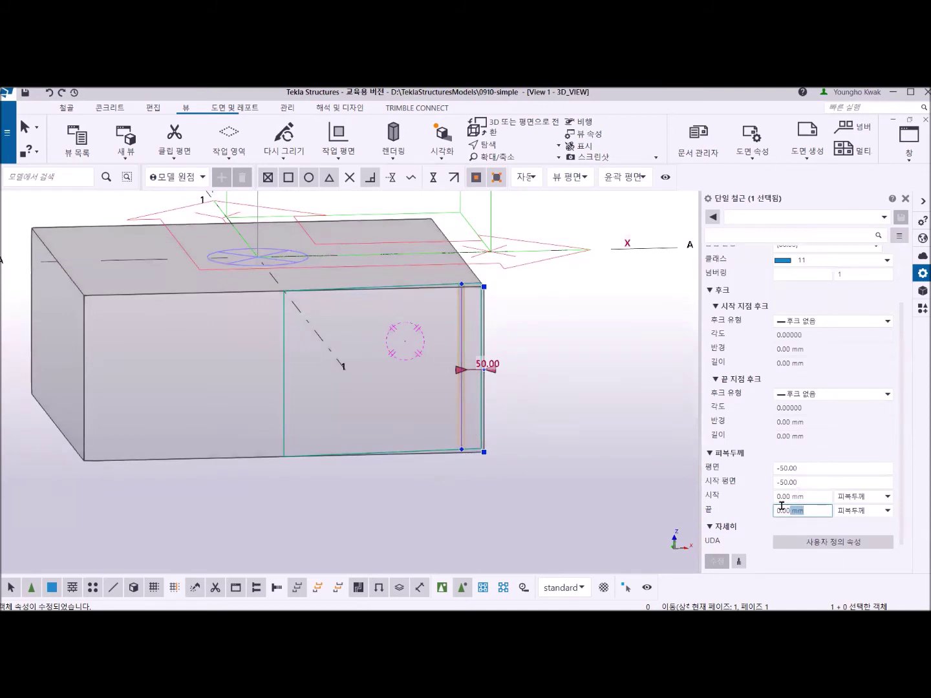
left_click(809, 496)
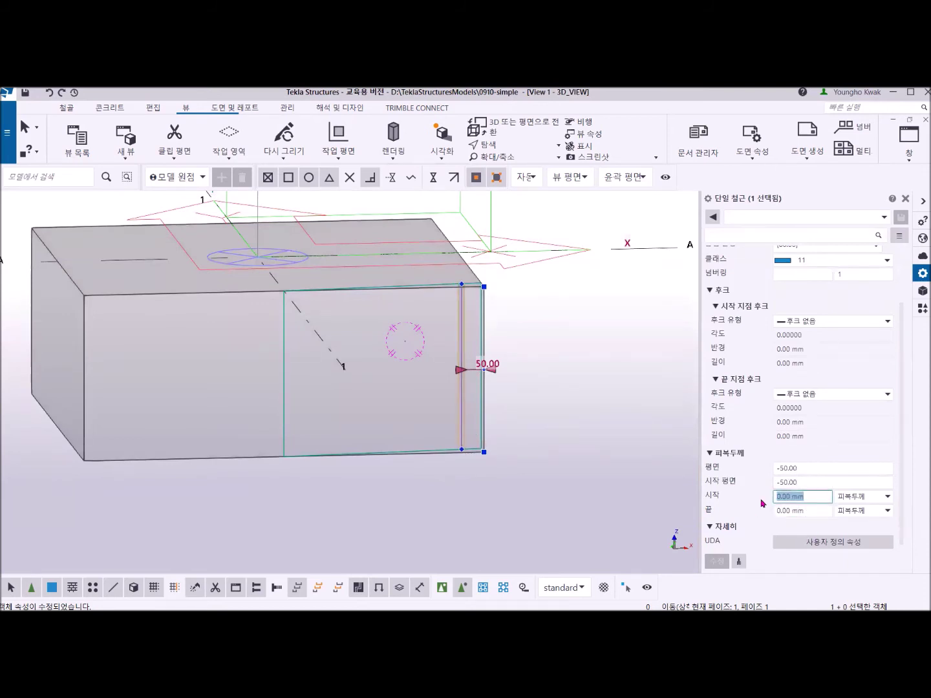
type("50")
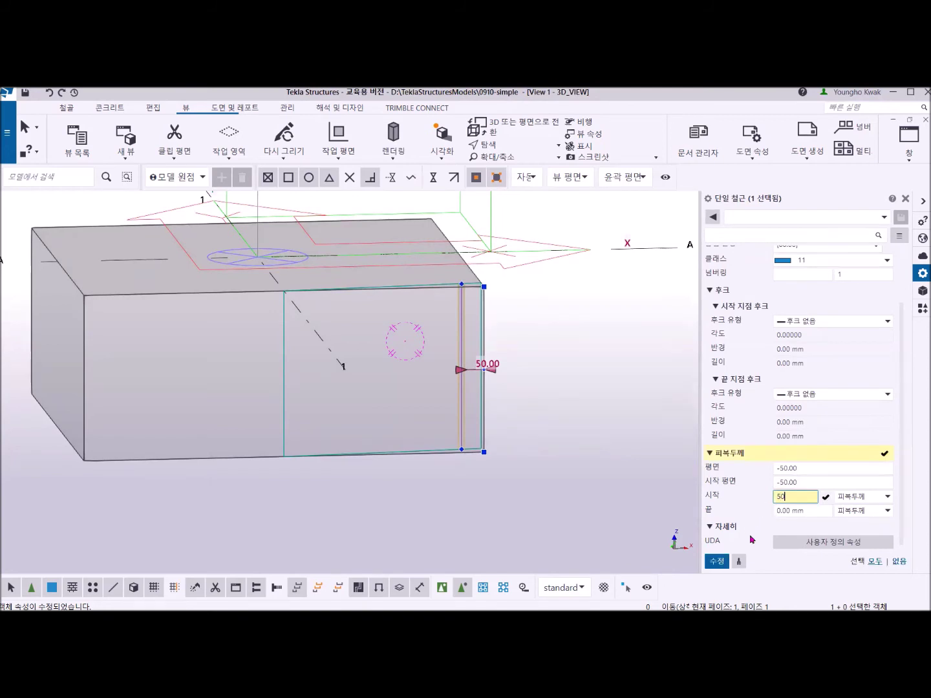
left_click(717, 561)
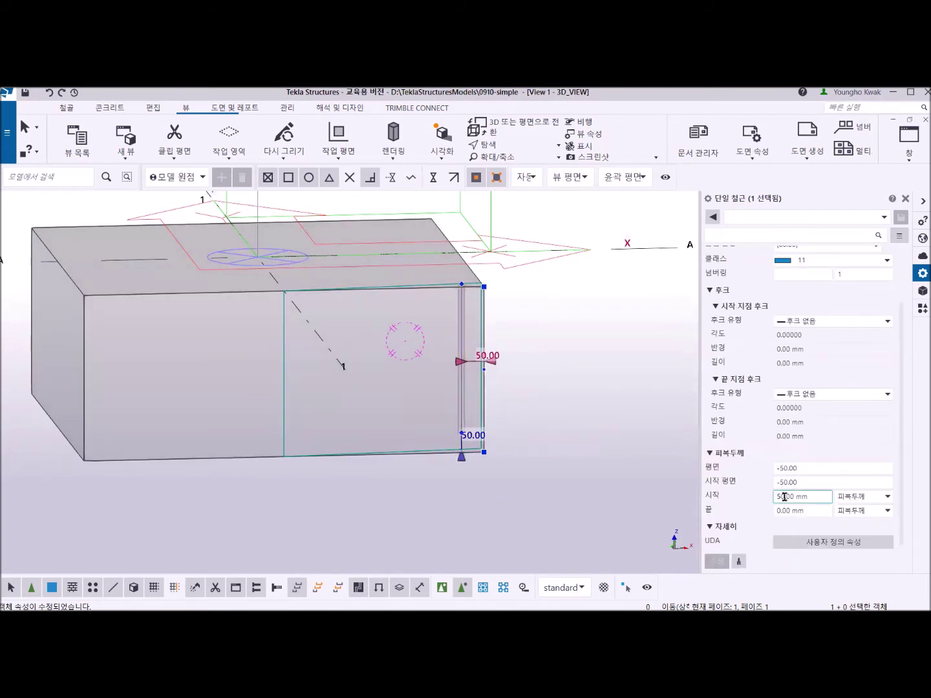
Set the corner rebar's end cover thickness to 50 mm and apply it.
left_click(808, 510)
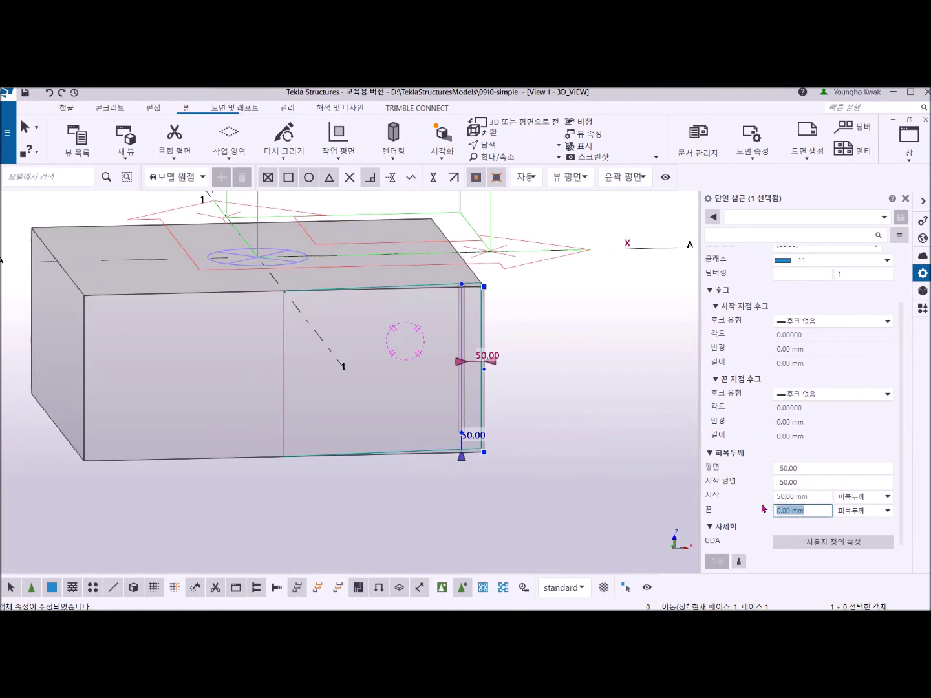
type("50")
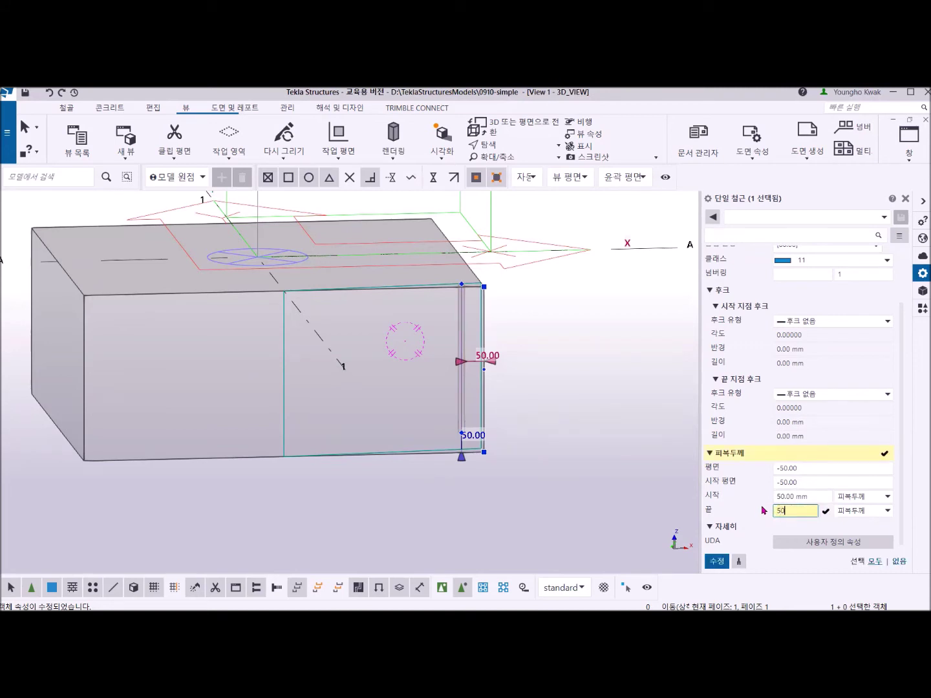
left_click(715, 562)
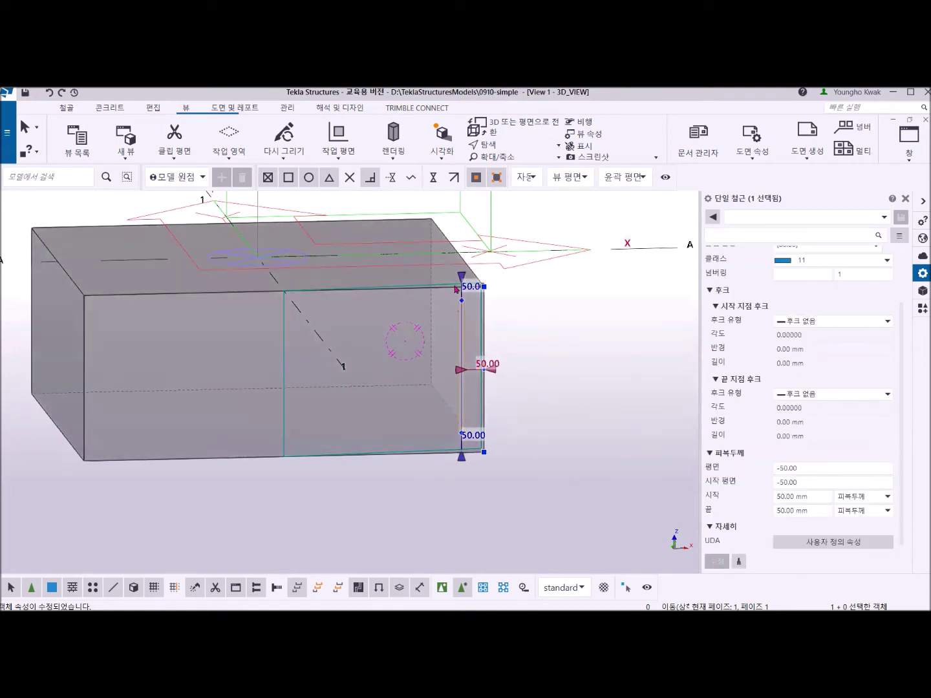
left_click(562, 443)
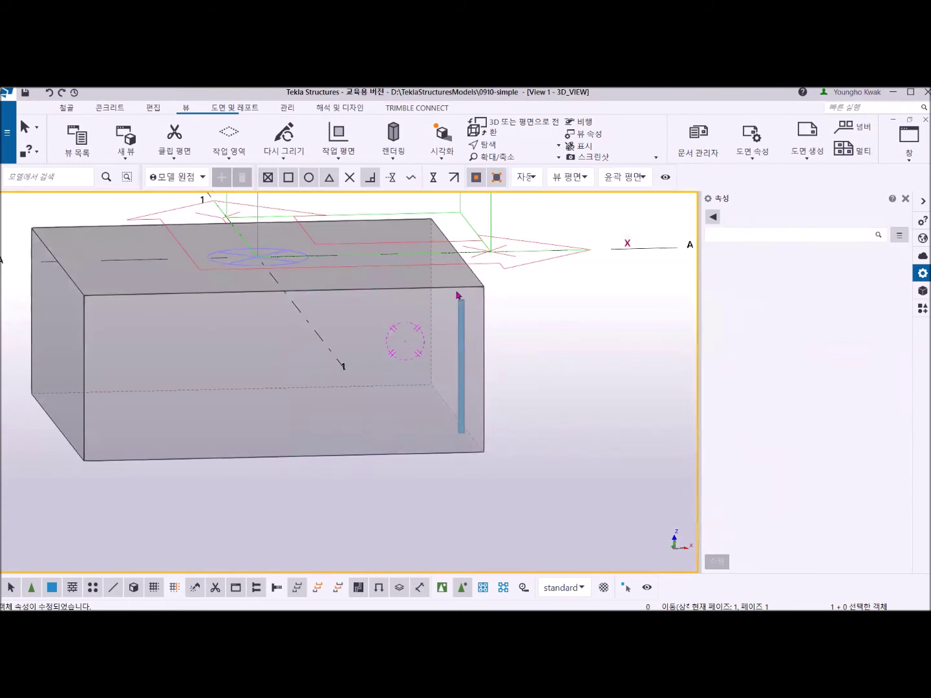
Change the corner rebar's end cover thickness to -50 mm and apply it.
left_click(462, 317)
left_click(777, 510)
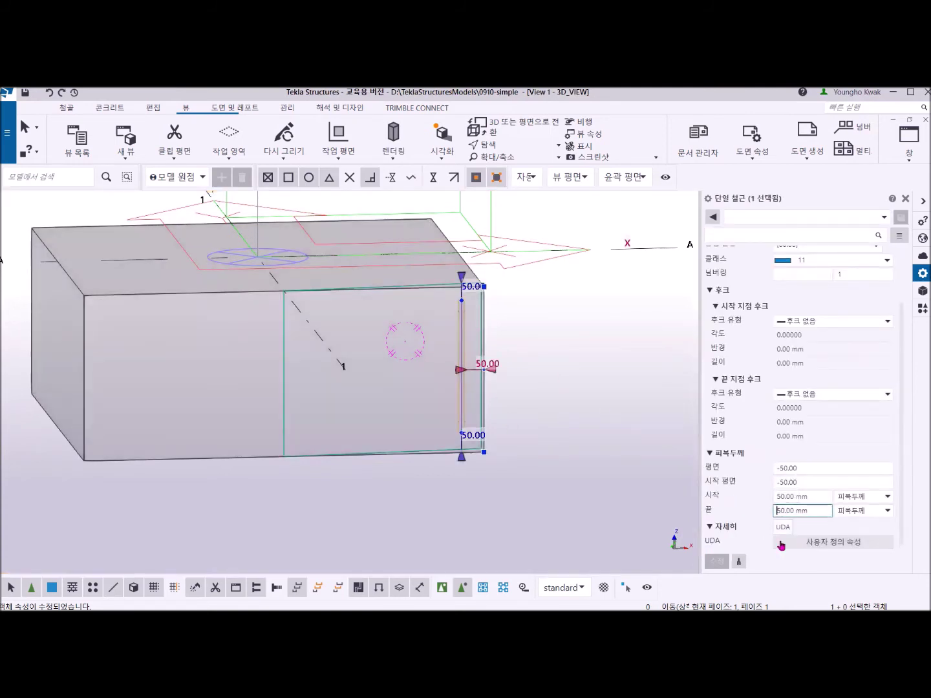
type("-")
left_click(716, 562)
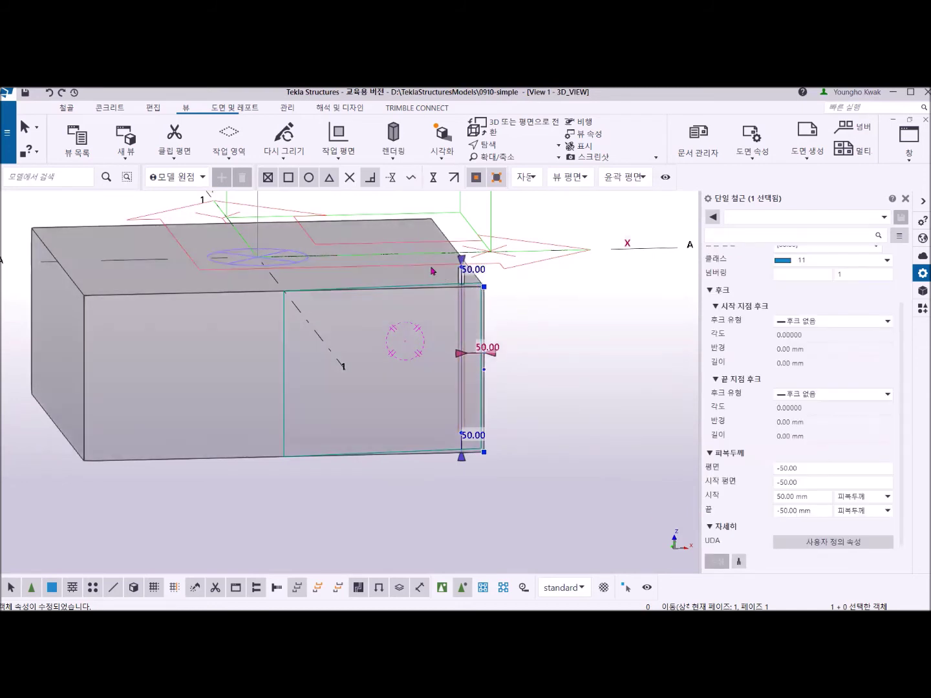
Return the corner rebar's end cover thickness to 50 mm and apply it.
left_click(782, 512)
key("BackSpace")
key("Return")
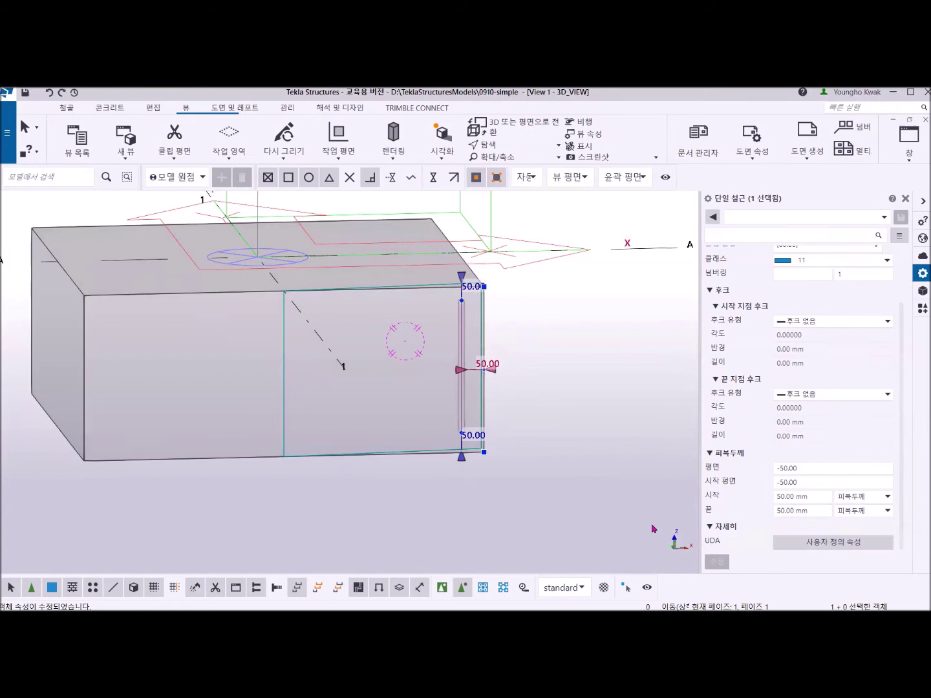
left_click(580, 498)
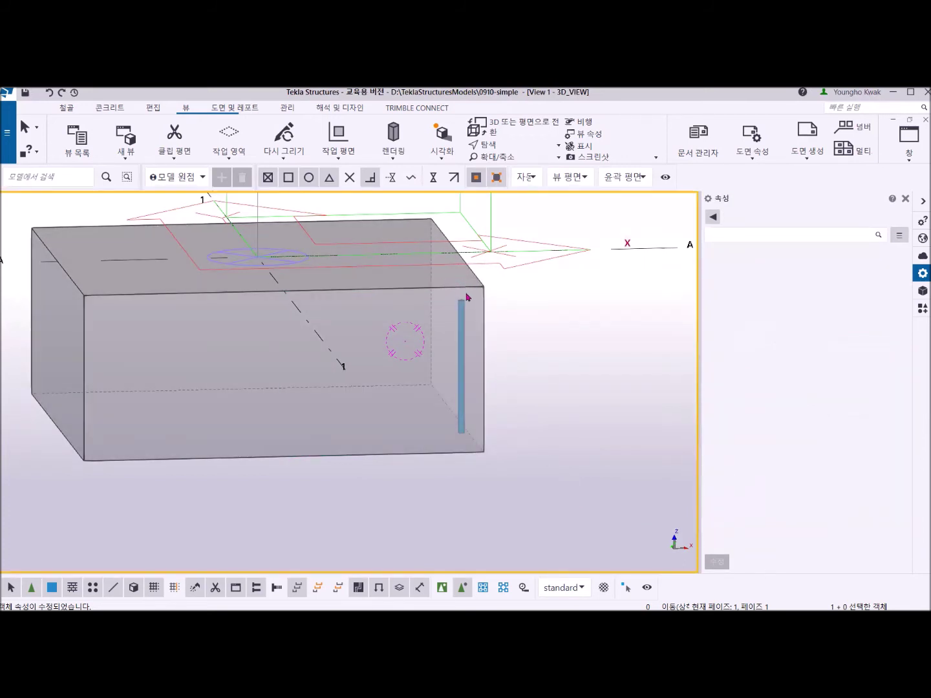
Reset the corner rebar's on-plane, from-plane, start and end cover thicknesses to 0 and apply them.
left_click(462, 339)
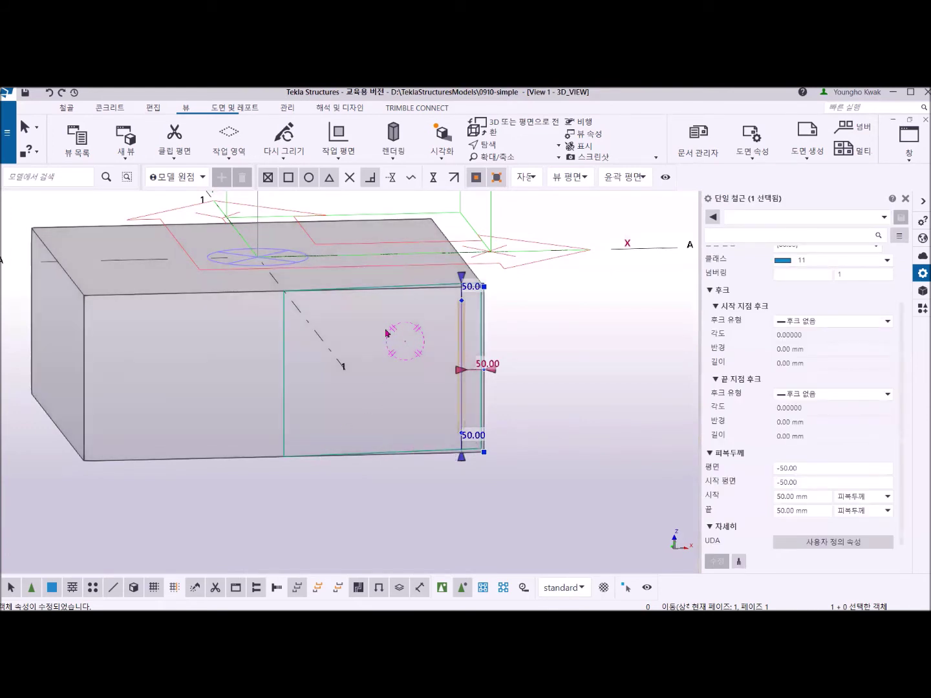
left_click(811, 467)
type("0")
key("Tab")
type("0")
key("Tab")
type("0")
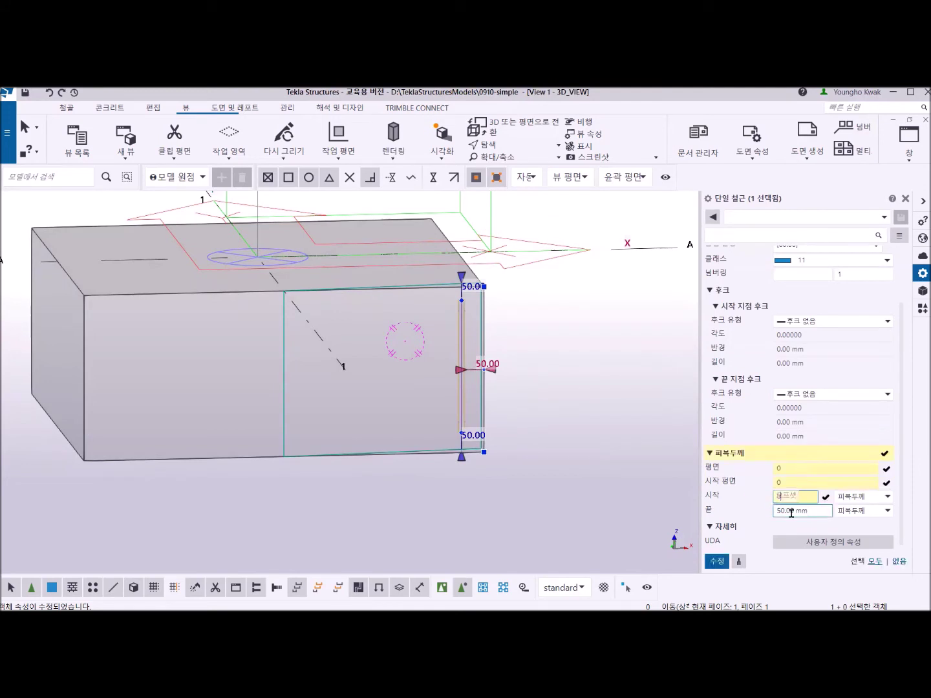
key("Tab")
type("0")
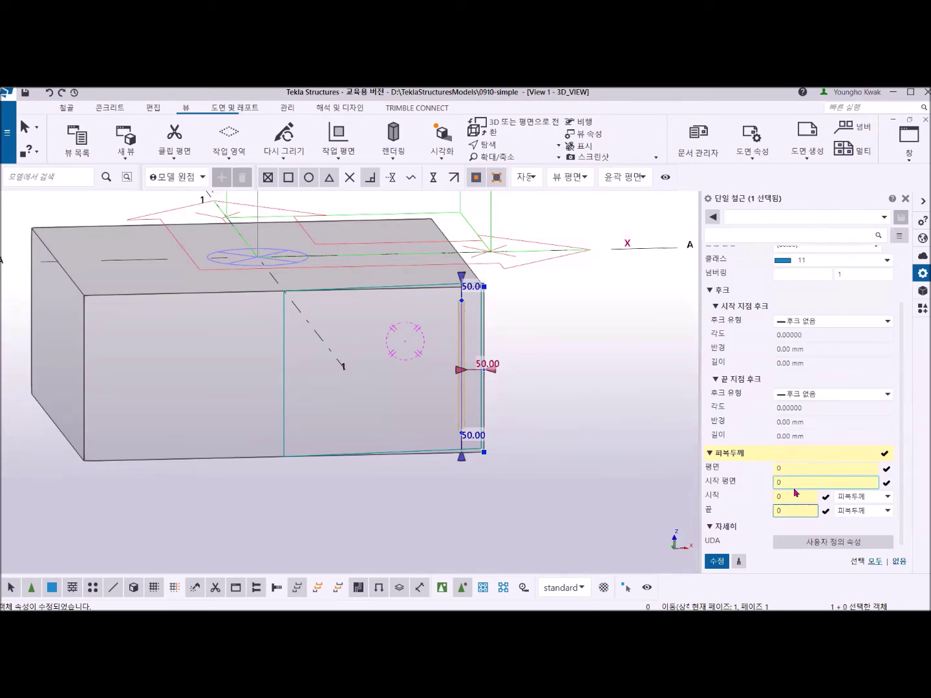
left_click(716, 562)
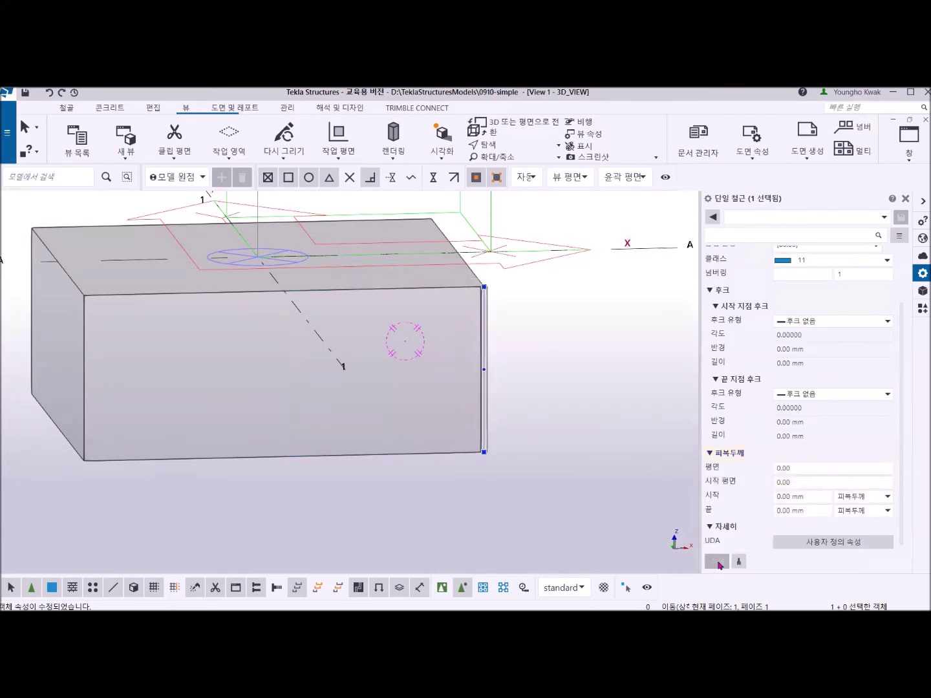
left_click(541, 403)
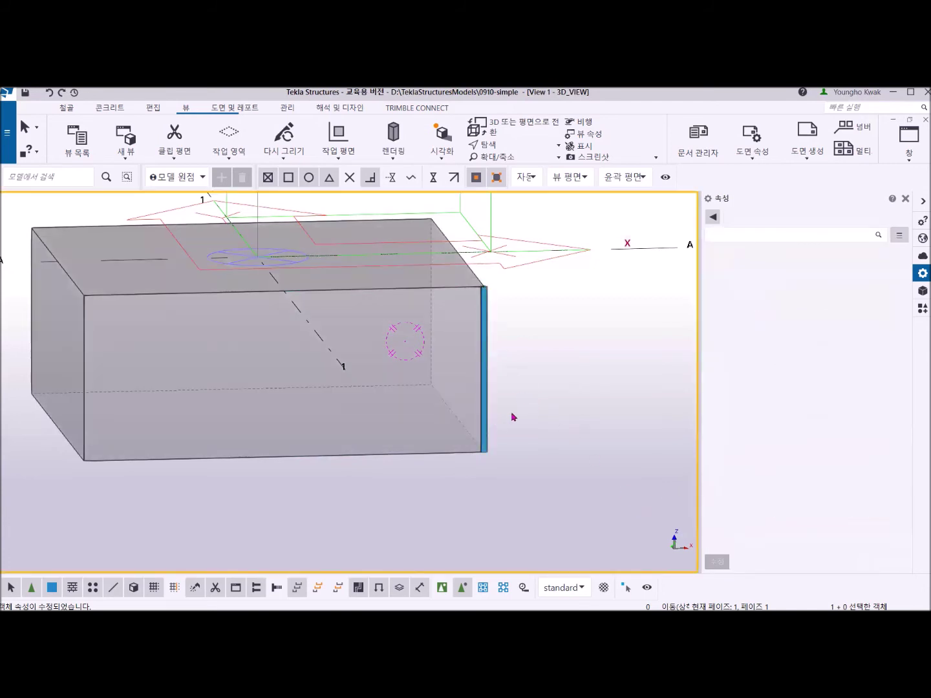
Switch to the FFL plan view at the footing corner holding the rebar and redraw the view.
middle_click_drag(498, 415, 312, 454, "ctrl")
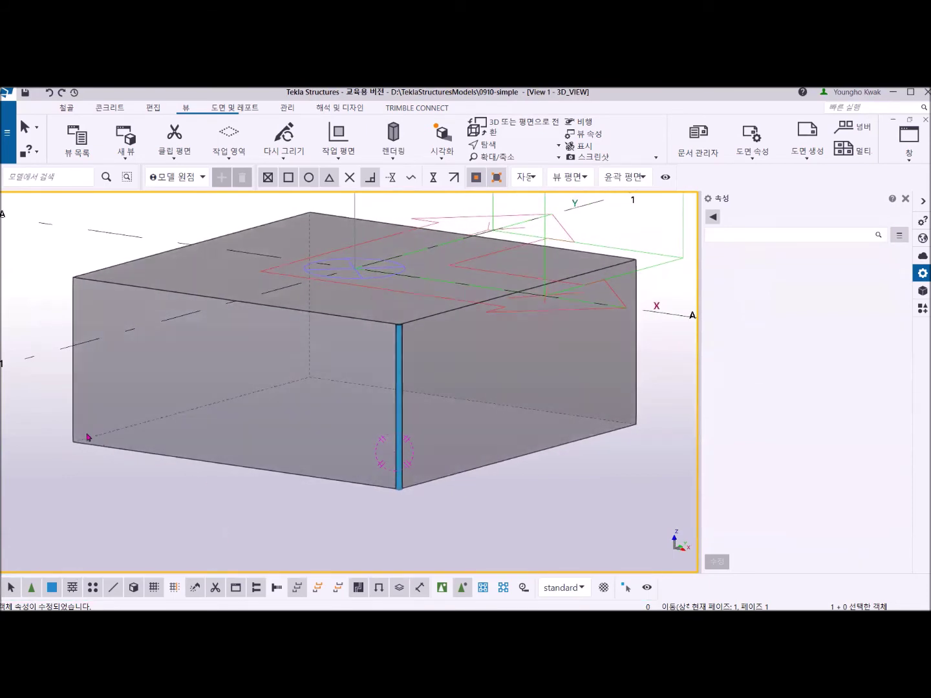
scroll(79, 434, "down", 2)
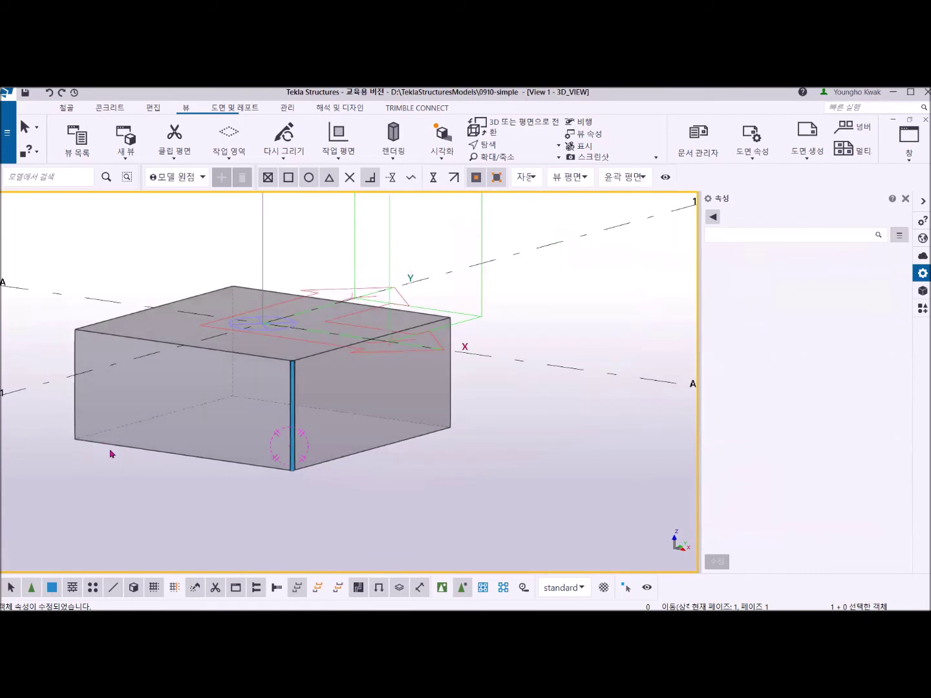
scroll(146, 475, "up", 3)
scroll(166, 451, "down", 3)
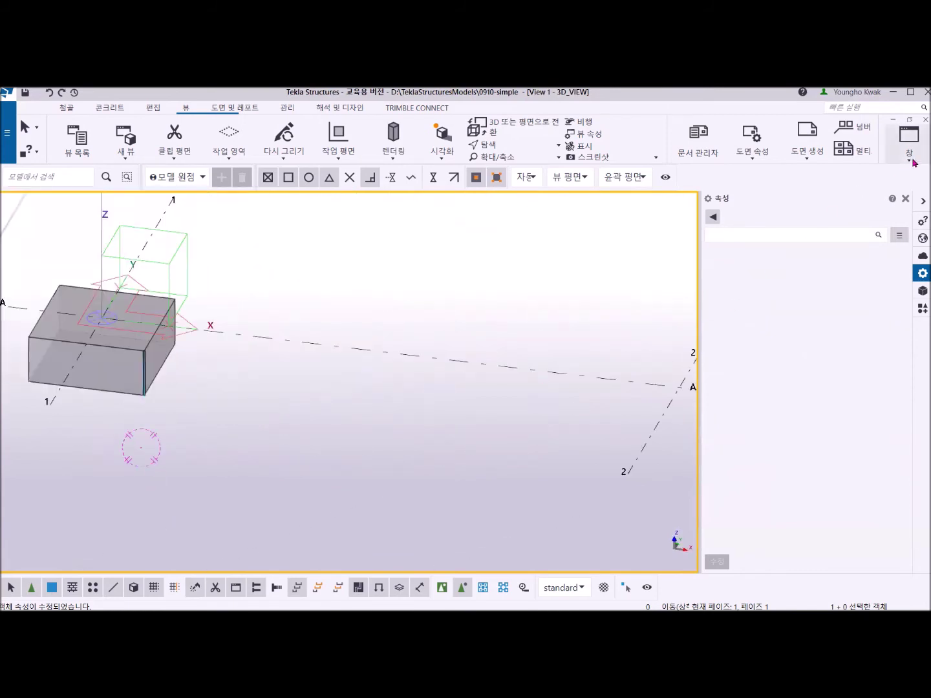
left_click(908, 136)
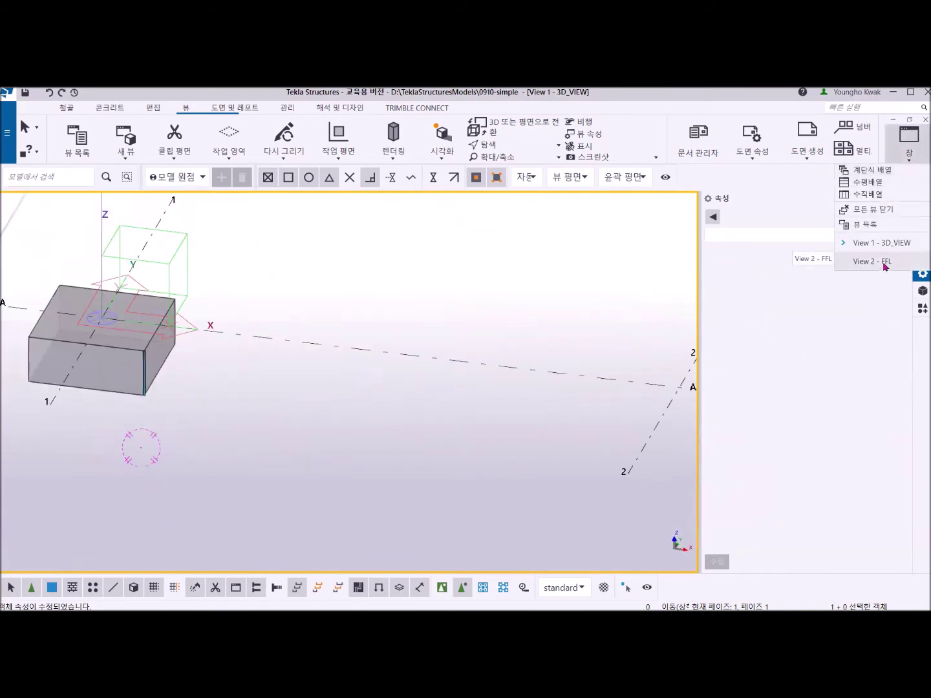
left_click(885, 262)
scroll(270, 452, "up", 5)
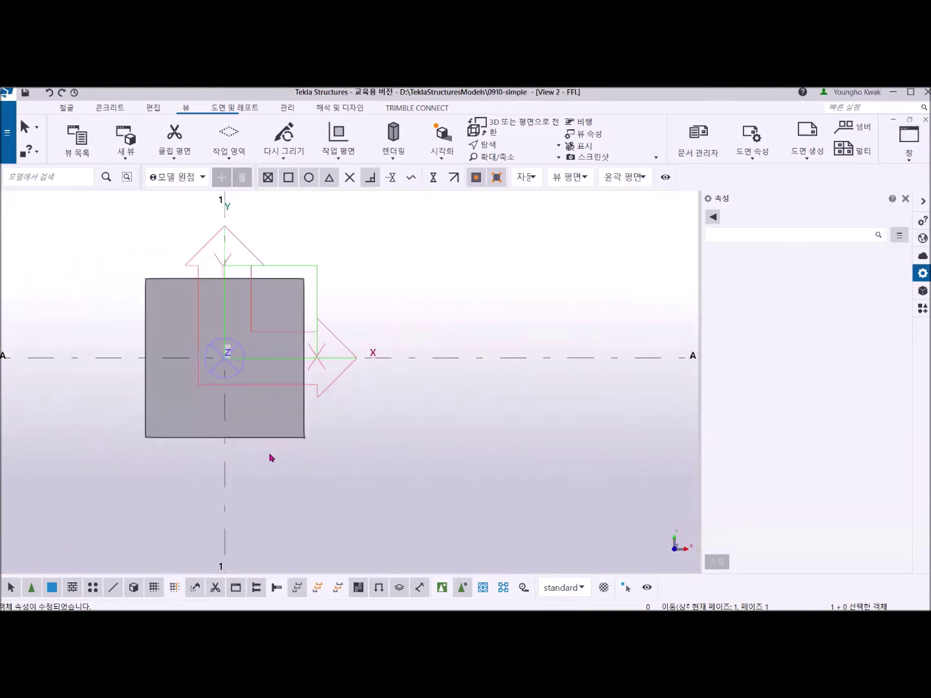
middle_click_drag(307, 443, 415, 479)
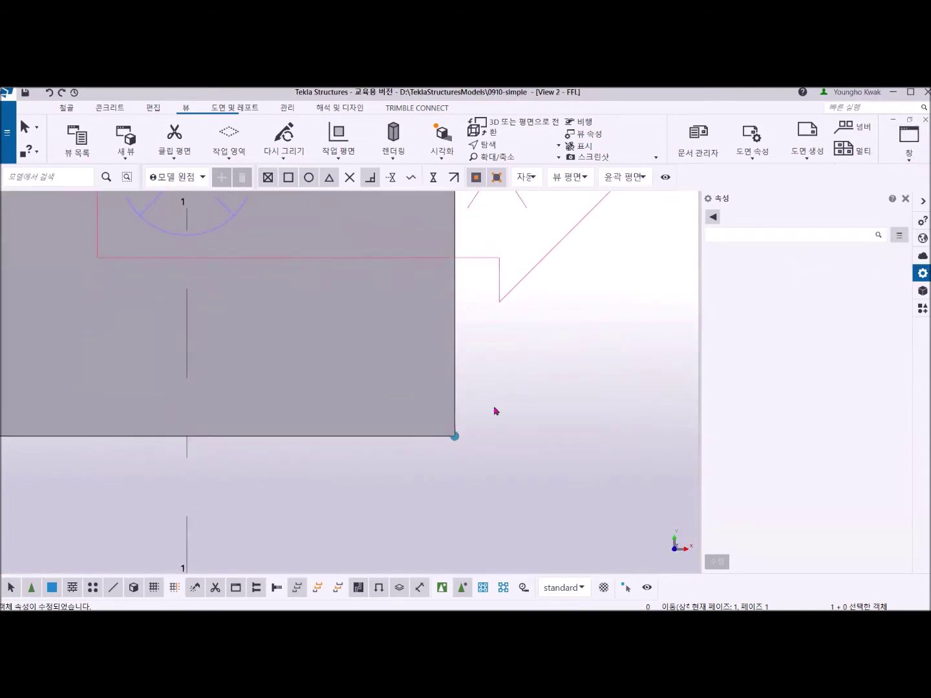
left_click(457, 439)
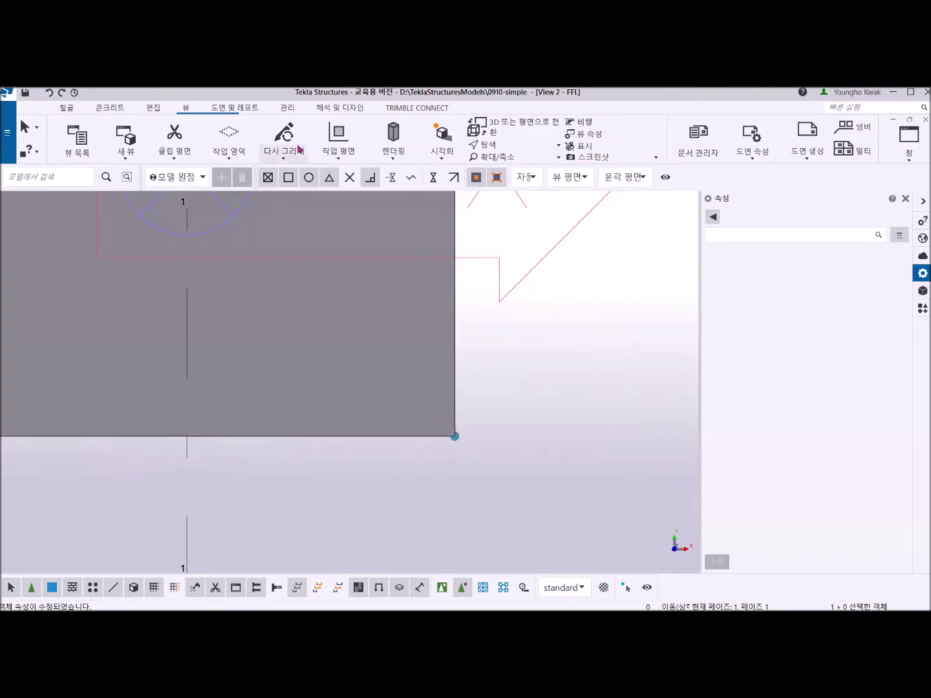
left_click(287, 136)
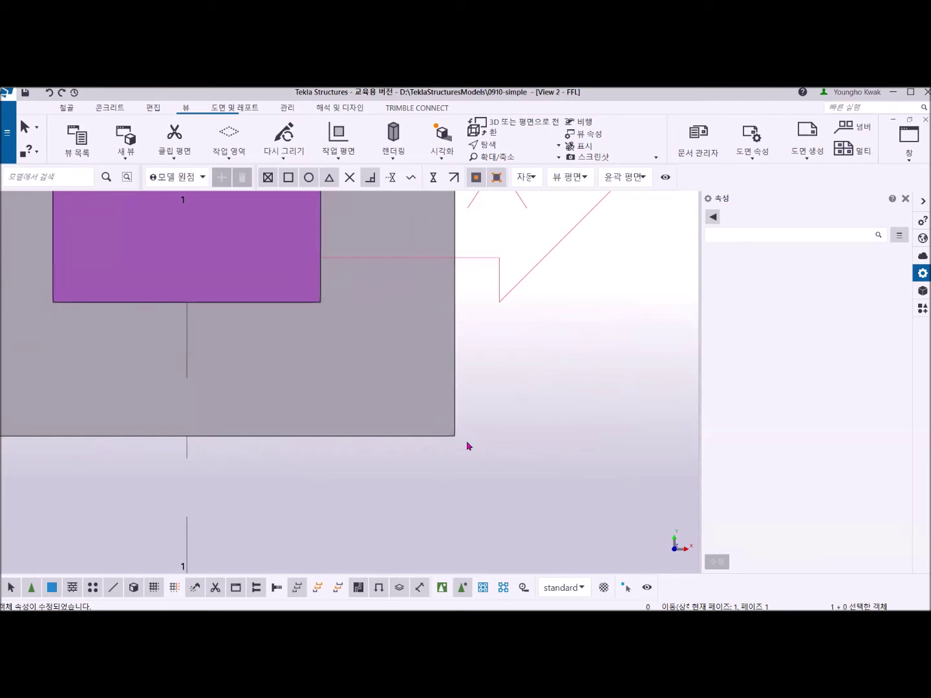
Turn on rebar visibility for both model and component objects in the FFL view's display settings and apply it.
double_click(510, 336)
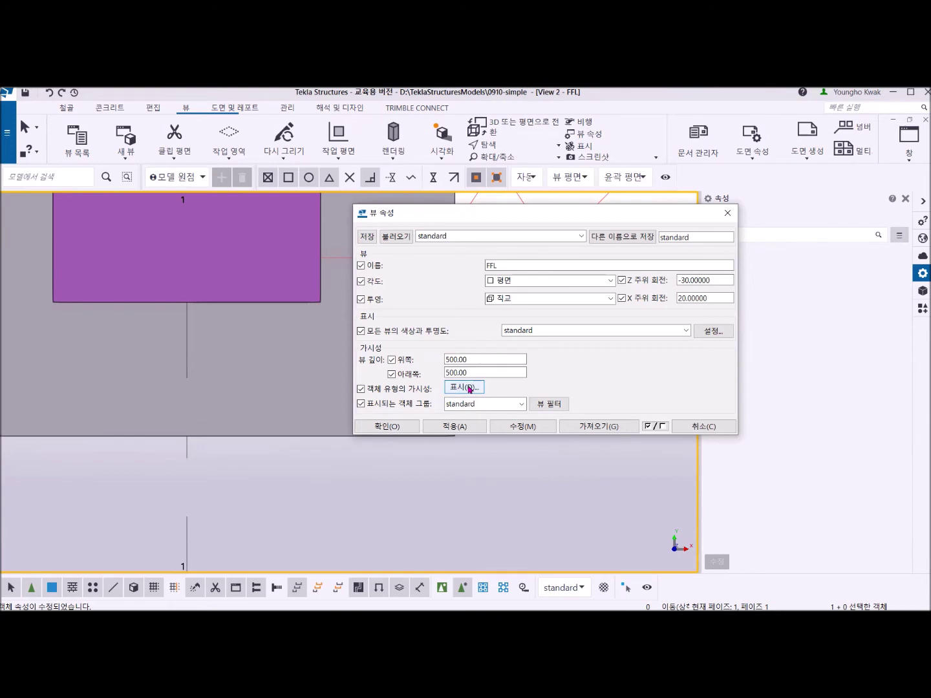
left_click(468, 389)
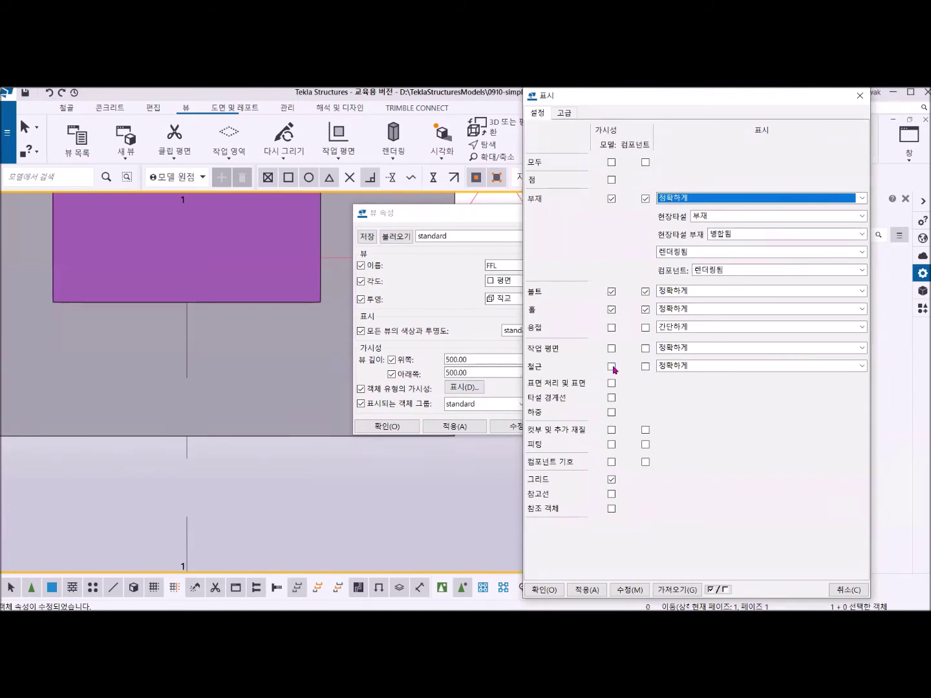
left_click(612, 367)
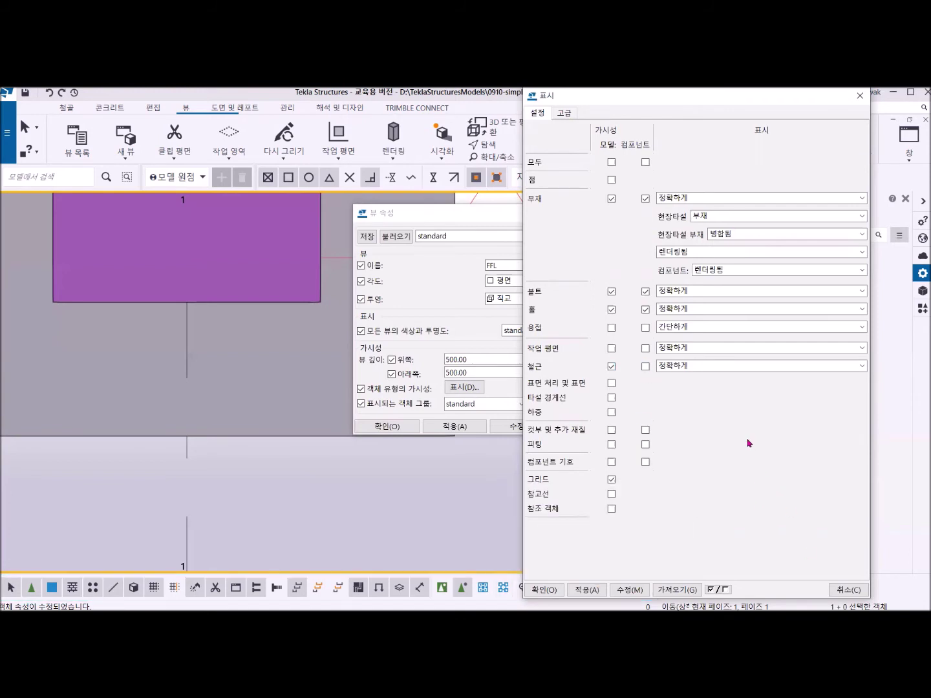
left_click(646, 366)
left_click(545, 590)
left_click(520, 427)
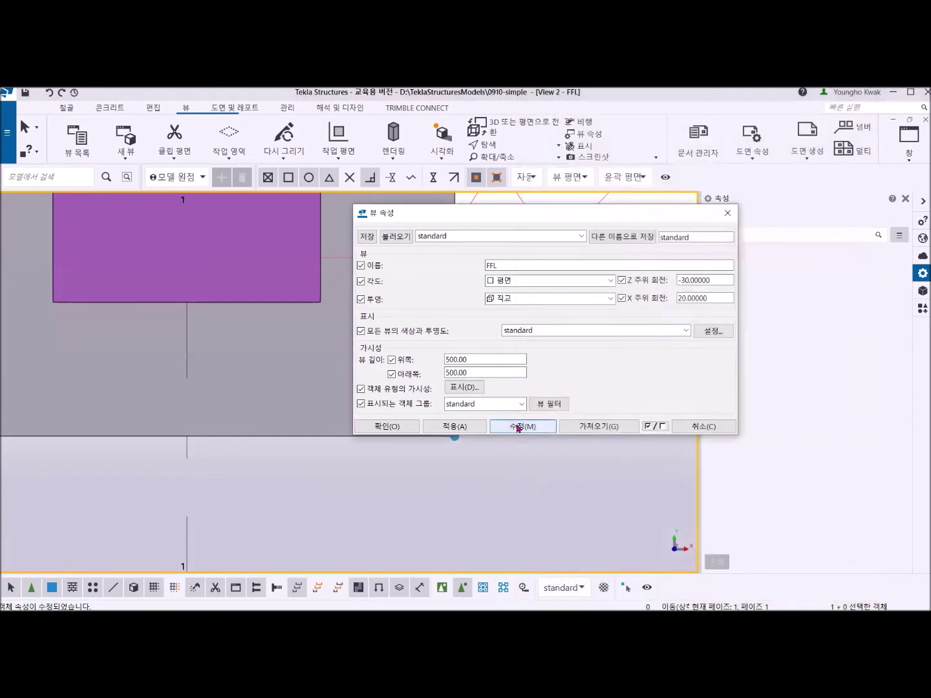
left_click(389, 427)
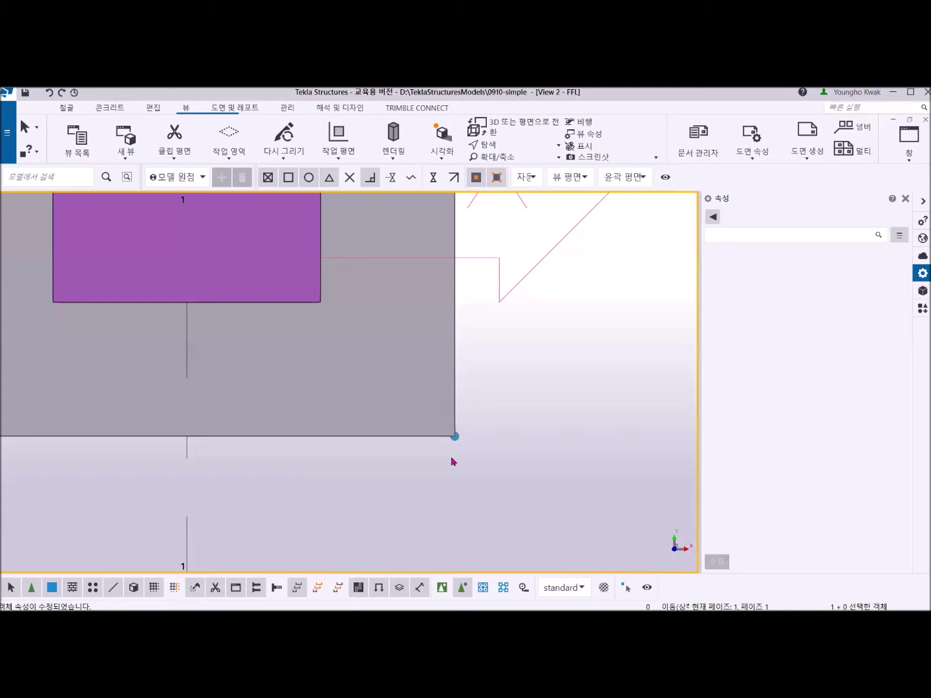
Create 4 evenly spaced points on a line along the footing's lower edge in plan, from corner to corner.
scroll(453, 463, "down", 4)
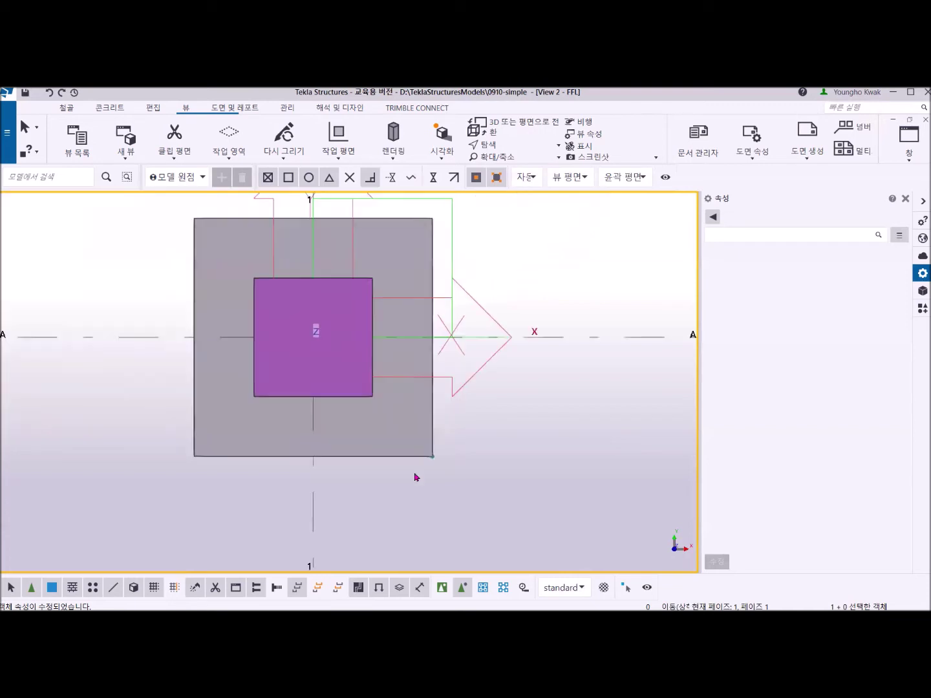
scroll(455, 446, "up", 6)
scroll(352, 417, "down", 4)
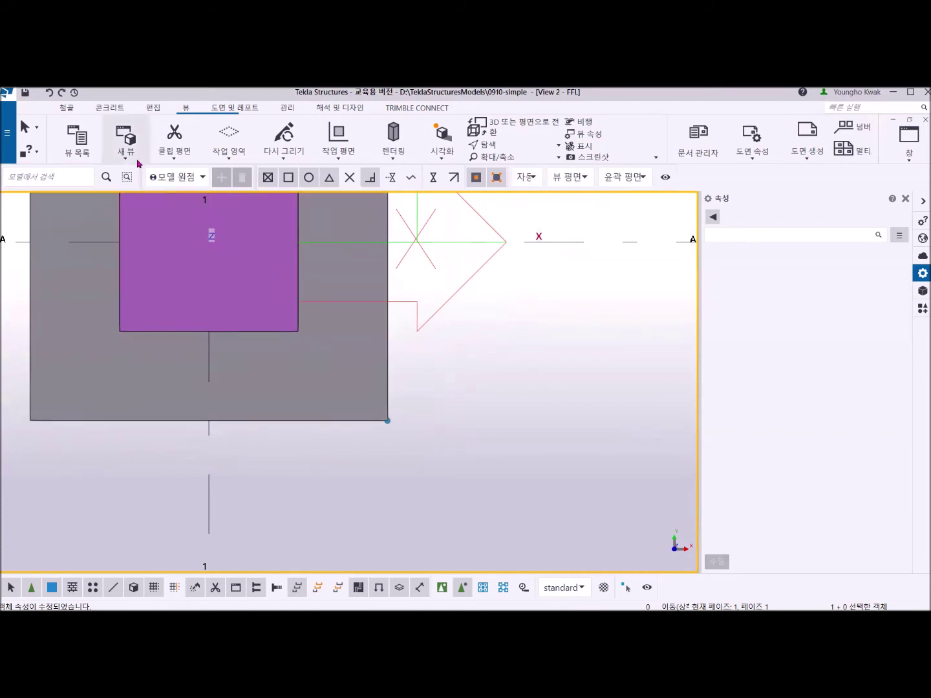
left_click(154, 110)
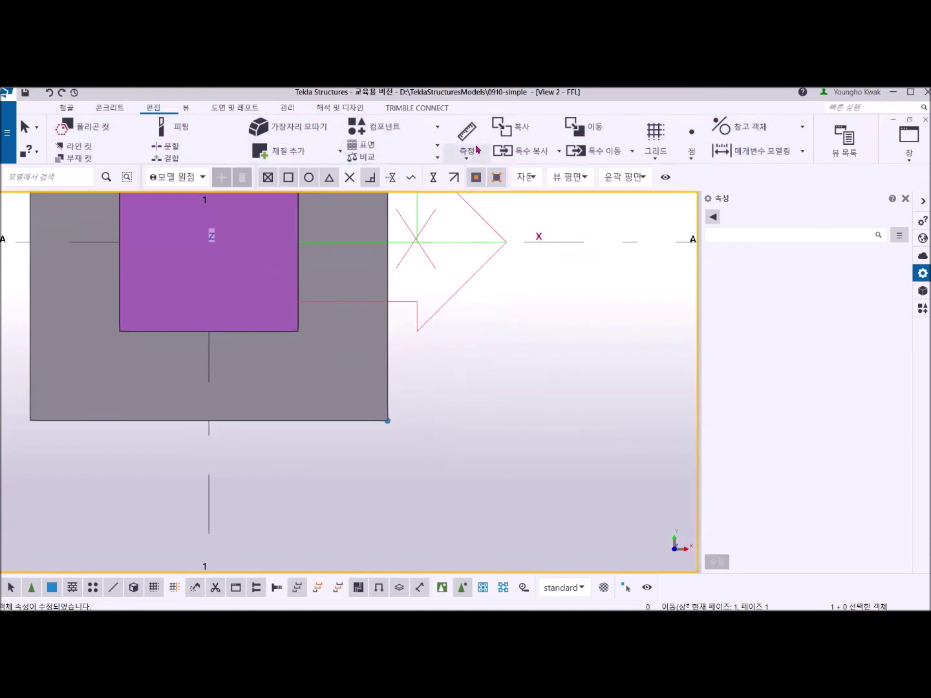
left_click(186, 107)
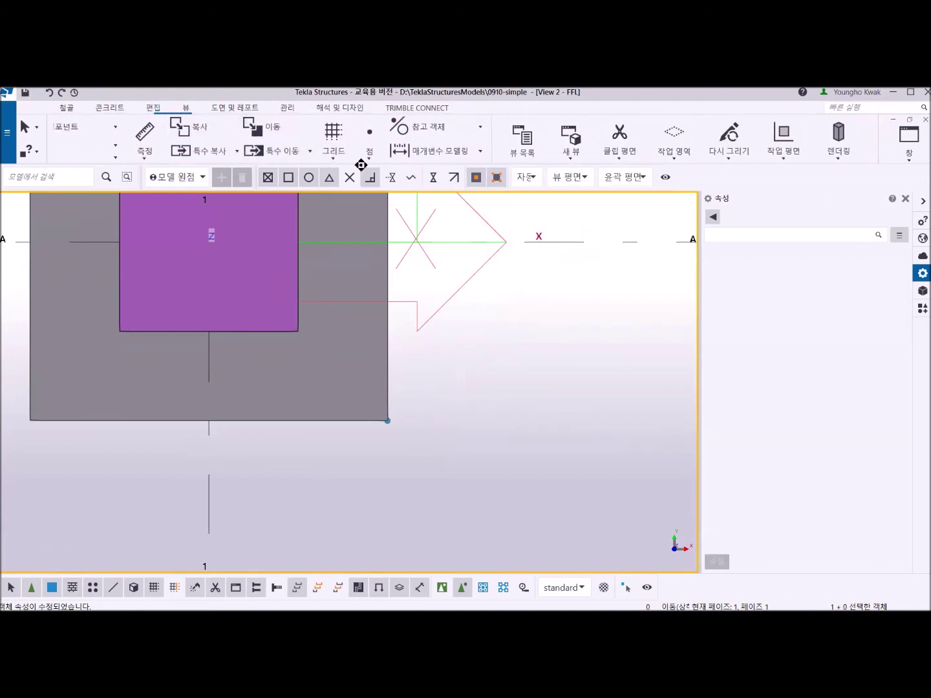
left_click(369, 155)
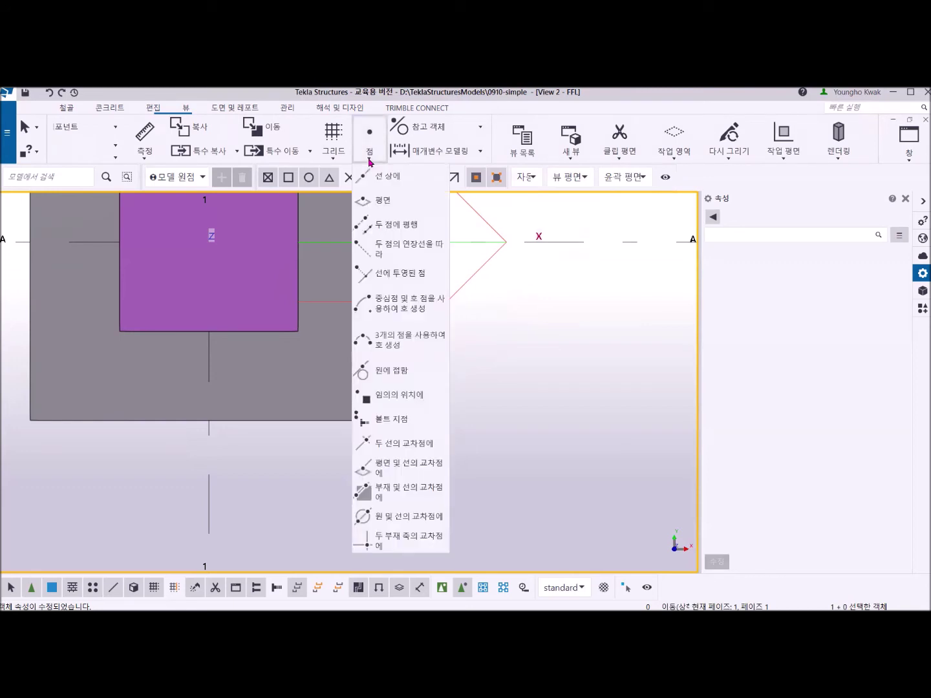
left_click(399, 184)
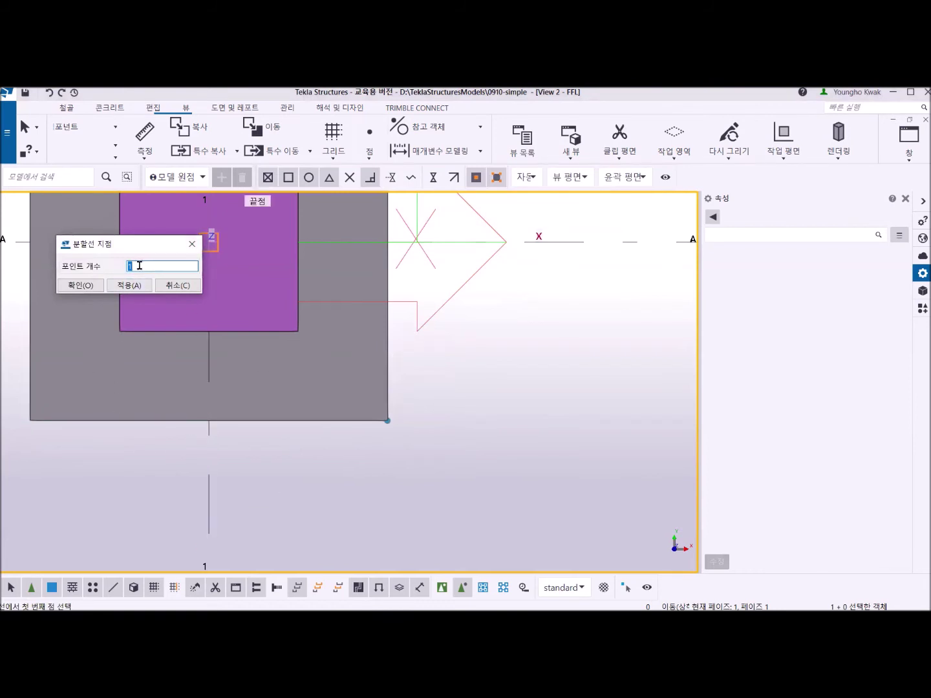
type("4")
left_click(80, 285)
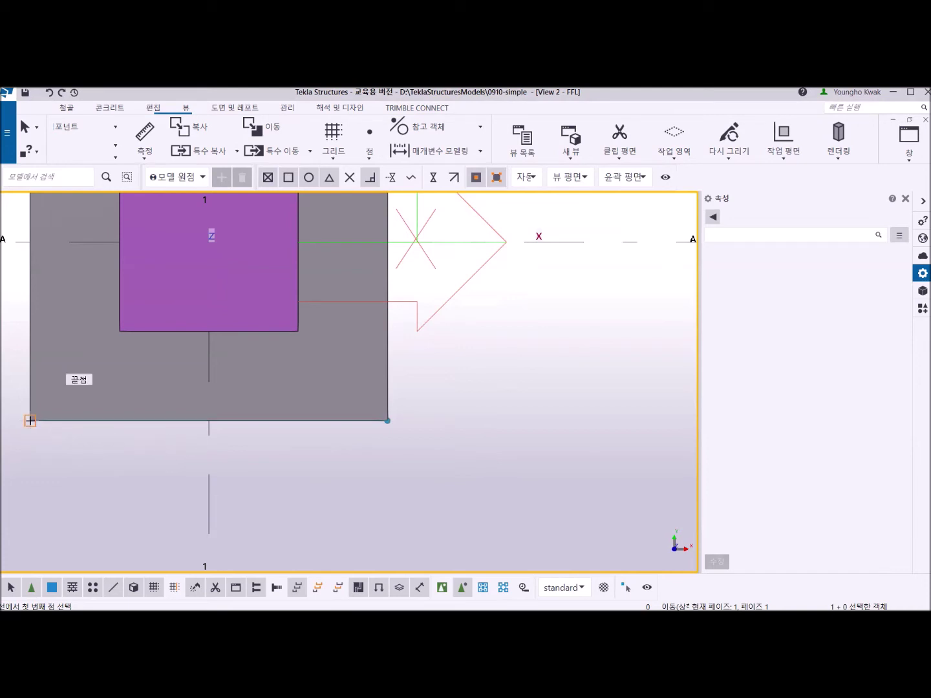
left_click(30, 421)
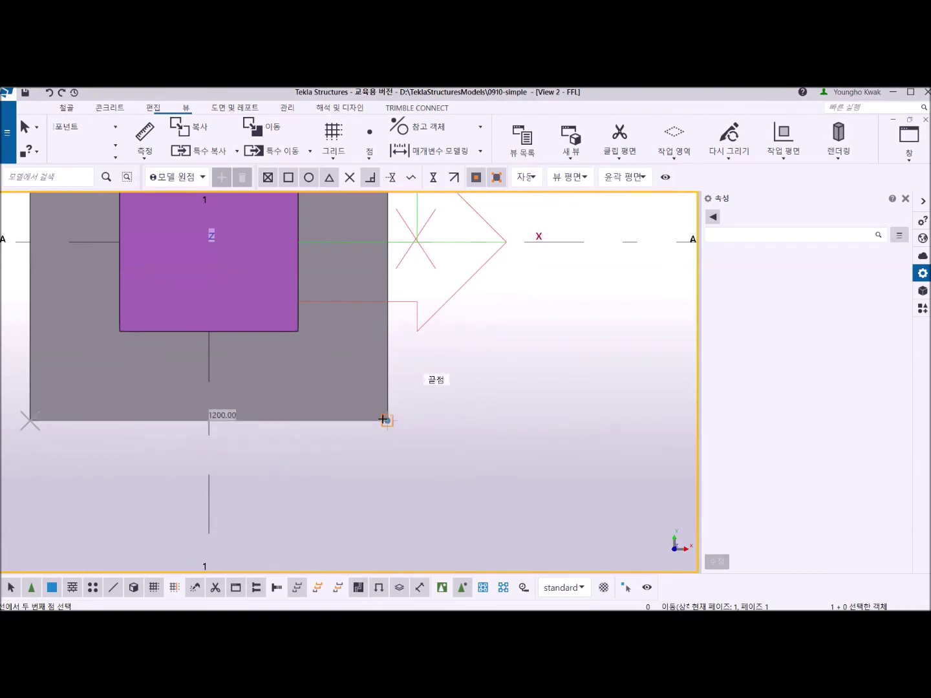
left_click(383, 419)
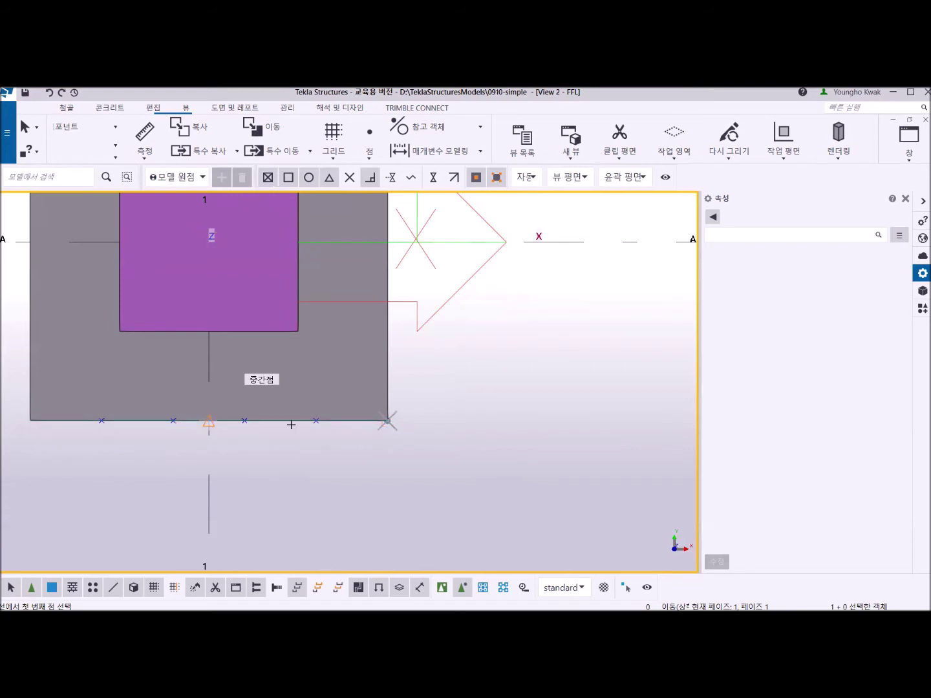
Create 4 evenly spaced points along the footing's right edge in plan, from upper to lower corner, and end the command.
middle_click_drag(461, 401, 491, 512)
scroll(488, 493, "down", 2)
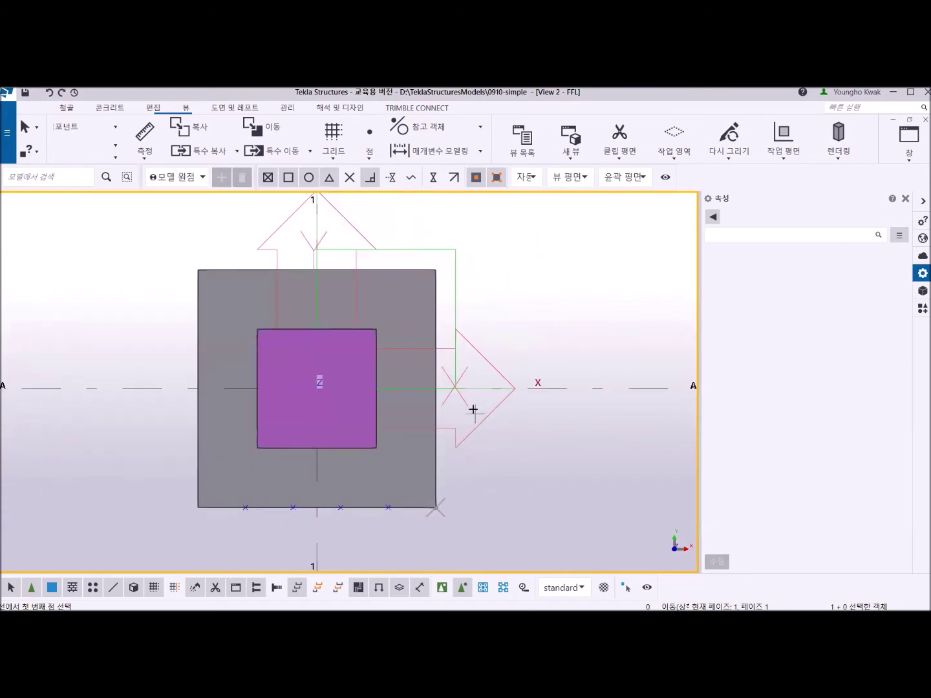
left_click(438, 270)
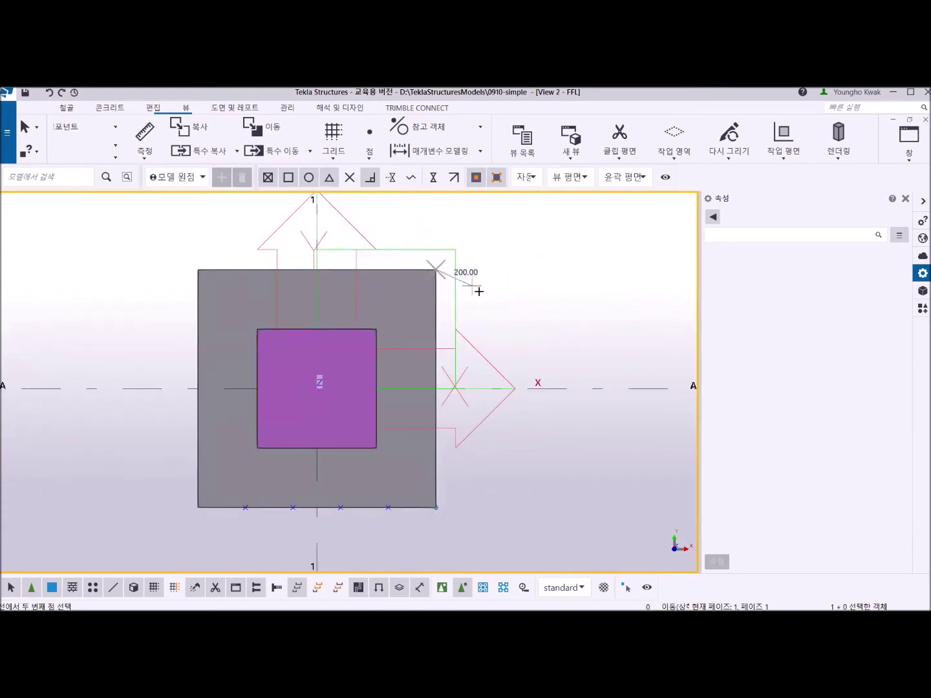
left_click(437, 508)
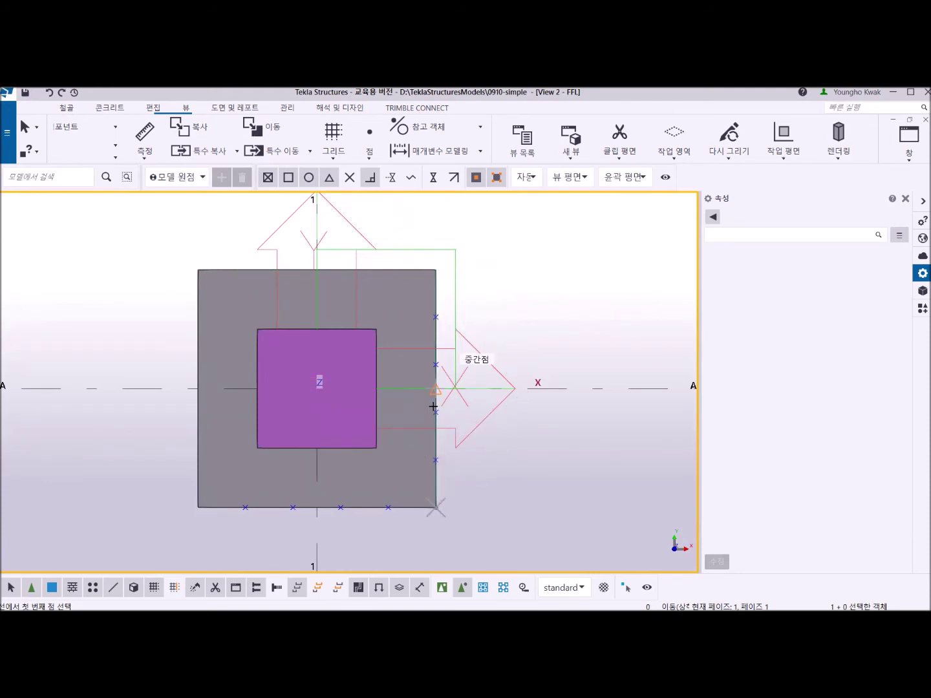
right_click(492, 282)
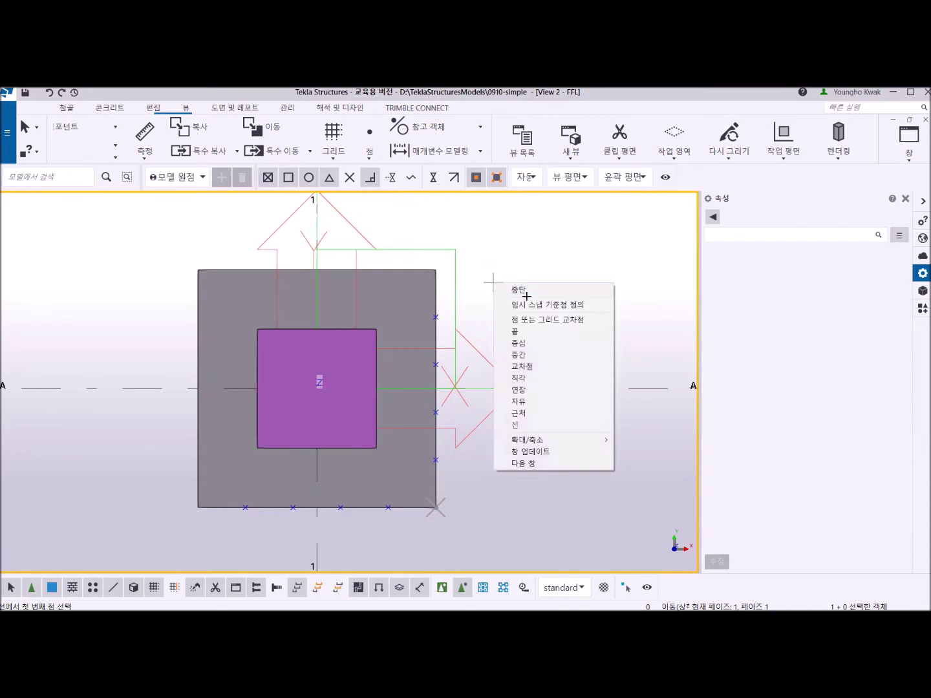
left_click(517, 290)
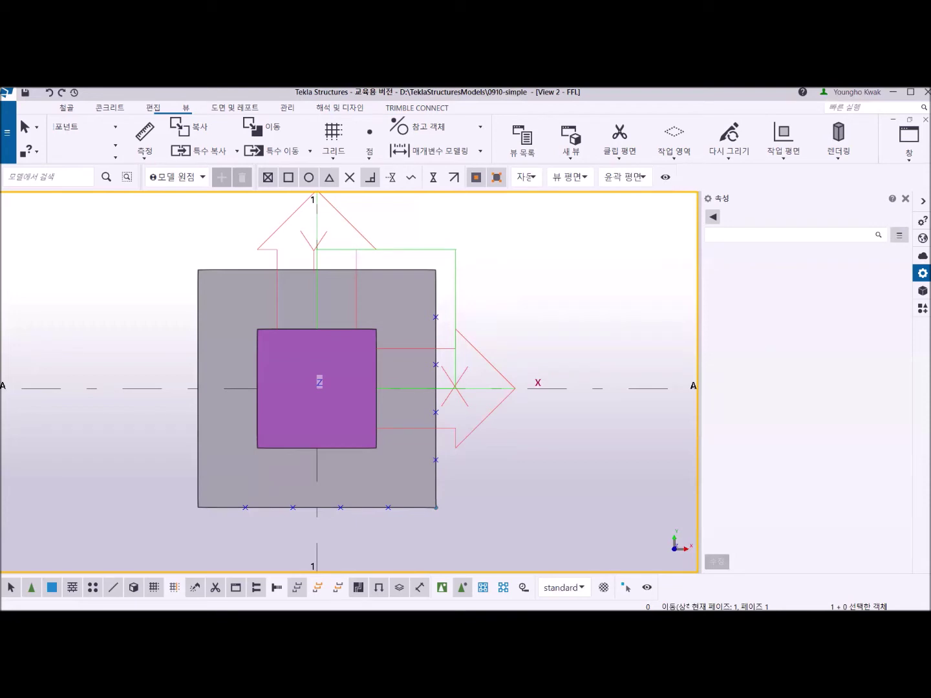
Turn on point visibility for model objects in the FFL view's display settings and apply it.
left_click(185, 107)
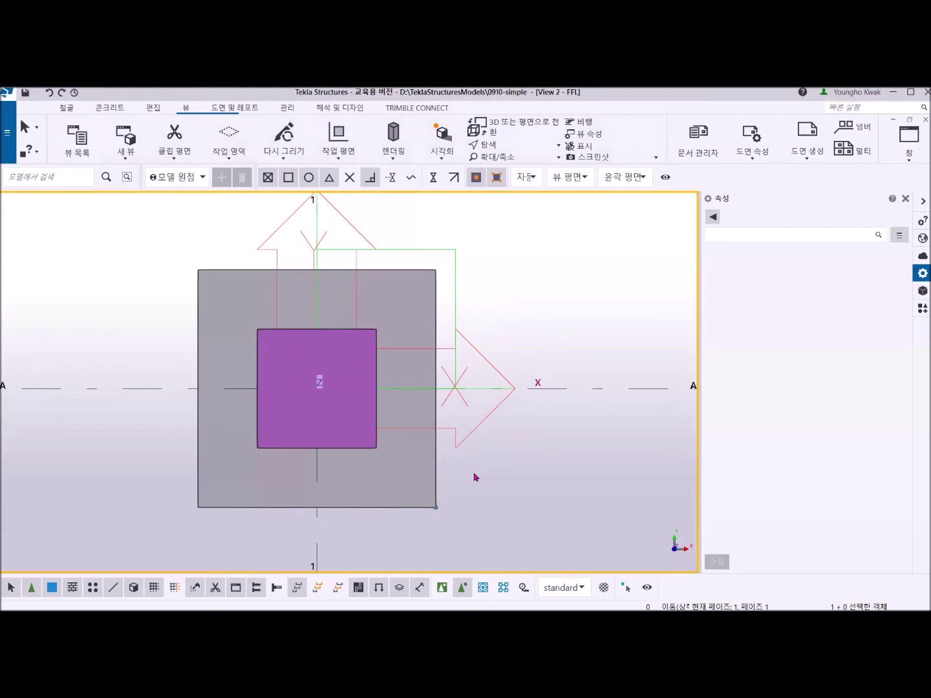
double_click(498, 279)
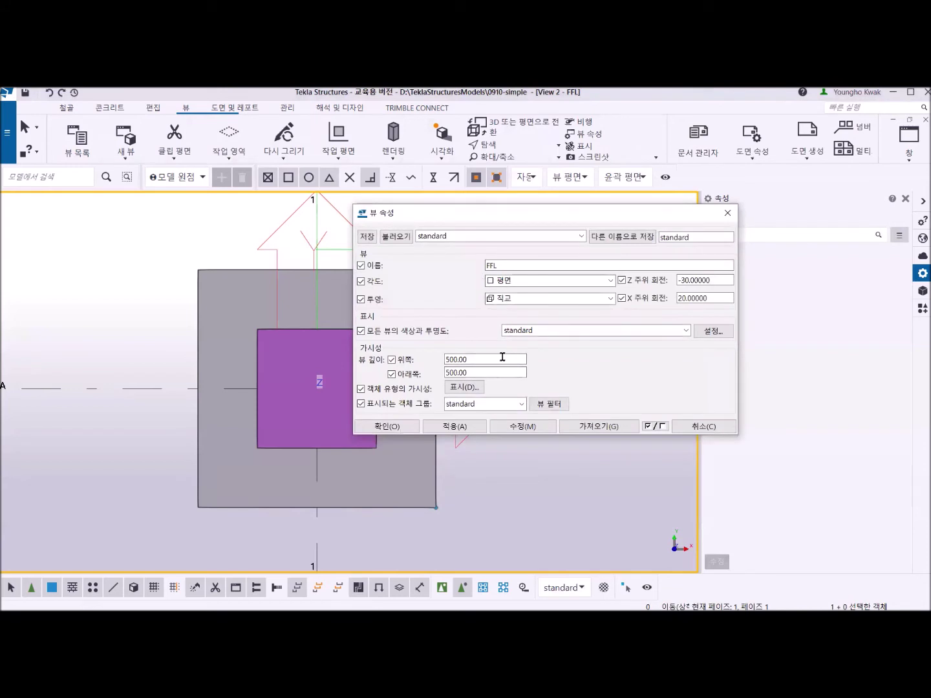
left_click(465, 387)
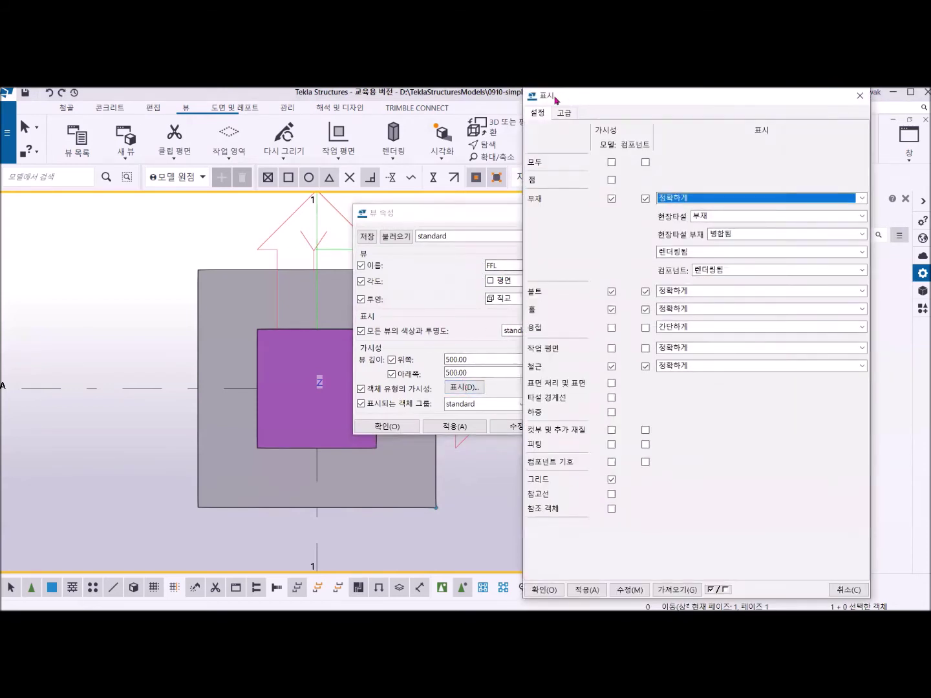
left_click_drag(555, 99, 376, 104)
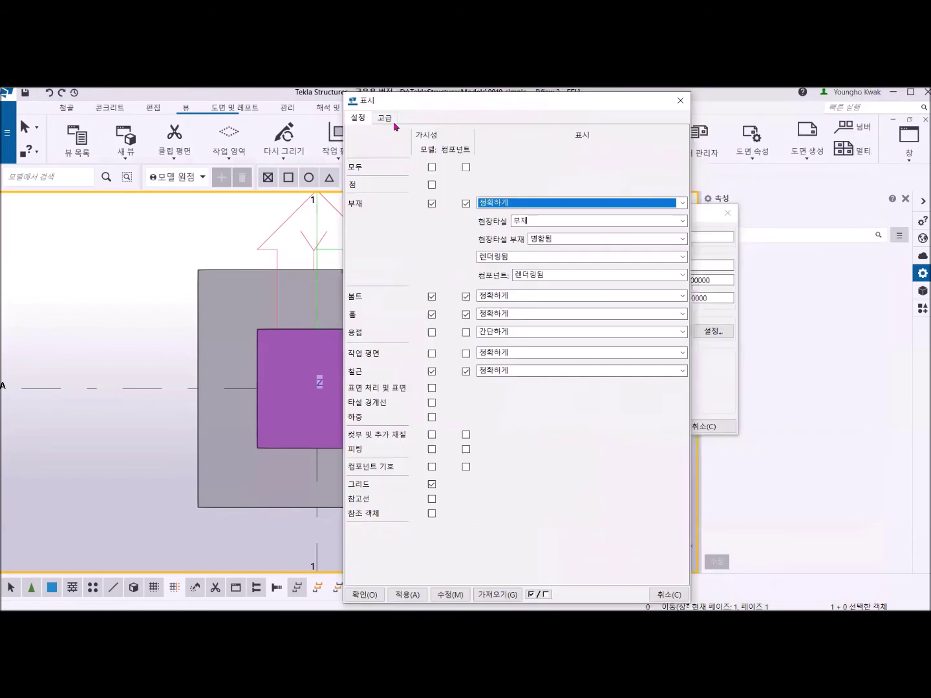
left_click(432, 186)
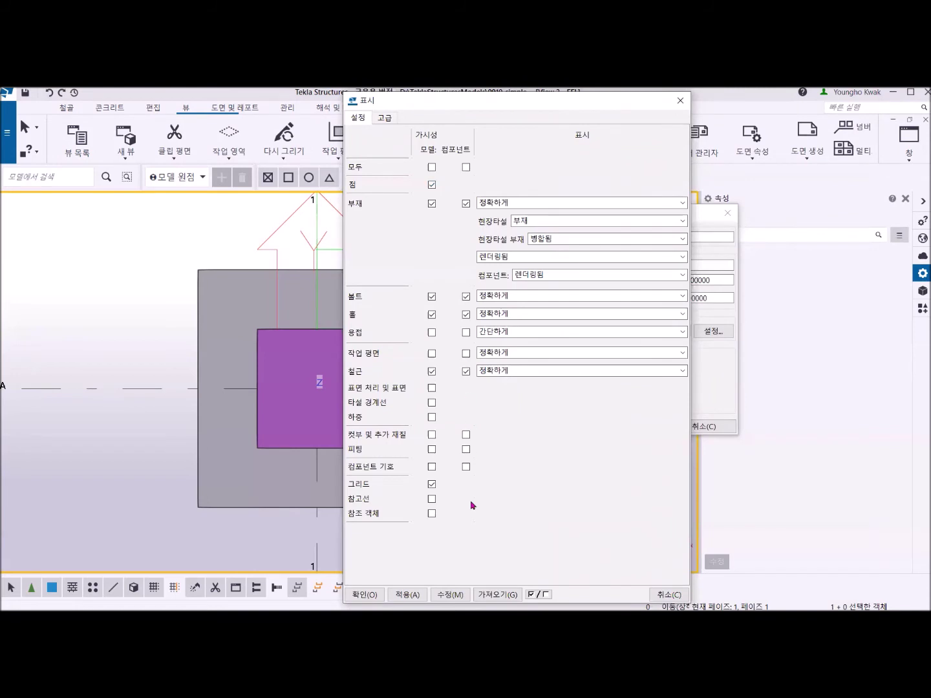
left_click(407, 594)
left_click(365, 594)
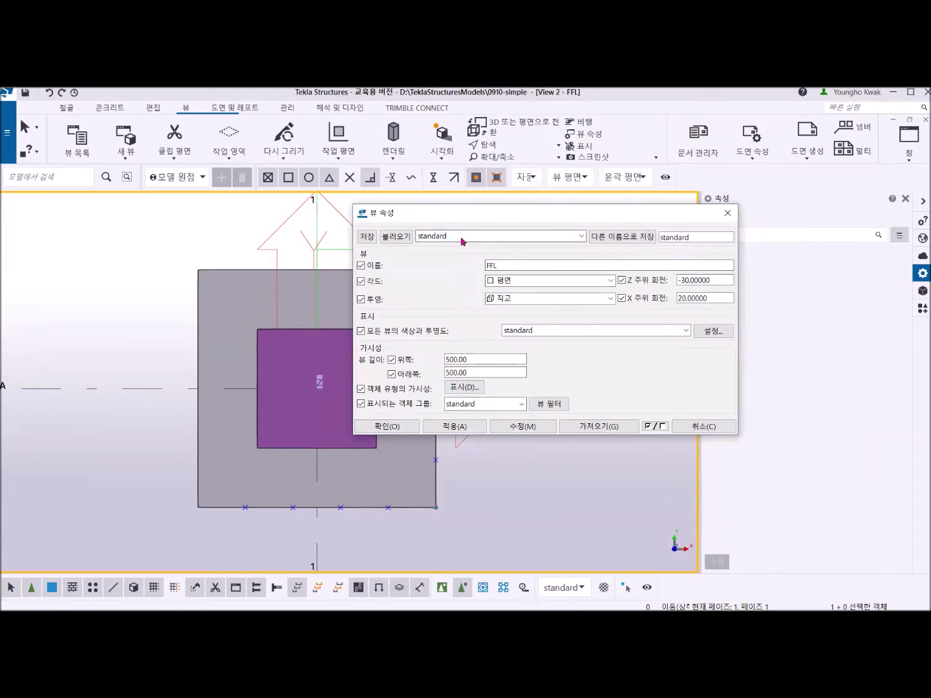
Save the FFL view's properties as a new settings file named 0910 and close the view properties.
left_click(636, 243)
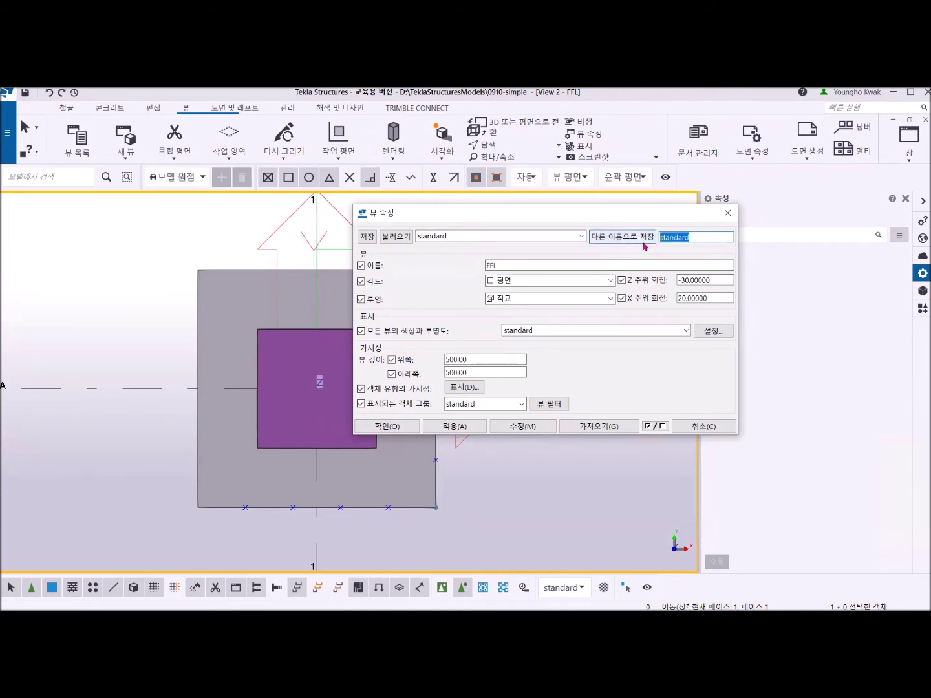
type("1")
key("BackSpace")
type("0910")
left_click(622, 236)
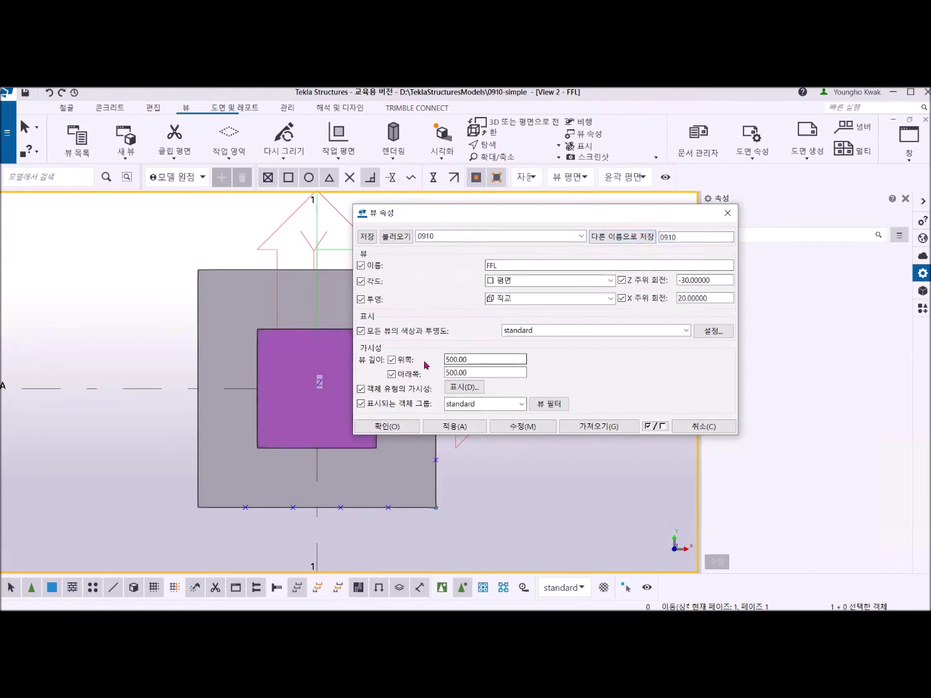
left_click(393, 428)
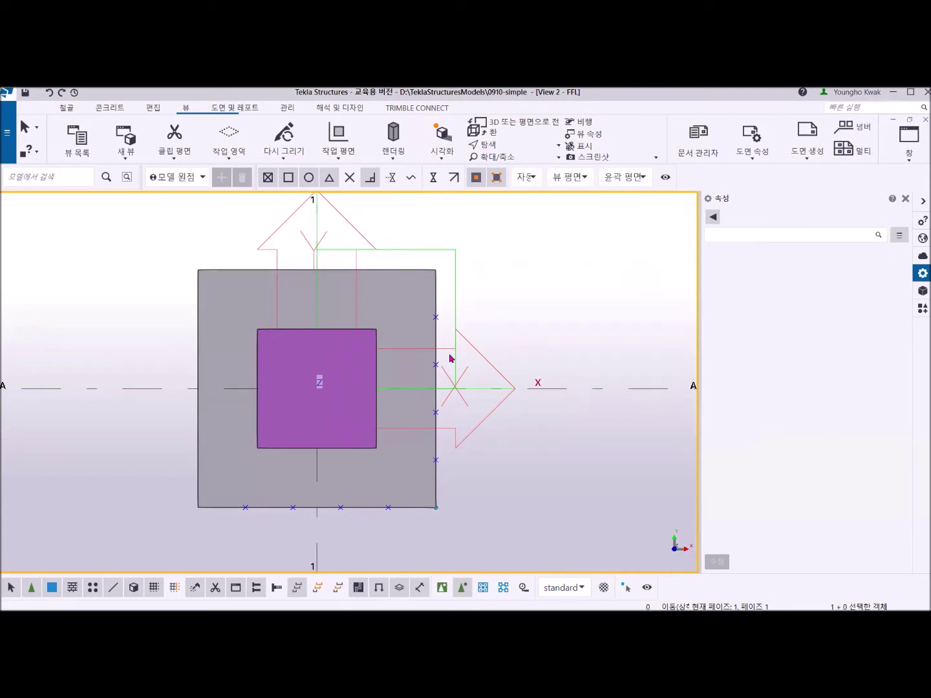
Switch to the 3D view, load the saved 0910 view properties and apply them to it.
left_click(908, 136)
left_click(853, 238)
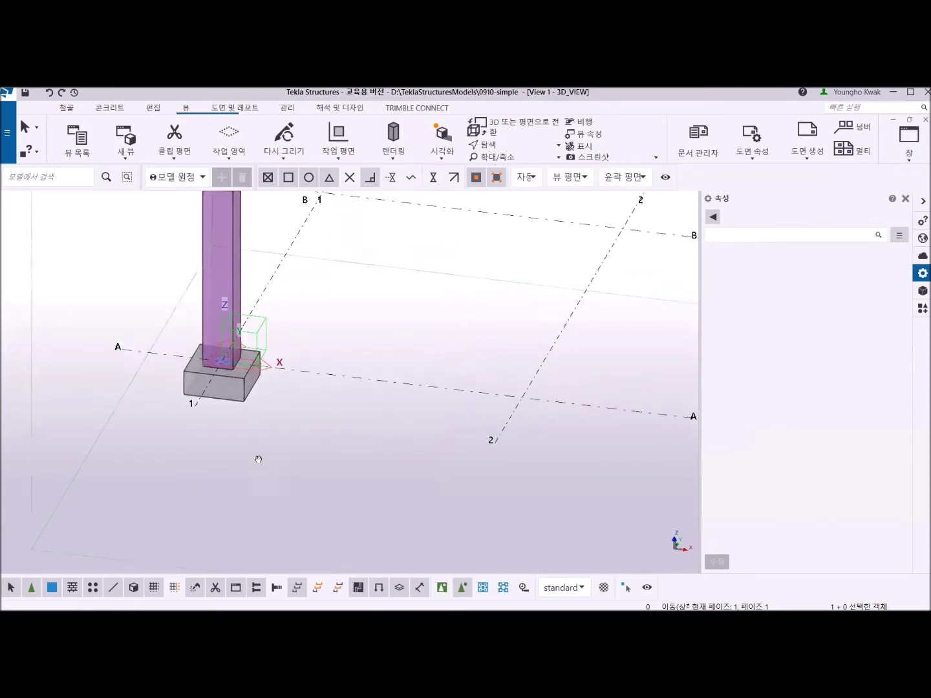
scroll(251, 420, "up", 5)
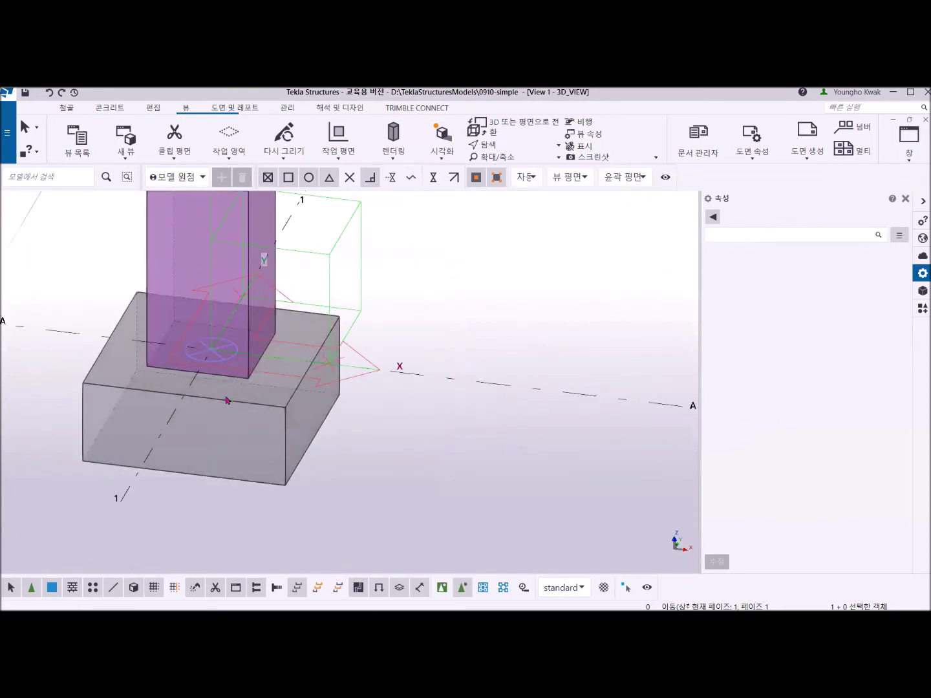
middle_click_drag(225, 398, 376, 442)
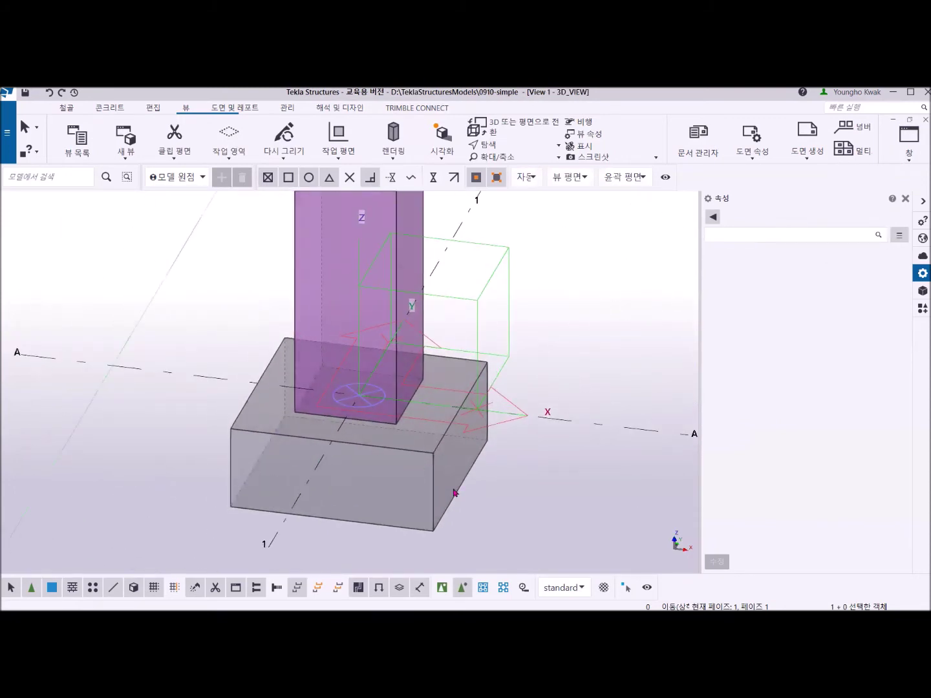
double_click(545, 261)
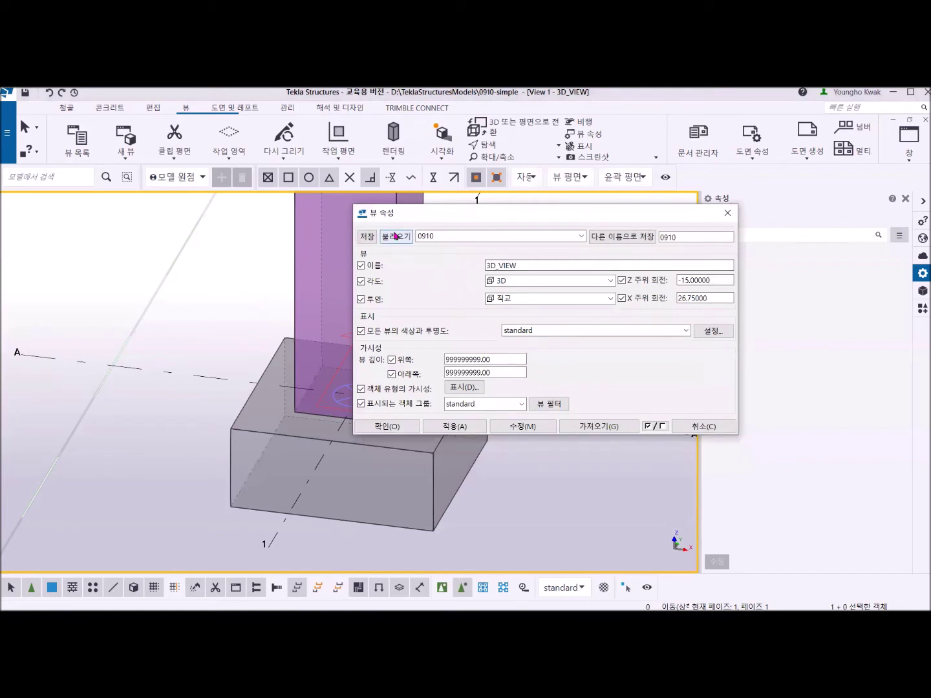
left_click(396, 236)
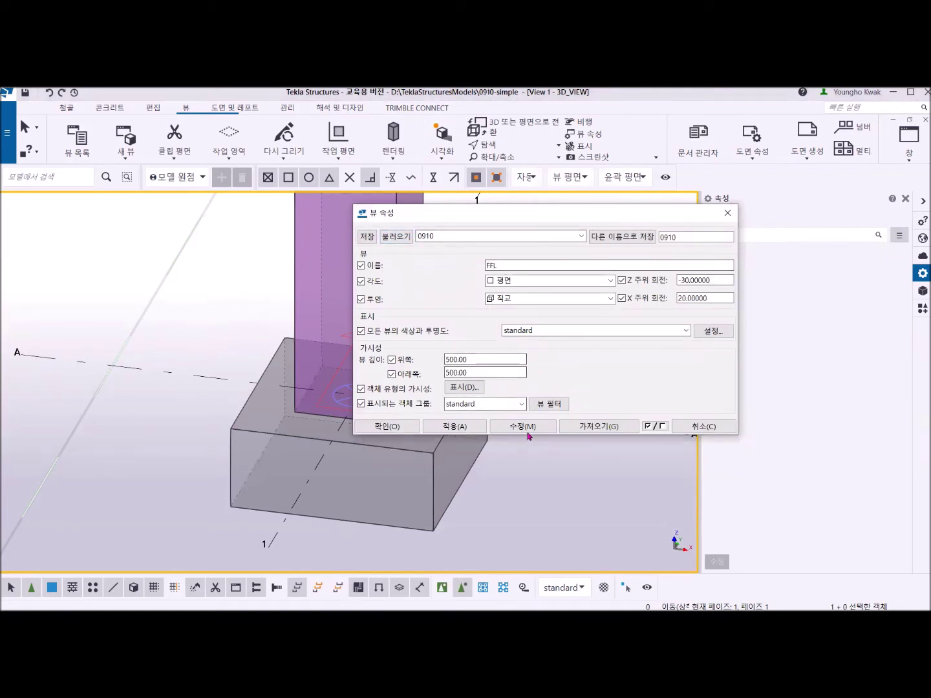
left_click(528, 427)
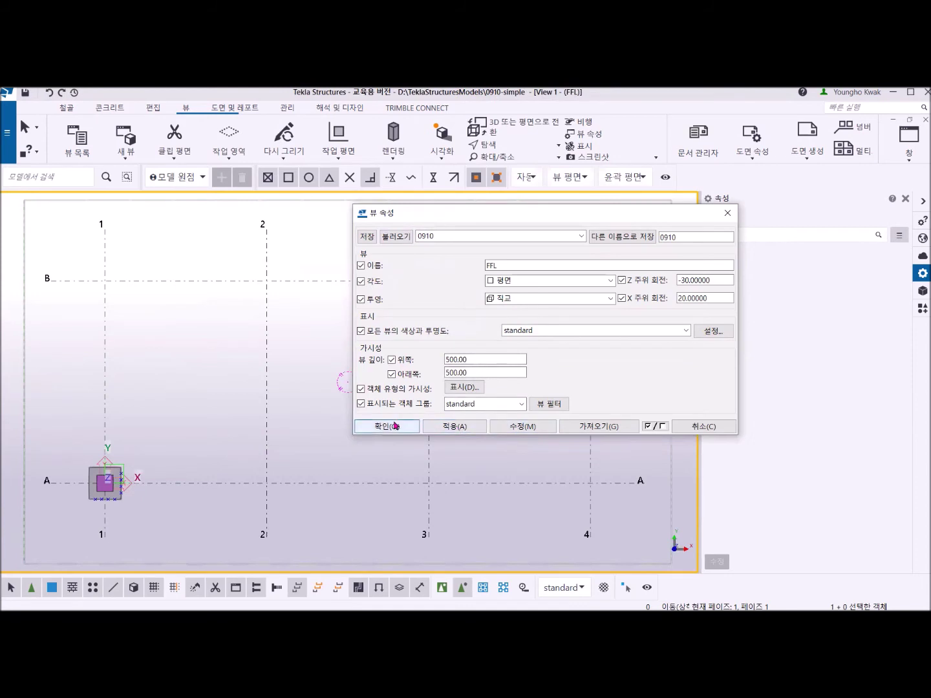
left_click(387, 427)
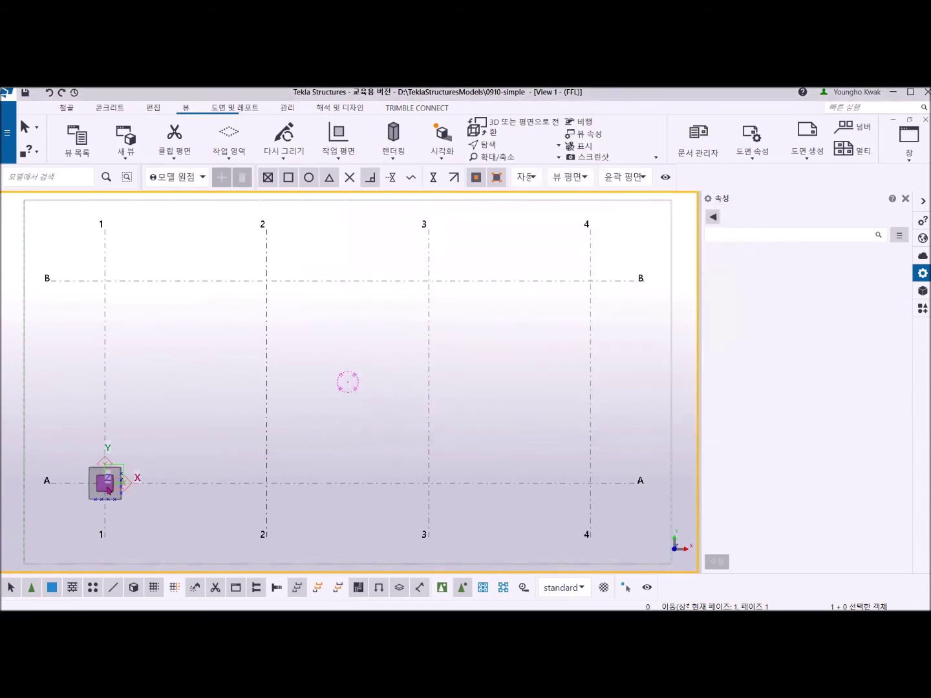
Switch the grid view back to 3D and examine the division points on the footing's top edges at grid 1-A.
key("ctrl+p")
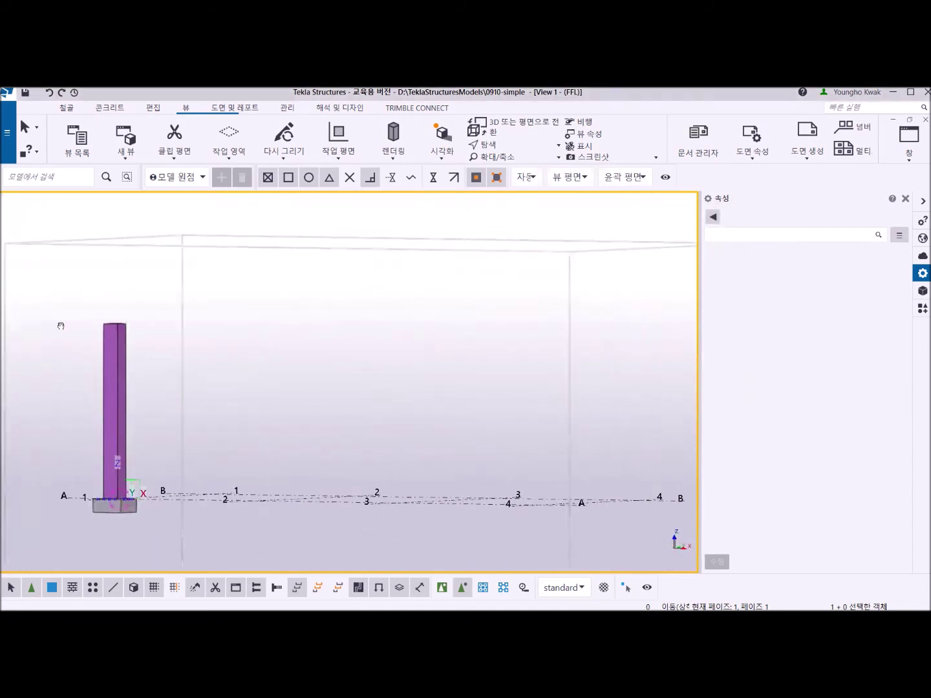
scroll(170, 515, "up", 6)
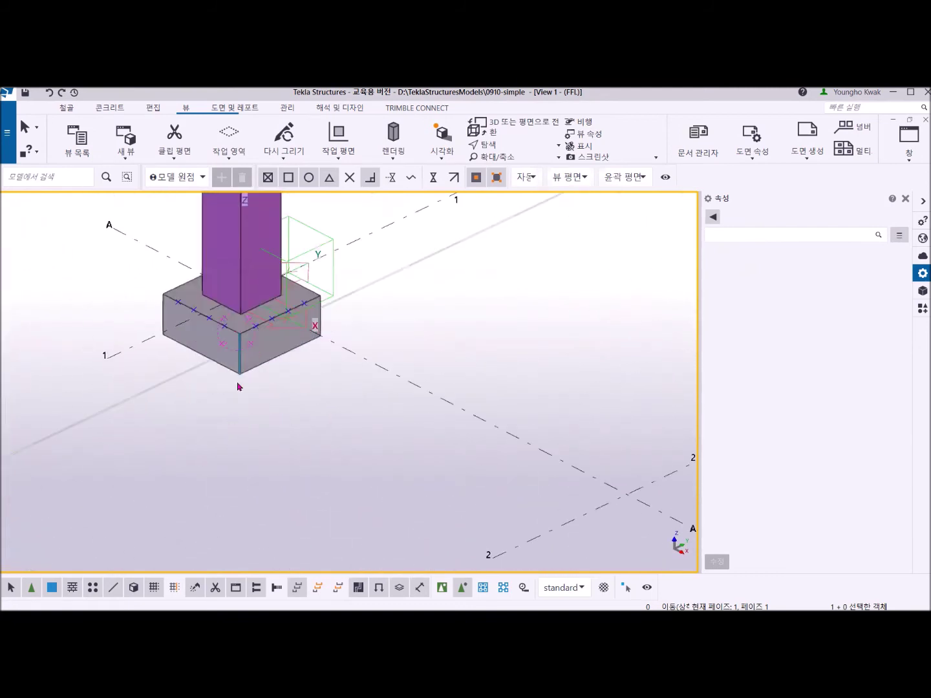
middle_click_drag(296, 492, 417, 478, "ctrl")
scroll(325, 486, "up", 5)
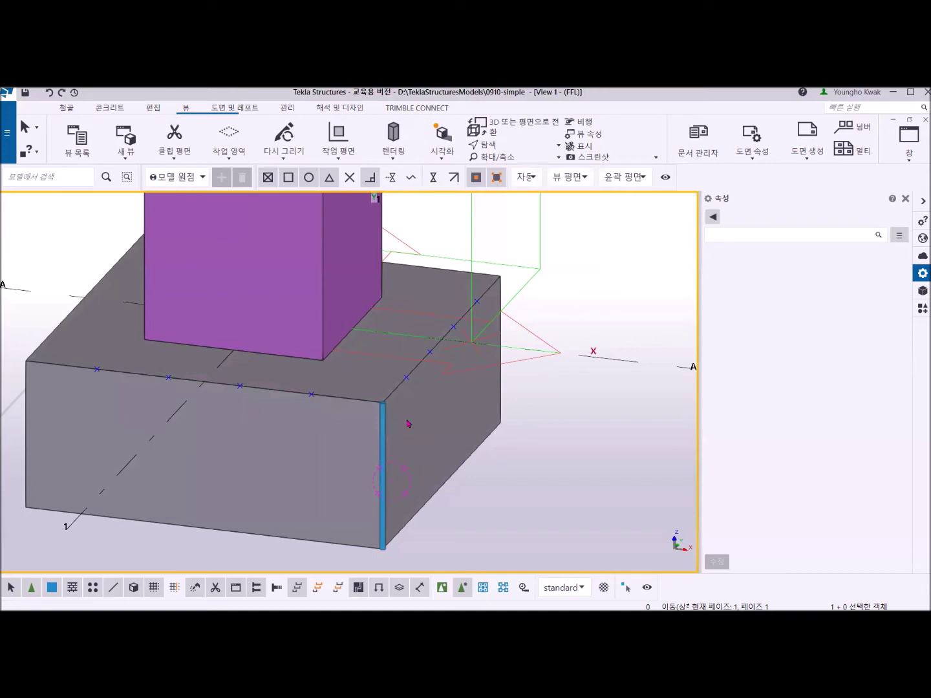
scroll(407, 423, "down", 4)
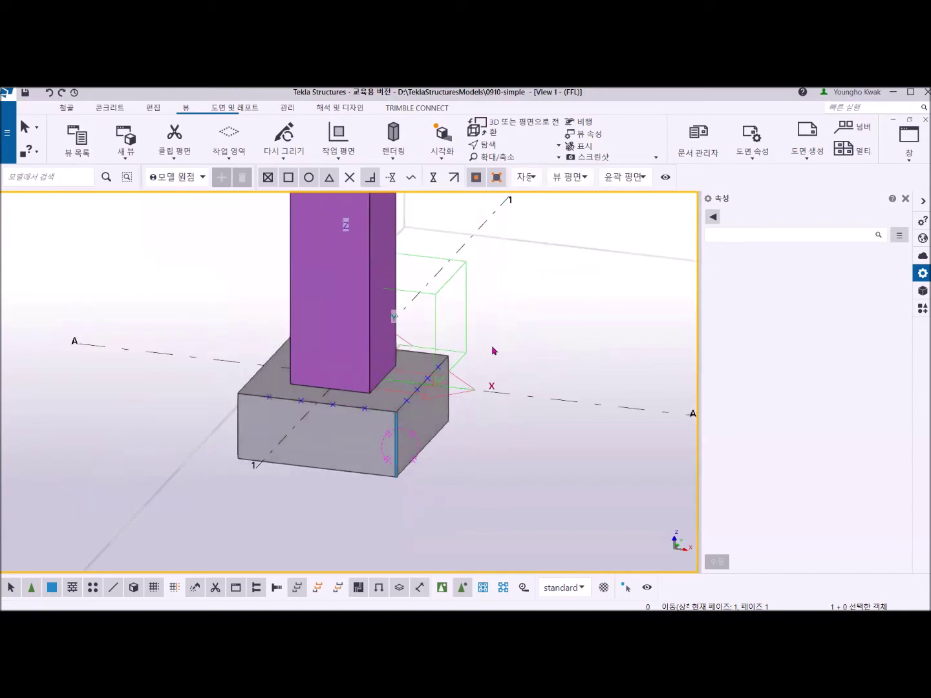
Check the open windows and the list of created and open views, then close the list.
left_click(913, 161)
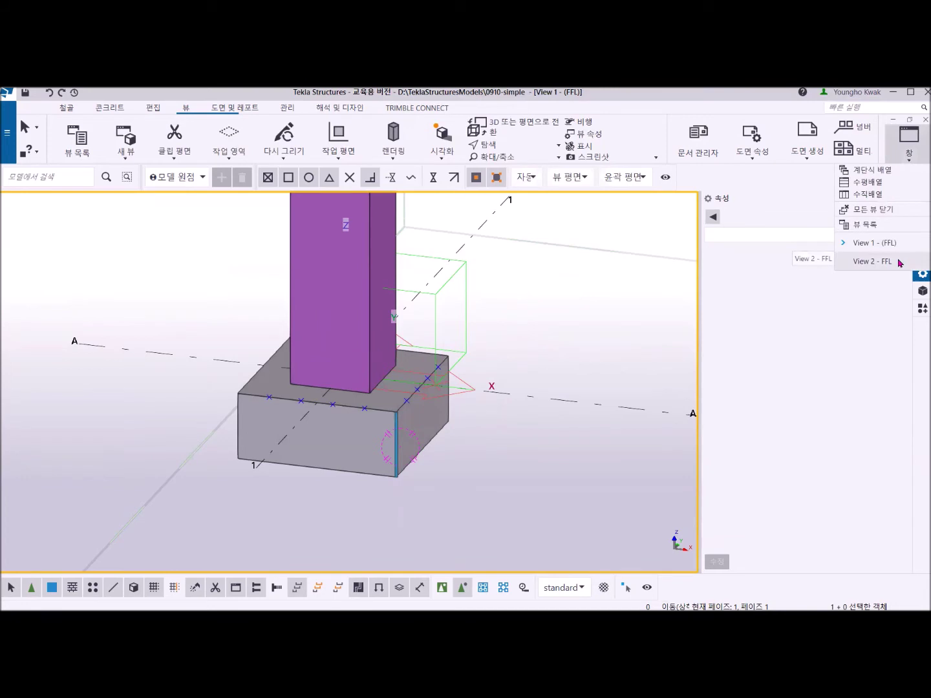
left_click(495, 443)
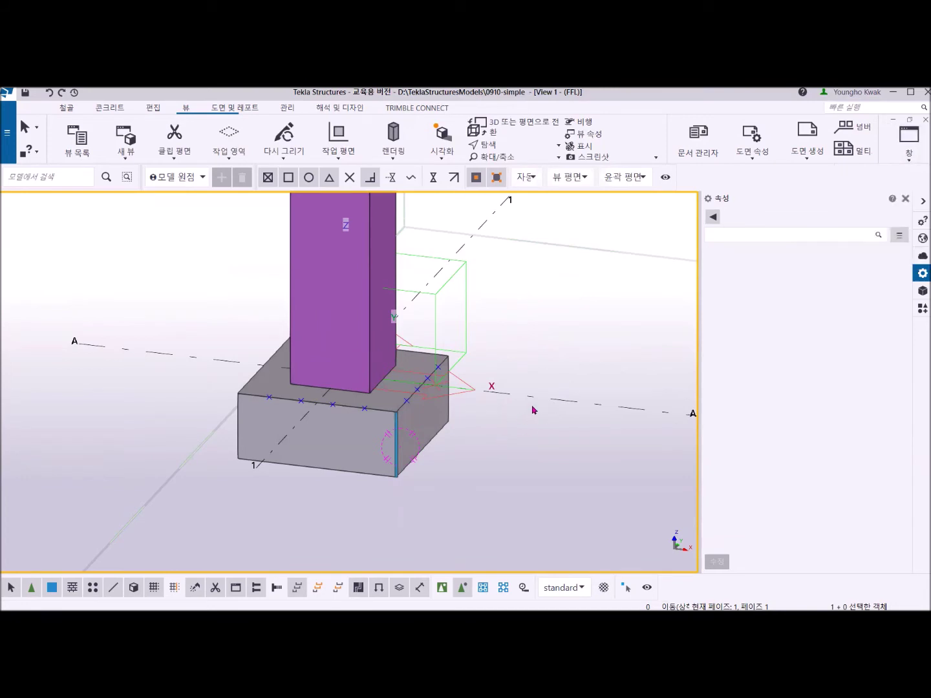
left_click(909, 150)
left_click(886, 224)
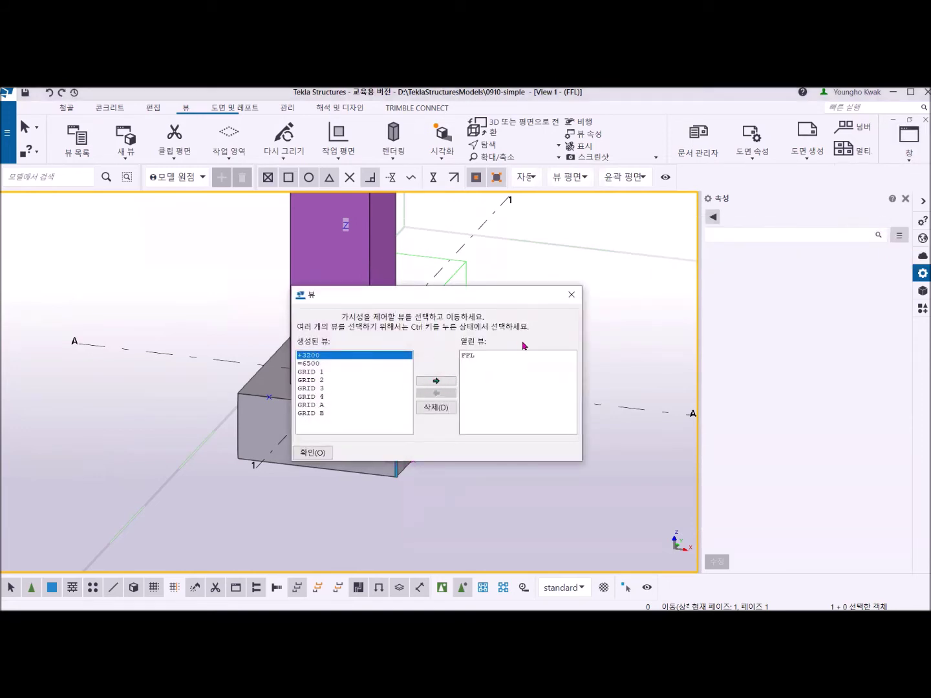
left_click(572, 295)
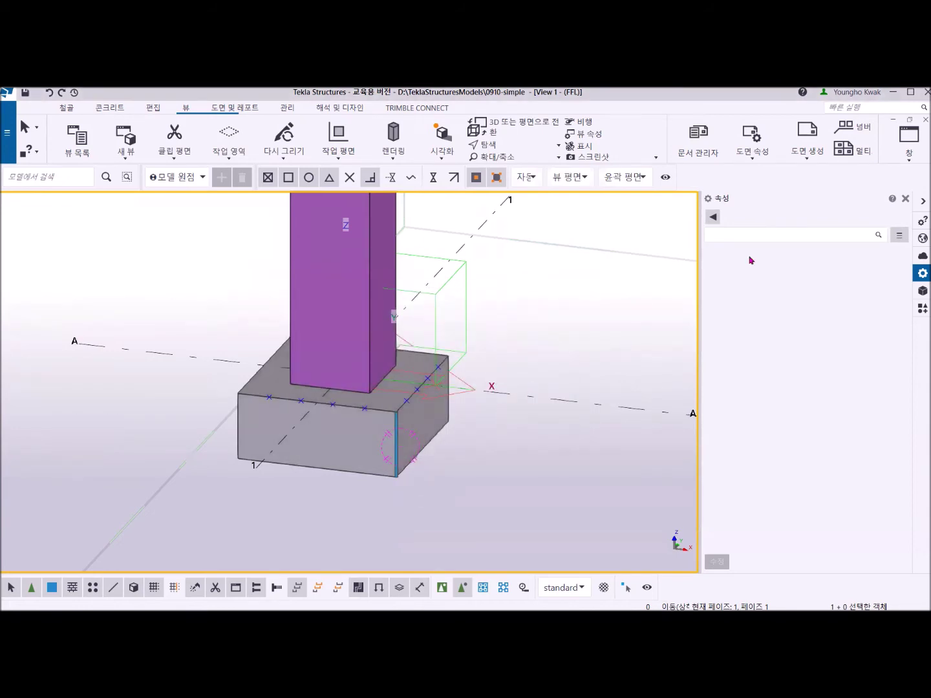
Load the standard view properties and apply them to the 3D view, then close the view properties.
double_click(515, 335)
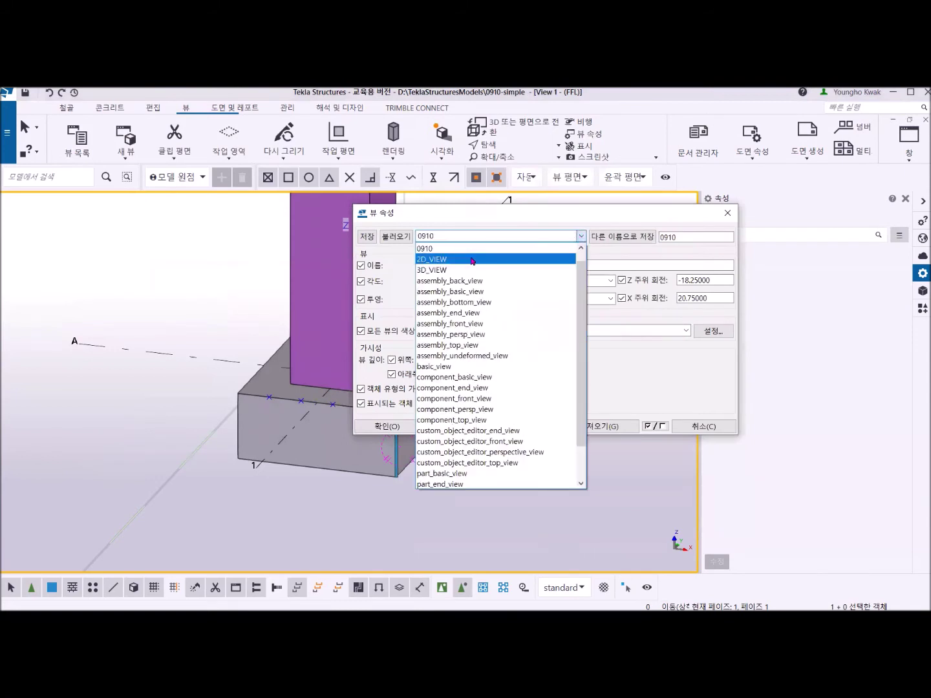
scroll(549, 403, "up", 1)
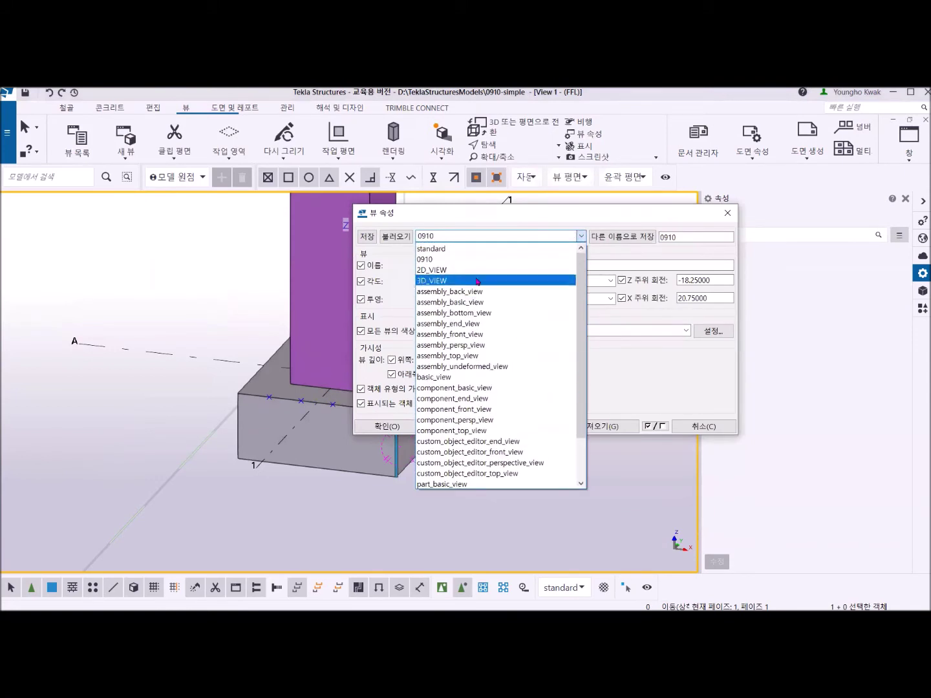
left_click(448, 248)
left_click(397, 236)
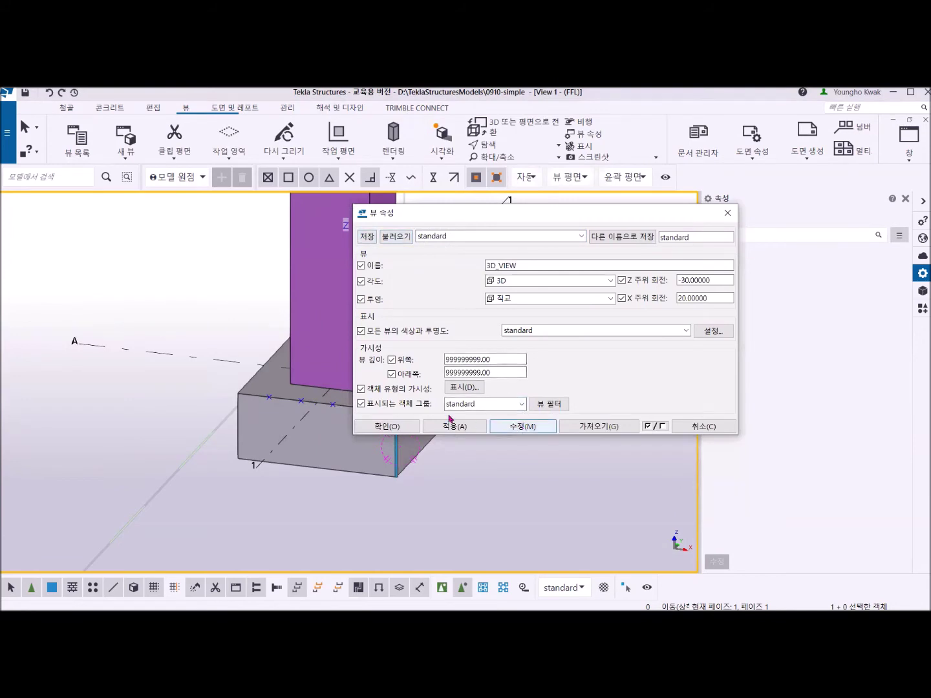
left_click(517, 427)
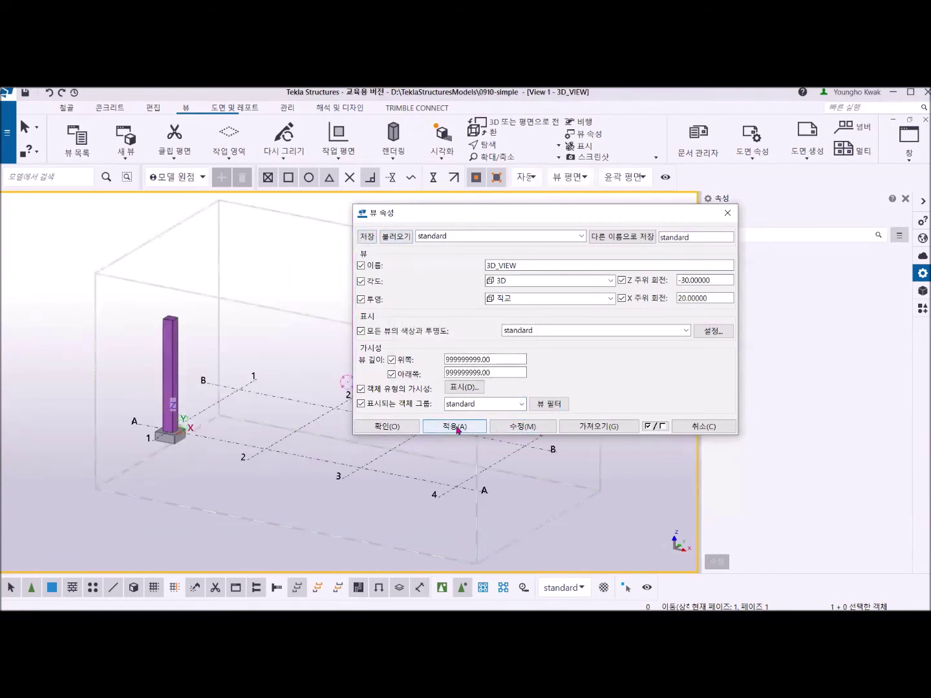
left_click(387, 427)
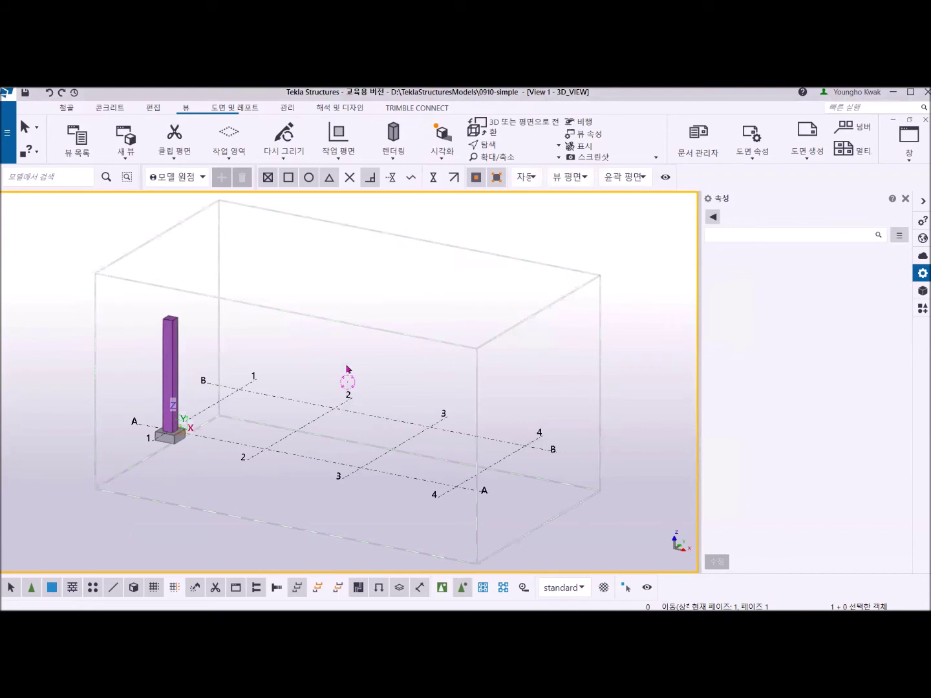
Turn on visibility of rebars for model and components and of points for the model in the 3D view's display settings.
middle_click_drag(171, 393, 282, 372)
scroll(280, 416, "up", 6)
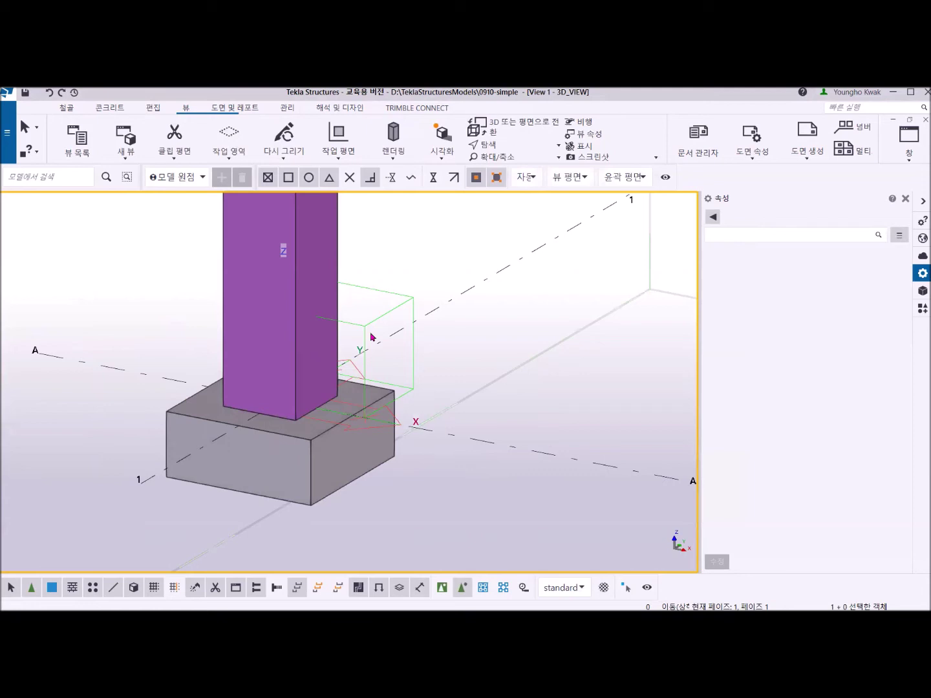
double_click(555, 411)
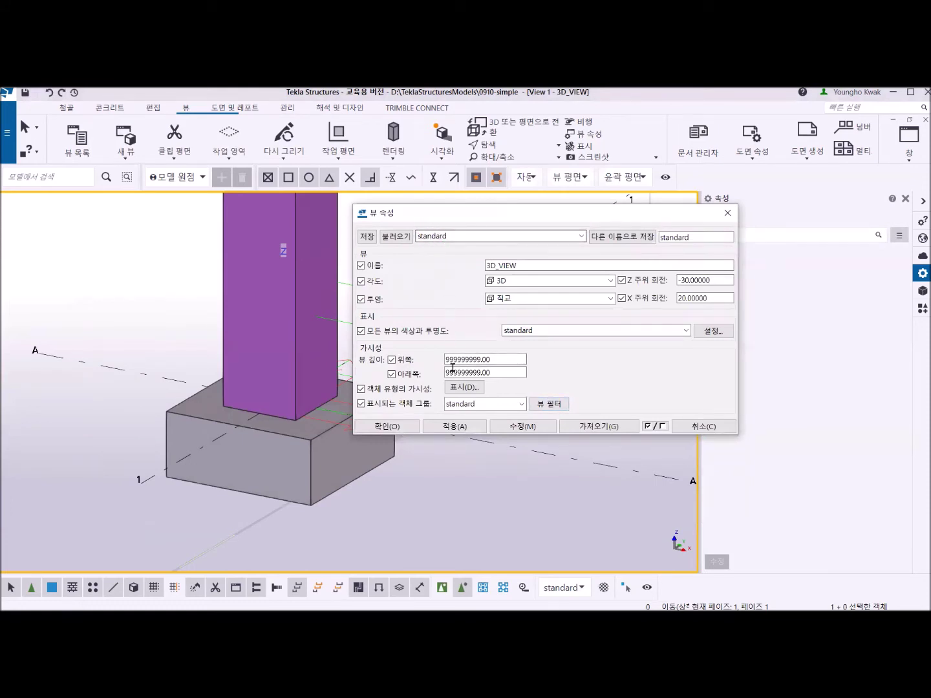
left_click(462, 388)
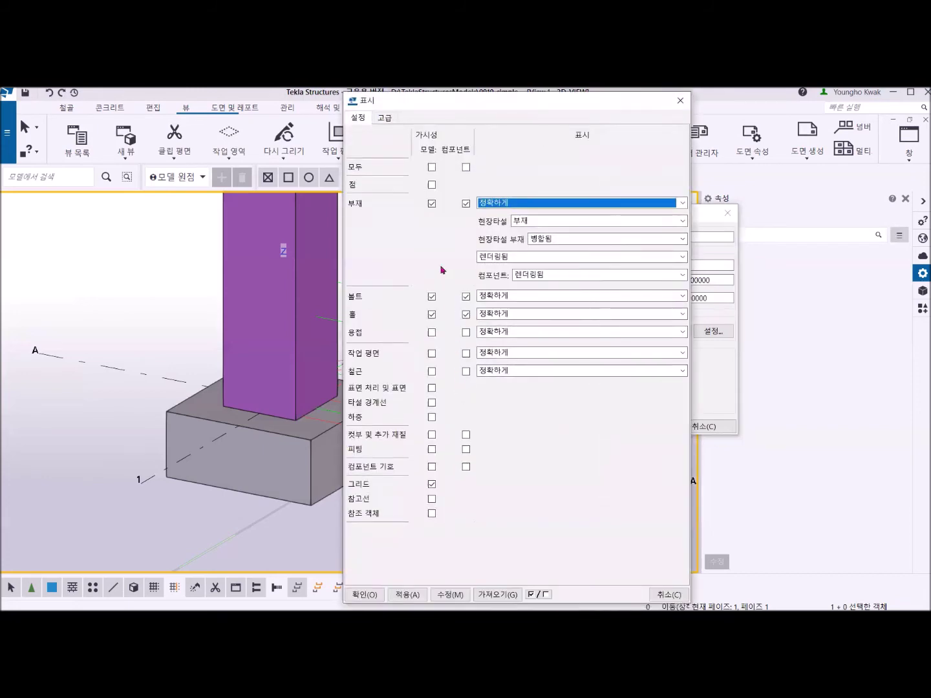
left_click(431, 372)
left_click(466, 372)
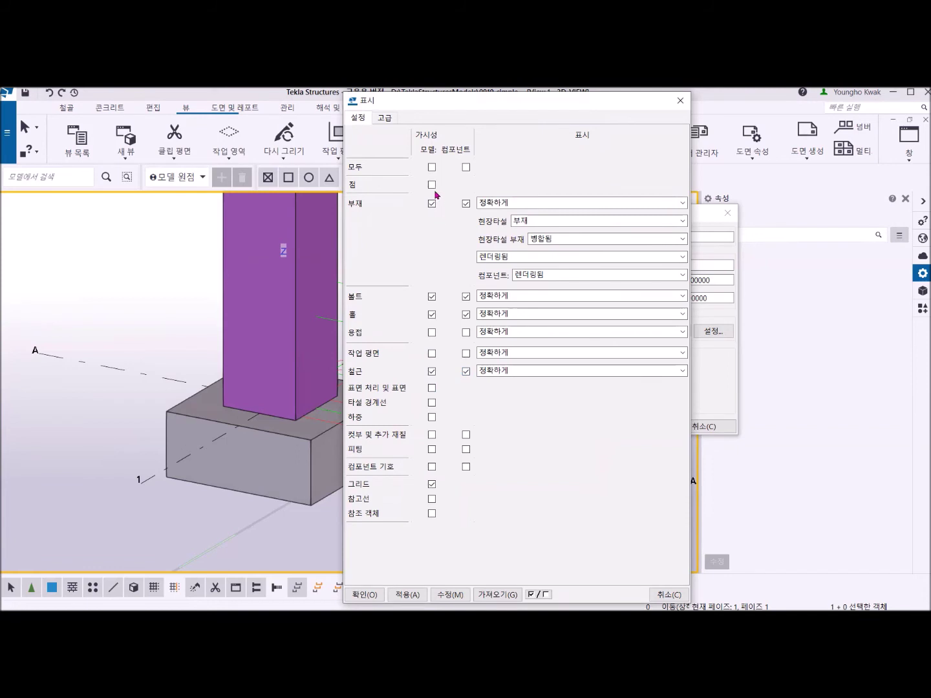
left_click(432, 184)
left_click(407, 595)
left_click(363, 596)
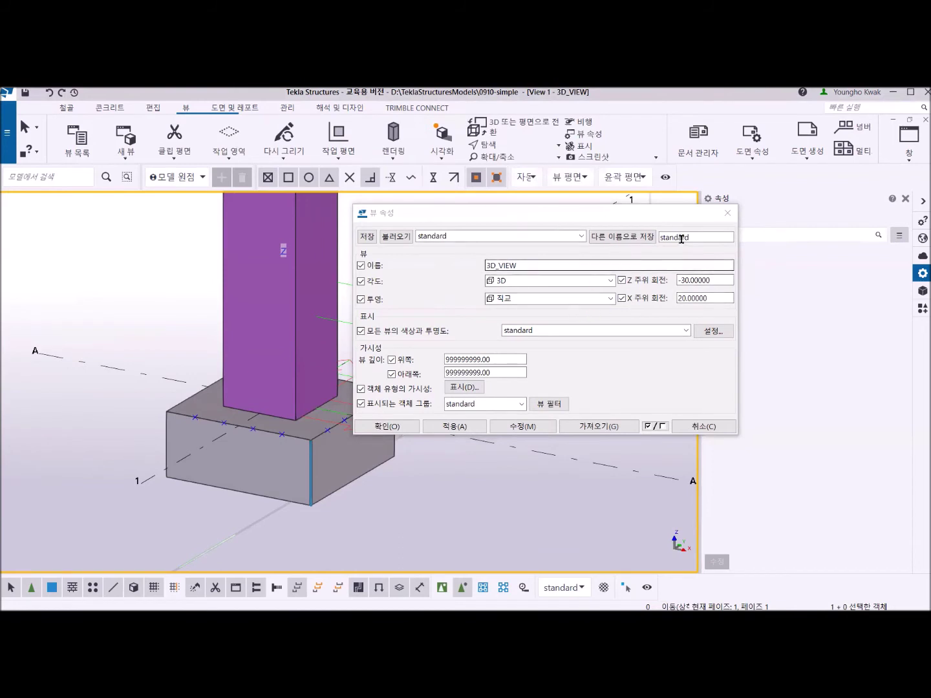
Save the 3D view's properties as a new settings file named 0910-3d and close the view properties.
left_click_drag(689, 237, 648, 237)
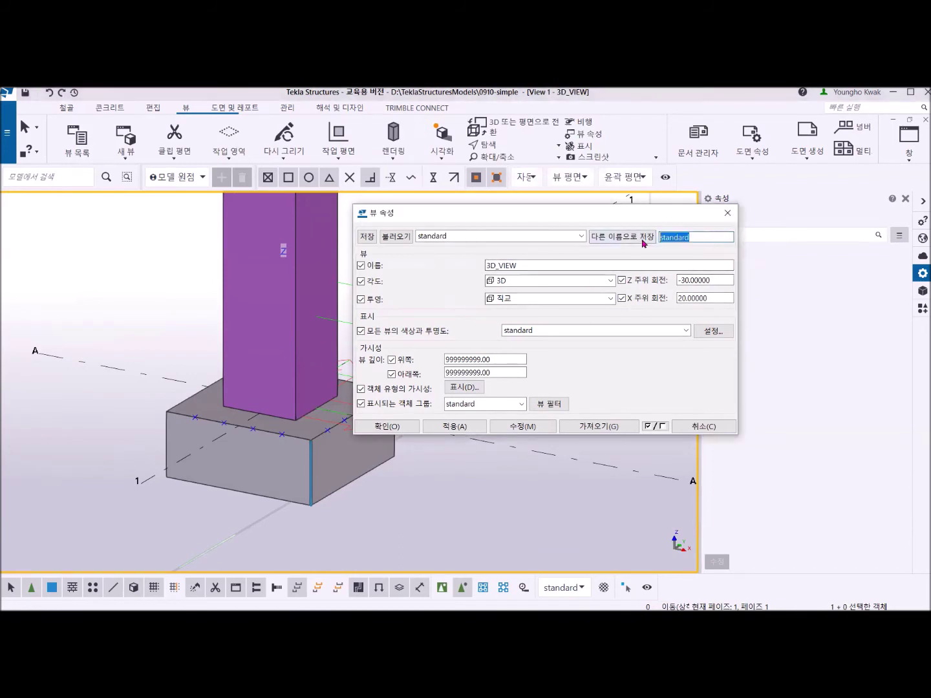
type("0910-3d")
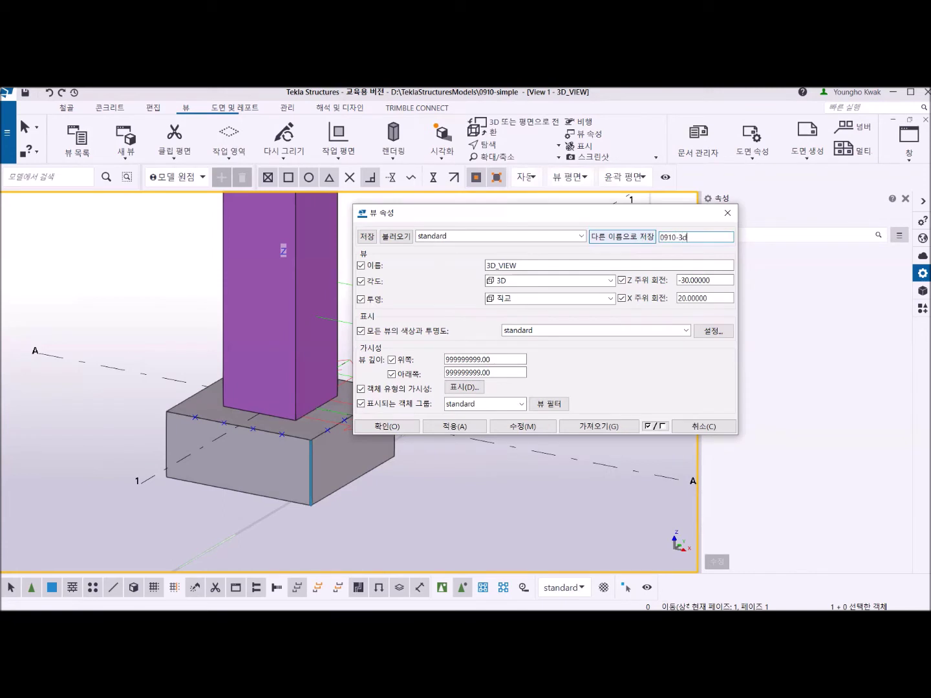
left_click(621, 236)
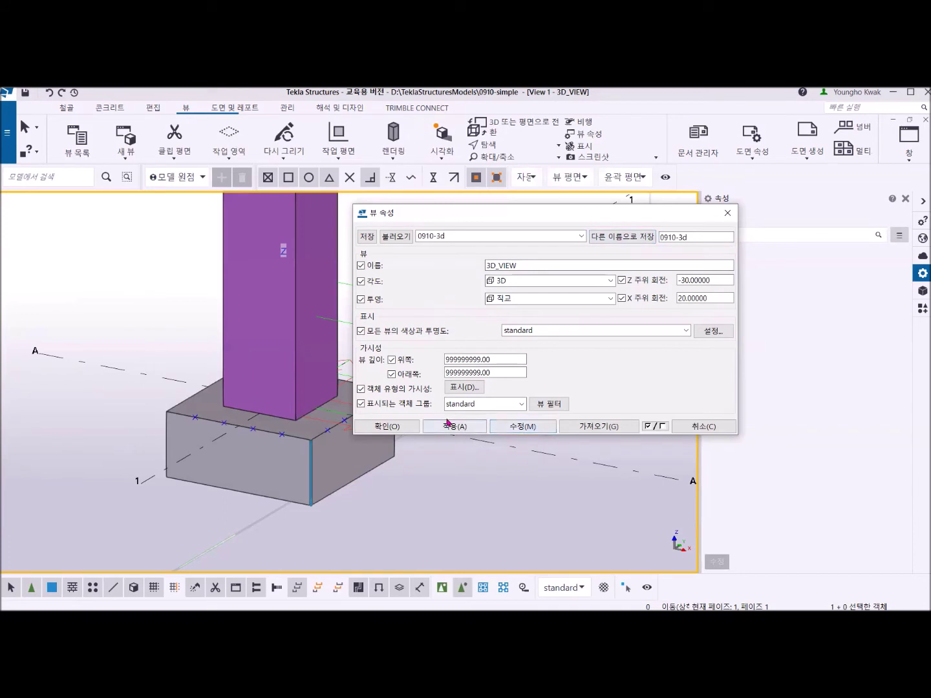
left_click(383, 426)
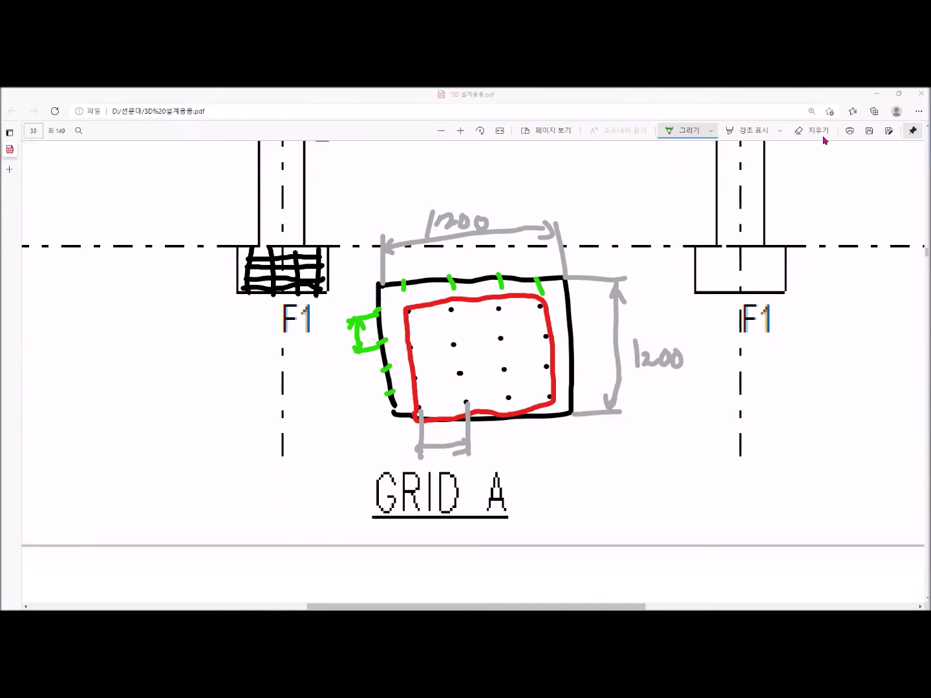
In the PDF drawing, erase the footing plan sketch and draw two black square tie outlines with hooked ends at the lower-right corner.
left_click_drag(569, 299, 517, 251)
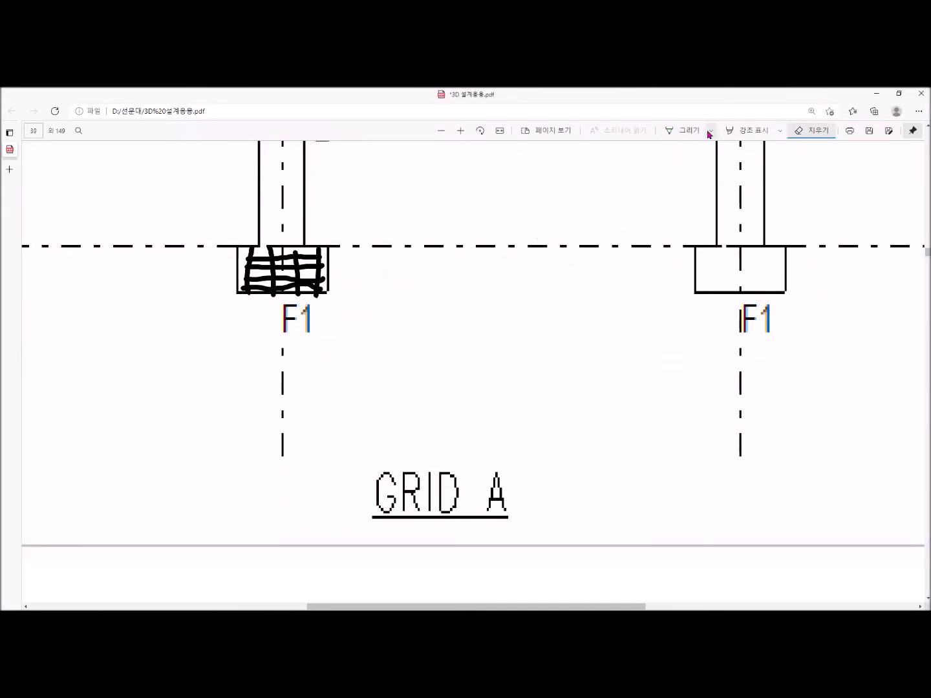
left_click(709, 134)
left_click(605, 168)
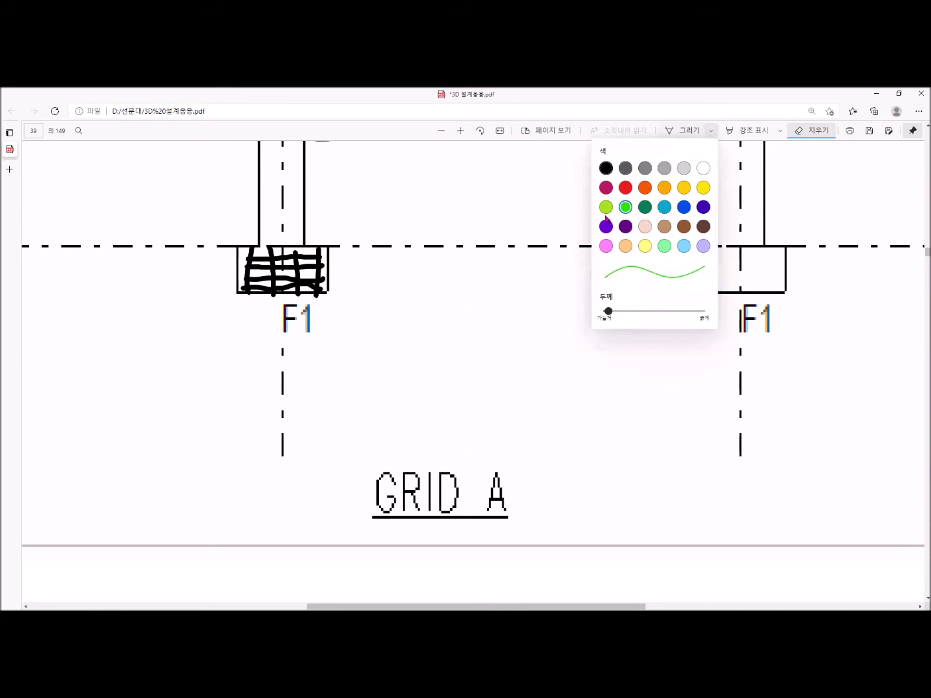
mouse_move(504, 347)
left_mouse_down()
mouse_move(544, 376)
mouse_move(538, 385)
mouse_move(422, 370)
mouse_move(433, 271)
mouse_move(521, 265)
mouse_move(565, 277)
mouse_move(564, 353)
mouse_move(555, 375)
mouse_move(508, 343)
left_mouse_up()
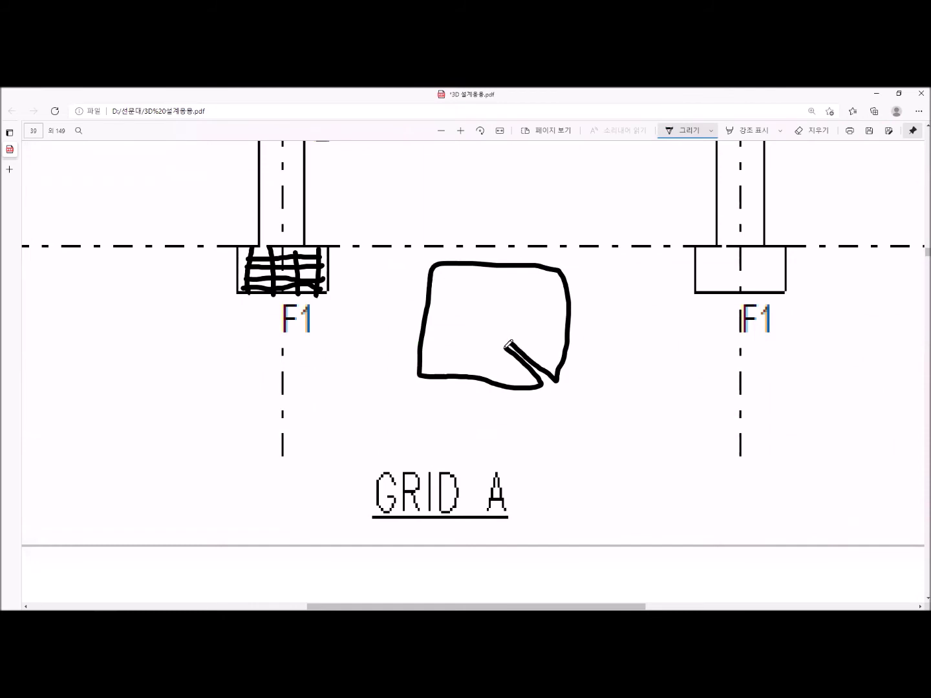
mouse_move(649, 418)
left_mouse_down()
mouse_move(672, 439)
mouse_move(589, 439)
mouse_move(581, 349)
mouse_move(690, 352)
mouse_move(695, 434)
mouse_move(659, 413)
left_mouse_up()
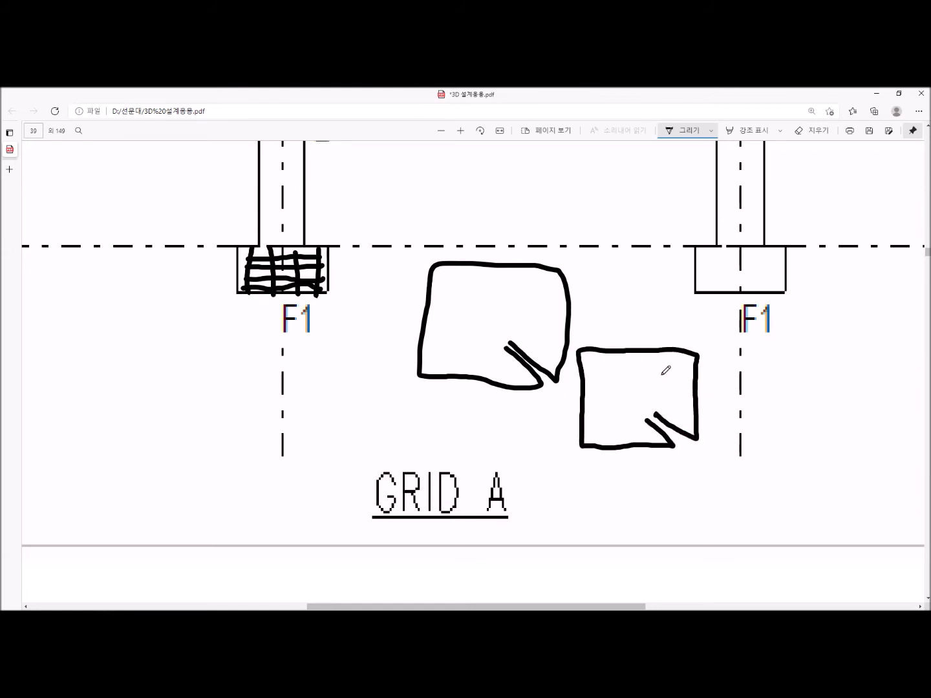
Mark the corners and hook ends of the smaller tie outline with red dots.
left_click(710, 132)
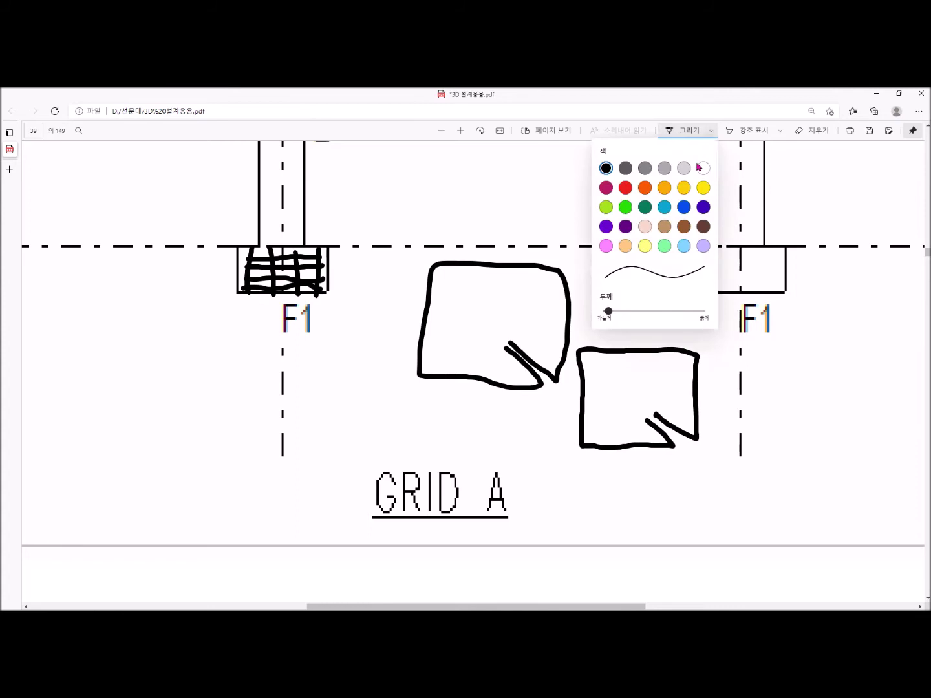
left_click(625, 188)
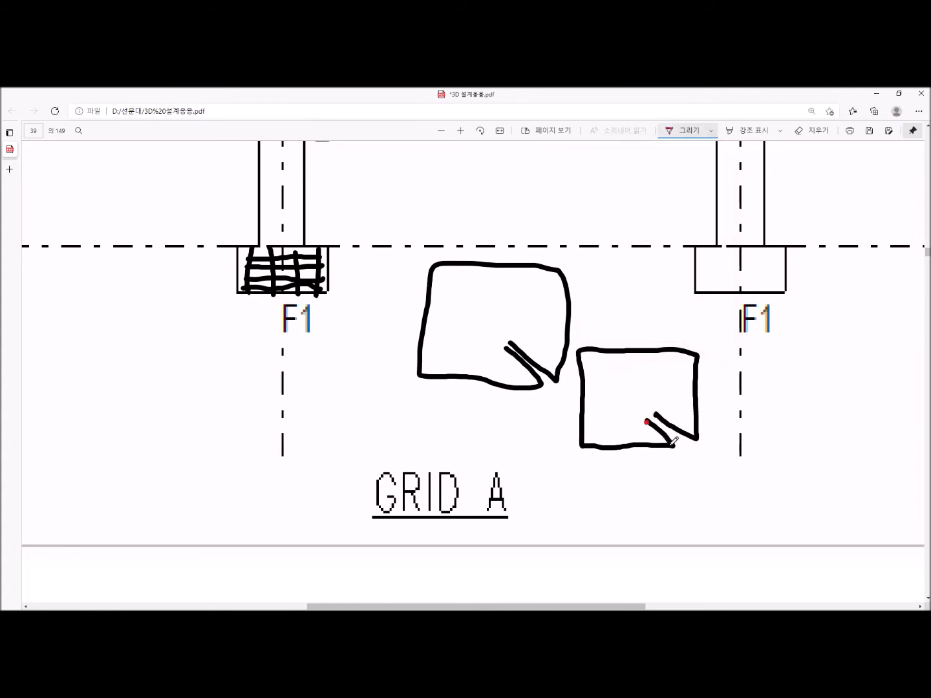
left_click_drag(671, 445, 583, 449)
mouse_move(579, 352)
left_mouse_down()
mouse_move(698, 351)
mouse_move(695, 439)
left_mouse_up()
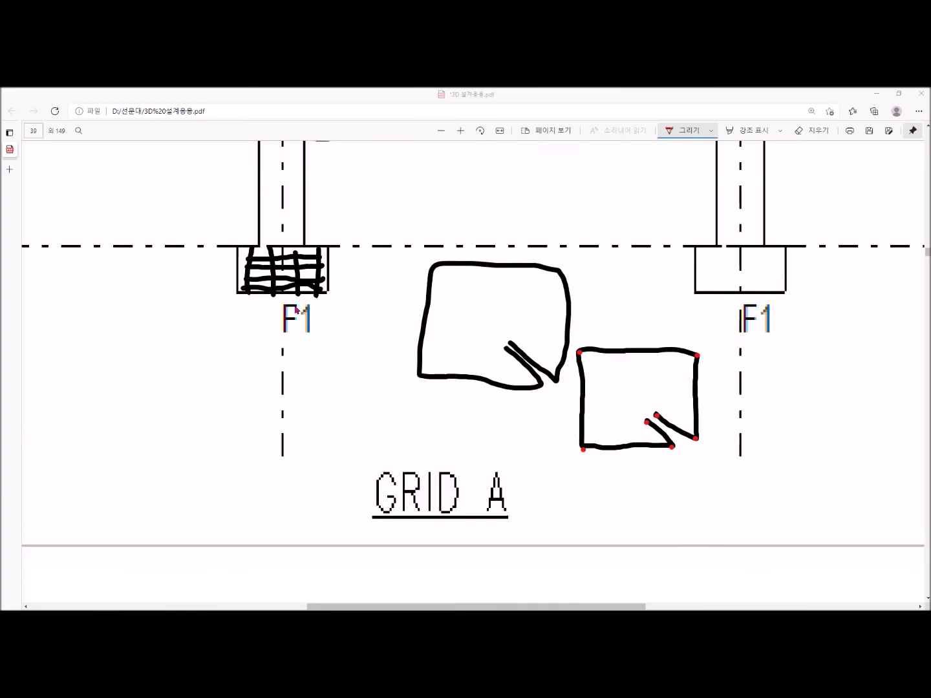
Switch to Tekla Structures and model a single rebar tie around the footing's four corner bars, with both ends returning diagonally to an inner bar.
key("alt+Tab")
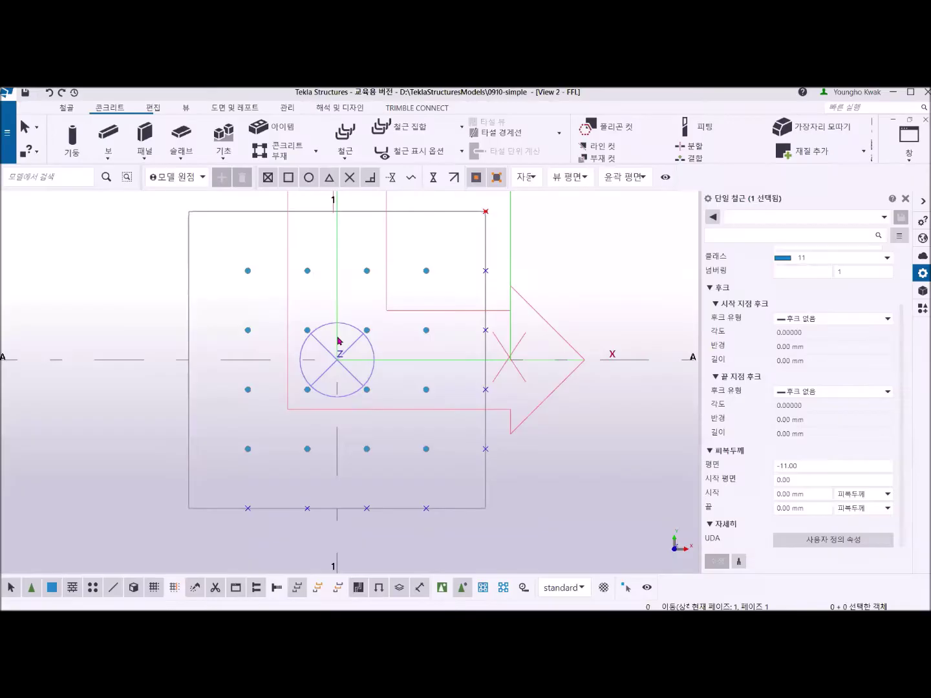
left_click(346, 161)
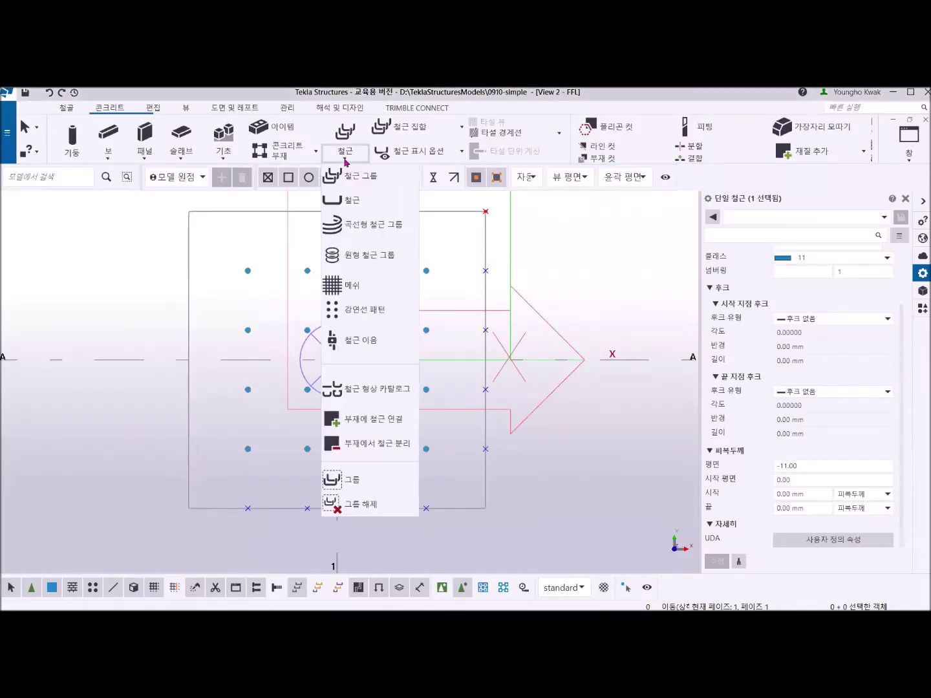
left_click(351, 201)
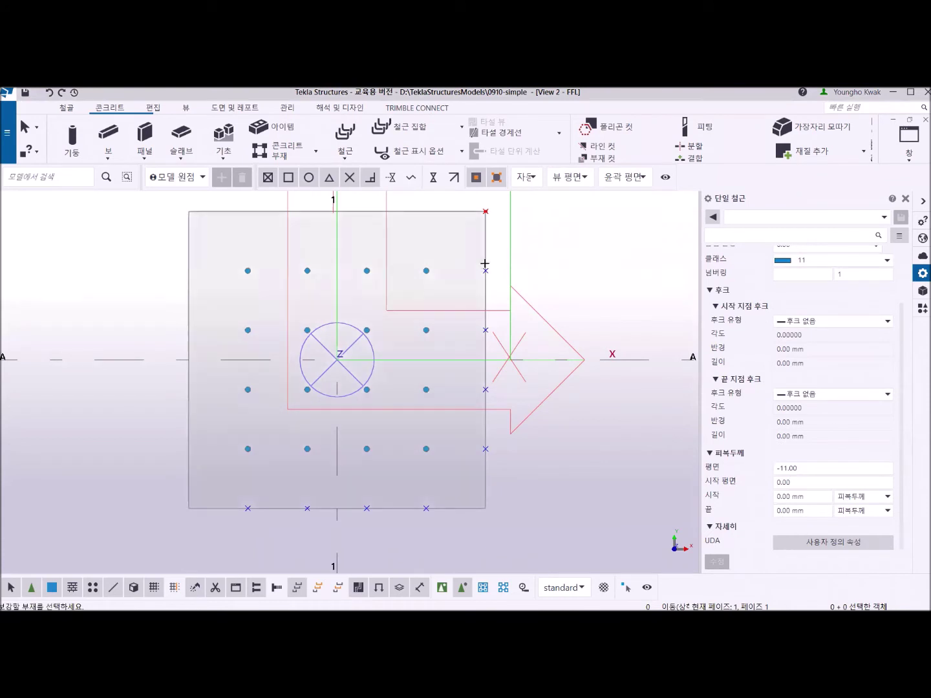
left_click(486, 252)
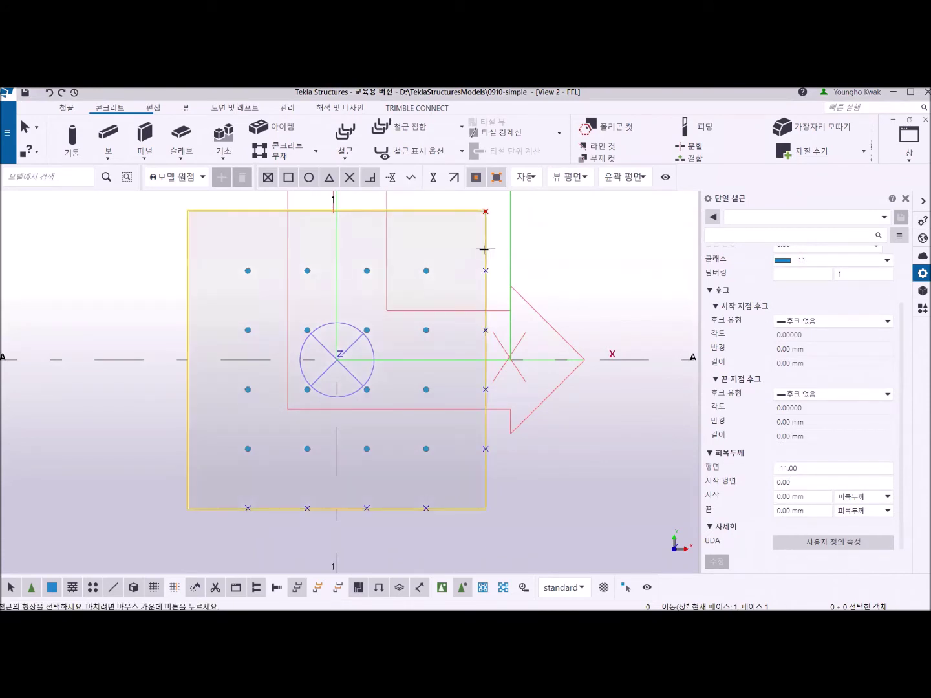
left_click(366, 390)
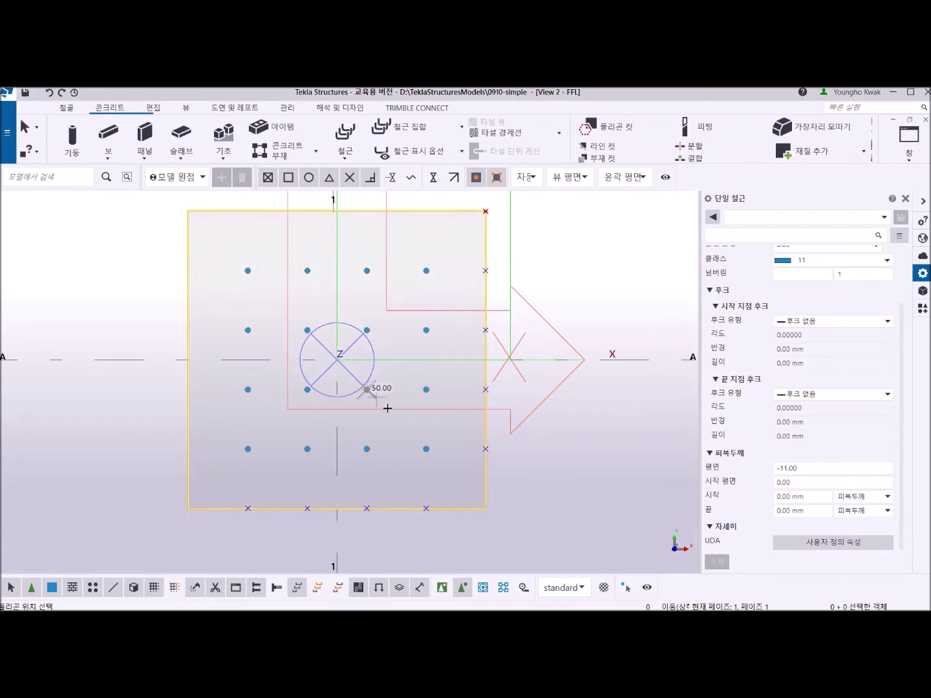
left_click(426, 449)
left_click(247, 449)
left_click(248, 271)
left_click(426, 271)
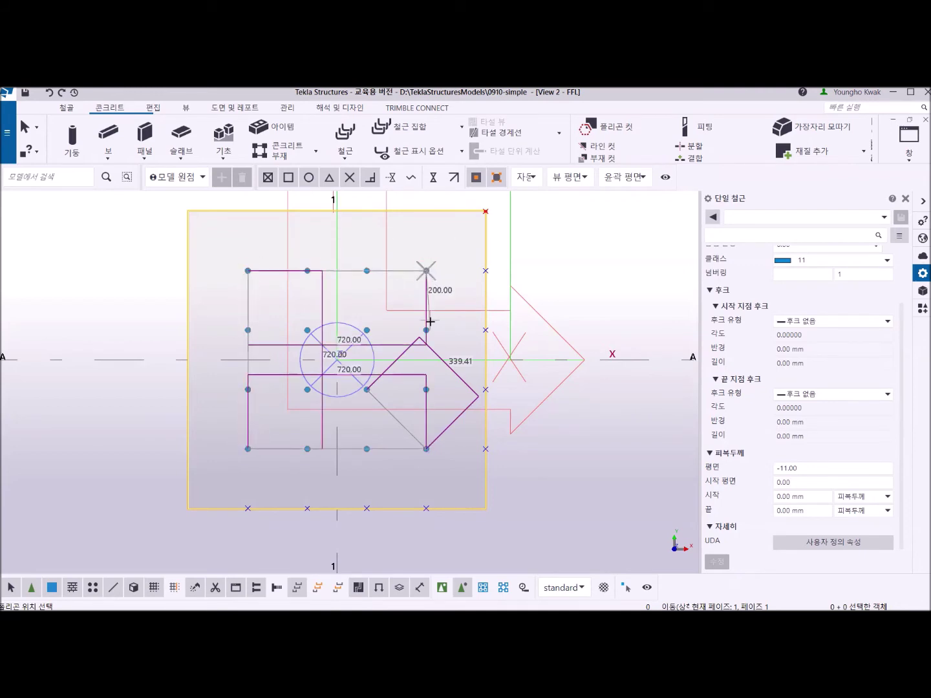
left_click(426, 448)
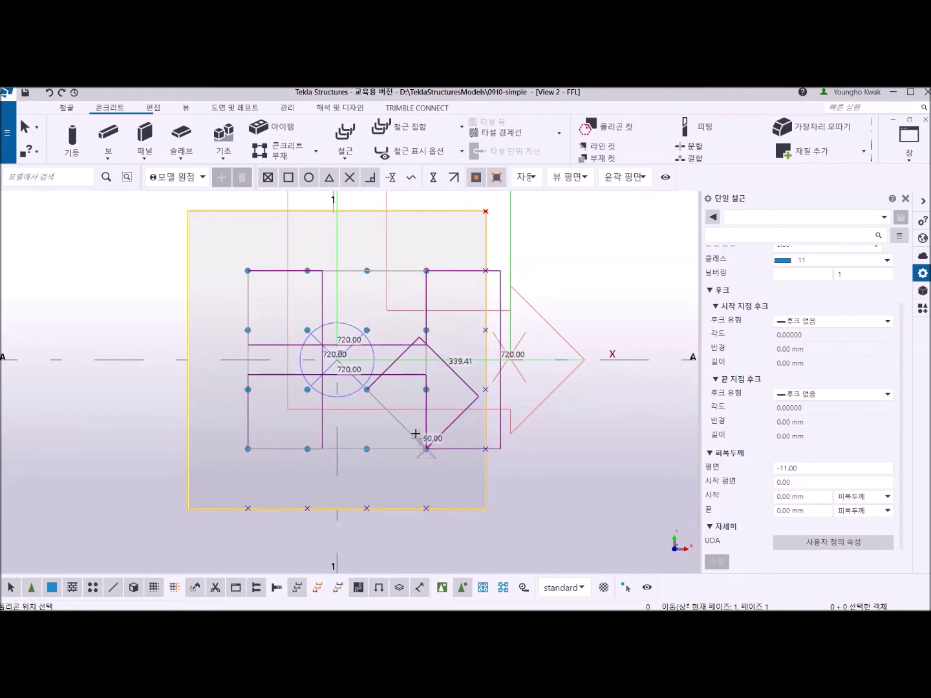
left_click(367, 390)
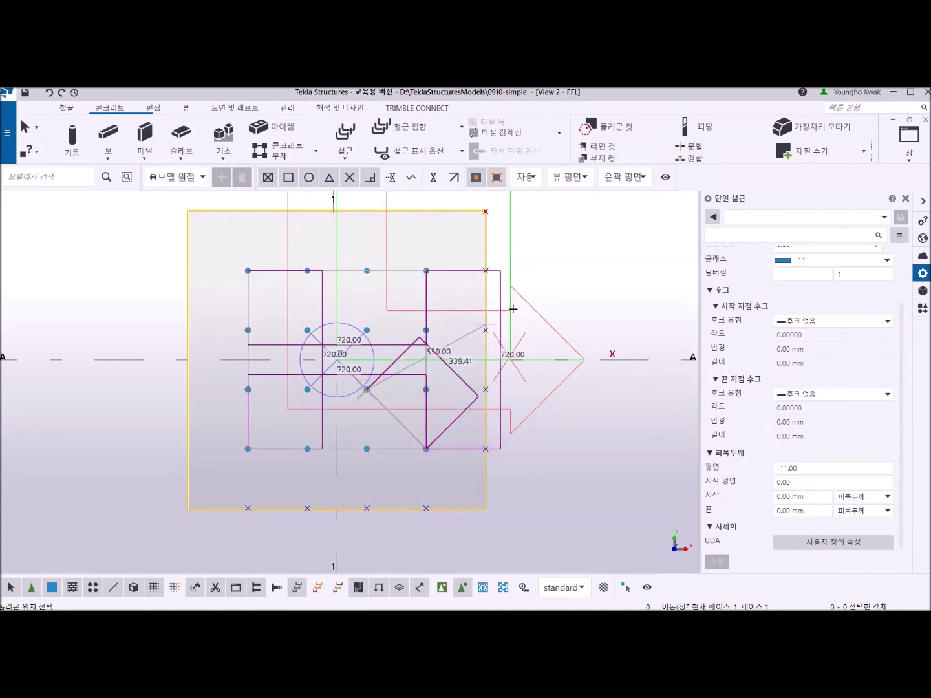
middle_click(565, 271)
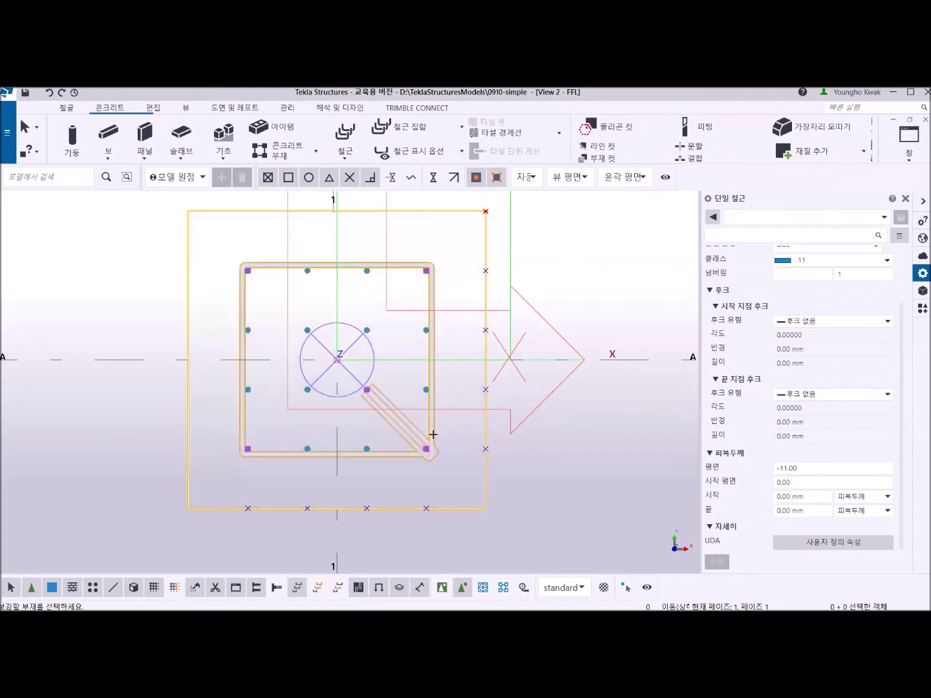
scroll(427, 438, "up", 2)
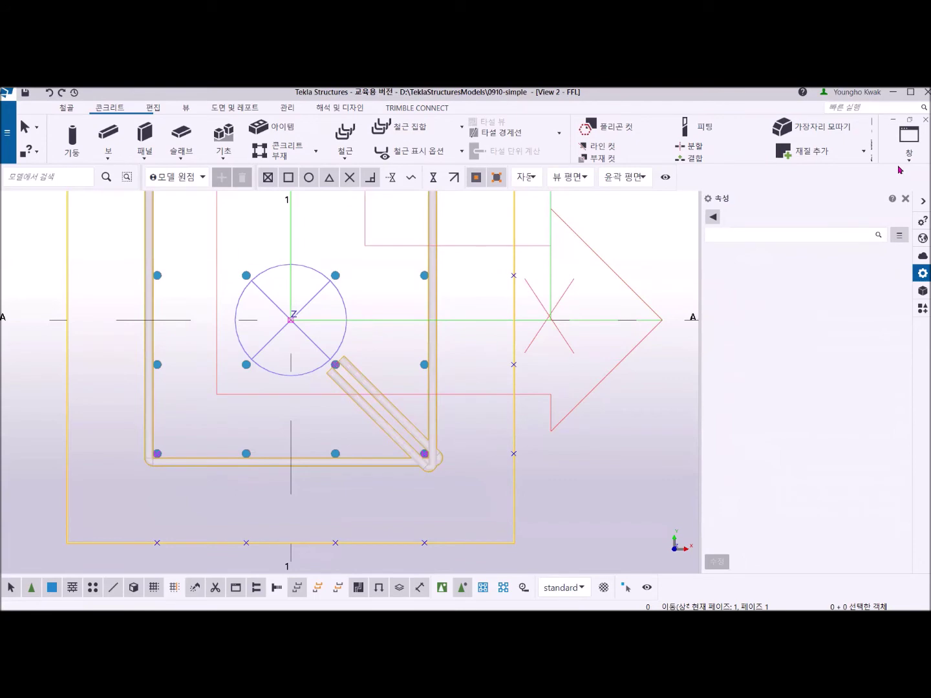
In the 3D view, move the tie down from the footing's top corner to the first point on its vertical edge.
left_click(910, 144)
left_click(887, 242)
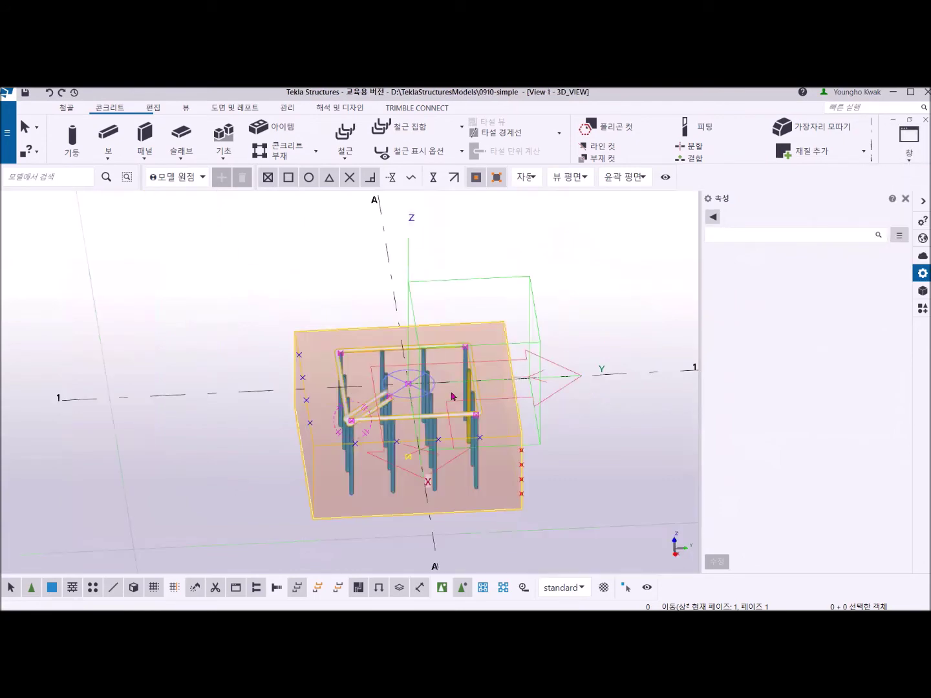
scroll(414, 398, "up", 2)
middle_click_drag(359, 447, 465, 426, "ctrl")
scroll(452, 414, "up", 2)
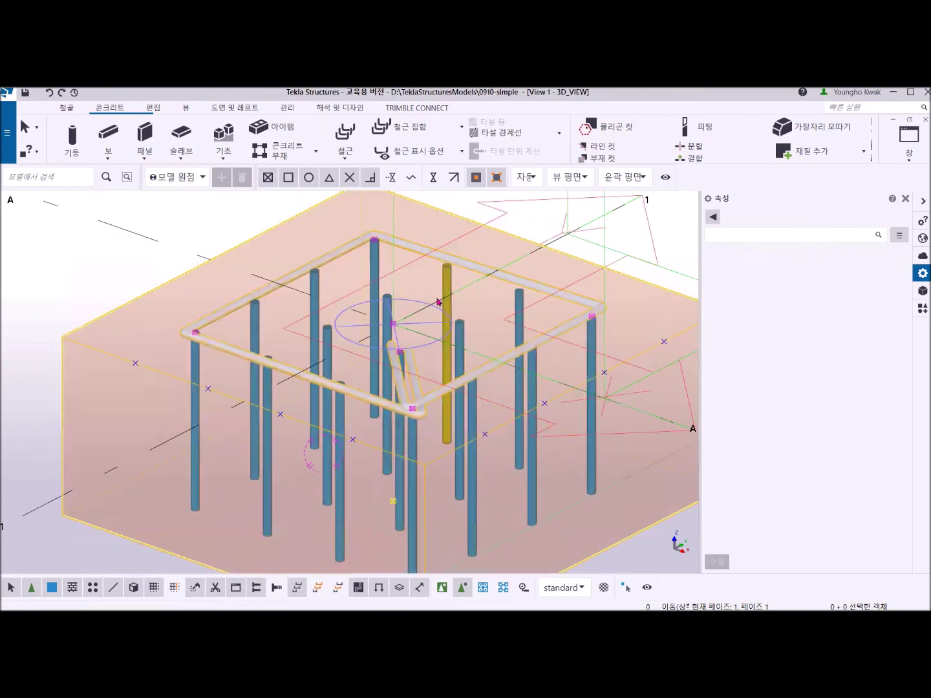
middle_click_drag(442, 400, 360, 356)
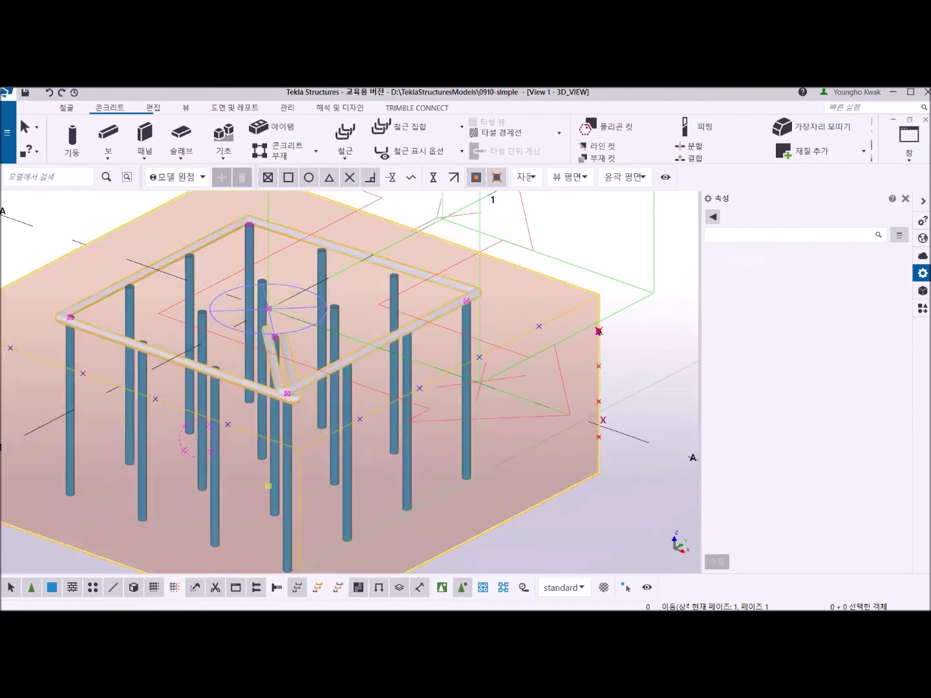
left_click(467, 301)
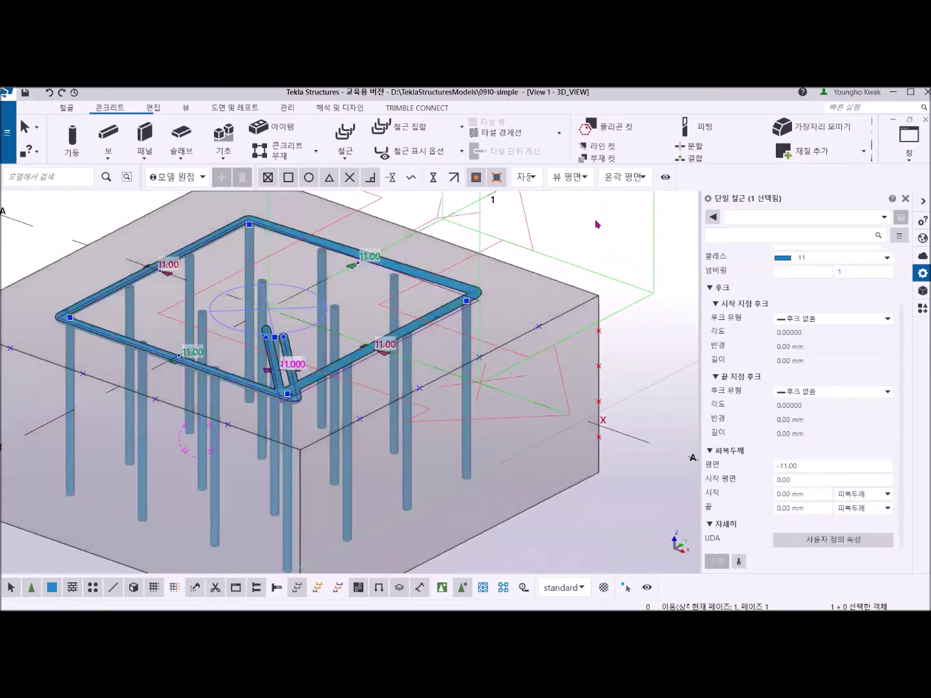
right_click(589, 212)
left_click(622, 292)
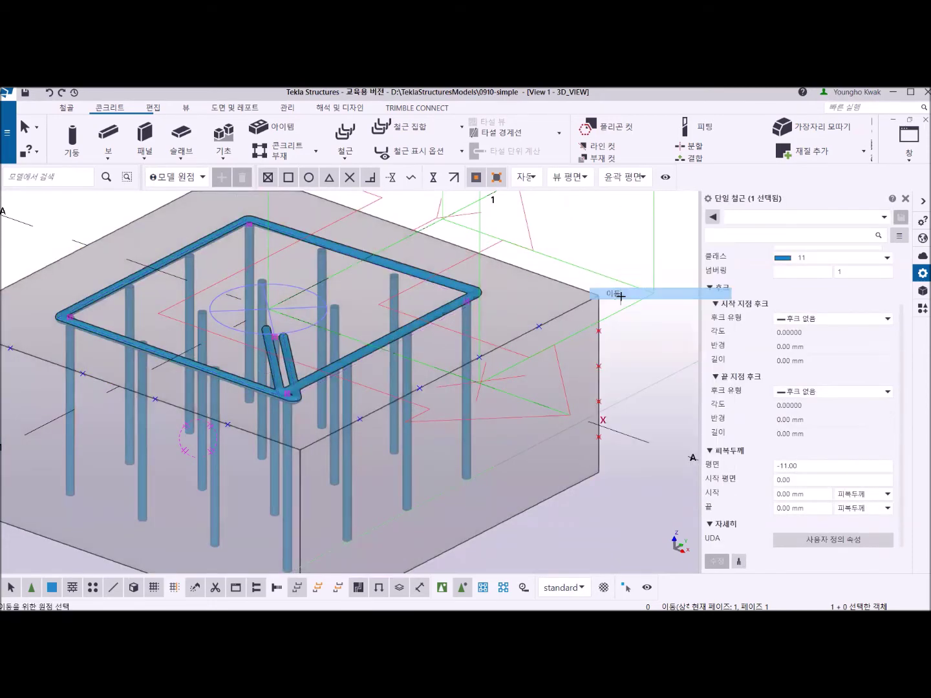
left_click(598, 295)
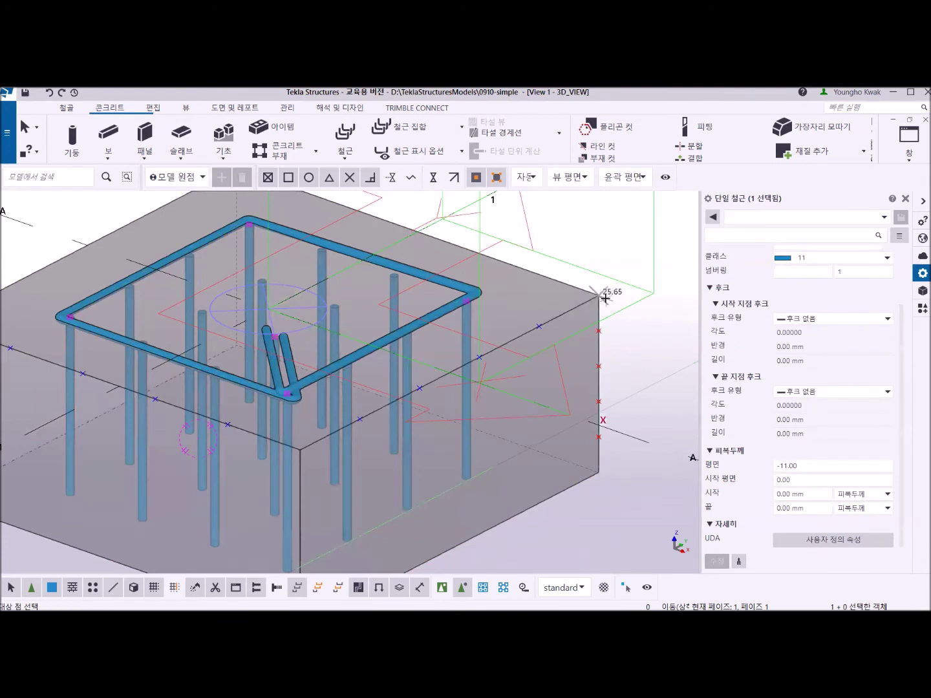
left_click(601, 330)
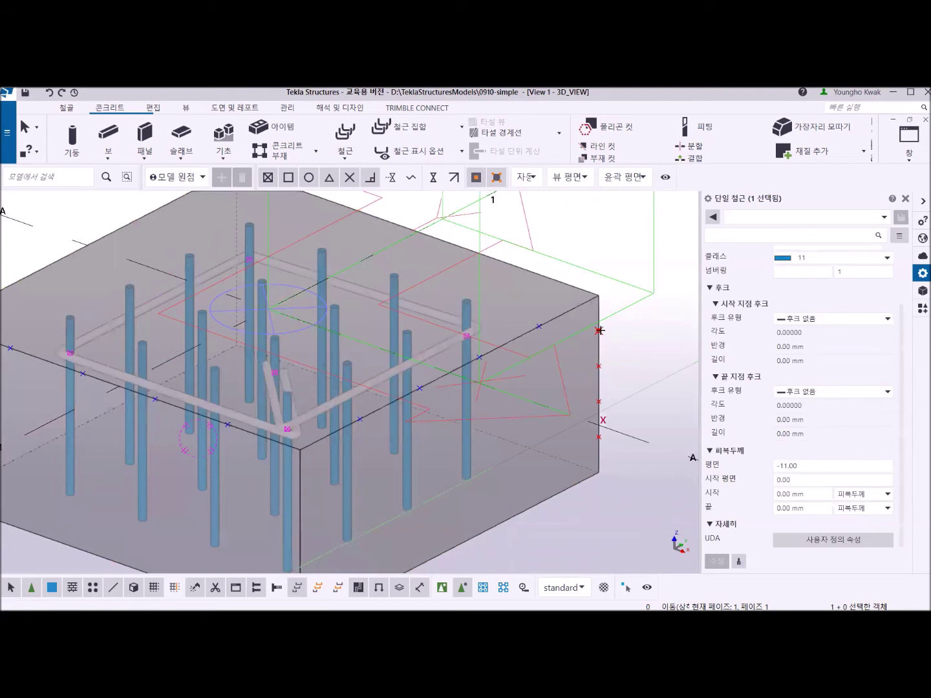
Copy the tie linearly downward with 3 copies at a dZ of -100 mm, taking the spacing from the edge points.
right_click(595, 218)
mouse_move(658, 288)
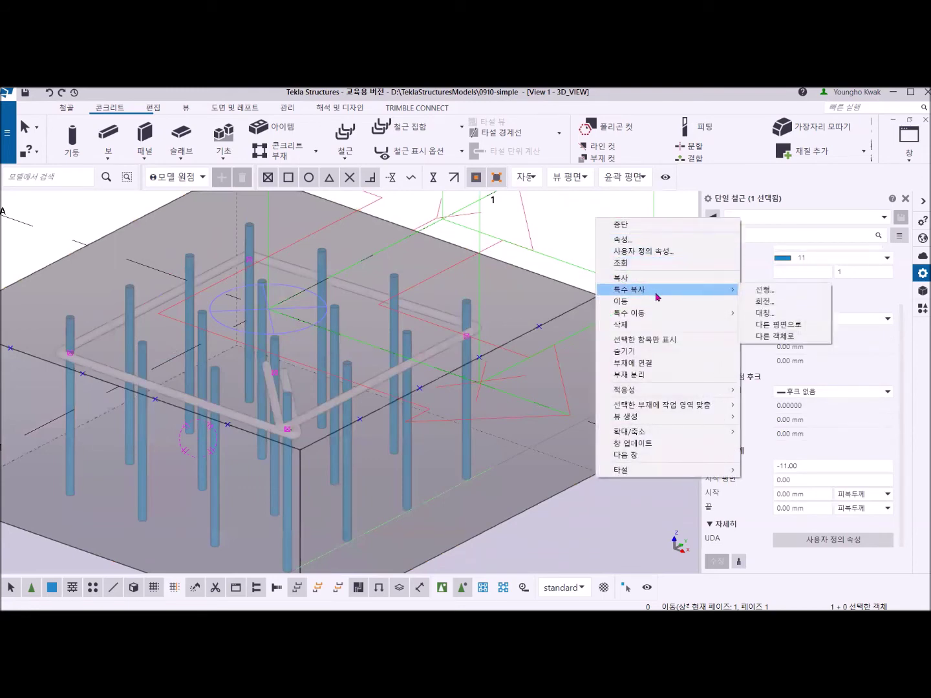
left_click(763, 290)
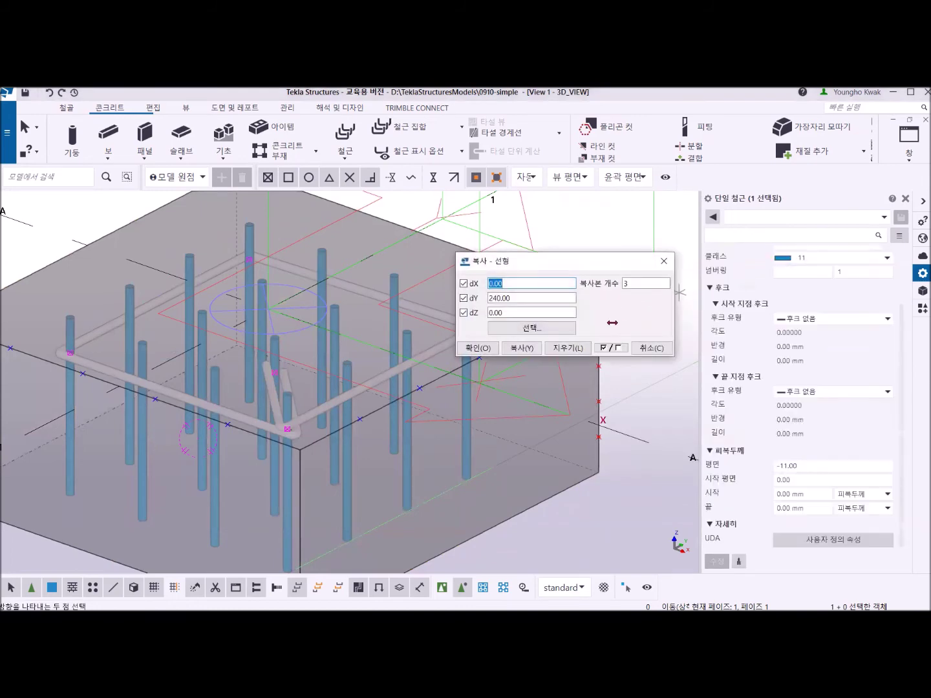
middle_click_drag(603, 355, 440, 350)
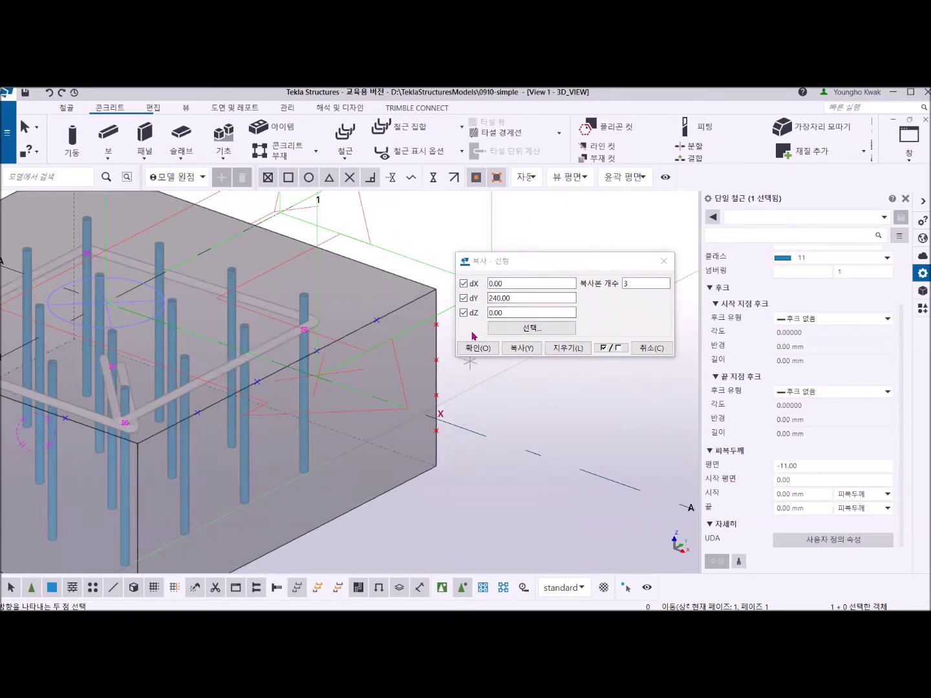
left_click(434, 322)
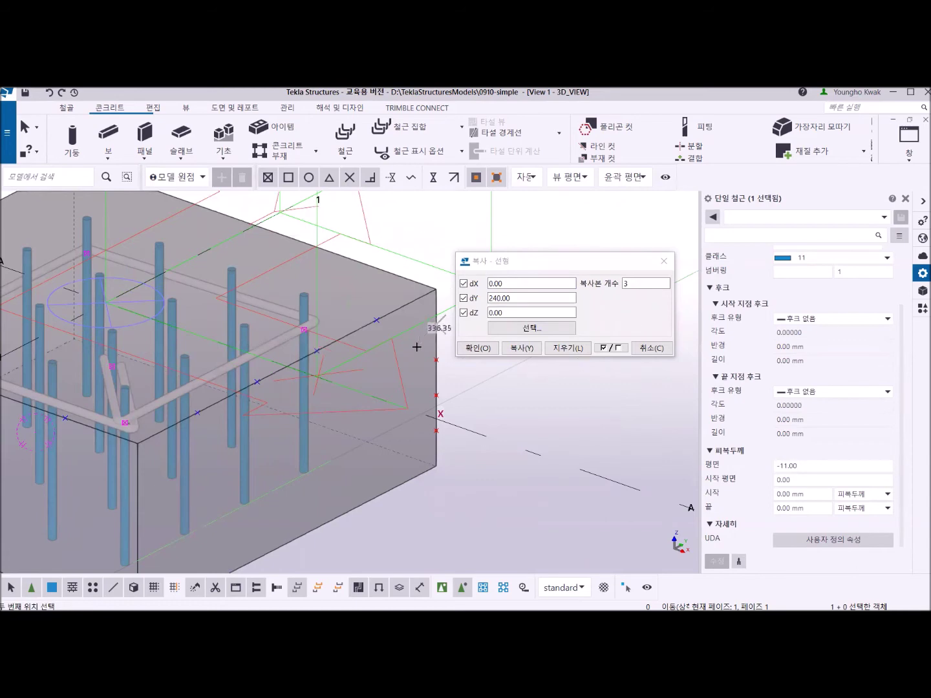
left_click(435, 360)
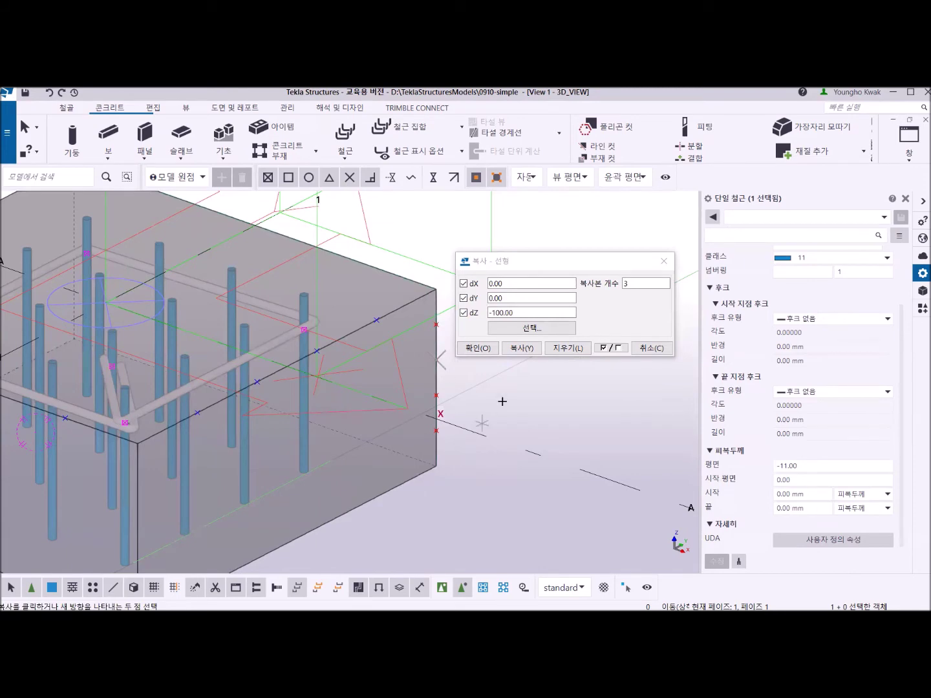
left_click(522, 349)
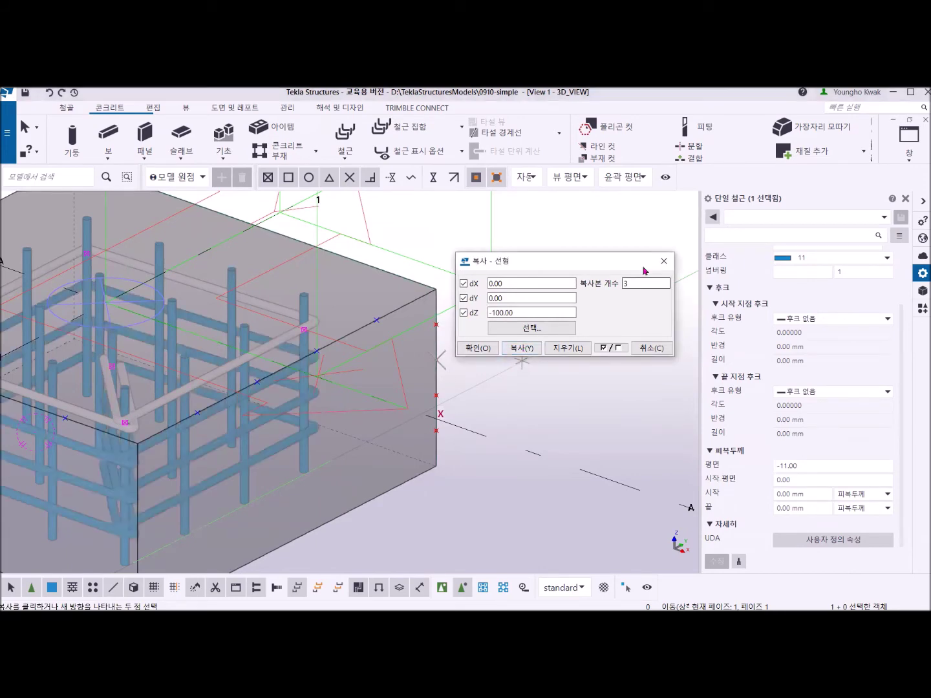
left_click(663, 261)
right_click(505, 233)
left_click(532, 242)
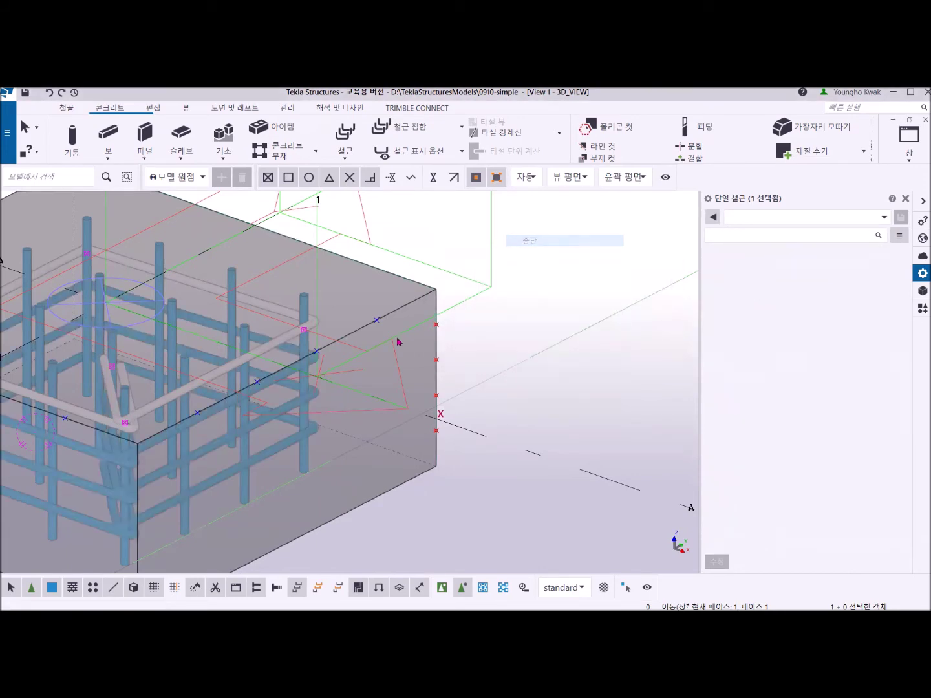
Select all the footing's rebars and run a clash check on them, closing the clash check manager when done.
scroll(399, 338, "down", 5)
middle_click_drag(398, 339, 626, 333)
scroll(559, 391, "up", 2)
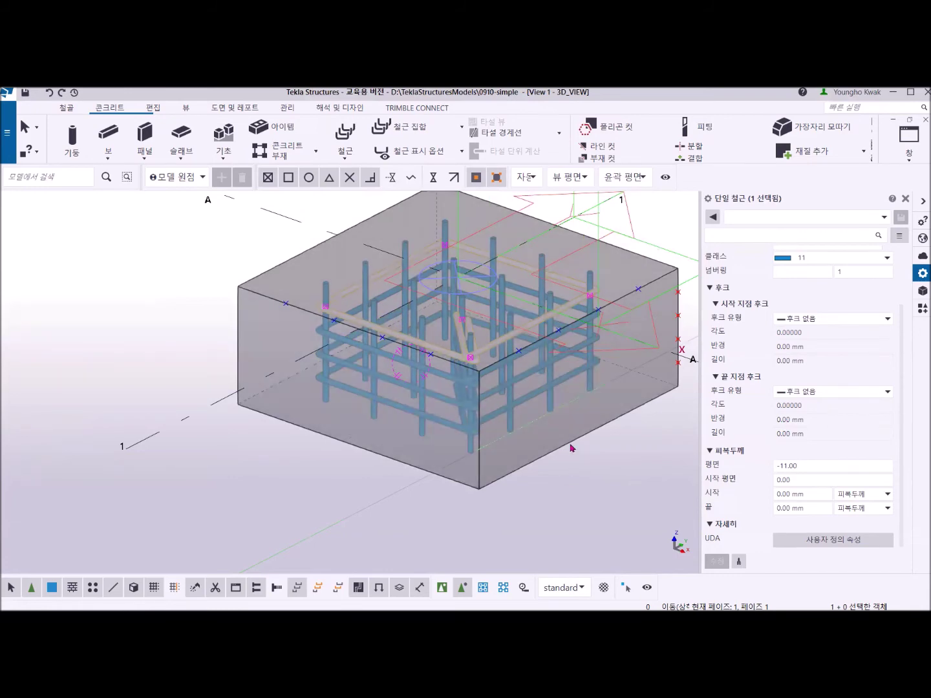
middle_click_drag(573, 448, 462, 513)
left_click_drag(166, 228, 542, 541)
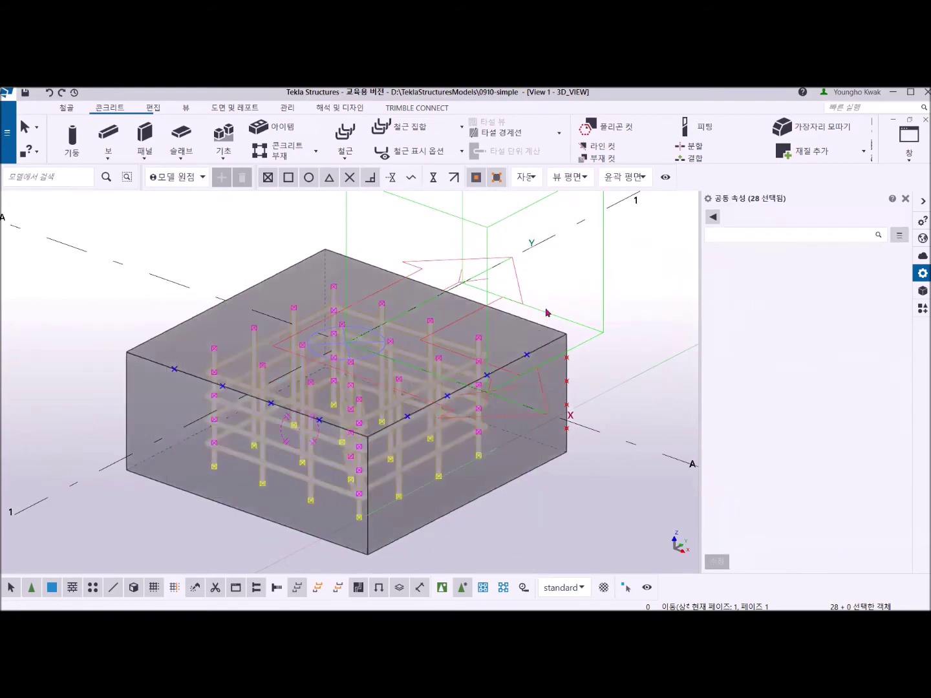
right_click(557, 275)
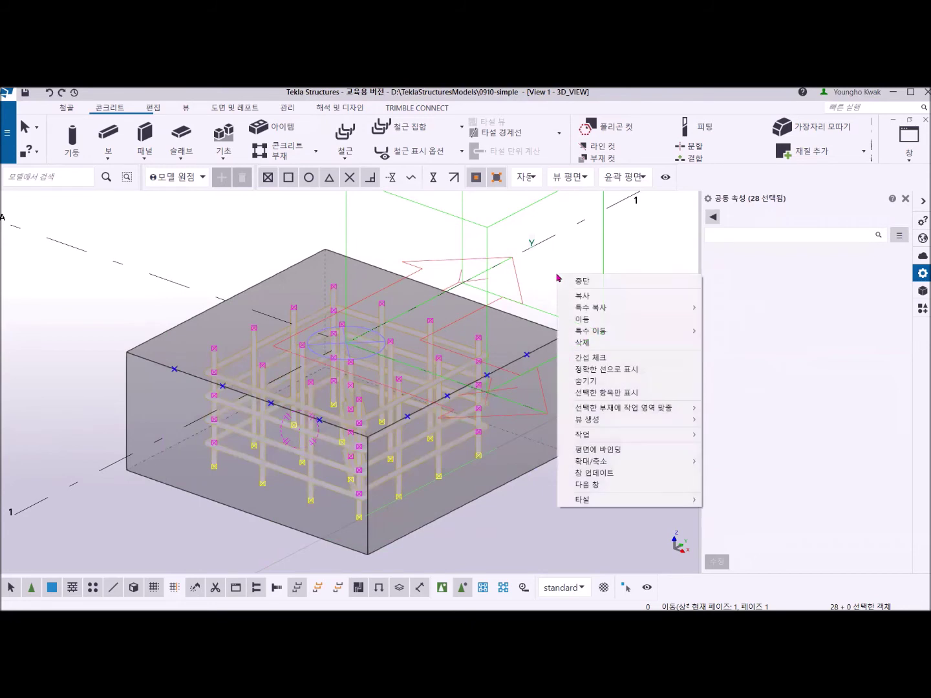
left_click(614, 359)
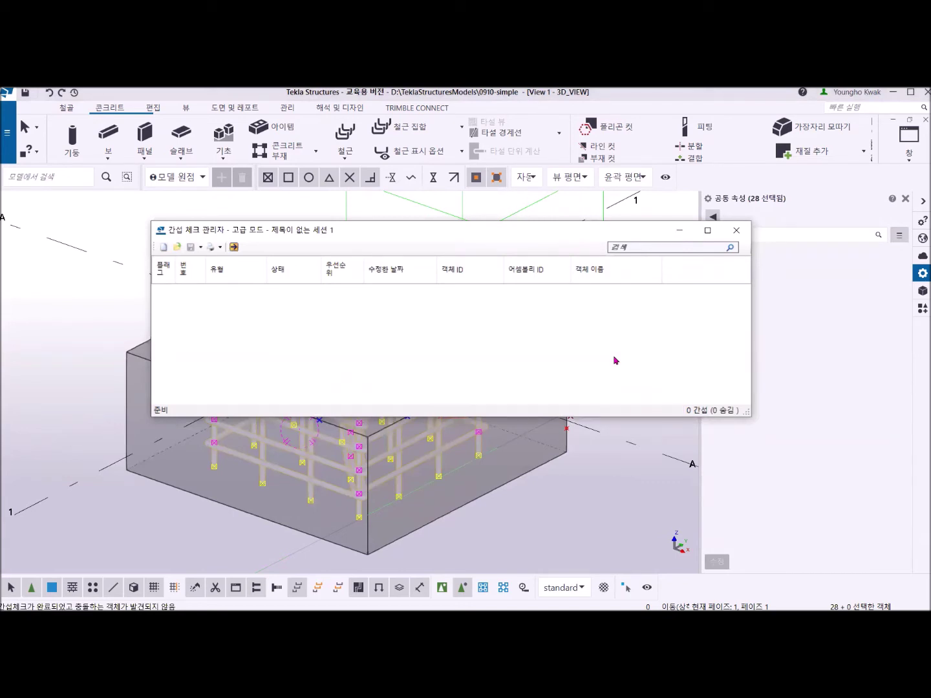
left_click(736, 231)
Check the size settings of the uppermost tie and of a vertical corner rebar in the footing.
scroll(466, 356, "up", 10)
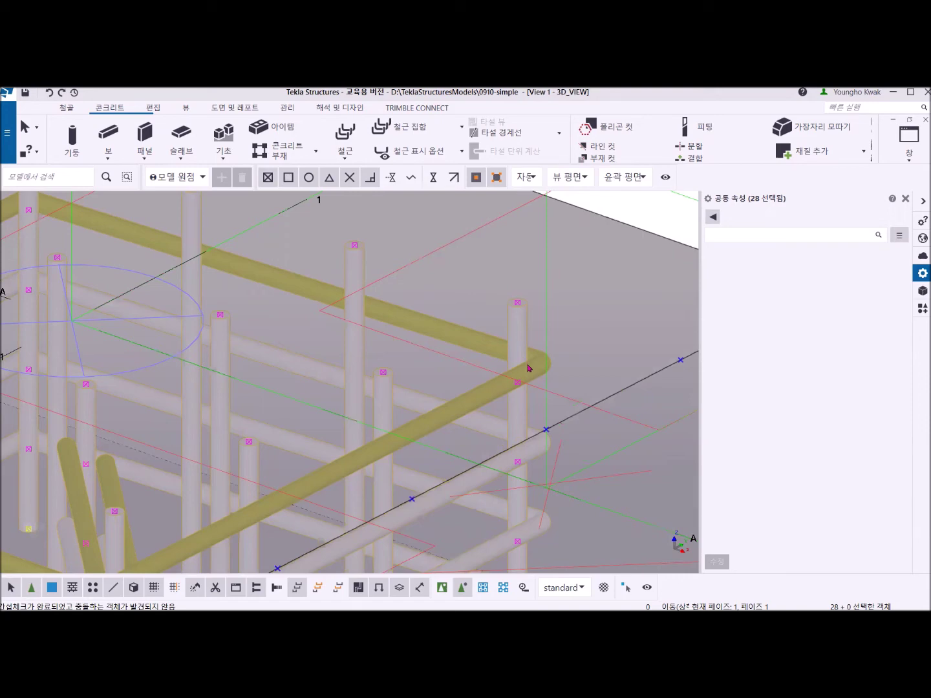
left_click(476, 406)
left_click(794, 465)
scroll(792, 386, "up", 2)
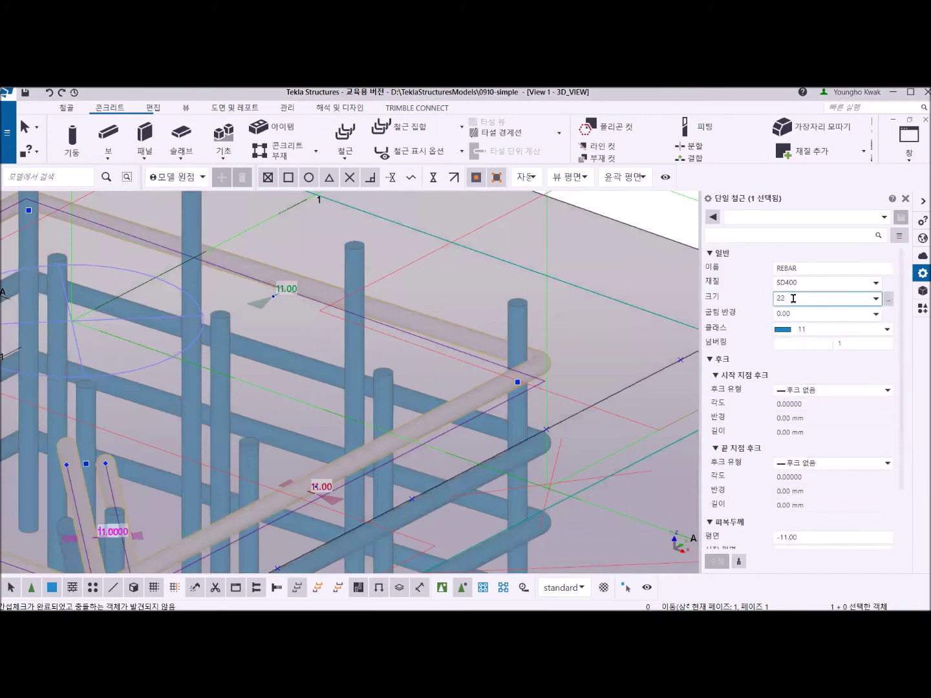
left_click(524, 314)
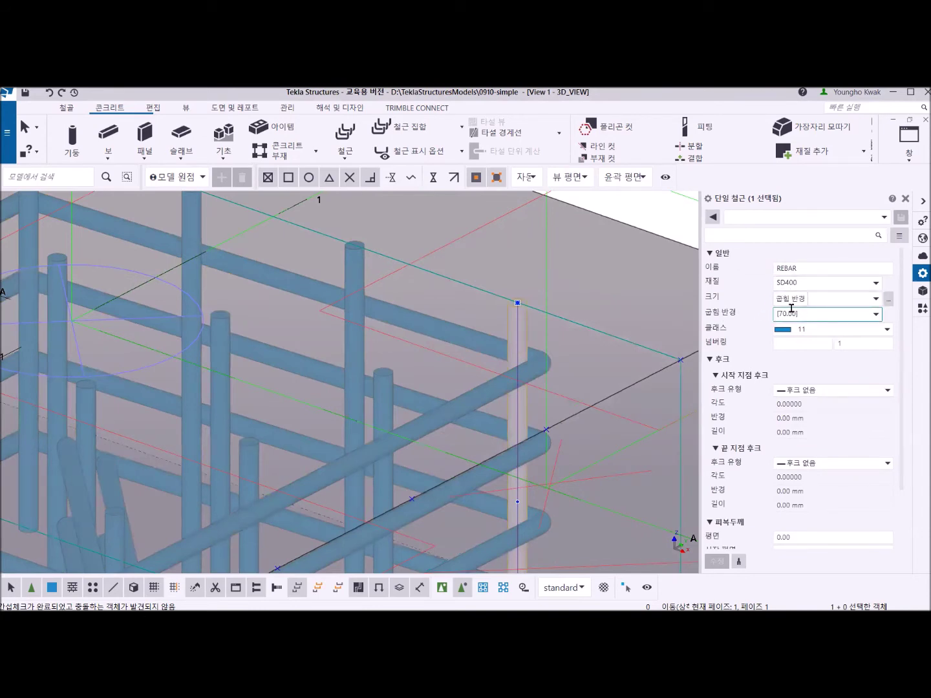
scroll(556, 291, "down", 6)
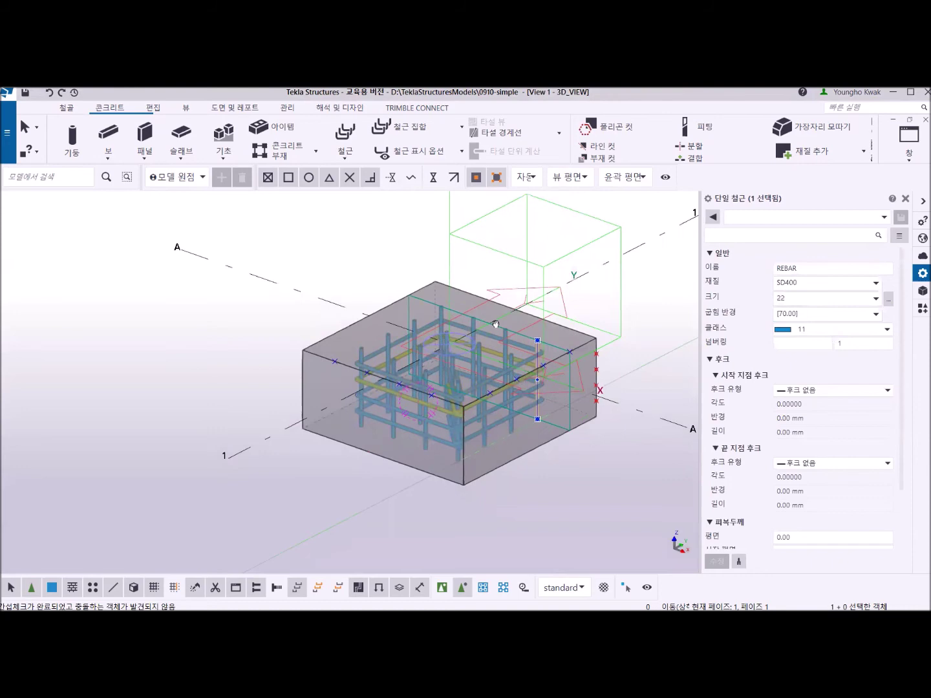
left_click(499, 455)
scroll(459, 485, "up", 8)
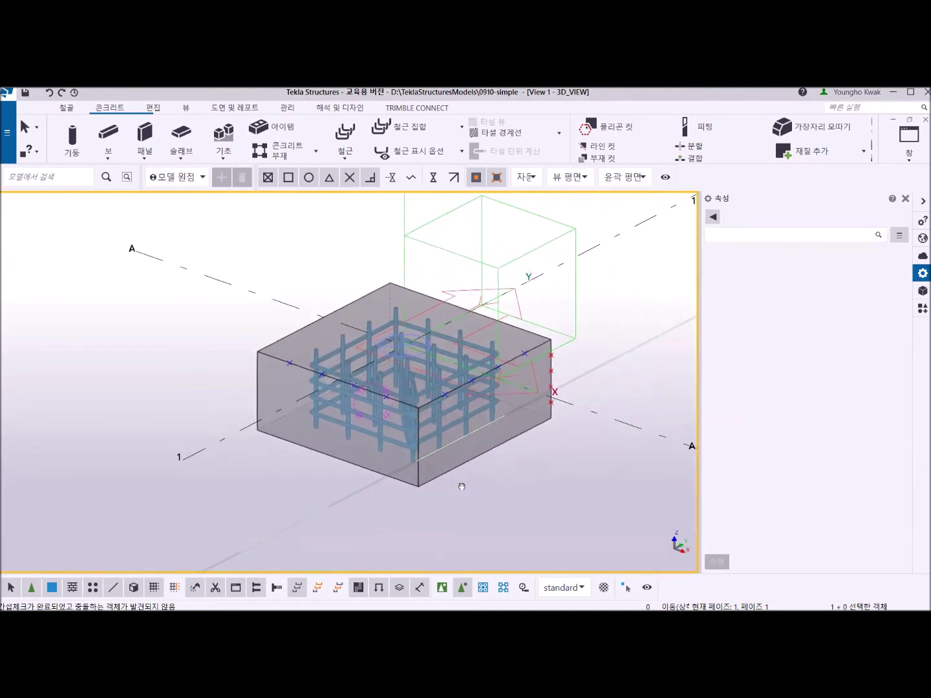
scroll(396, 400, "down", 5)
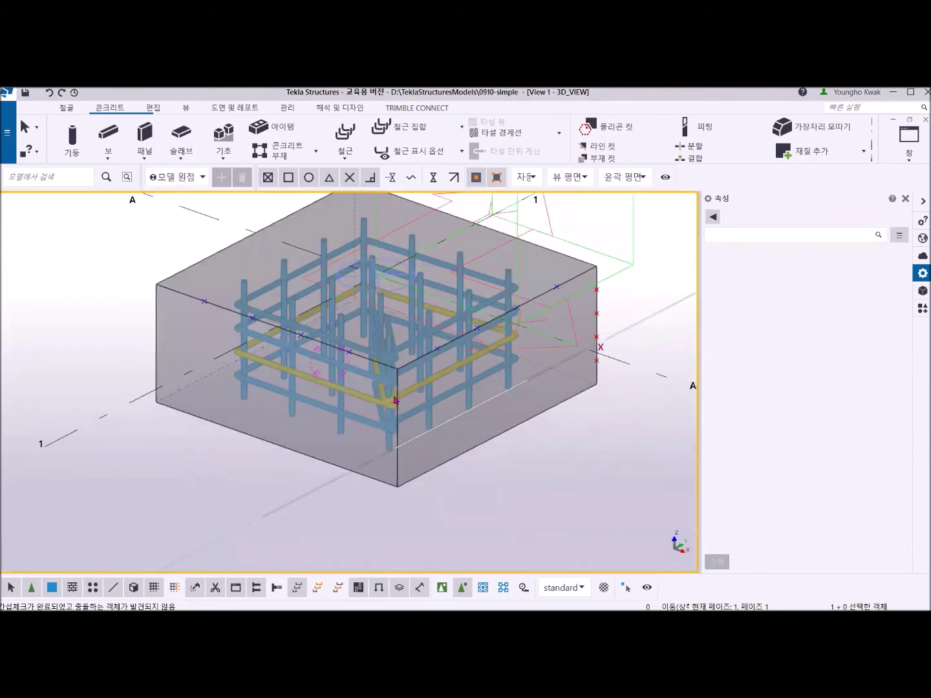
scroll(396, 400, "down", 4)
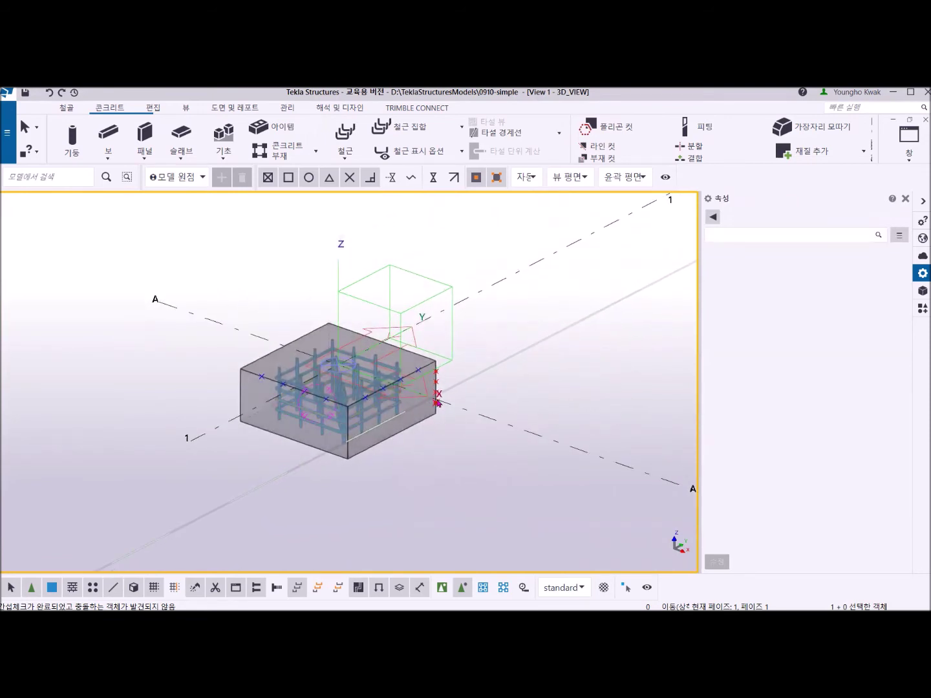
Copy the footing at grid 1-A to grid 2-A, using the grid line 1 and grid line 2 end points.
scroll(438, 400, "up", 3)
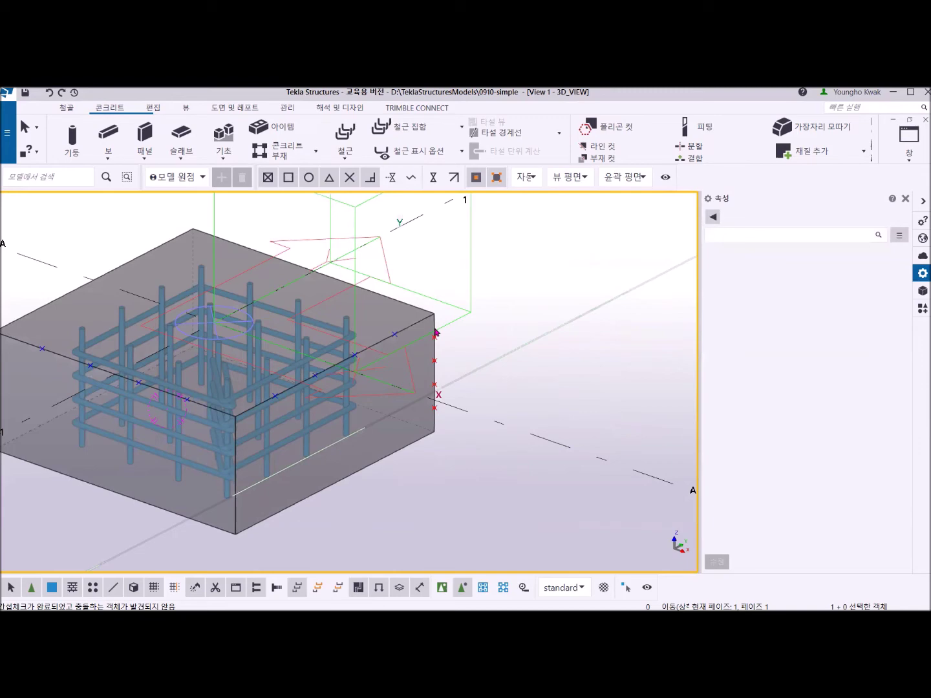
key("Home")
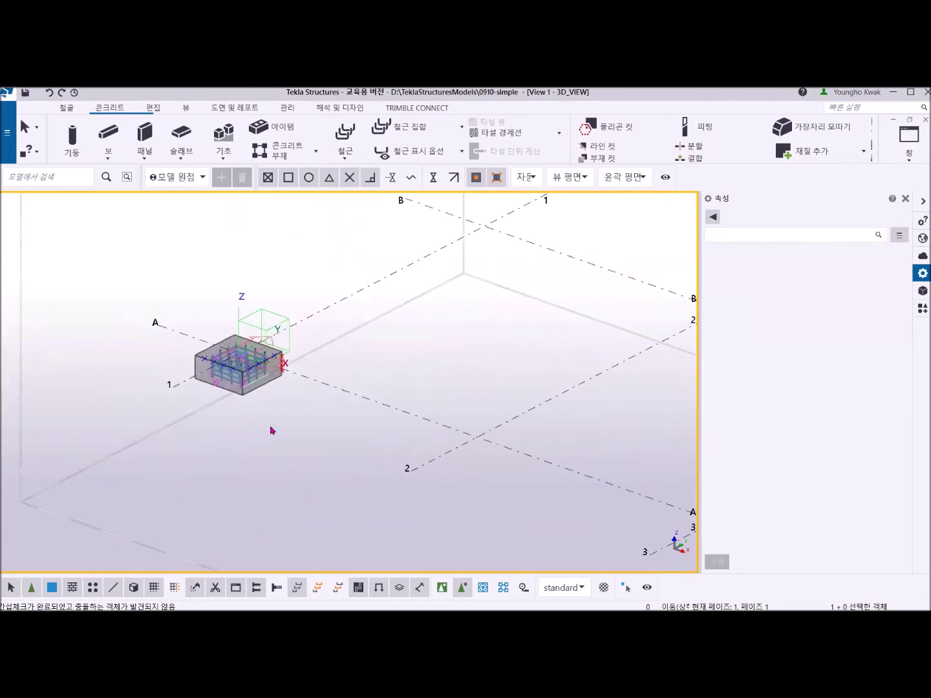
scroll(259, 392, "up", 4)
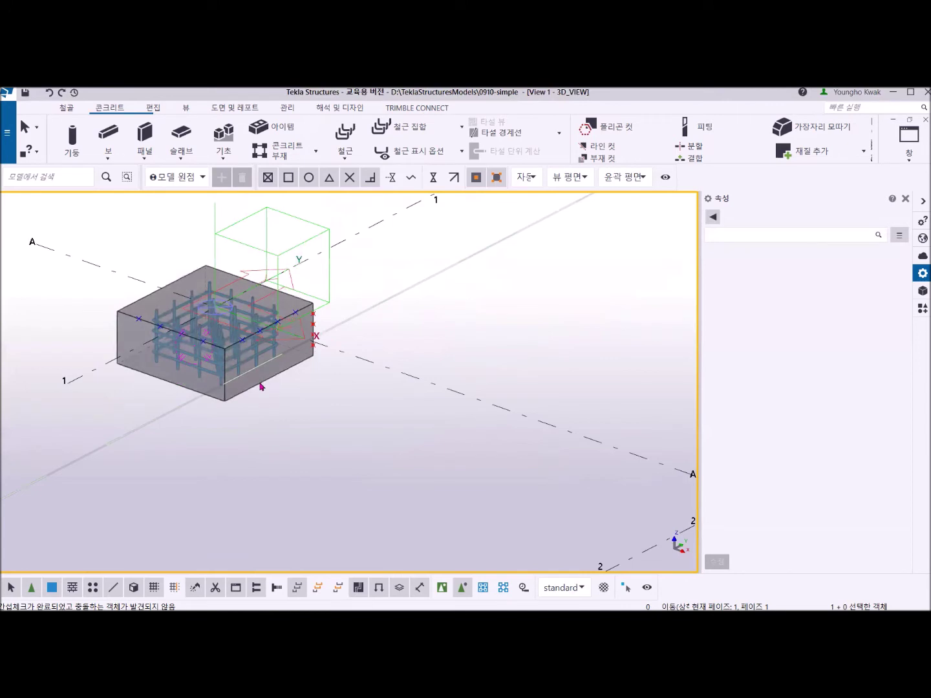
left_click(260, 387)
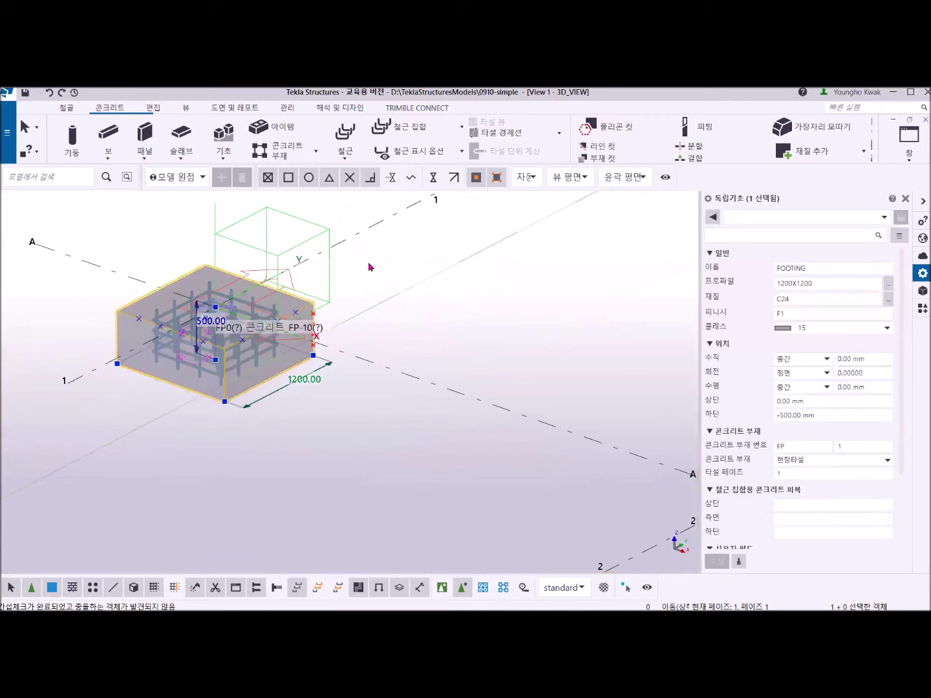
scroll(355, 317, "down", 5)
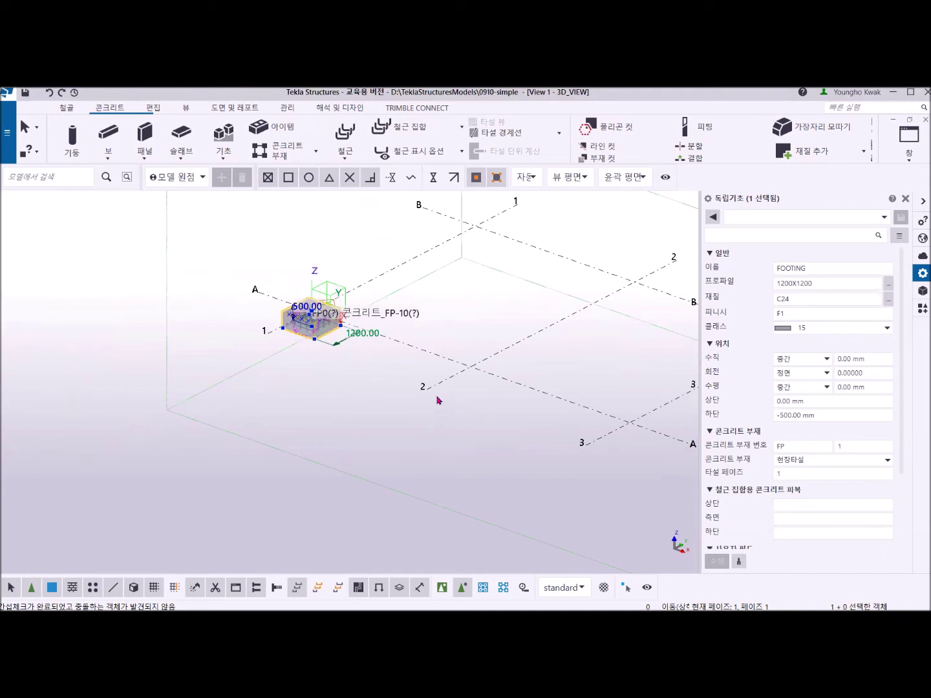
right_click(350, 228)
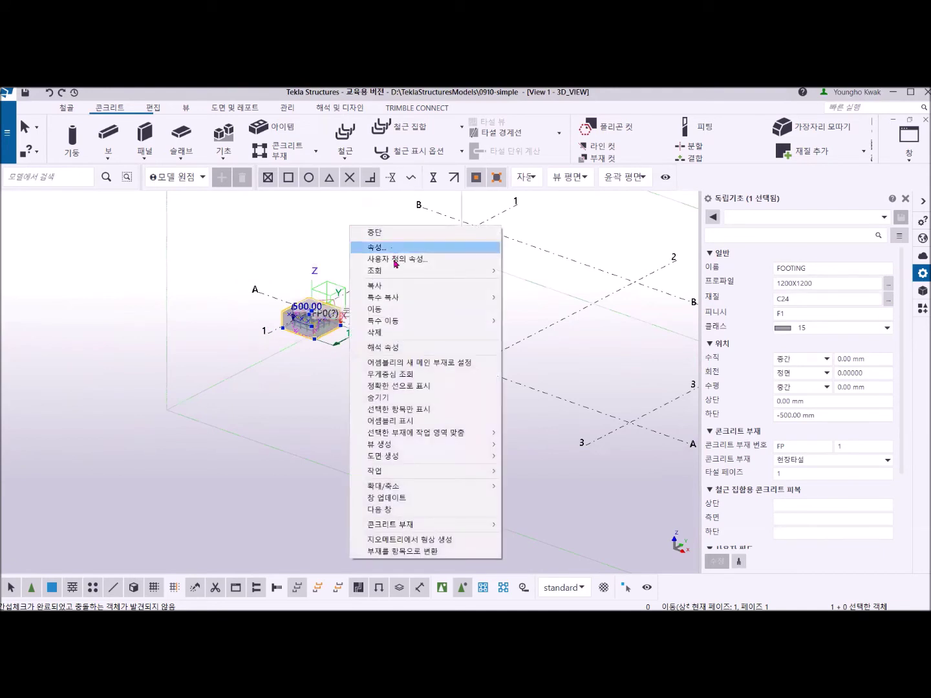
left_click(374, 285)
scroll(270, 327, "up", 5)
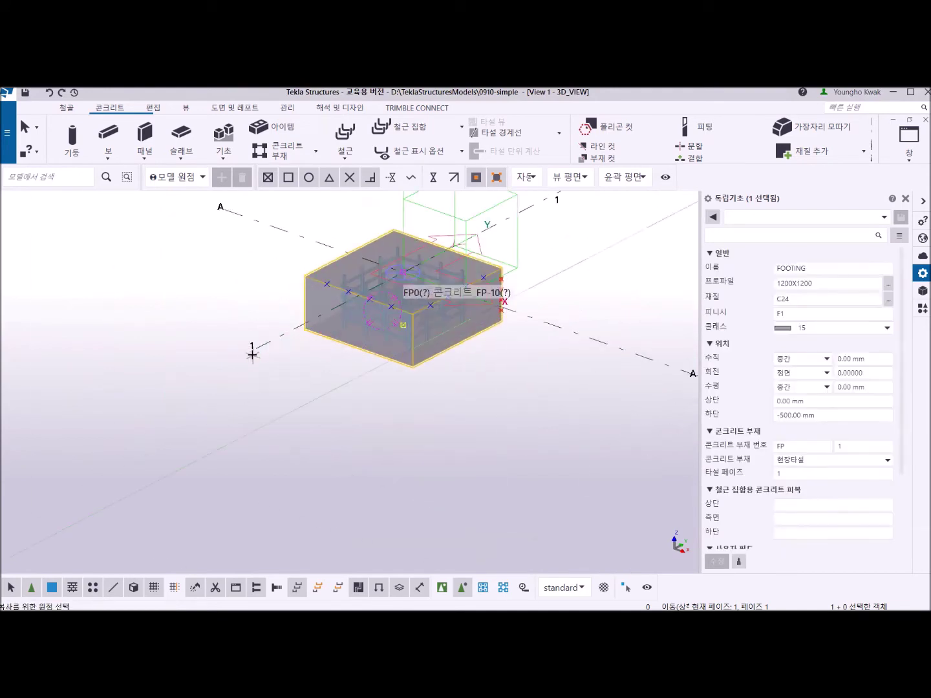
left_click(252, 347)
scroll(369, 400, "down", 5)
scroll(438, 439, "up", 5)
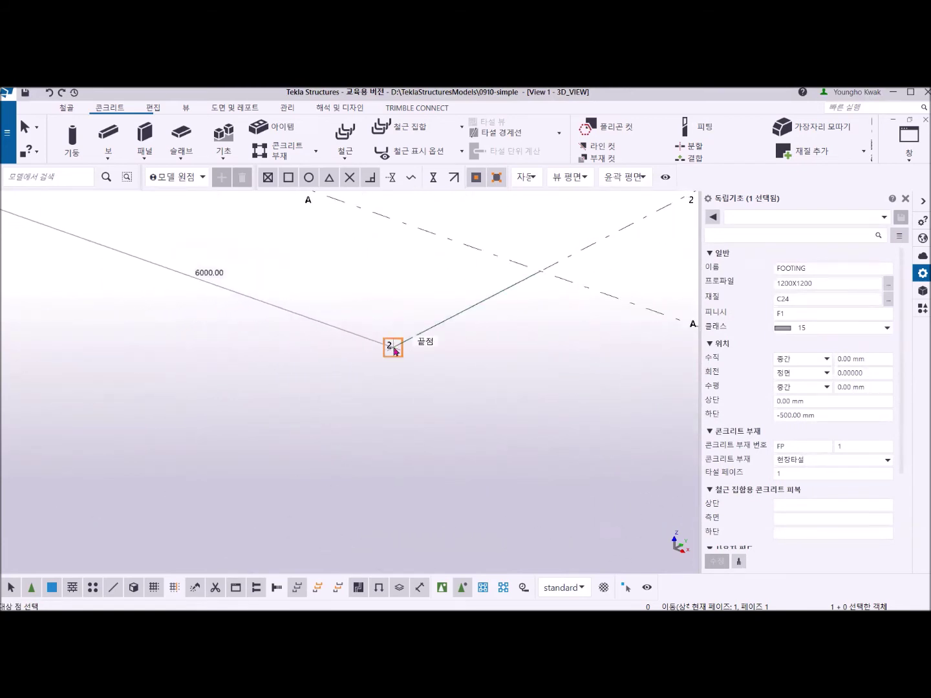
right_click(325, 250)
left_click(351, 261)
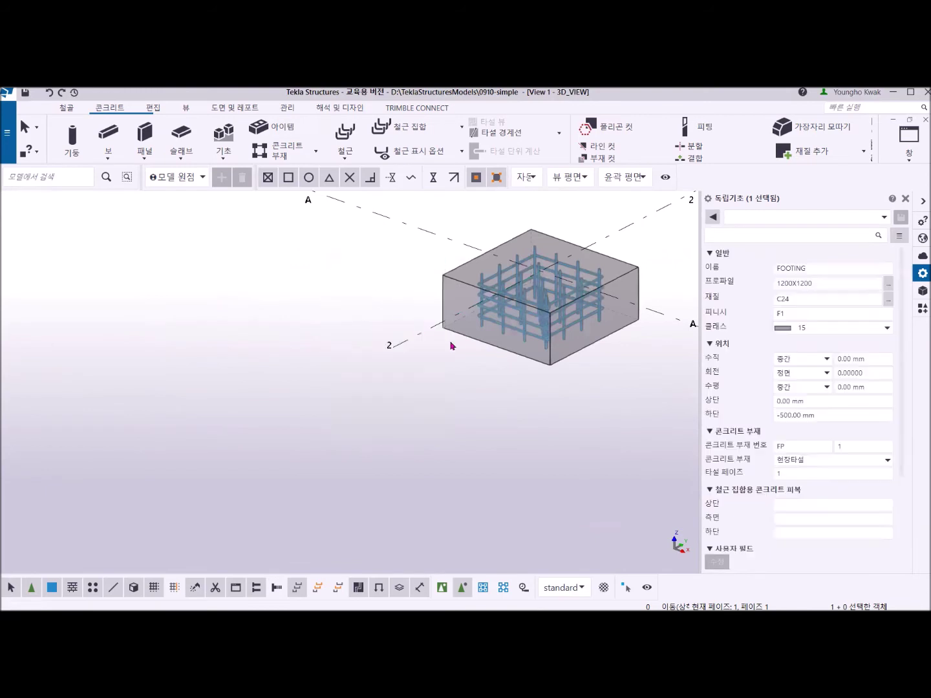
Try deleting the copied footing at grid 2-A, and undo the deletion.
mouse_move(443, 343)
middle_mouse_down("ctrl")
mouse_move(543, 349)
mouse_move(566, 327)
mouse_move(501, 328)
mouse_move(556, 339)
middle_mouse_up("ctrl")
scroll(377, 329, "up", 2)
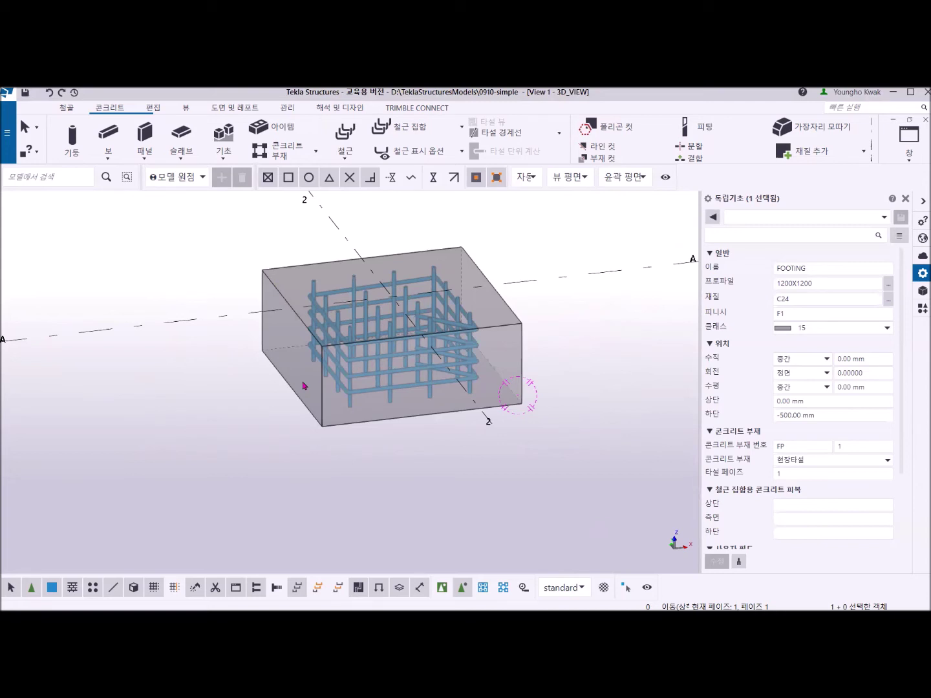
left_click(351, 439)
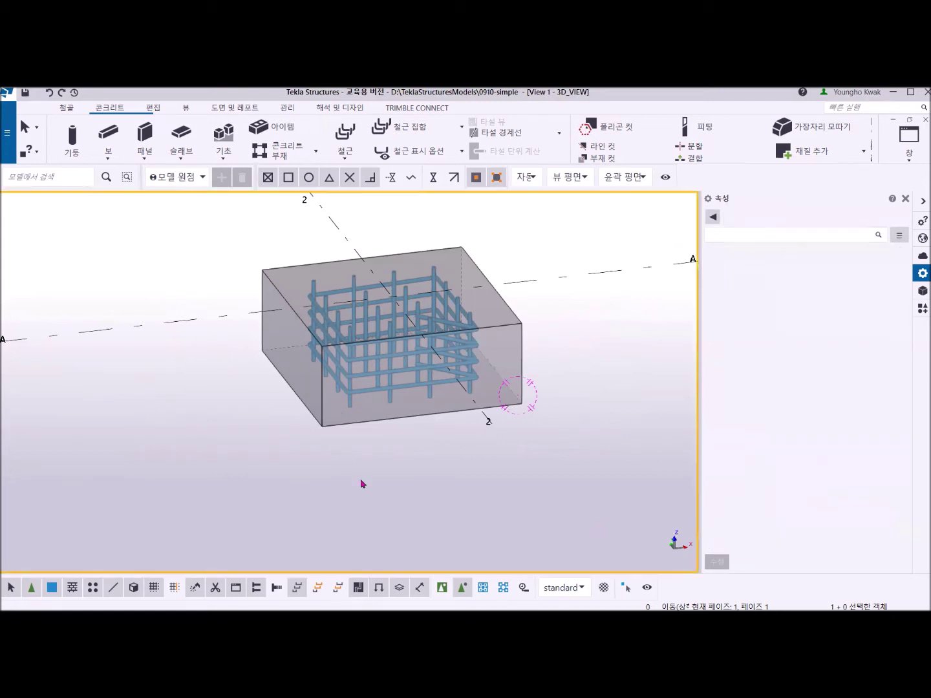
left_click(379, 422)
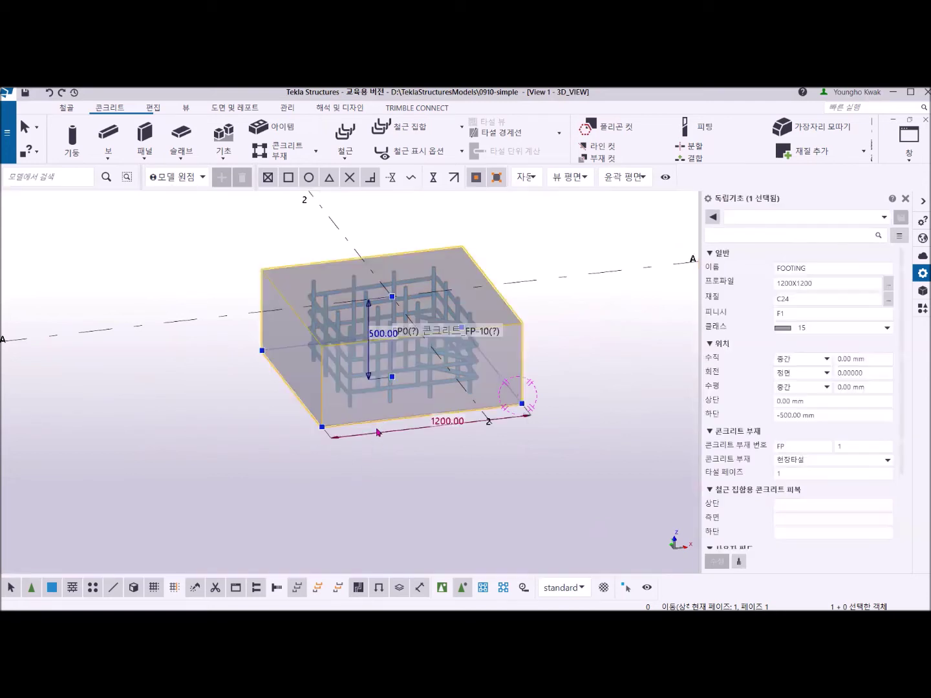
key("Delete")
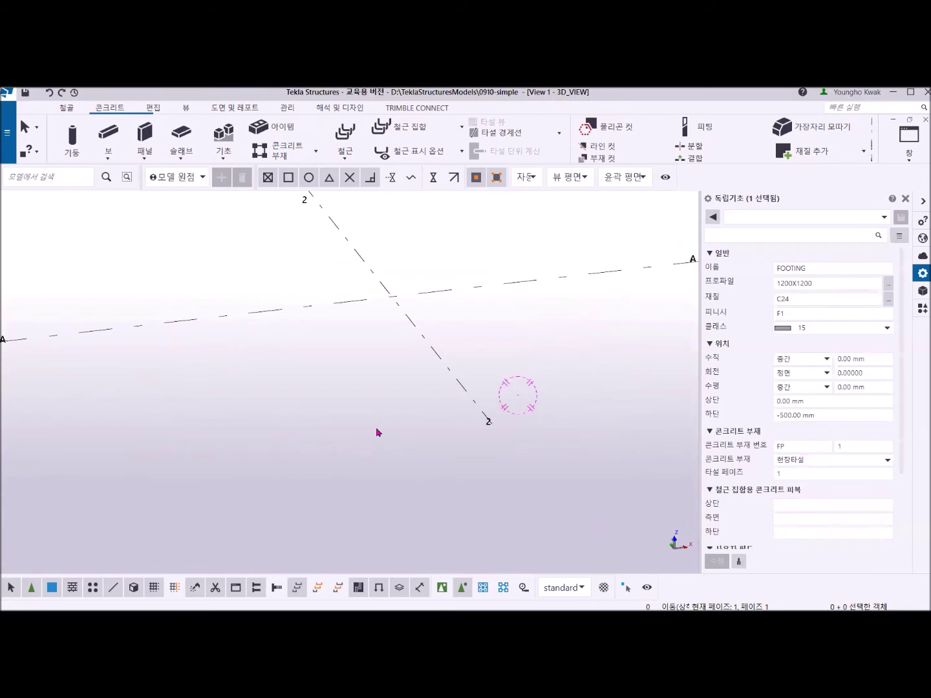
key("ctrl+z")
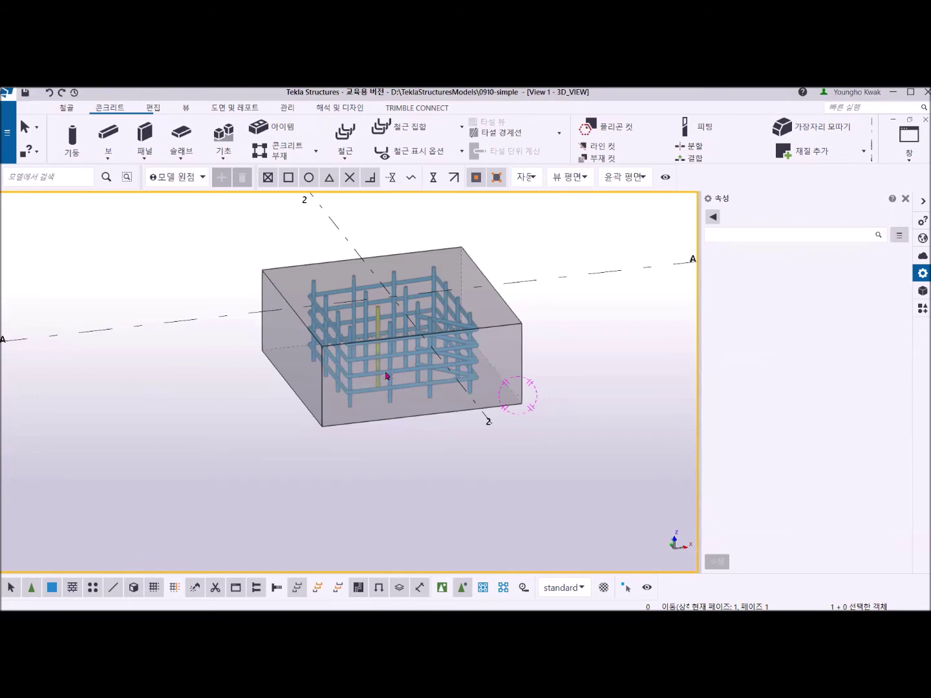
Delete all rebars of the copied footing at grid 2-A, and remove the footing itself.
middle_click_drag(387, 366, 372, 408)
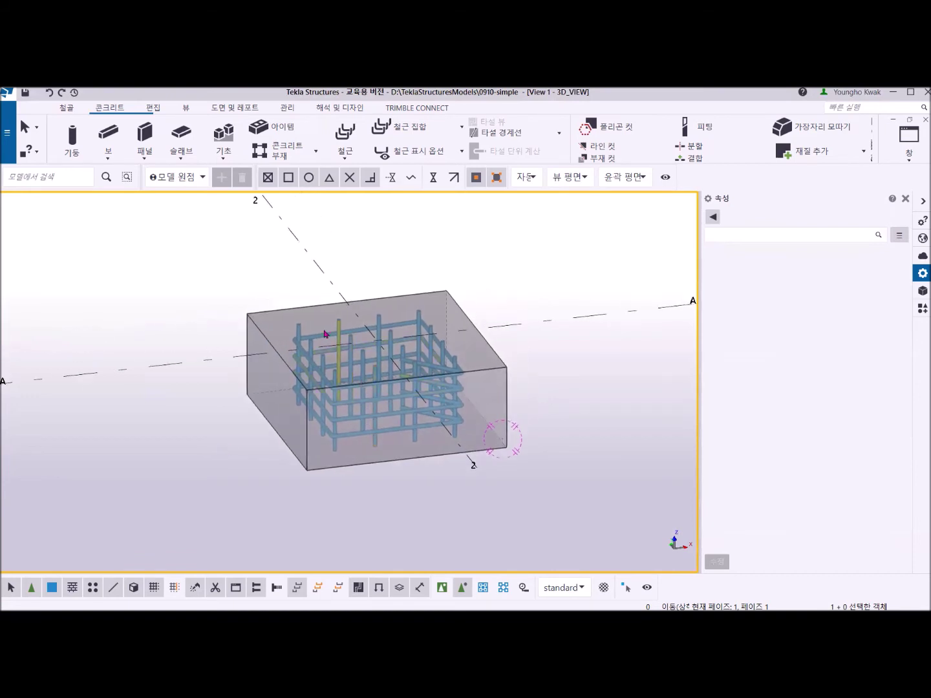
left_click_drag(277, 261, 492, 469)
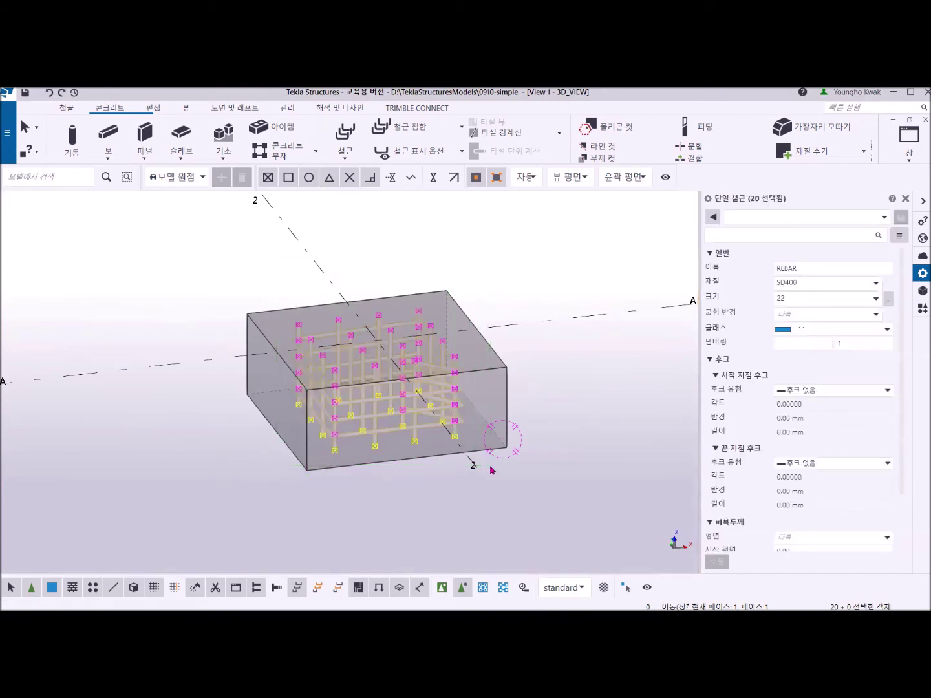
key("Delete")
scroll(491, 468, "down", 5)
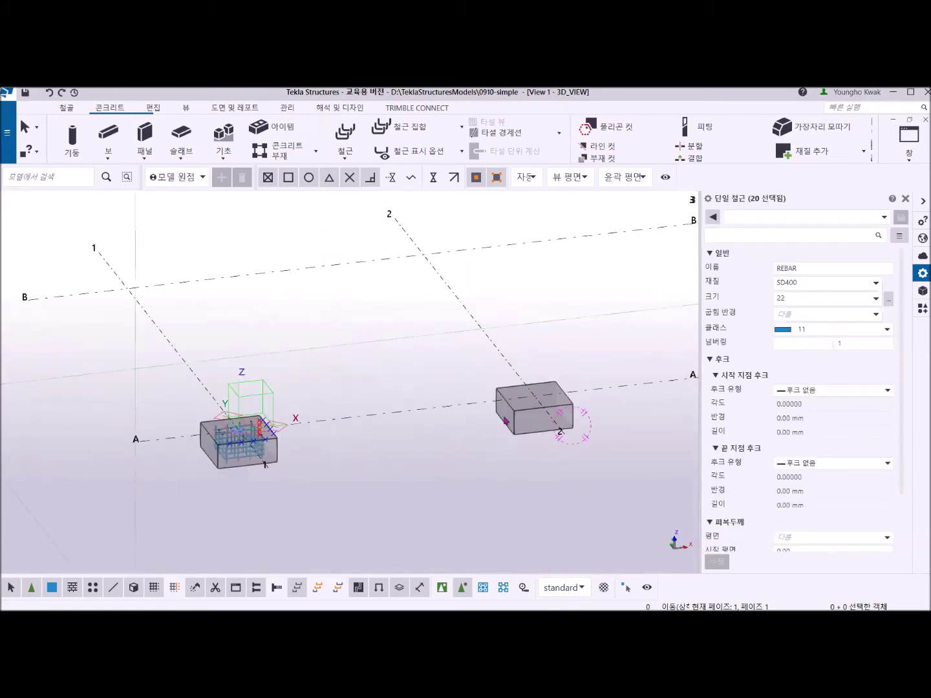
left_click_drag(471, 336, 611, 466)
key("Delete")
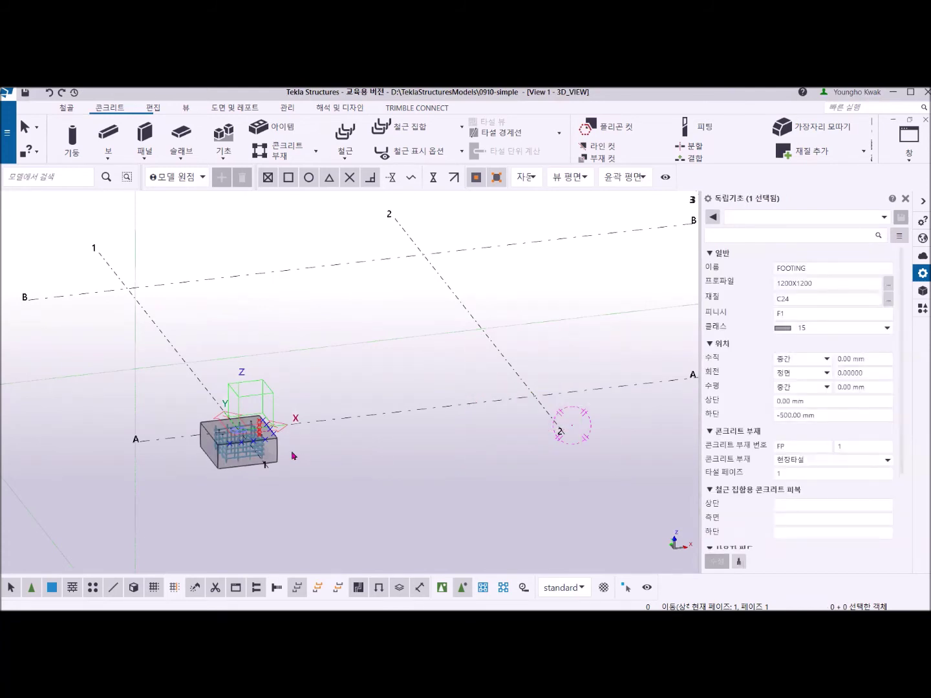
Copy the grid 1-A footing with its rebars and construction points to grid 2-A, using the ends of grid lines 1 and 2.
middle_click_drag(294, 456, 416, 446)
scroll(280, 368, "up", 2)
left_click_drag(262, 338, 506, 547)
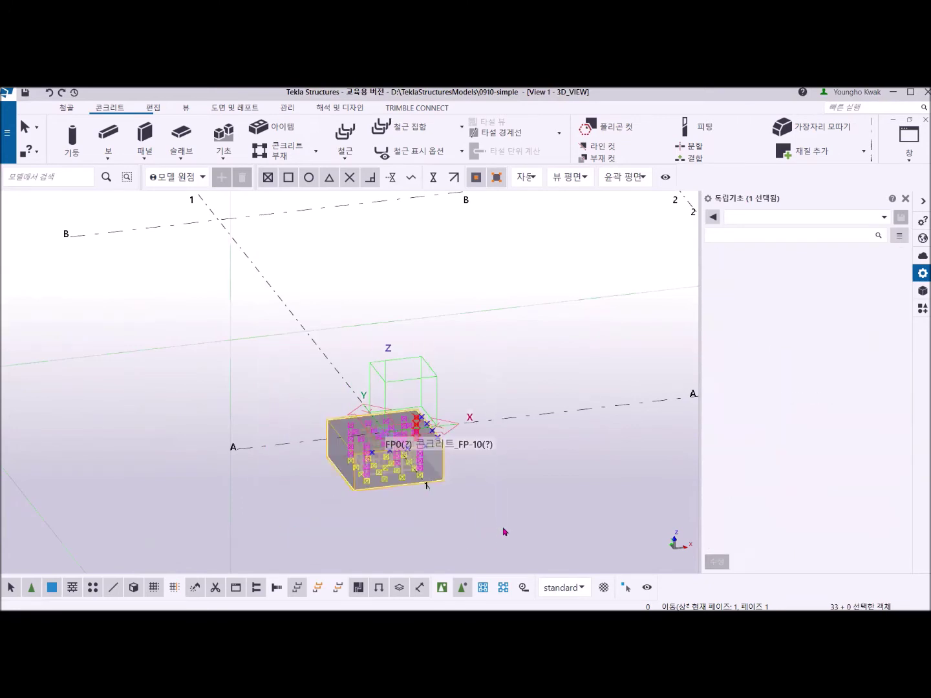
right_click(422, 277)
left_click(446, 298)
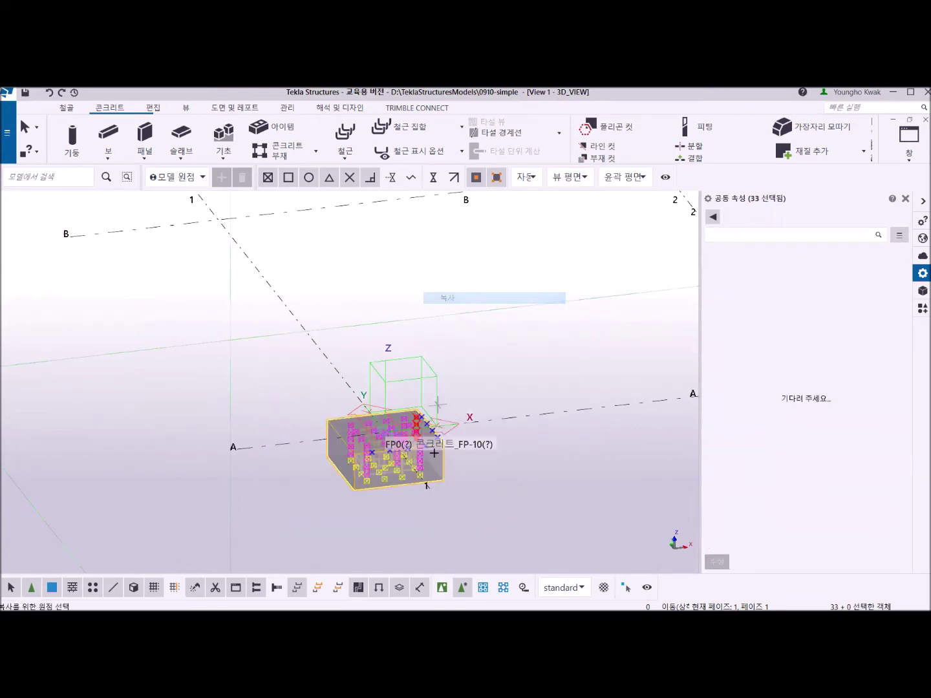
left_click(430, 493)
middle_click_drag(523, 492, 253, 465)
left_click(595, 410)
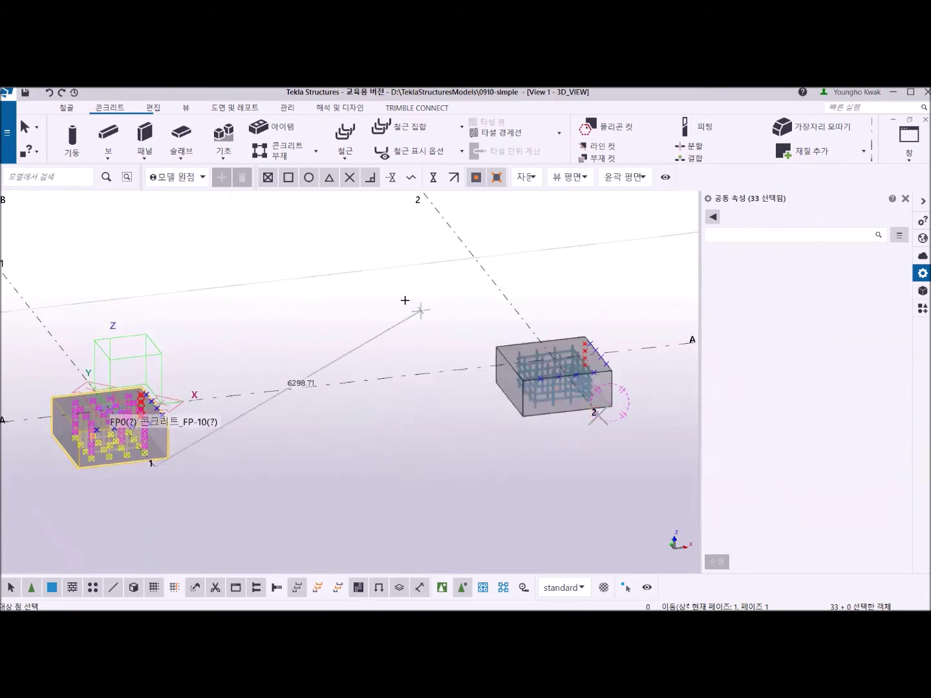
right_click(364, 281)
left_click(420, 285)
Try to delete only the rebars of the copied footing at grid 2-A by selecting across them.
scroll(525, 377, "up", 4)
middle_click_drag(559, 431, 446, 437)
scroll(441, 432, "up", 2)
left_click_drag(638, 517, 338, 500)
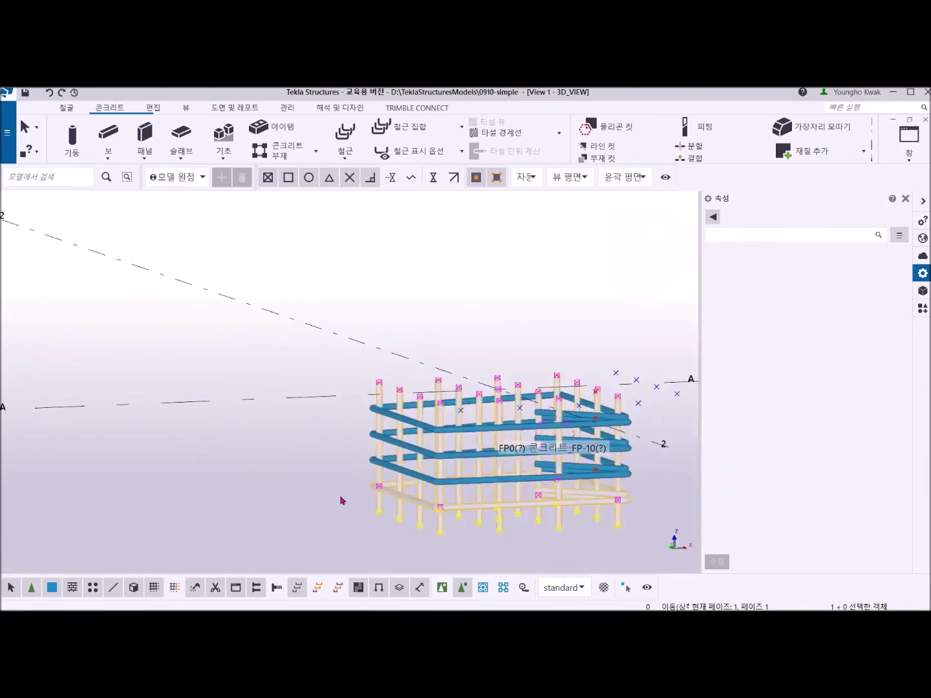
key("Delete")
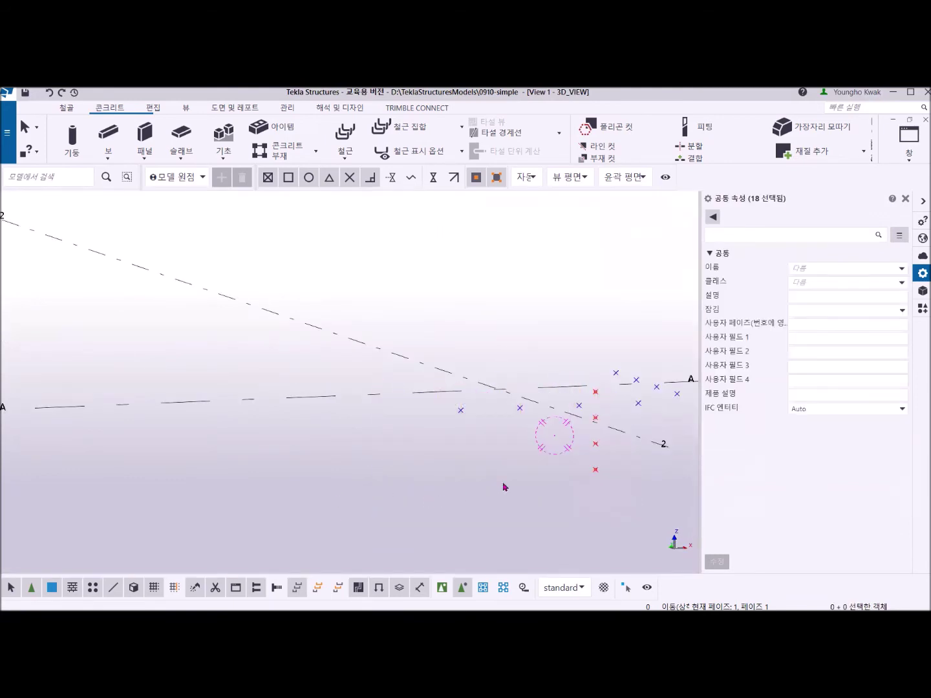
Redraw the 3D view, restore the deleted footing and rebars at grid 2-A, and clear the selection.
middle_click_drag(502, 457, 364, 285, "ctrl")
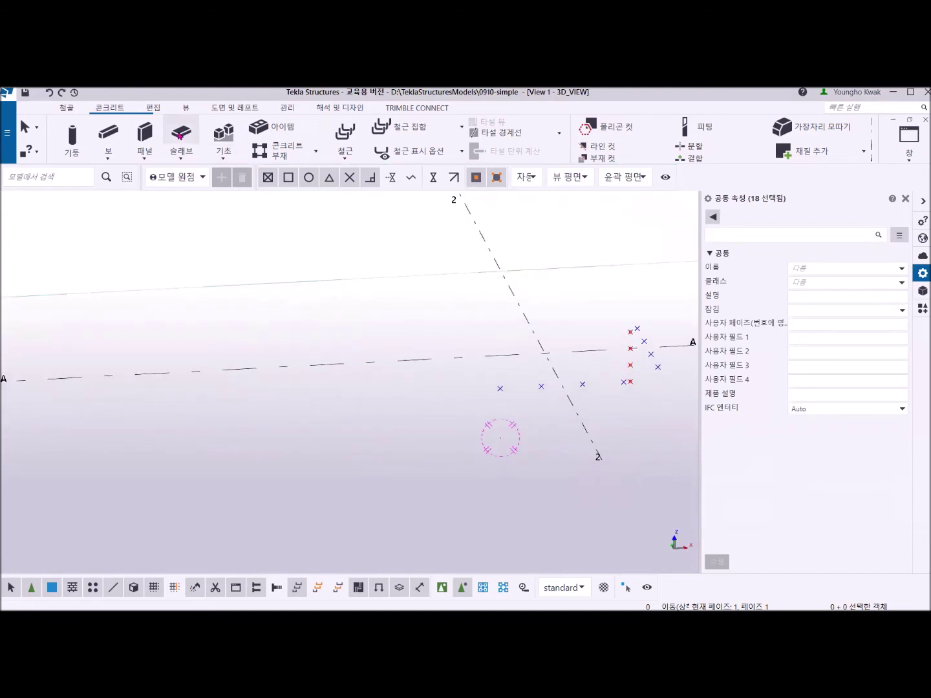
left_click(184, 109)
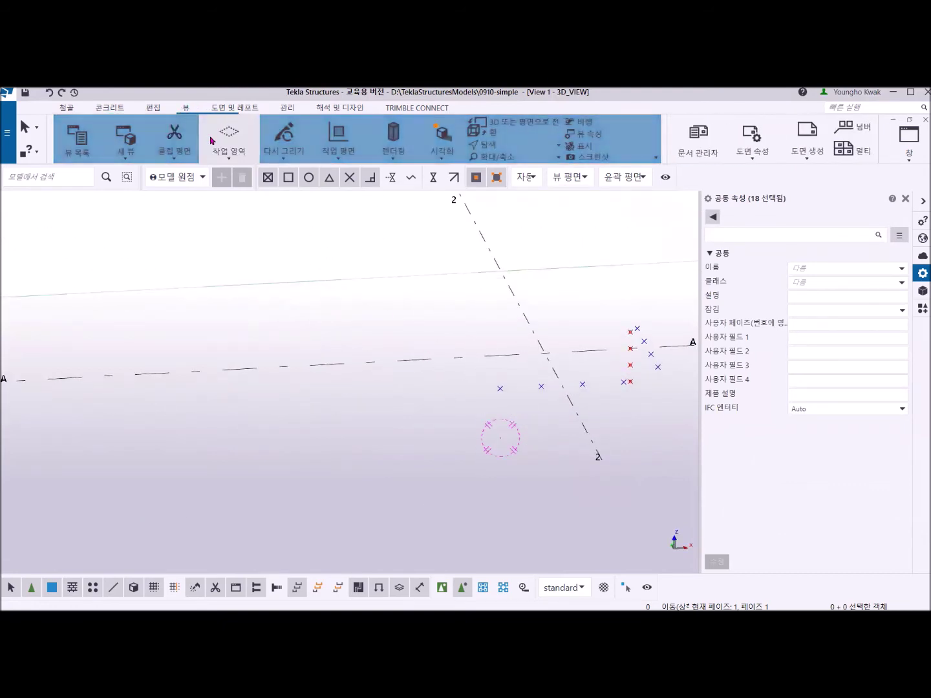
left_click(285, 144)
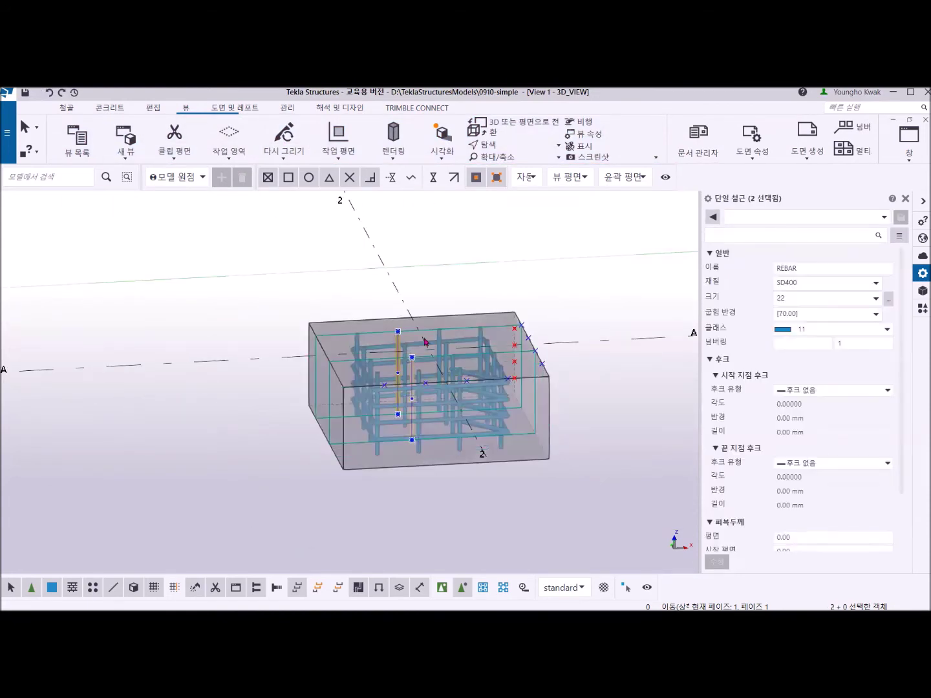
left_click(579, 271)
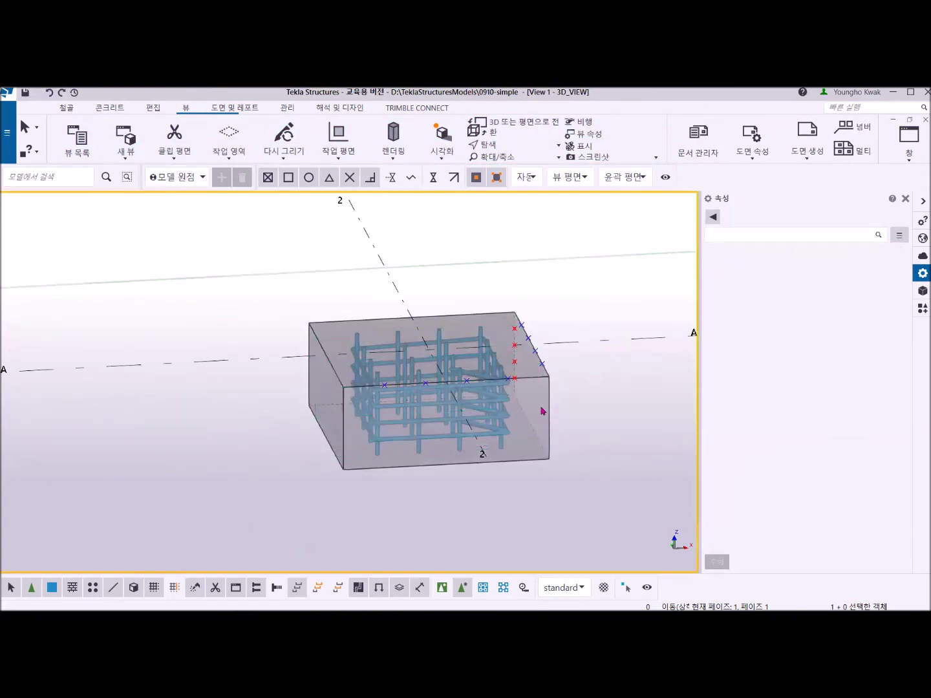
Turn off the visibility of points in the 3D view's display settings and apply the change to the view.
double_click(429, 211)
left_click(470, 387)
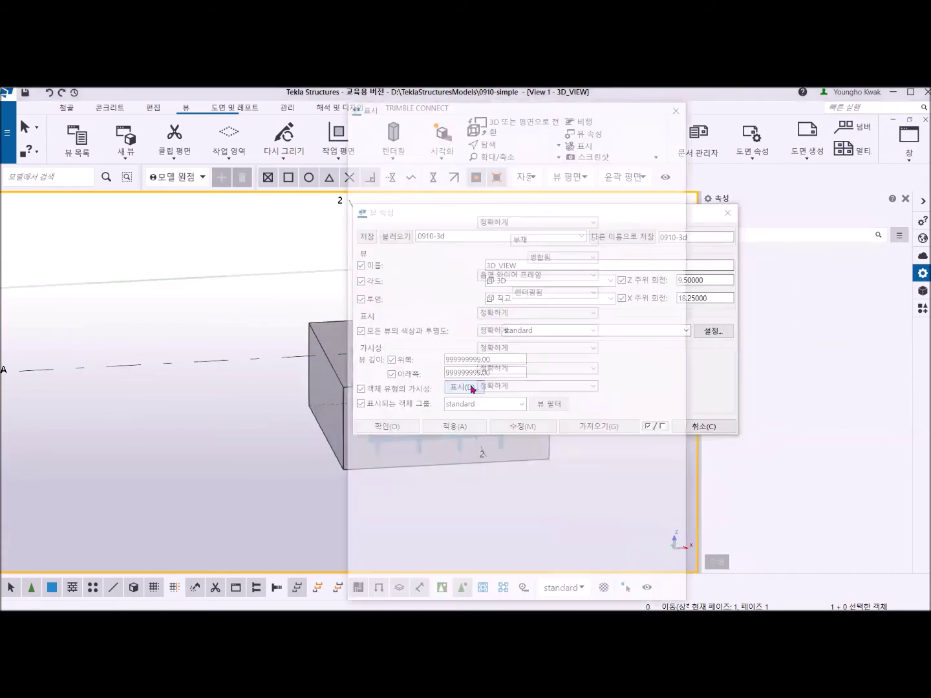
left_click(432, 185)
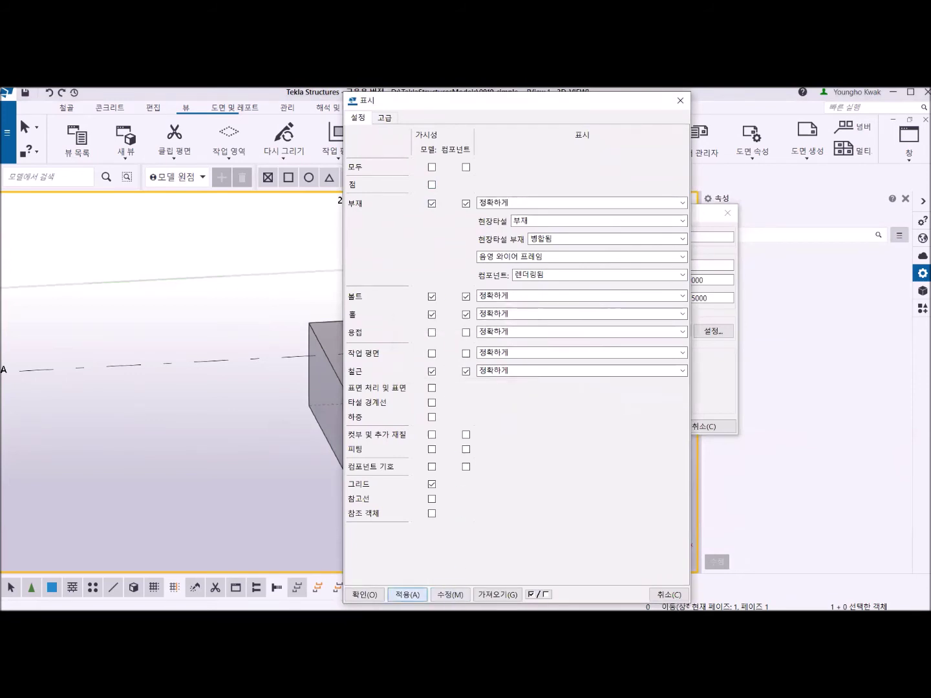
left_click(364, 595)
left_click(509, 423)
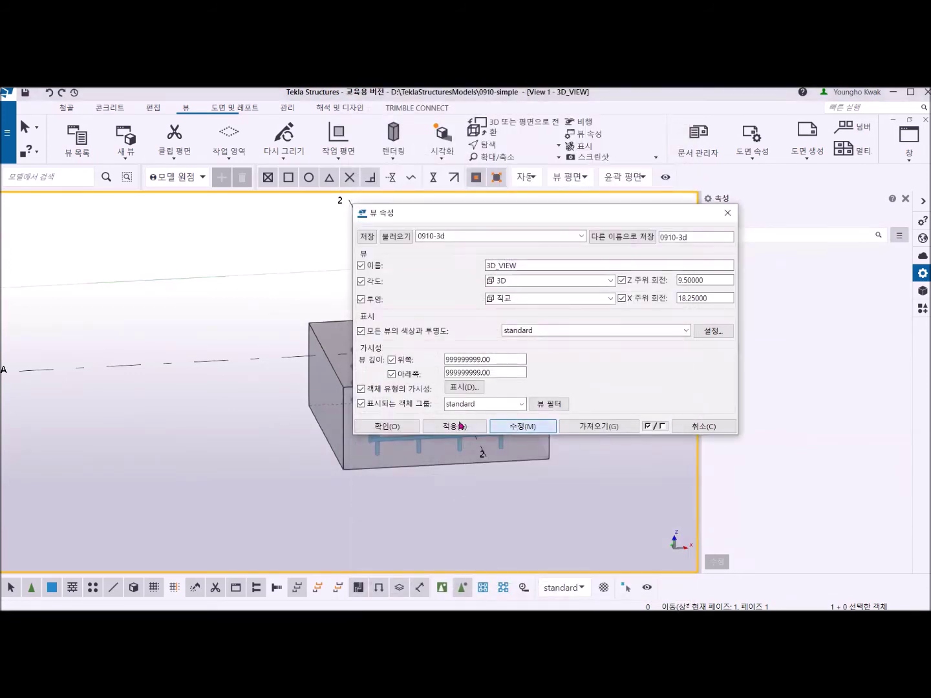
left_click(398, 426)
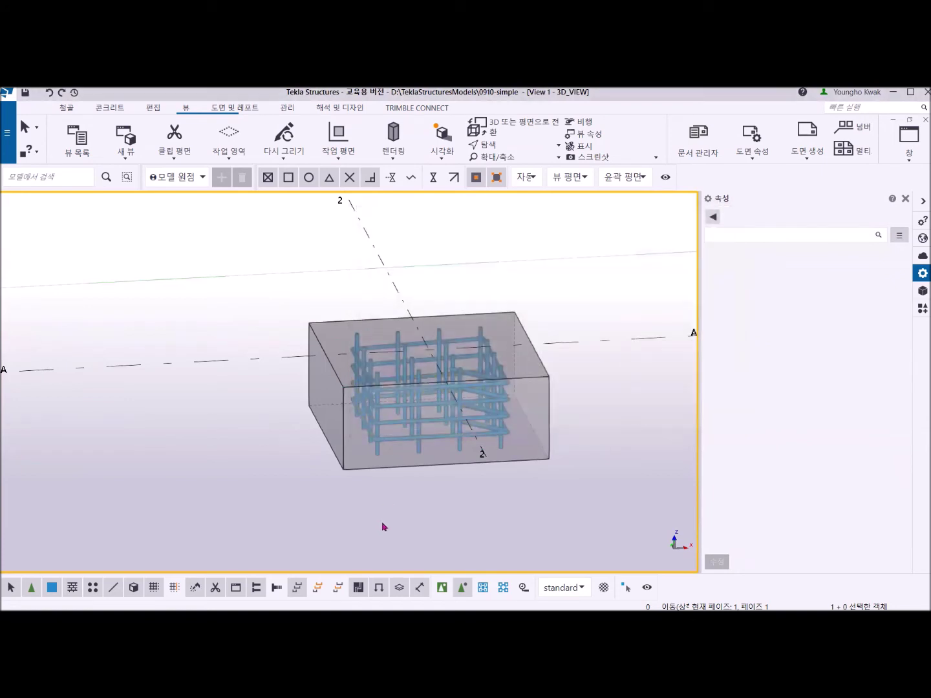
Delete all rebars inside the copied footing at grid 2-A, keeping the concrete footing.
left_click_drag(338, 273, 515, 489)
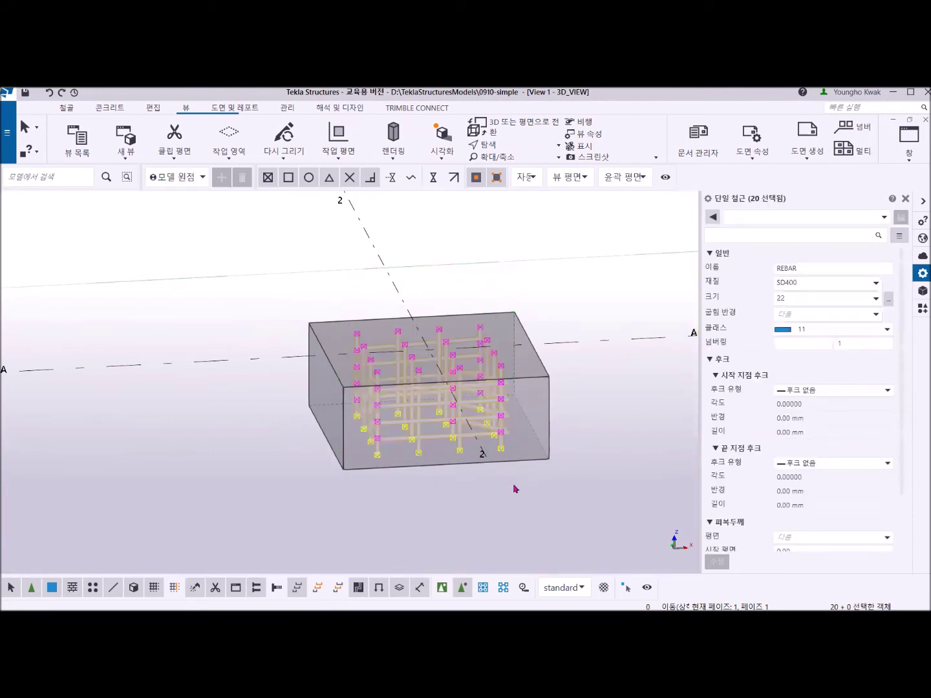
key("Delete")
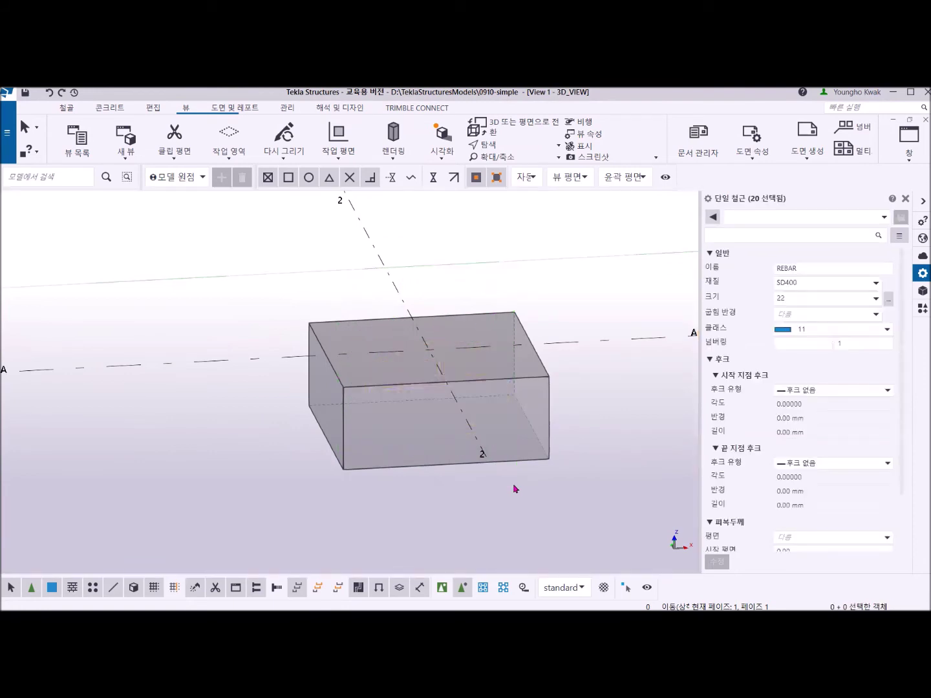
Turn on the visibility of points in the 3D view's display settings and apply the change to the view.
double_click(260, 233)
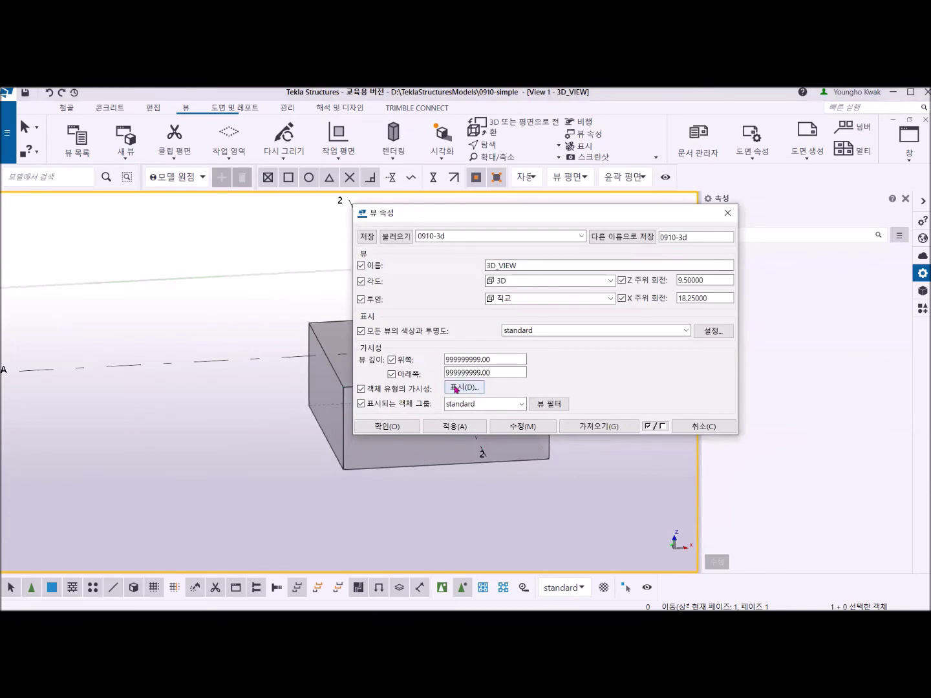
left_click(456, 387)
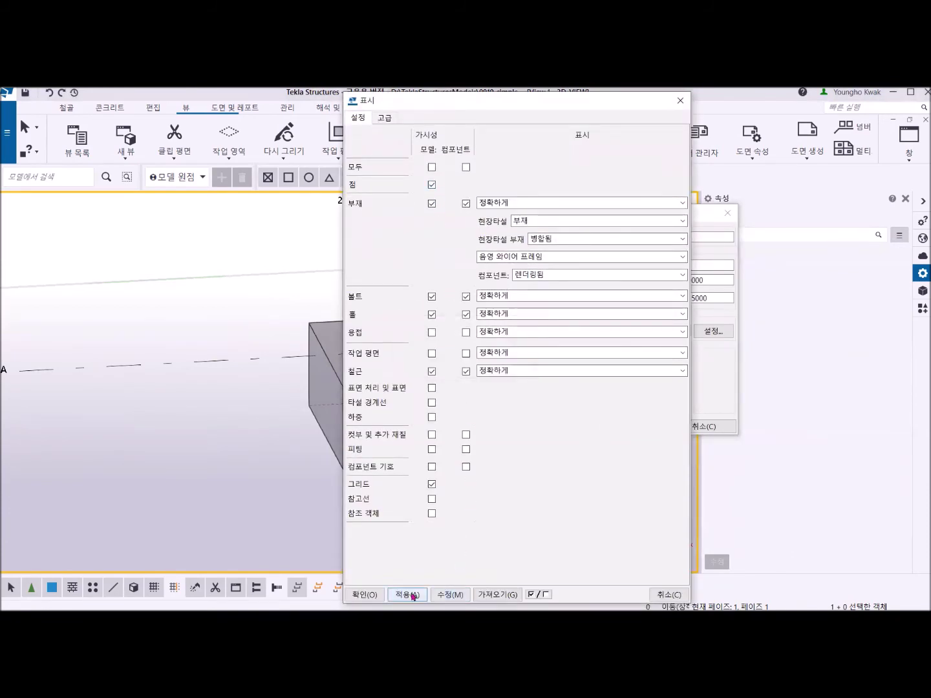
left_click(372, 594)
left_click(543, 426)
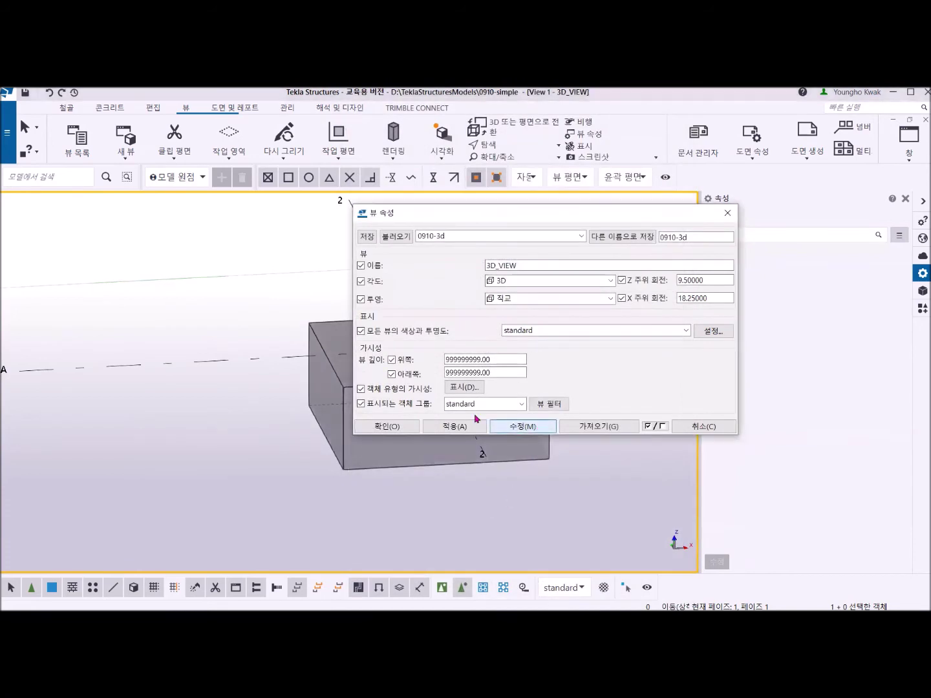
left_click(388, 427)
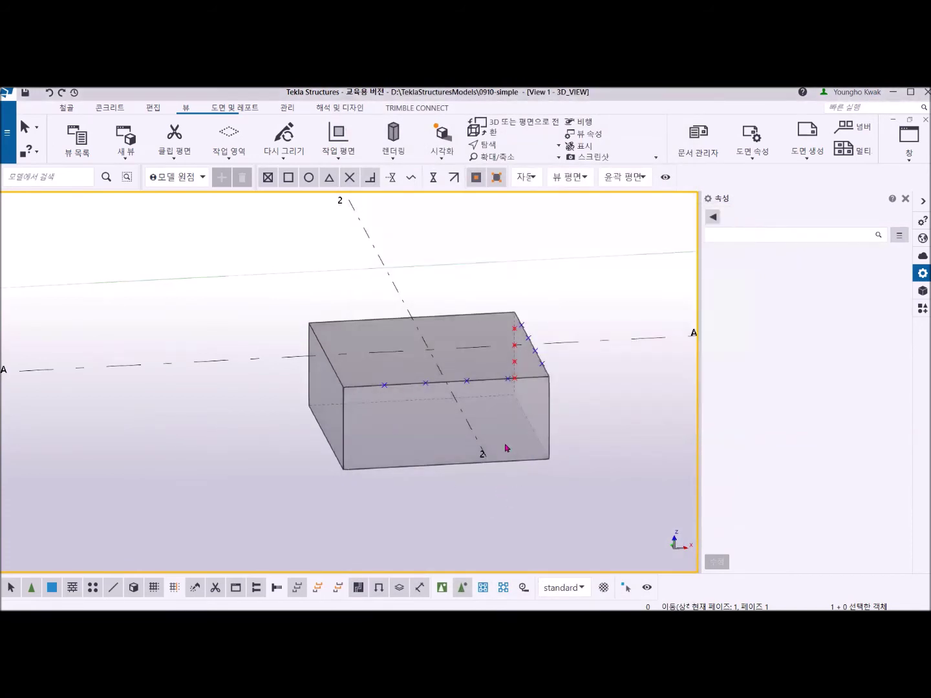
Create a rebar group on the footing at grid 2-A with vertical bars distributed between the front face's two end corners.
middle_click_drag(531, 440, 305, 406, "ctrl")
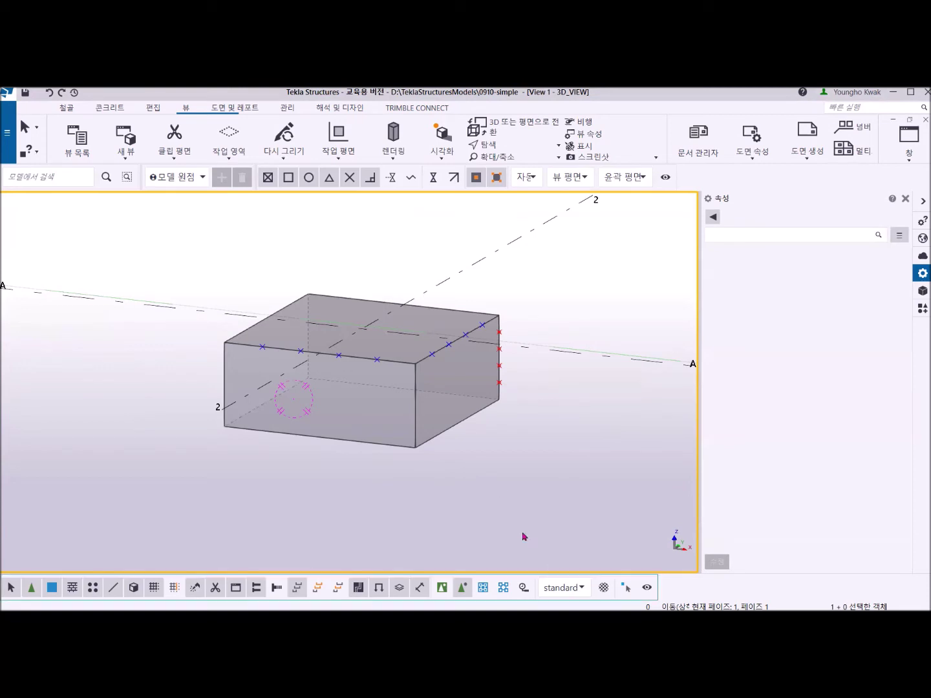
middle_click_drag(444, 424, 402, 432)
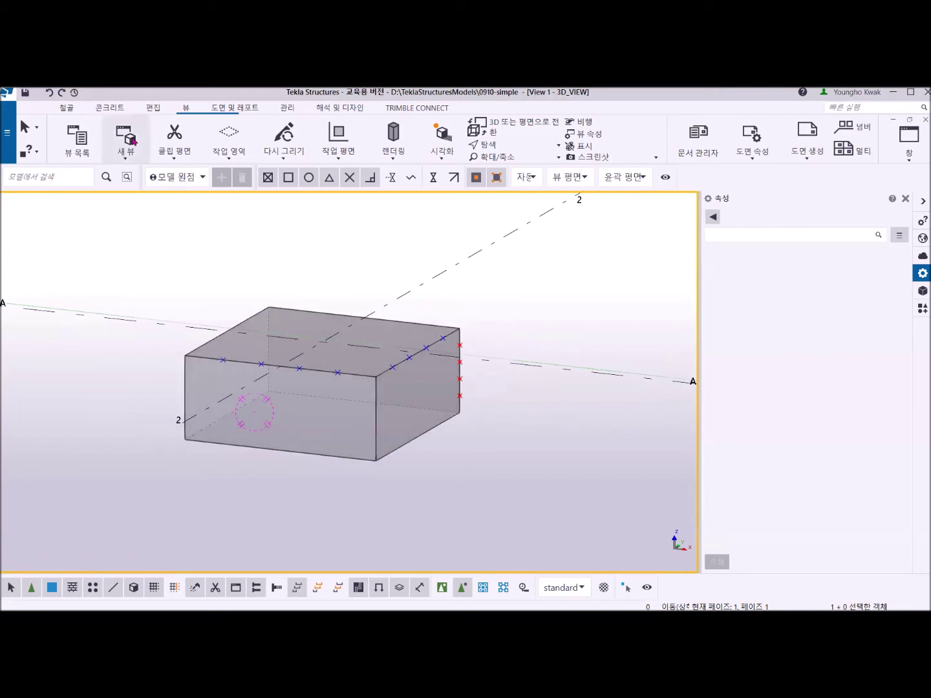
left_click(103, 108)
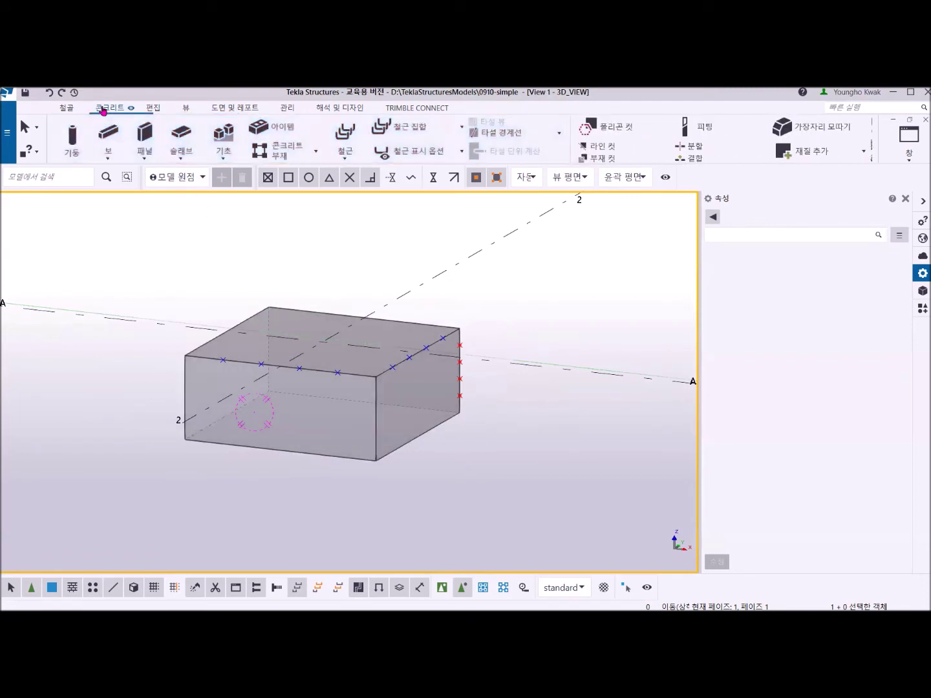
left_click(345, 159)
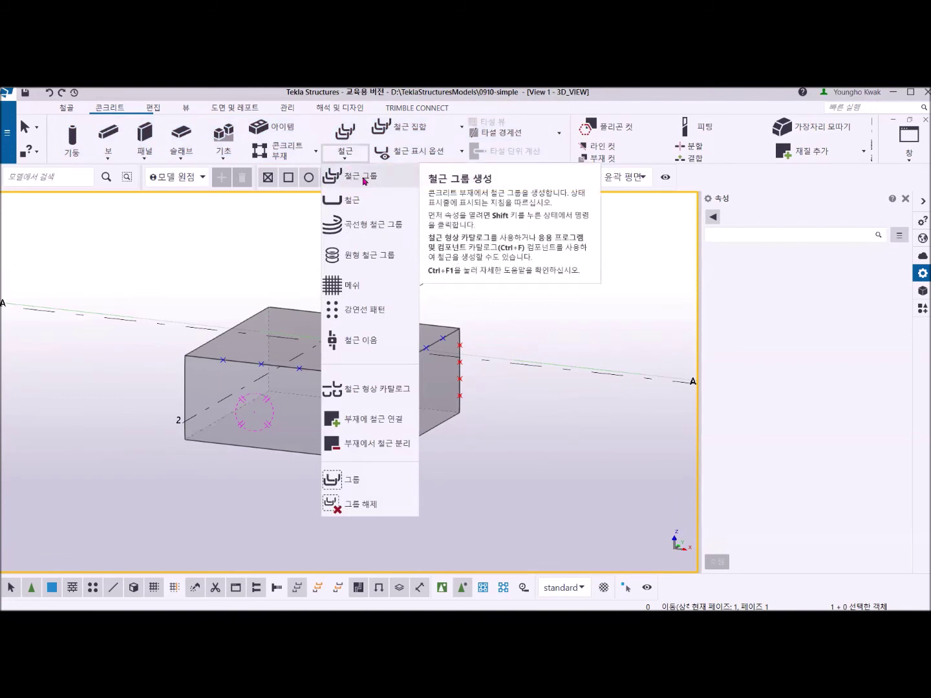
left_click(364, 177)
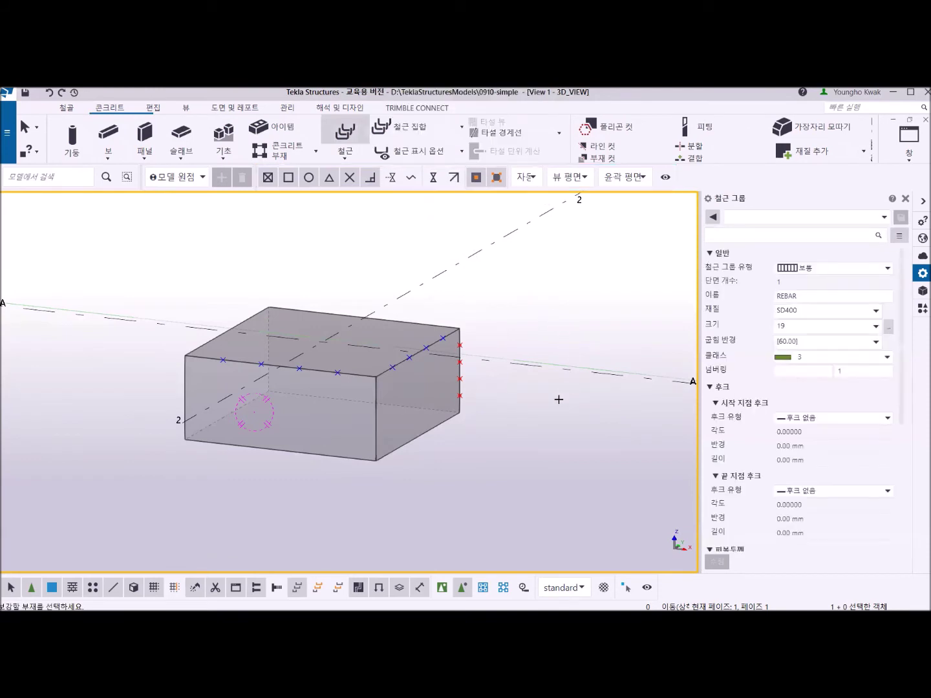
left_click(431, 426)
middle_click_drag(452, 450, 511, 427)
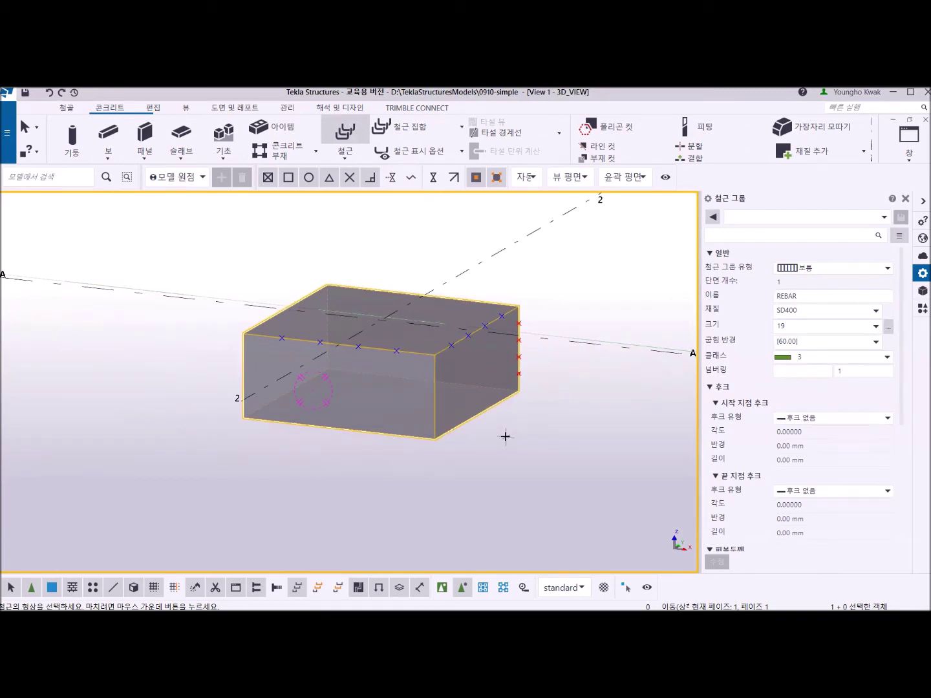
left_click(434, 439)
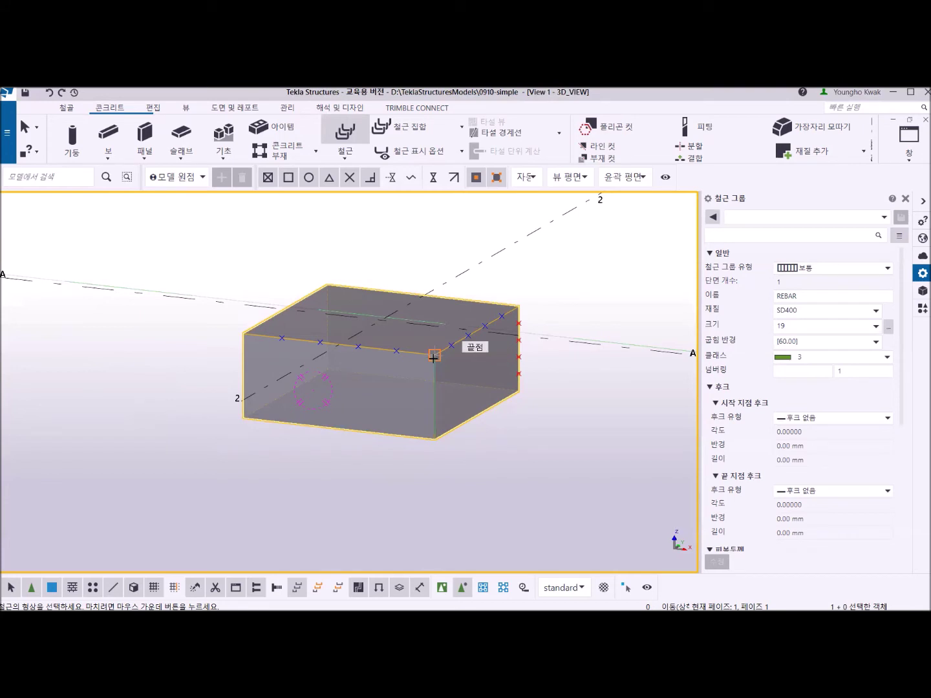
left_click(439, 438)
left_click(433, 355)
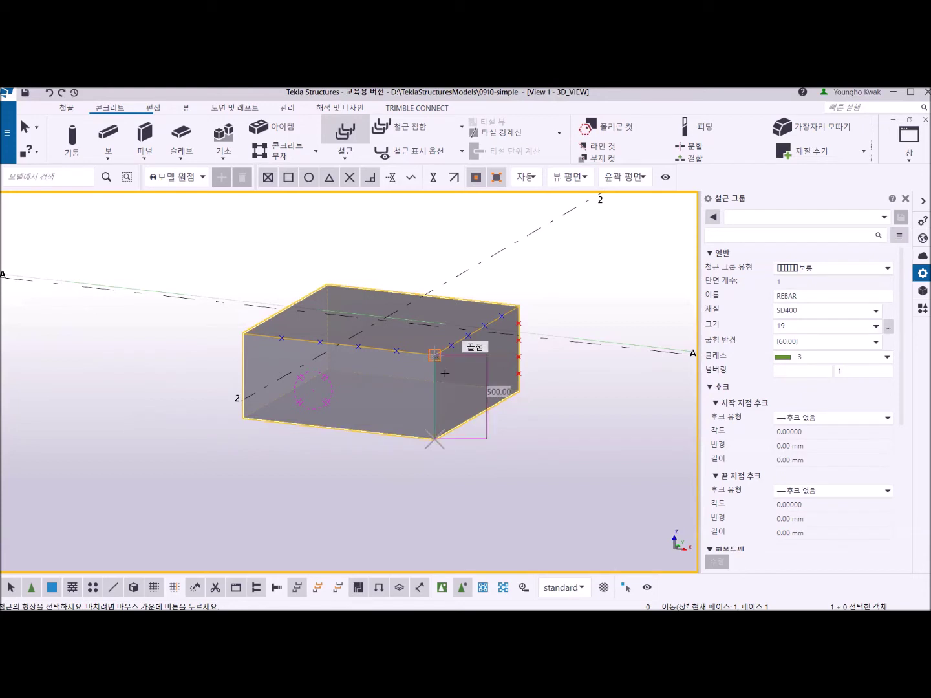
middle_click(493, 462)
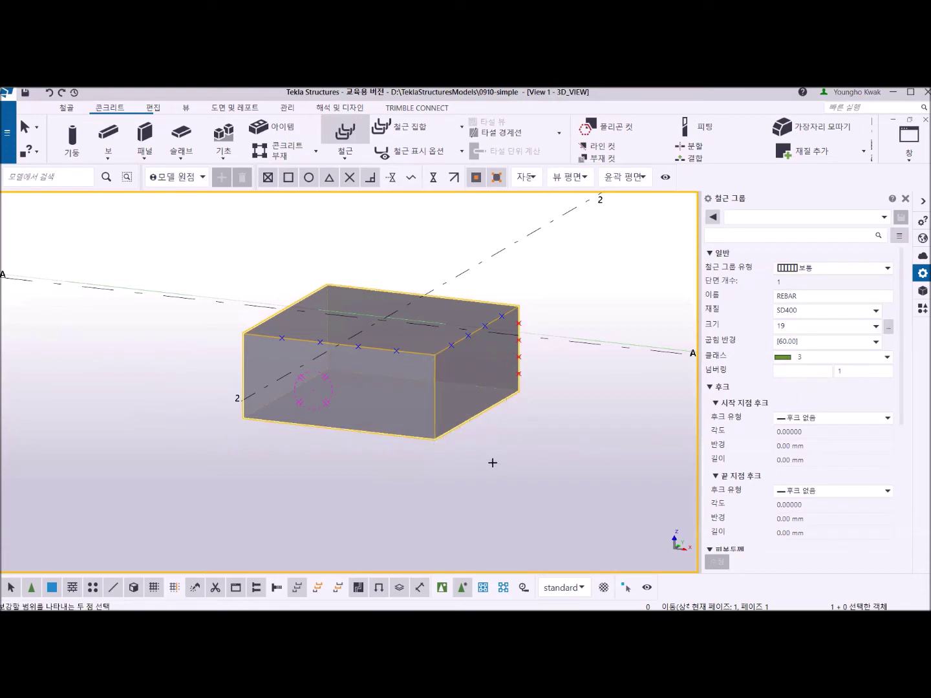
left_click(436, 439)
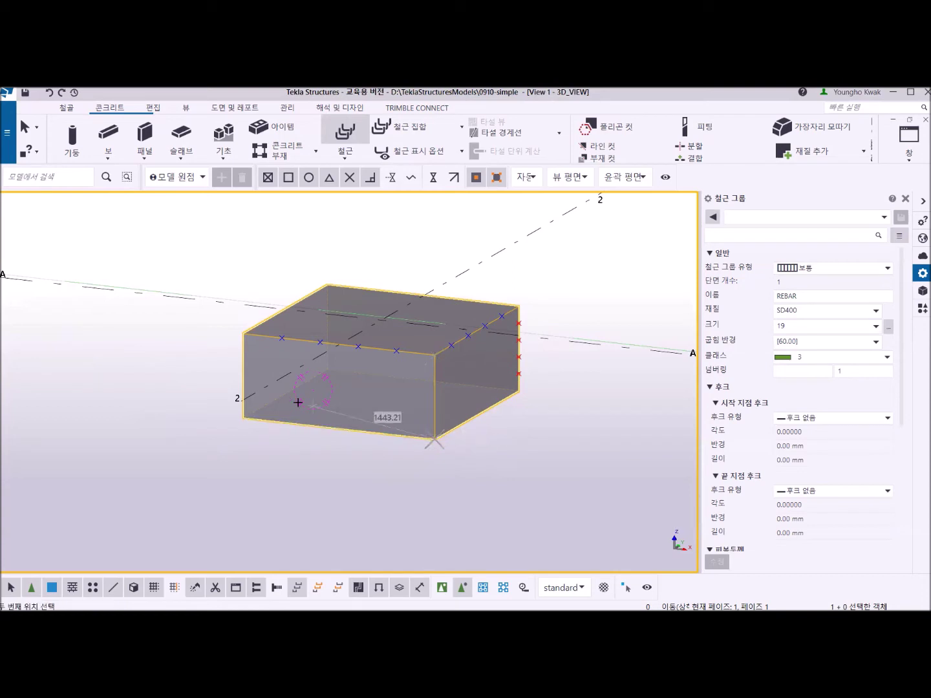
left_click(248, 420)
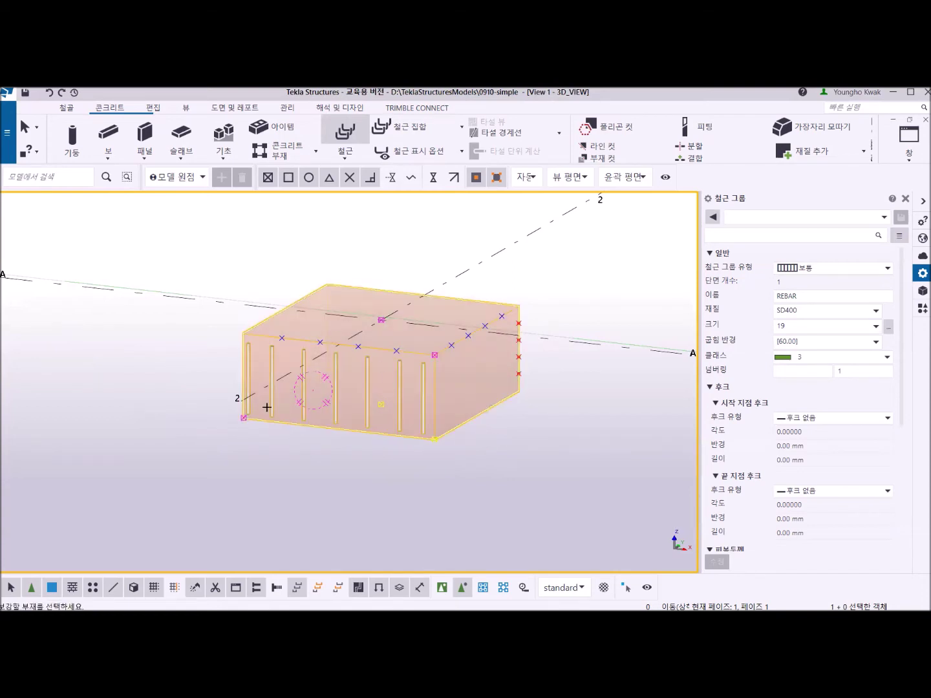
End the rebar group command and undo the vertical group spanning the footing's full front face.
right_click(217, 235)
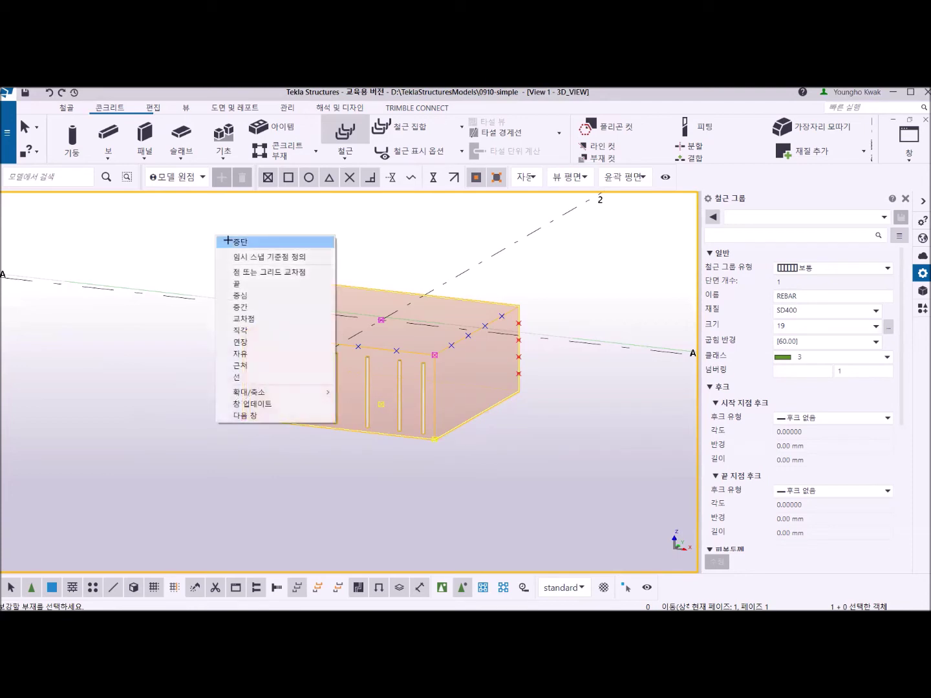
left_click(227, 242)
left_click(49, 92)
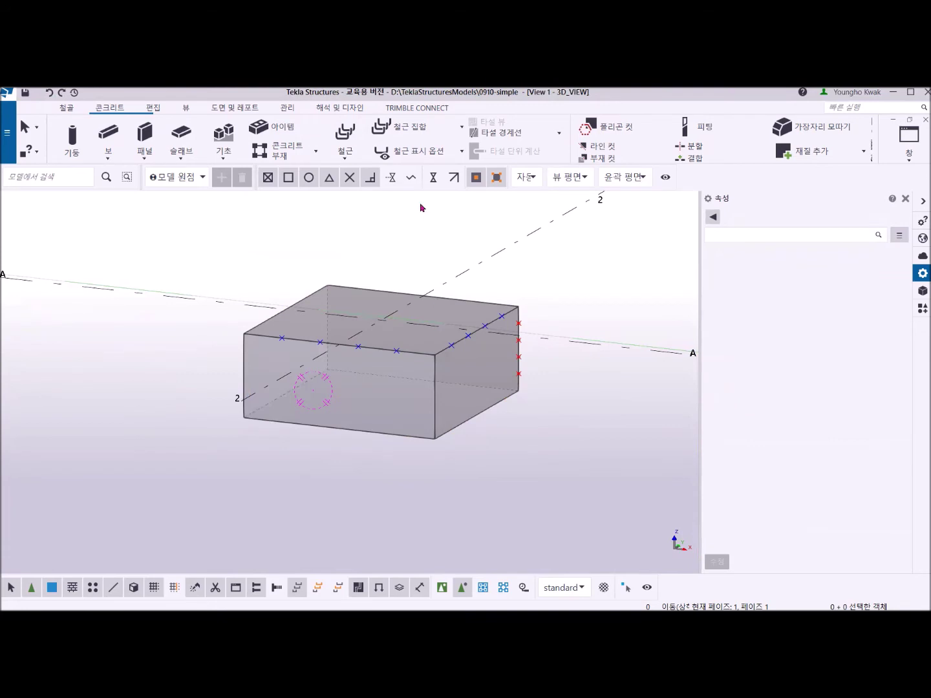
Create a vertical rebar group on the footing's front face, distributed between the two outermost points on its upper front edge.
left_click(346, 154)
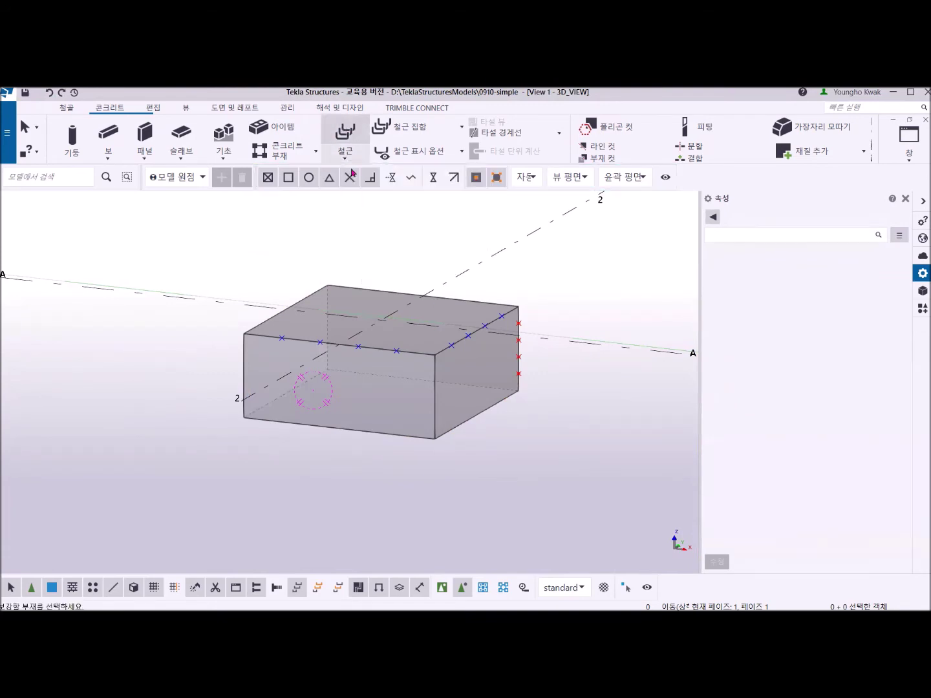
left_click(432, 393)
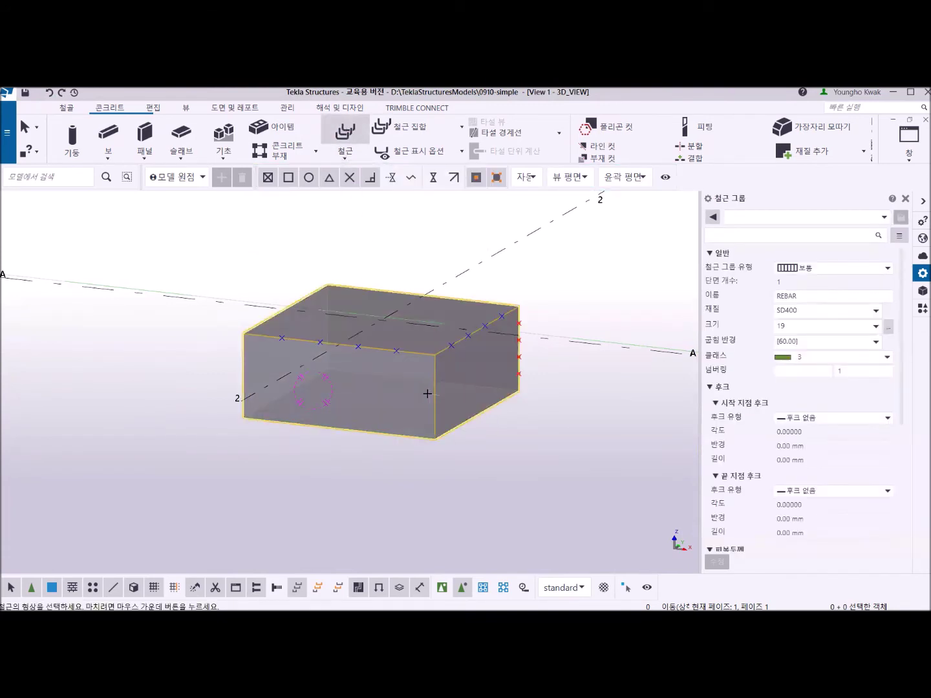
left_click(395, 353)
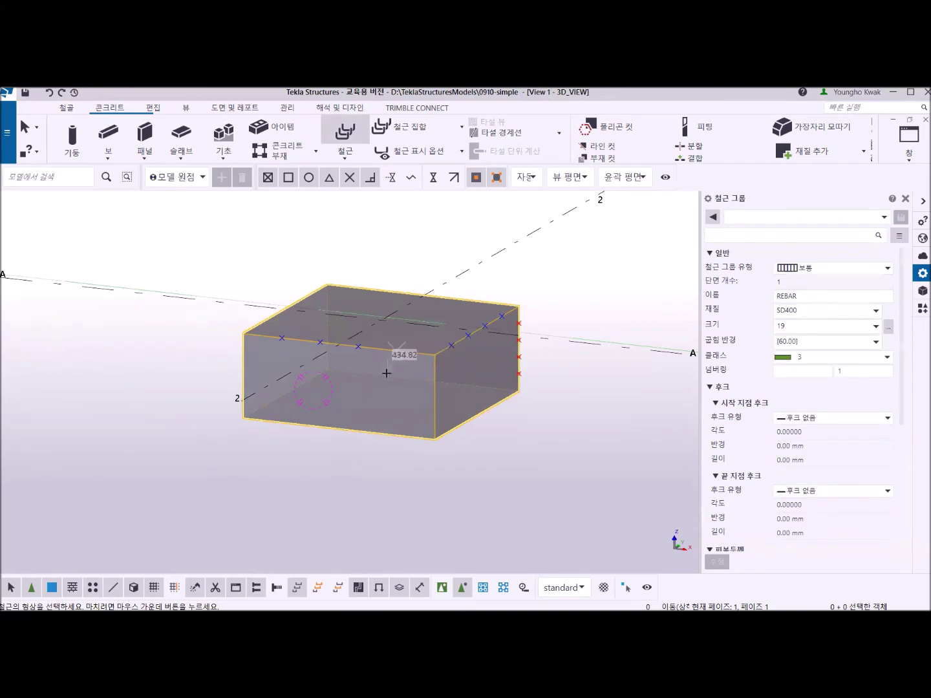
left_click(402, 433)
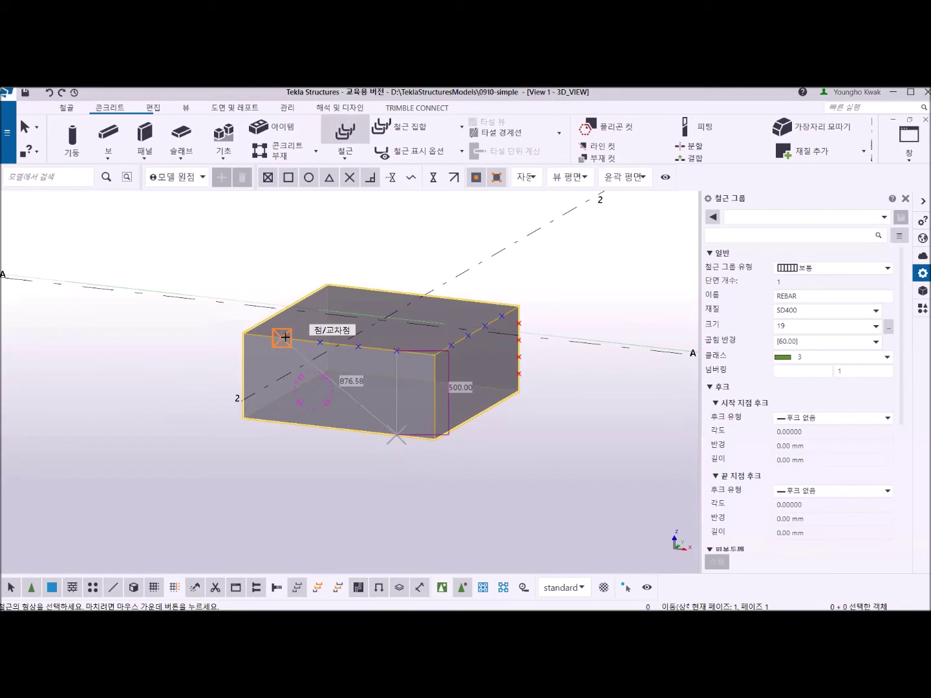
left_click(285, 340)
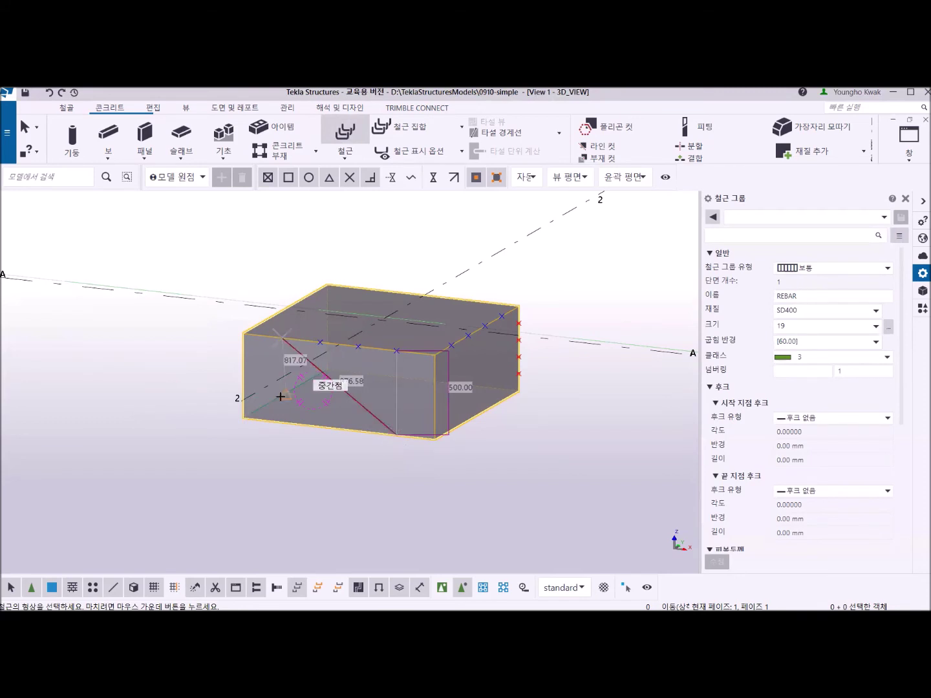
left_click(282, 422)
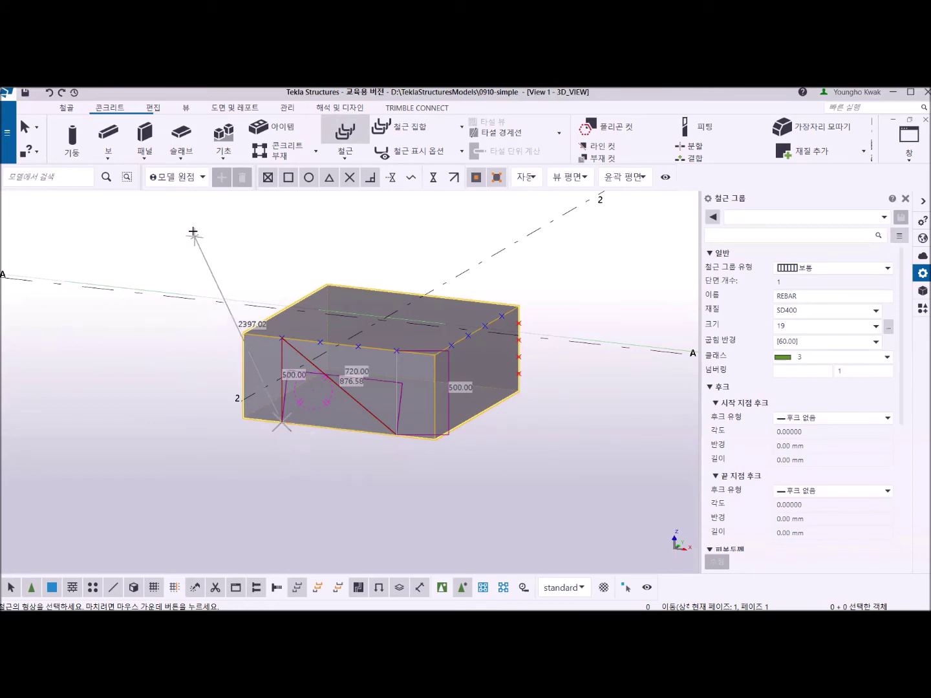
key("BackSpace")
key("BackSpace")
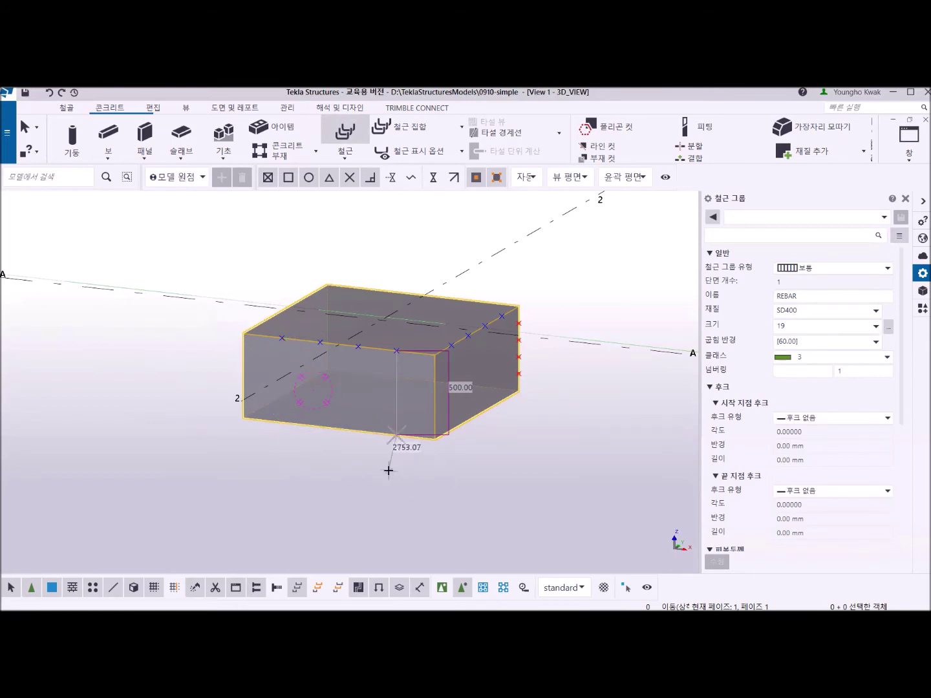
middle_click(367, 475)
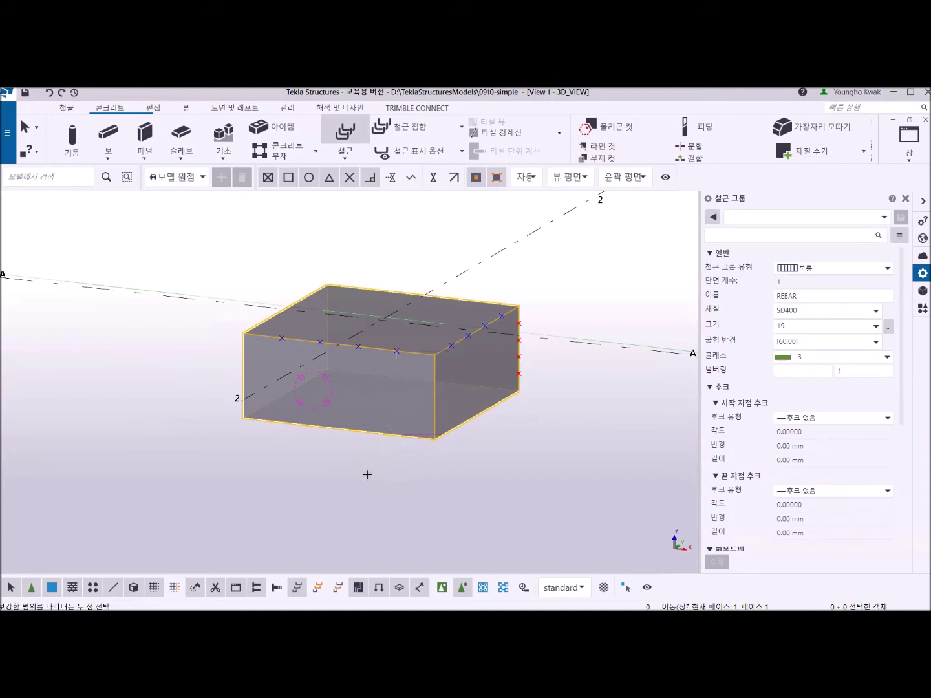
left_click(368, 340)
left_click(281, 337)
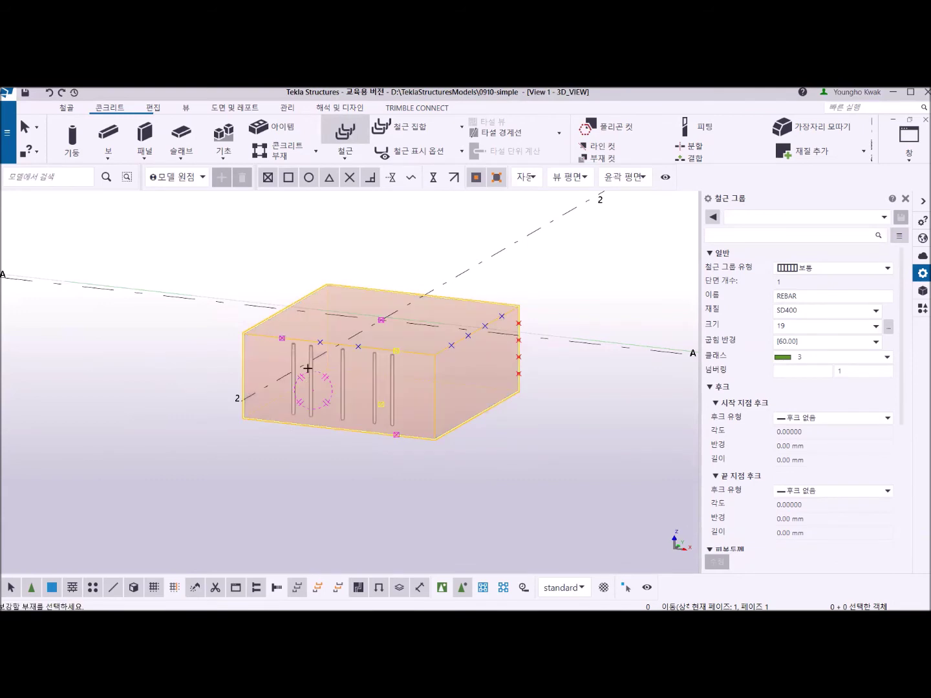
left_click(362, 427)
right_click(218, 231)
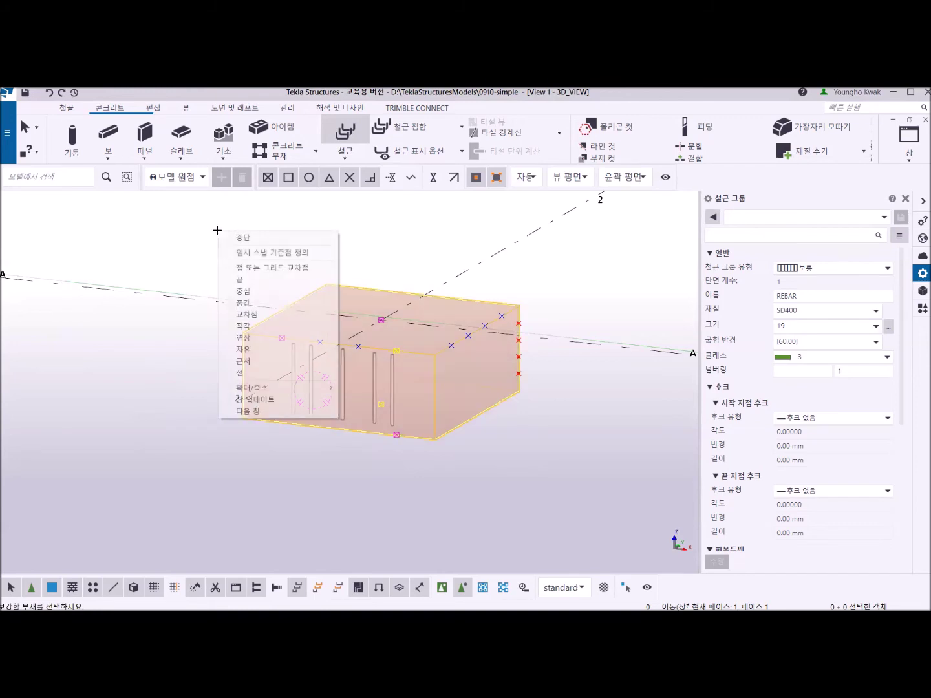
Leave the rebar command and show the parts in the 3D view as wireframe, exposing the bars inside the concrete block.
left_click(229, 236)
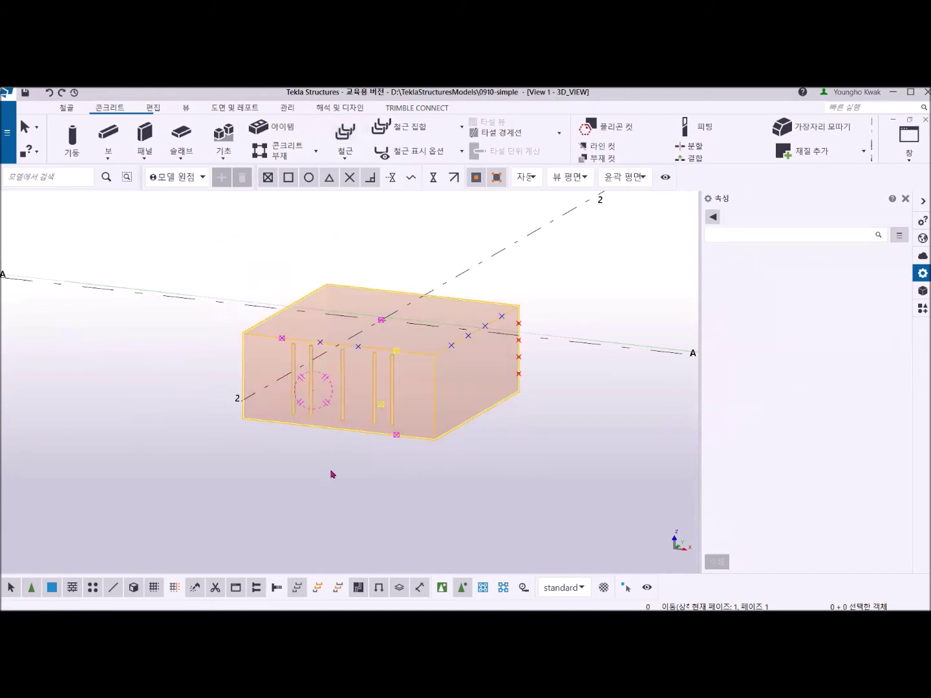
middle_click_drag(423, 410, 398, 407, "ctrl")
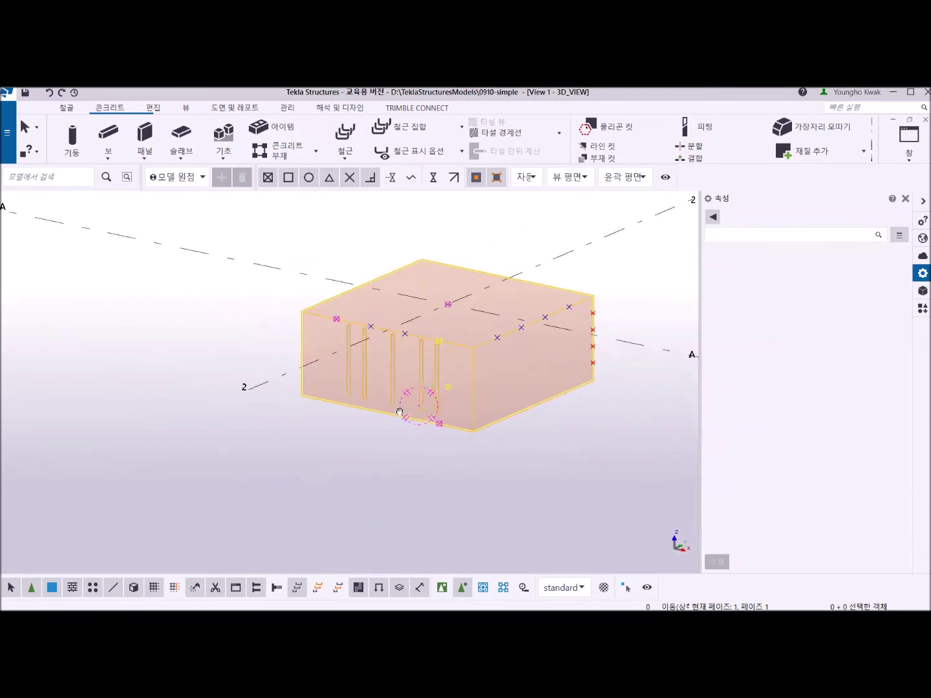
left_click(473, 254)
middle_click_drag(477, 276, 395, 266)
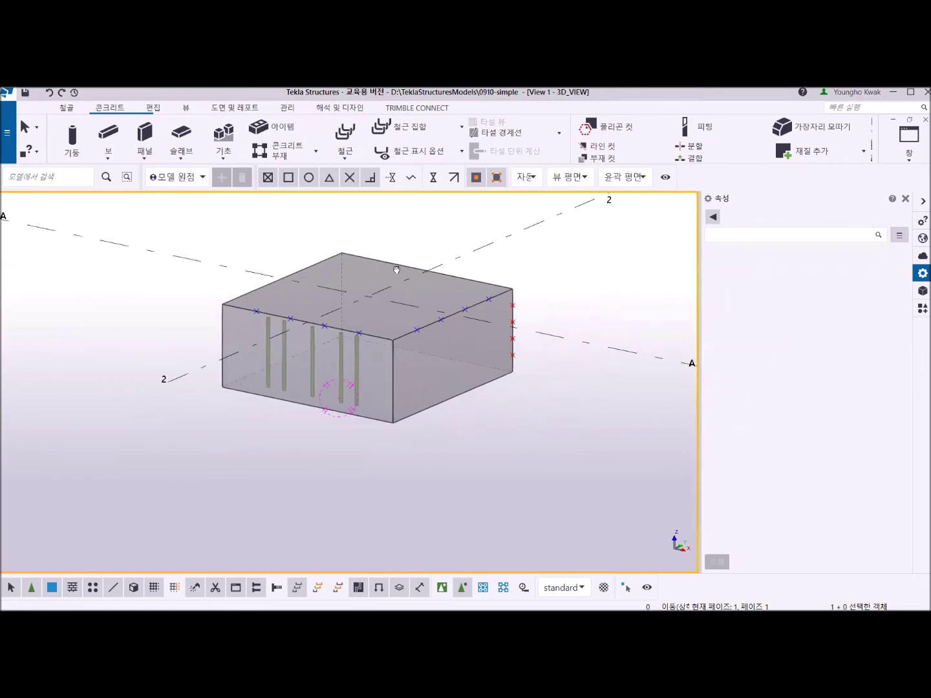
left_click(187, 107)
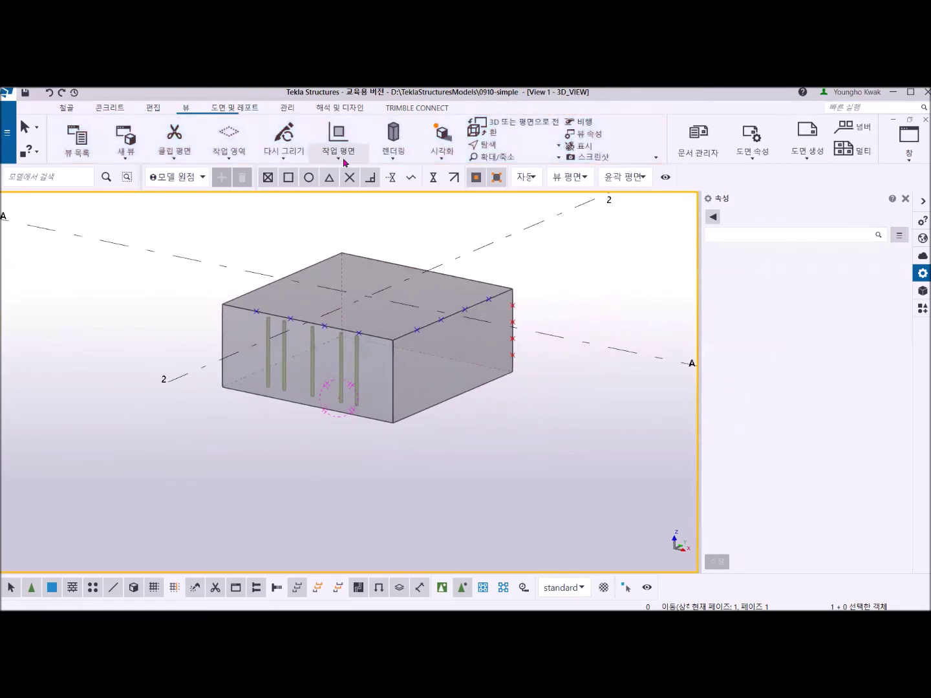
left_click(393, 160)
left_click(416, 263)
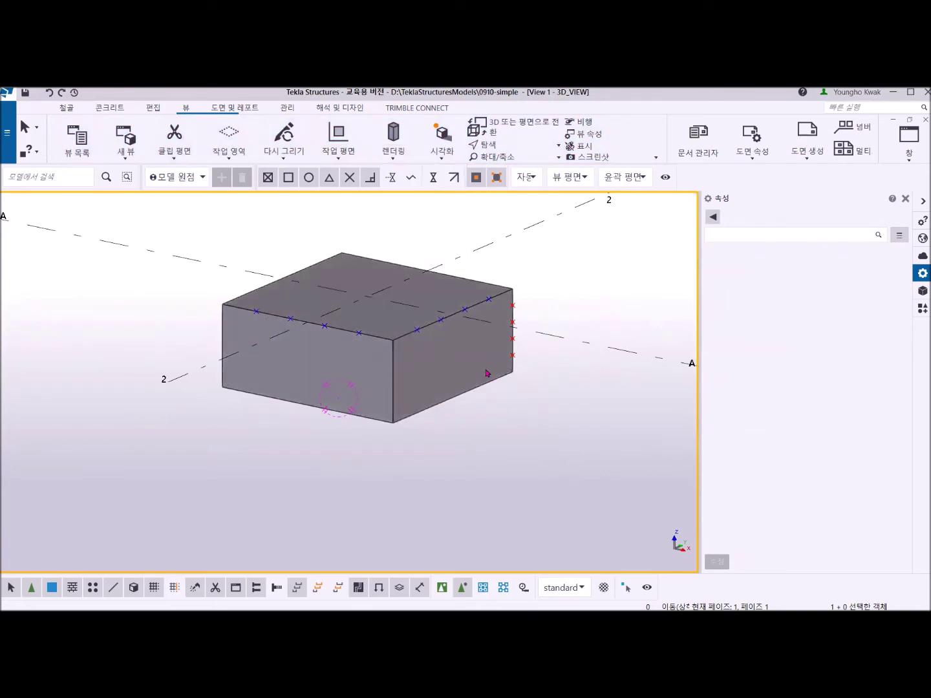
key("ctrl+1")
scroll(368, 369, "up", 4)
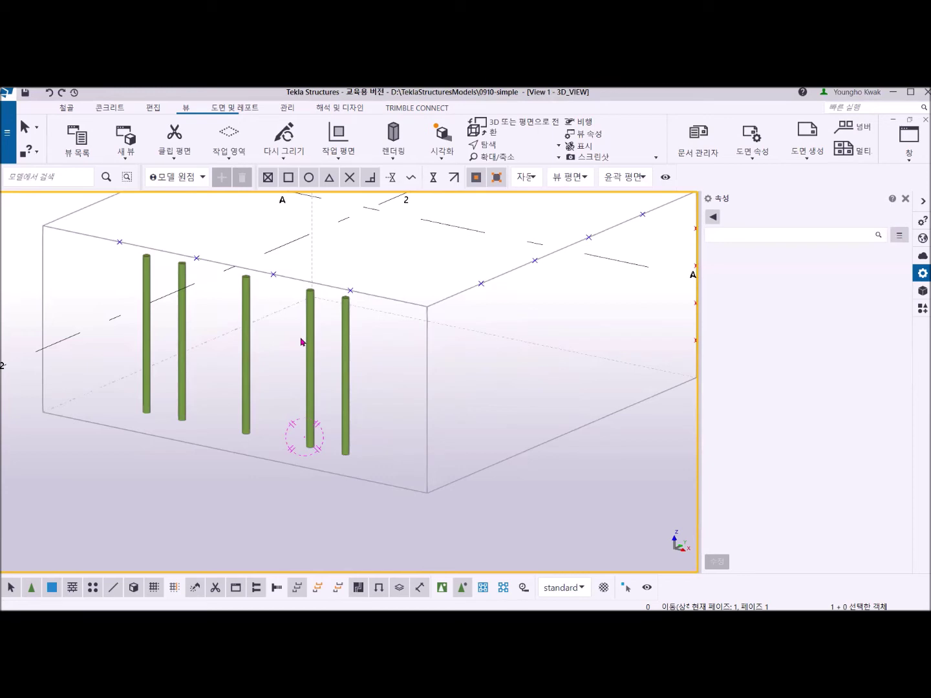
Set the vertical rebar group's cover thickness on plane, from plane, at start and at end to 0 mm.
left_click(350, 349)
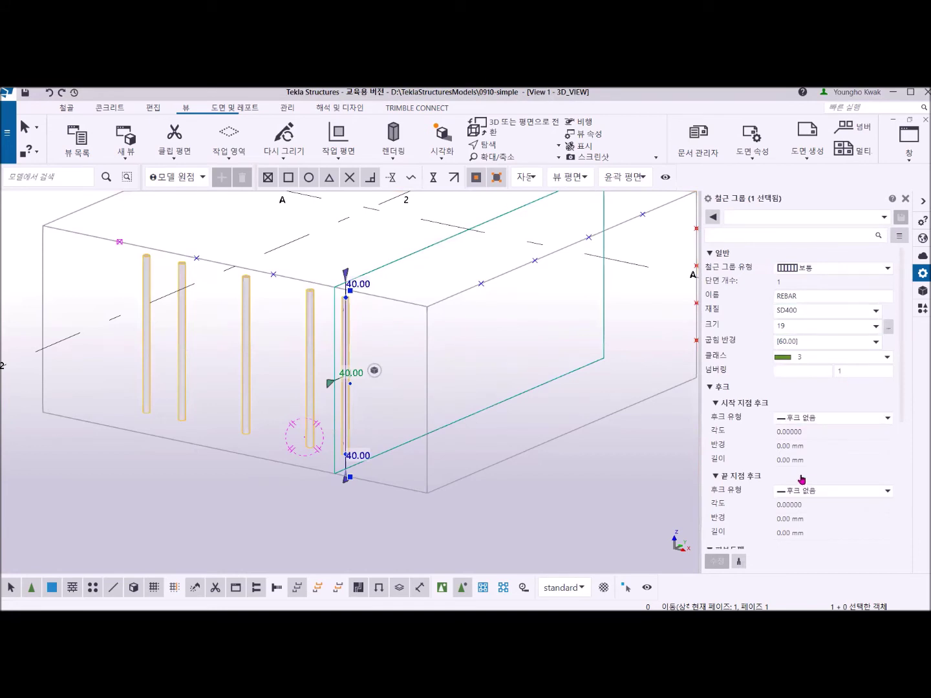
scroll(803, 477, "down", 2)
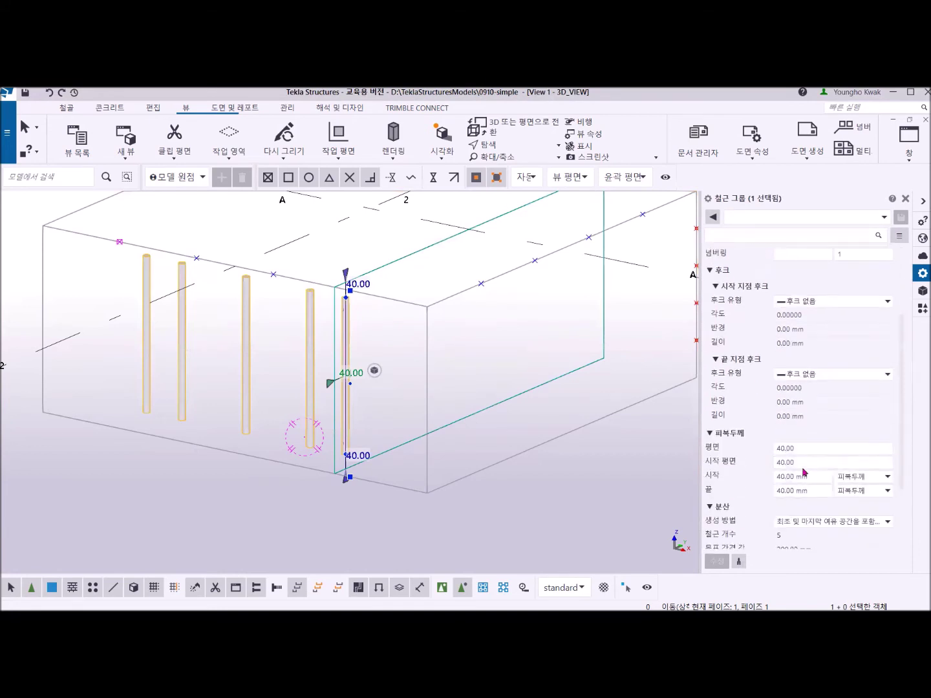
scroll(872, 486, "down", 1)
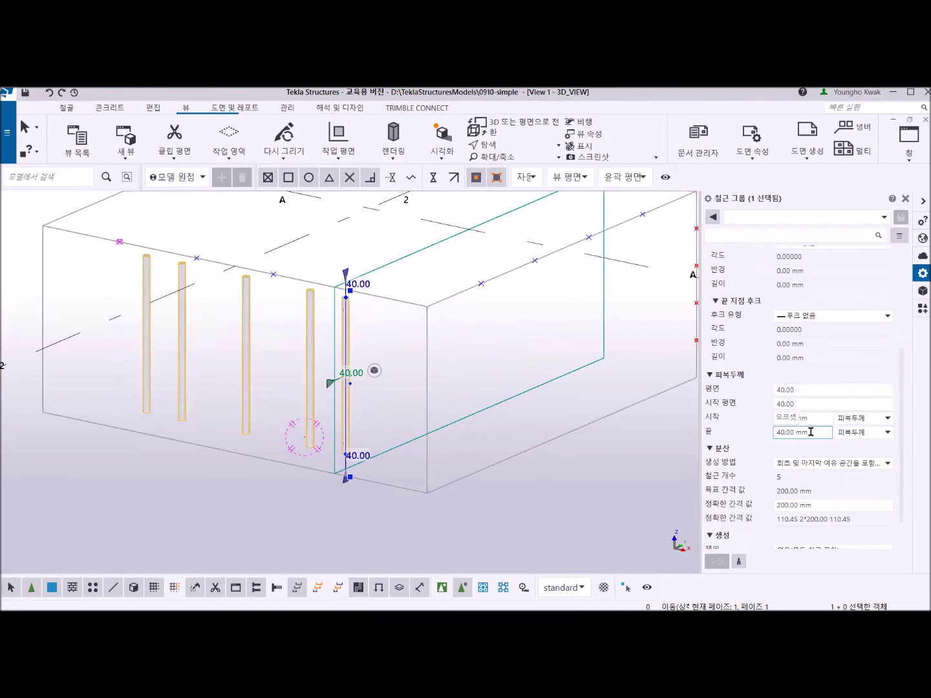
left_click_drag(804, 389, 748, 389)
type("0")
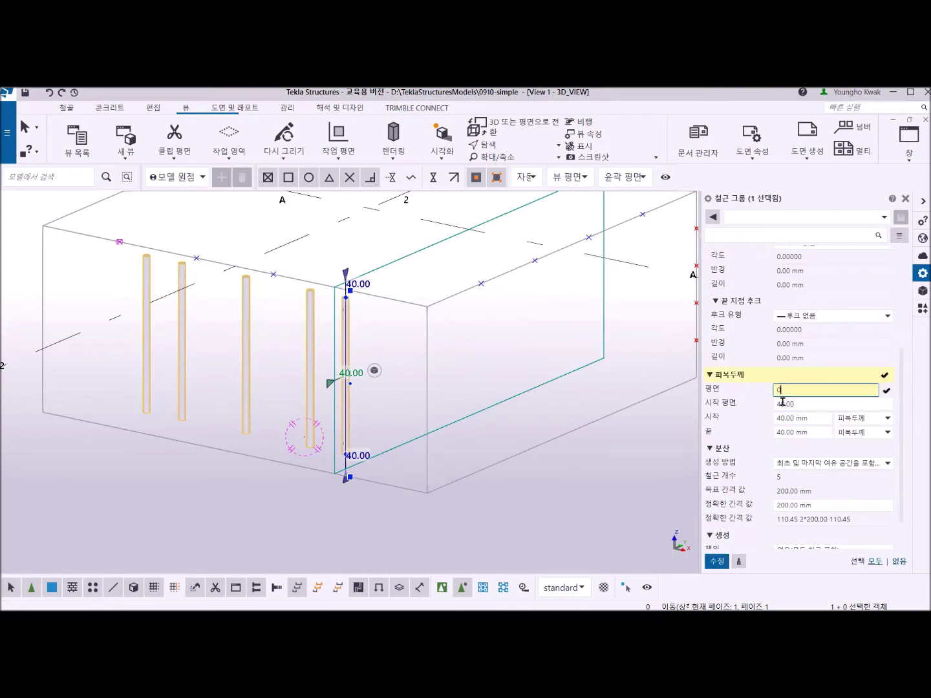
left_click_drag(800, 403, 758, 402)
type("0")
left_click_drag(820, 417, 736, 413)
type("0")
left_click_drag(812, 432, 769, 429)
type("0")
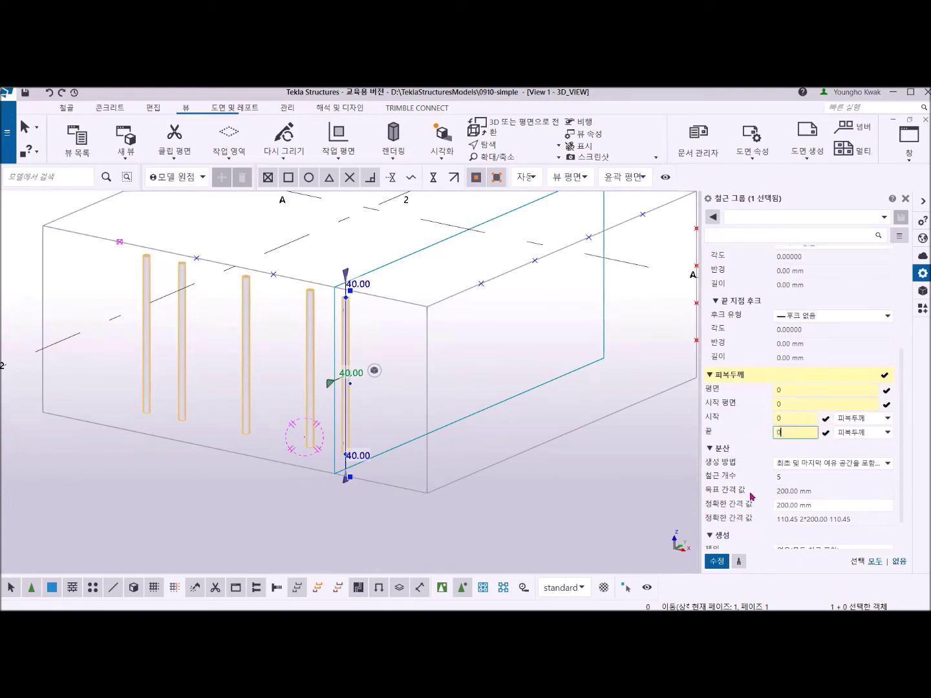
left_click(717, 561)
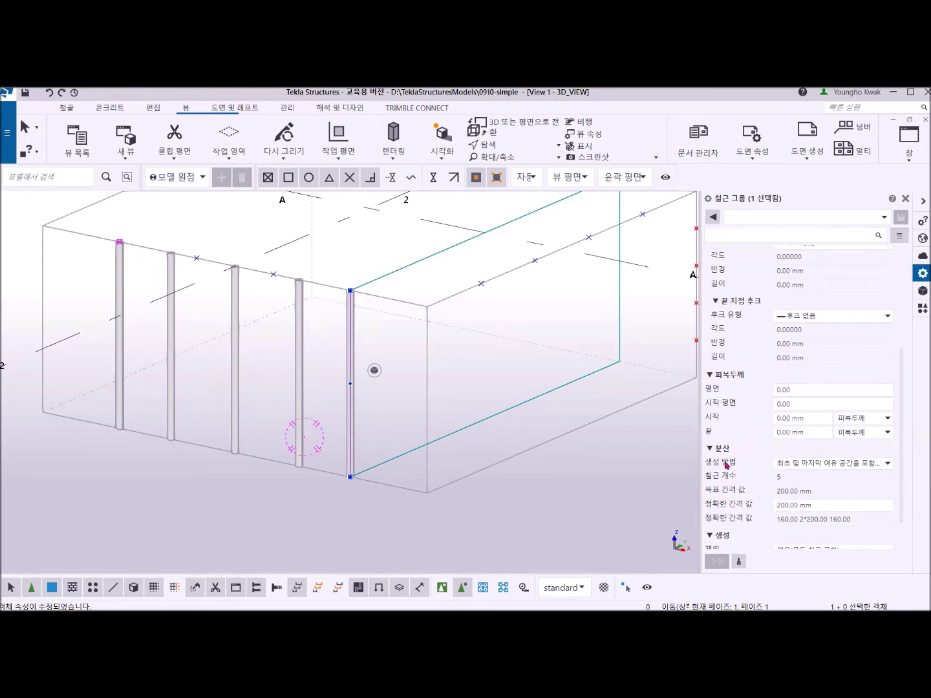
Distribute the rebar group evenly by number of bars (철근의 수만큼 균등한 분산) with 4 bars.
left_click(887, 463)
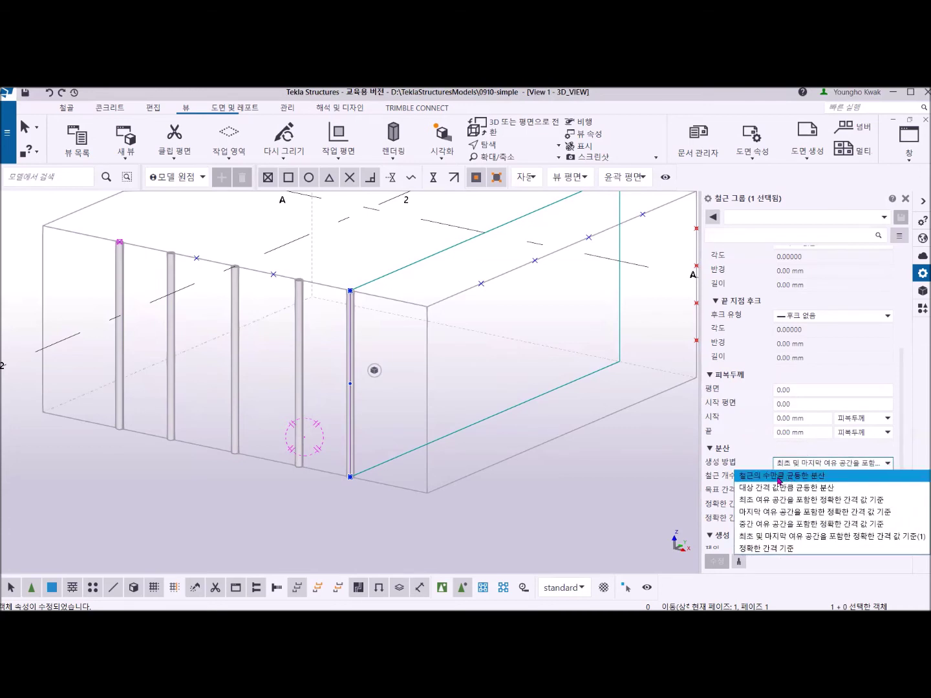
left_click(779, 476)
double_click(800, 476)
type("4")
left_click(726, 561)
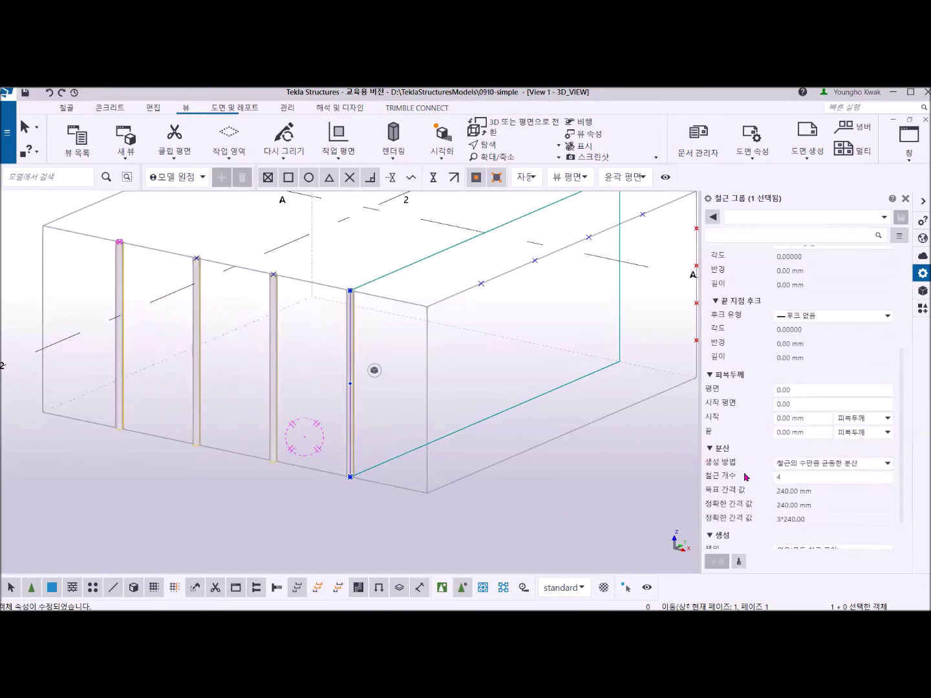
Try 6 and 8 as the number of evenly distributed bars, applying each value to the rebar group.
left_click(794, 477)
type("6")
left_click(718, 561)
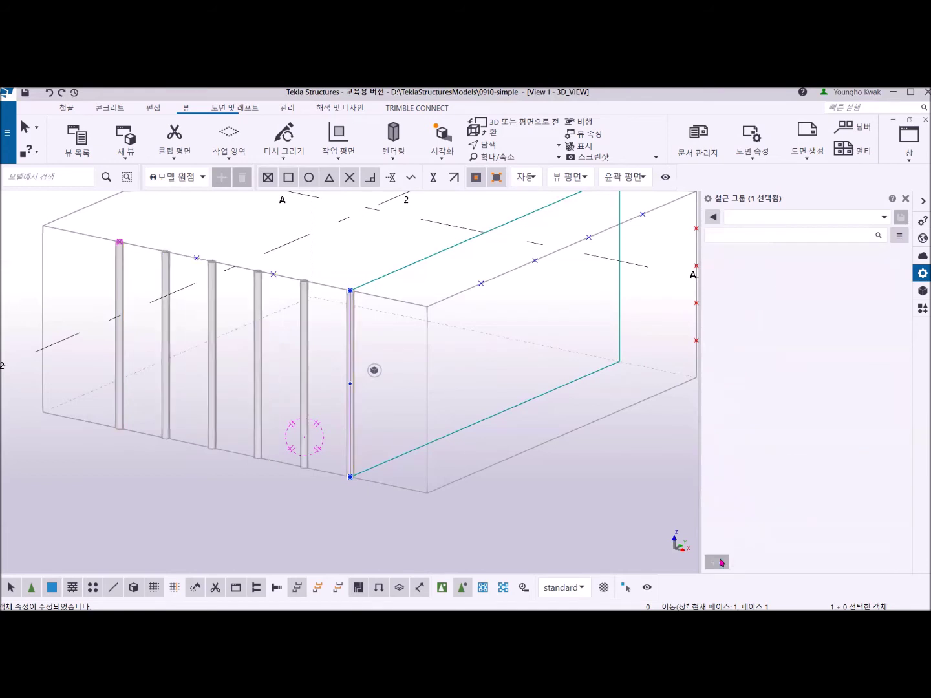
double_click(793, 479)
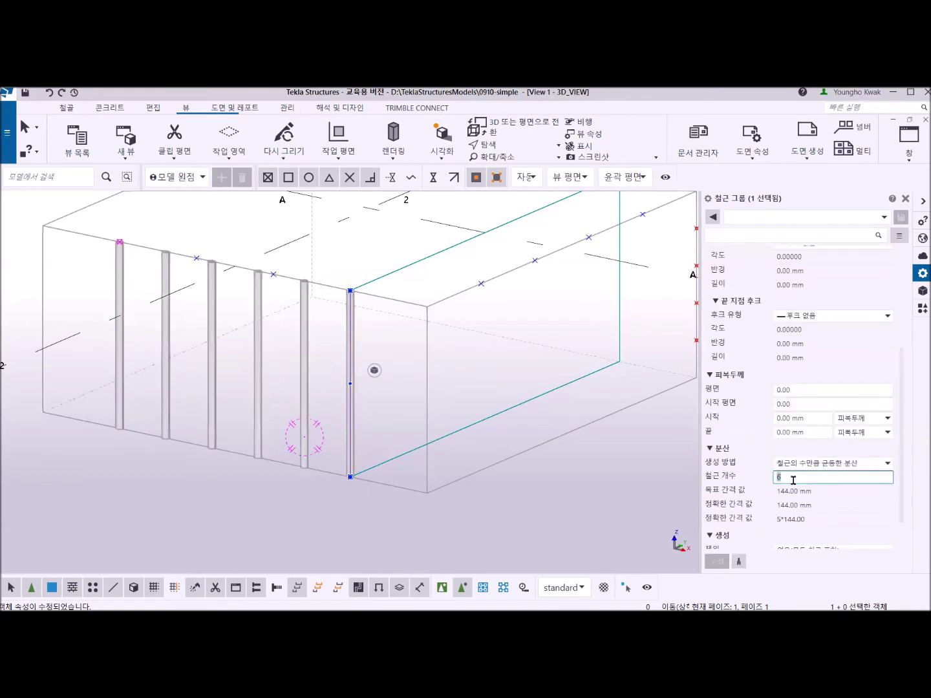
type("8")
left_click(718, 562)
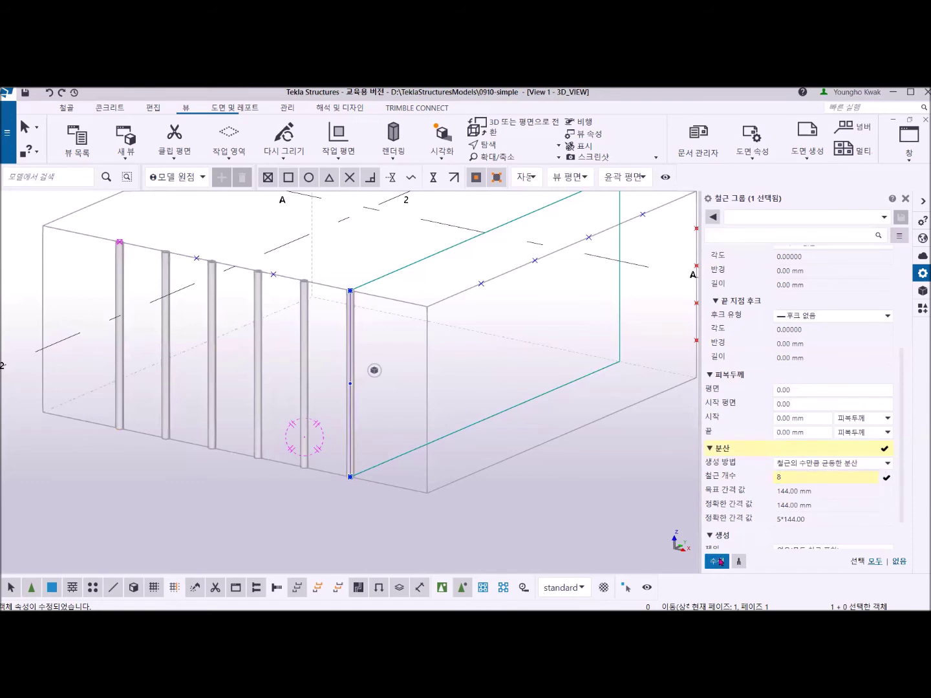
Distribute the rebar group evenly by target spacing (대상 간격 값만큼 균등한 분산) with a value of 400 mm.
left_click(890, 463)
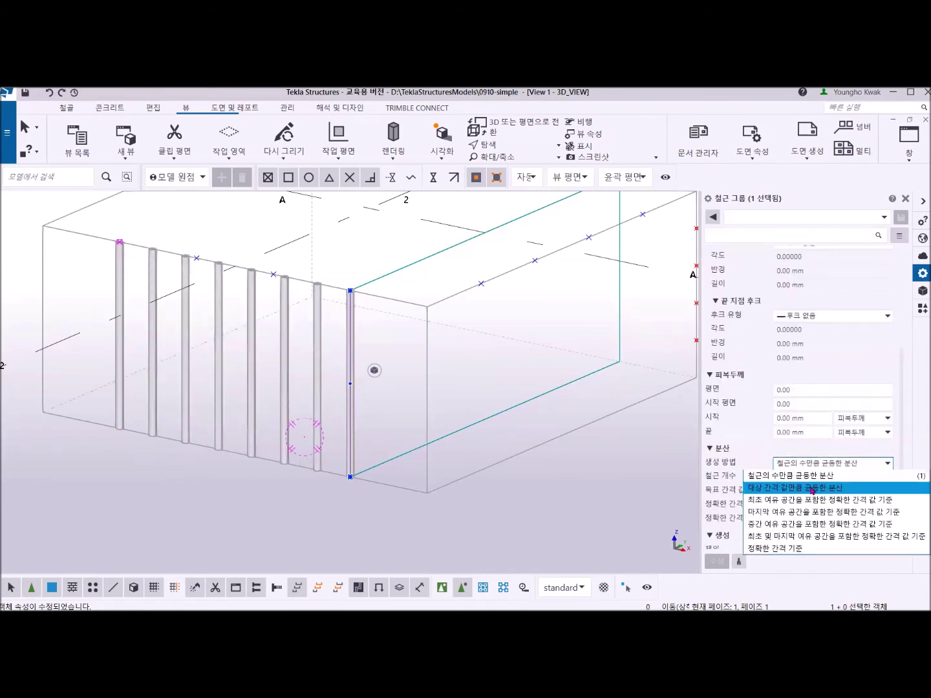
left_click(783, 492)
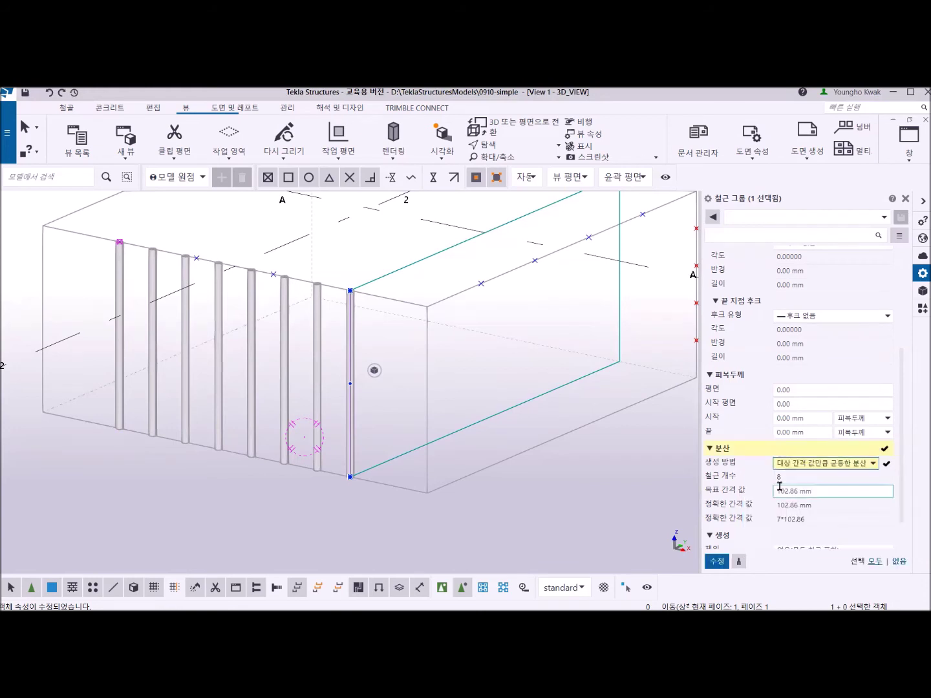
left_click(777, 492)
triple_click(777, 492)
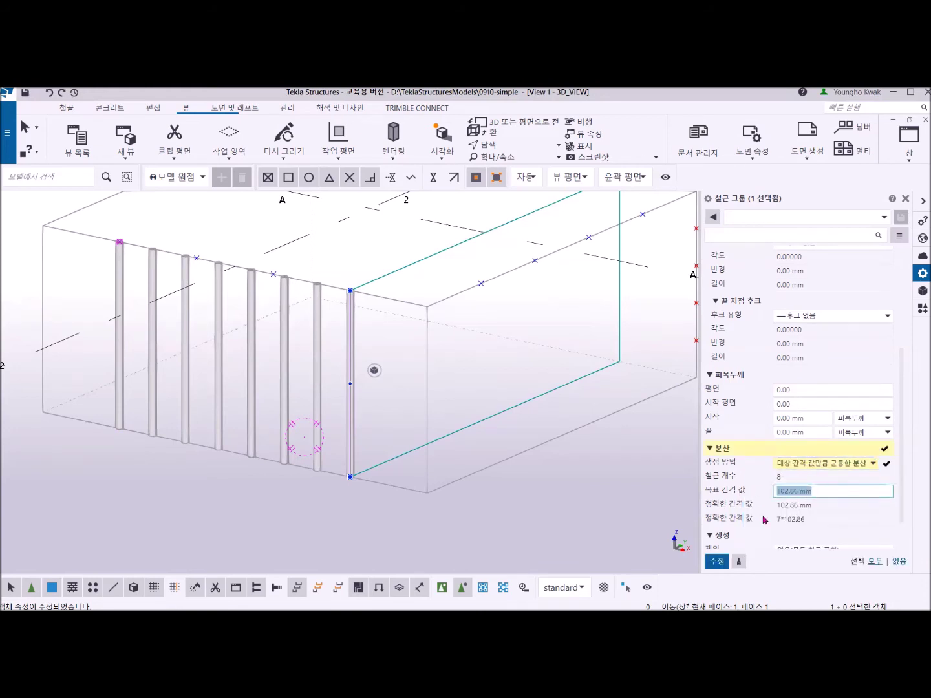
type("400")
left_click(716, 560)
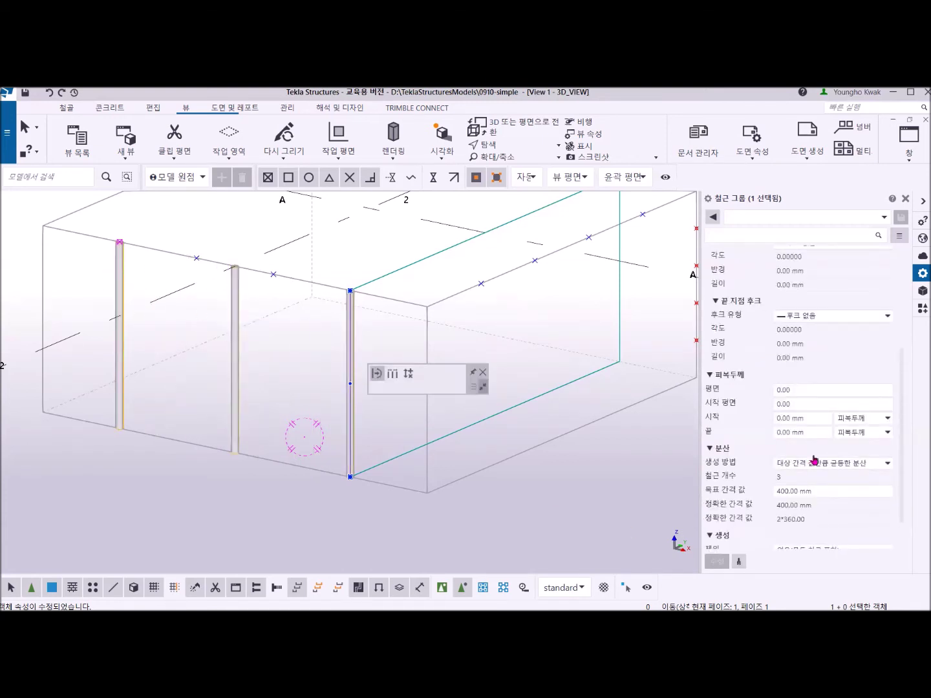
Set the rebar group's target spacing to 300 mm and inspect the resulting bars.
left_click(803, 491)
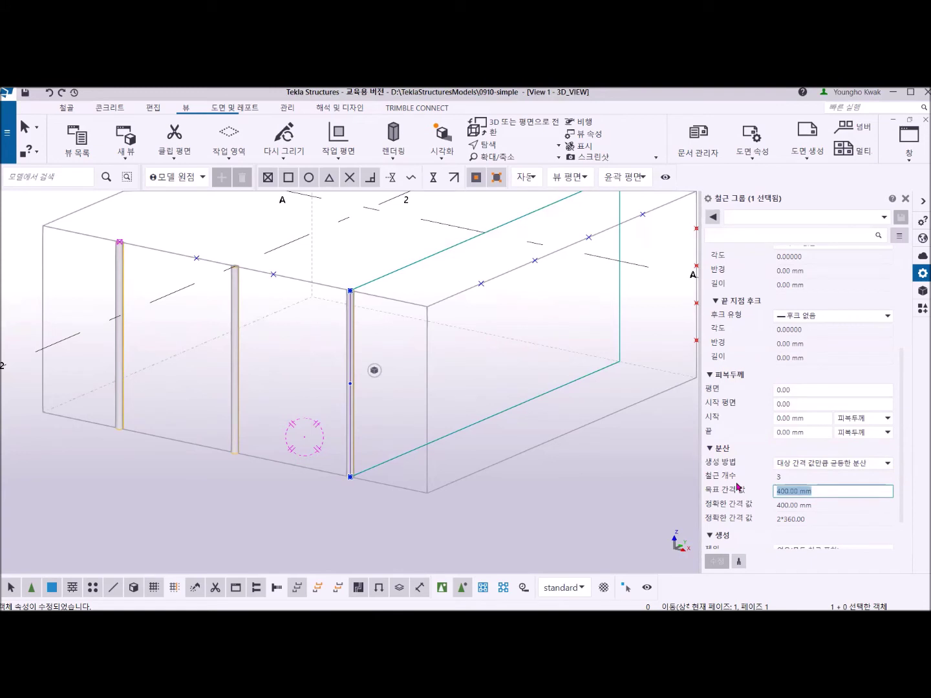
type("300")
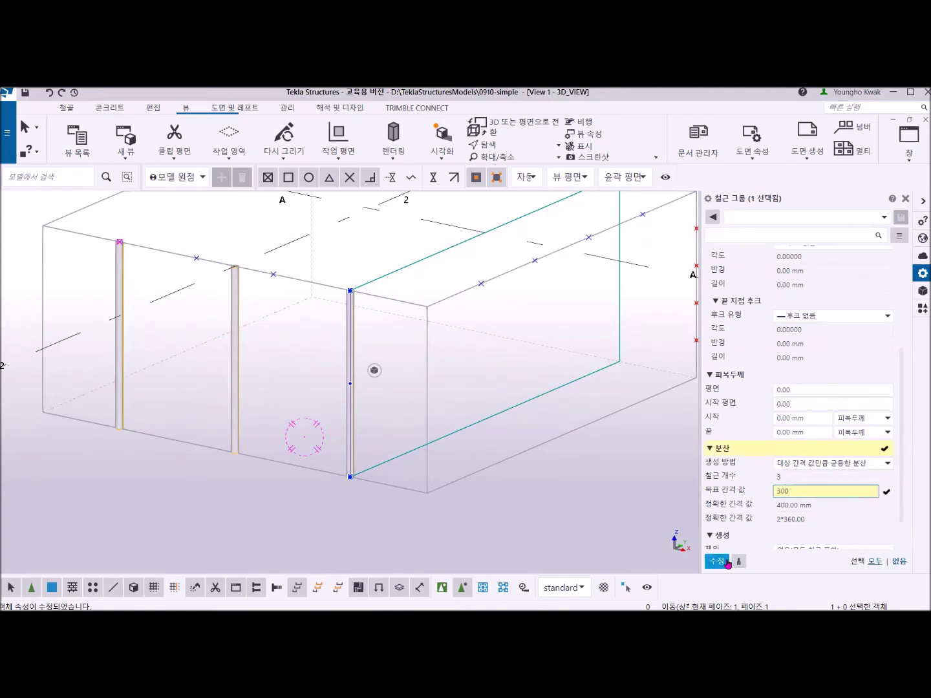
left_click(726, 561)
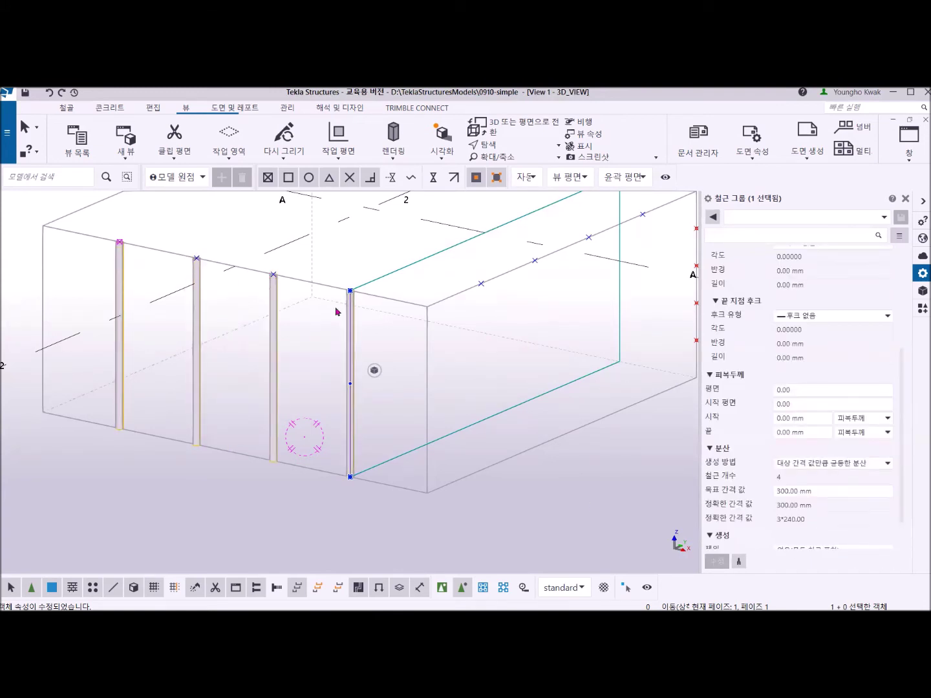
scroll(270, 279, "up", 4)
scroll(271, 279, "up", 2)
scroll(272, 280, "down", 8)
Switch the rebar group to exact spacings (정확한 간격 기준) and apply the spacing 4*240.00.
left_click(888, 462)
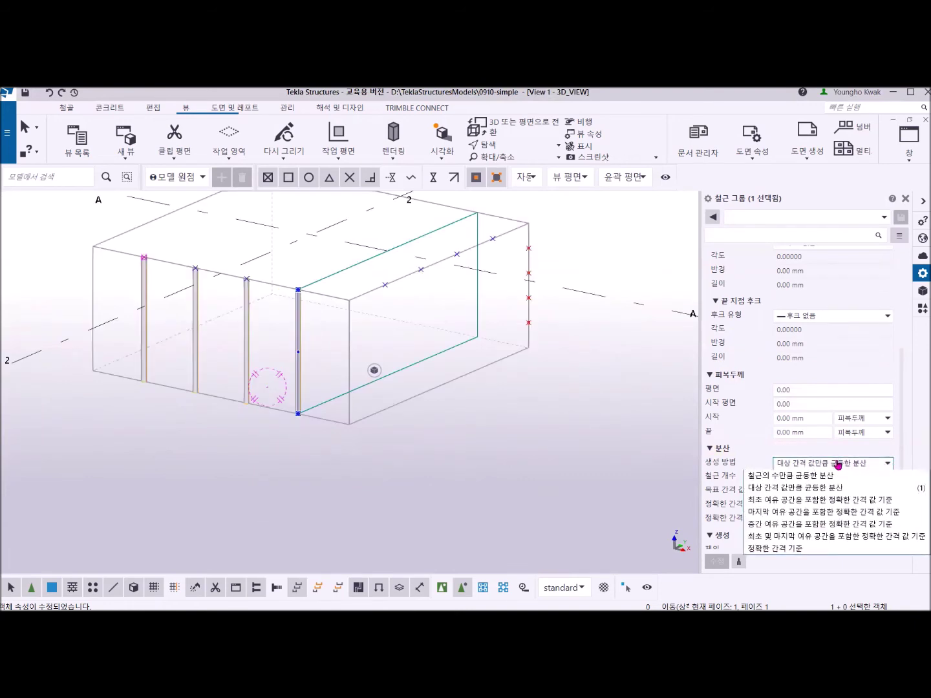
left_click(800, 550)
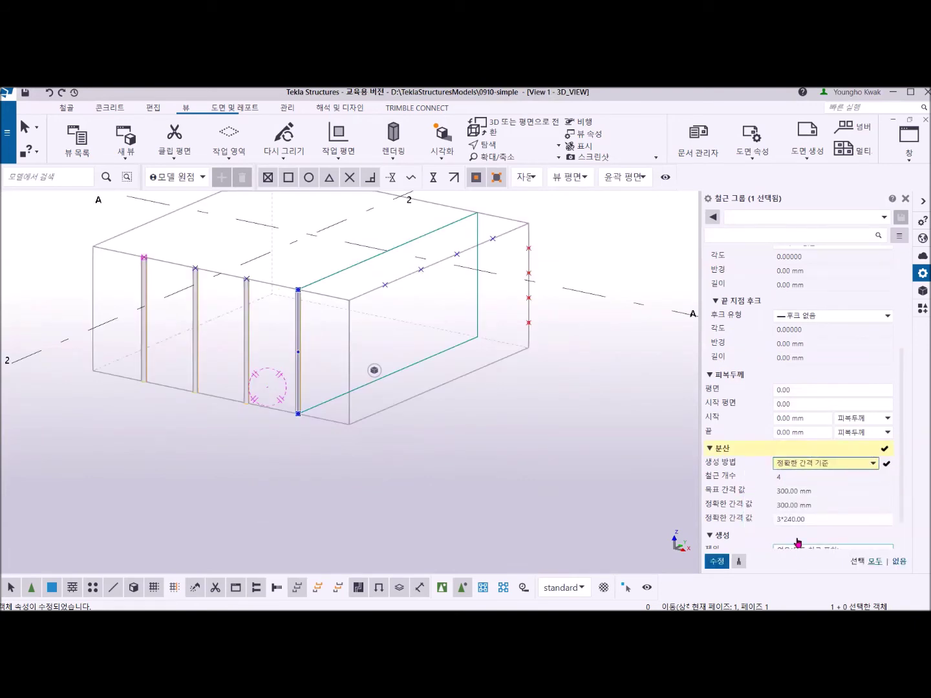
left_click(820, 520)
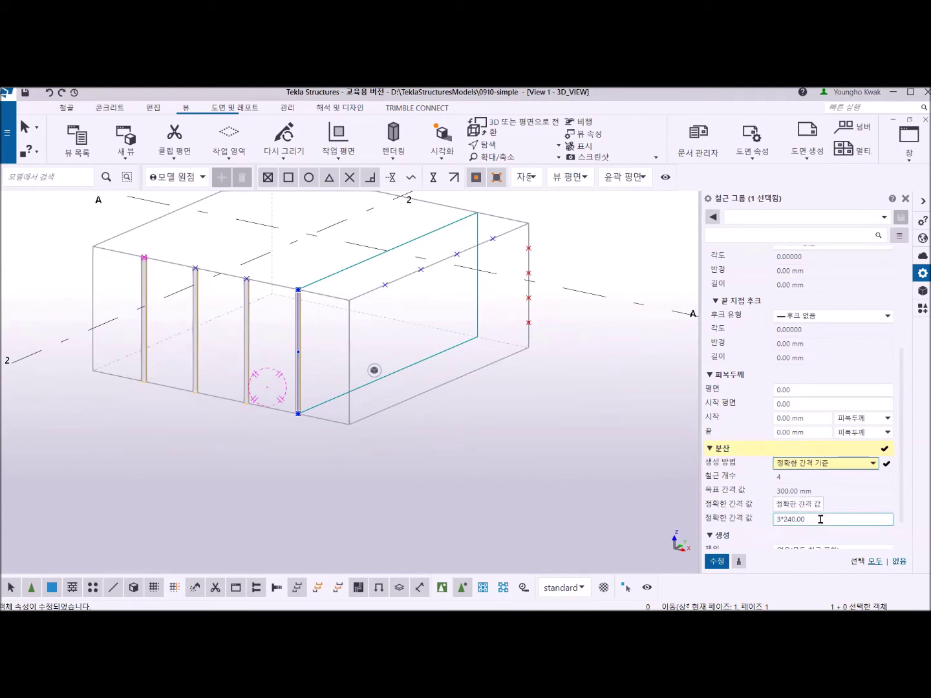
left_click_drag(808, 519, 757, 516)
left_click(776, 520)
type("4")
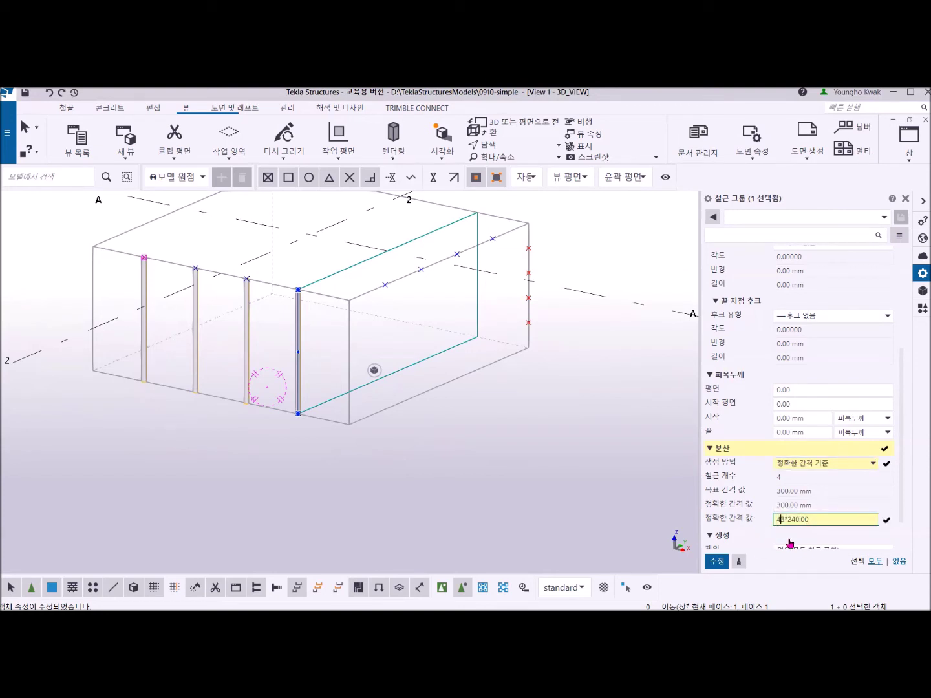
key("Delete")
left_click(717, 561)
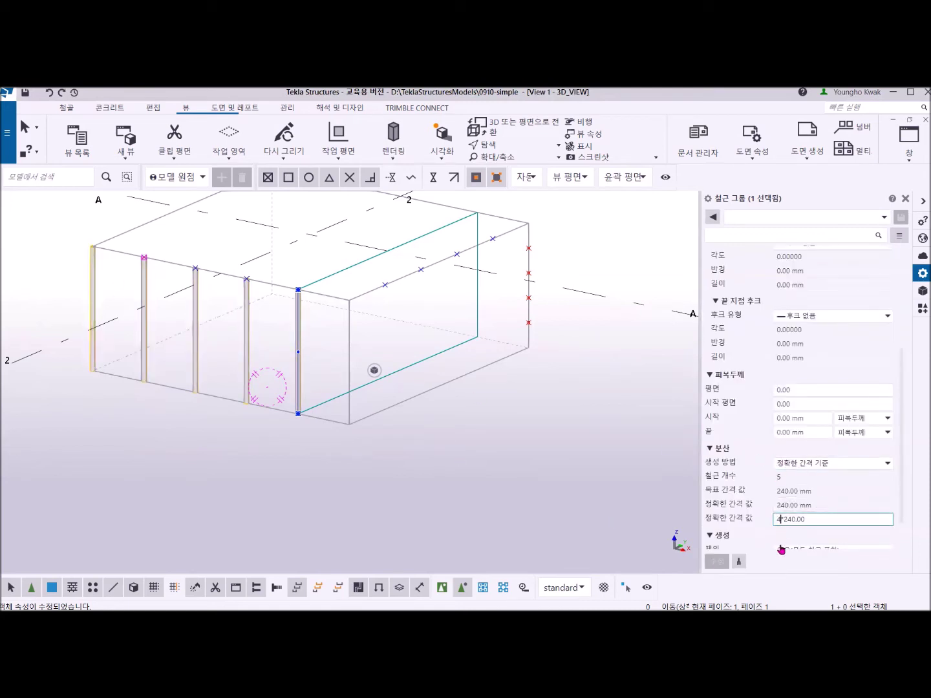
Set the rebar group's exact spacing to 3*240.00 and apply it.
key("BackSpace")
type("3")
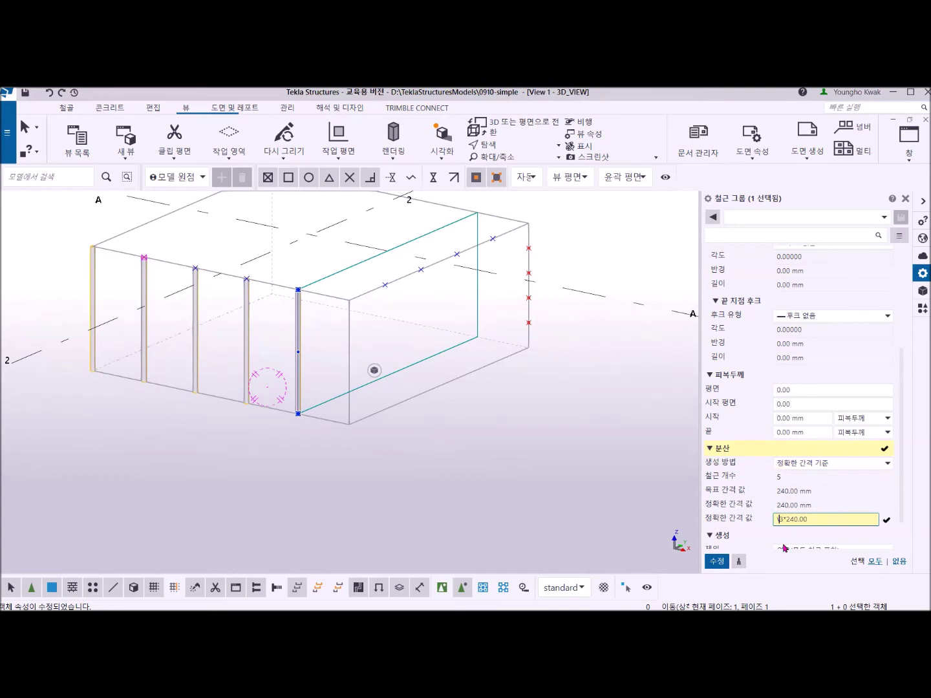
left_click(717, 561)
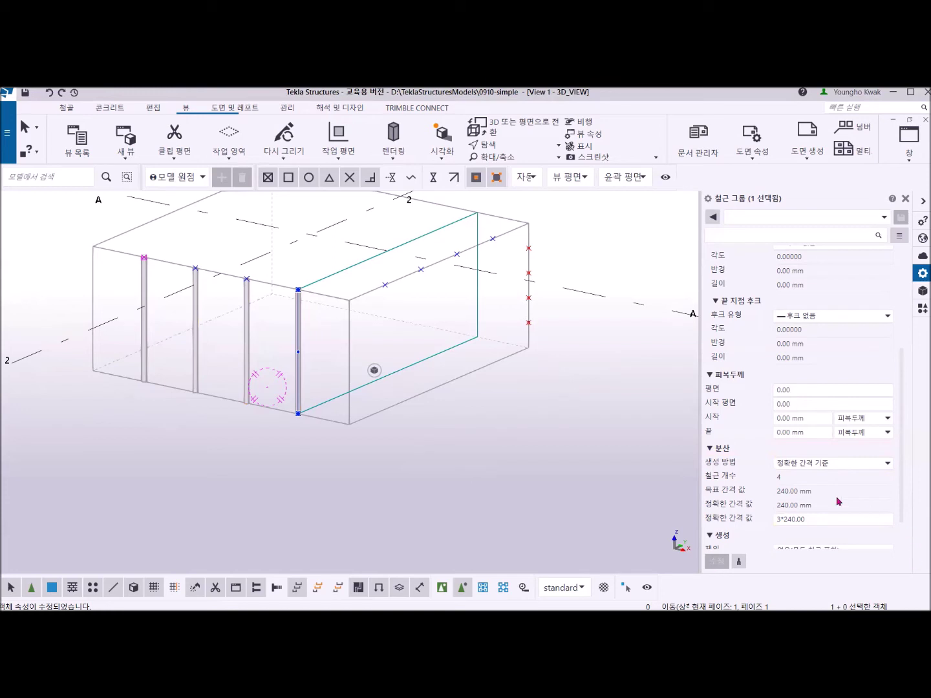
left_click(880, 464)
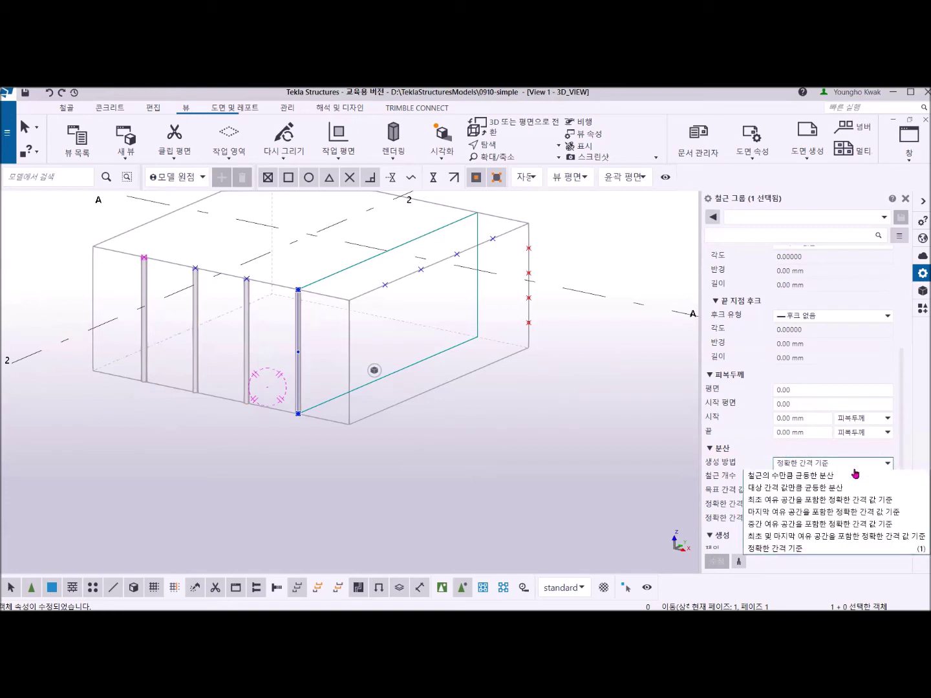
left_click(836, 480)
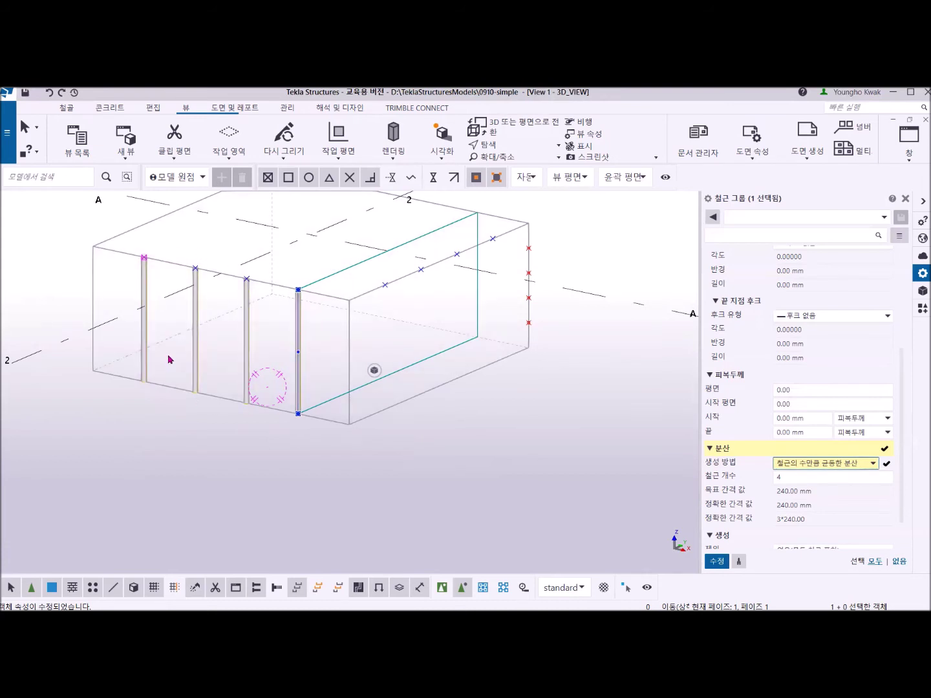
left_click(210, 476)
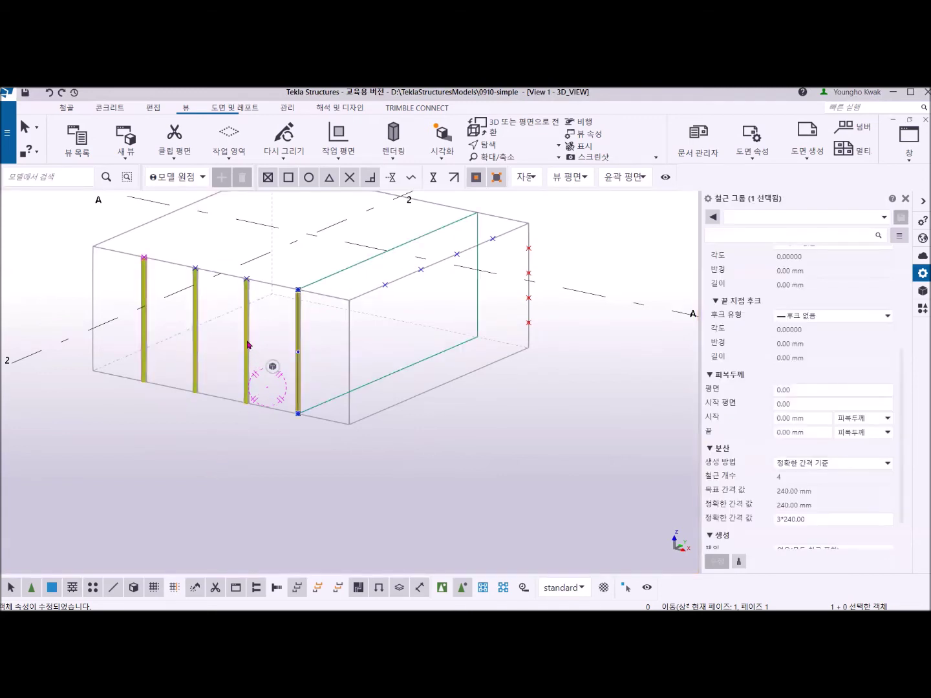
Delete the vertical rebar group from the front face of the concrete block.
key("Escape")
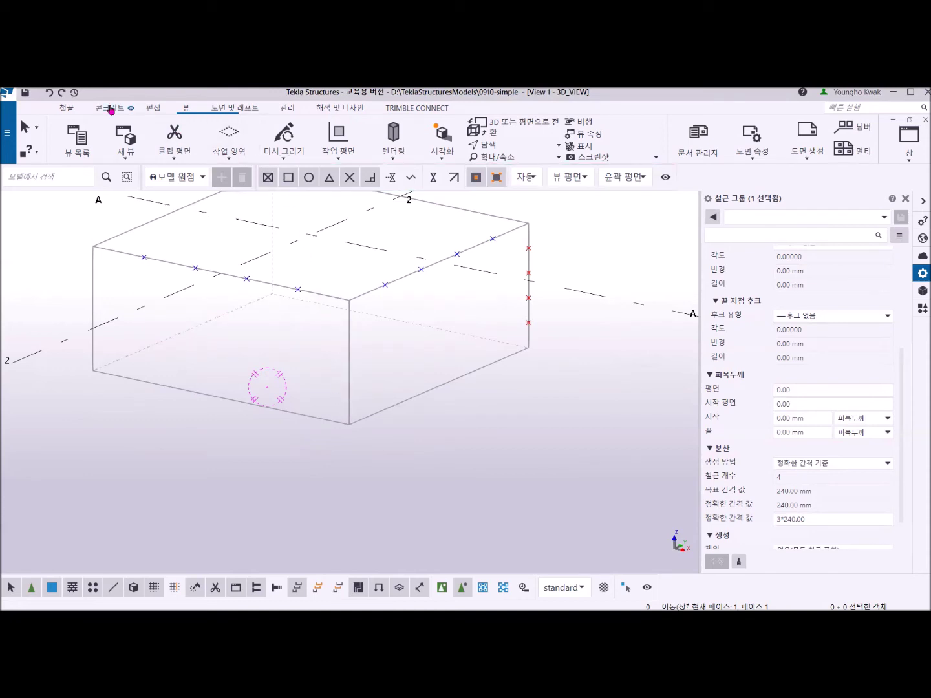
Create a rebar group on the block's front face, with the bar shape along the nearest vertical edge and the range along the full bottom edge.
left_click(110, 108)
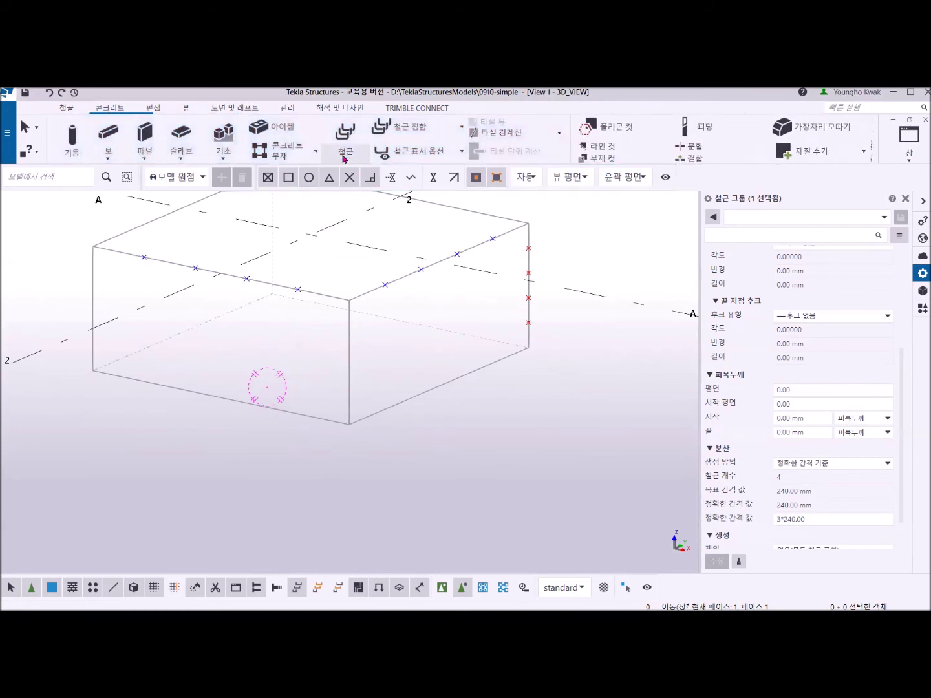
left_click(344, 155)
left_click(340, 174)
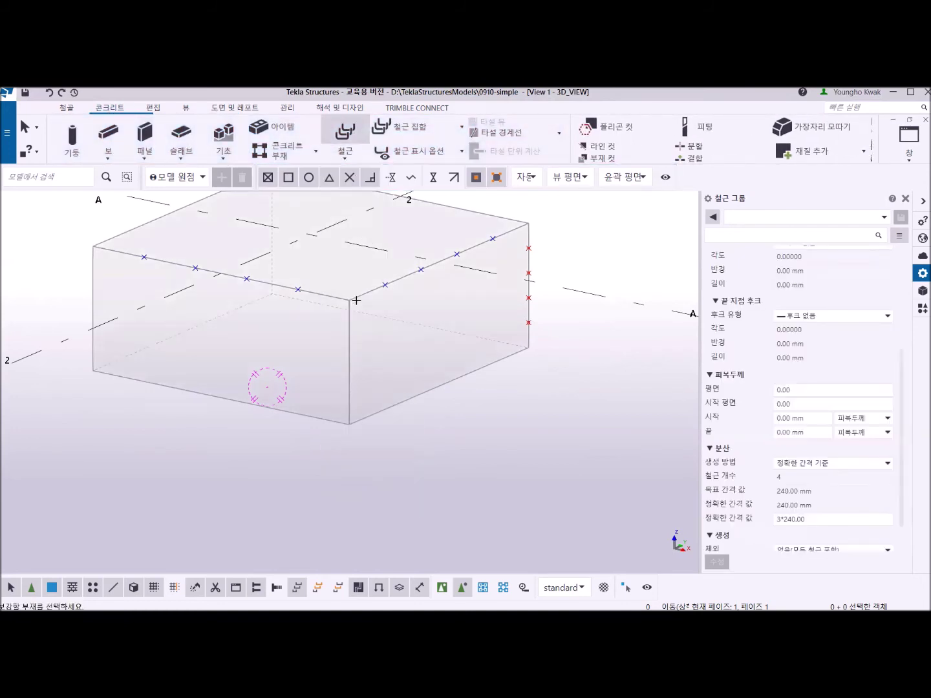
left_click(360, 308)
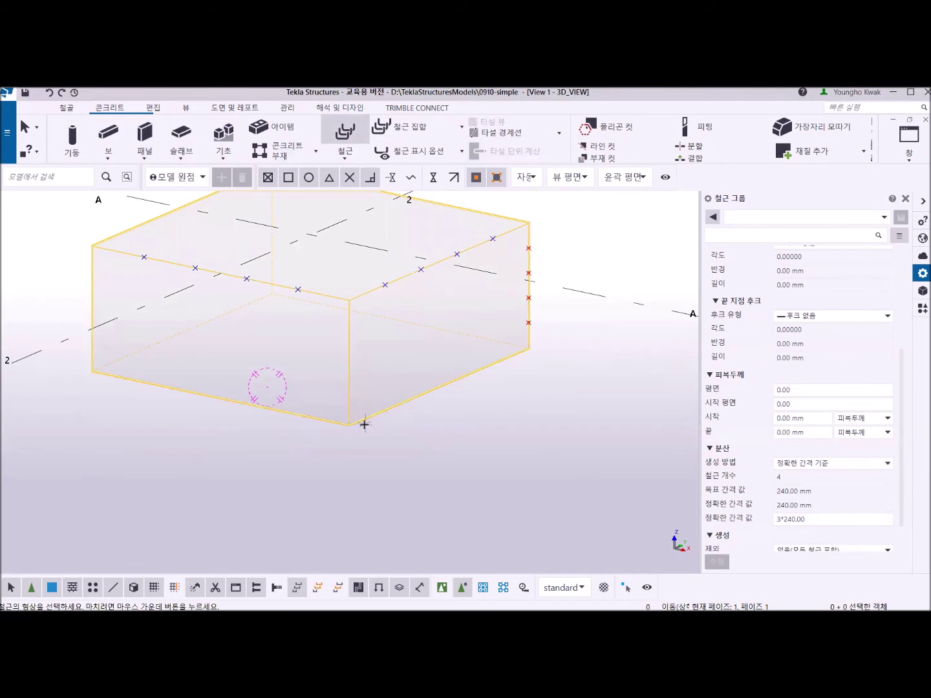
left_click(349, 425)
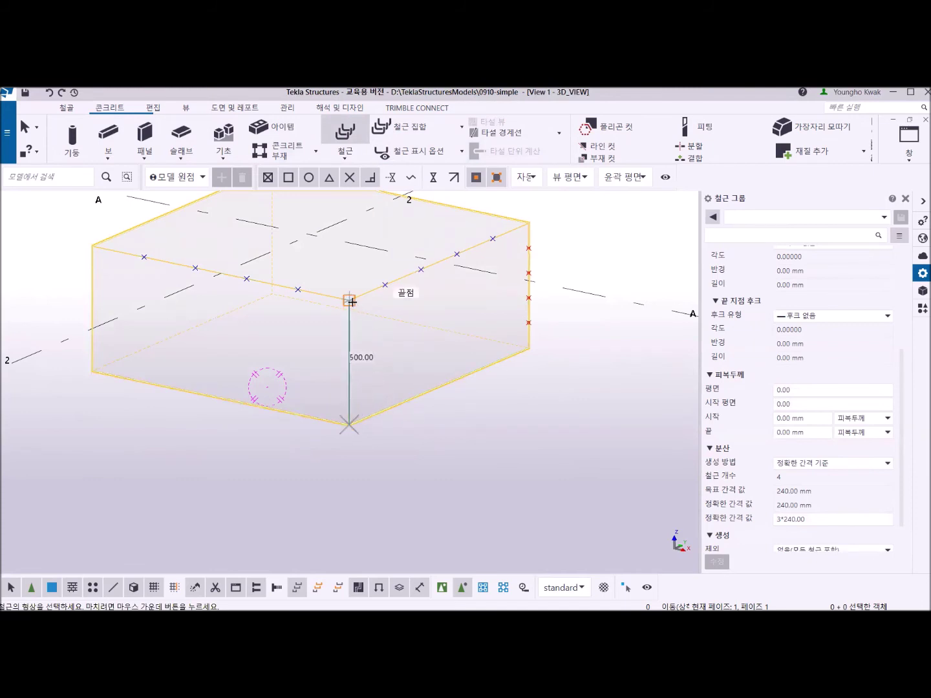
left_click(349, 300)
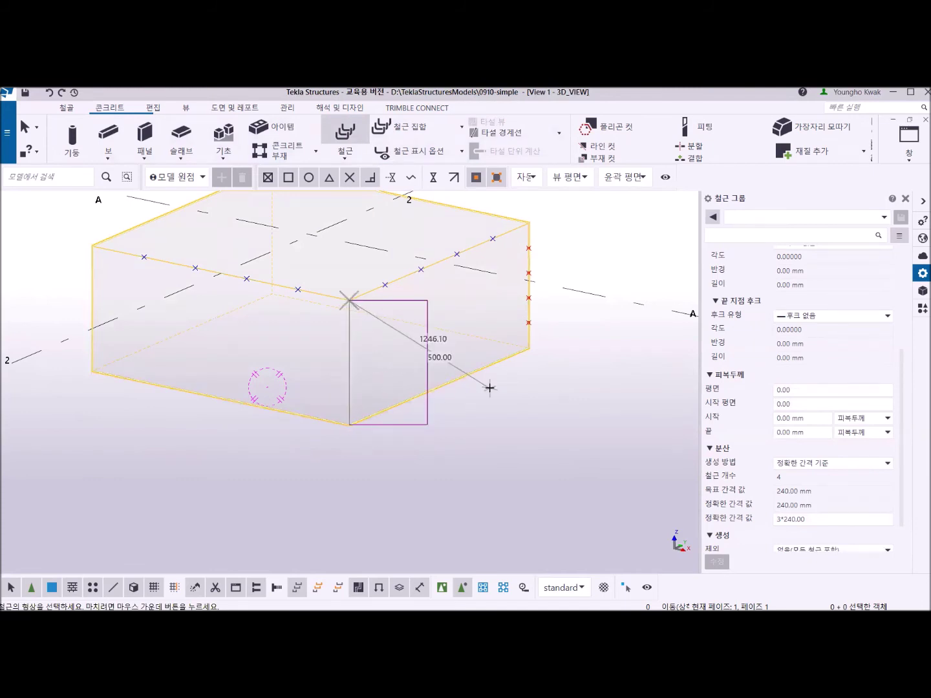
middle_click(490, 388)
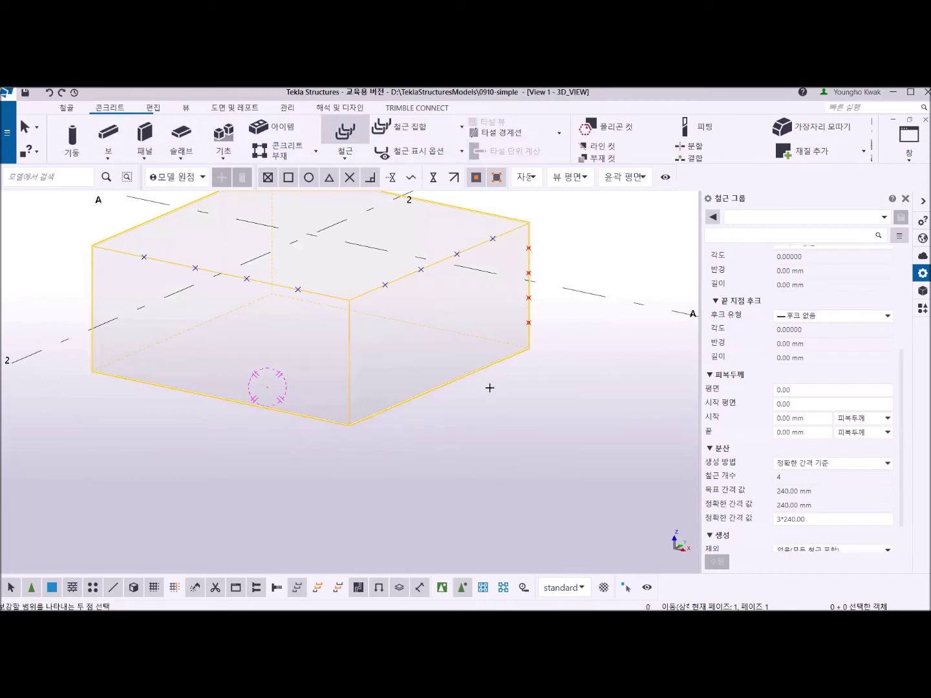
left_click(349, 424)
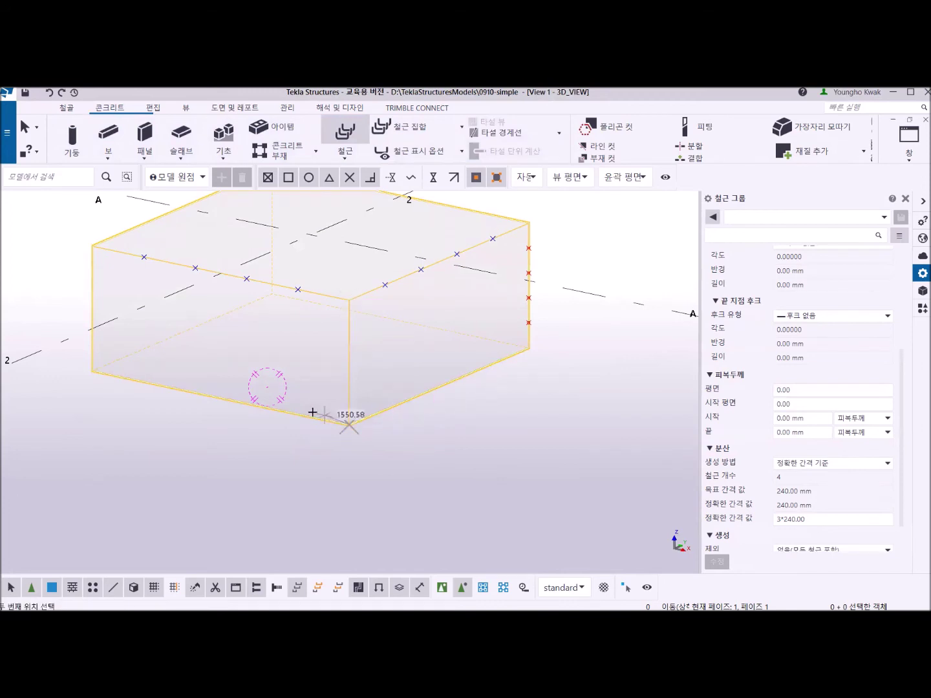
left_click(90, 371)
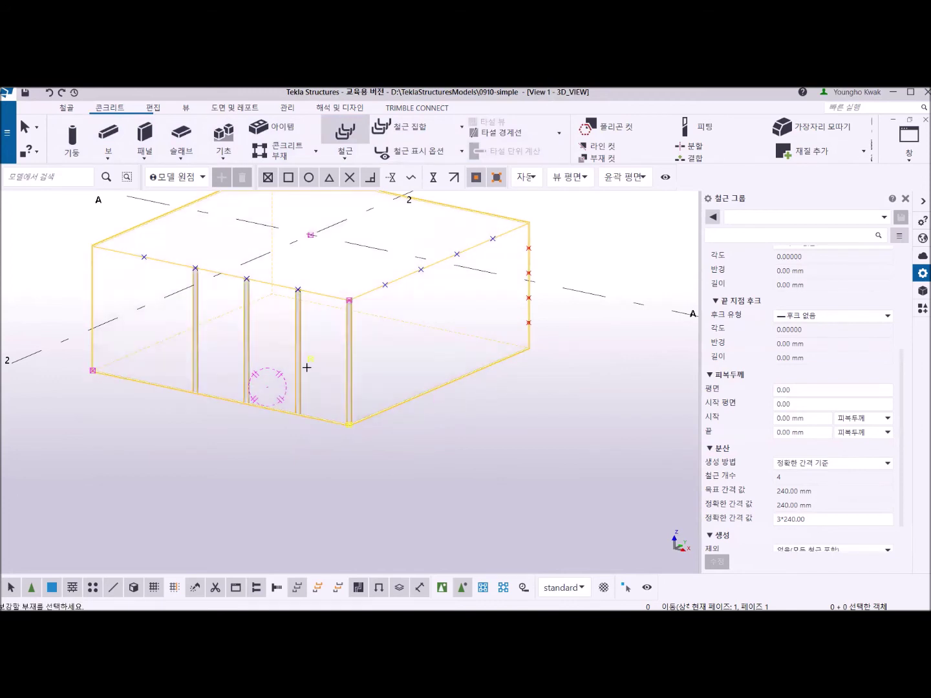
right_click(58, 240)
left_click(58, 242)
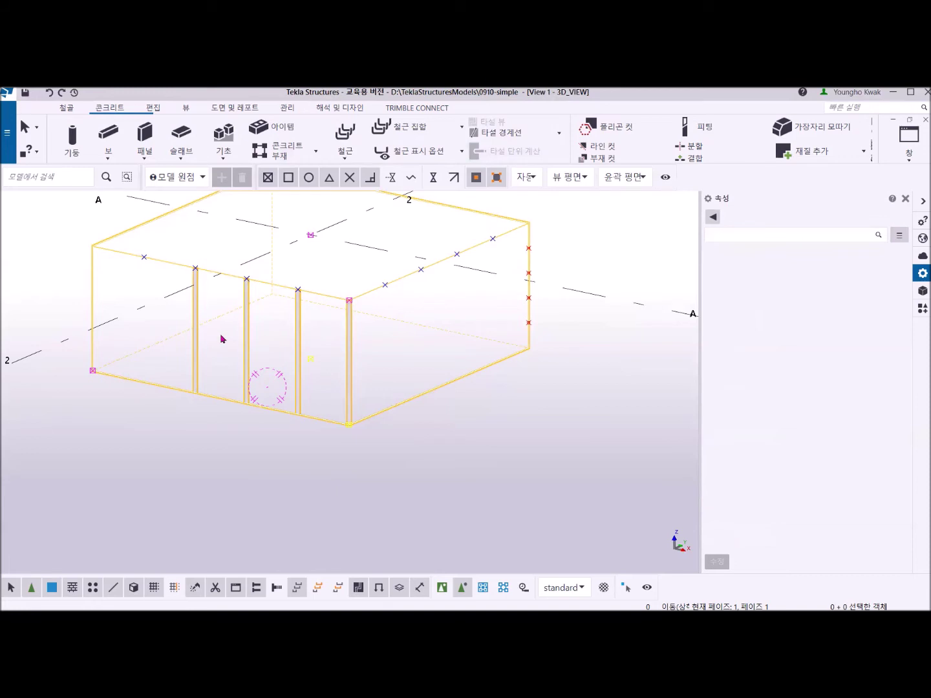
Move the rebar group along the front face from the block's near top corner to the nearest marked point on the top edge.
left_click(192, 349)
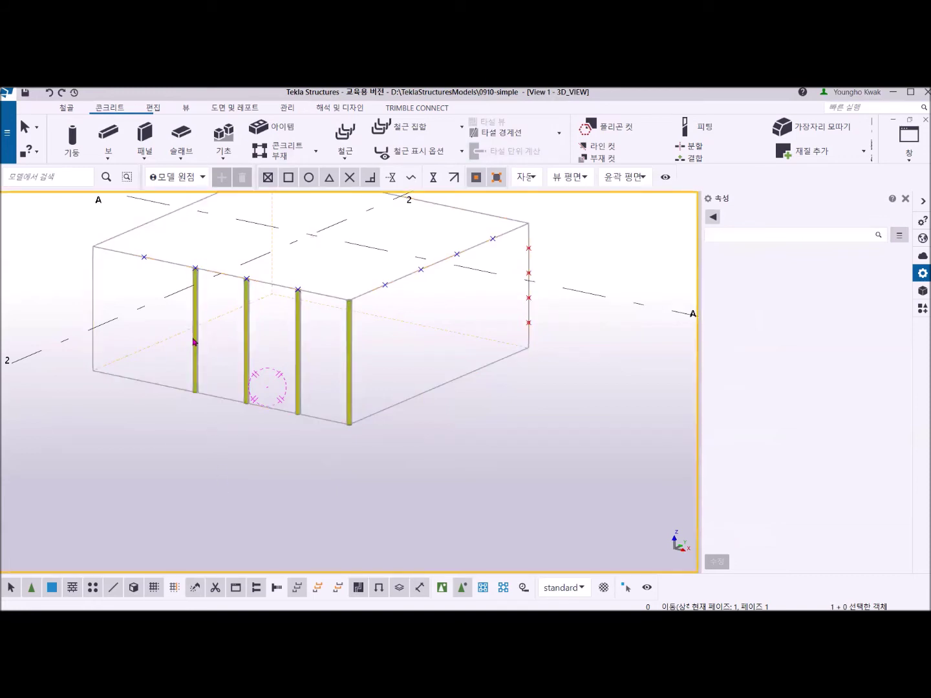
right_click(589, 230)
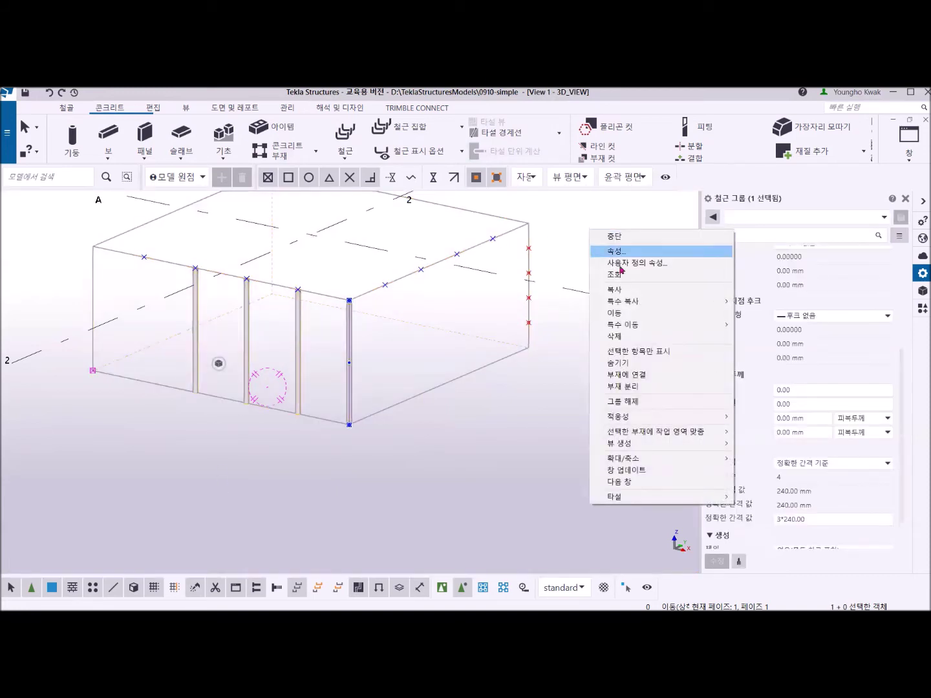
left_click(630, 313)
left_click(352, 299)
left_click(297, 290)
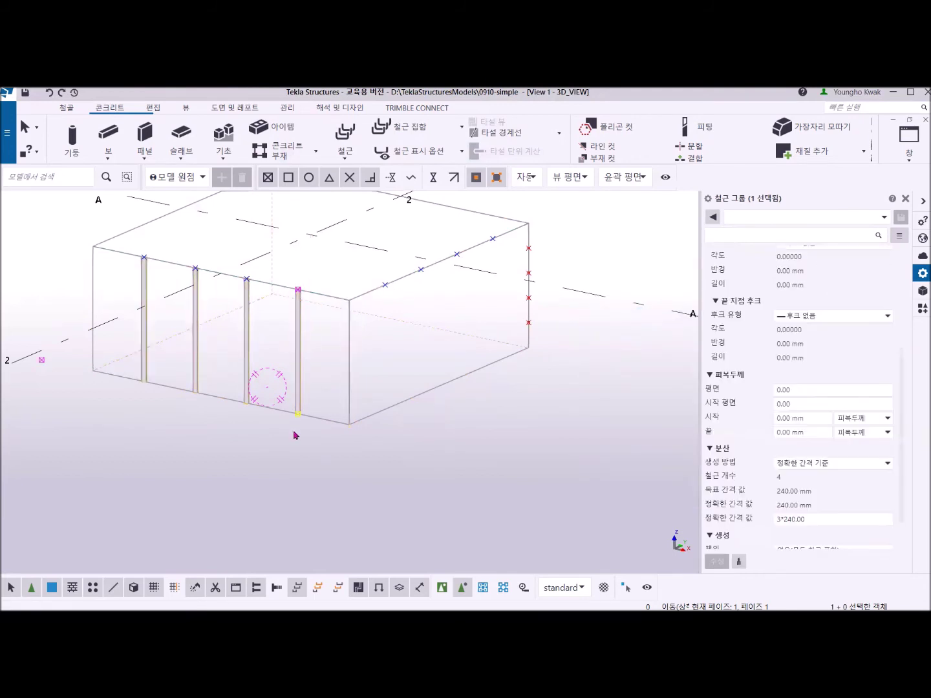
Switch the rebar group to equal distribution by number of bars (철근의 수만큼 균등한 분산) and apply 6 bars.
left_click(881, 462)
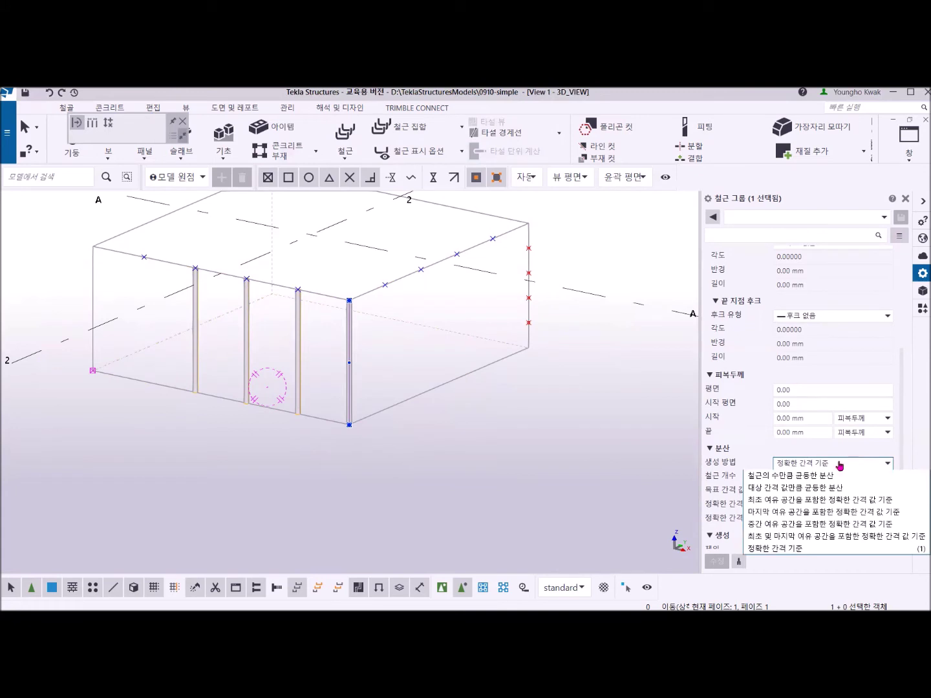
left_click(828, 476)
double_click(810, 477)
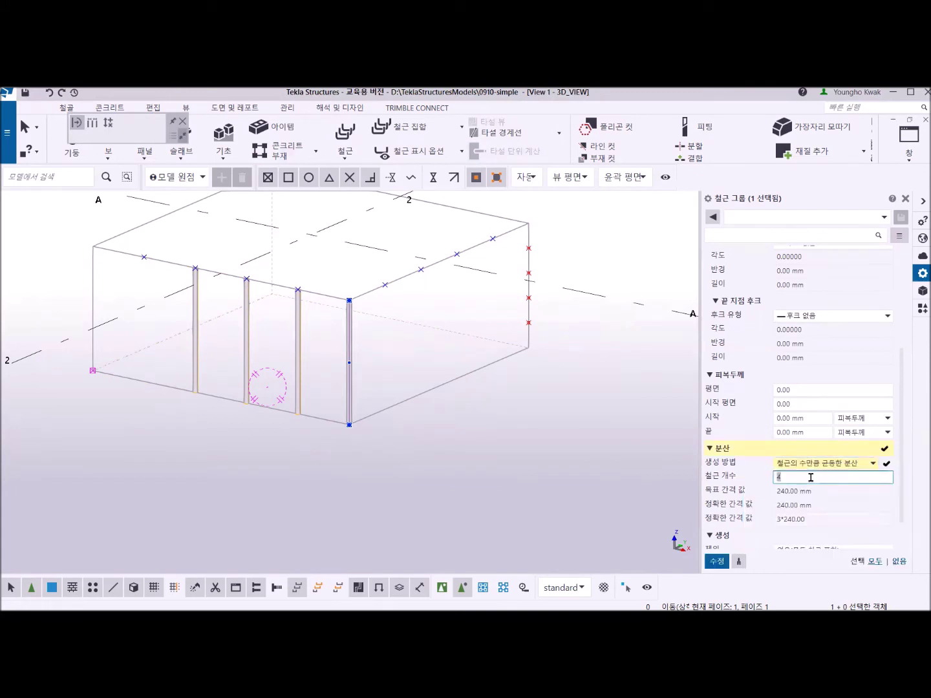
type("6")
left_click(714, 561)
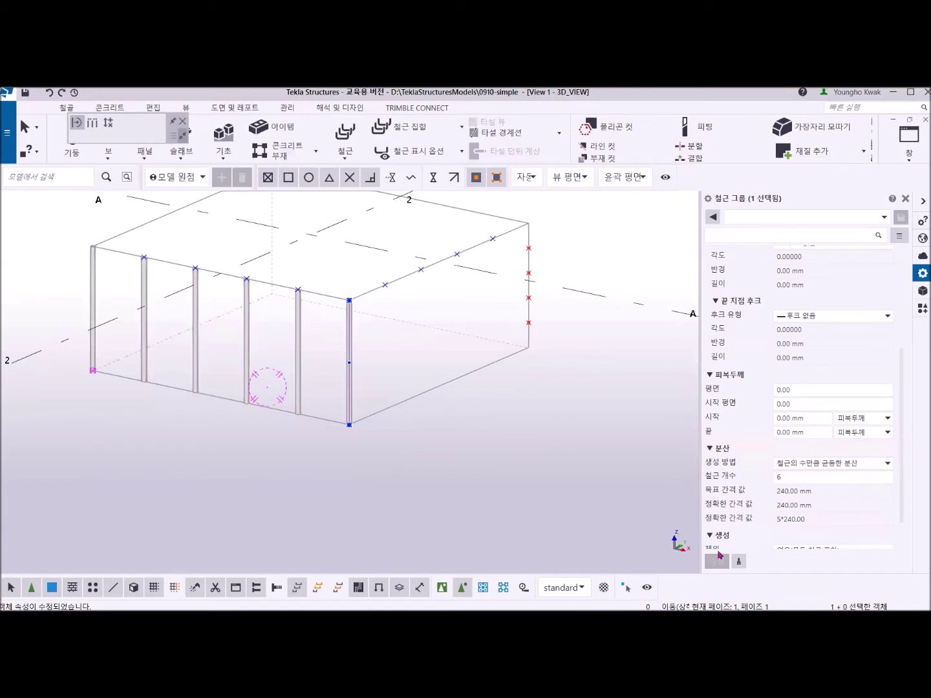
Set the rebar group's number of bars to 4, keeping equal distribution by bar count, and apply it.
left_click(888, 463)
left_click(816, 470)
double_click(793, 476)
type("4")
left_click(714, 560)
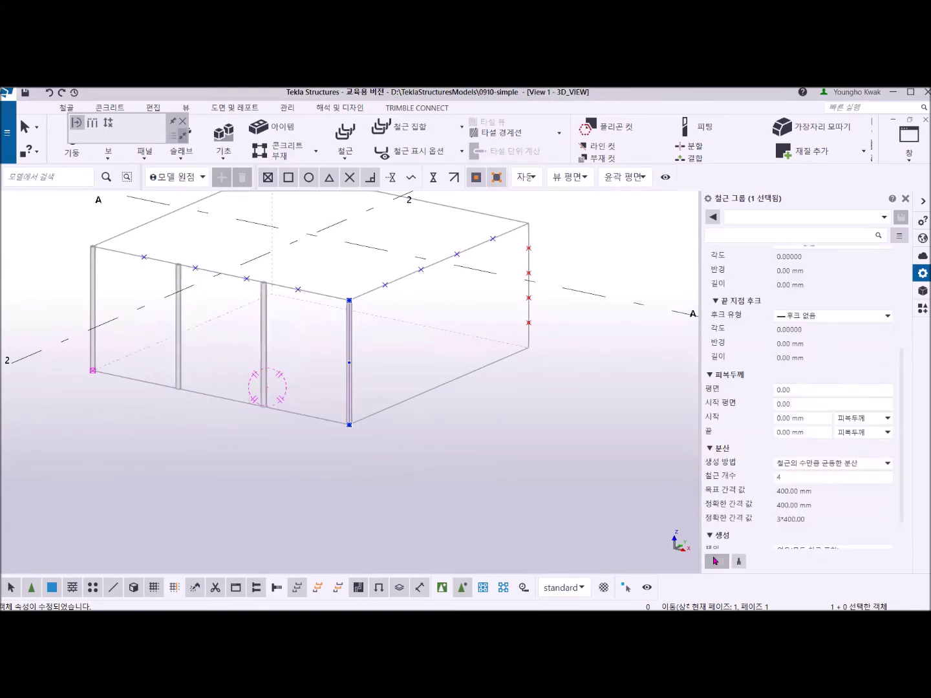
Switch the rebar group back to exact spacings (정확한 간격 기준) and apply the spacing 3*240.
left_click(888, 466)
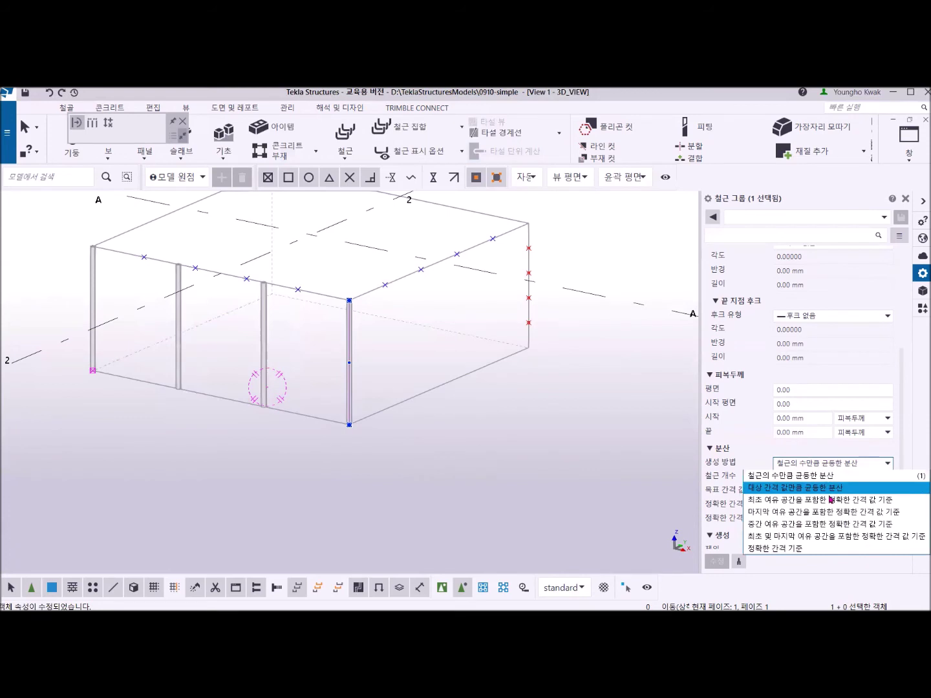
left_click(809, 544)
left_click(790, 520)
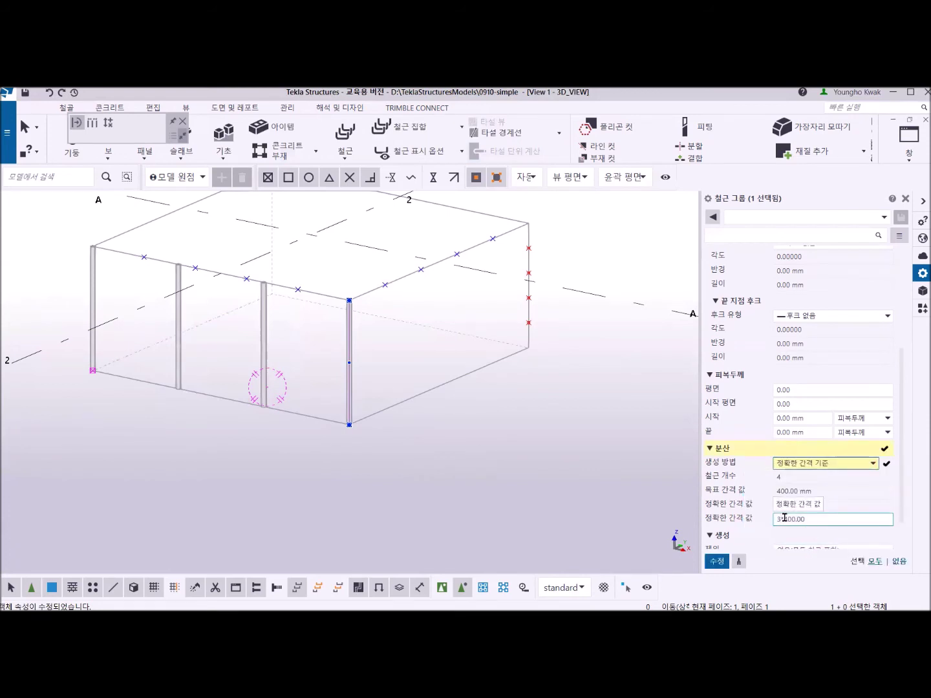
left_click_drag(816, 519, 750, 526)
type("3")
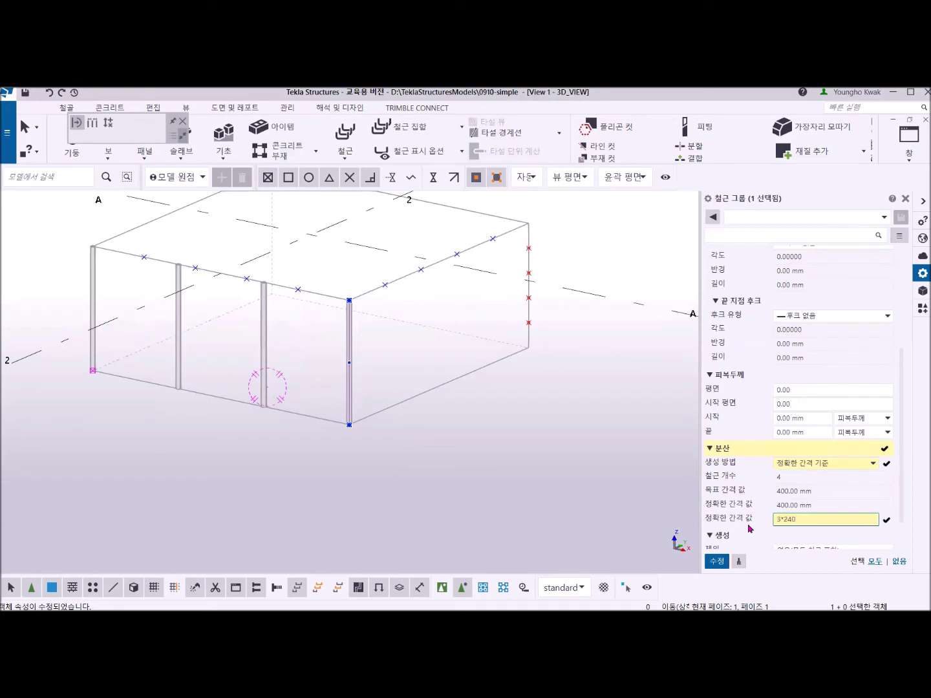
left_click(720, 563)
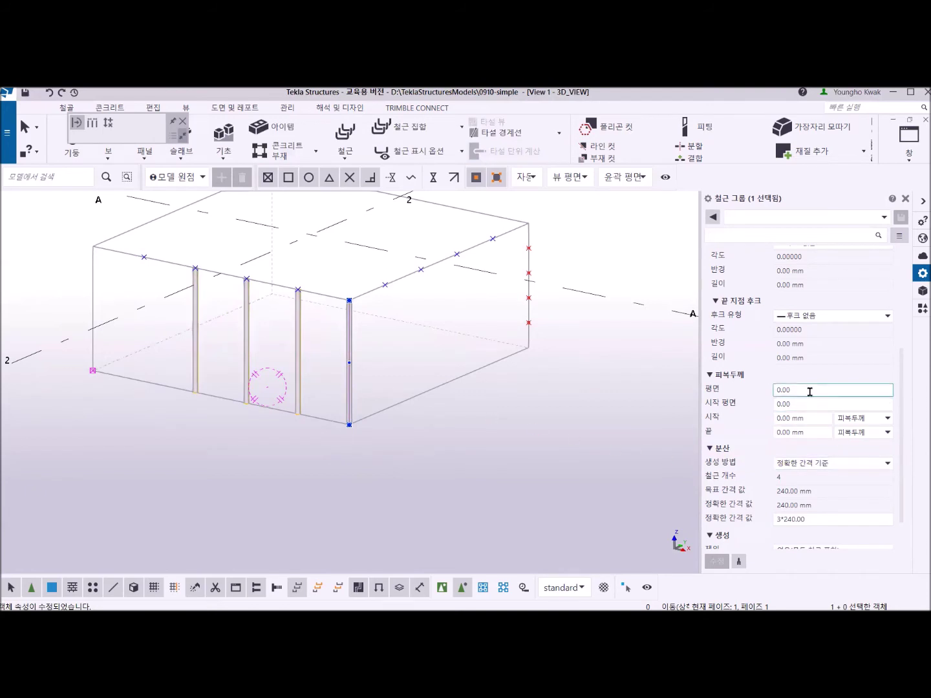
Apply an on-plane cover thickness (평면) of 240 to the rebar group and set it back to 0.
left_click_drag(809, 392, 730, 387)
type("240")
left_click(718, 561)
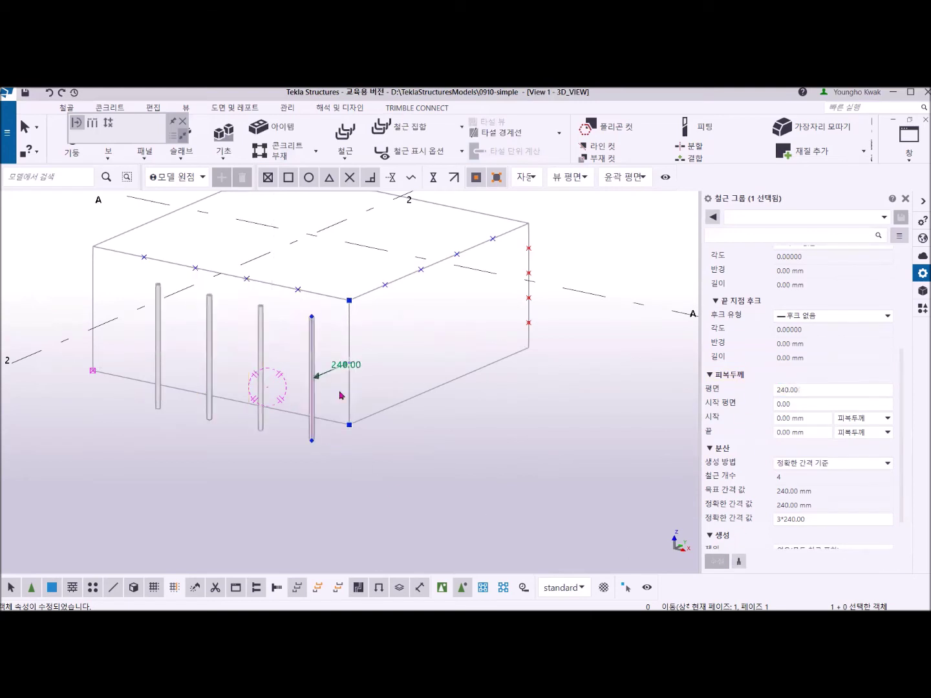
left_click_drag(816, 388, 743, 390)
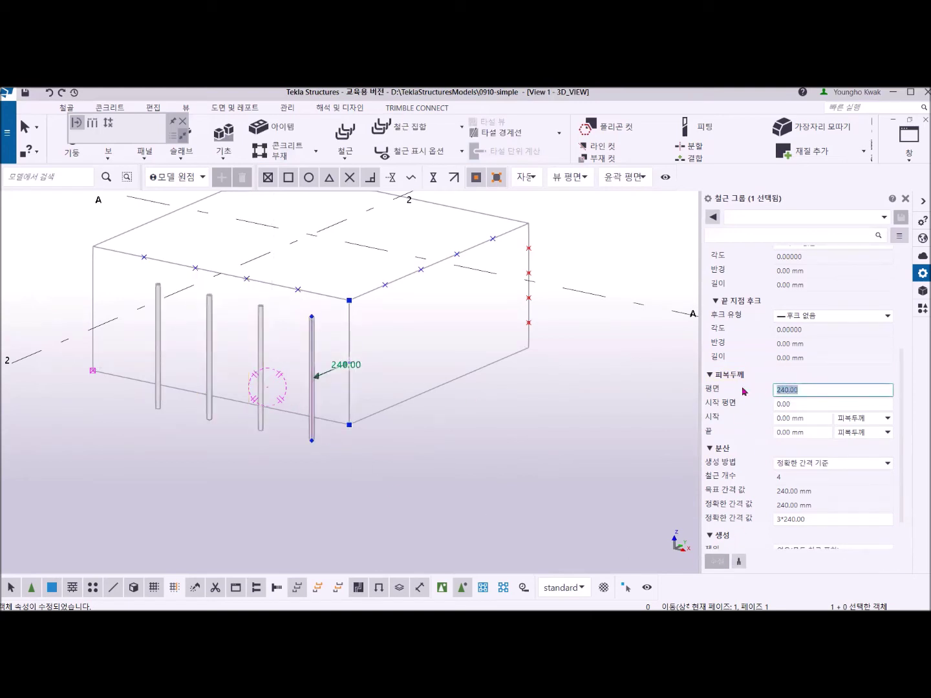
type("0")
left_click(718, 561)
Set the rebar group's from-plane cover thickness (시작 평면) to 240 and apply it.
left_click(783, 417)
left_click_drag(801, 403, 754, 412)
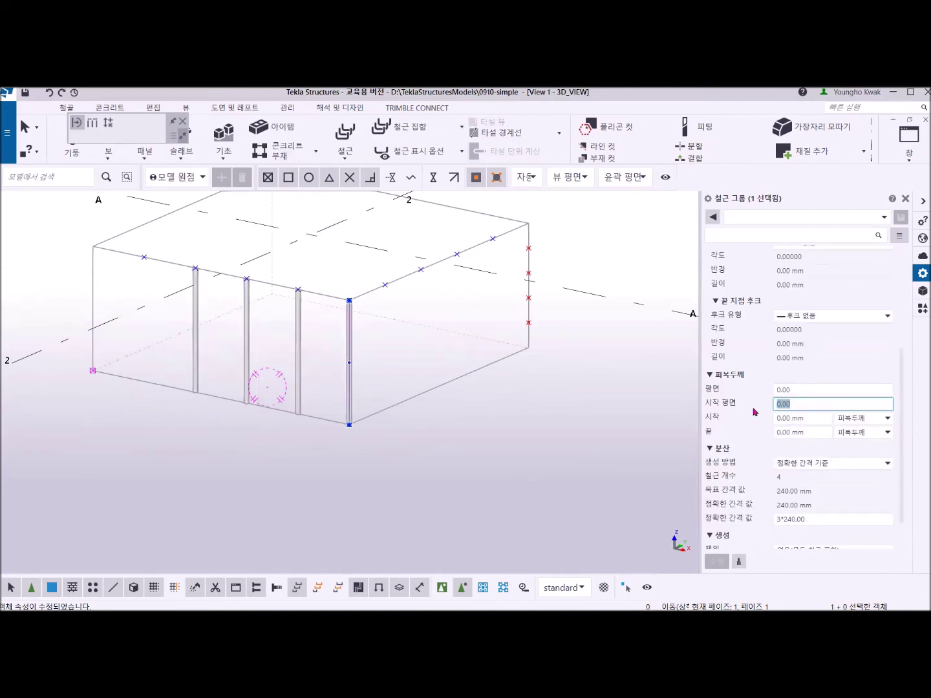
type("240")
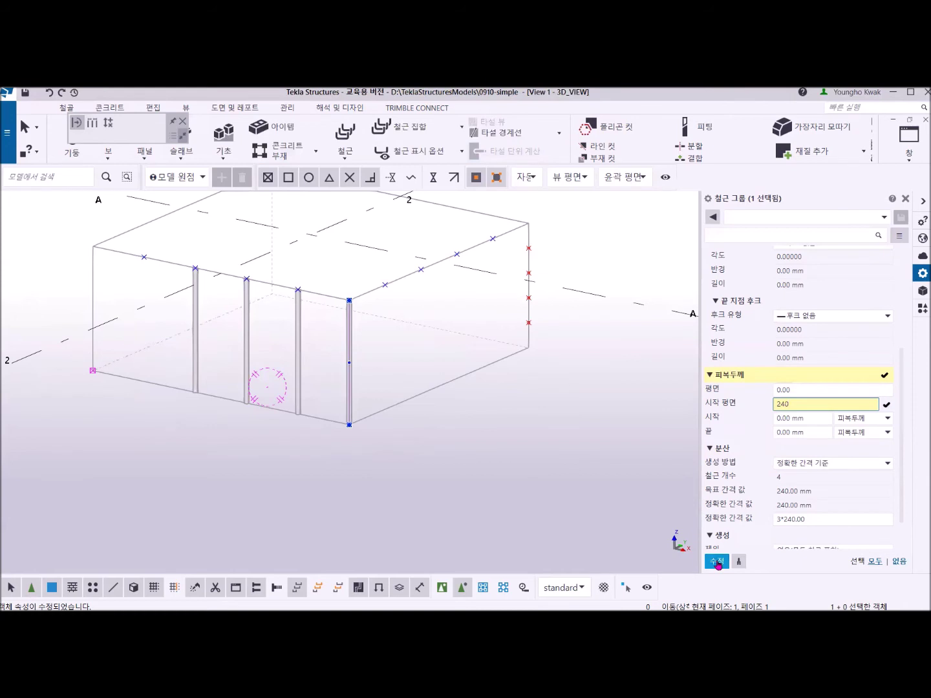
left_click(718, 561)
left_click(786, 404)
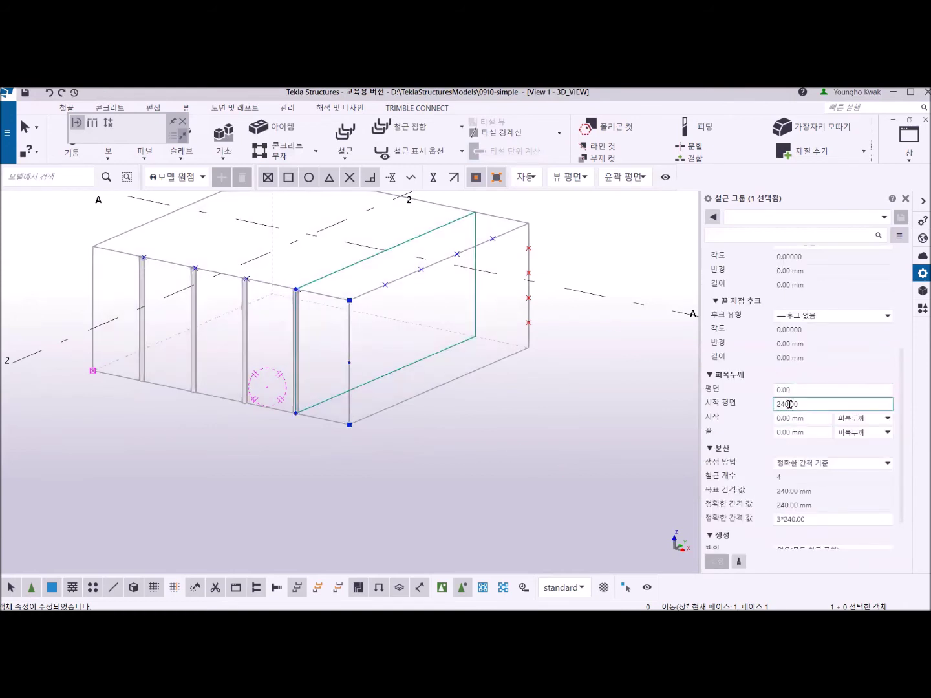
left_click(783, 414)
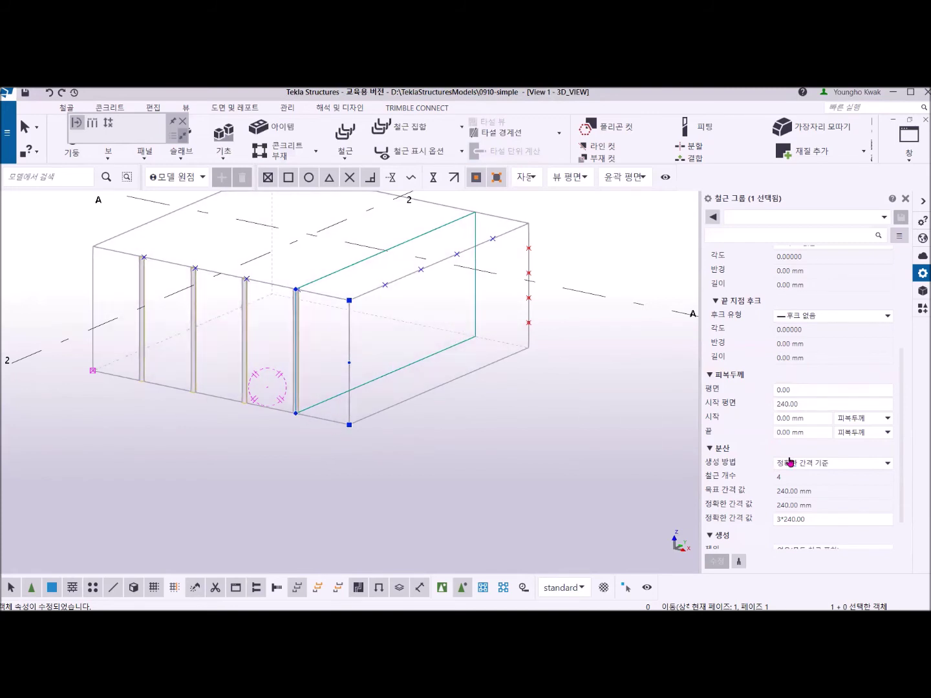
Delete the offset four-bar rebar group from the block's front face.
left_click(183, 353)
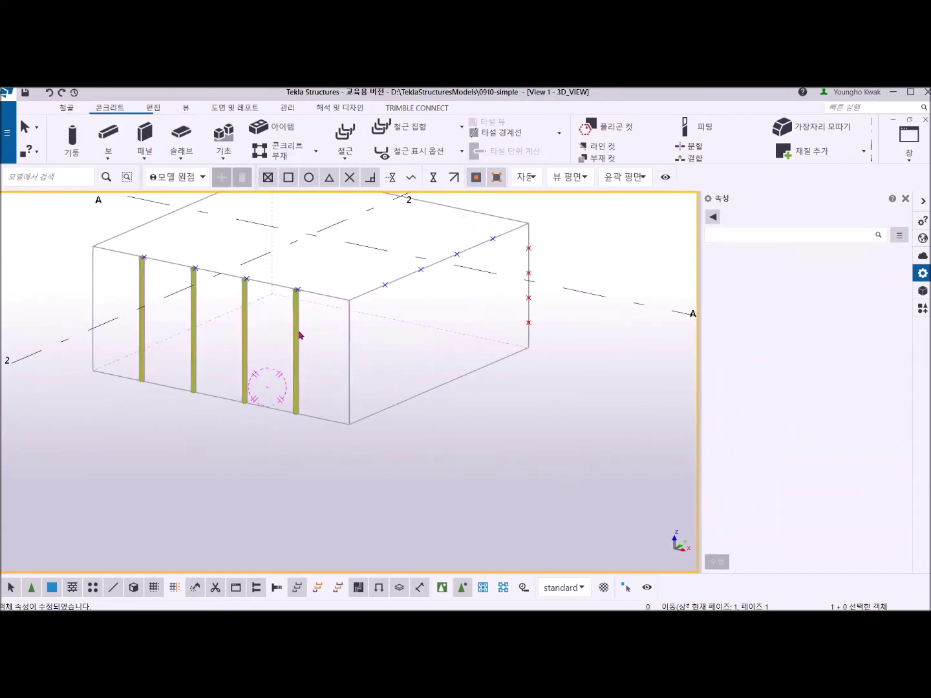
left_click(298, 337)
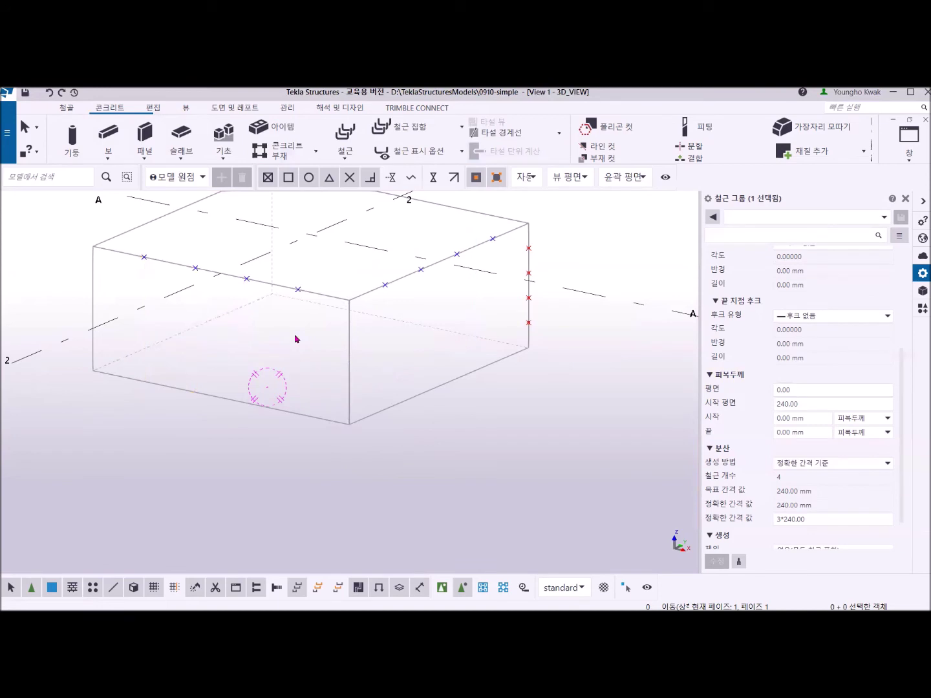
Start a rebar group in the block with a vertical bar shape from the front top edge's rightmost point to the bottom edge.
left_click(346, 148)
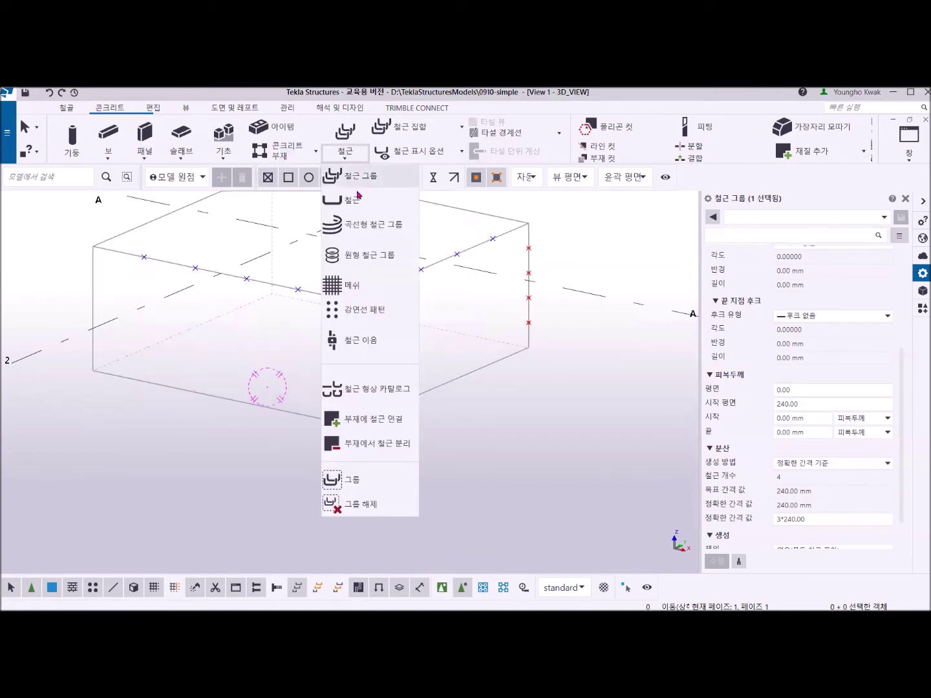
left_click(370, 176)
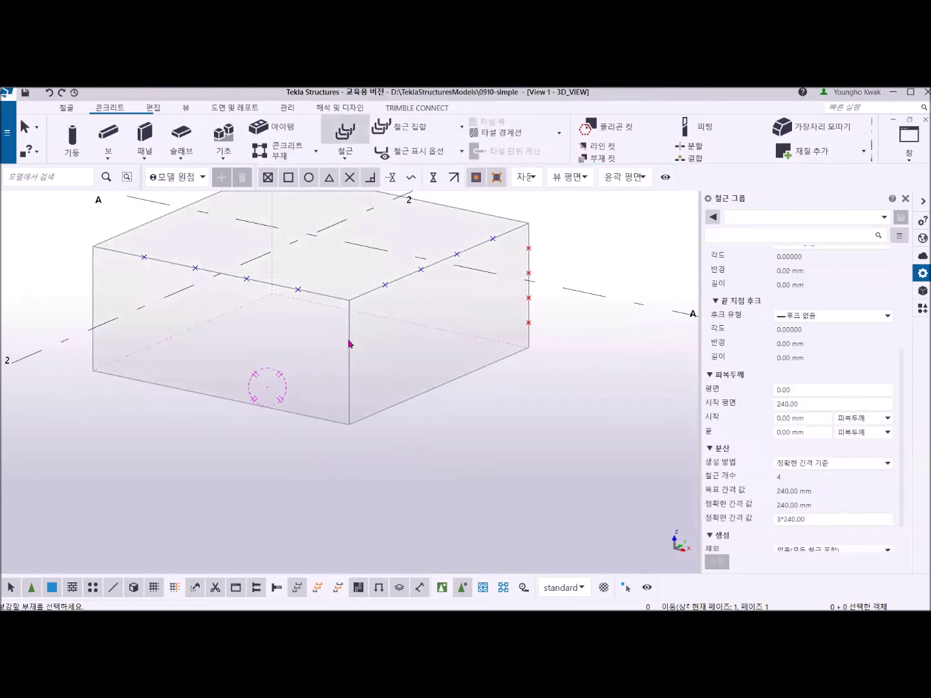
left_click(349, 341)
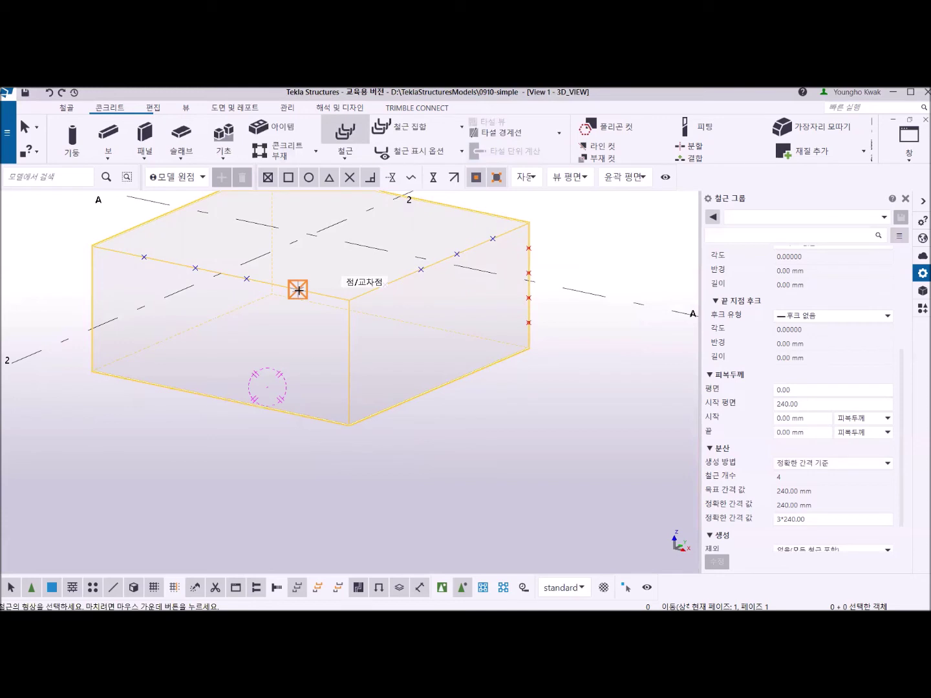
left_click(298, 291)
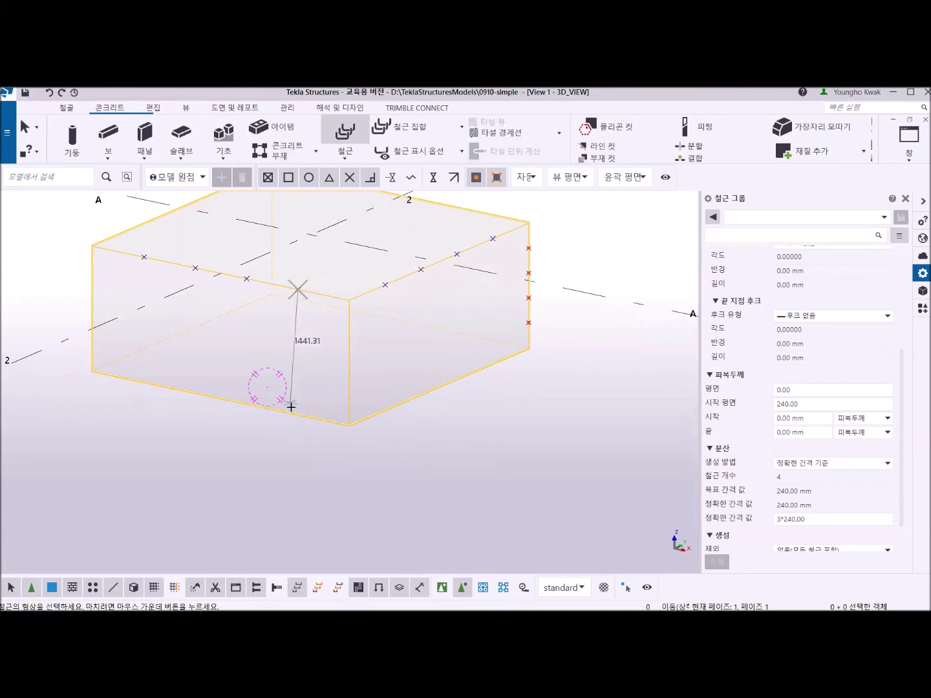
left_click(297, 414)
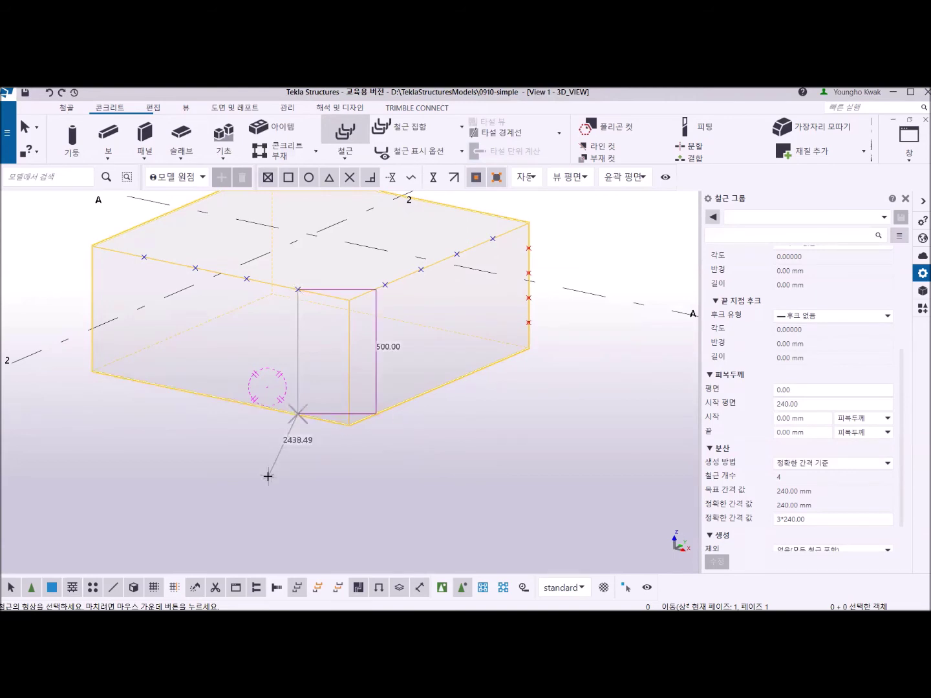
scroll(267, 476, "up", 2)
middle_click(304, 432)
scroll(311, 420, "down", 3)
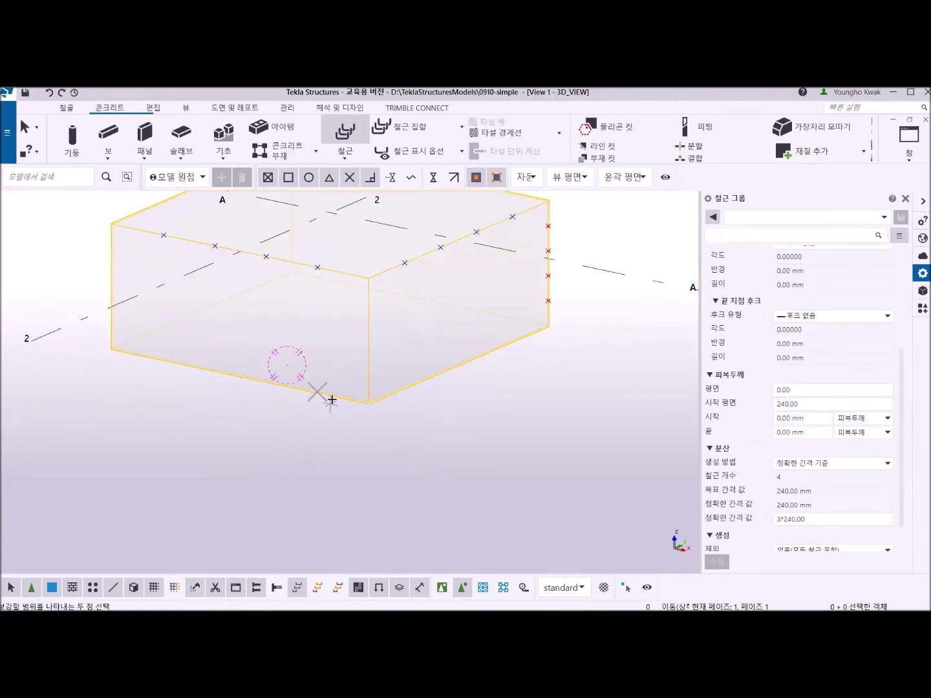
Set the group's range from the rightmost to the leftmost point on the front top edge and end the rebar command.
middle_click_drag(322, 394, 374, 543)
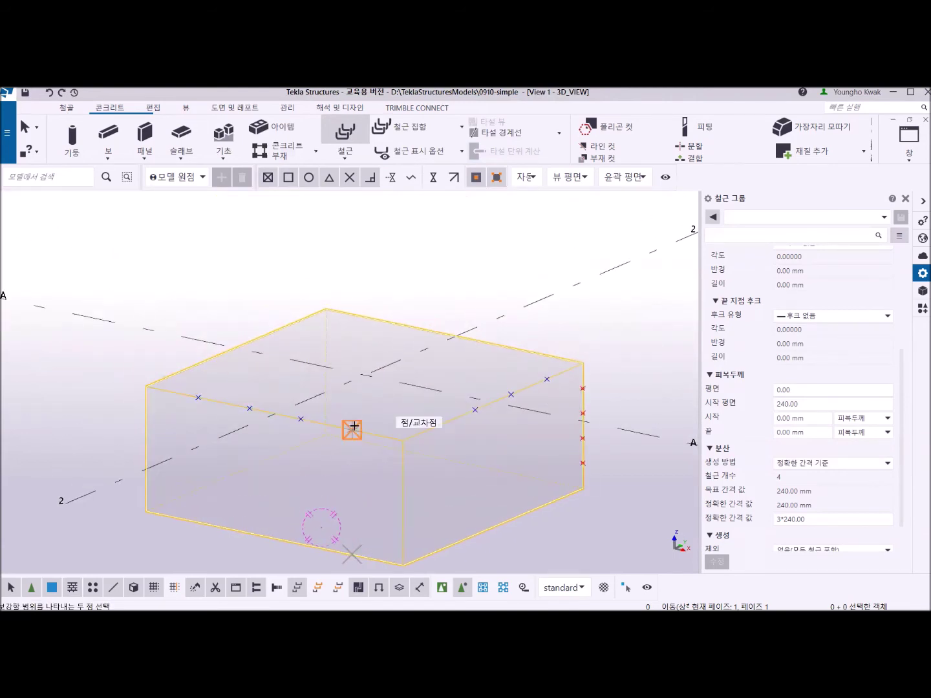
left_click(351, 429)
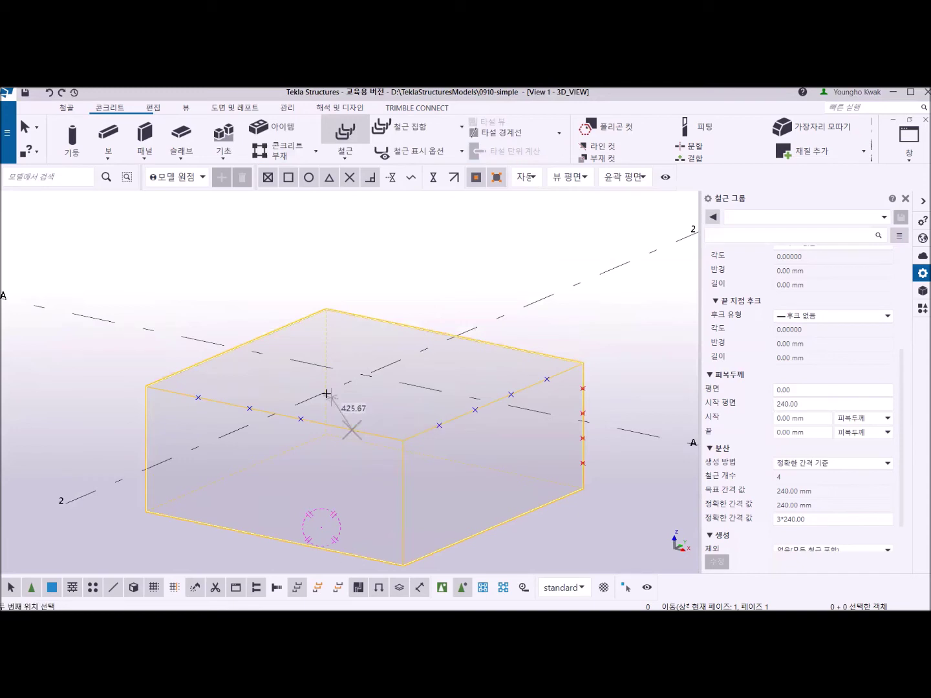
left_click(197, 394)
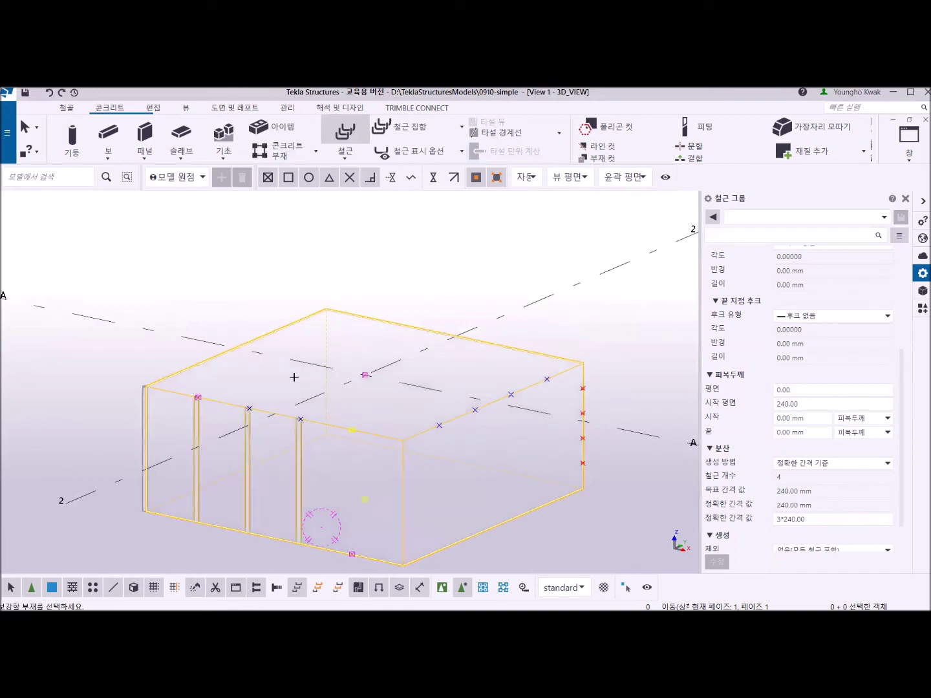
right_click(174, 254)
left_click(187, 260)
middle_click_drag(327, 510, 310, 407)
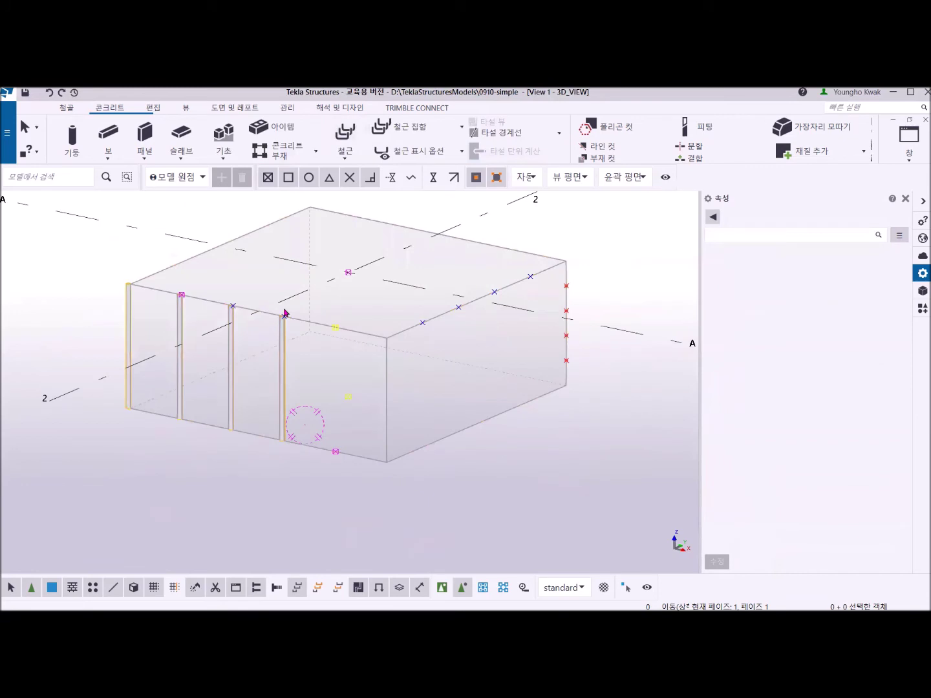
Set the new rebar group's from-plane cover thickness (시작 평면) to 0 and apply it.
left_click(285, 360)
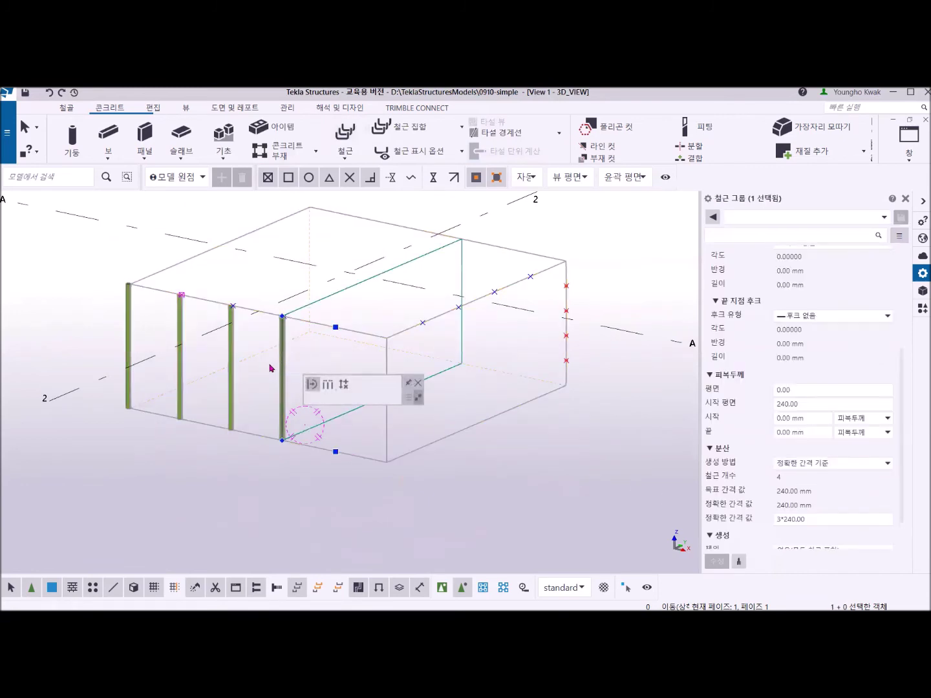
left_click(285, 371)
left_click(807, 520)
double_click(807, 404)
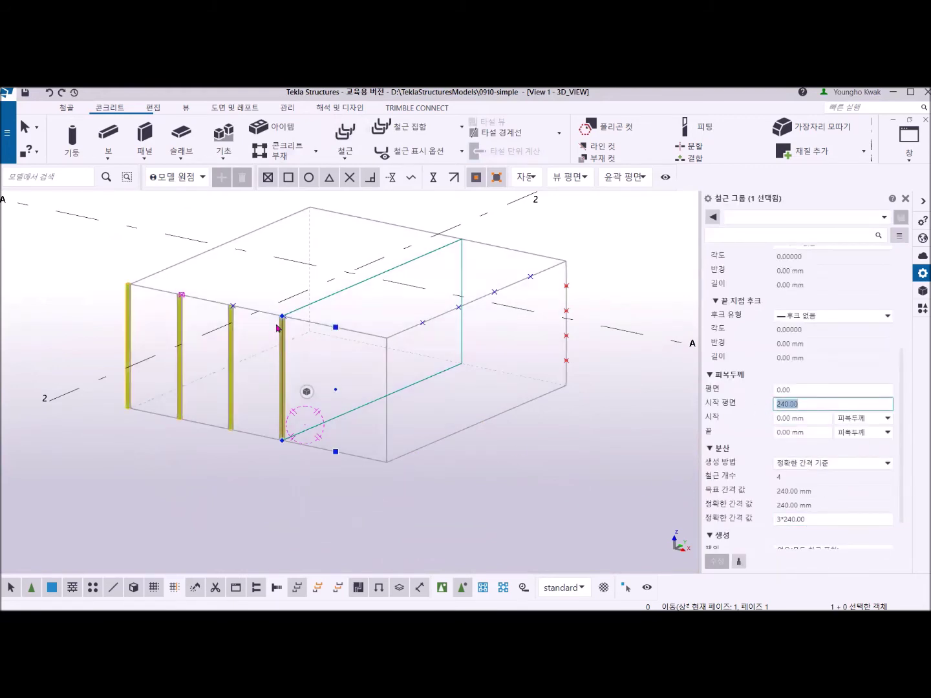
type("0")
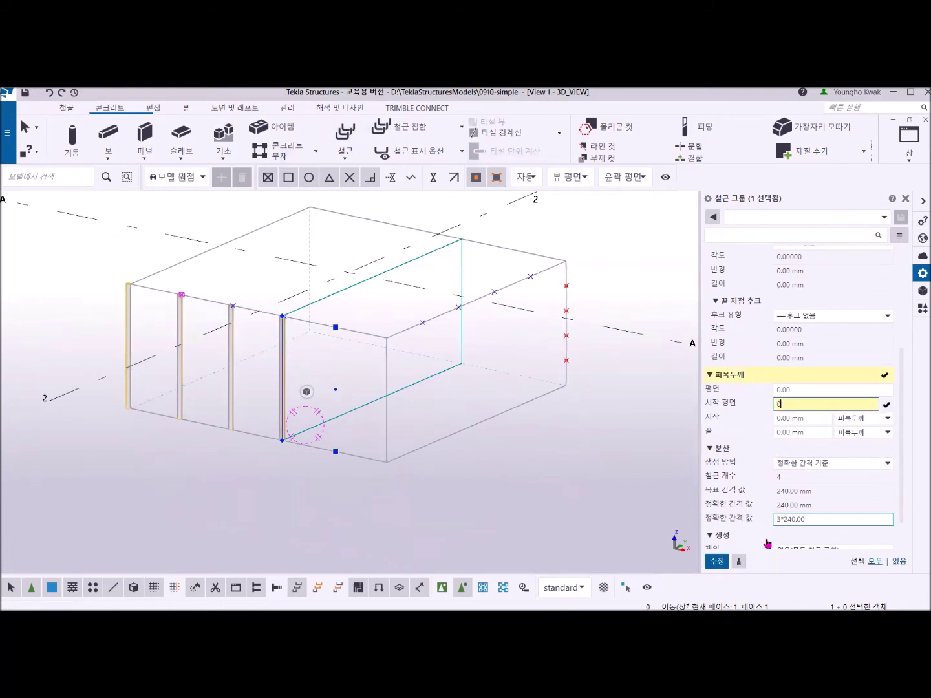
left_click(717, 562)
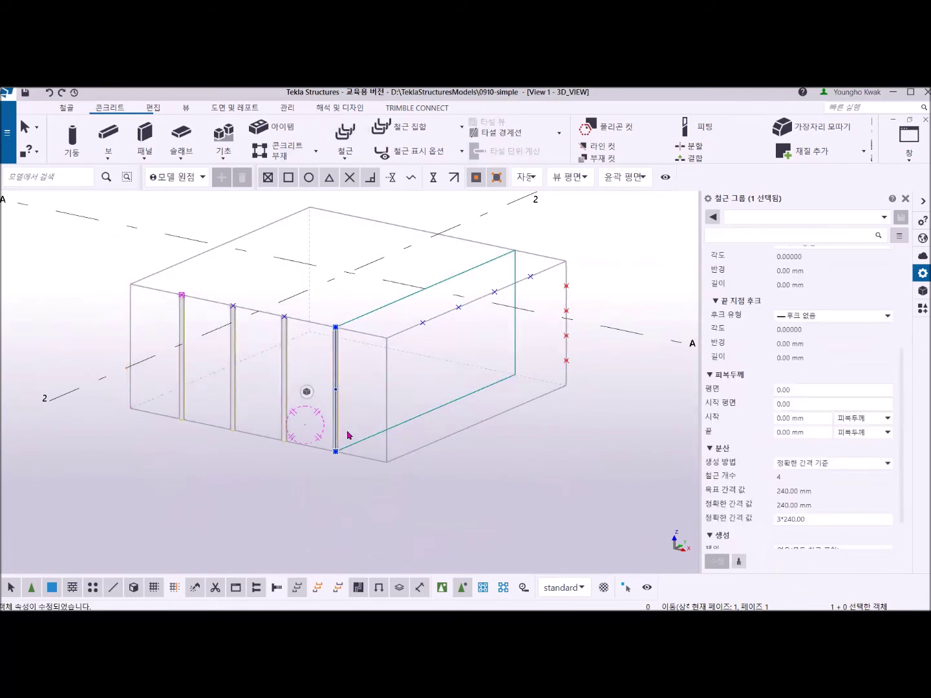
left_click(264, 478)
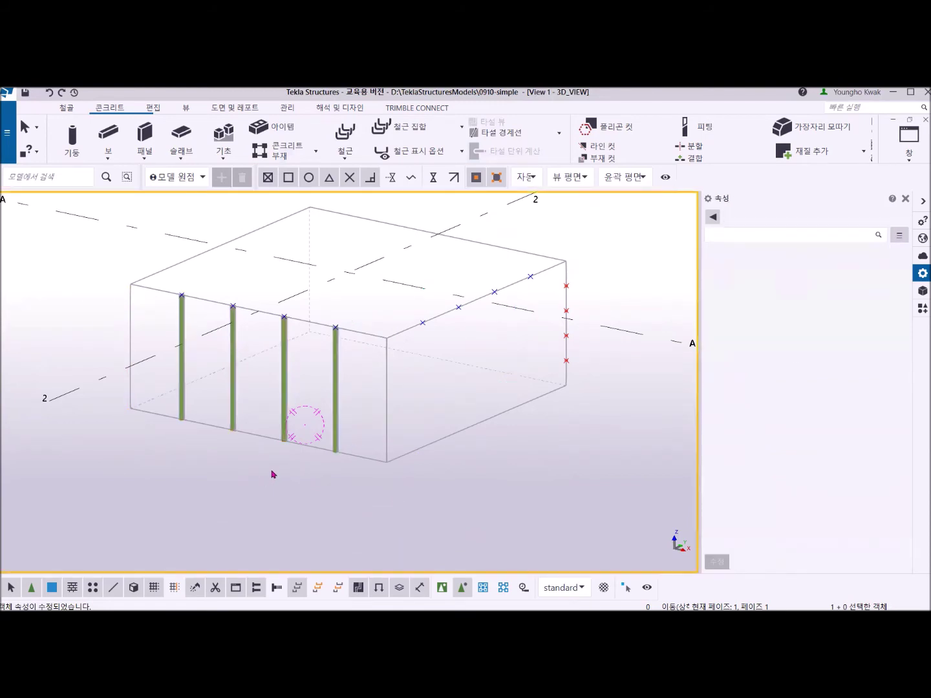
Move the four-bar group inward by the offset from the block's front corner to the first point on the side top edge.
left_click(334, 397)
right_click(585, 224)
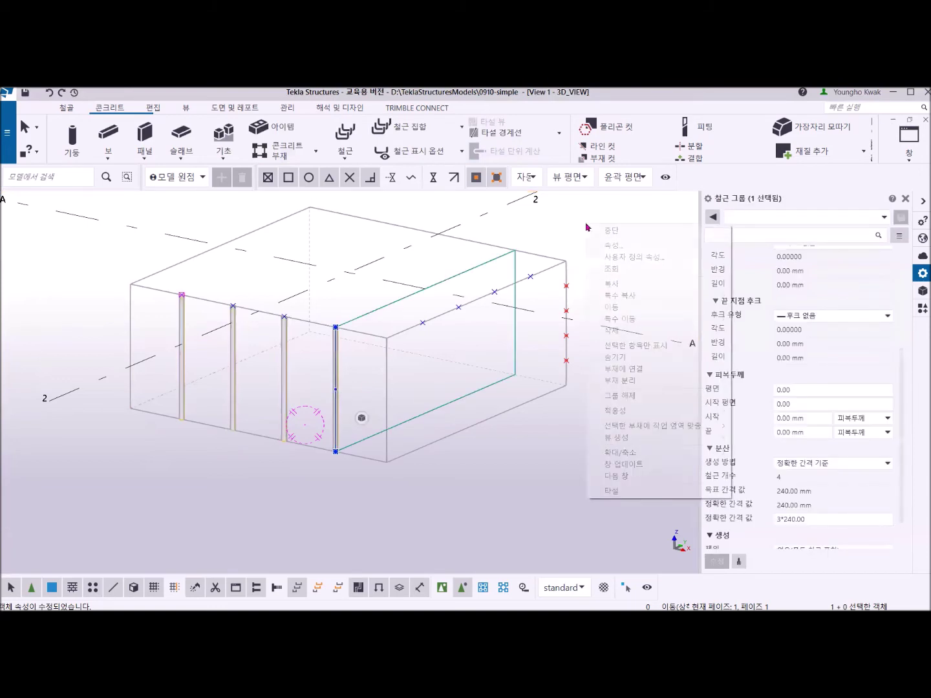
left_click(638, 313)
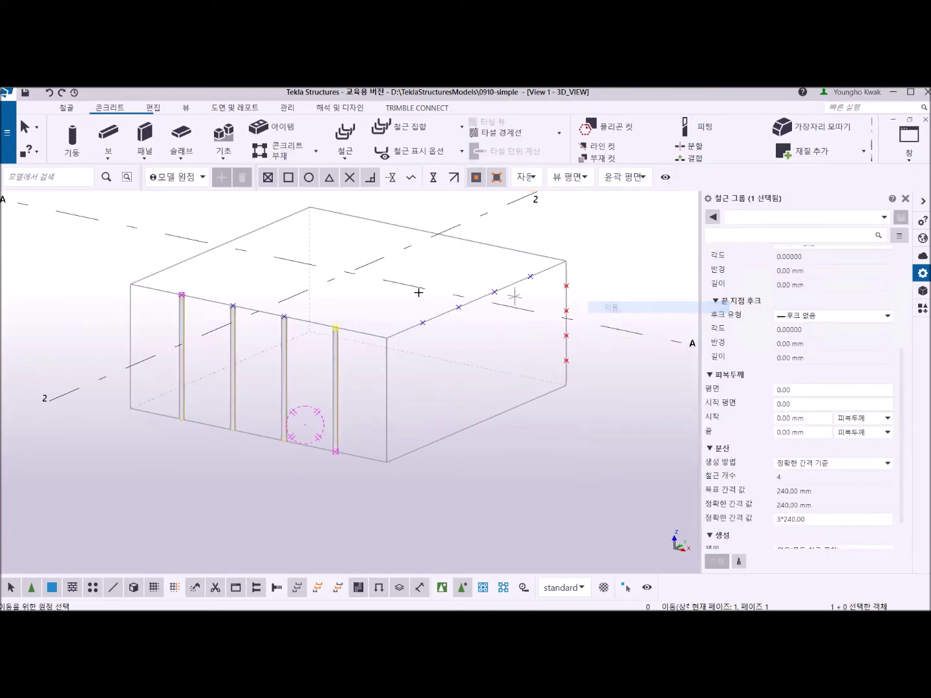
left_click(387, 339)
left_click(423, 323)
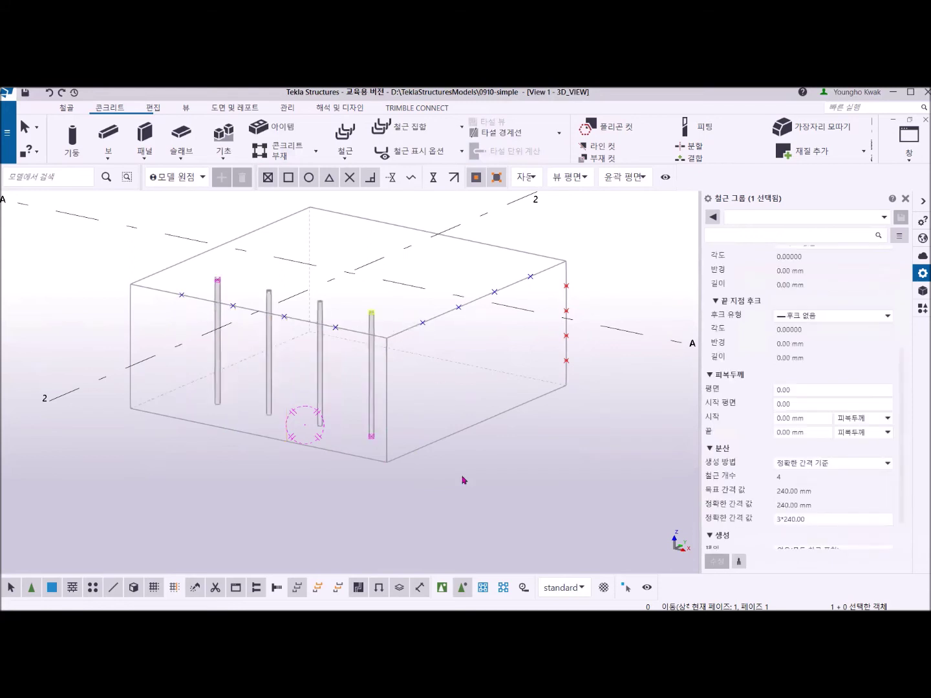
Copy the four-bar group from the first side-edge point to each of the other three points, completing a 4 by 4 bar grid.
right_click(583, 212)
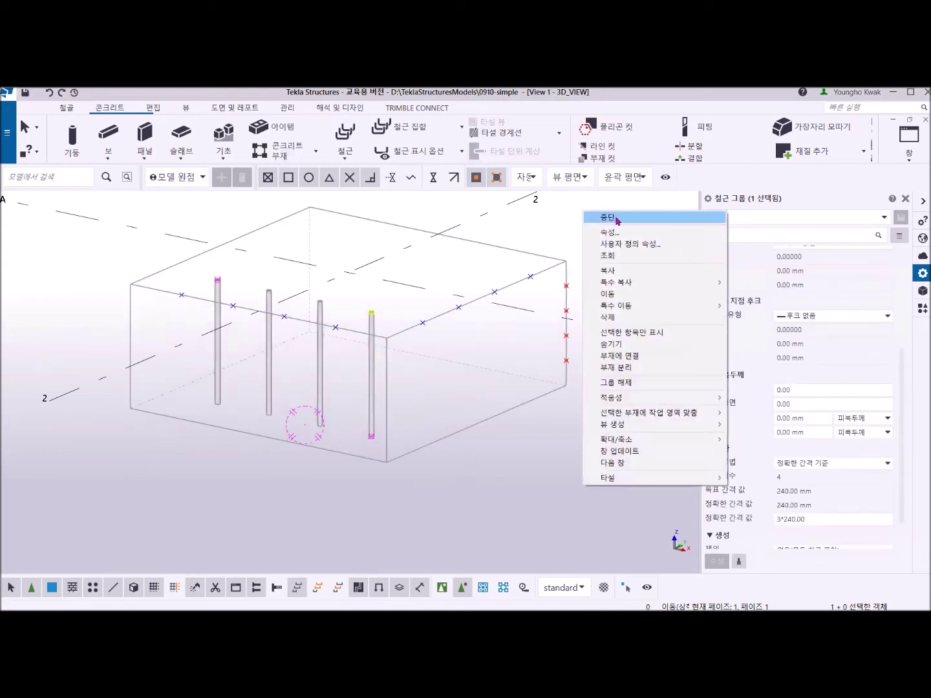
left_click(637, 270)
left_click(422, 323)
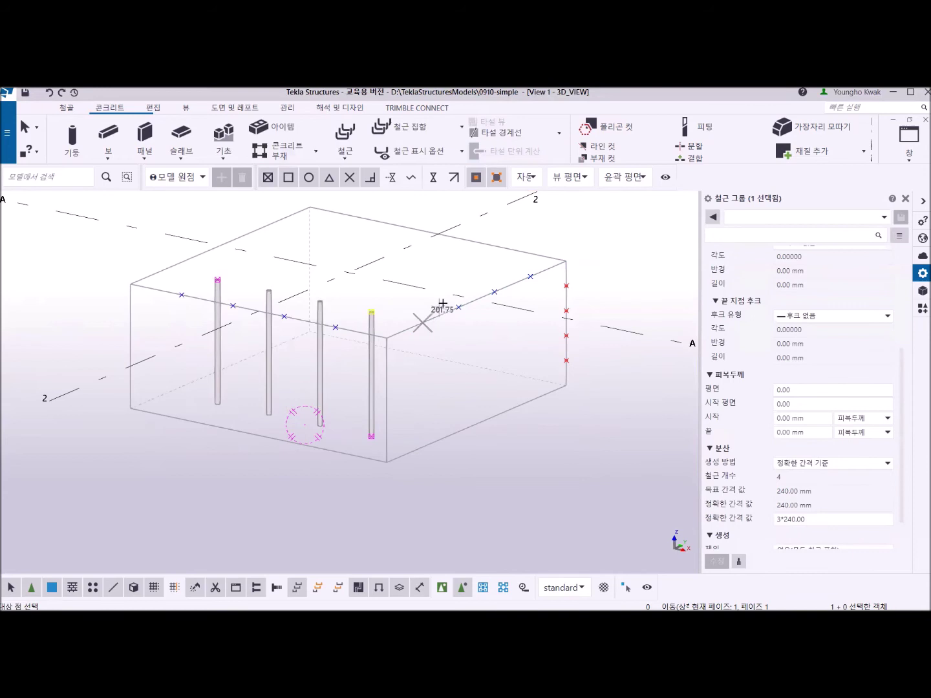
left_click(459, 307)
left_click(494, 290)
left_click(531, 276)
key("Escape")
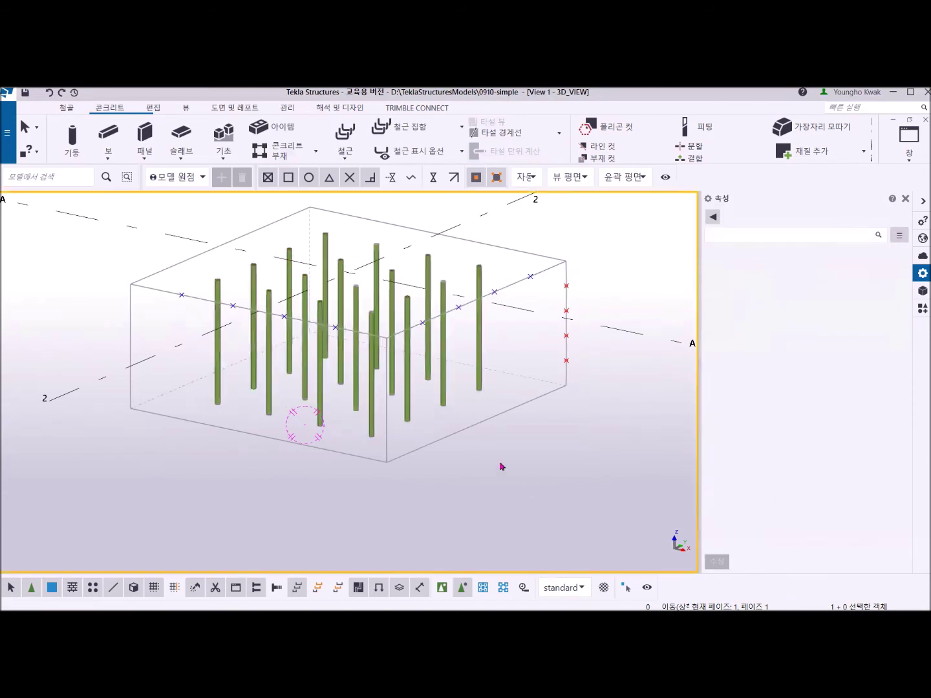
Examine the grid of vertical bars inside the block from several angles and distances.
middle_click_drag(454, 440, 330, 457, "ctrl")
middle_click_drag(382, 438, 427, 445, "ctrl")
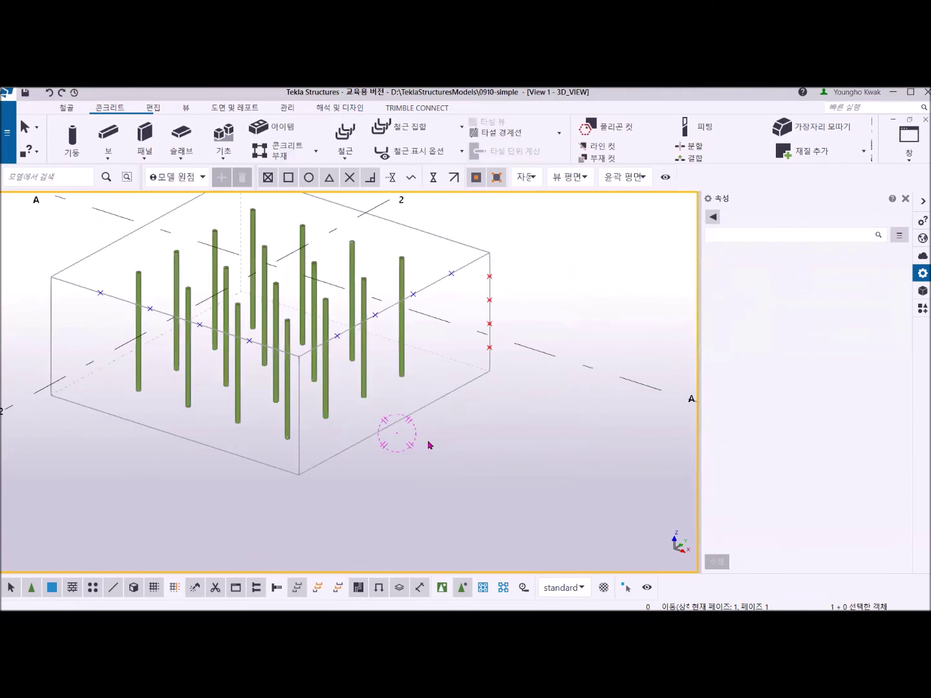
scroll(430, 445, "down", 2)
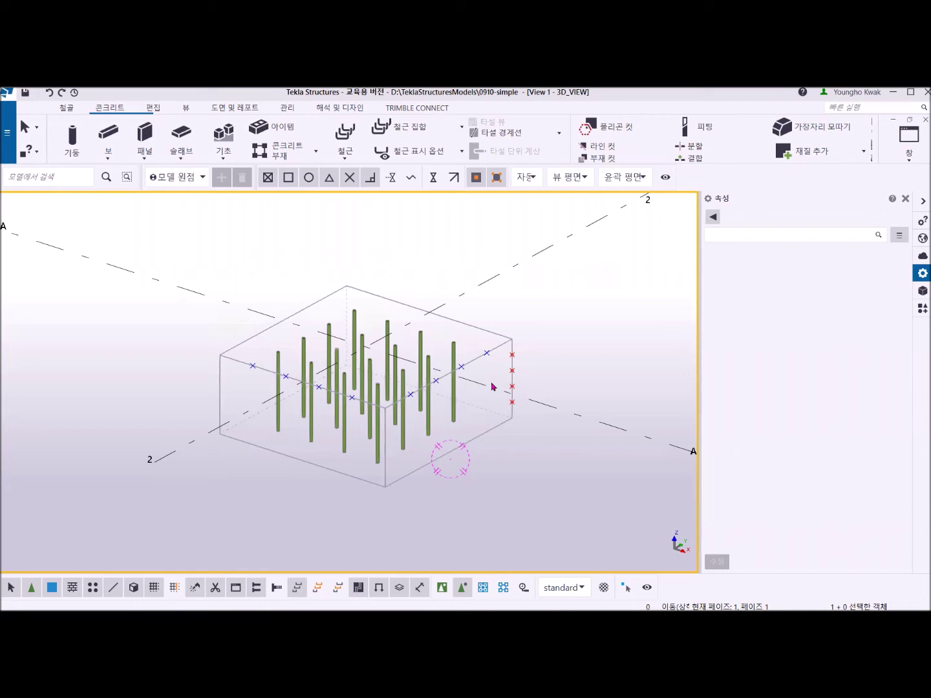
middle_click_drag(395, 433, 406, 419, "ctrl")
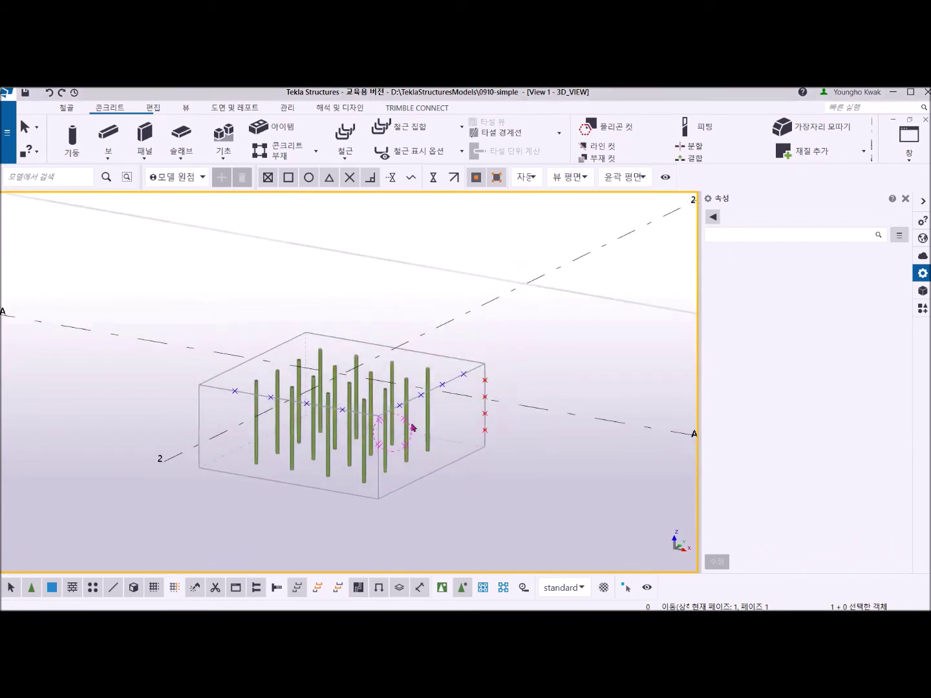
middle_click_drag(411, 426, 485, 385)
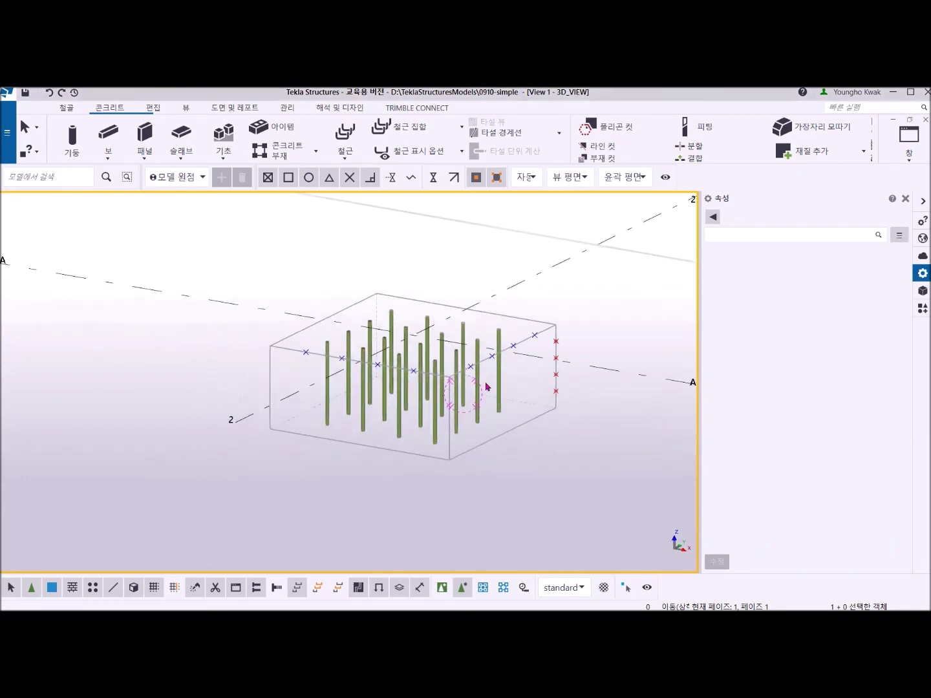
middle_click_drag(555, 343, 483, 346)
scroll(486, 346, "up", 5)
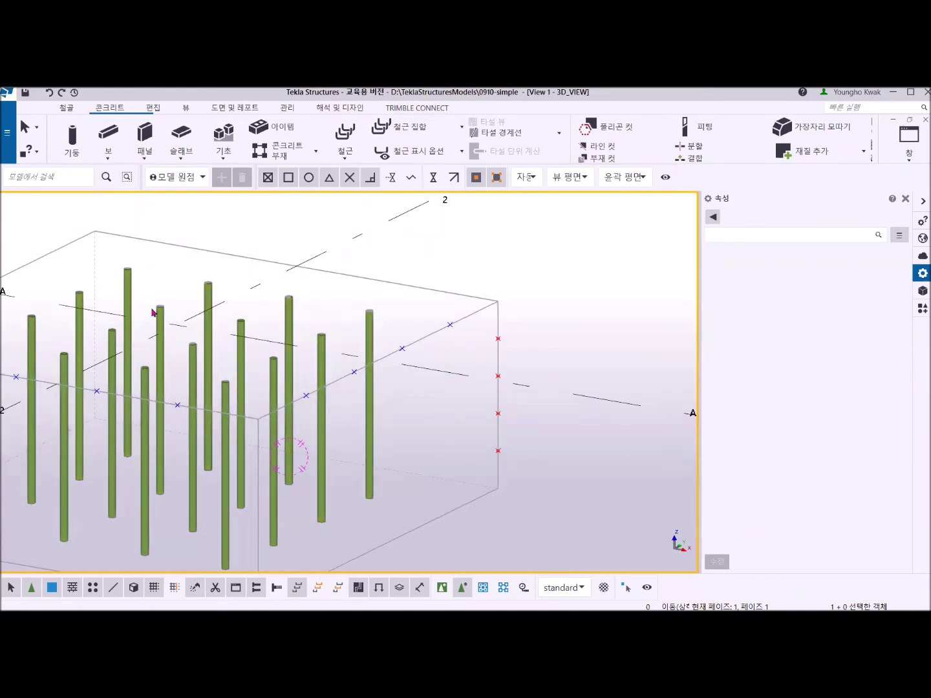
middle_click_drag(239, 329, 333, 296)
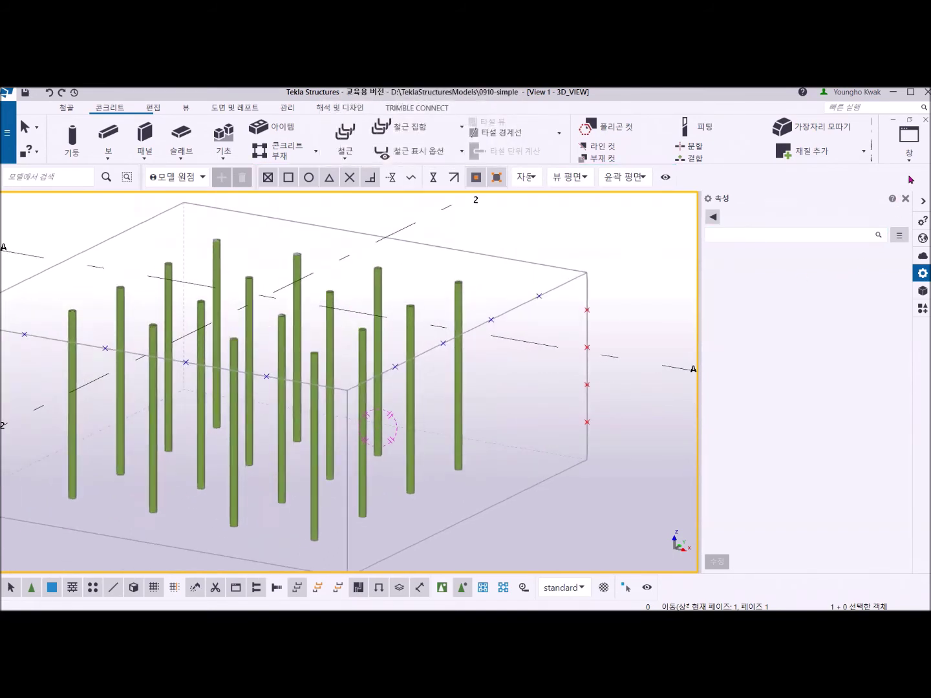
Switch to the plan view View 2 - FFL and frame the block with its bar grid.
left_click(908, 150)
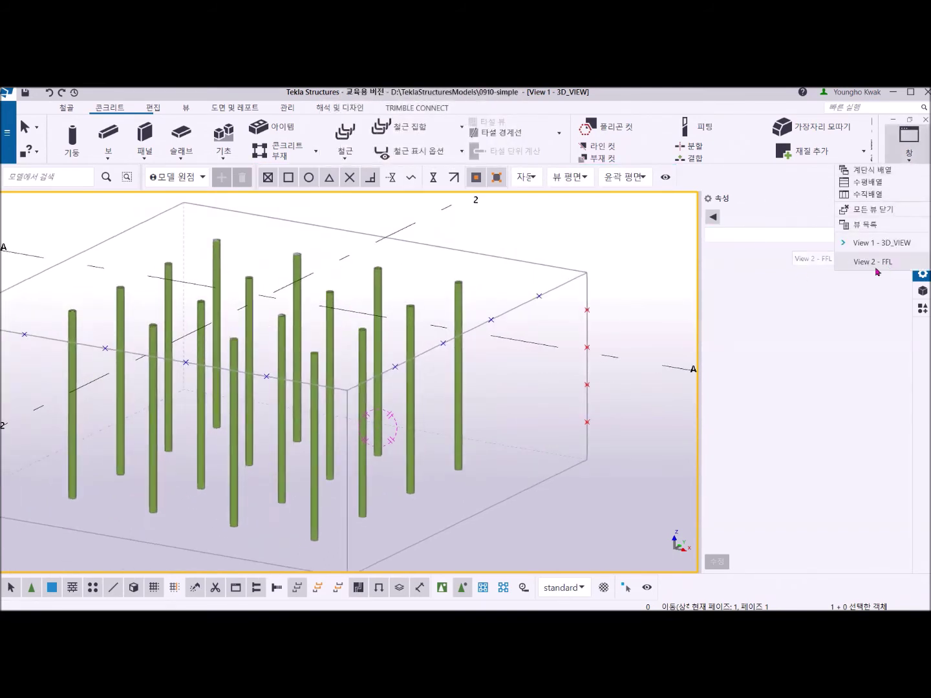
left_click(884, 262)
scroll(373, 370, "down", 5)
middle_click_drag(517, 387, 265, 369)
scroll(614, 424, "down", 2)
scroll(400, 376, "up", 5)
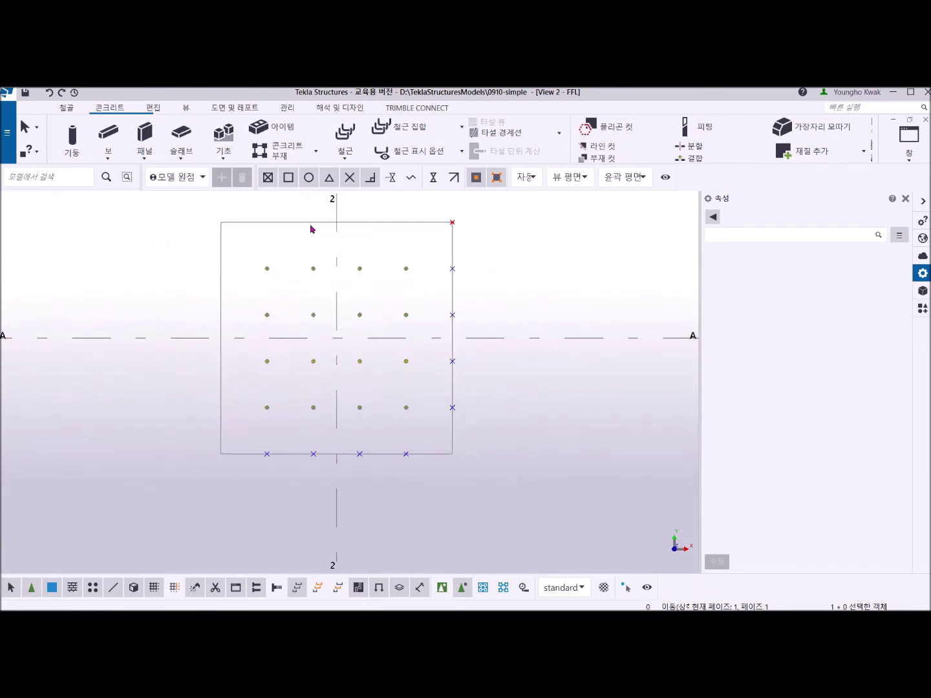
Define a rebar group in the block with a tie shape around the four corner bars, starting and ending at the lower-right inner bar.
left_click(345, 151)
left_click(349, 176)
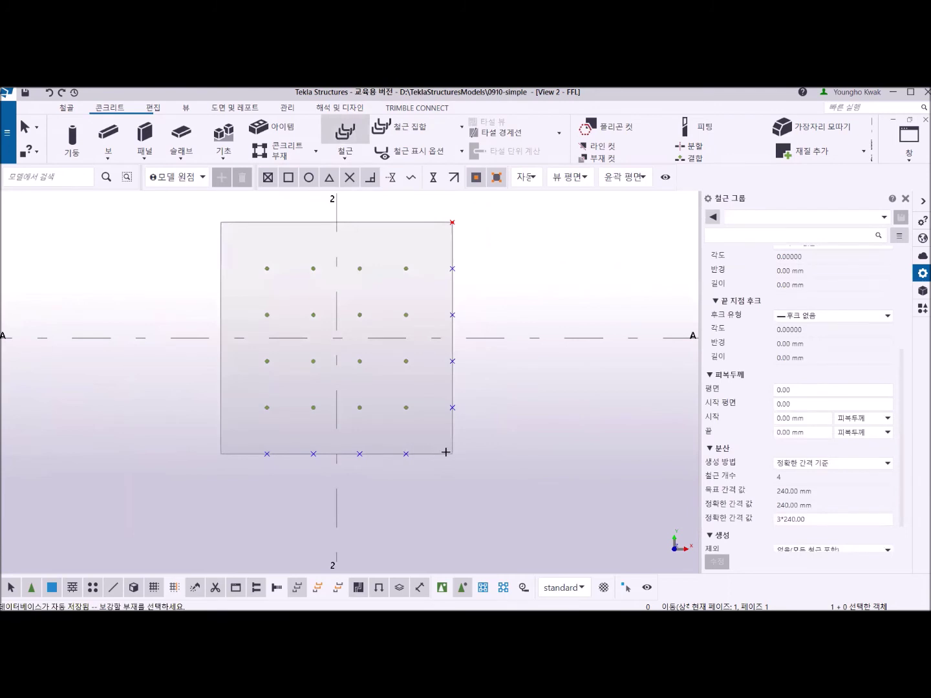
left_click(445, 452)
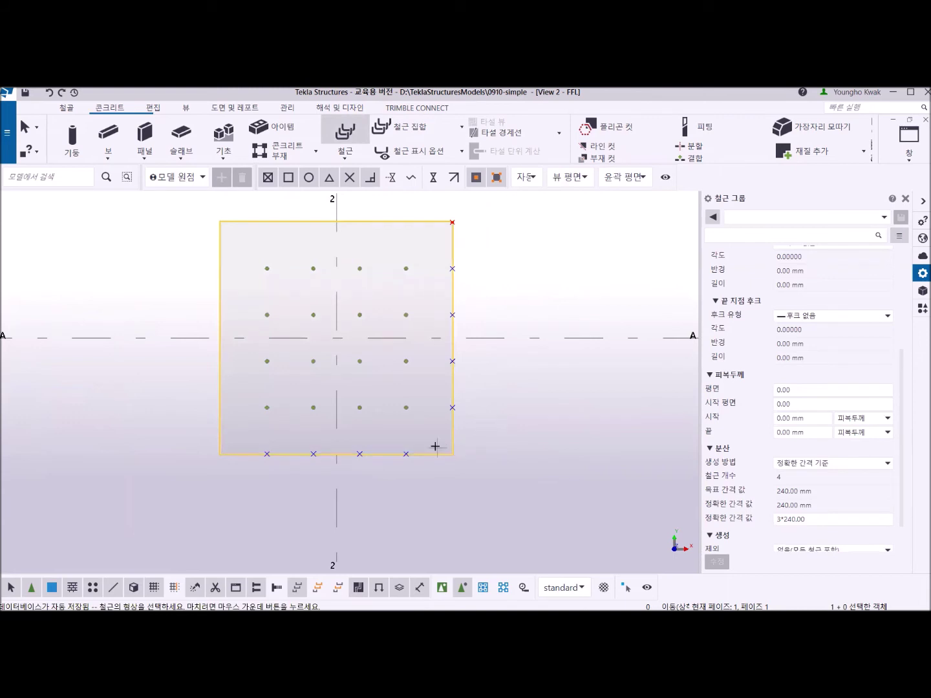
left_click(359, 361)
left_click(406, 408)
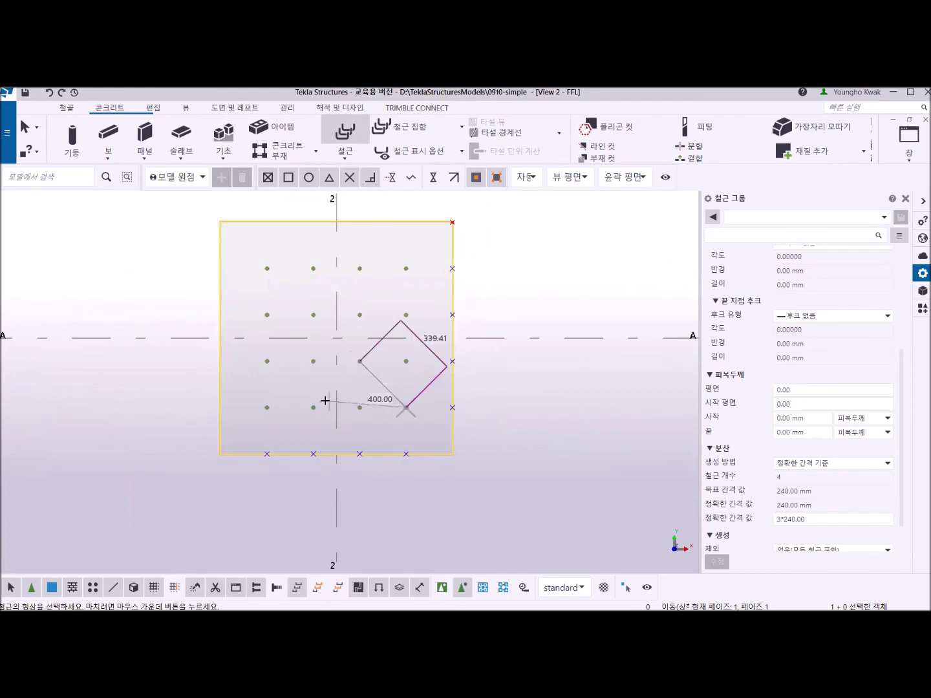
left_click(267, 408)
left_click(266, 268)
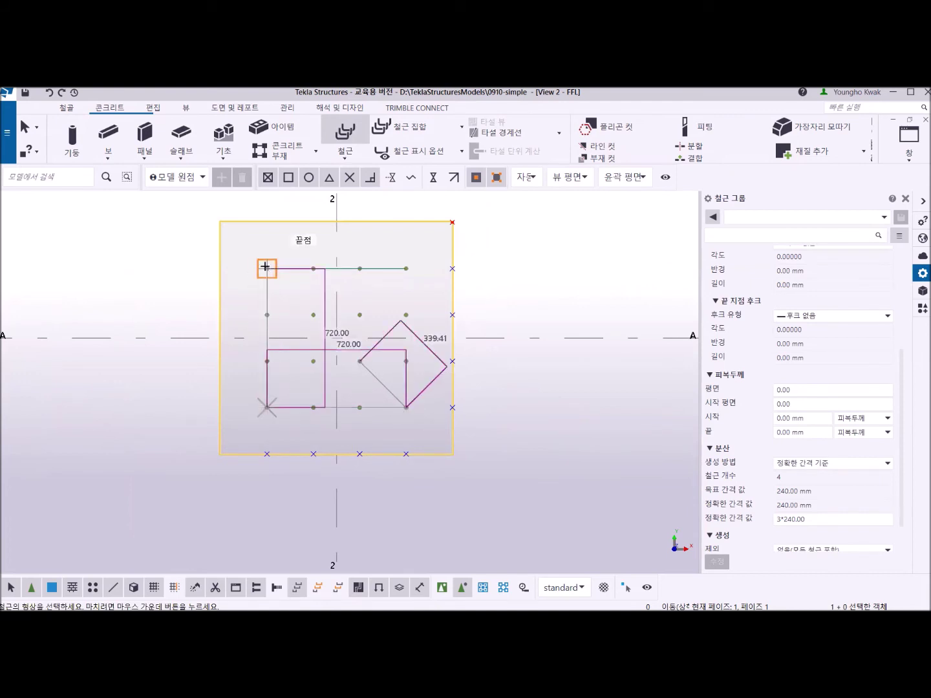
left_click(407, 270)
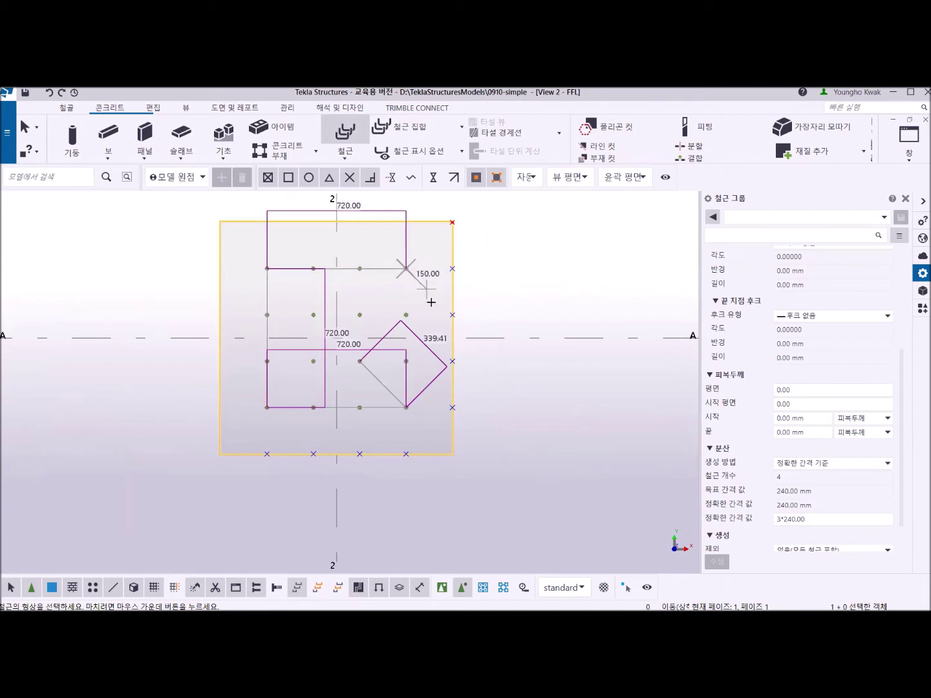
left_click(405, 406)
left_click(360, 362)
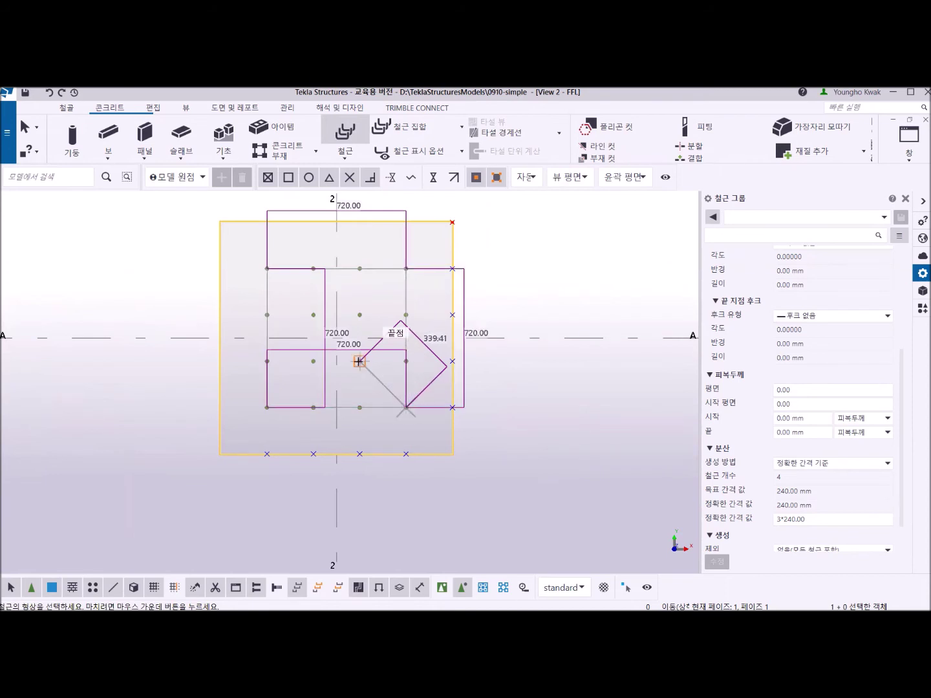
middle_click(515, 300)
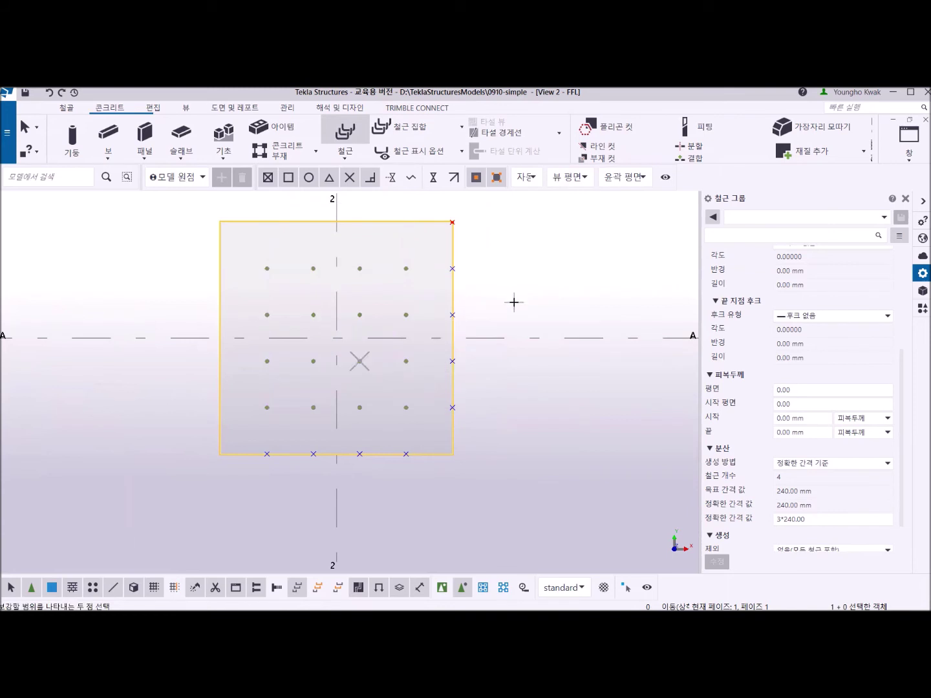
Distribute the tie group from the uppermost to the lowest point on the block's vertical edge in View 1 - 3D_VIEW, ending the command.
left_click(909, 139)
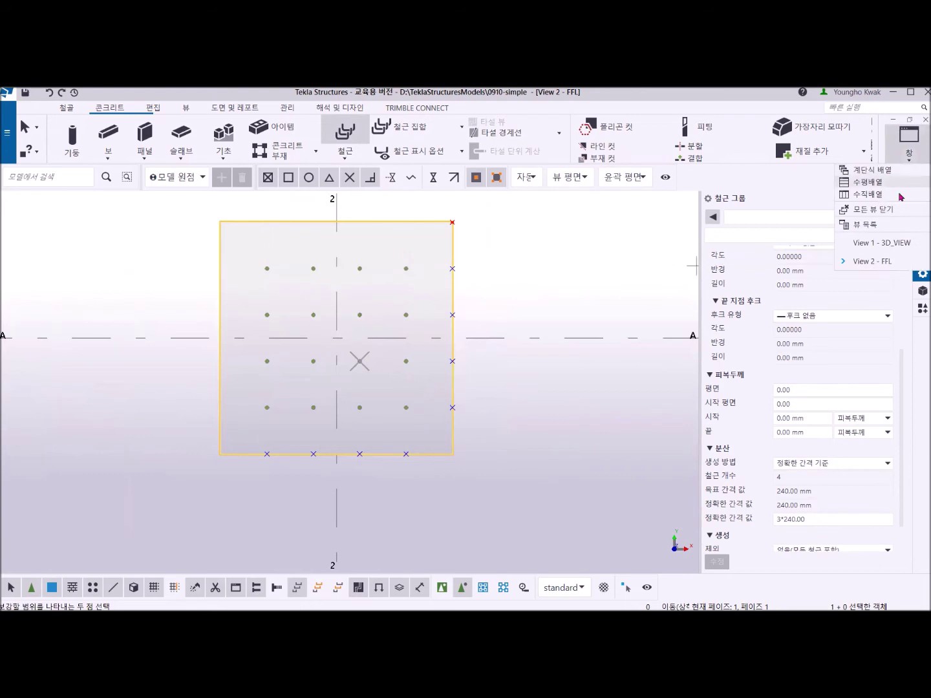
left_click(884, 243)
scroll(482, 355, "up", 5)
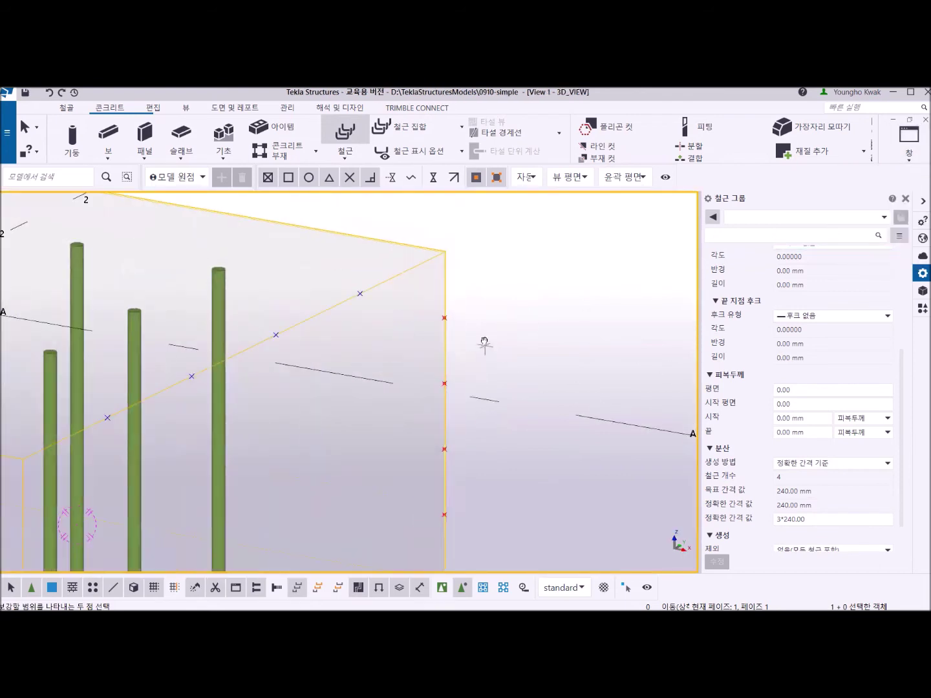
middle_click_drag(484, 342, 480, 276)
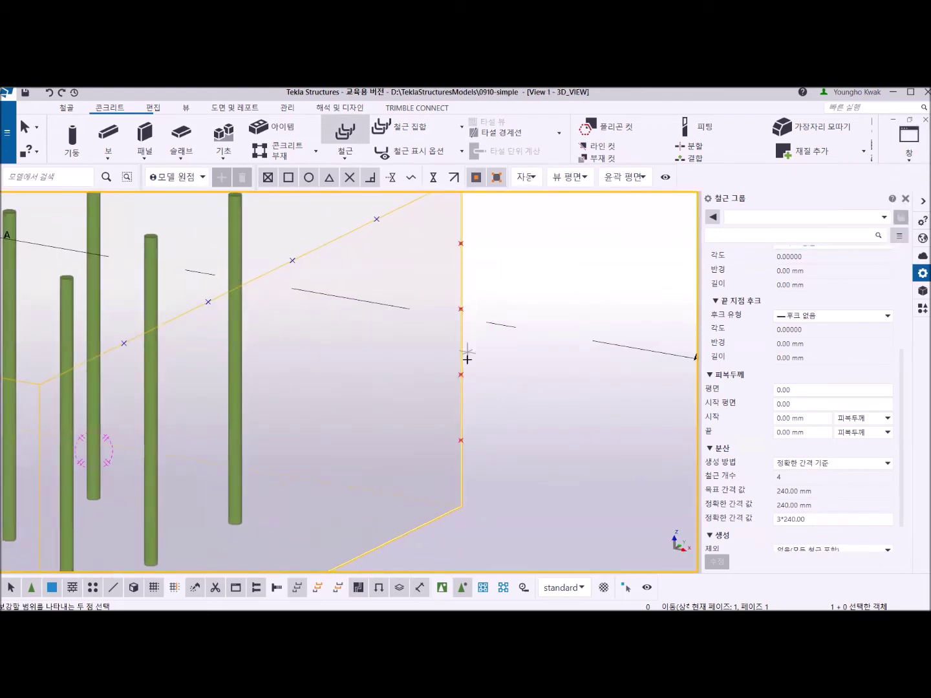
scroll(480, 417, "down", 2)
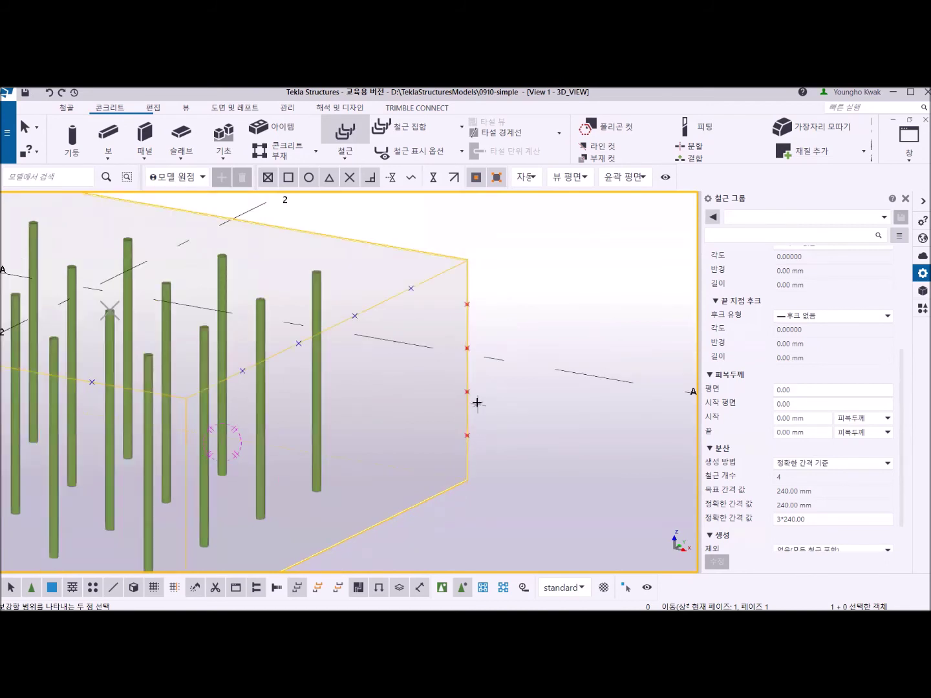
left_click(467, 306)
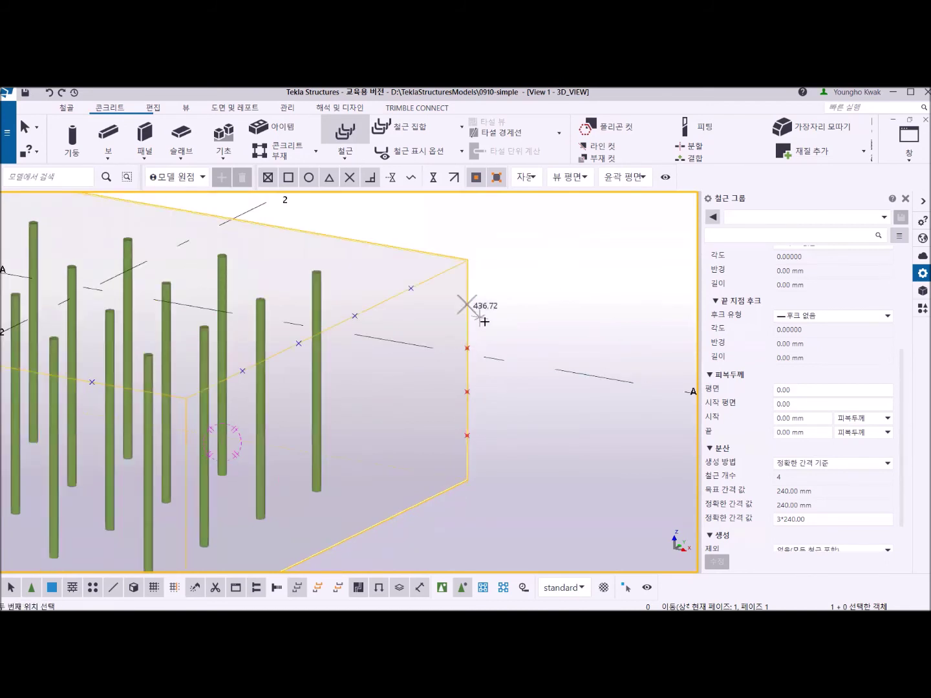
left_click(467, 436)
scroll(378, 400, "down", 3)
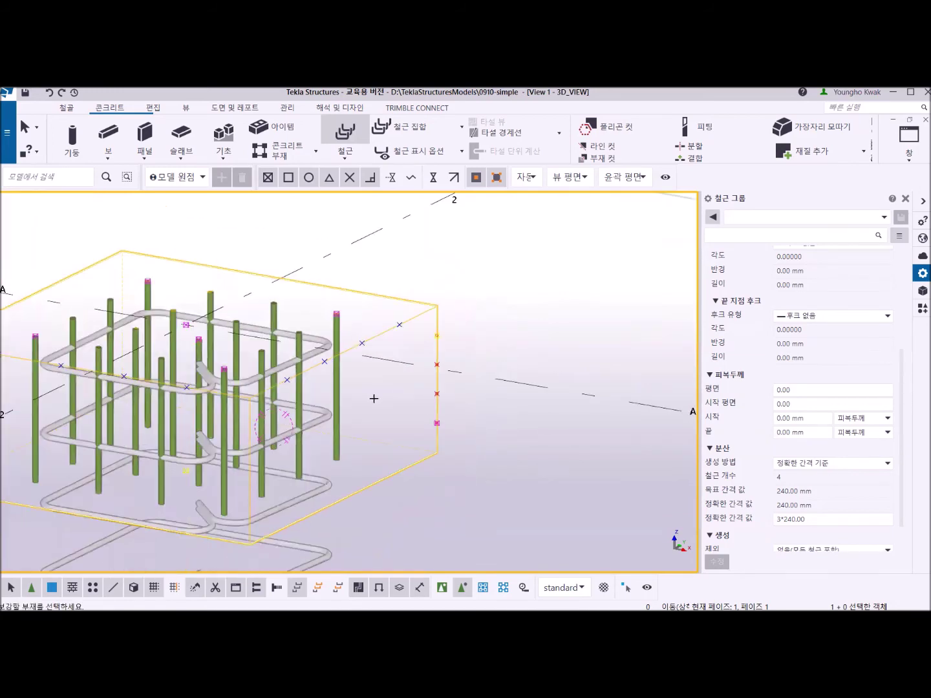
scroll(365, 411, "down", 2)
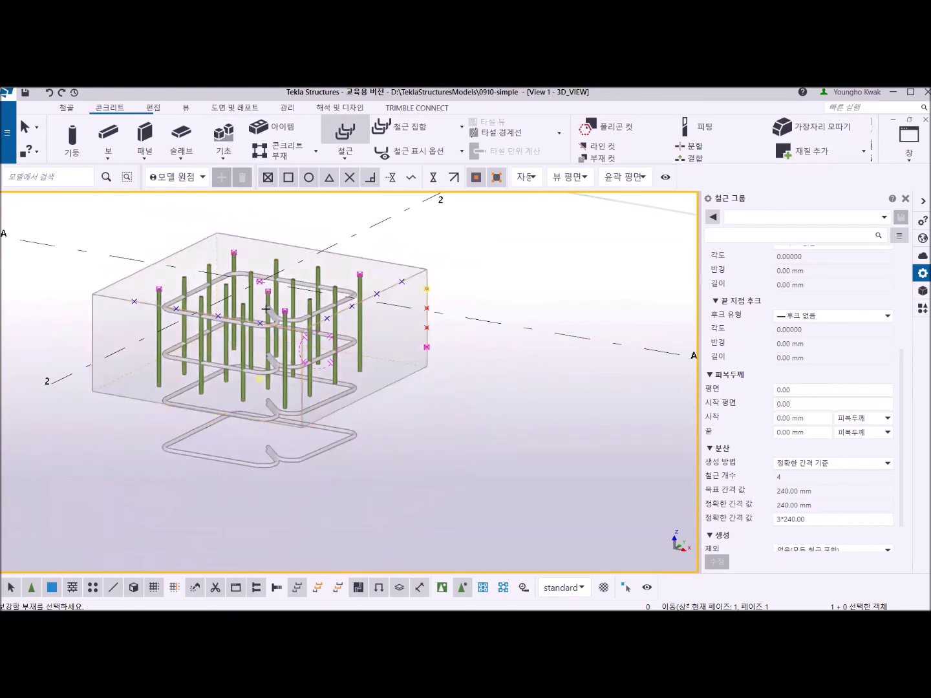
right_click(454, 250)
left_click(479, 259)
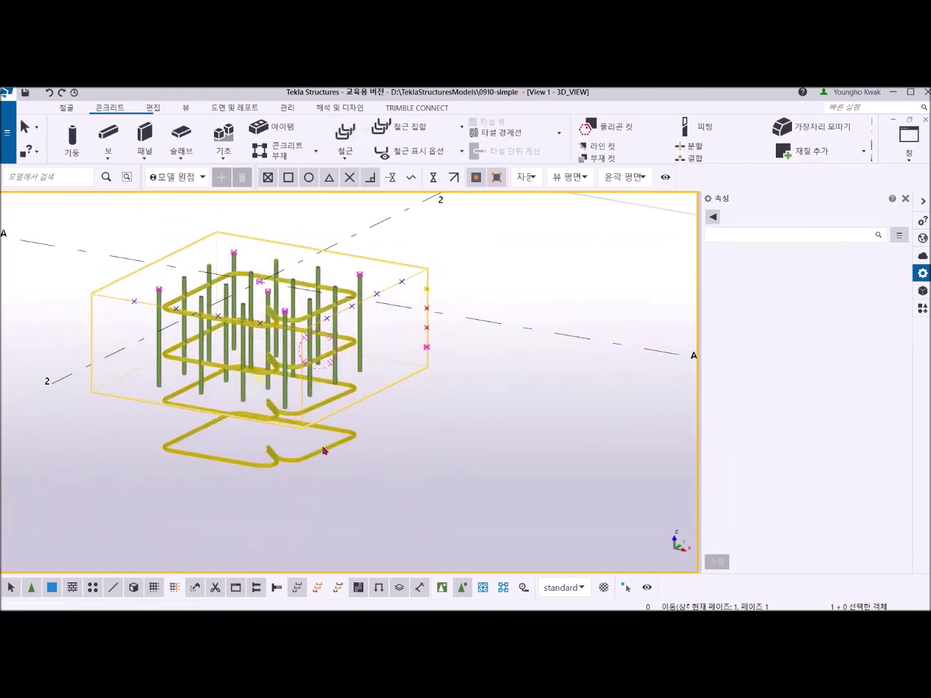
Set the tie group's exact spacing values to 3*100 mm.
left_click(322, 453)
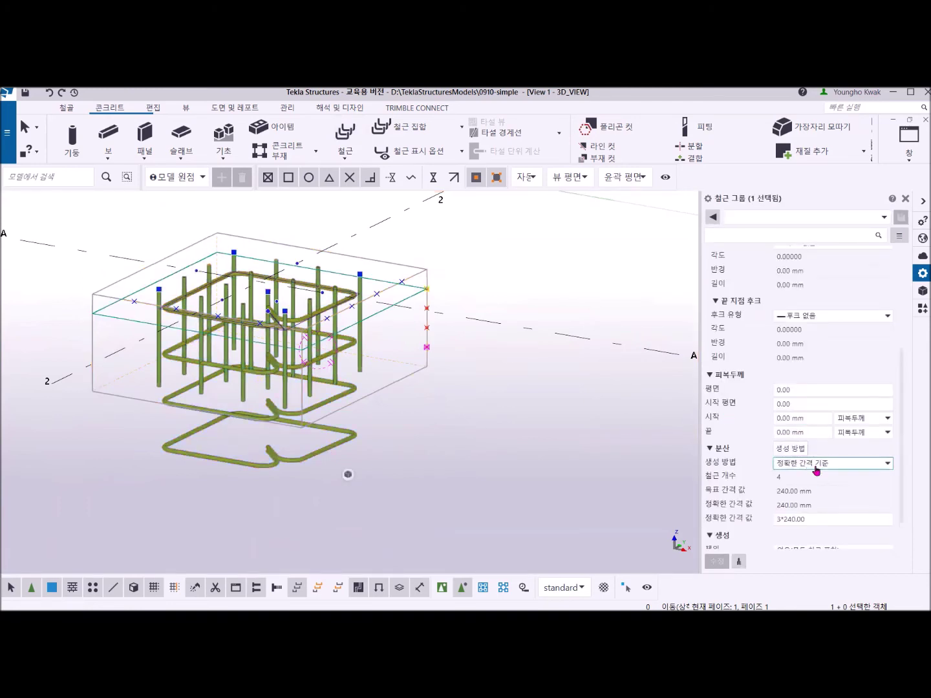
left_click(780, 518)
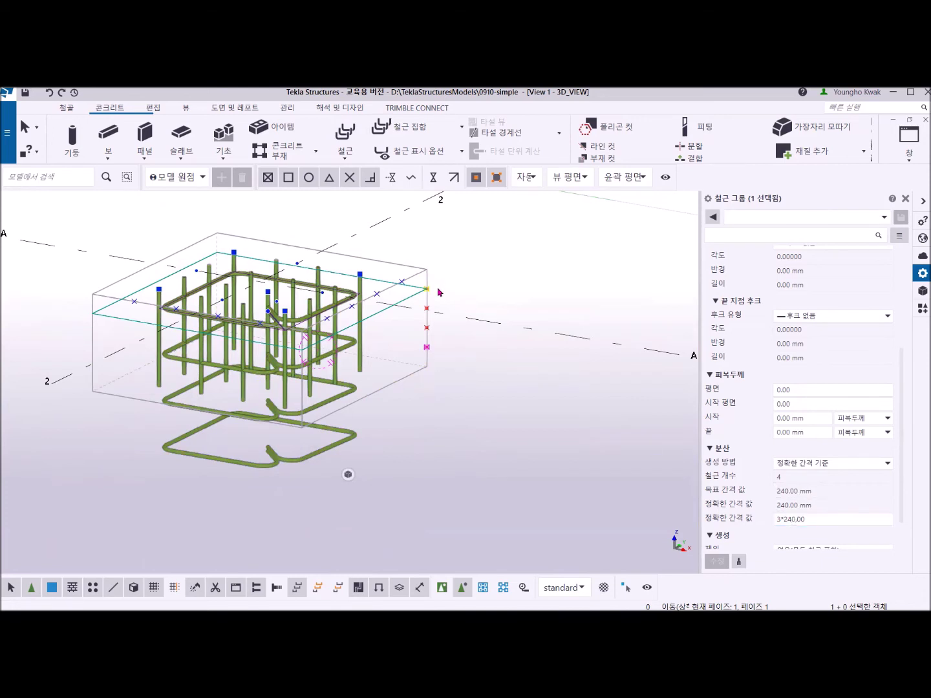
scroll(427, 289, "up", 5)
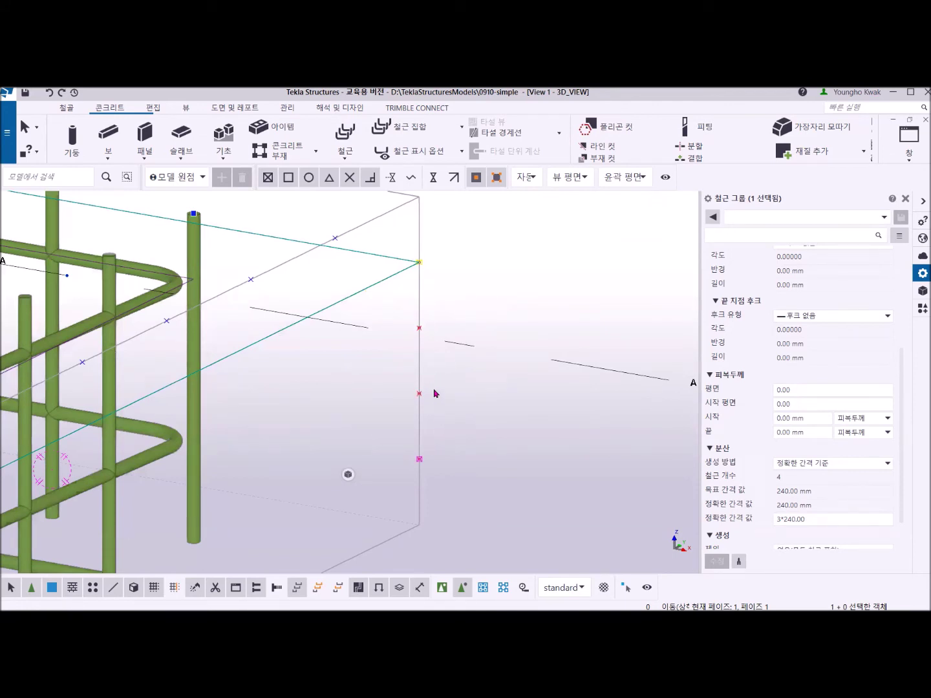
scroll(435, 393, "down", 2)
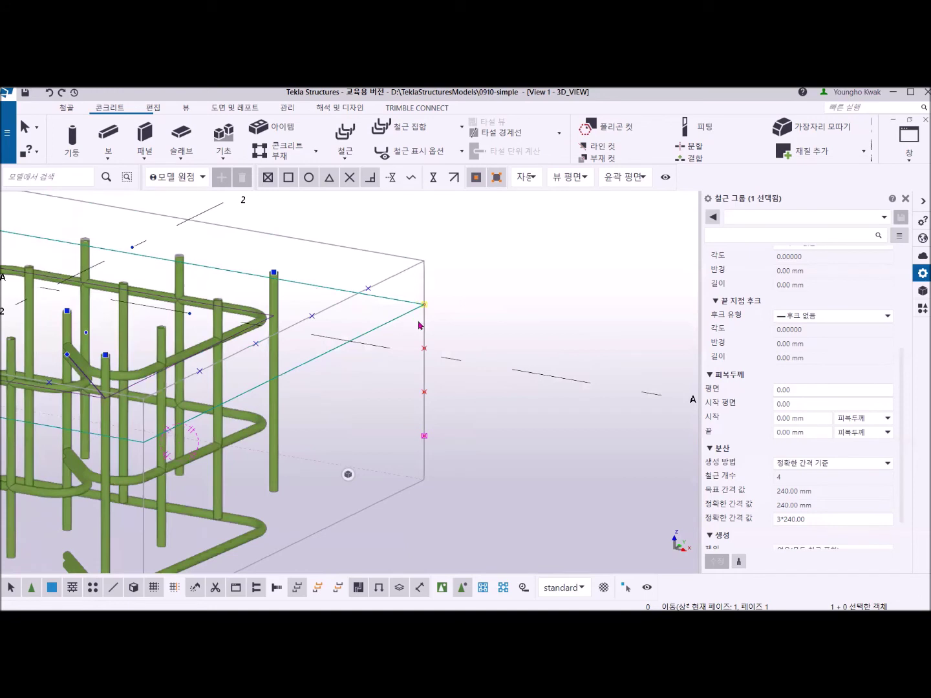
left_click(782, 519)
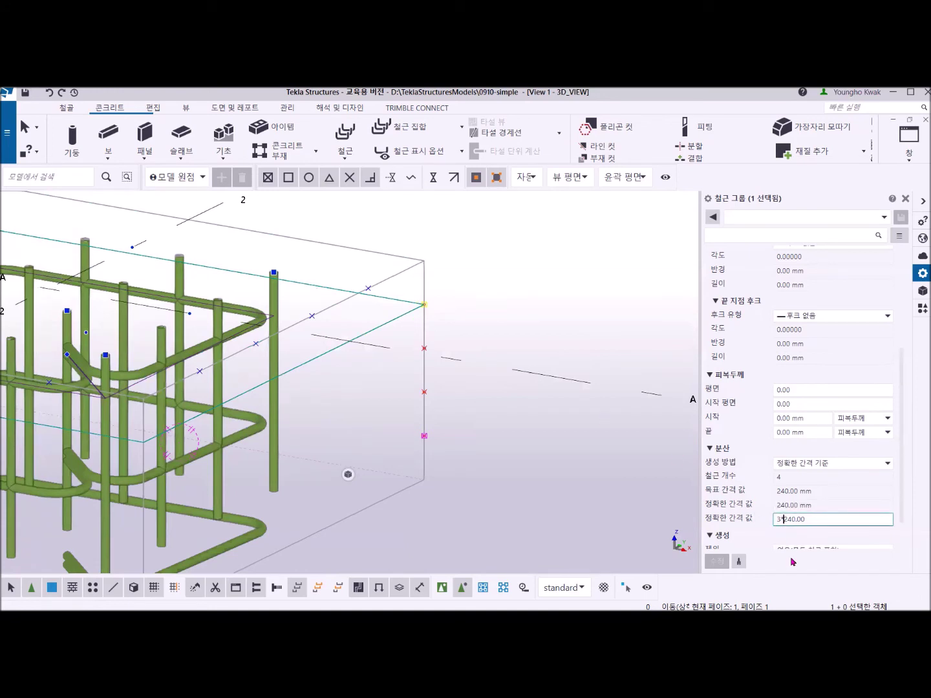
key("Delete")
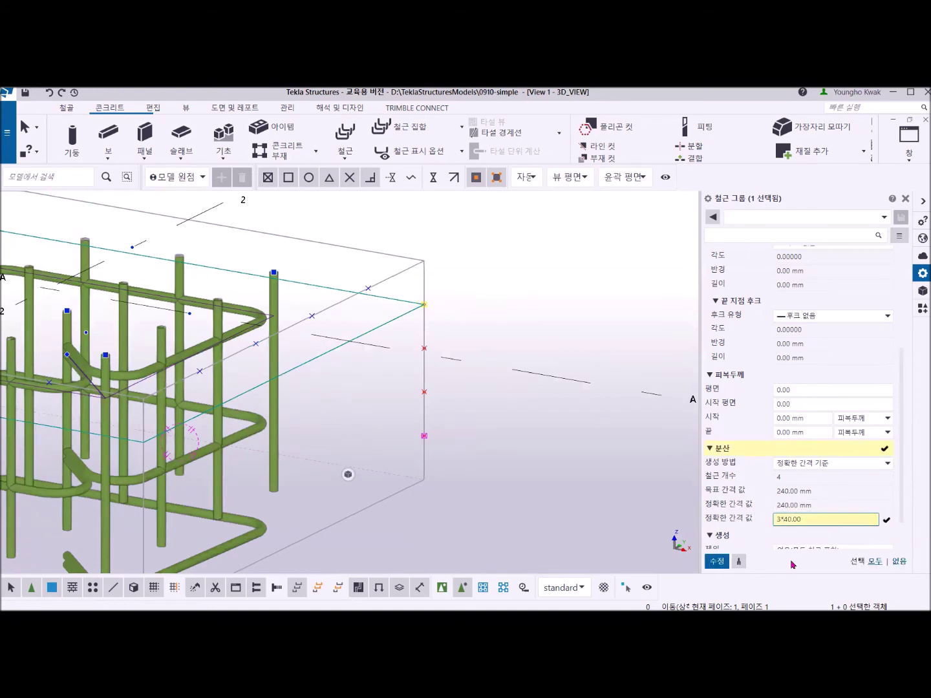
left_click(716, 561)
left_click(335, 389)
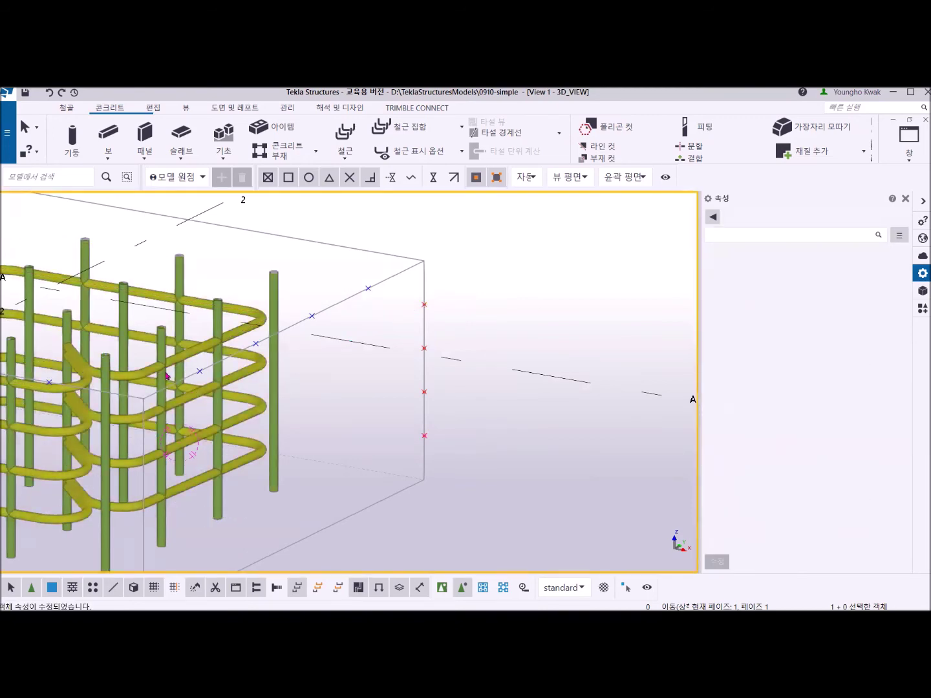
Change the tie group's bending radius to 0 and its size to 22, working in the plan view View 2 - FFL.
scroll(177, 367, "down", 3)
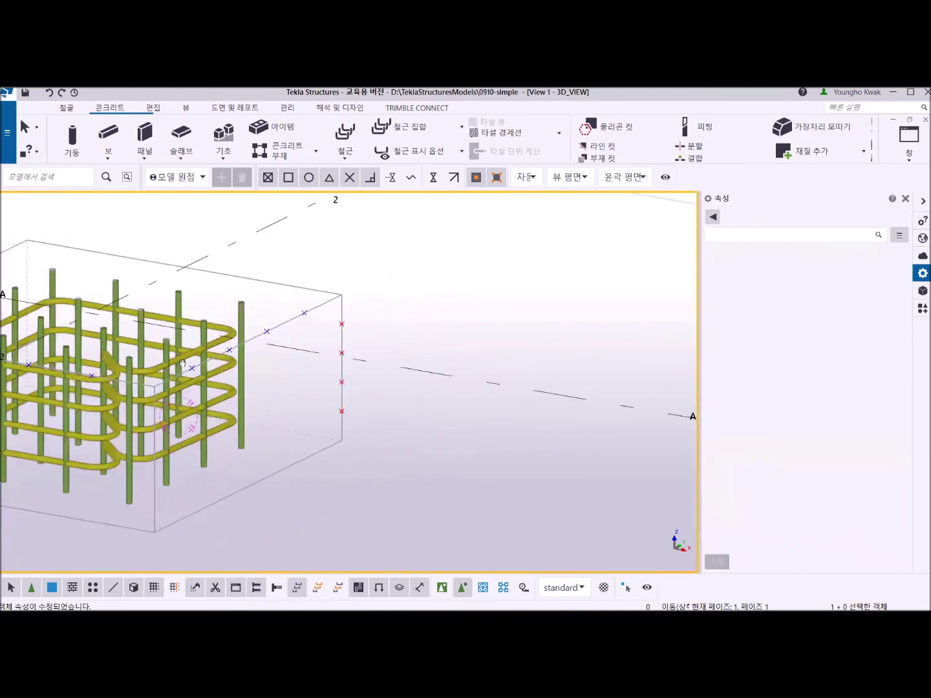
middle_click_drag(174, 357, 387, 403)
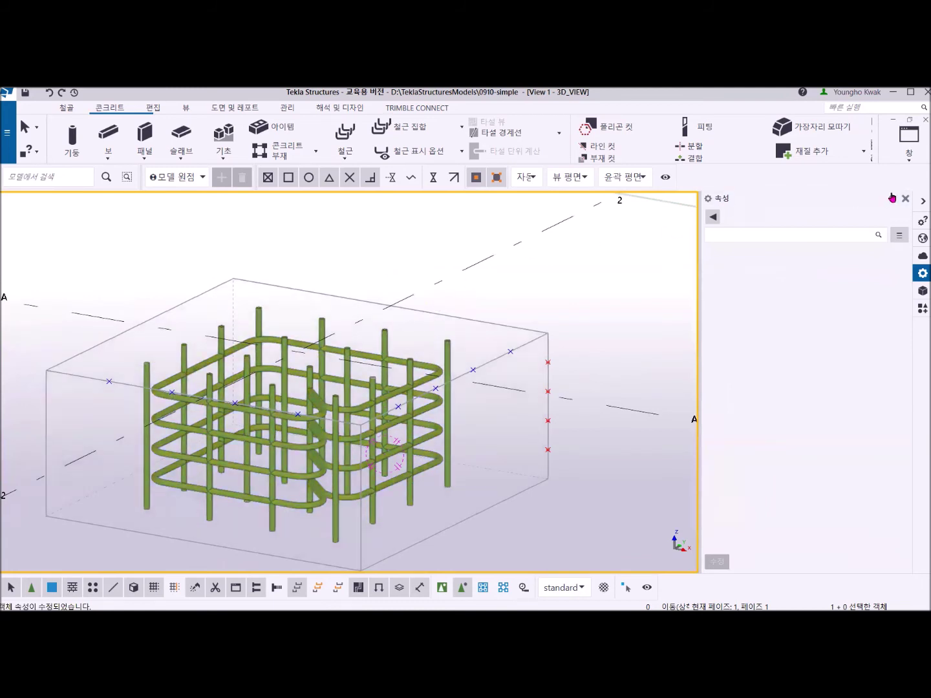
left_click(910, 162)
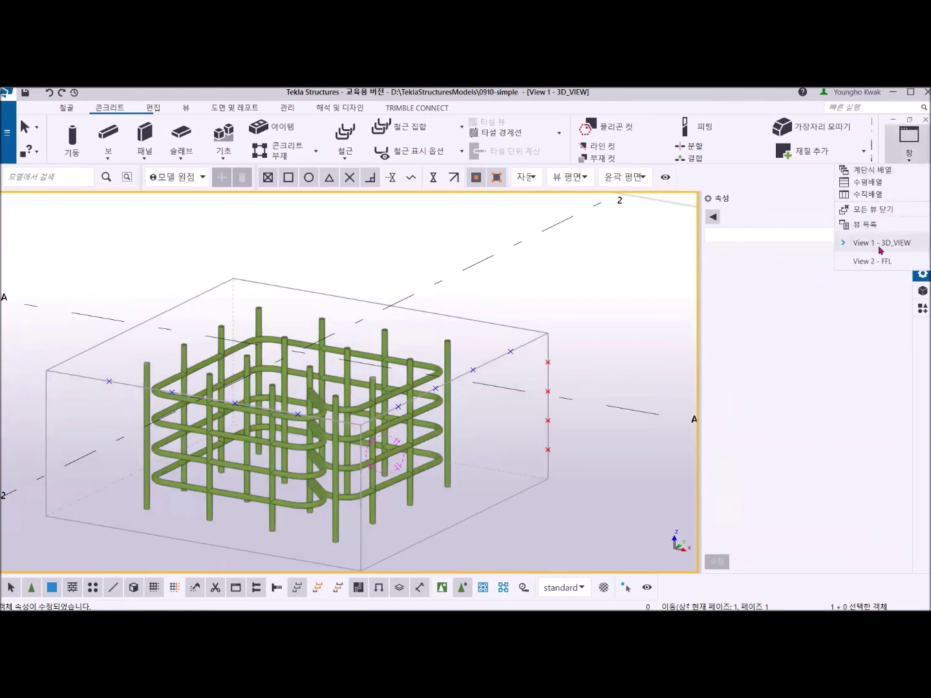
left_click(853, 262)
left_click(180, 272)
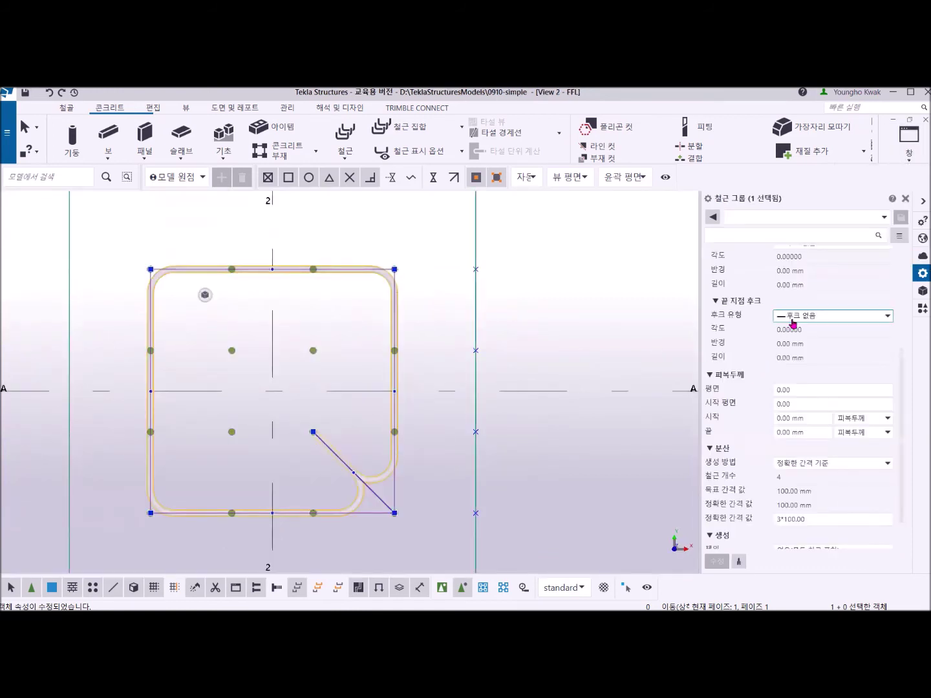
scroll(799, 323, "up", 5)
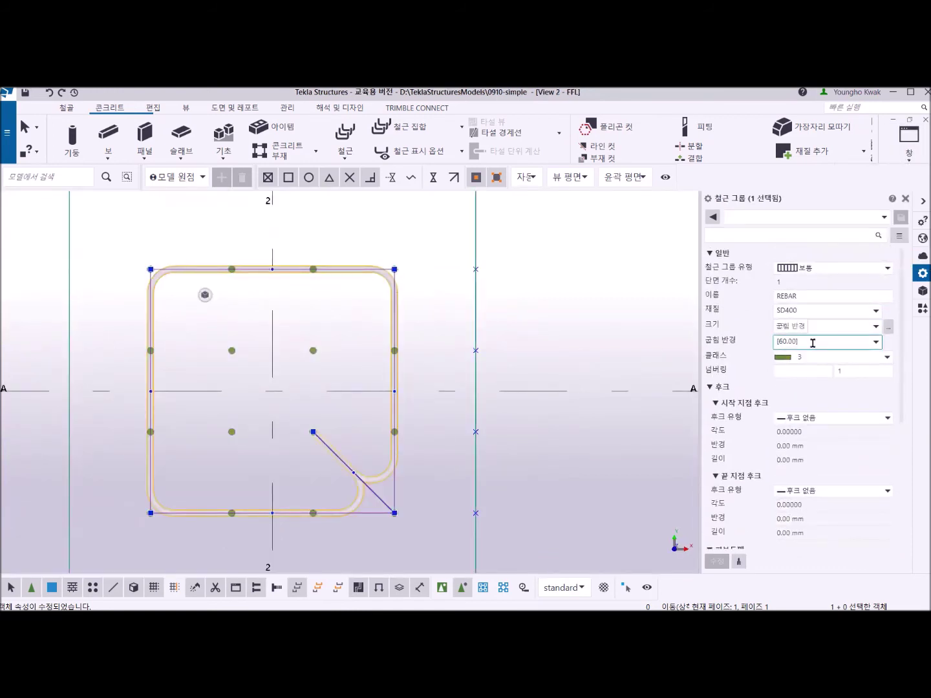
left_click(810, 340)
type("0")
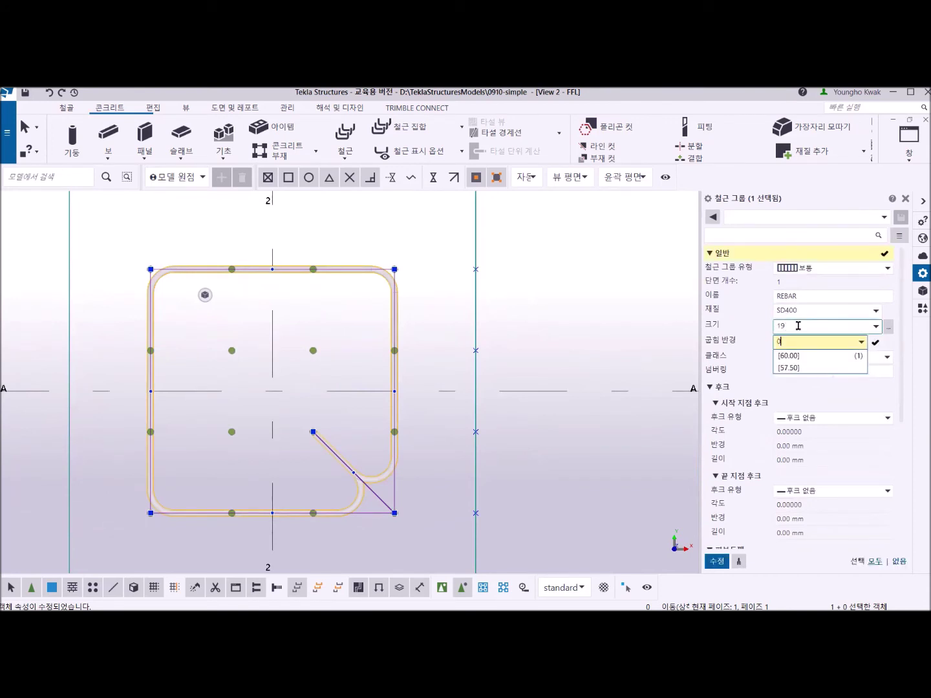
left_click(797, 325)
type("22")
key("Return")
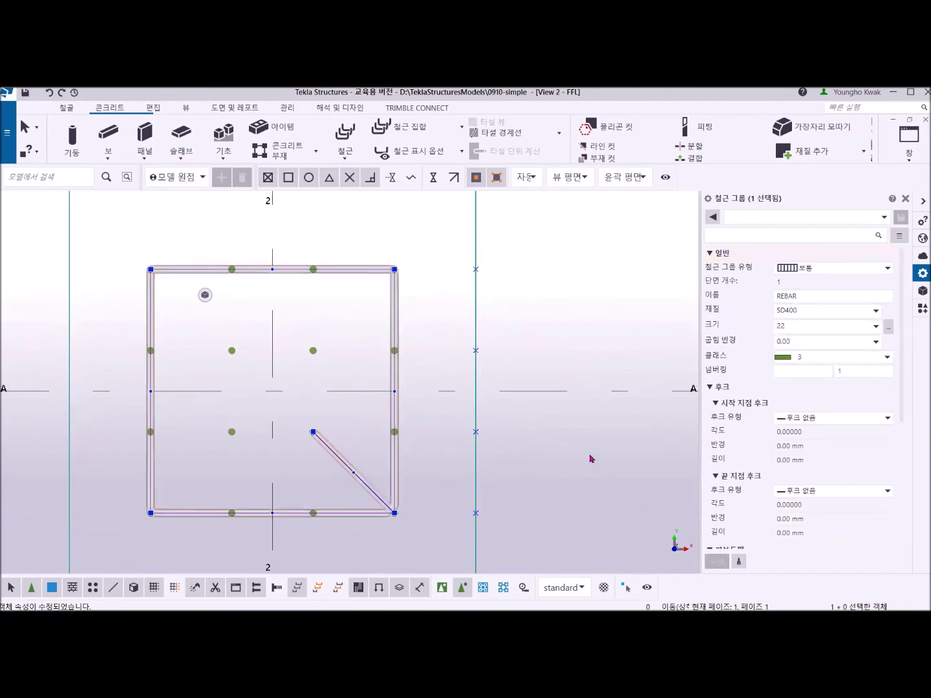
Set the tie group's cover thickness on plane to -11 mm and inspect the tie's hooked corner around the corner bar.
scroll(786, 480, "down", 3)
left_click(802, 420)
left_click_drag(802, 419, 759, 412)
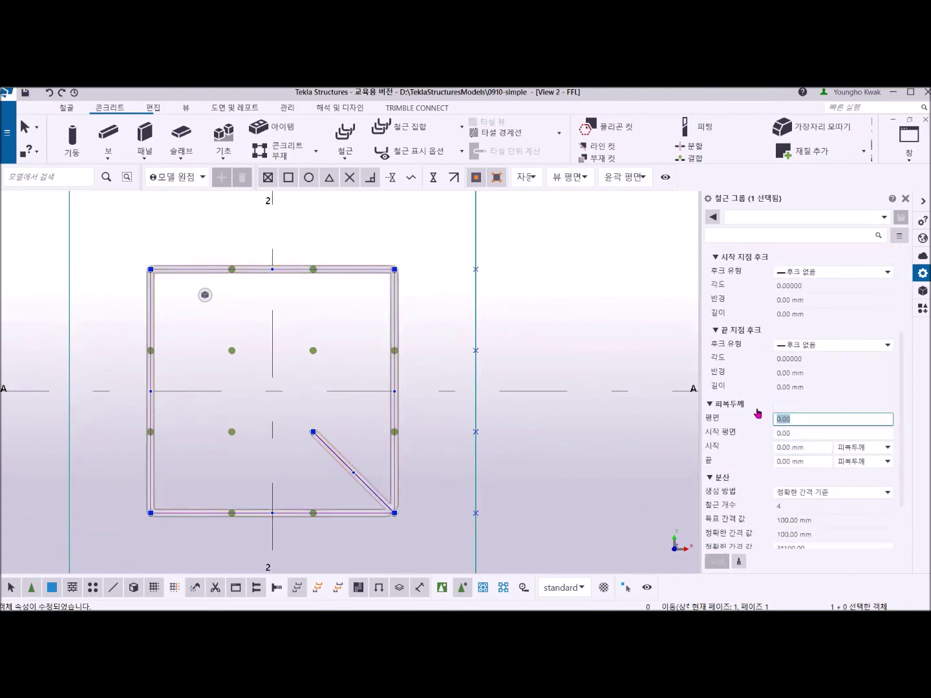
type("-11")
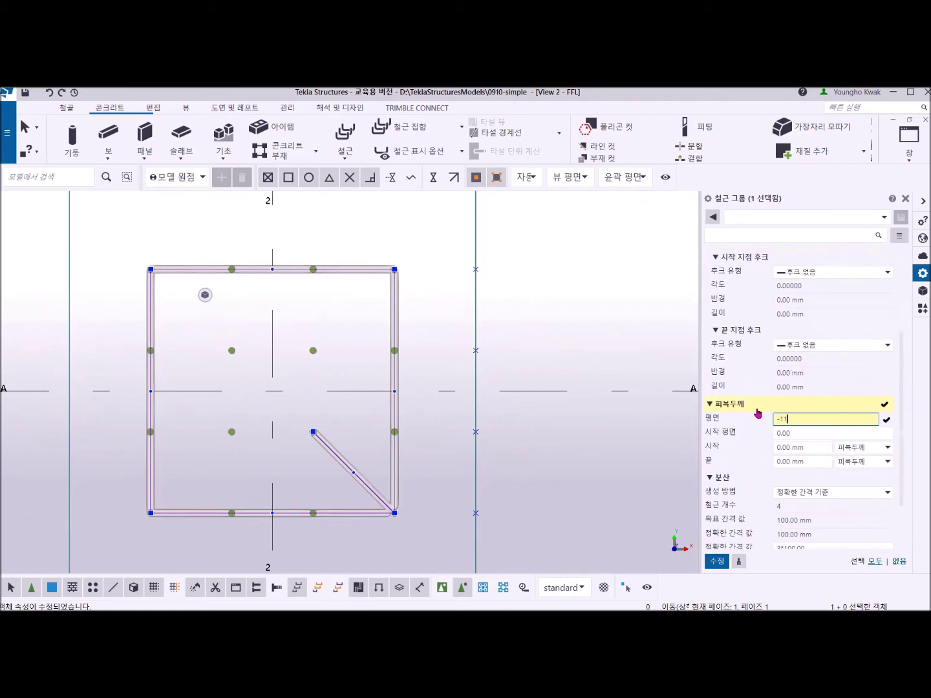
left_click(717, 561)
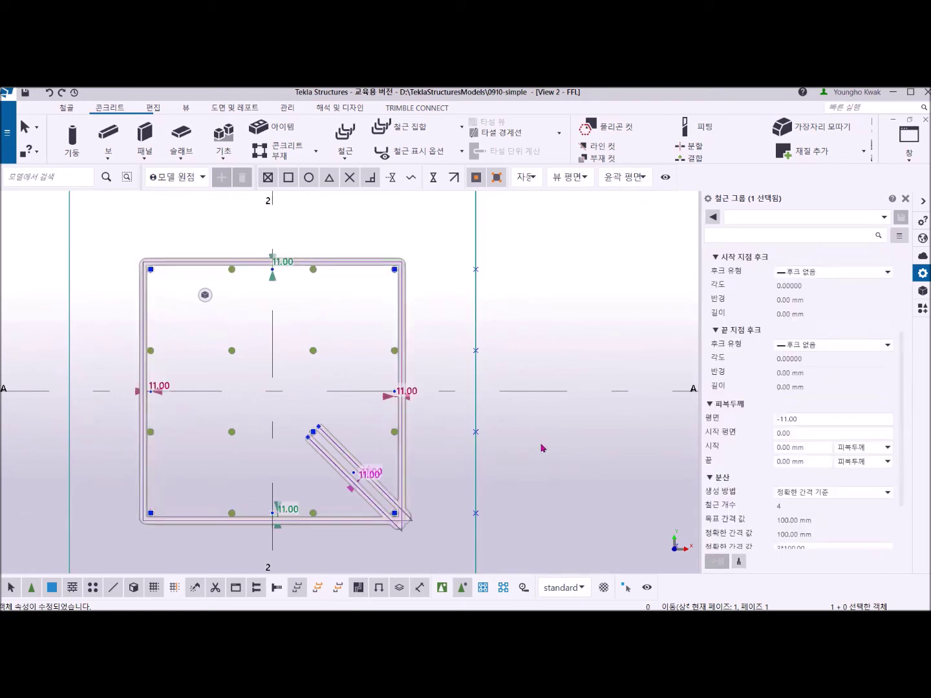
left_click(510, 468)
scroll(418, 492, "up", 2)
middle_click_drag(418, 492, 461, 438)
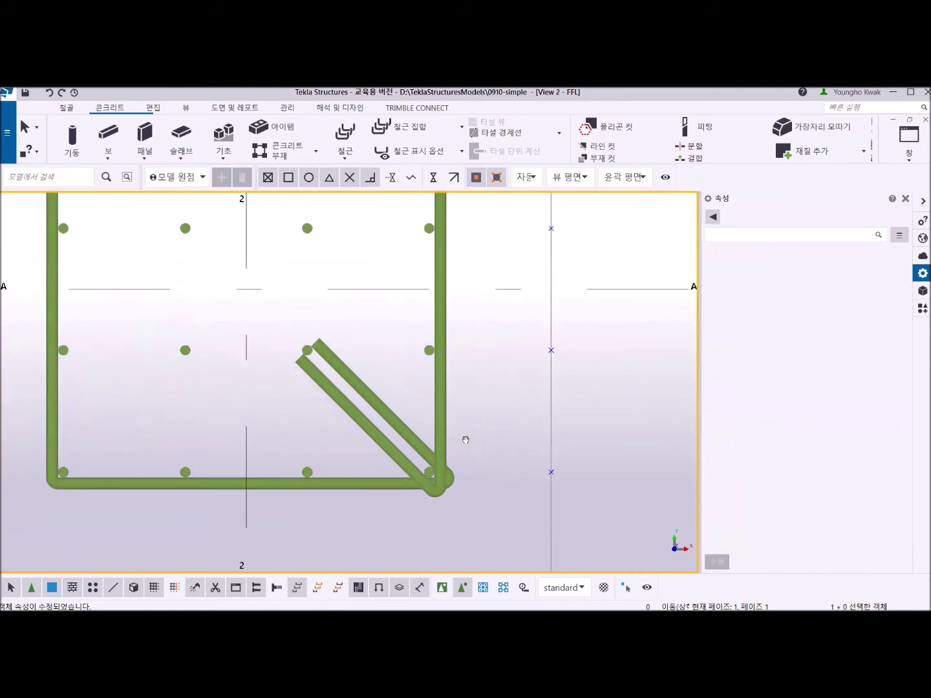
Run a clash check on the reinforced block and all its rebar groups in View 1 - 3D_VIEW, and dismiss the results.
left_click(909, 159)
left_click(853, 241)
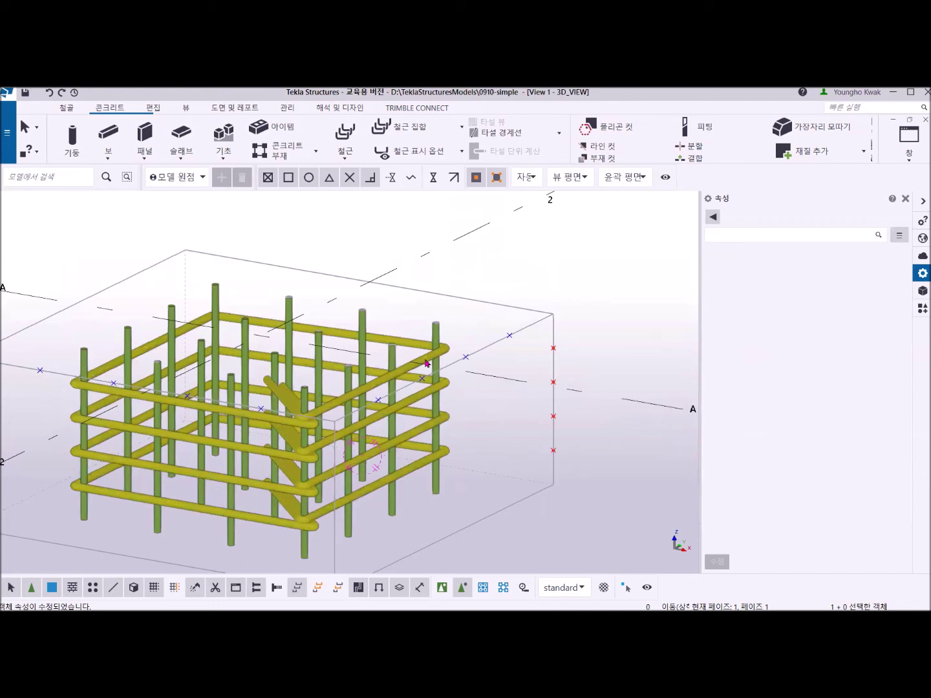
scroll(426, 363, "down", 5)
left_click_drag(247, 284, 461, 484)
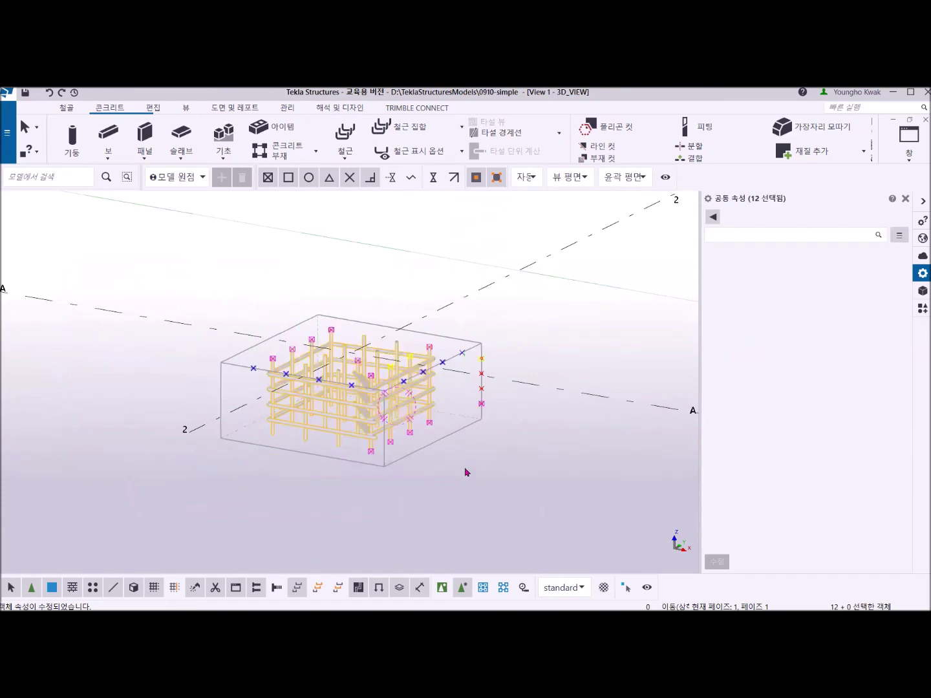
right_click(428, 229)
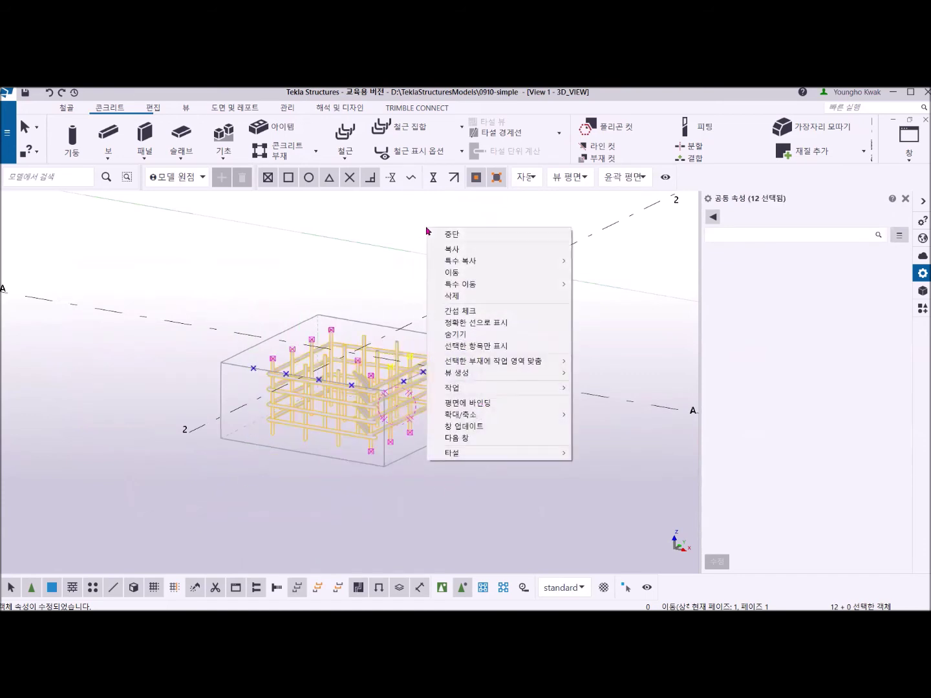
left_click(492, 313)
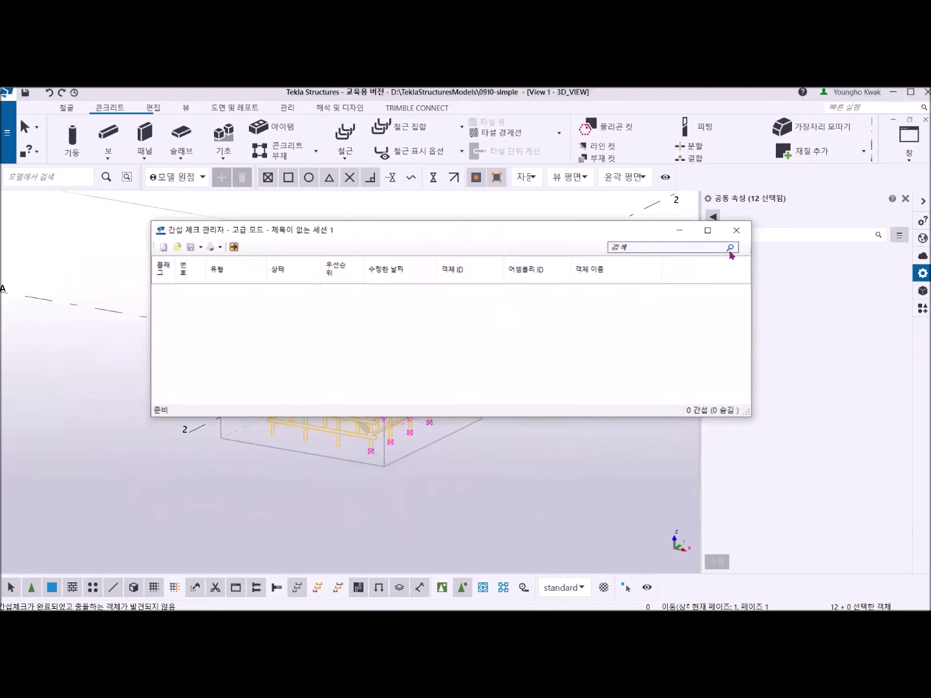
left_click(736, 230)
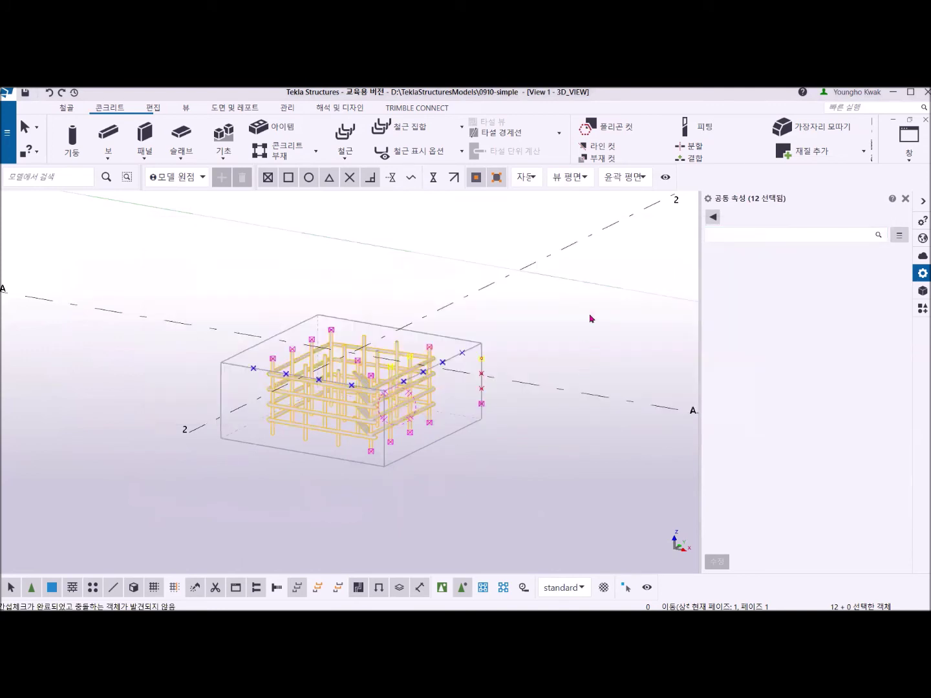
left_click(525, 308)
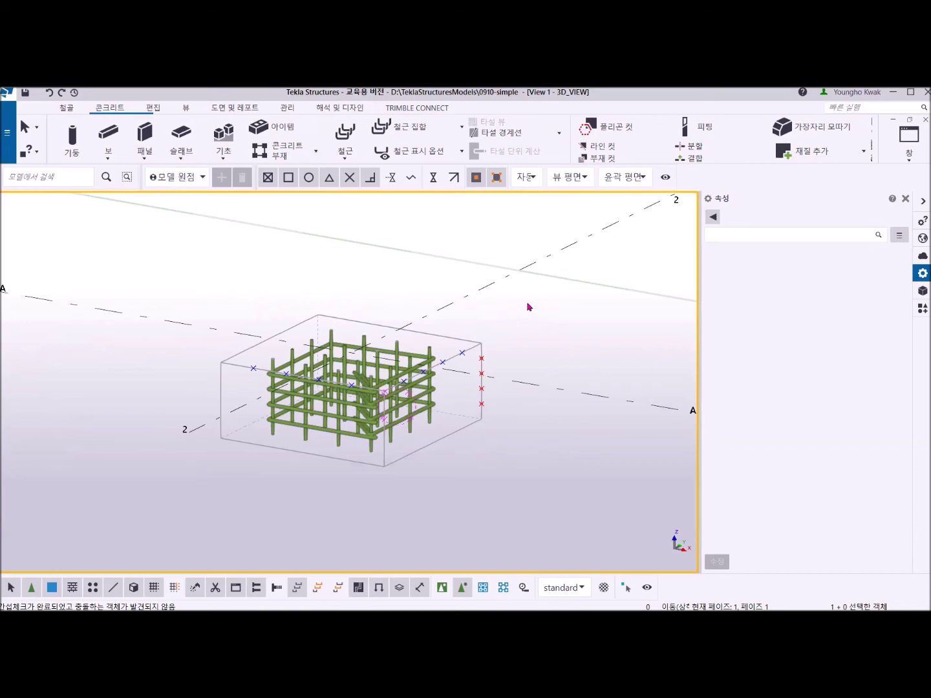
Copy the reinforced block from grid line 2 to grid line 3 along axis A, using the grid line ends as reference points.
scroll(370, 353, "down", 5)
scroll(374, 414, "up", 3)
scroll(343, 463, "up", 2)
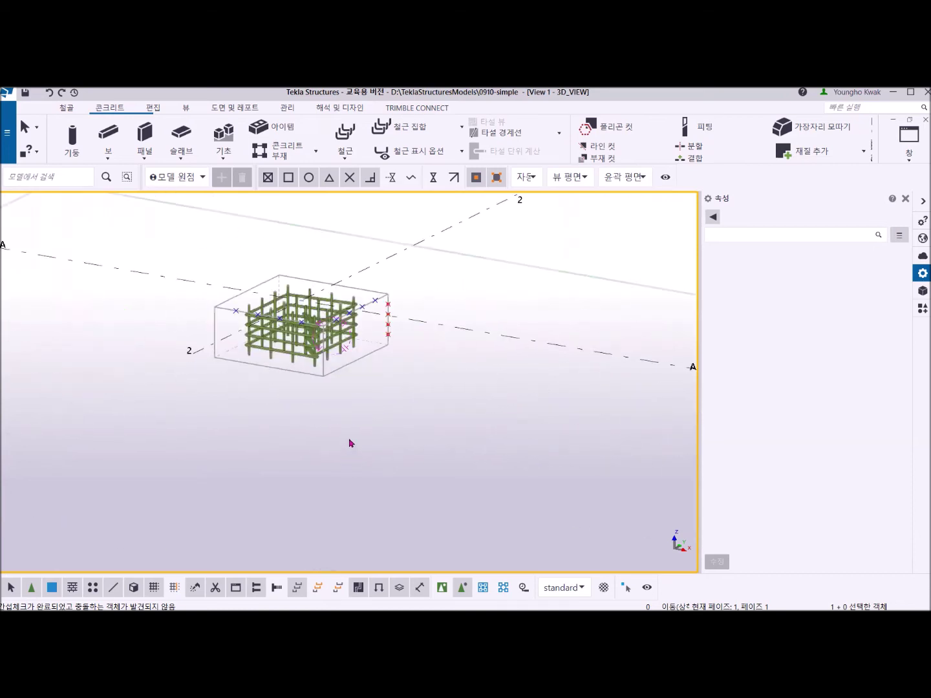
left_click(325, 378)
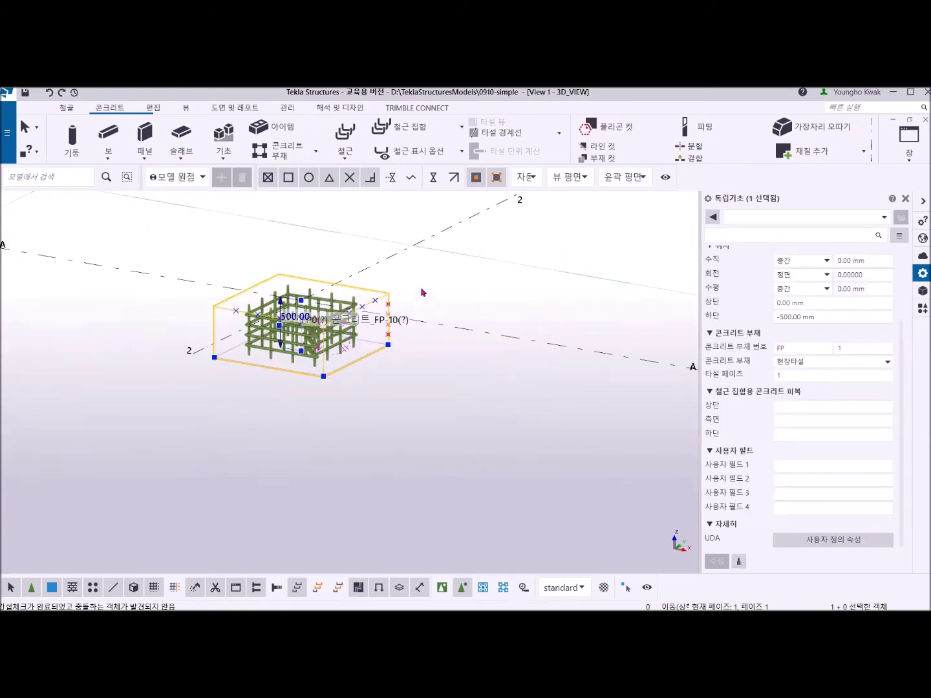
right_click(422, 292)
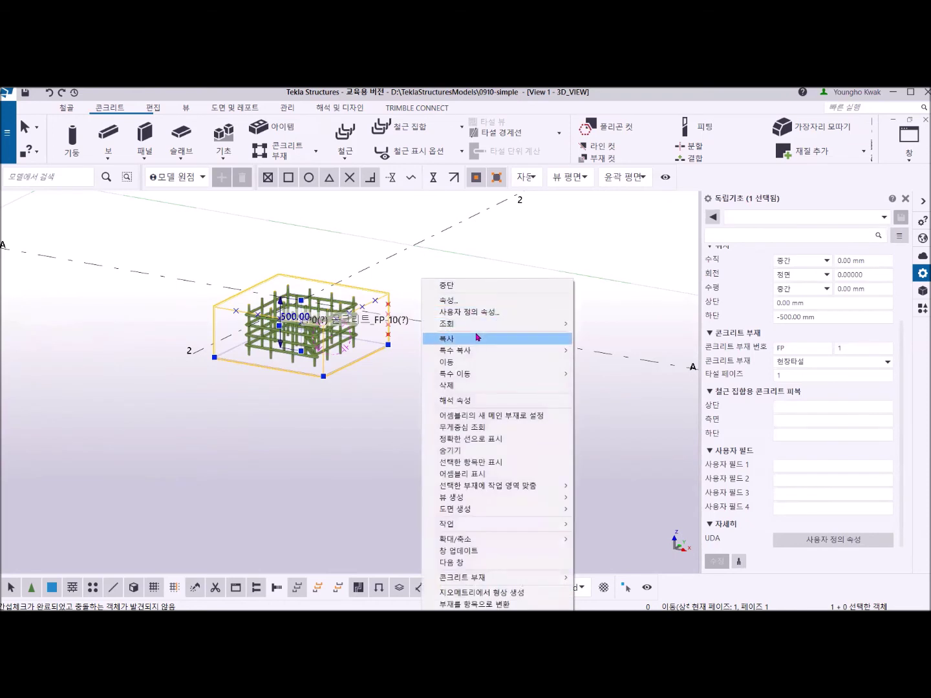
left_click(475, 336)
left_click(198, 355)
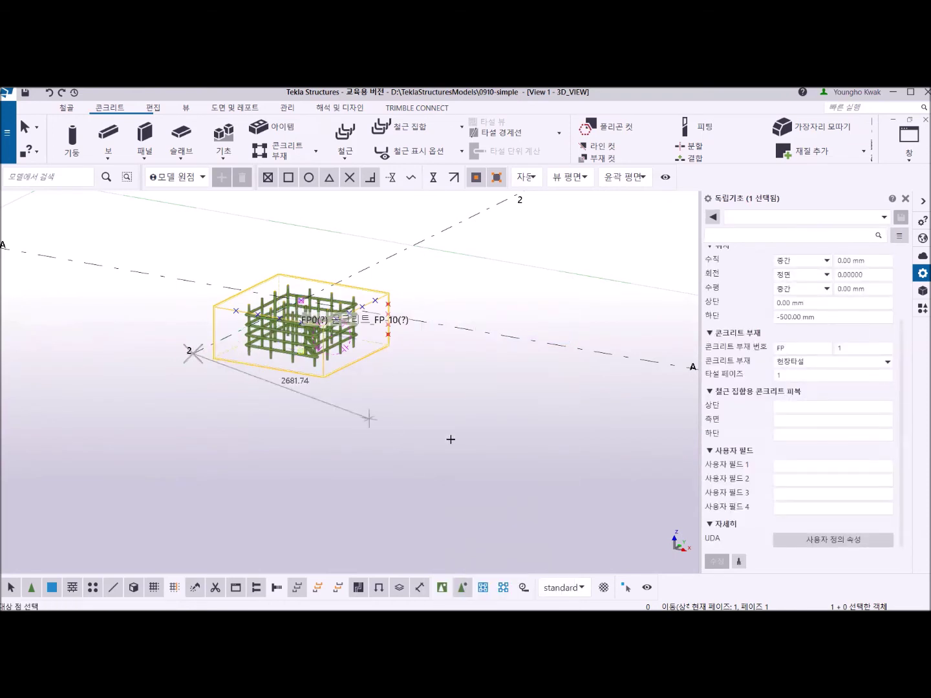
scroll(514, 452, "down", 3)
middle_click_drag(517, 452, 365, 411)
left_click(438, 411)
right_click(432, 313)
left_click(453, 317)
scroll(509, 481, "up", 3)
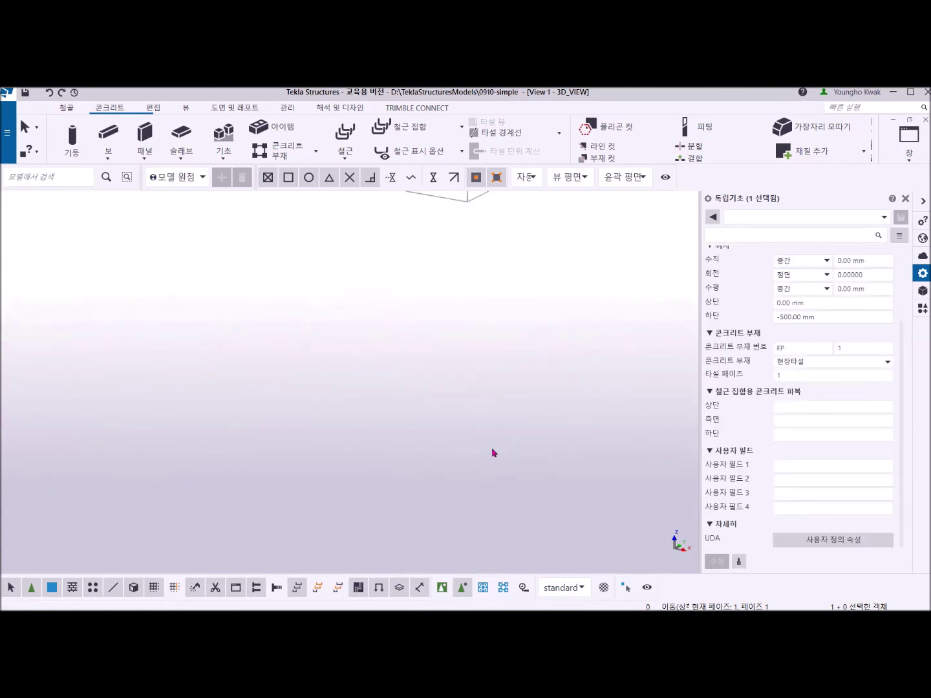
middle_click_drag(473, 400, 438, 543)
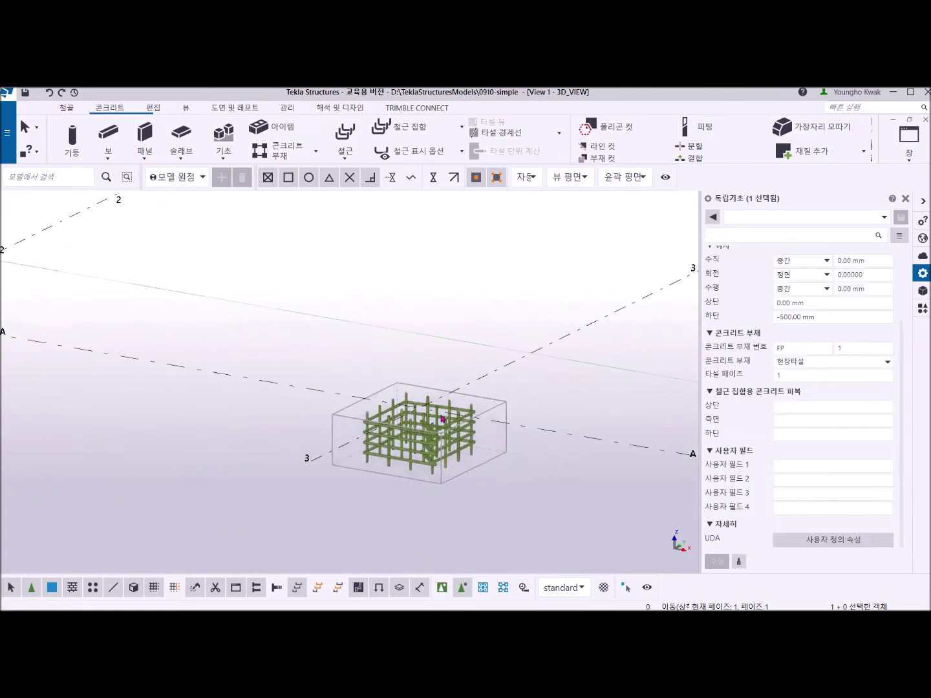
scroll(443, 419, "up", 3)
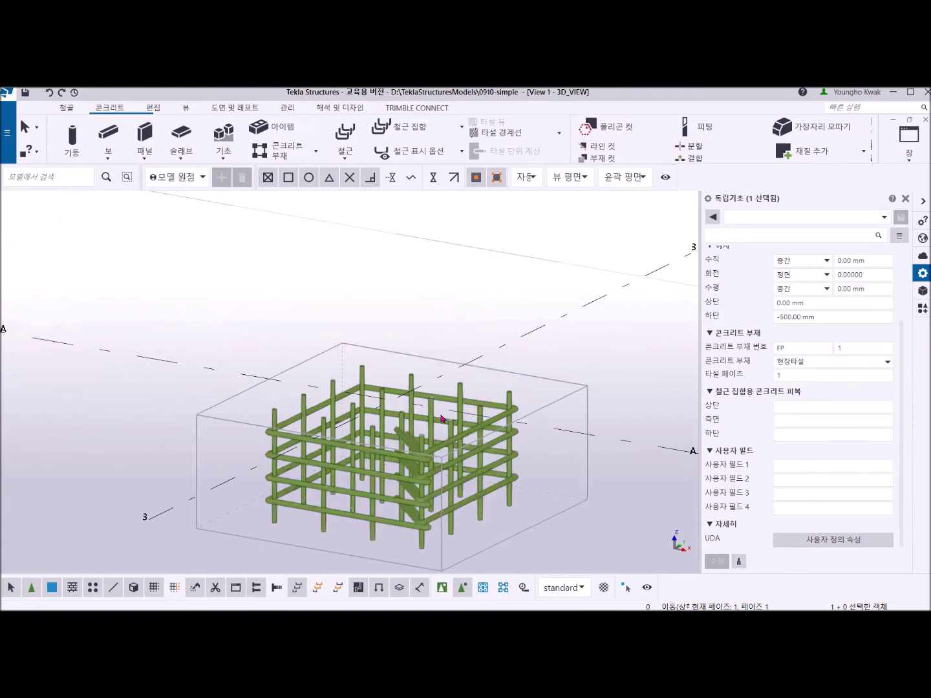
scroll(442, 419, "down", 5)
middle_click_drag(318, 413, 484, 434)
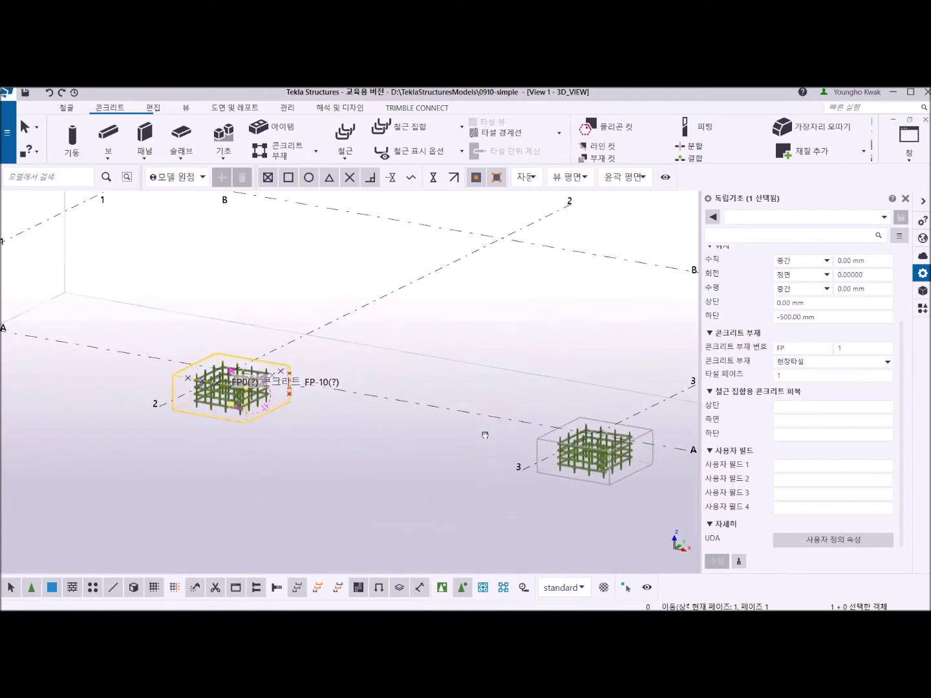
Delete the tie group and all vertical bar groups from the copied block at grid line 3.
scroll(484, 440, "up", 5)
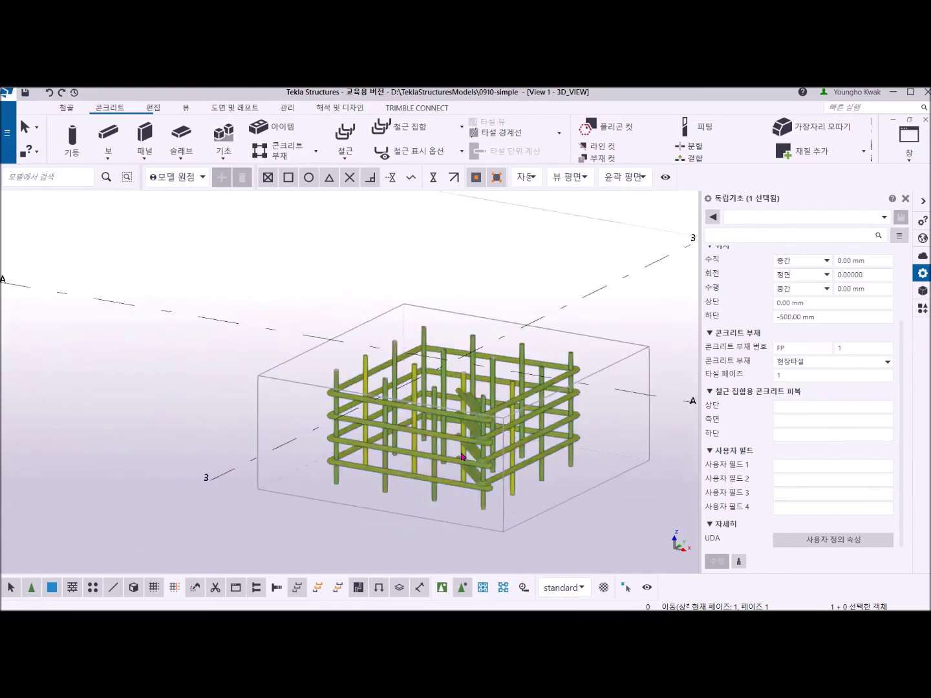
left_click(460, 445)
key("Delete")
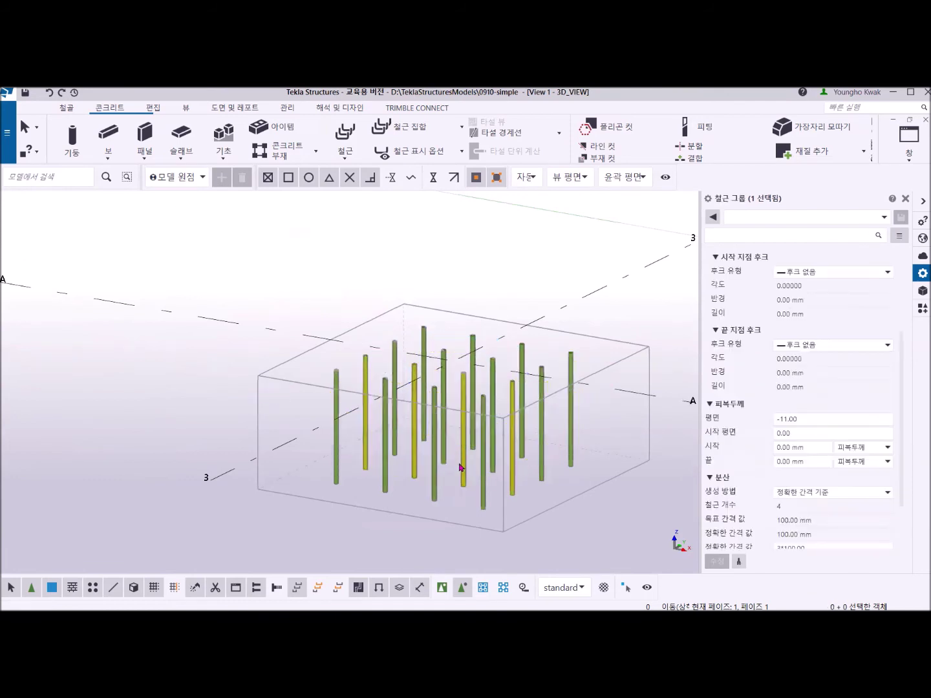
left_click(482, 500)
key("Delete")
left_click(514, 484)
key("Delete")
left_click(542, 463)
key("Delete")
scroll(453, 452, "down", 5)
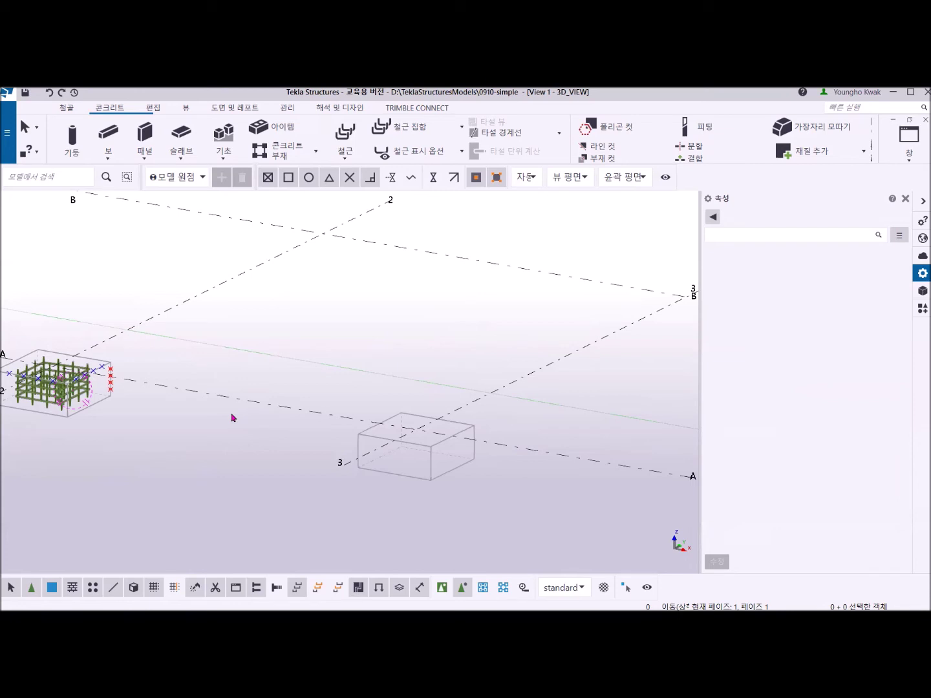
Copy the twelve points on the edges of the grid line 2 block to the block at grid line 3, ending the command.
middle_click_drag(201, 426, 300, 404)
scroll(301, 404, "up", 5)
scroll(302, 404, "up", 2)
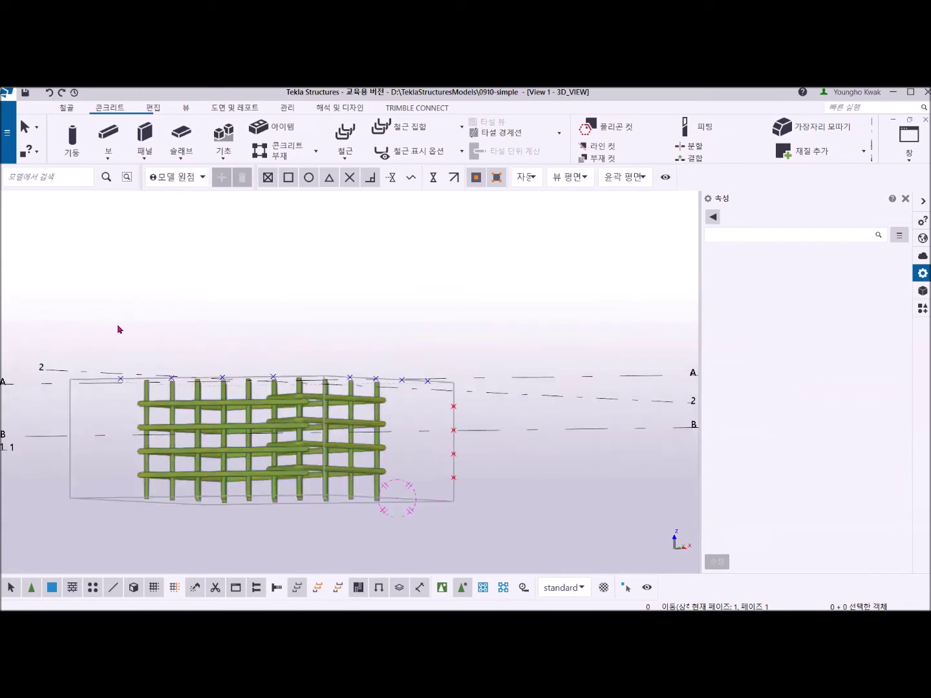
left_click_drag(54, 319, 491, 402)
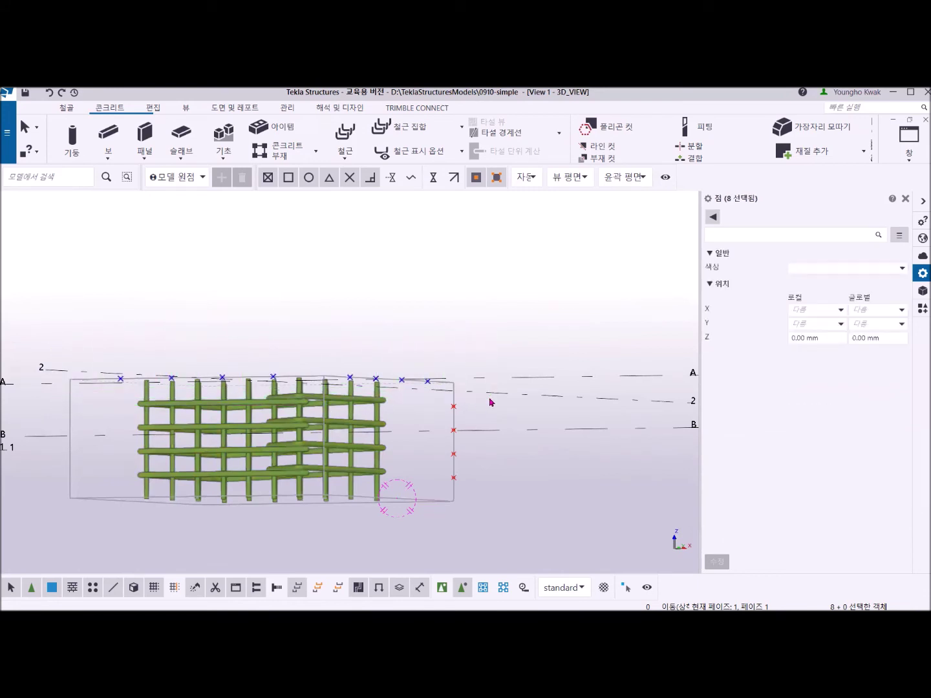
left_click_drag(436, 340, 491, 516, "shift")
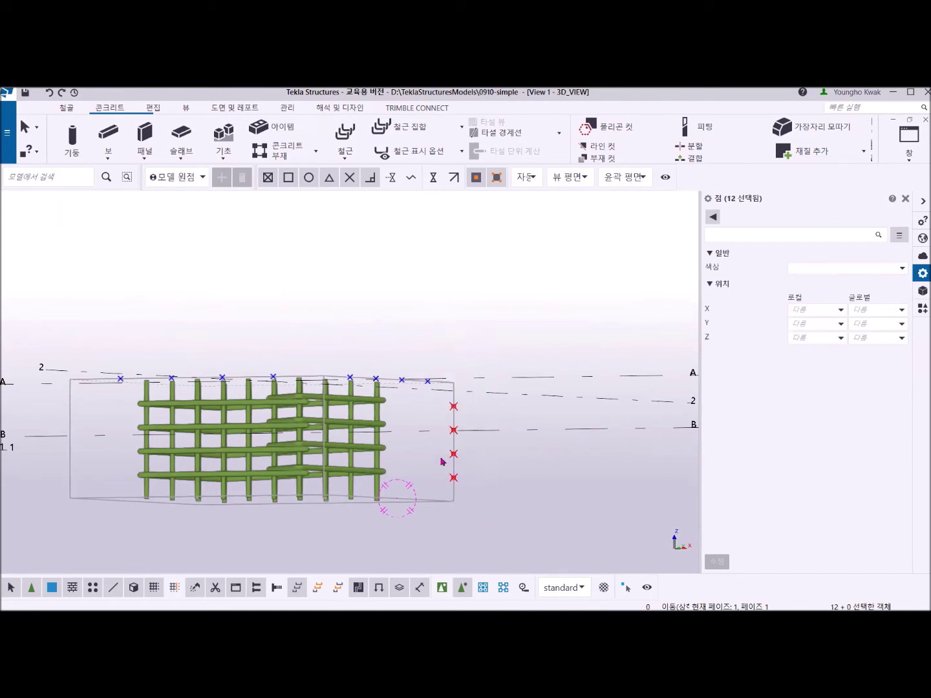
scroll(443, 462, "up", 5)
scroll(434, 395, "down", 5)
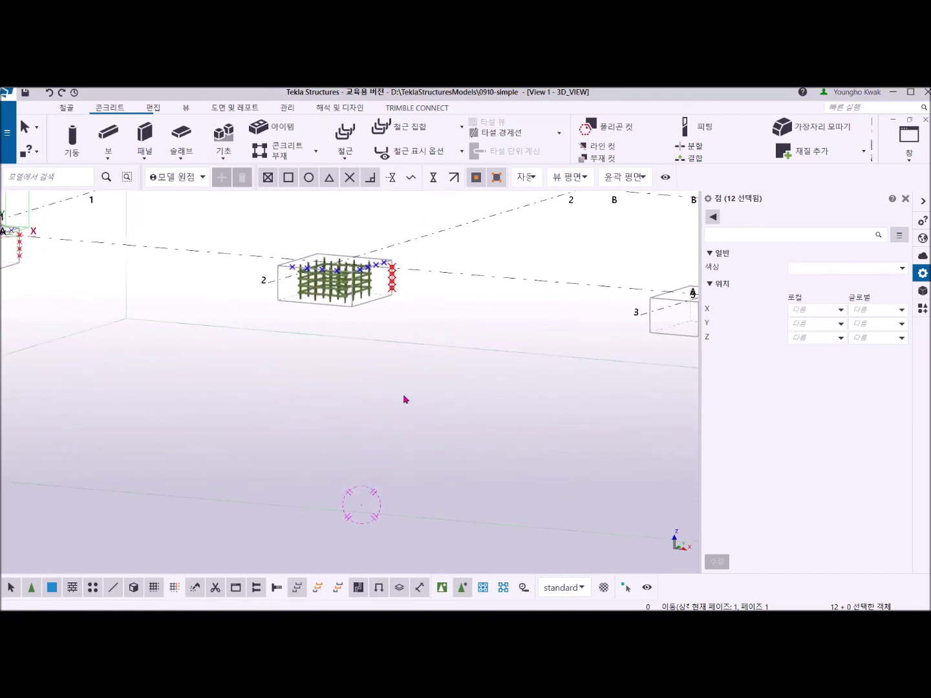
middle_click_drag(324, 428, 409, 461, "ctrl")
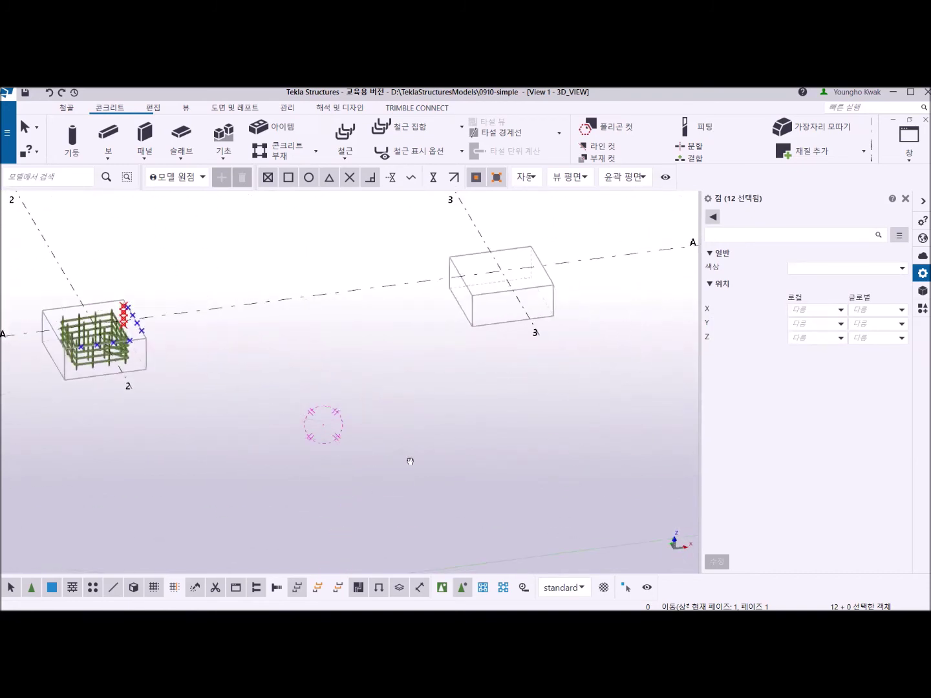
right_click(246, 264)
left_click(280, 282)
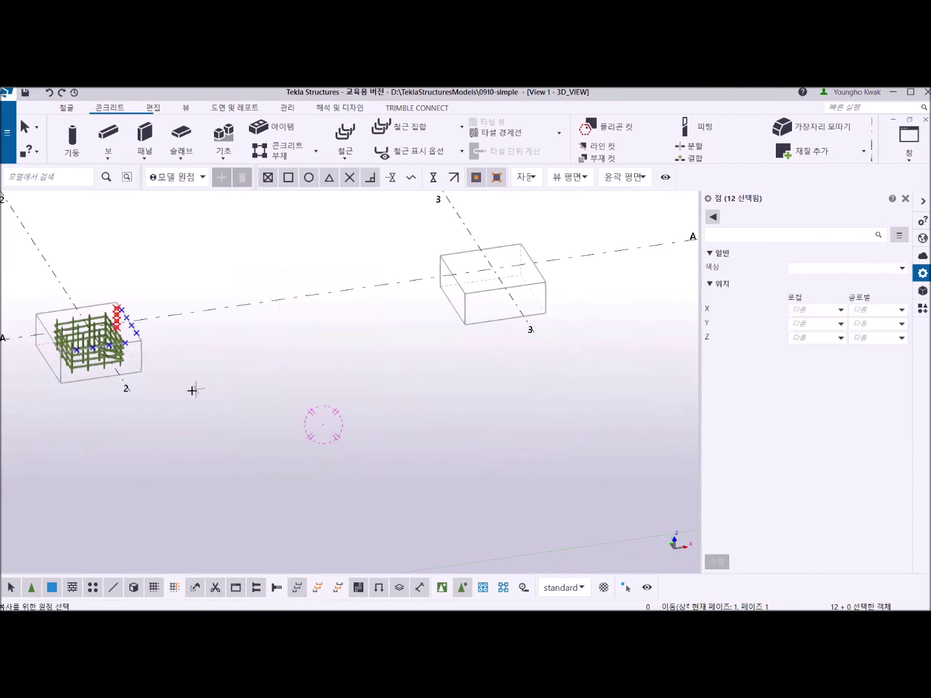
left_click(129, 390)
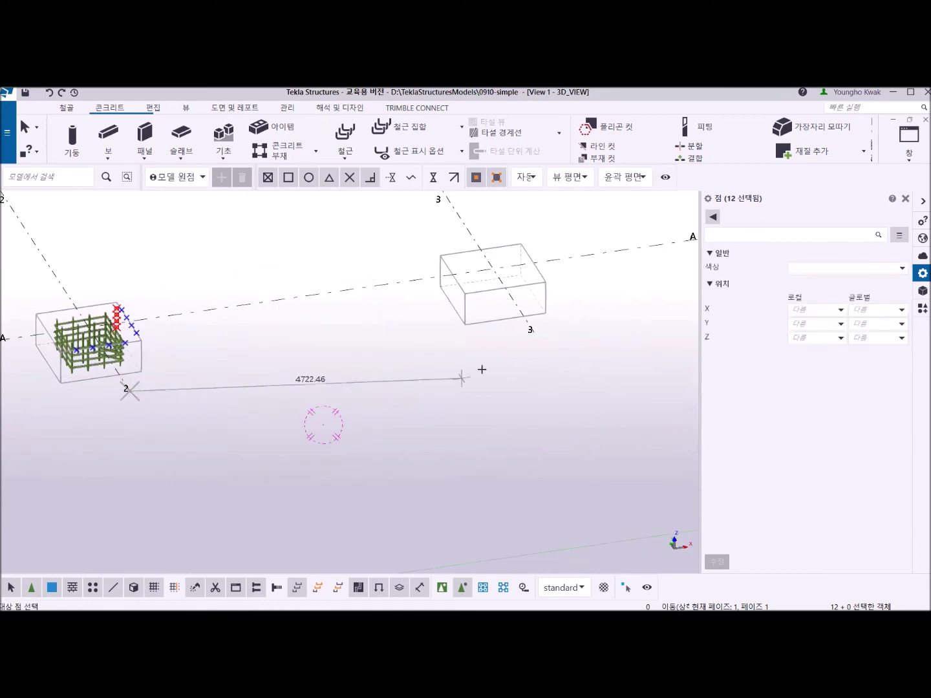
left_click(534, 332)
right_click(293, 222)
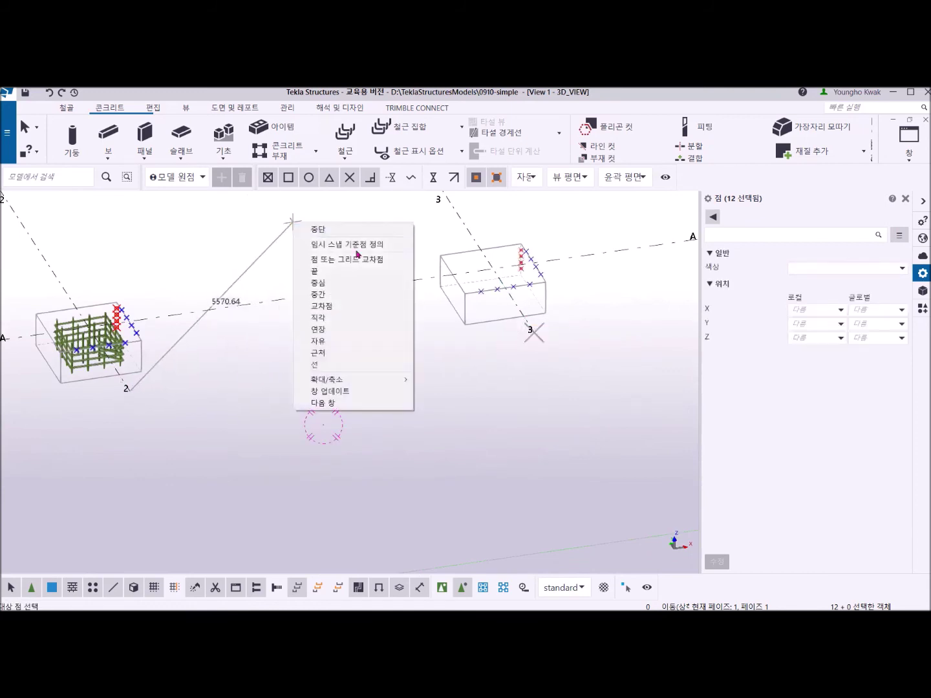
left_click(309, 228)
In the rebar shape catalog, star the SD400 size 22 main bar and apply the SD400 size 22 tie/stirrup to shape 1.
scroll(546, 325, "up", 3)
middle_click_drag(546, 327, 436, 322)
middle_click_drag(592, 339, 280, 346)
middle_click_drag(553, 352, 435, 320)
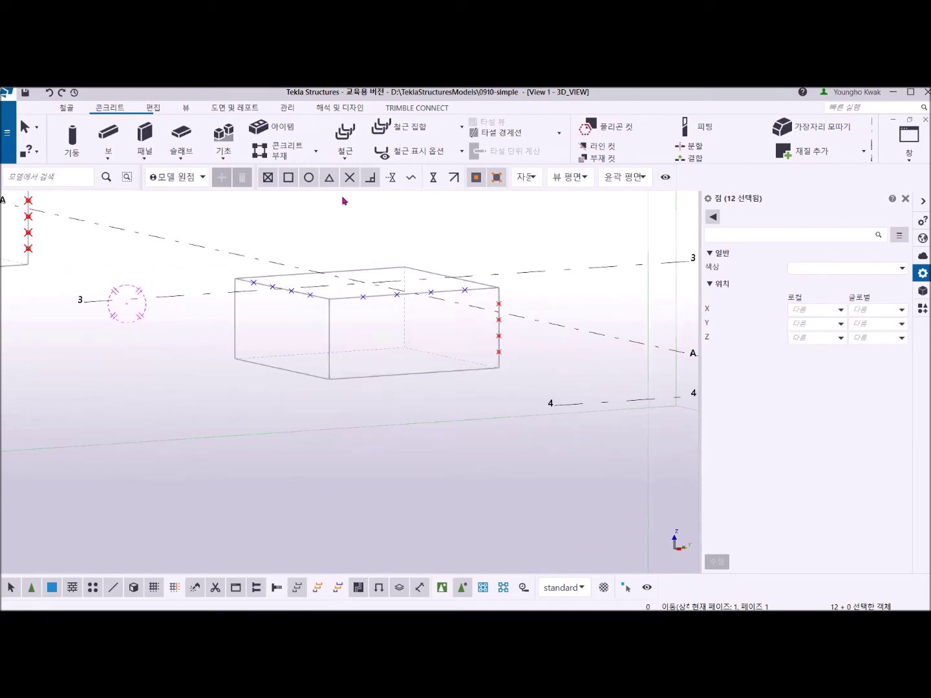
left_click(346, 160)
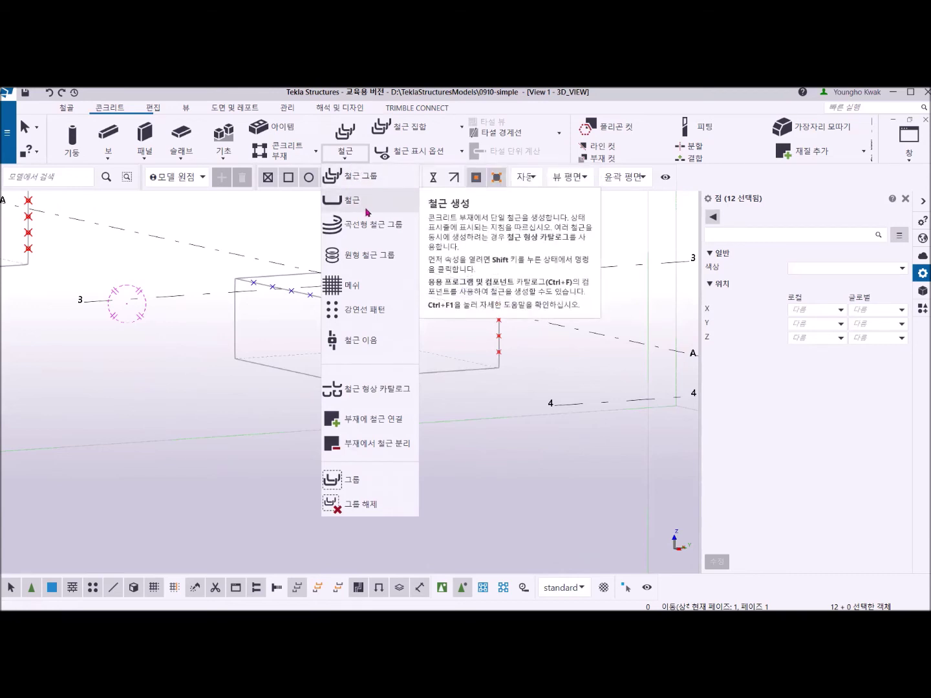
left_click(363, 389)
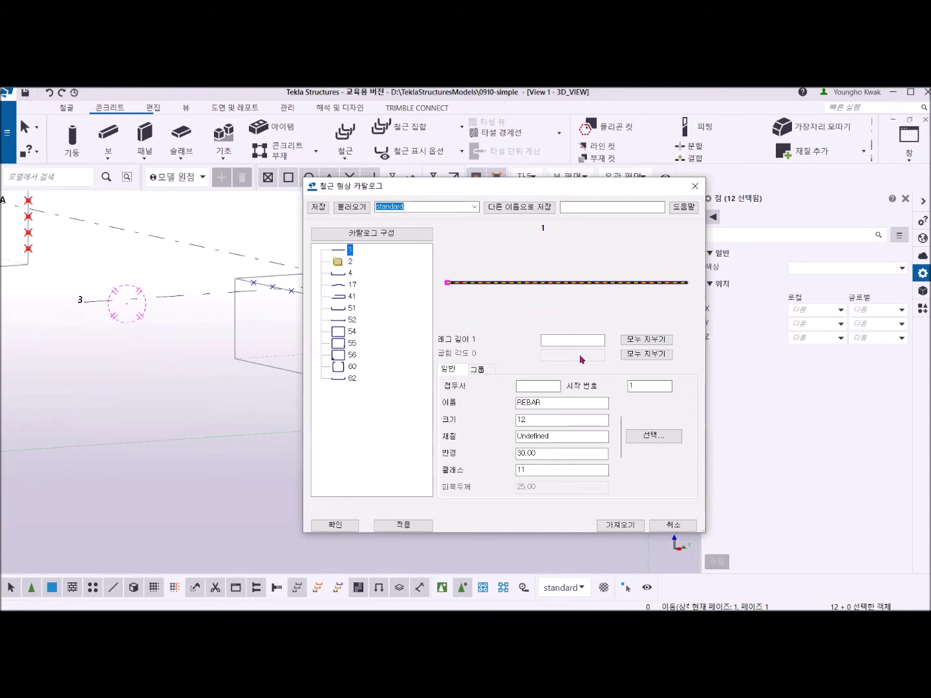
left_click(647, 438)
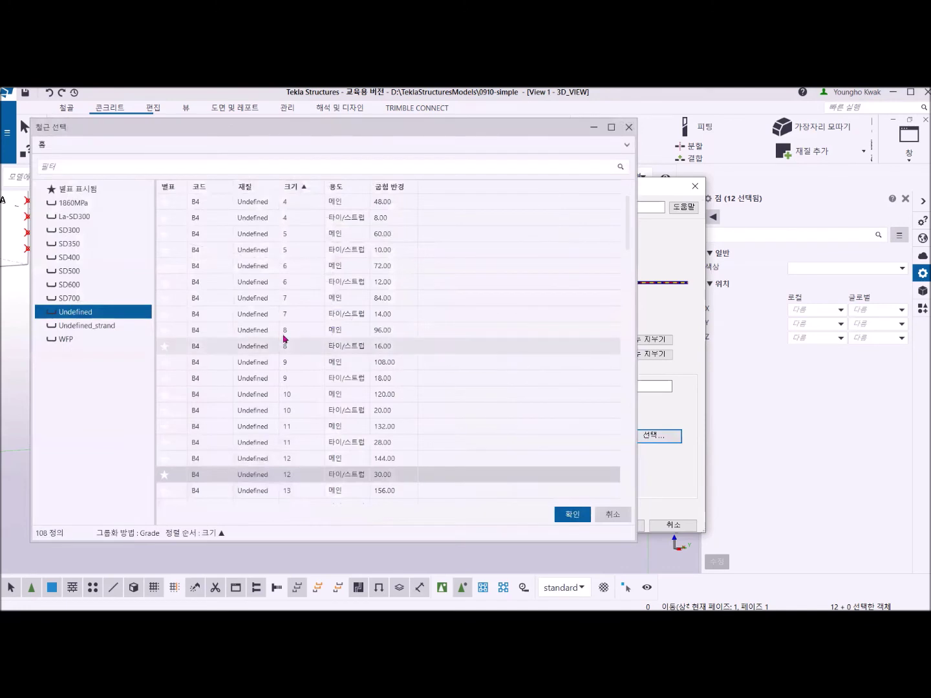
left_click(71, 258)
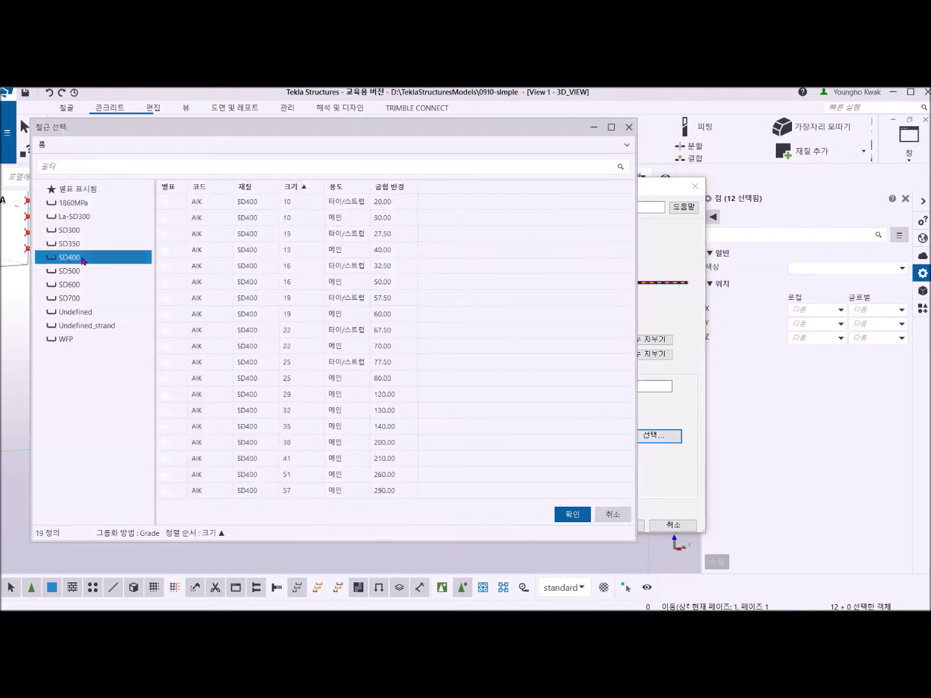
left_click(165, 332)
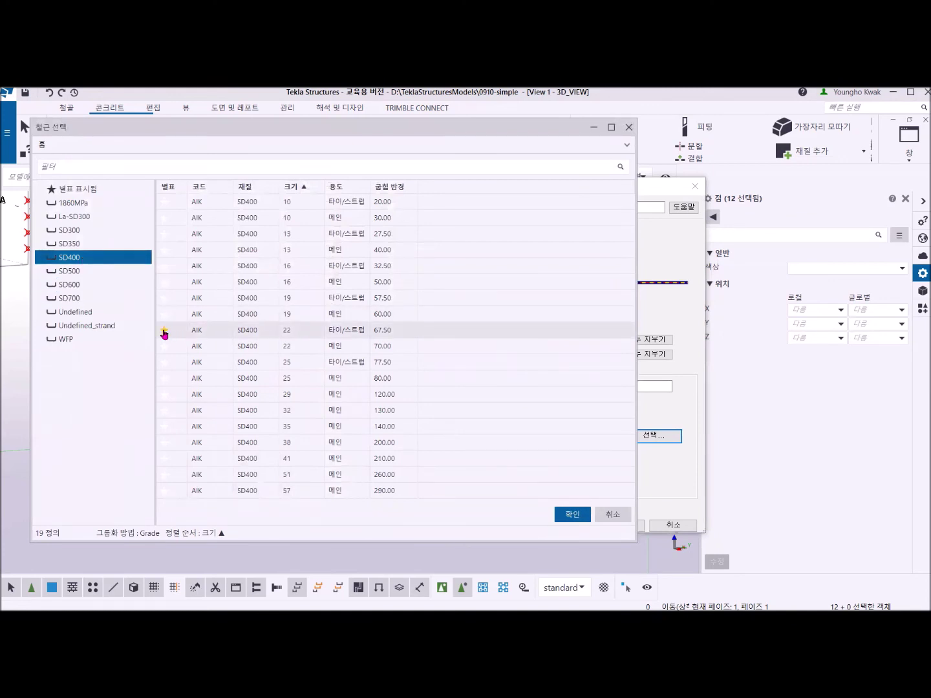
left_click(164, 346)
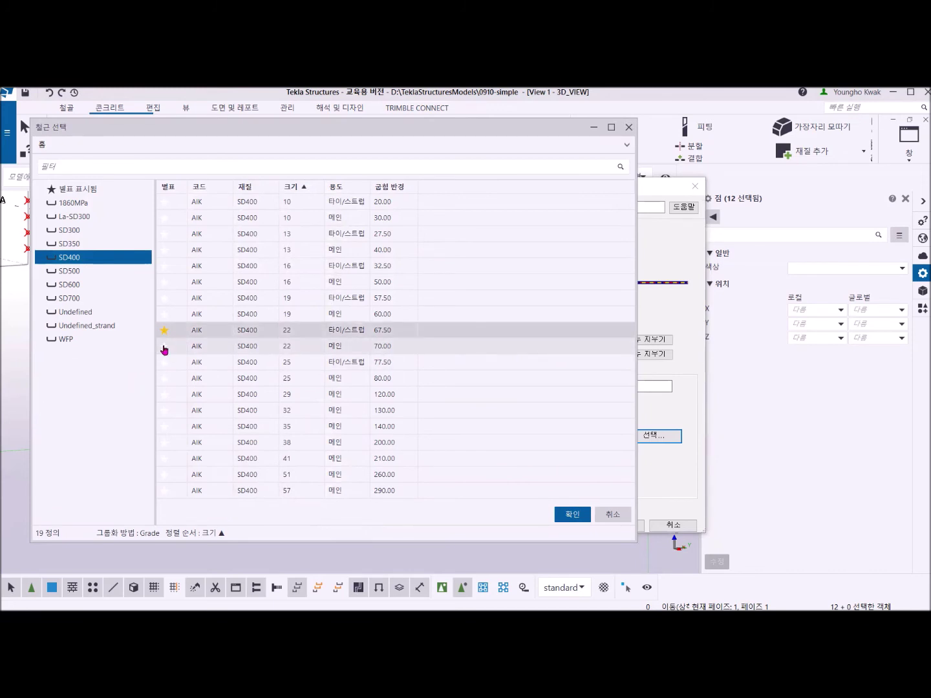
left_click(164, 331)
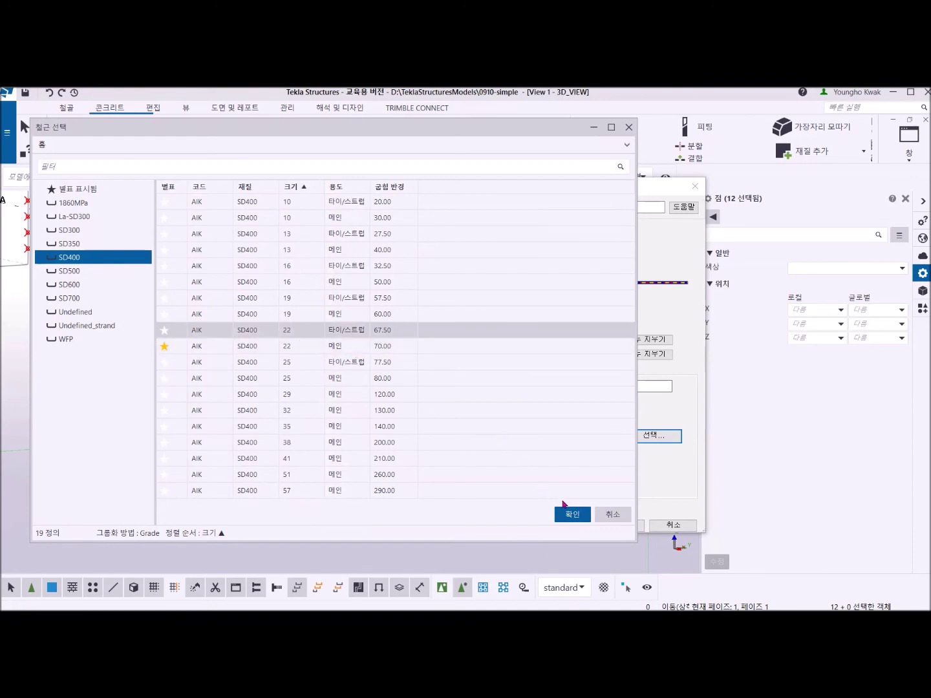
left_click(574, 514)
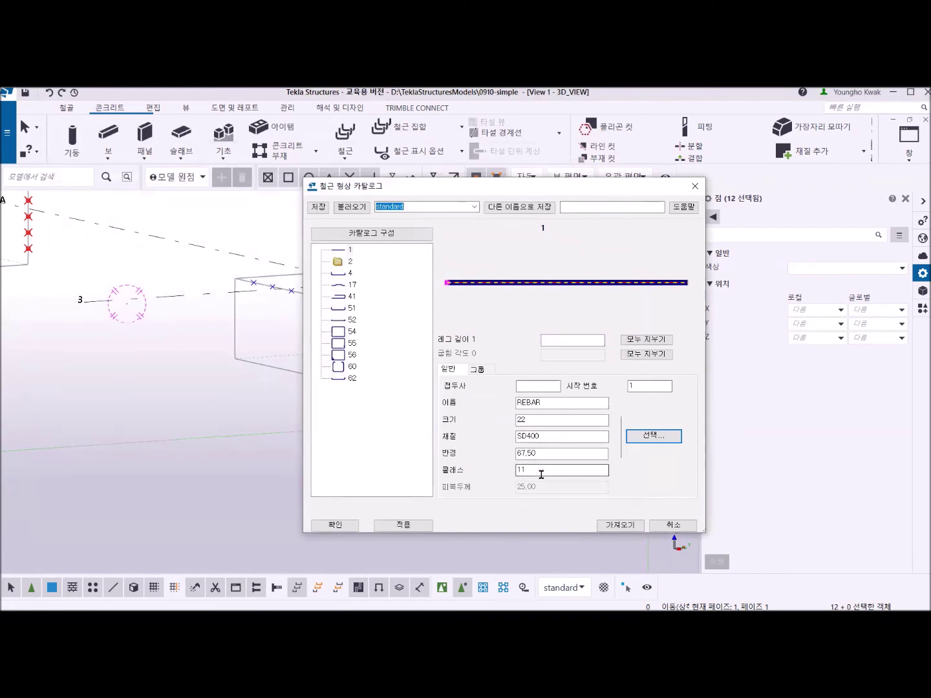
Set shape 1's group distribution to exact spacing values (정확한 간격 기준) of 3*240 and apply it.
left_click(478, 370)
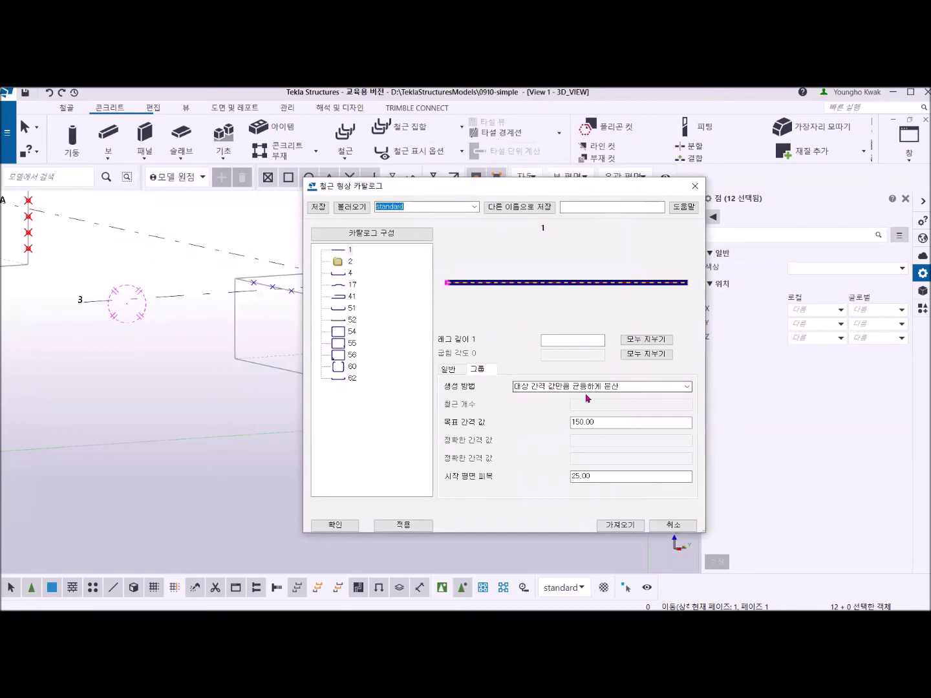
left_click(688, 387)
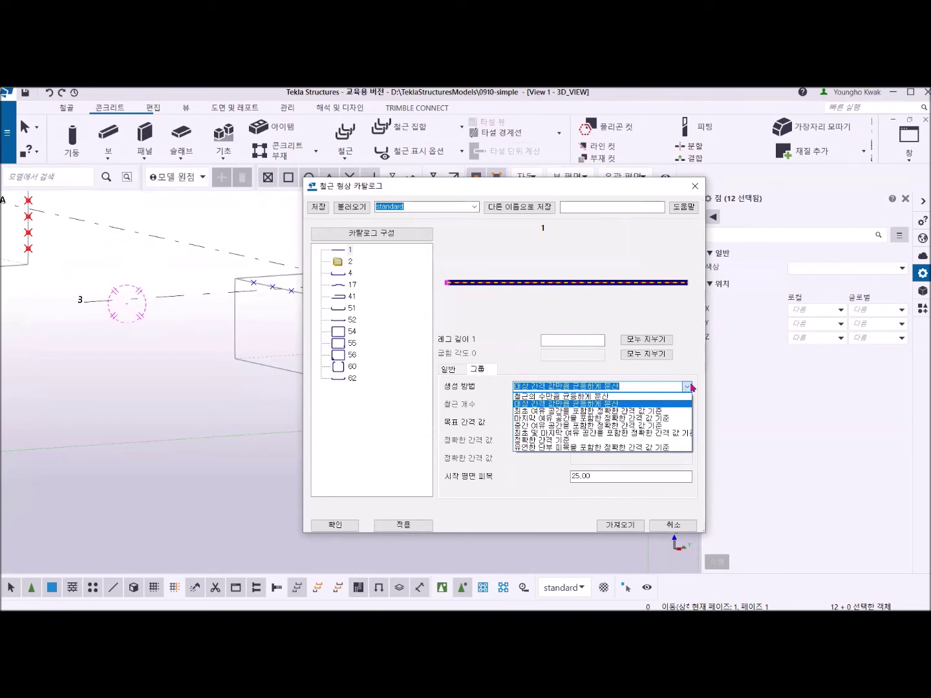
left_click(542, 440)
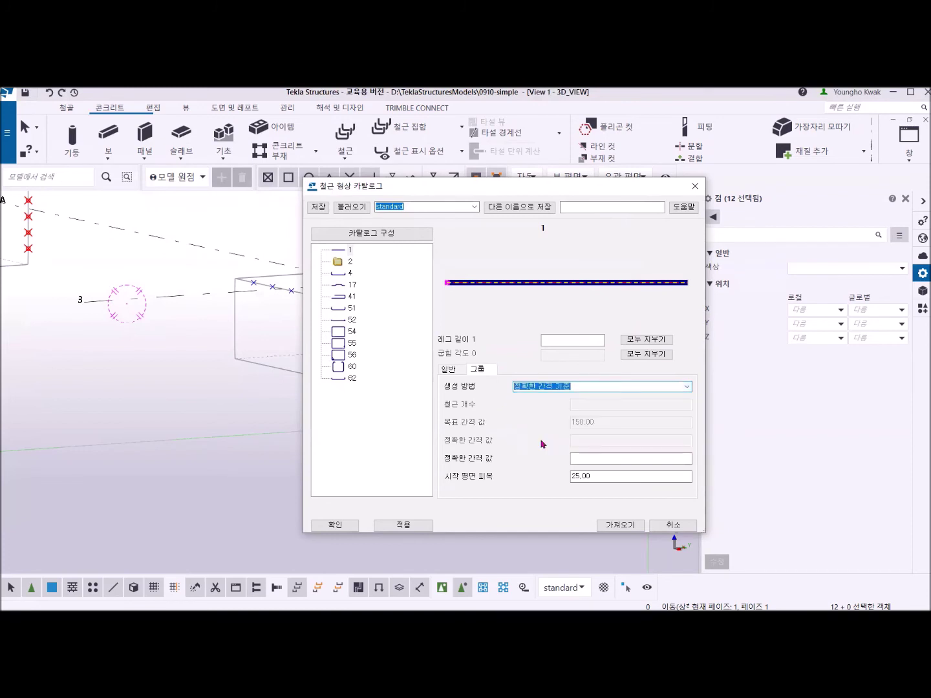
left_click(591, 460)
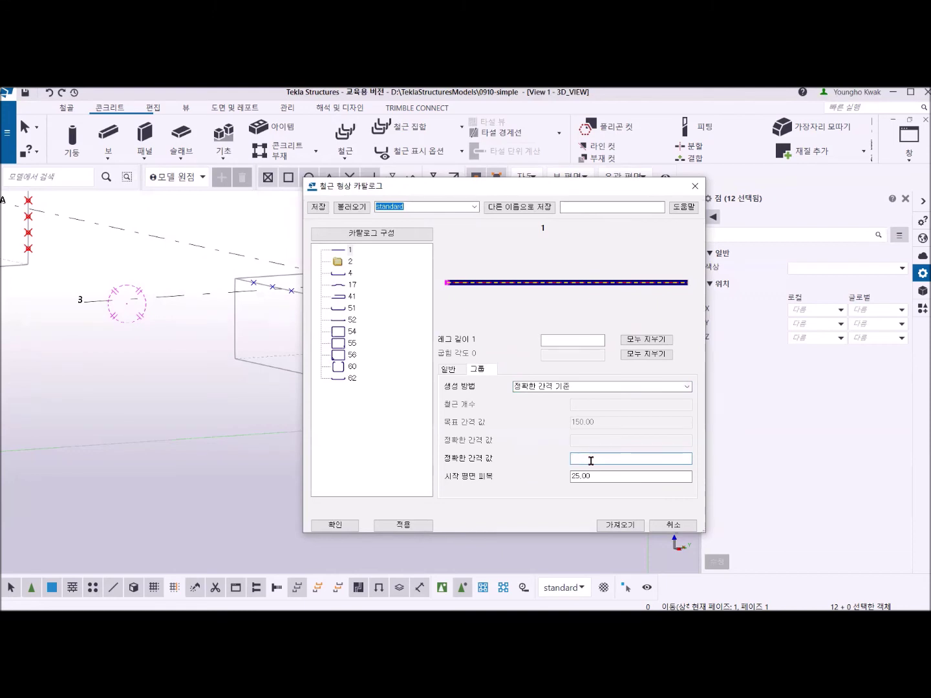
type("3*240")
left_click_drag(471, 189, 647, 221)
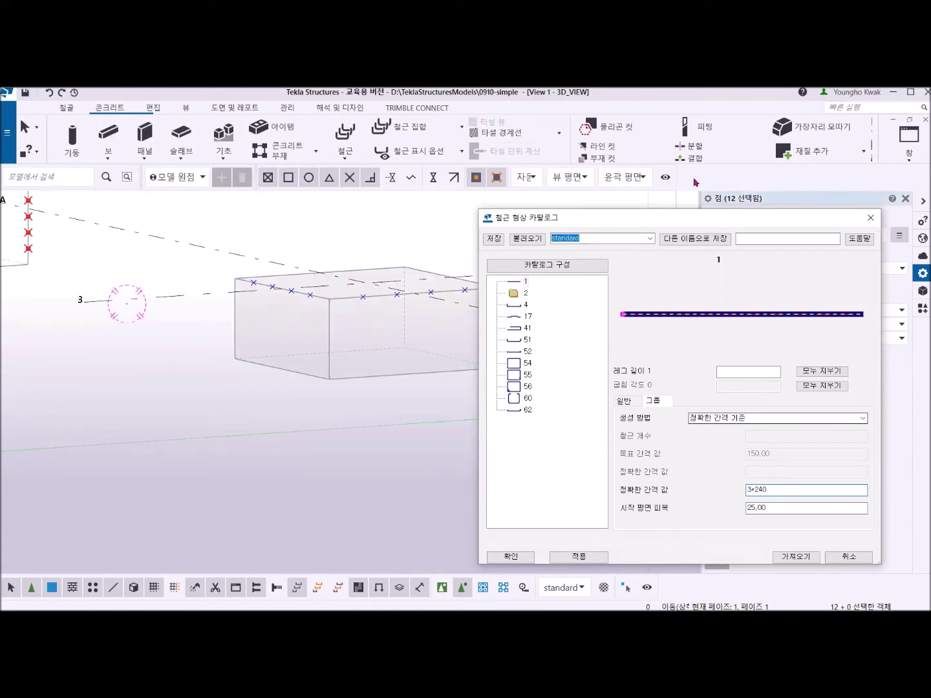
left_click(580, 557)
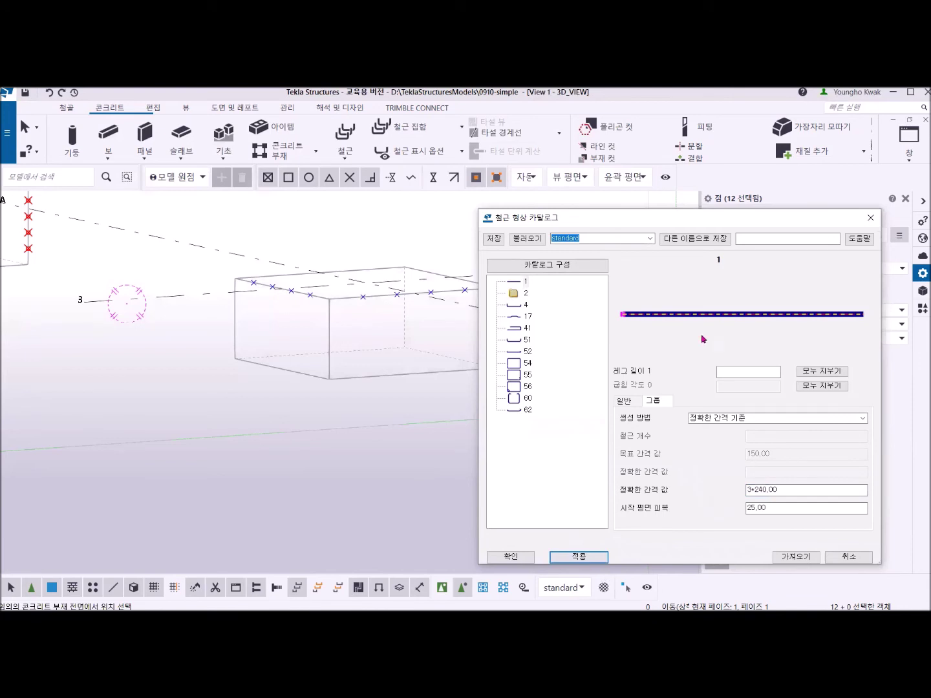
Save the shape 1 catalog settings as Main_F, then apply and accept them.
left_click(746, 238)
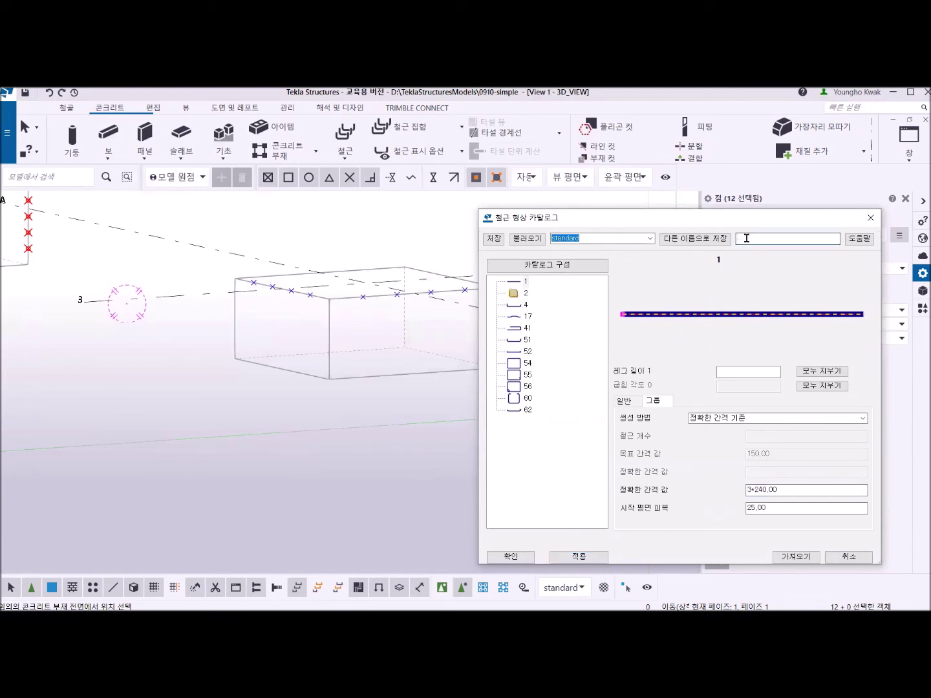
type("Main_F")
left_click(691, 239)
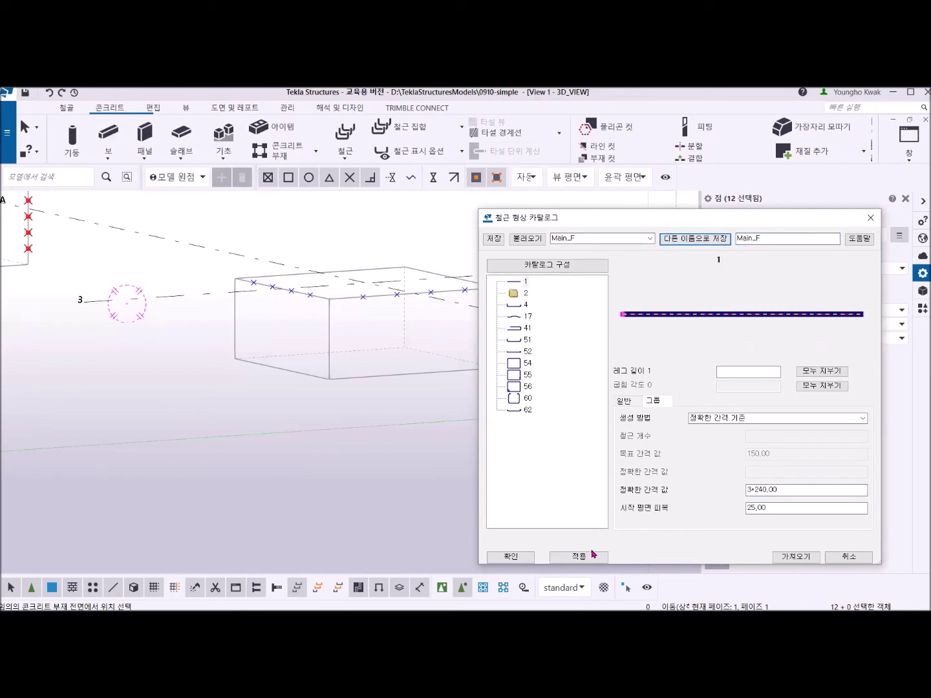
left_click(569, 558)
left_click(510, 557)
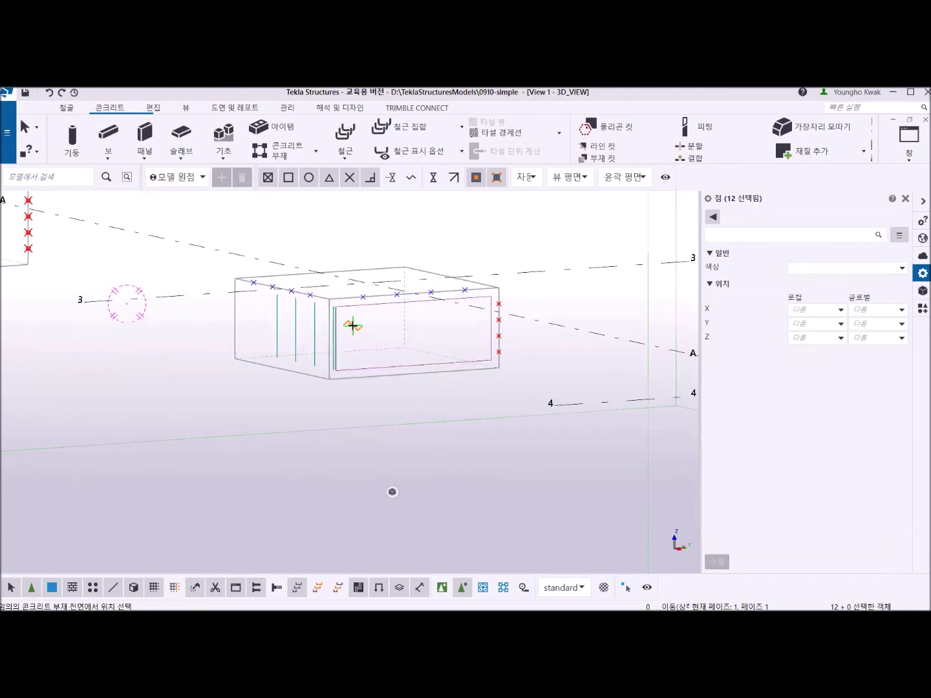
Place the bars vertically along the point-marked front face of the block at grid line 3, ending the command.
middle_click_drag(352, 325, 406, 345)
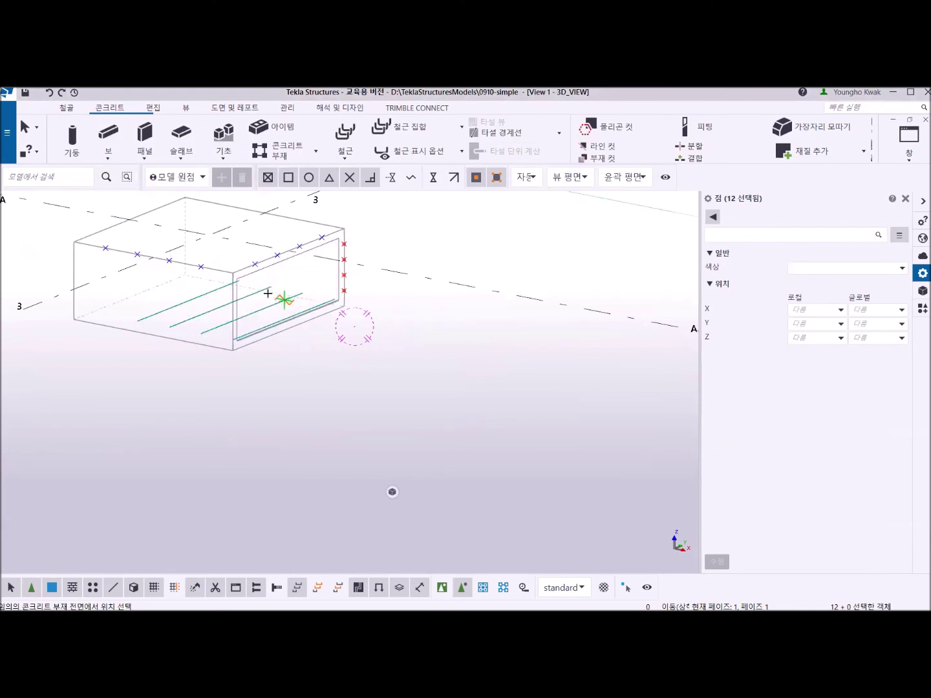
right_click(416, 246)
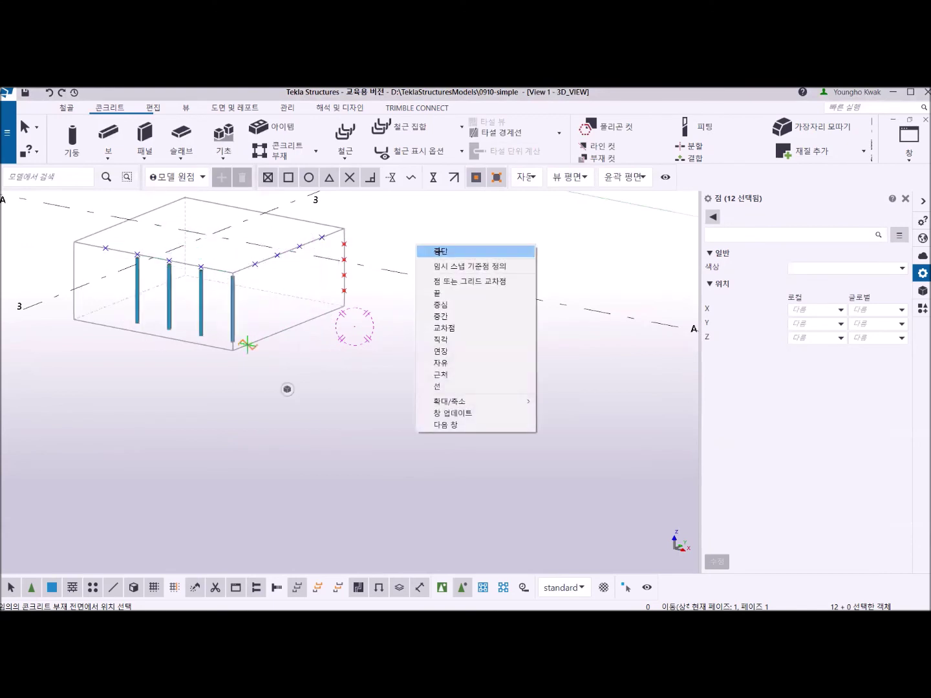
left_click(423, 251)
middle_click_drag(229, 334, 375, 455)
scroll(375, 455, "up", 4)
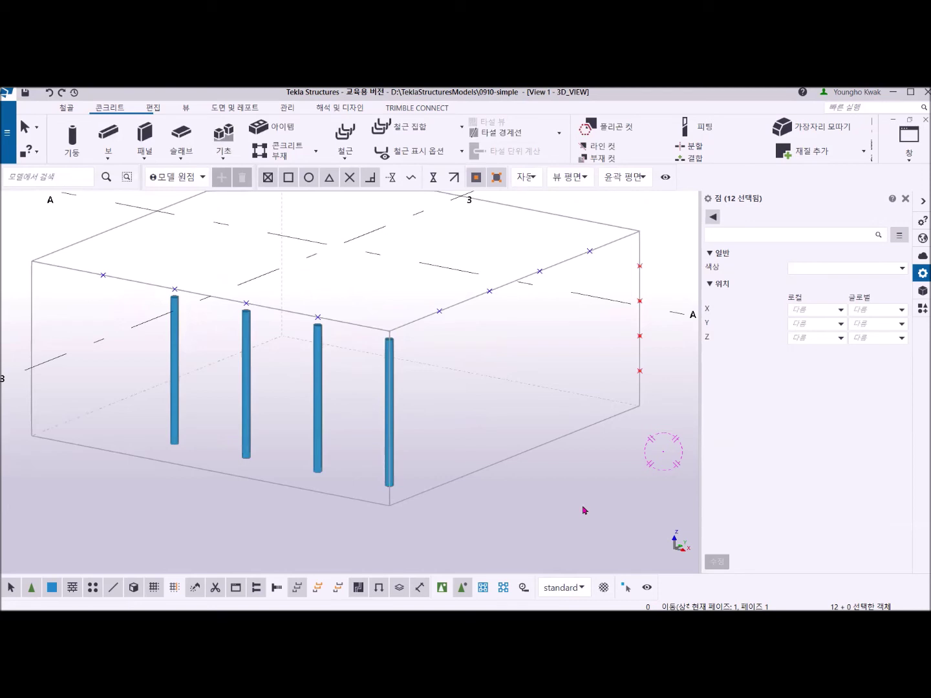
Set the vertical bar group's on-plane, from-plane, start and end cover thicknesses to 0 and modify the group.
left_click(392, 346)
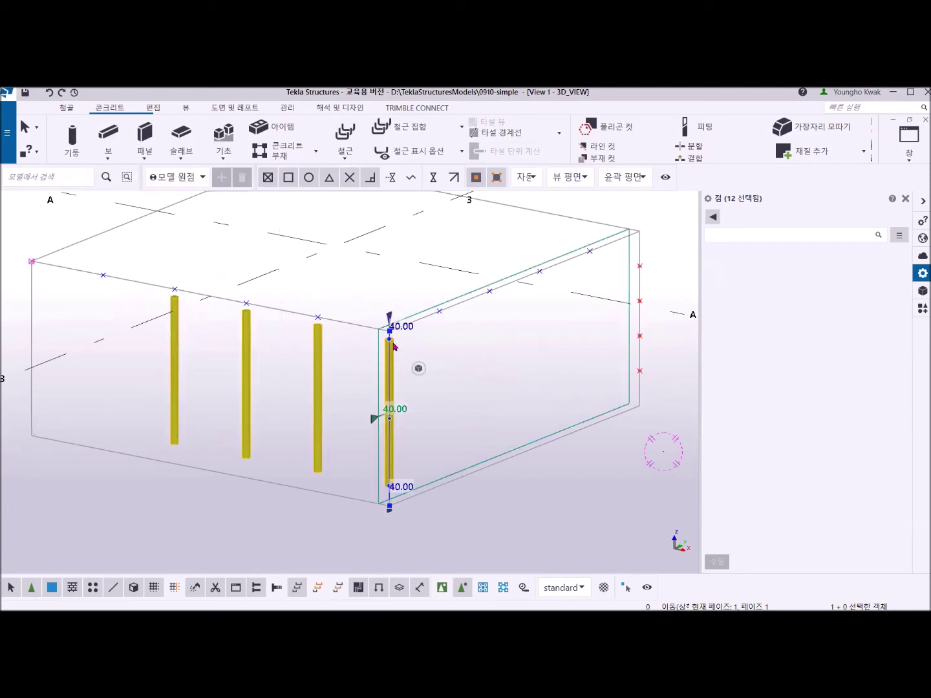
left_click(536, 500)
left_click(393, 354)
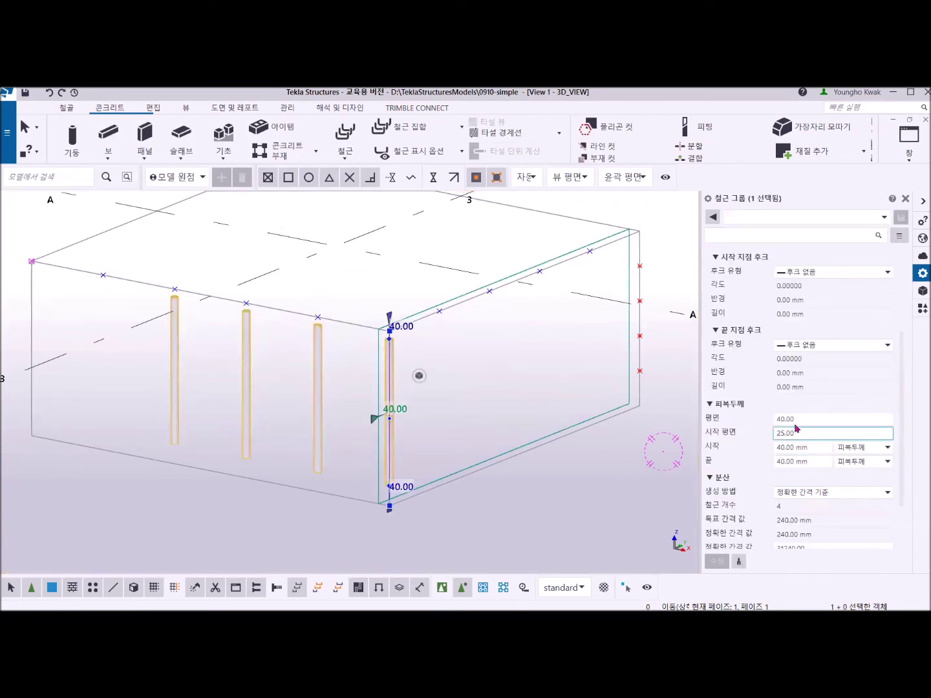
left_click_drag(797, 422, 755, 418)
type("0")
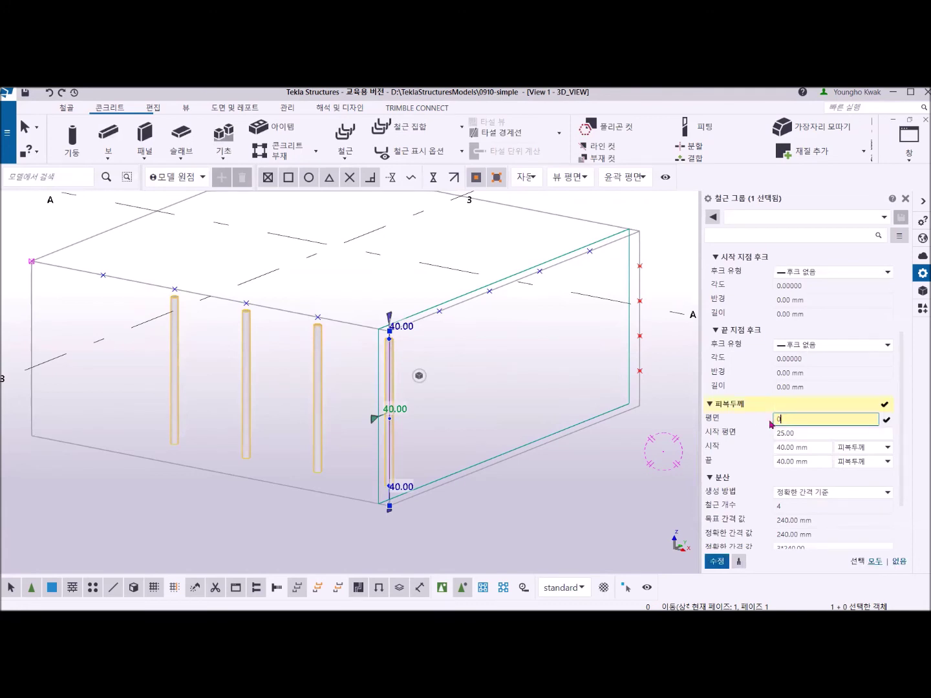
double_click(802, 433)
type("0")
double_click(815, 445)
type("0")
double_click(799, 462)
type("0")
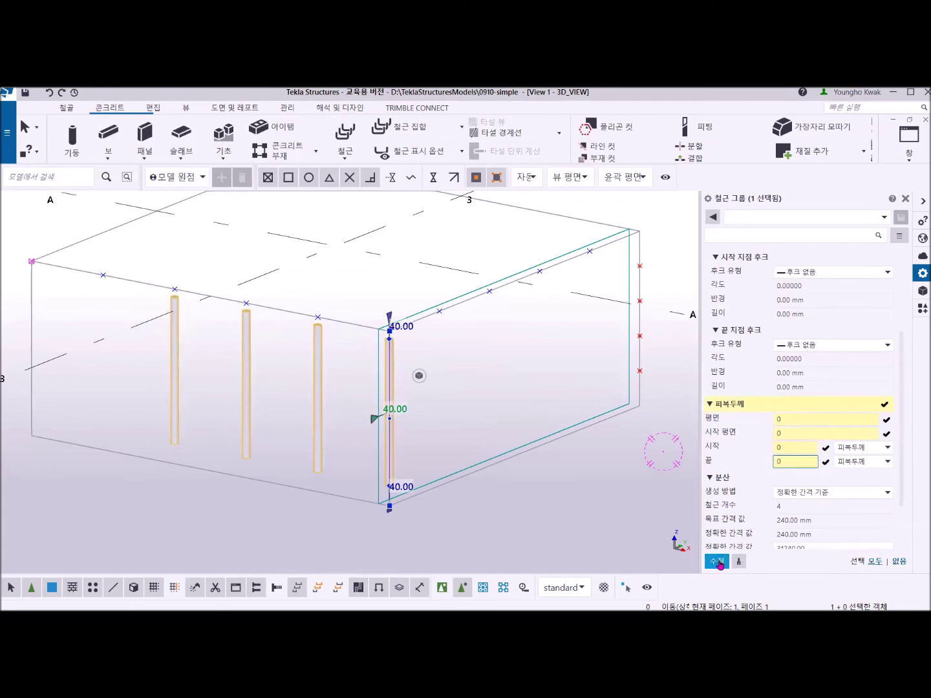
left_click(717, 561)
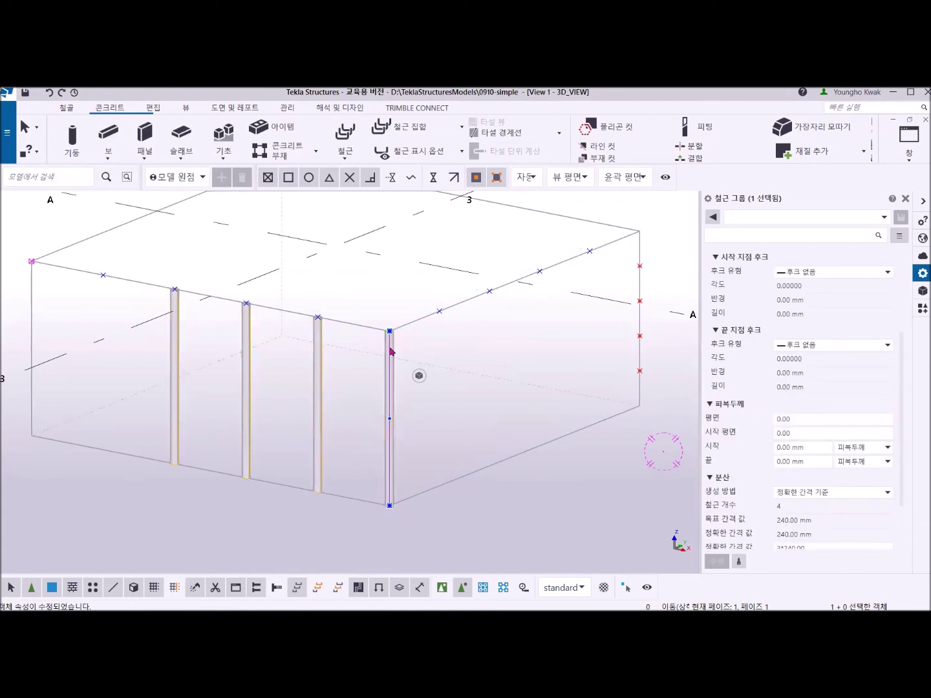
Set the vertical bar group's from-plane cover thickness (시작 평면) to 240 and modify the group.
double_click(796, 432)
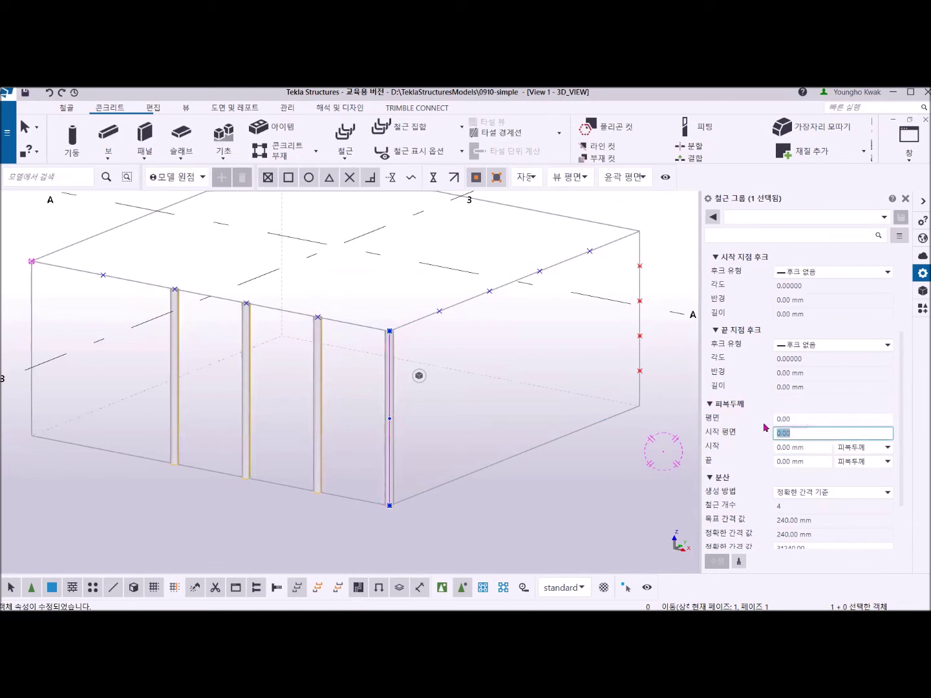
type("240")
left_click(717, 562)
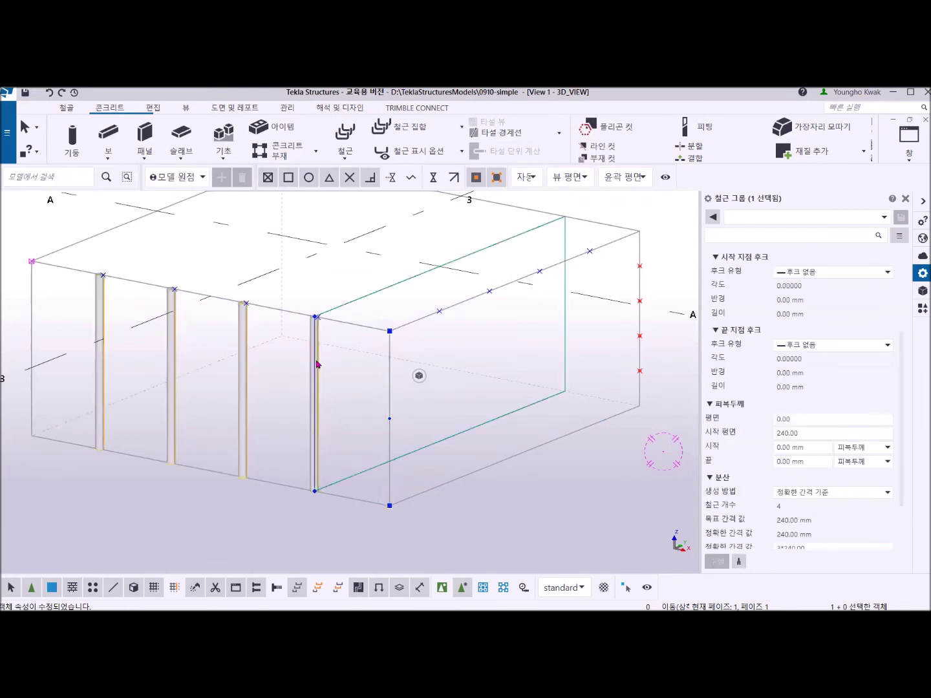
left_click(260, 520)
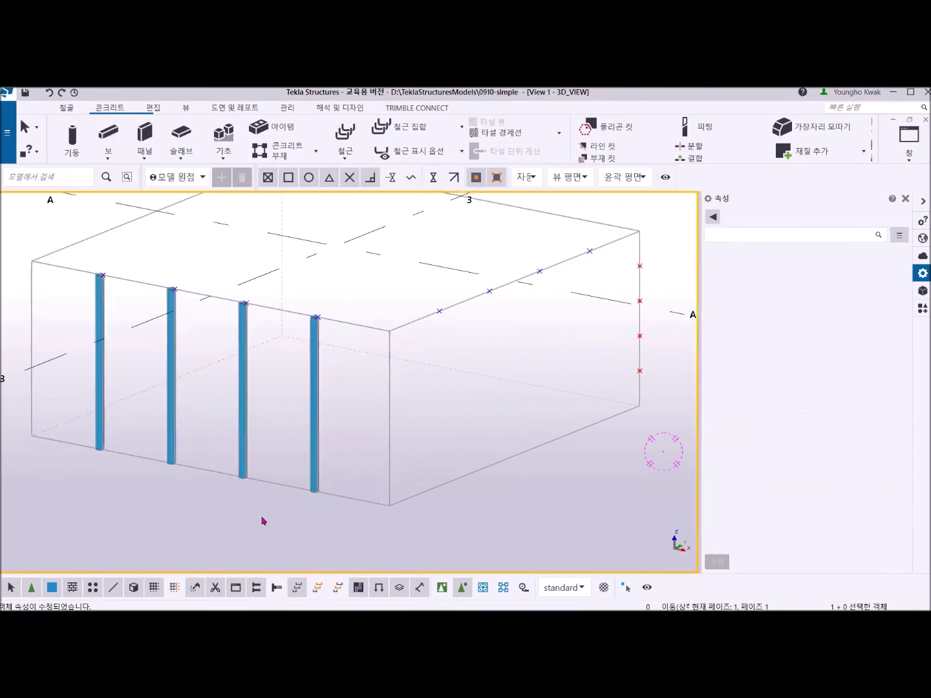
Try an on-plane cover thickness (평면) of -240 on the vertical bar group.
left_click(320, 417)
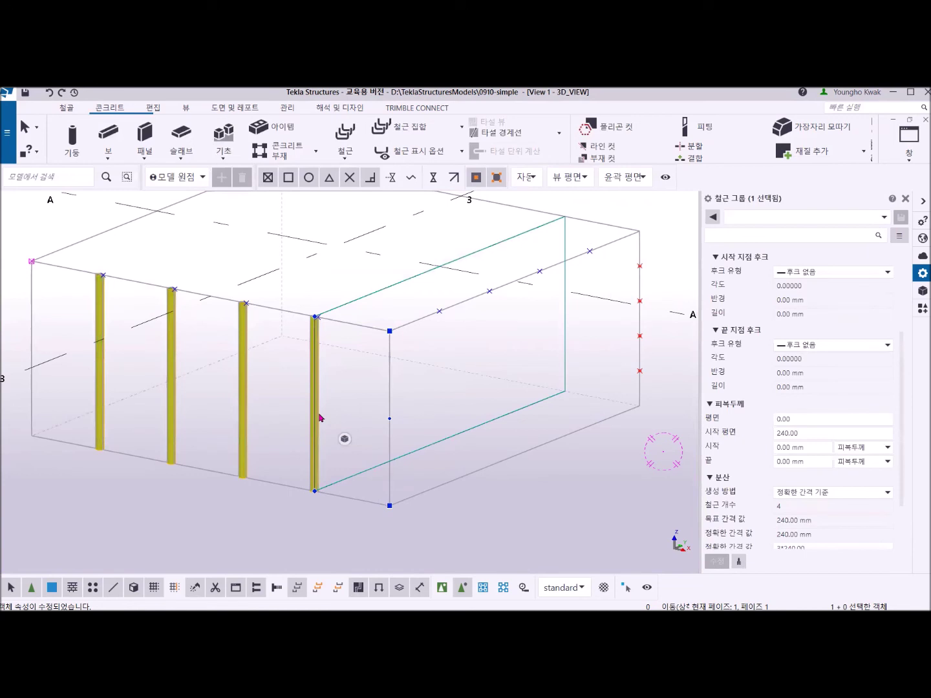
left_click(822, 423)
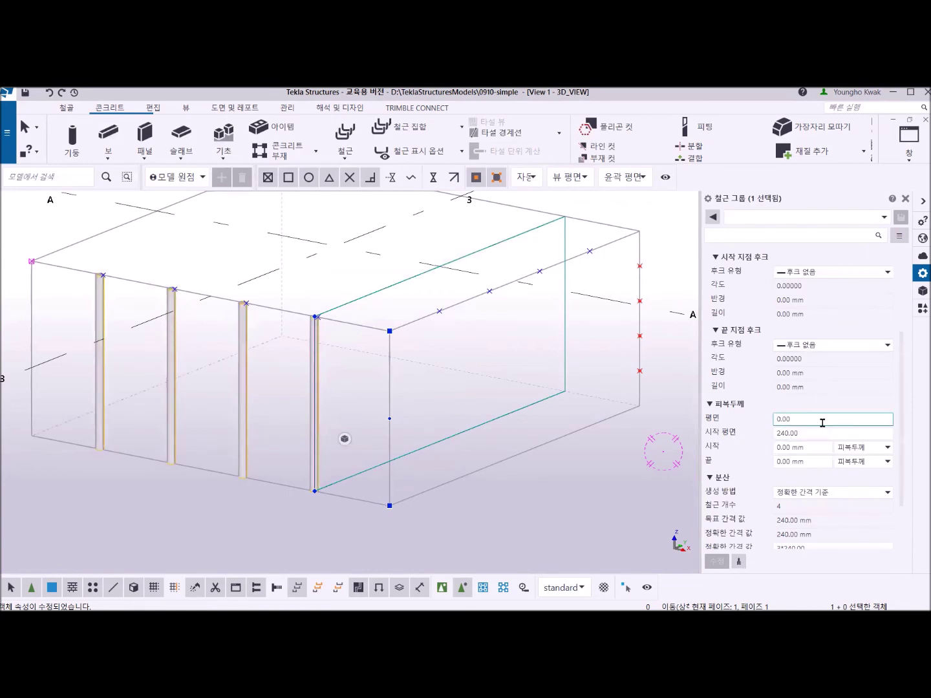
left_click_drag(823, 422, 771, 418)
type("-240")
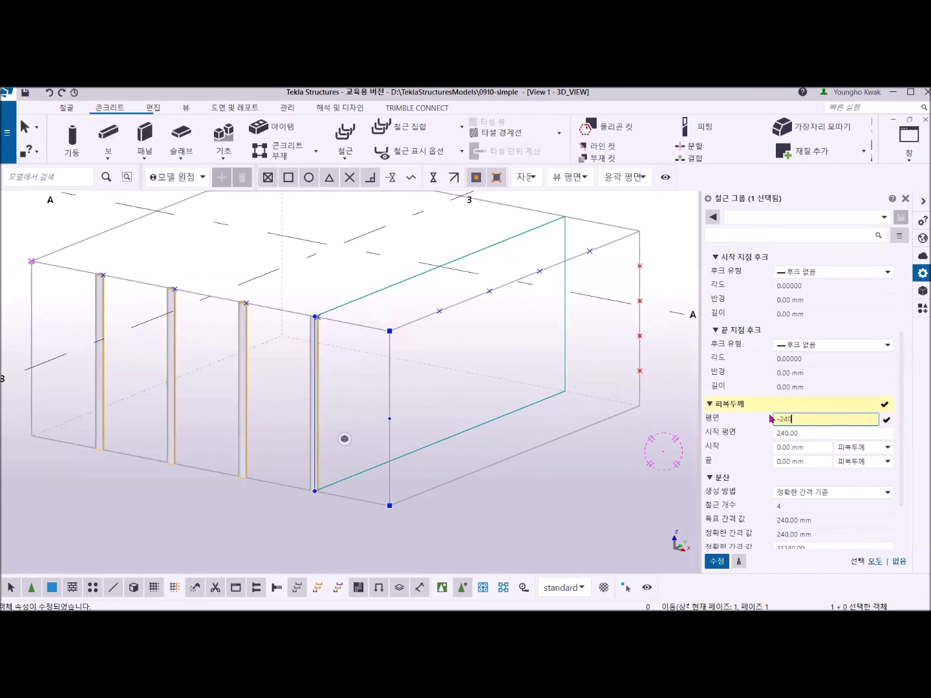
left_click(716, 560)
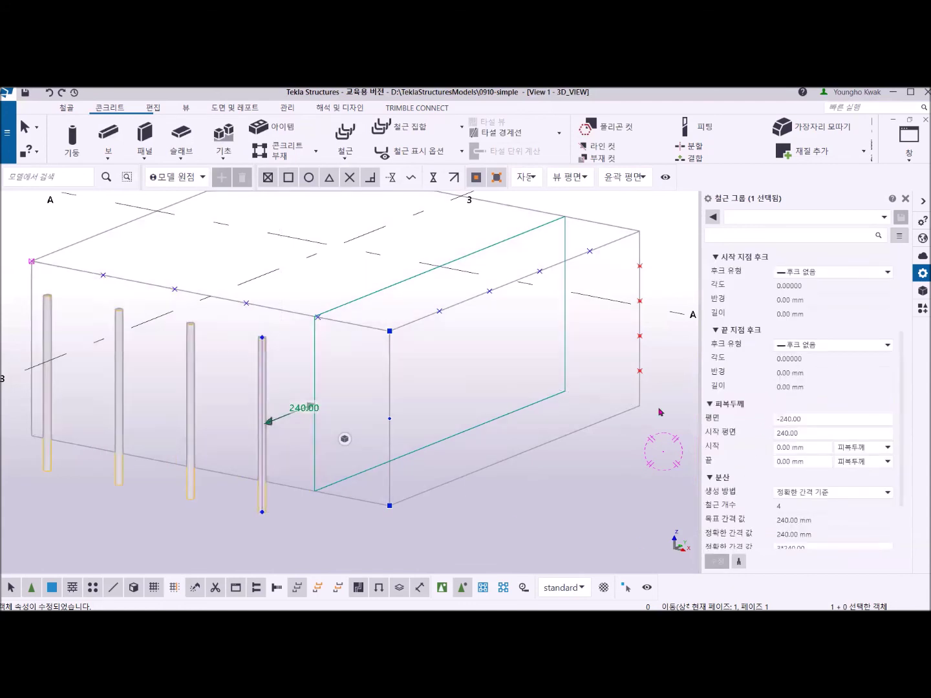
Make the bar group's on-plane cover thickness positive, 240, and modify the group.
left_click(780, 419)
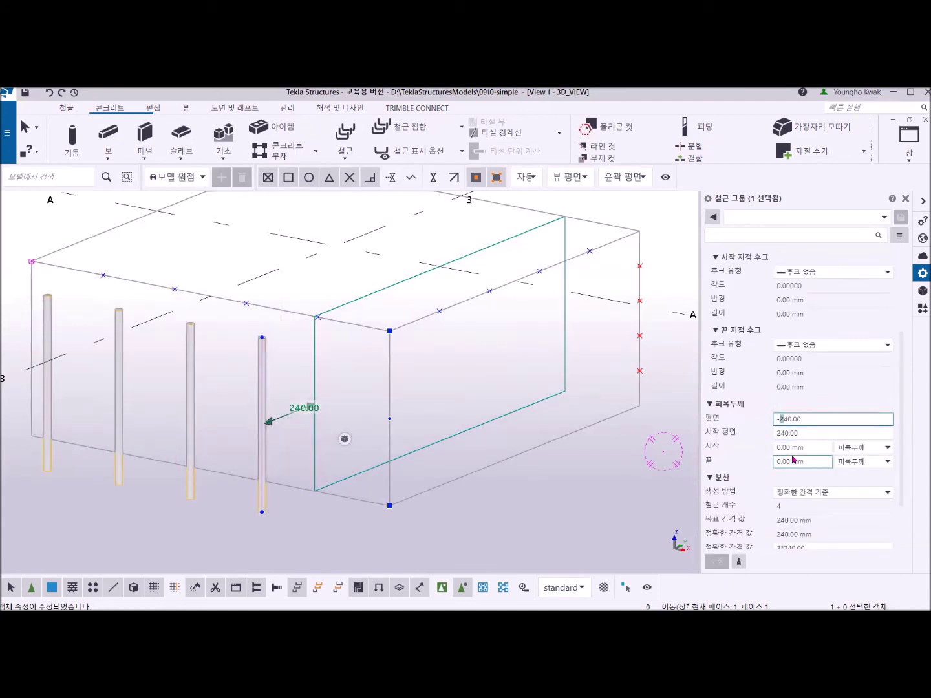
key("Delete")
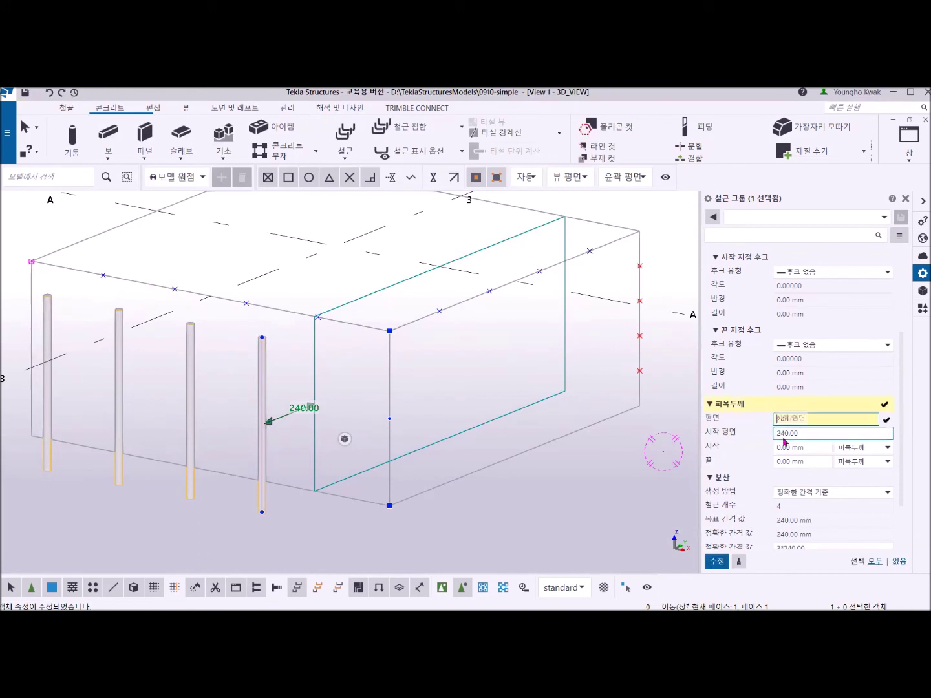
left_click(716, 560)
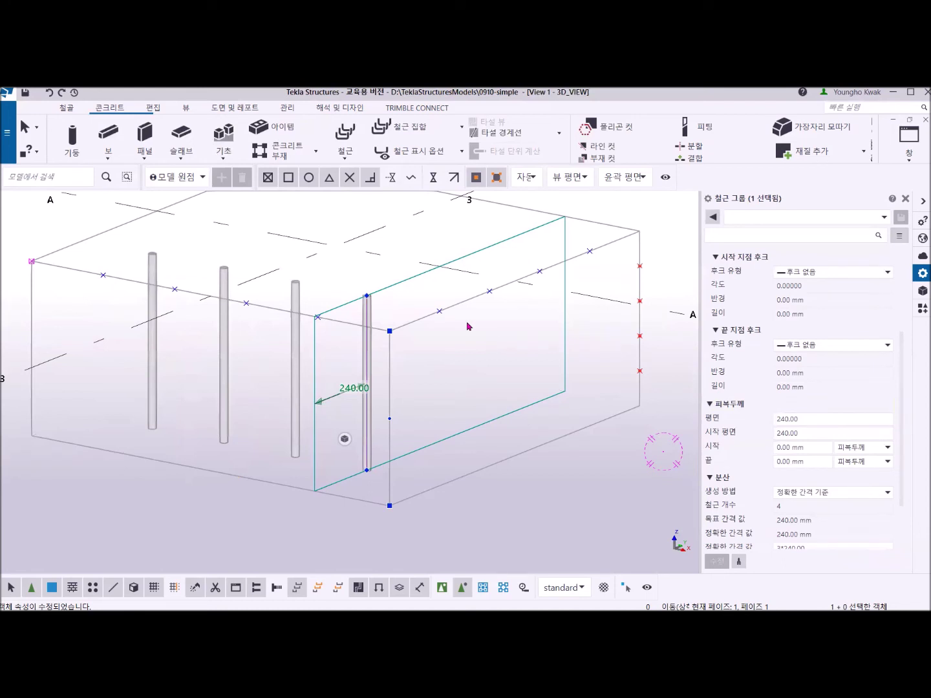
Copy the vertical bar group from the first point on the block's adjoining top edge to its other three points, ending the command.
right_click(642, 218)
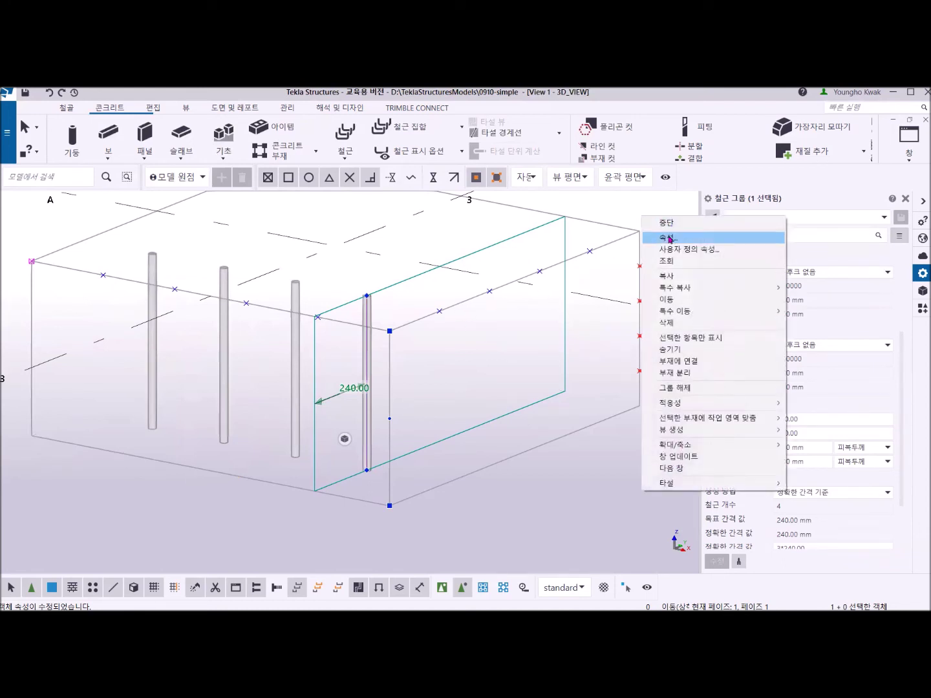
left_click(678, 276)
left_click(440, 312)
left_click(490, 292)
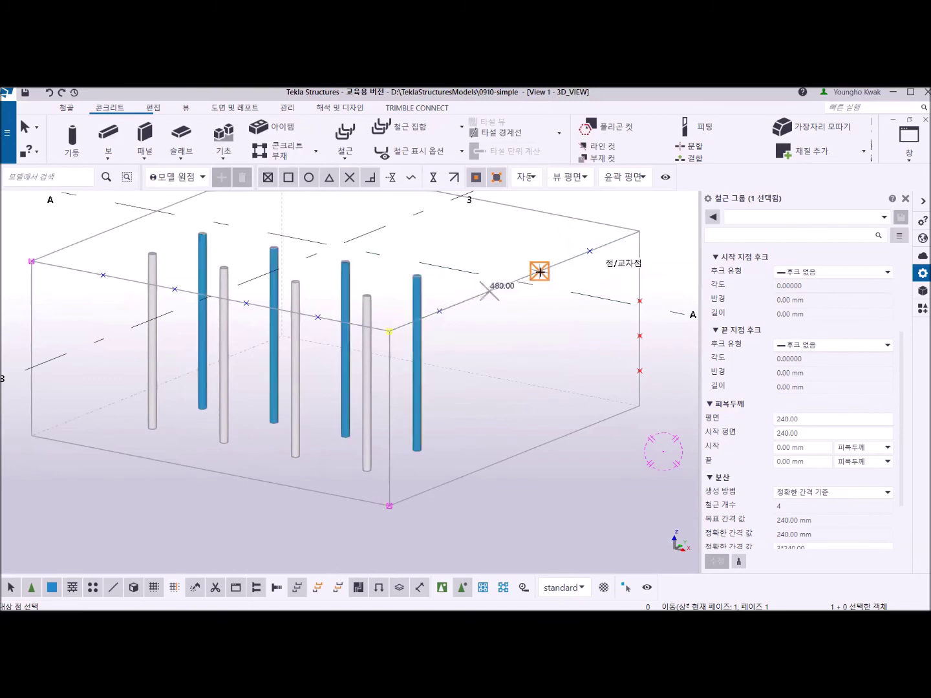
left_click(541, 272)
left_click(589, 251)
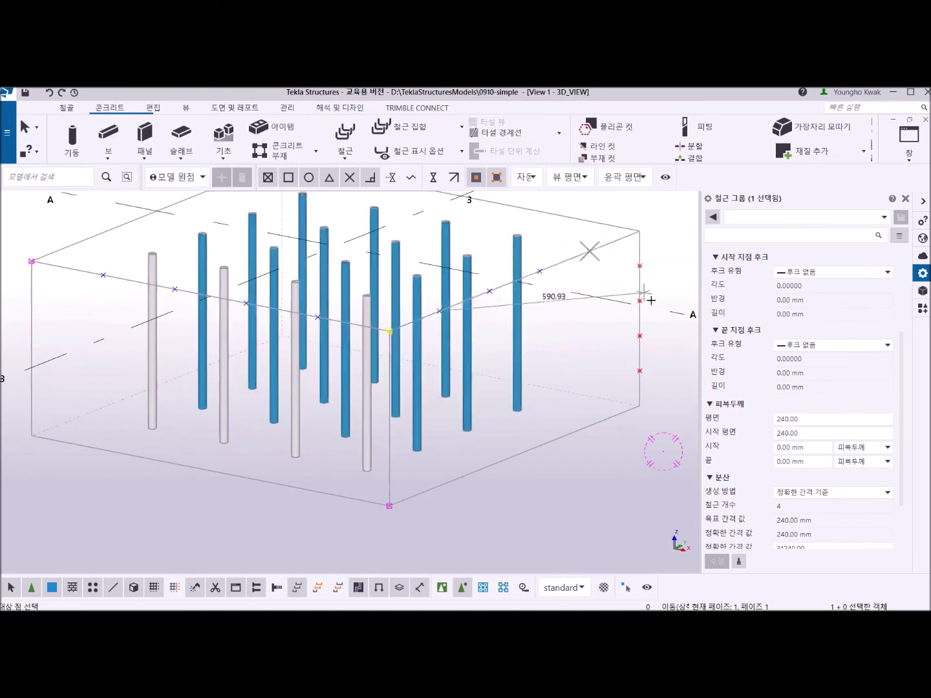
right_click(649, 213)
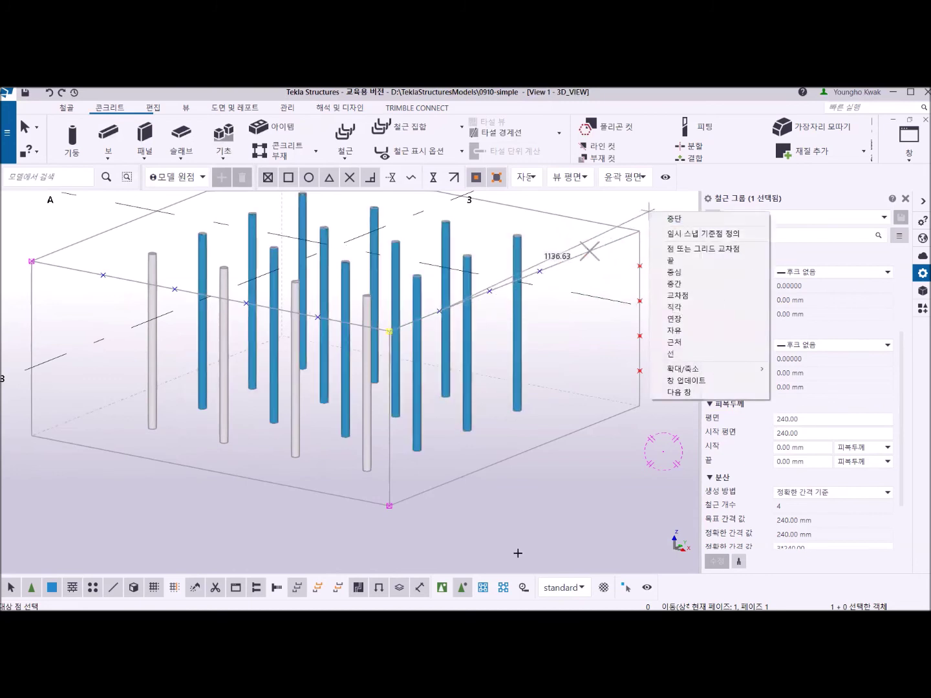
left_click(508, 537)
right_click(509, 511)
left_click(536, 327)
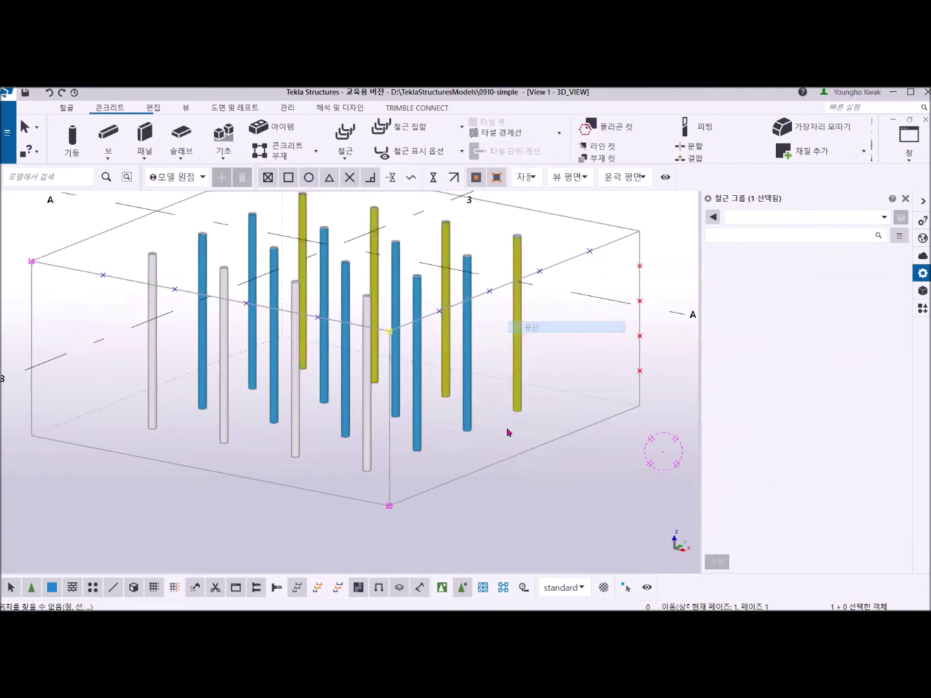
left_click(181, 272)
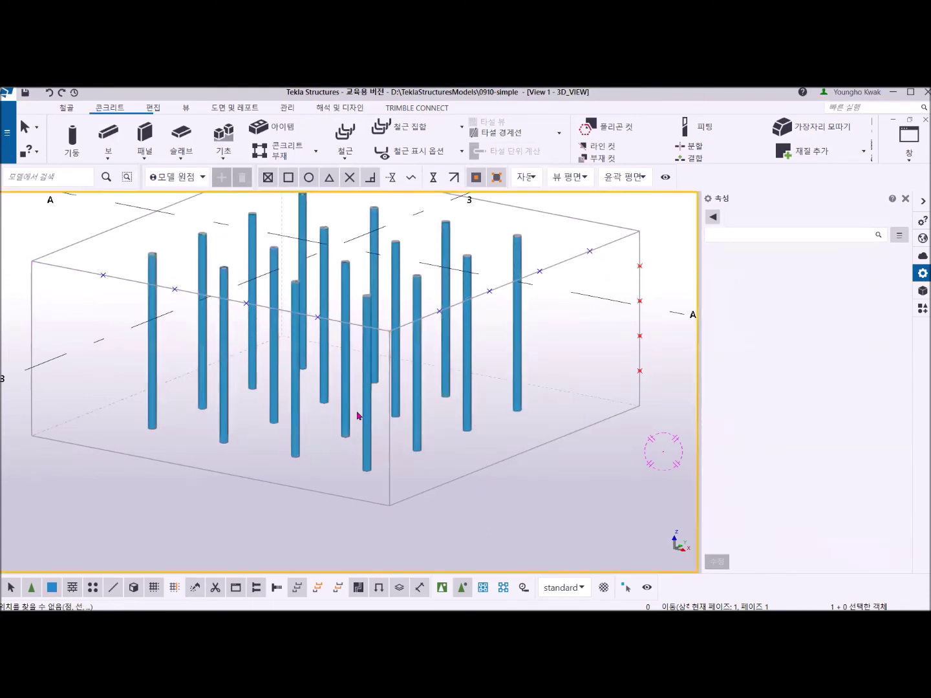
Choose closed stirrup shape 54 in the rebar shape catalog and set its bending radius (반경) to 0.
left_click(301, 213)
left_click(345, 158)
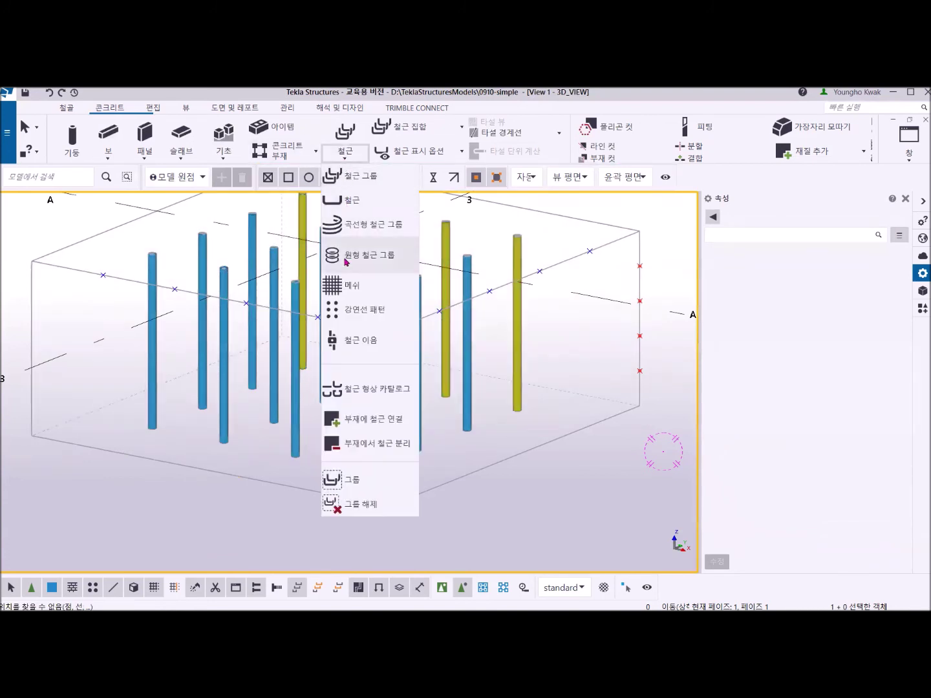
left_click(367, 390)
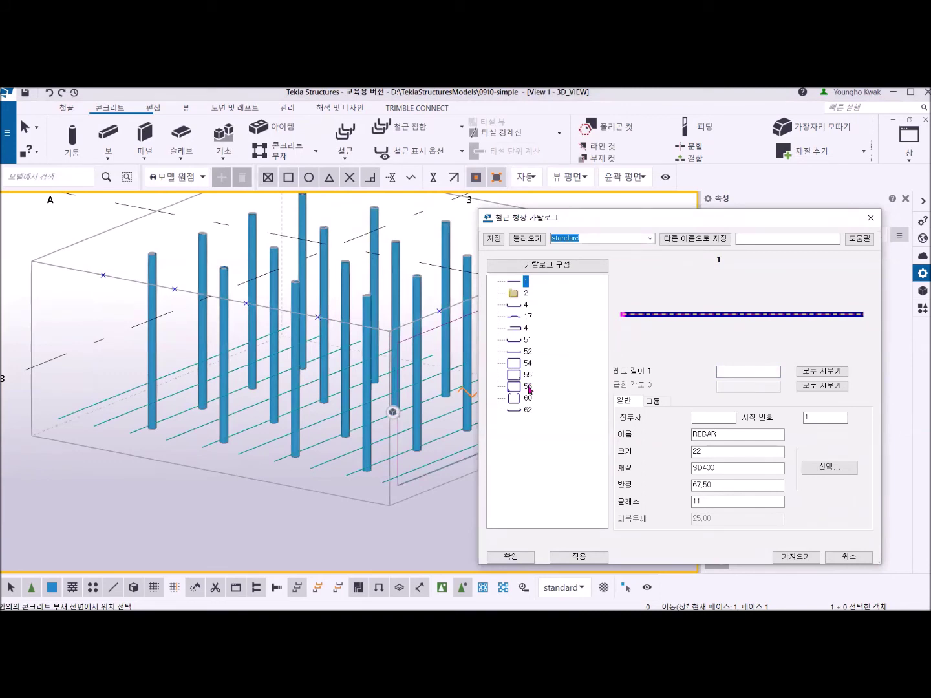
left_click(528, 387)
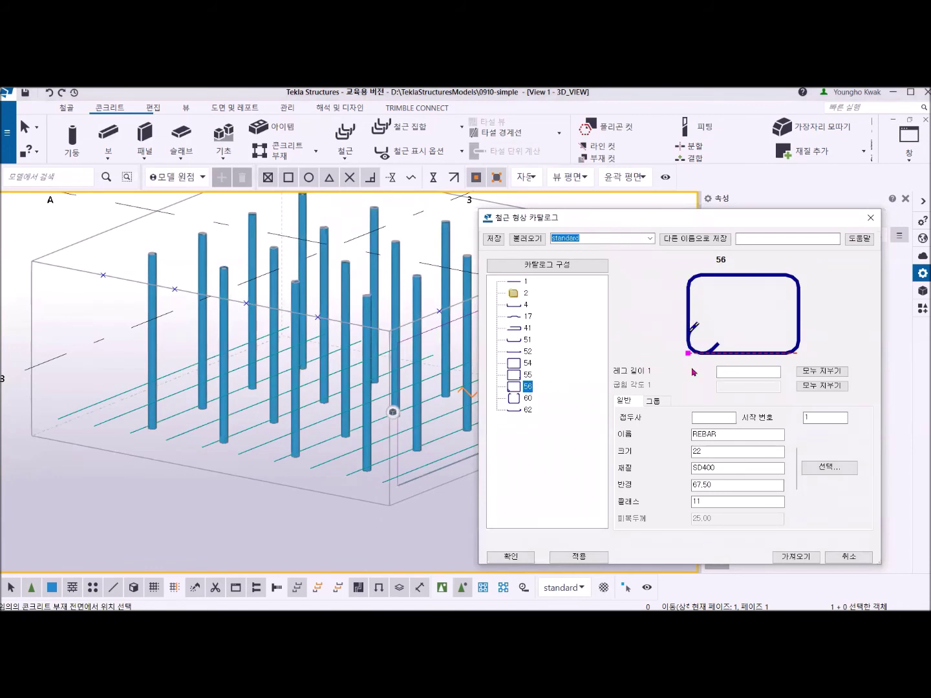
left_click(528, 375)
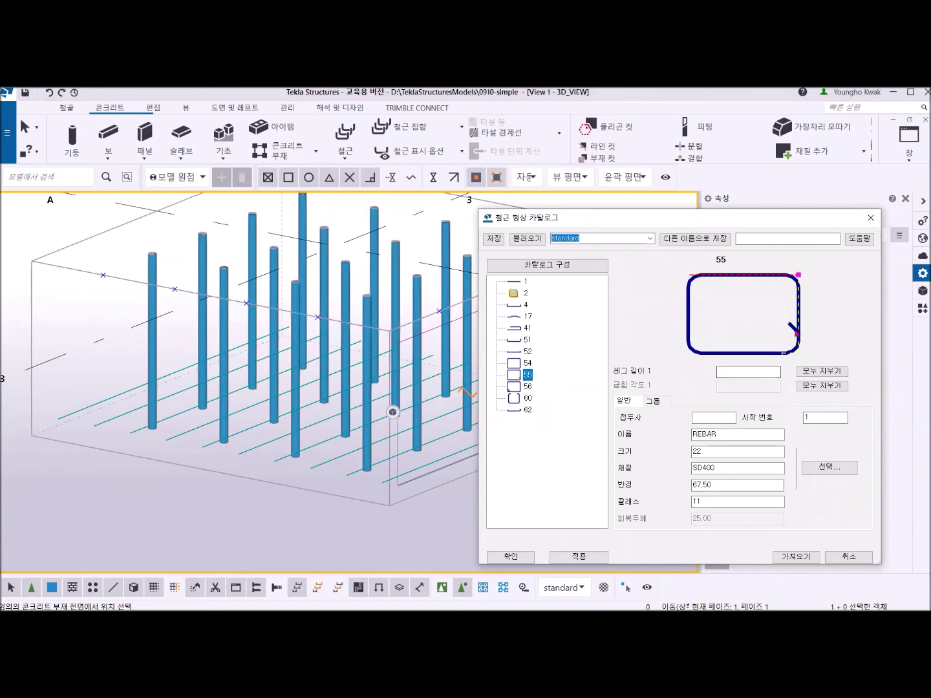
left_click(526, 363)
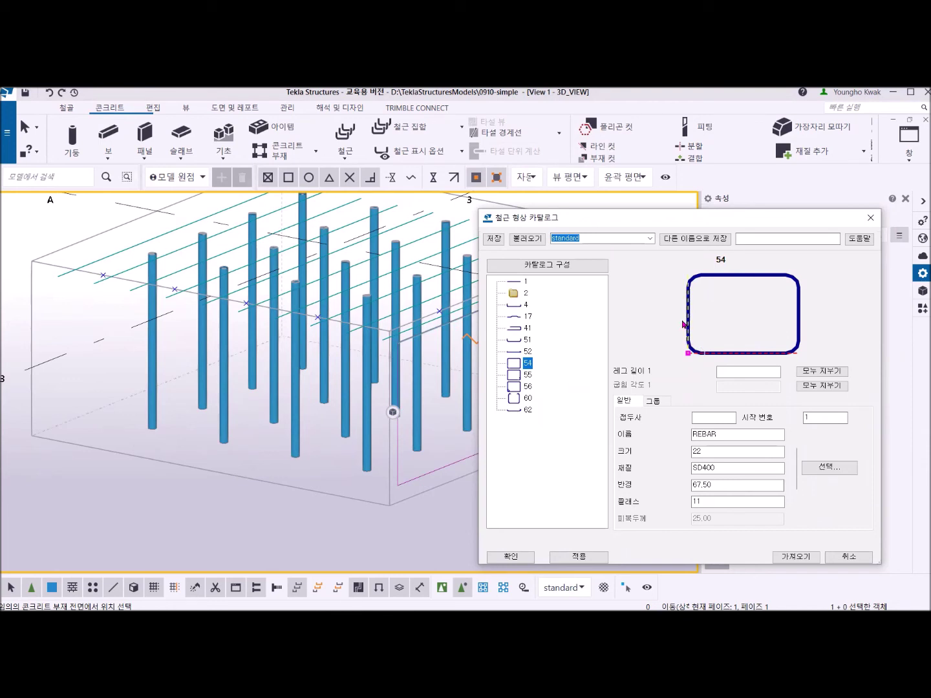
double_click(693, 485)
type("0")
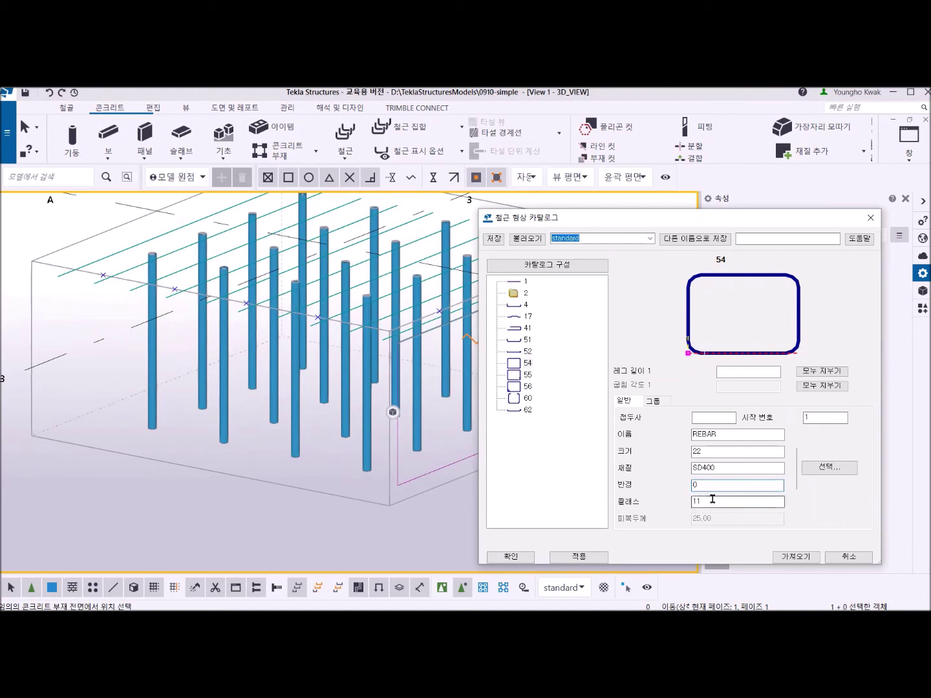
Set the stirrup group's exact spacing values (정확한 간격 값) to 3*100.00 and apply the catalog settings.
left_click(654, 401)
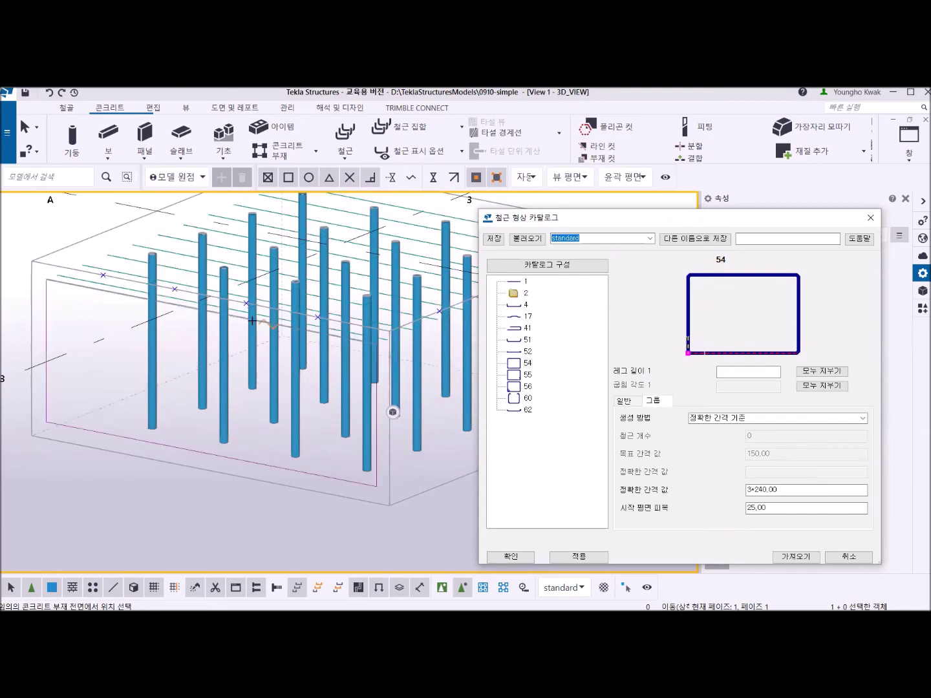
middle_click_drag(306, 338, 139, 368)
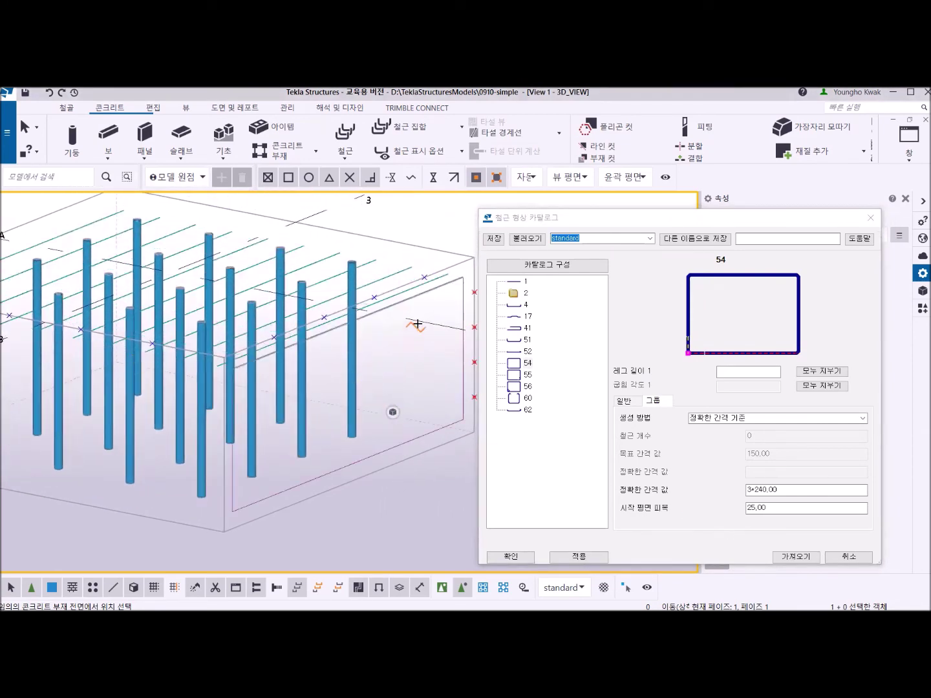
middle_click_drag(381, 349, 279, 376, "ctrl")
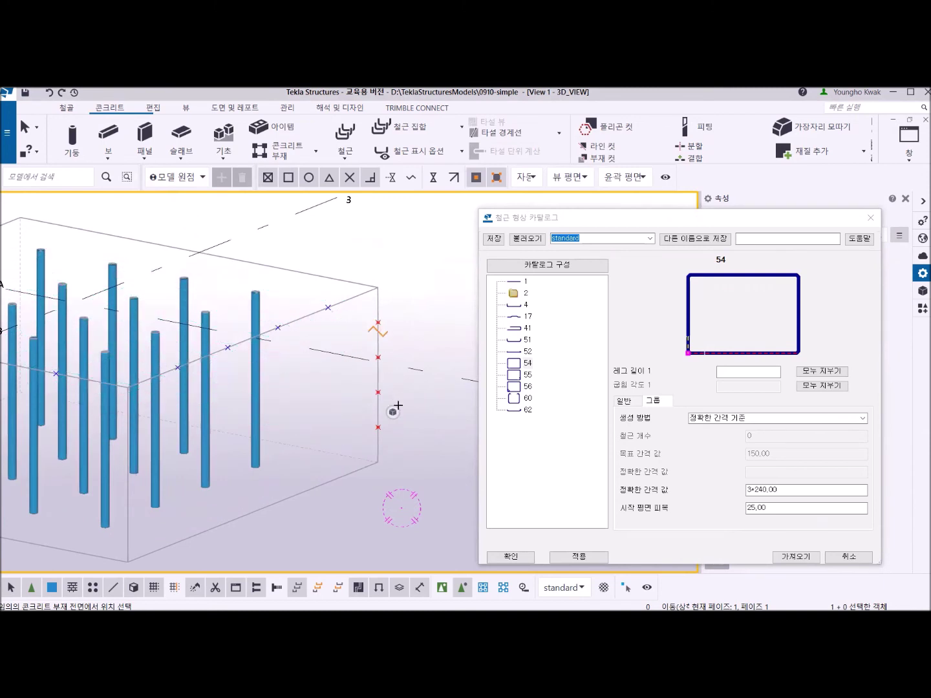
mouse_move(388, 447)
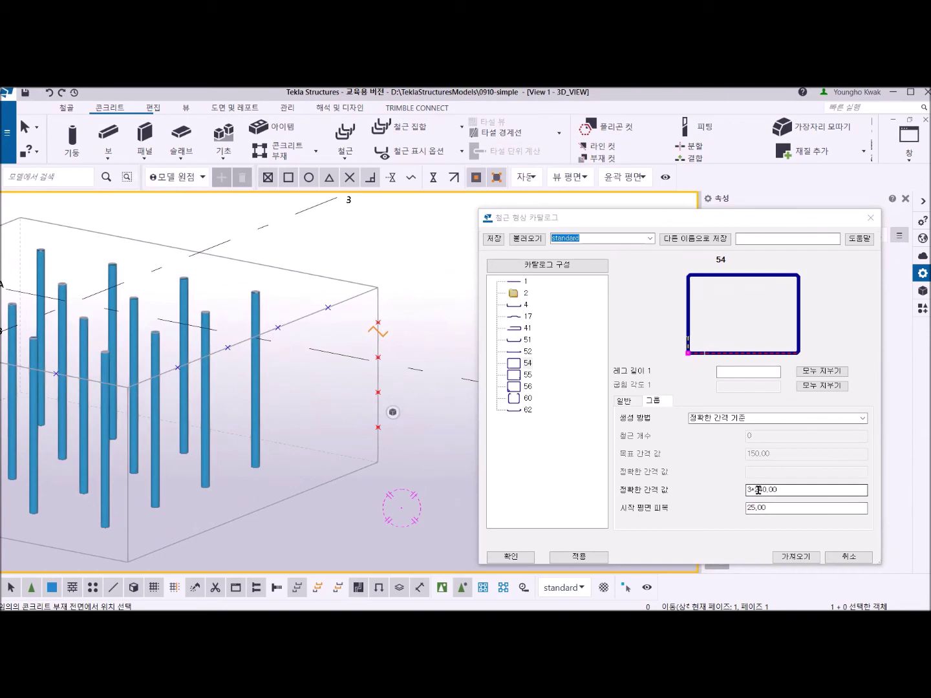
left_click_drag(755, 490, 760, 490)
type("1")
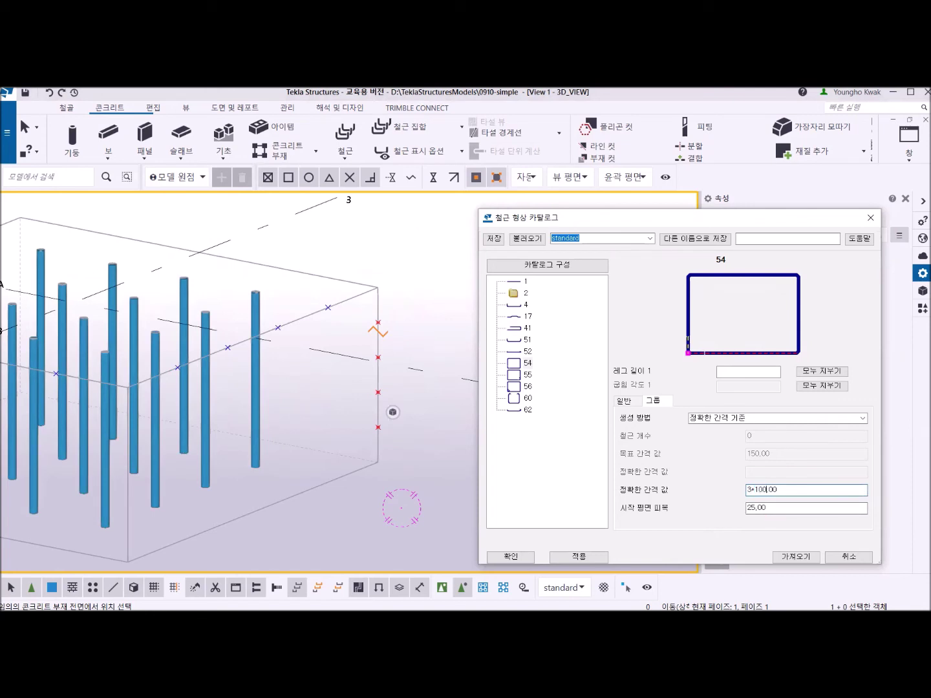
left_click(585, 557)
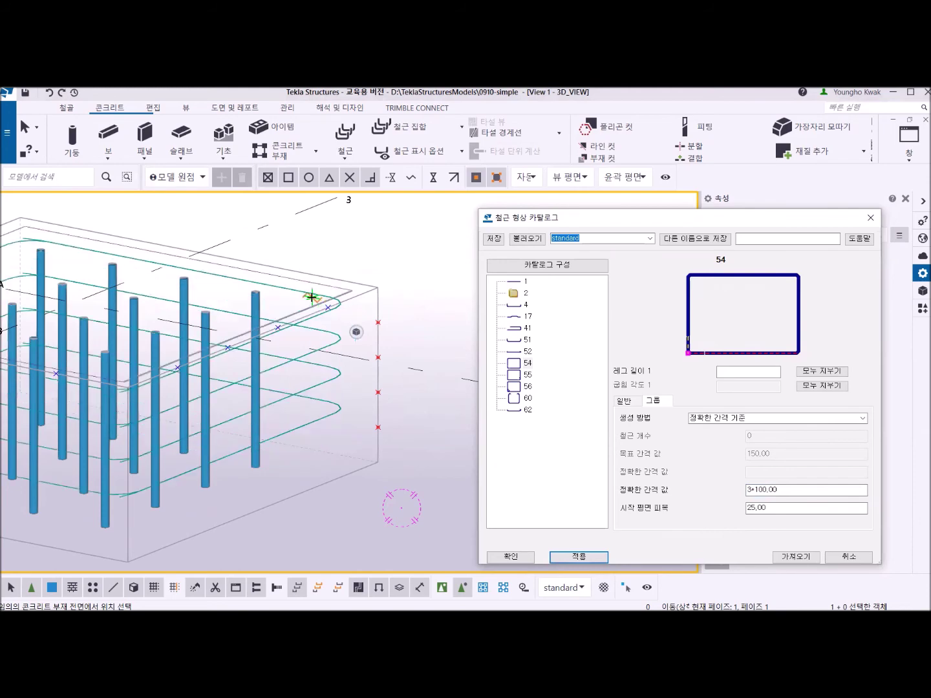
Place the stirrup group on the block's top face at grid line 3, end the command and close the shape catalog.
right_click(407, 254)
left_click(425, 259)
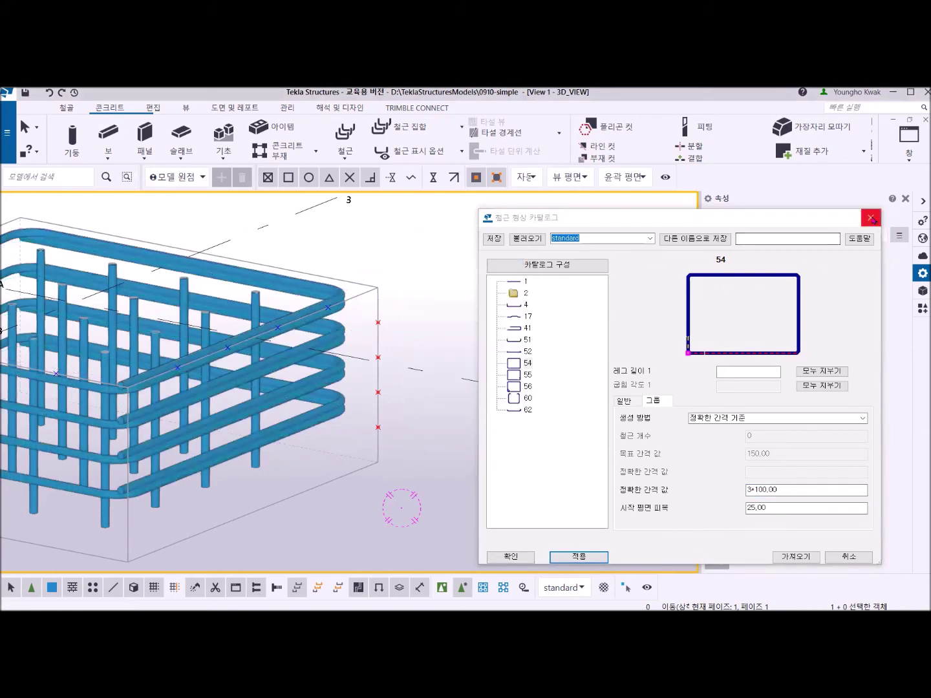
left_click(870, 218)
Select the new stirrup group to show its cover thickness properties and examine the stirrup corner at grid line 2 in View 2 - FFL.
left_click(256, 458)
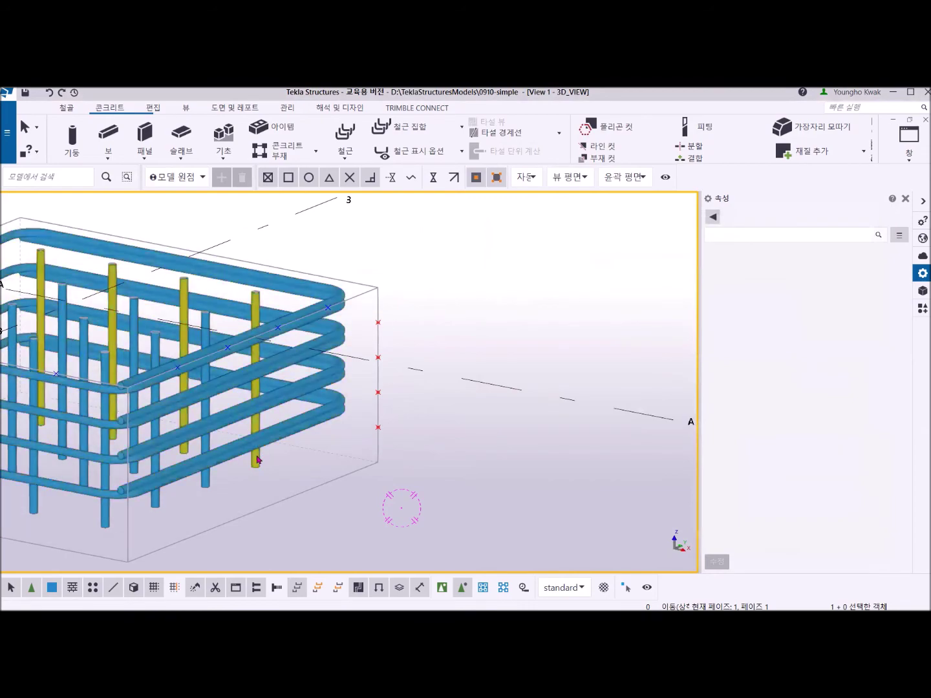
left_click(291, 428)
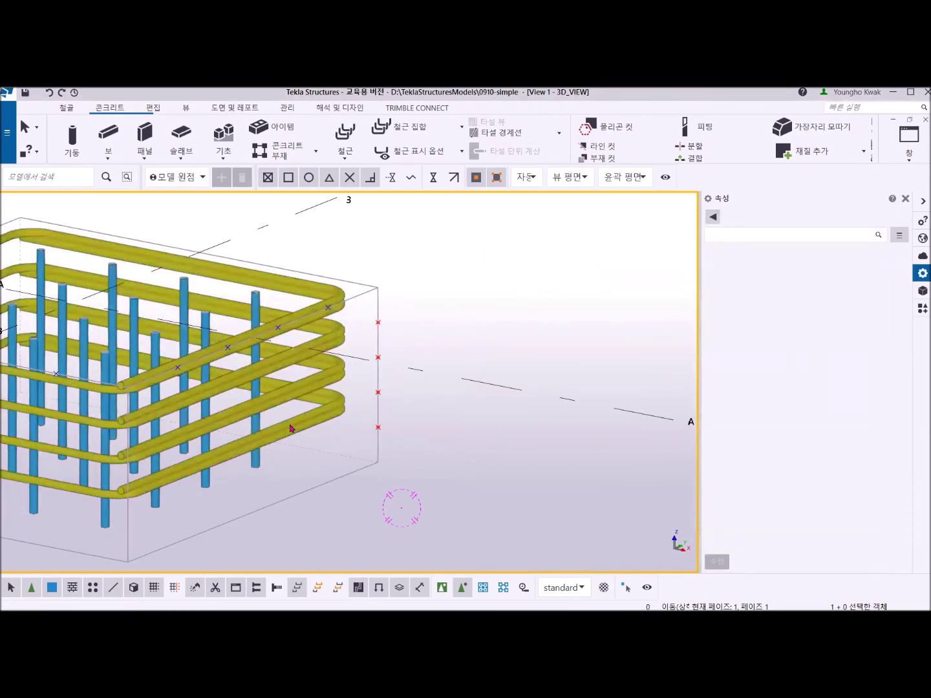
left_click(403, 405)
left_click(320, 285)
left_click(324, 287)
left_click(812, 432)
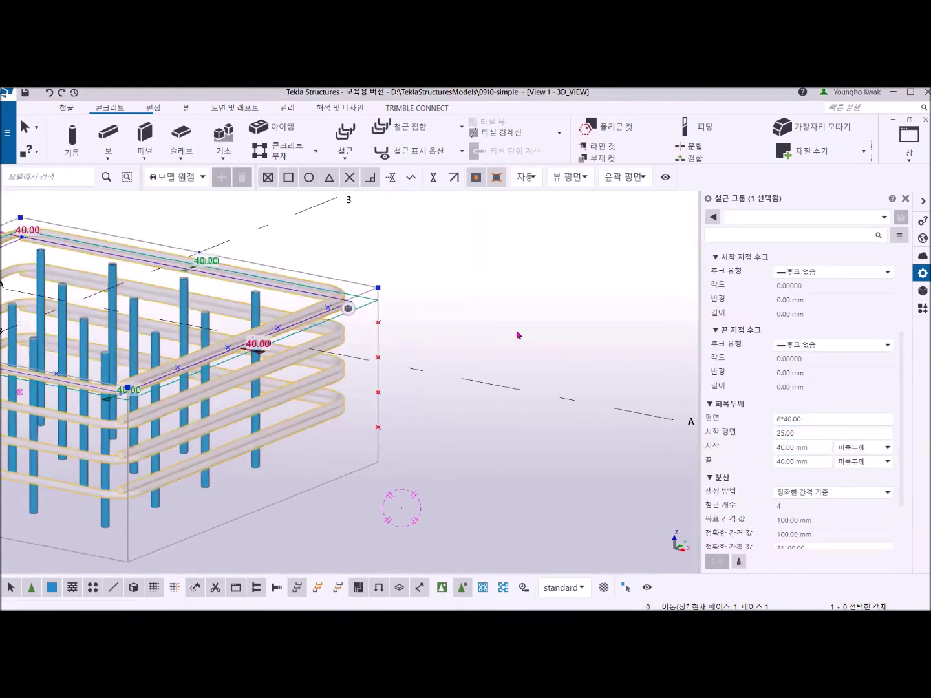
left_click(908, 144)
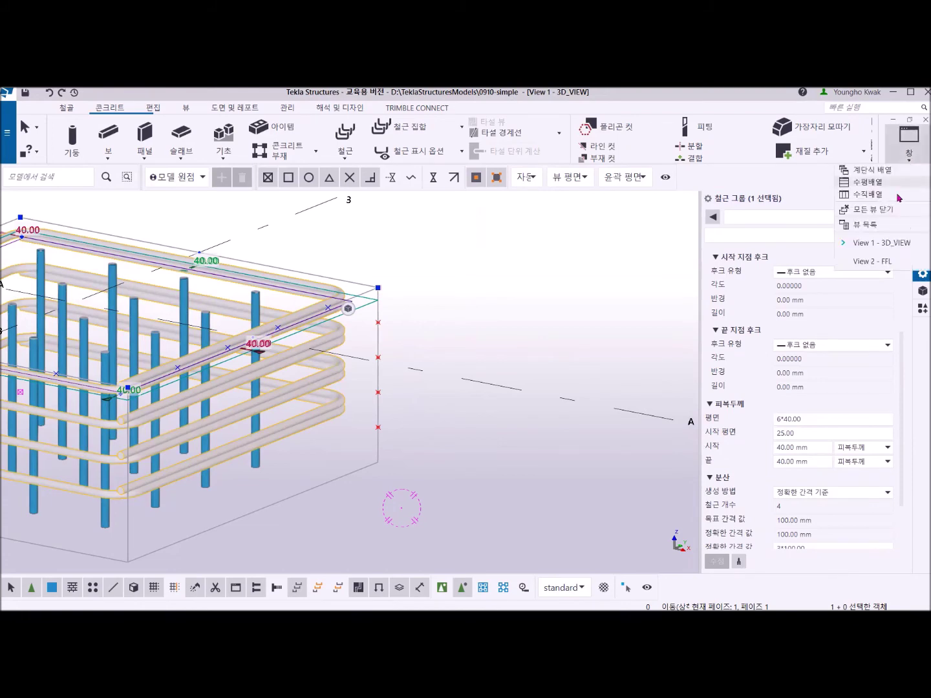
left_click(871, 261)
scroll(363, 419, "up", 5)
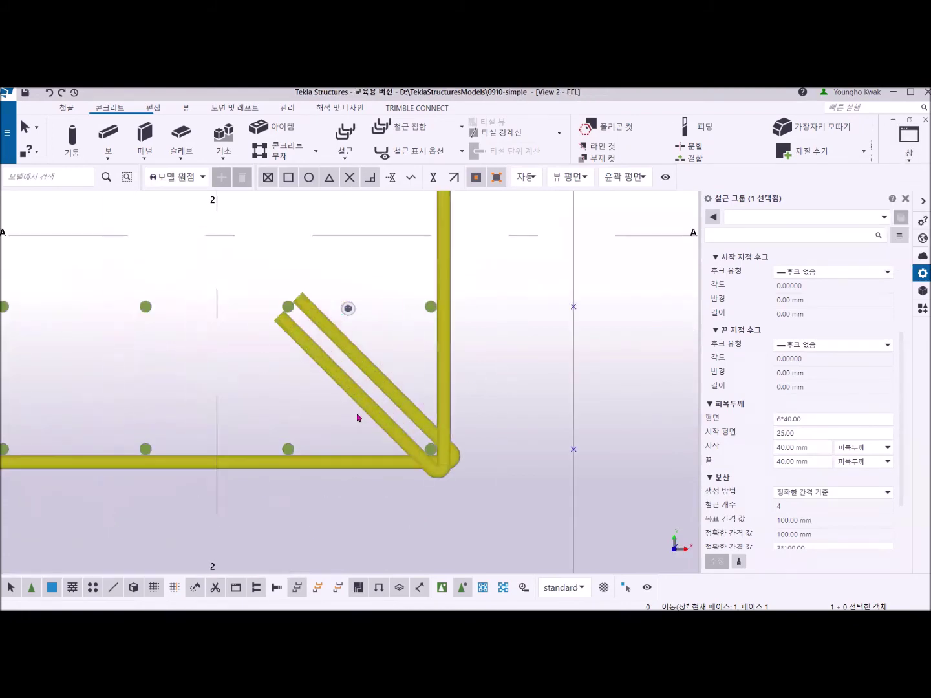
Set the new stirrup group's start (시작) and end (끝) cover thickness to 0 and modify the group.
left_click(790, 433)
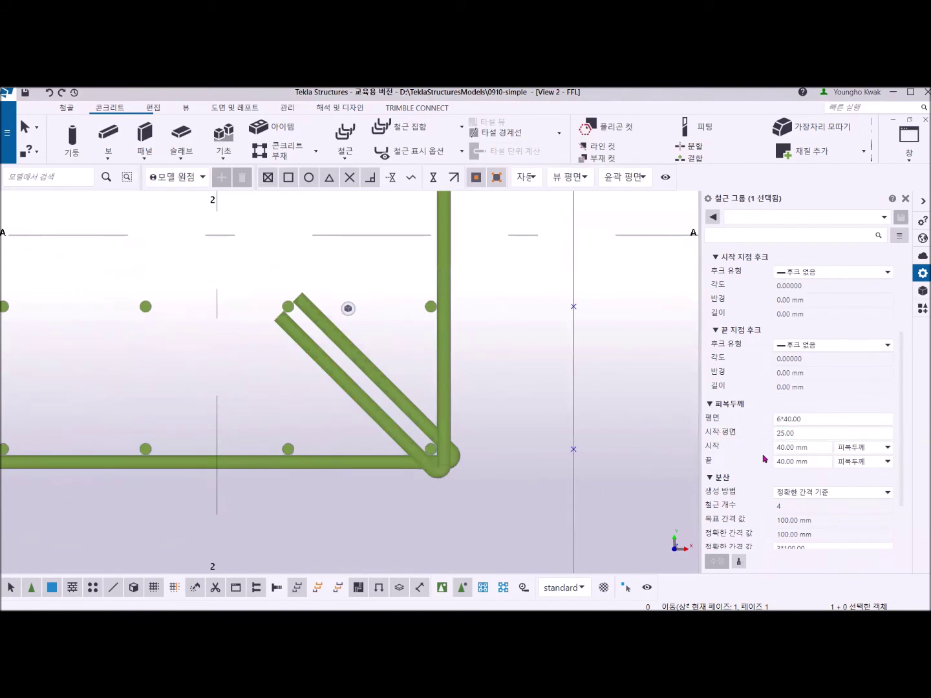
left_click(814, 447)
left_click_drag(814, 447, 763, 451)
key("BackSpace")
left_click(810, 461)
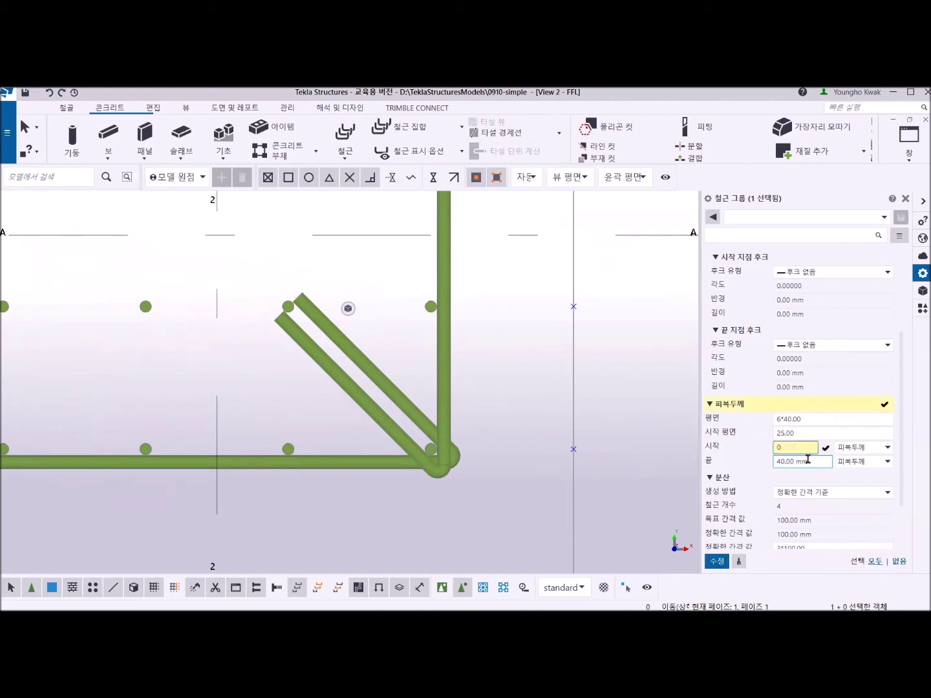
left_click_drag(810, 461, 762, 467)
key("BackSpace")
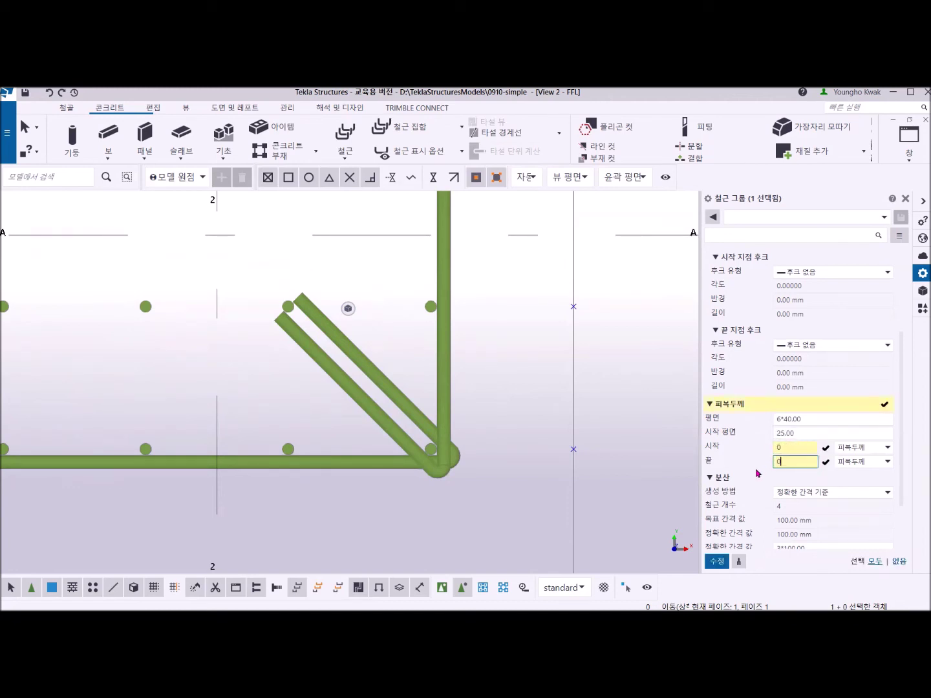
left_click(717, 561)
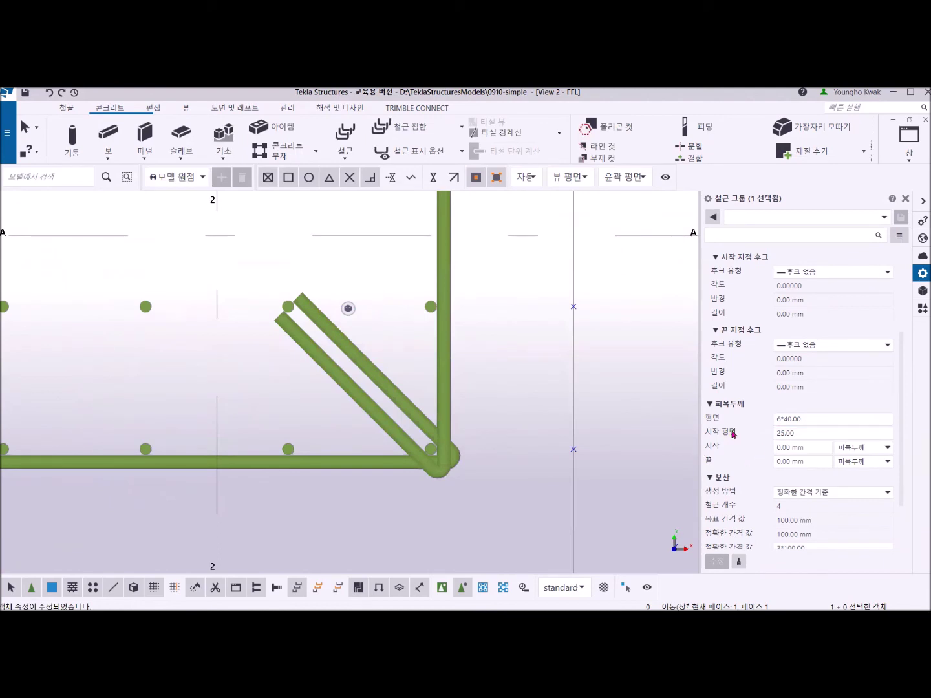
Set the new stirrup group's from-plane cover thickness (시작 평면) to 0 and modify the group.
scroll(329, 380, "down", 3)
middle_click_drag(328, 381, 366, 505)
scroll(406, 339, "up", 3)
scroll(406, 339, "up", 2)
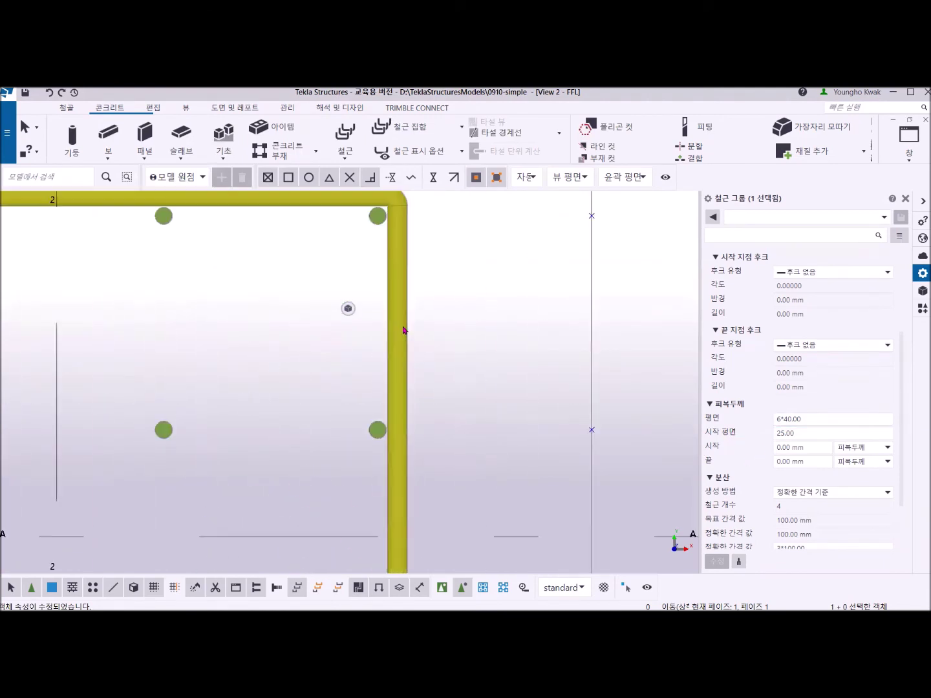
scroll(394, 438, "up", 4)
left_click(801, 434)
double_click(801, 434)
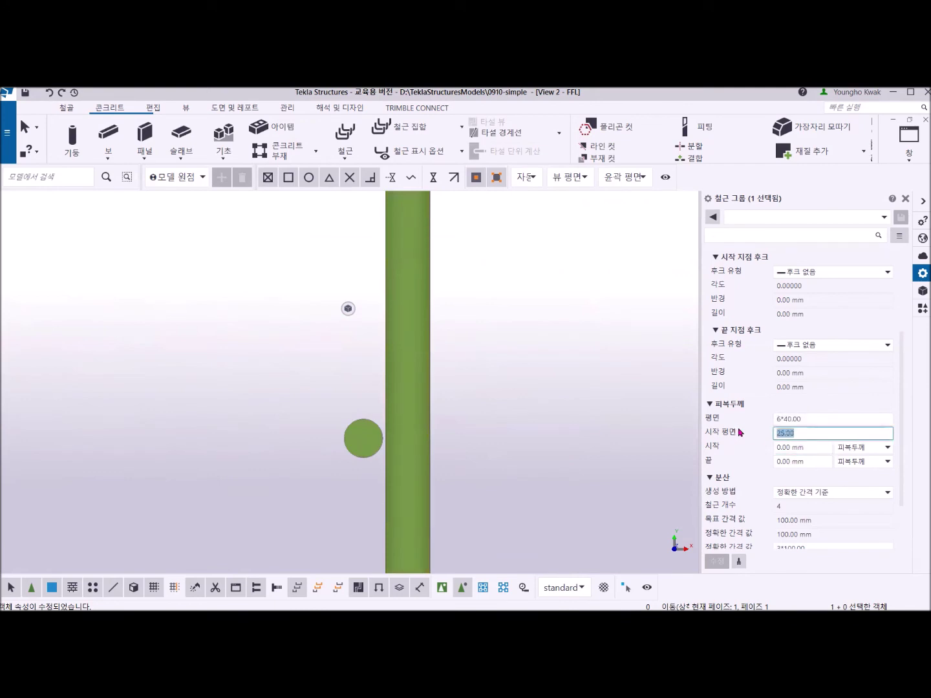
type("0")
left_click(719, 561)
Select the existing stirrup group in the block at grid line 2, check its cover thickness values and deselect it.
left_click(411, 375)
scroll(411, 376, "down", 5)
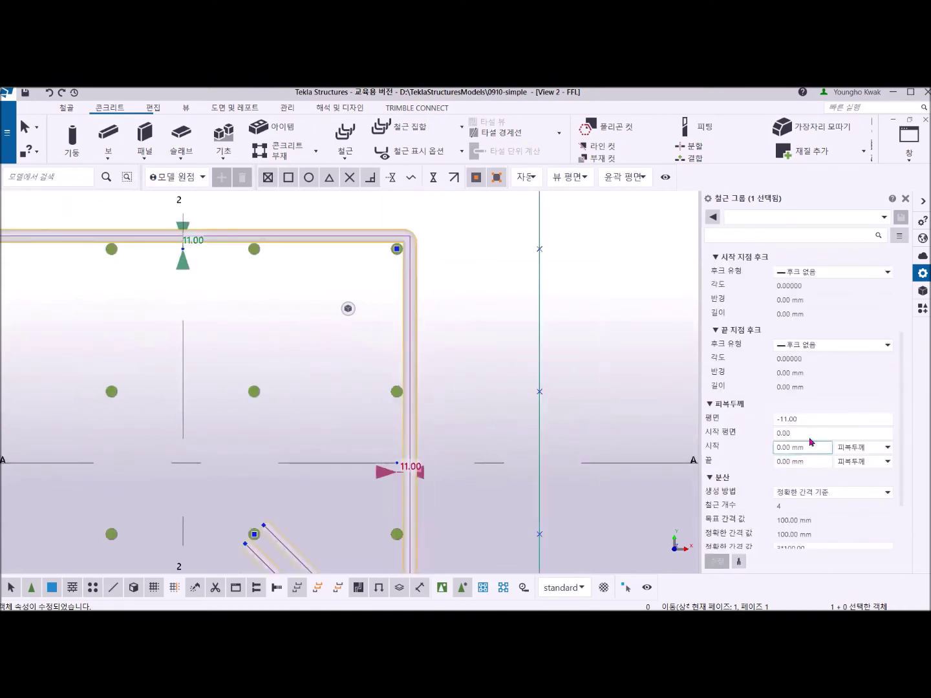
scroll(498, 440, "down", 8)
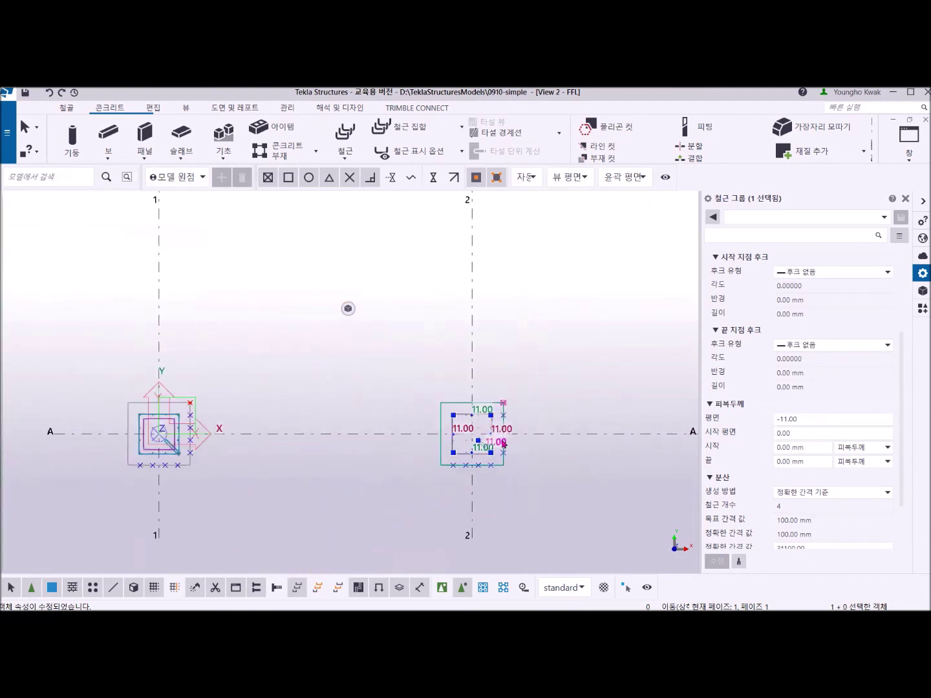
scroll(489, 458, "up", 4)
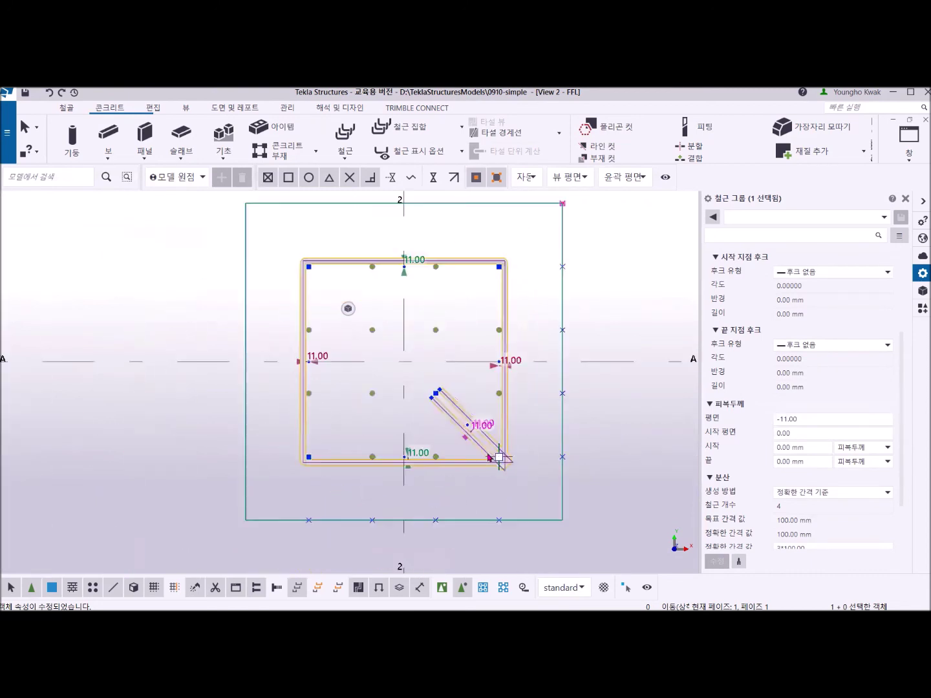
left_click(591, 465)
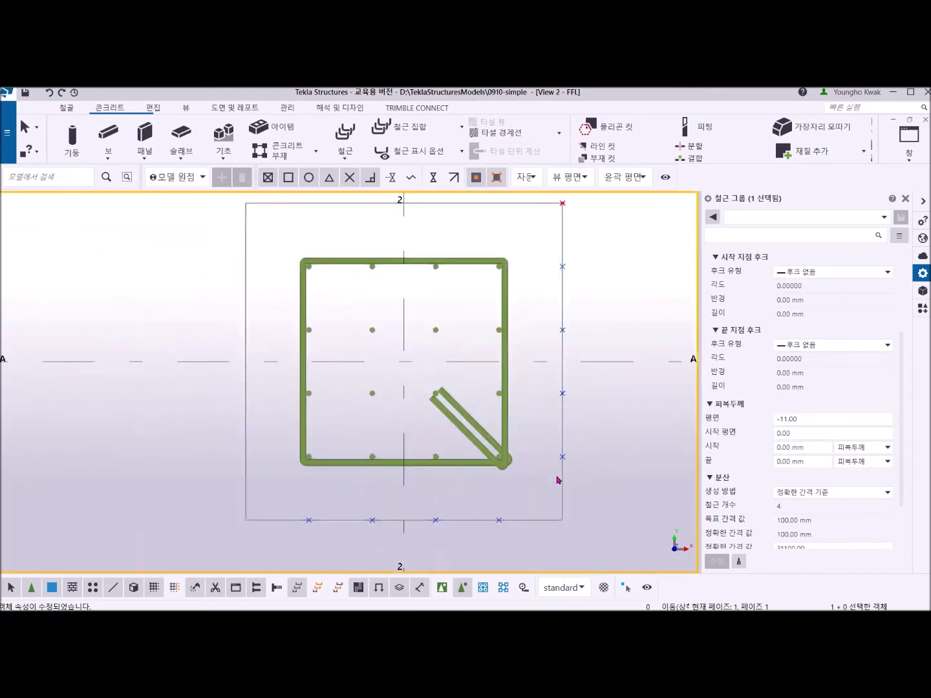
Return to View 1 - 3D_VIEW and select the stirrup group in the block at grid line 3.
left_click(905, 166)
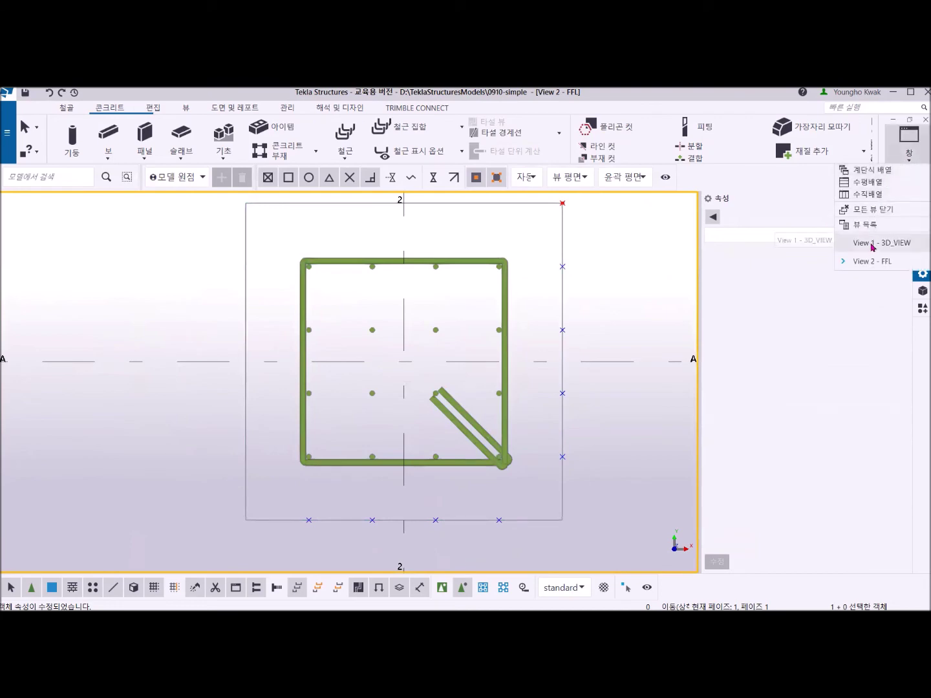
left_click(870, 244)
scroll(253, 408, "up", 2)
middle_click_drag(253, 408, 432, 427)
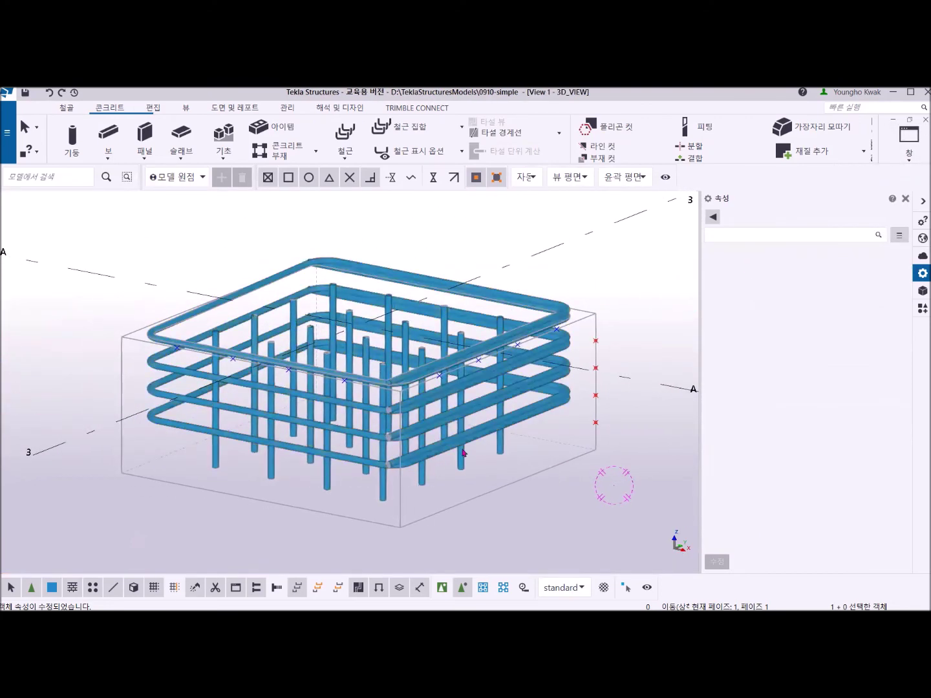
left_click(535, 420)
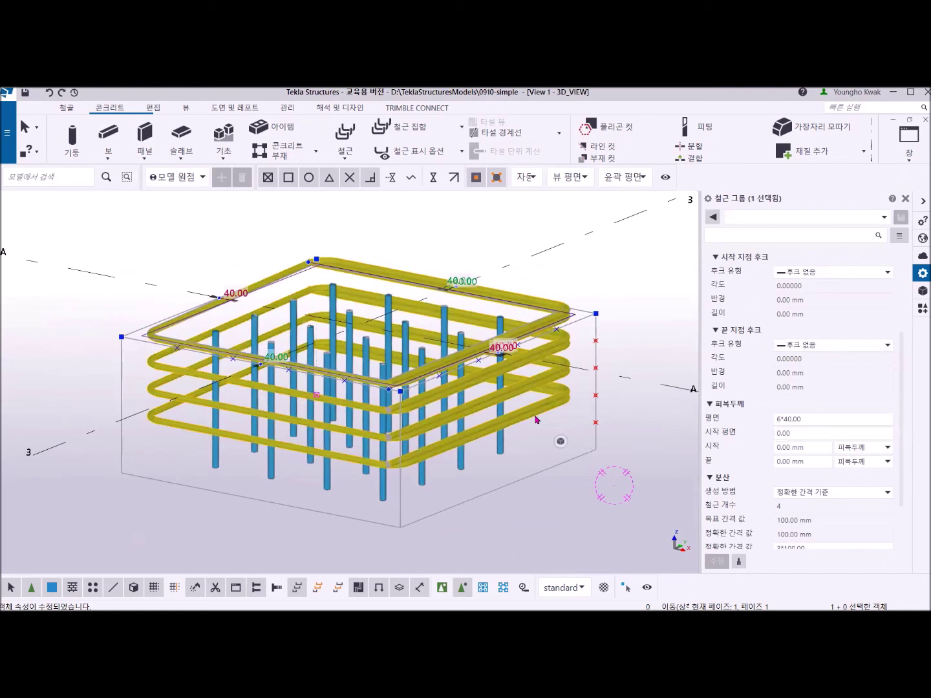
Try on-plane cover thicknesses (평면) of 0 and -24 on the stirrup group, modifying the group after each.
left_click_drag(805, 419, 755, 428)
type("0")
left_click(716, 562)
left_click(782, 418)
left_click_drag(791, 418, 775, 419)
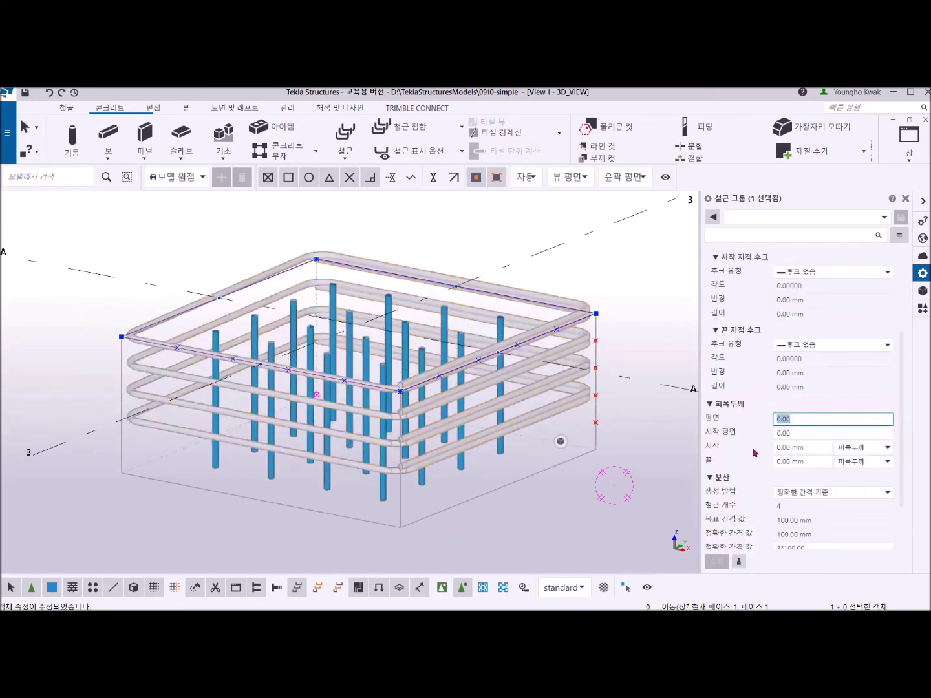
type("-24")
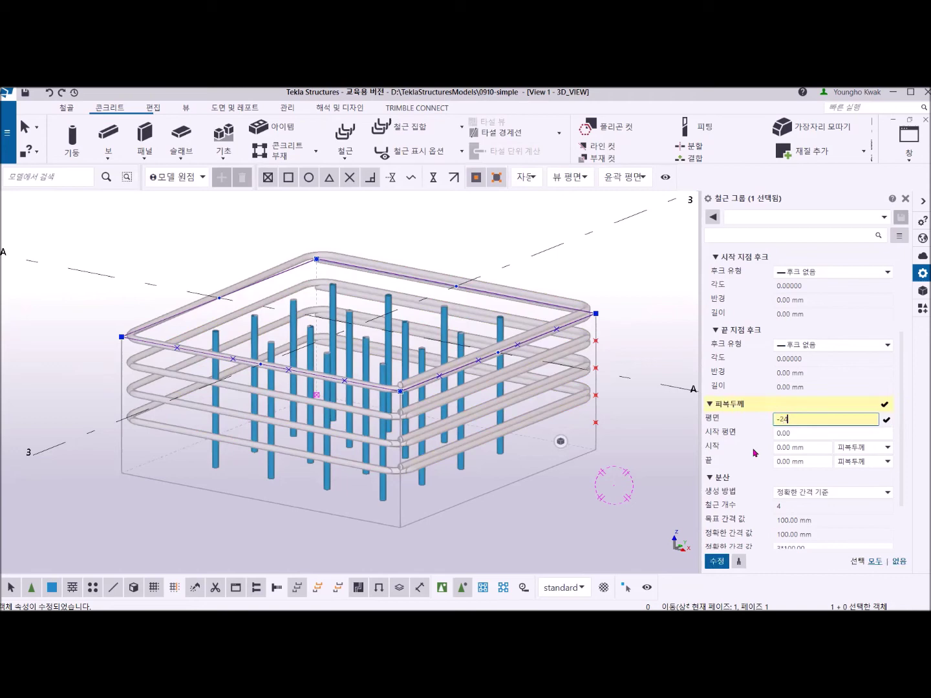
left_click(717, 562)
Set the stirrup group's on-plane cover thickness (평면) to 240 and modify the group.
left_click(813, 419)
left_click_drag(812, 420, 723, 410)
type("240")
left_click(717, 562)
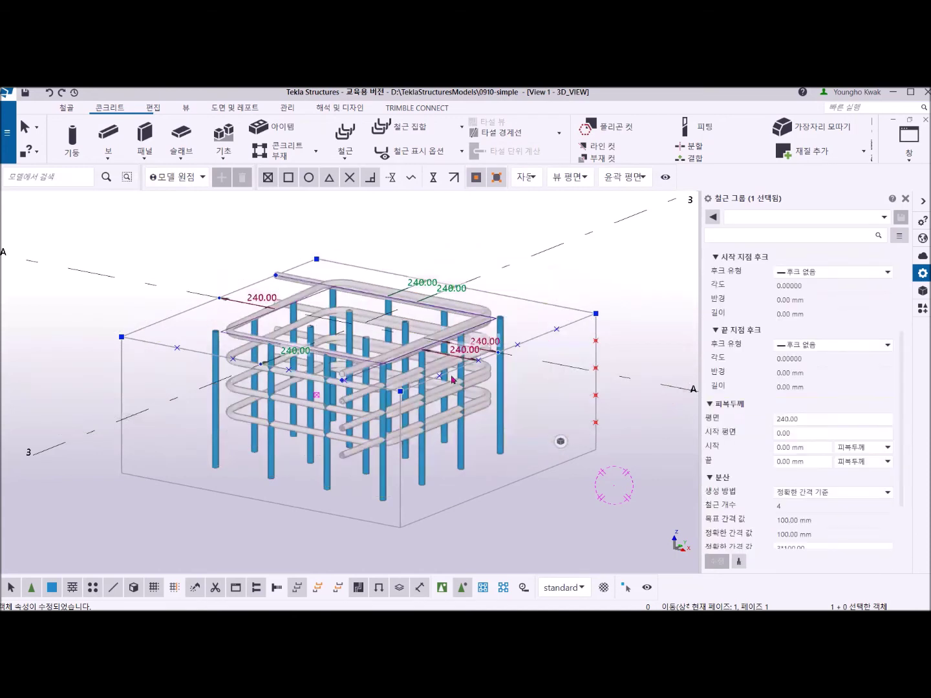
Examine in View 2 - FFL how the stirrups sit against the vertical bars in the block at grid line 3.
left_click(910, 160)
left_click(880, 261)
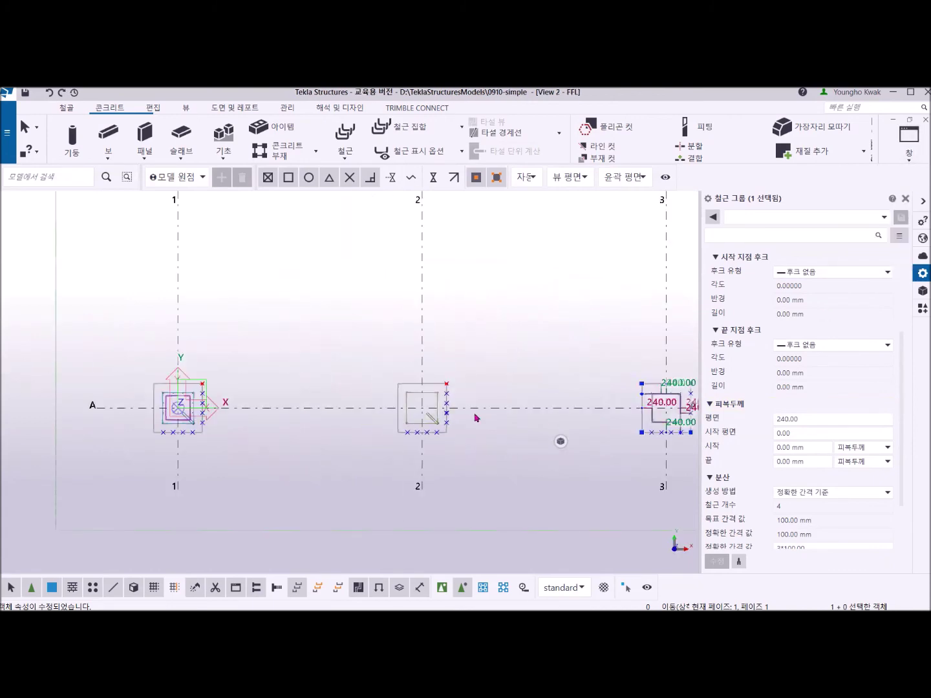
middle_click_drag(608, 437, 422, 413)
scroll(479, 394, "up", 8)
middle_click_drag(380, 379, 267, 382)
scroll(396, 370, "down", 3)
middle_click_drag(457, 353, 403, 405)
scroll(398, 373, "up", 3)
middle_click_drag(294, 313, 482, 428)
left_click(299, 426)
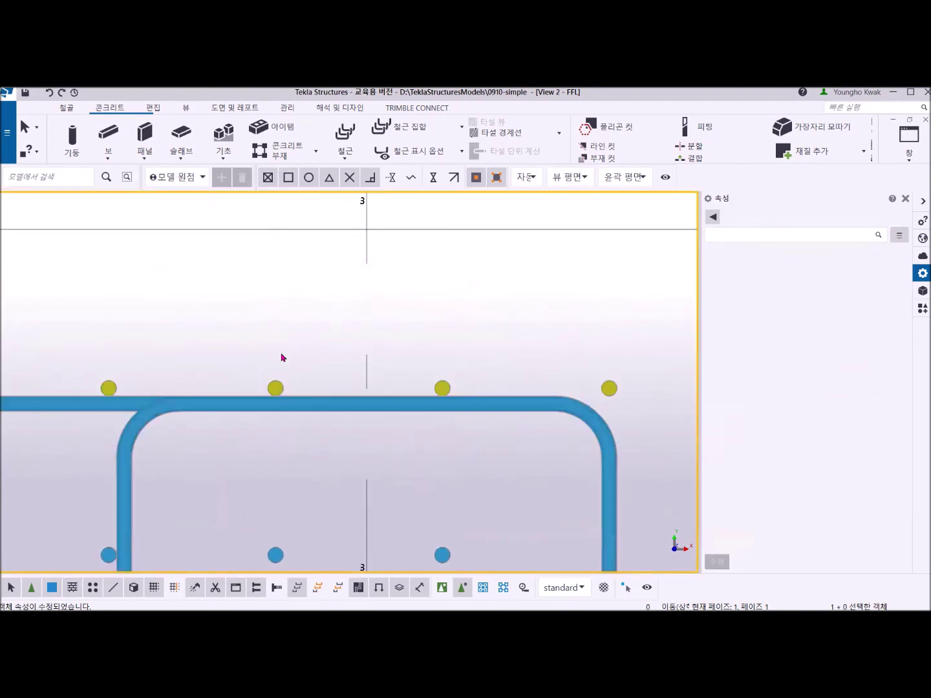
scroll(272, 385, "down", 3)
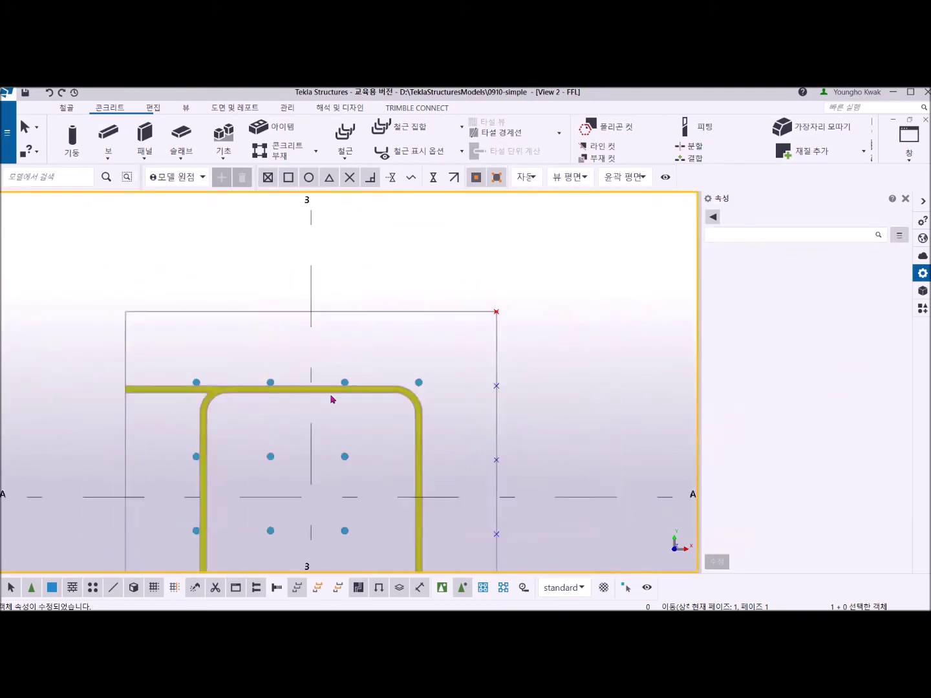
Select the stirrup group in plan, check its offset from the vertical bars and set its on-plane cover thickness (평면) to 252.
left_click(311, 388)
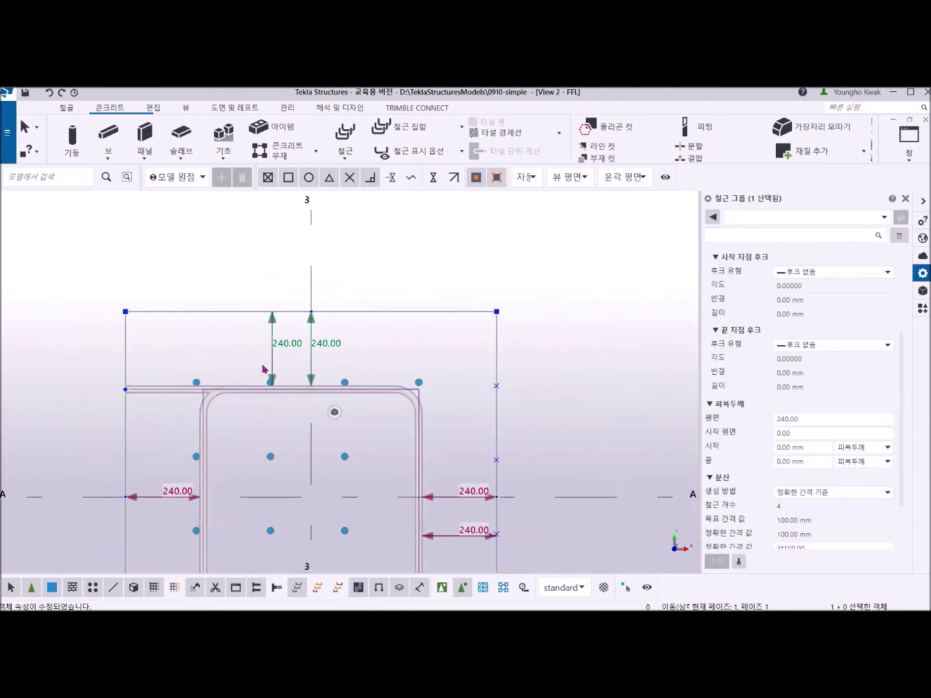
scroll(275, 380, "up", 3)
scroll(264, 417, "up", 2)
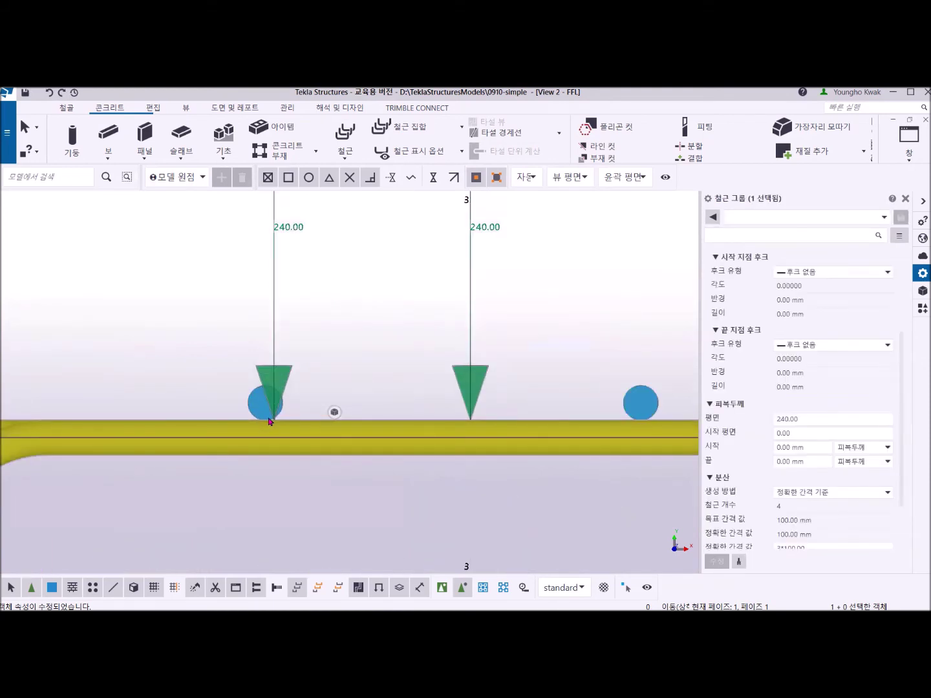
scroll(268, 405, "down", 2)
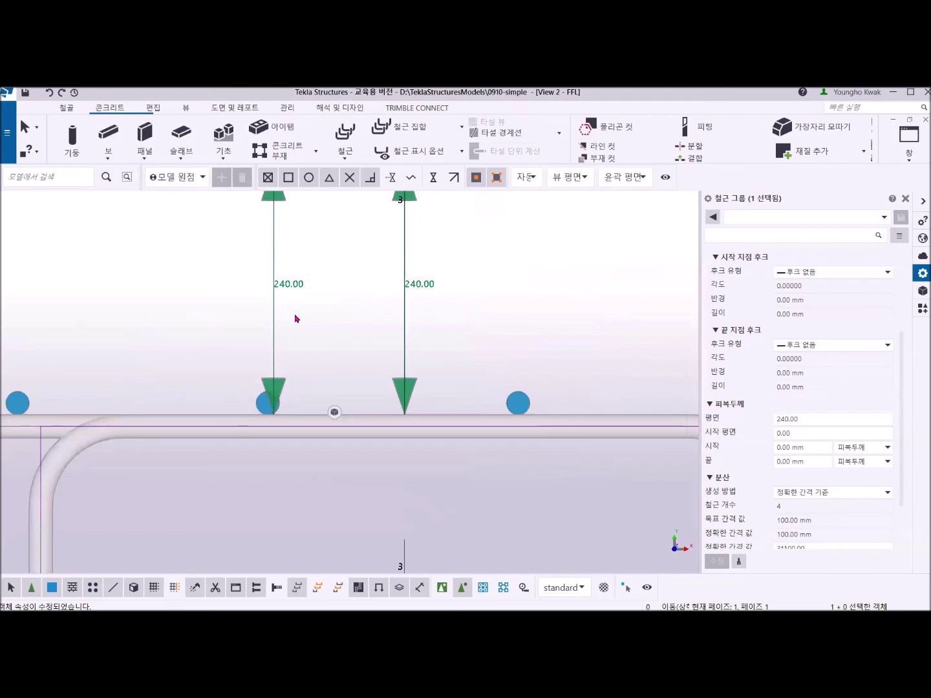
left_click(788, 419)
type("252")
key("Return")
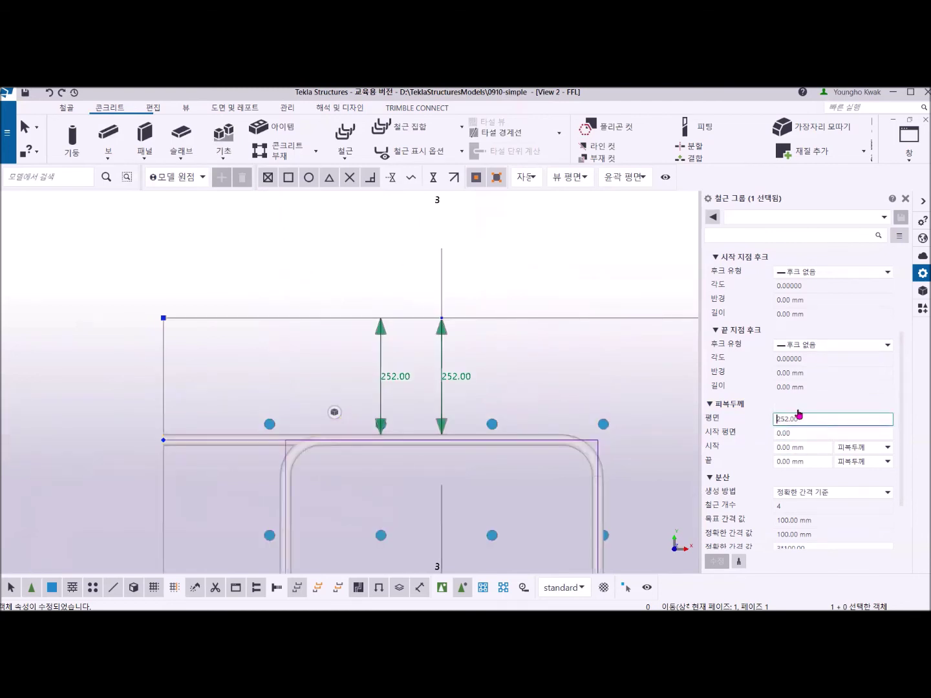
Try on-plane cover thicknesses (평면) of 228 and 200 on the stirrup group, modifying the group after each.
double_click(777, 419)
type("228")
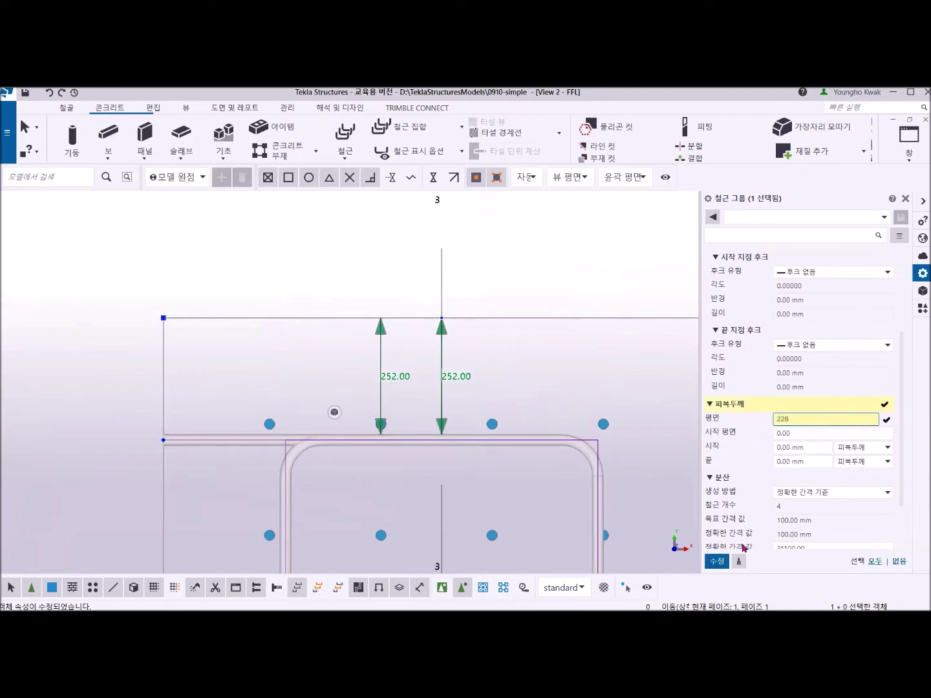
left_click(719, 561)
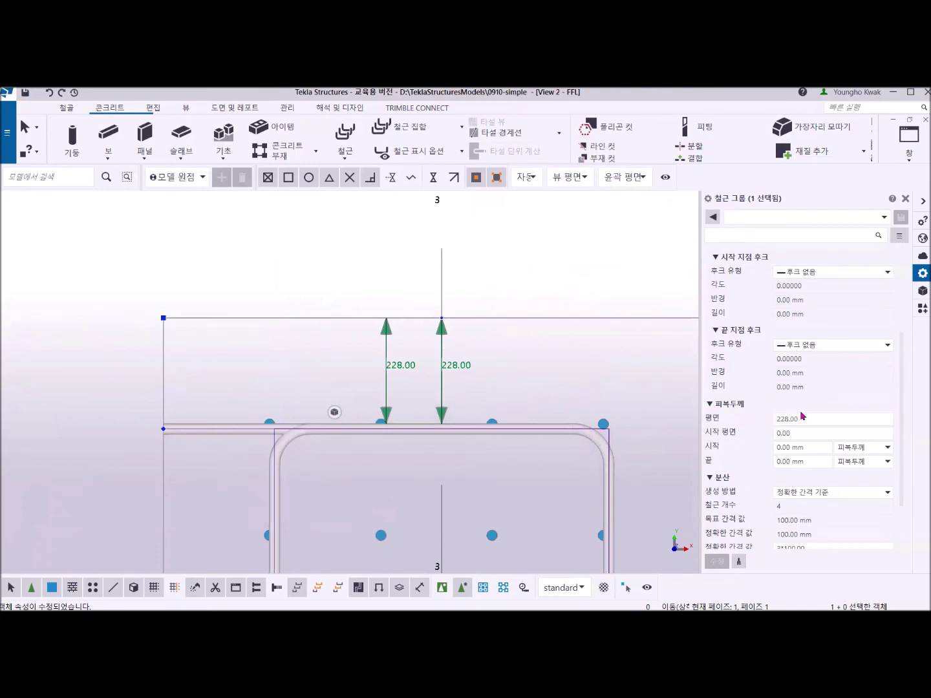
left_click_drag(804, 419, 770, 418)
type("2")
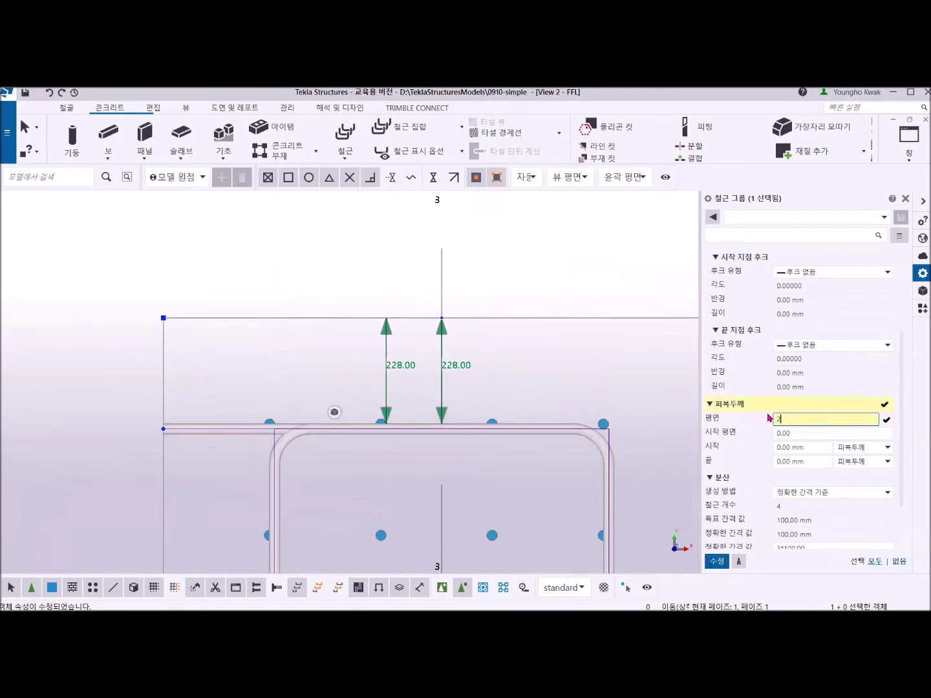
type("00")
left_click(717, 561)
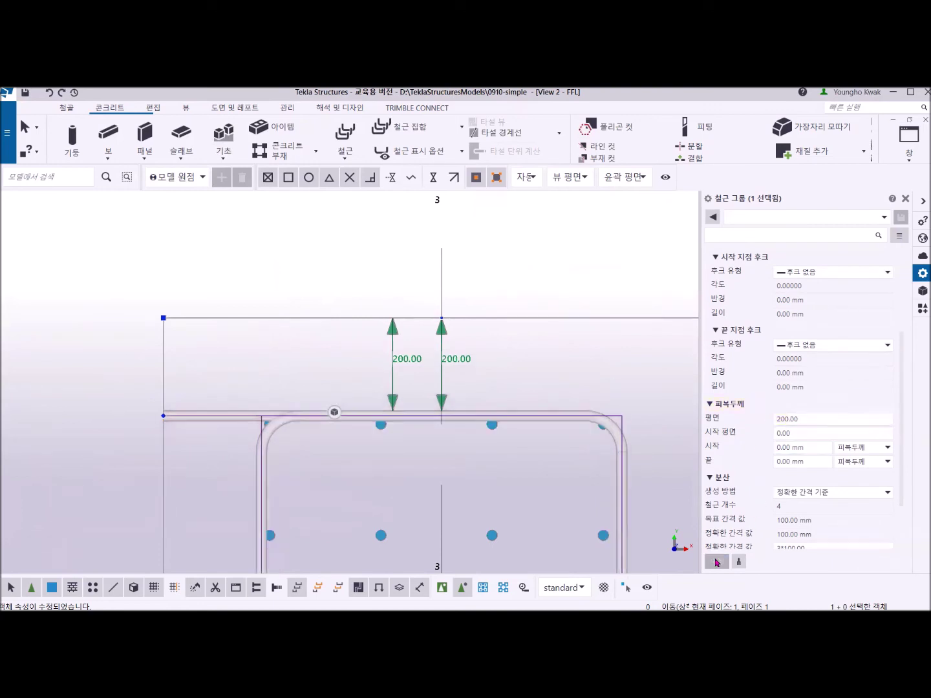
Set the stirrup group's on-plane cover thickness (평면) to 198 and apply the change.
left_click_drag(811, 420, 770, 418)
type("198")
key("Return")
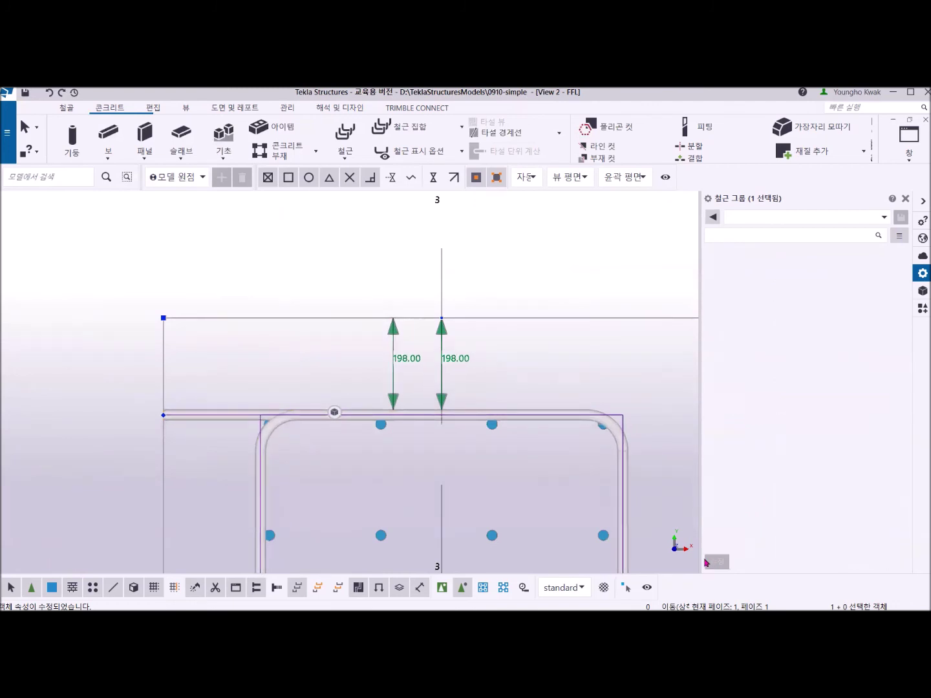
scroll(491, 446, "up", 2)
scroll(465, 437, "down", 2)
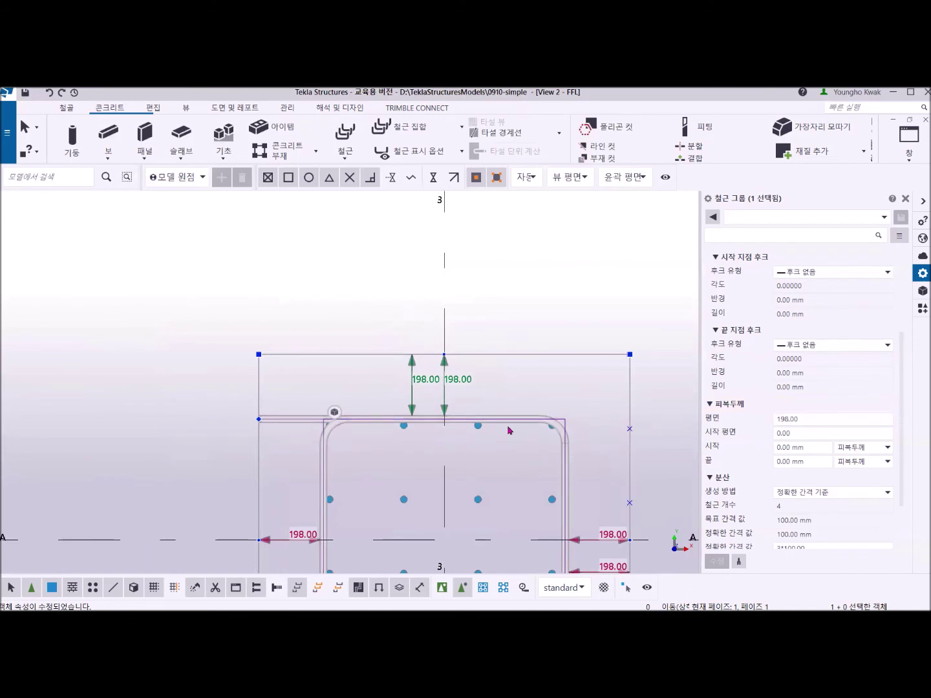
Examine in plan how the stirrup sides and bent corners fit around the vertical bars, deselecting and reselecting the stirrup group.
scroll(510, 437, "down", 2)
middle_click_drag(511, 436, 474, 372)
scroll(453, 407, "up", 2)
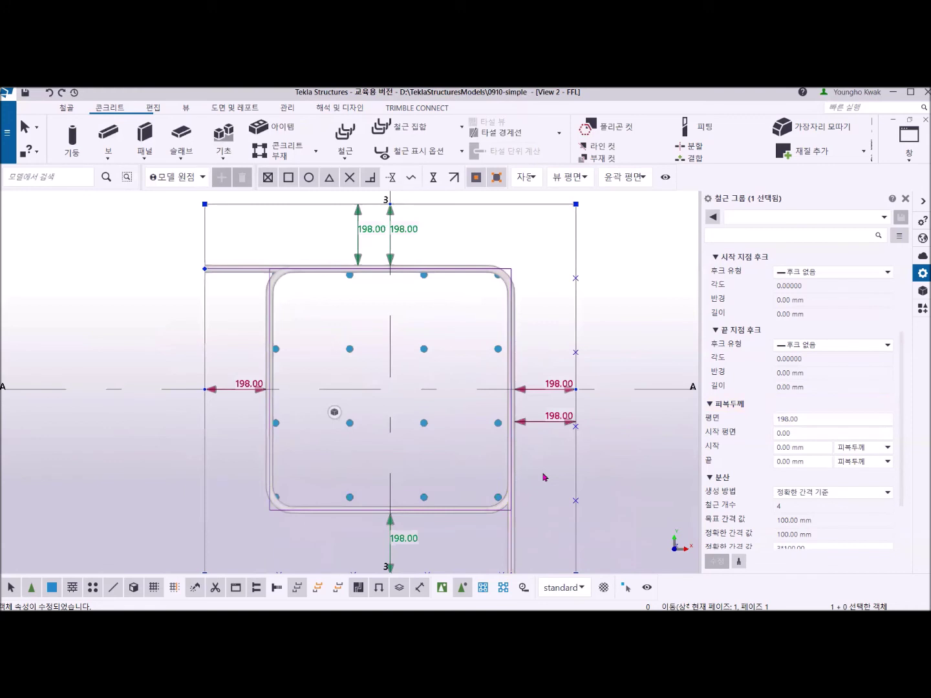
scroll(503, 367, "up", 2)
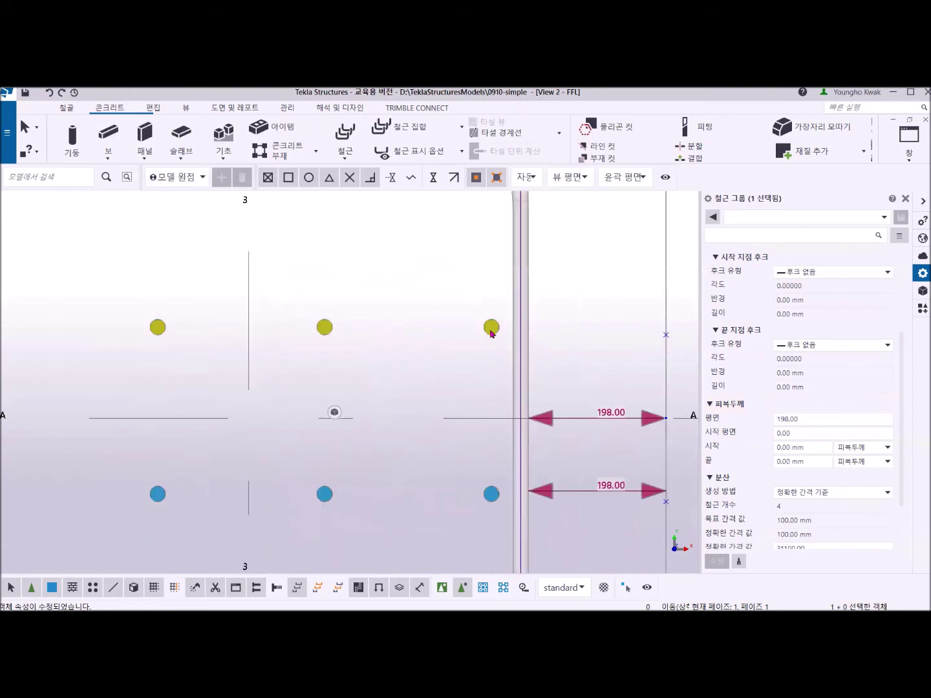
scroll(492, 333, "down", 2)
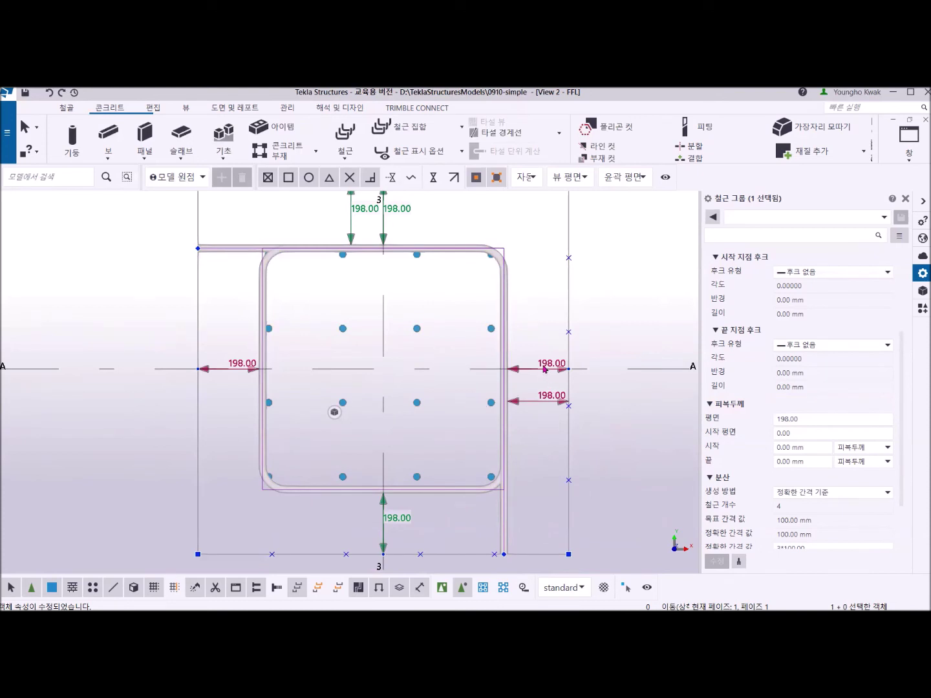
key("Escape")
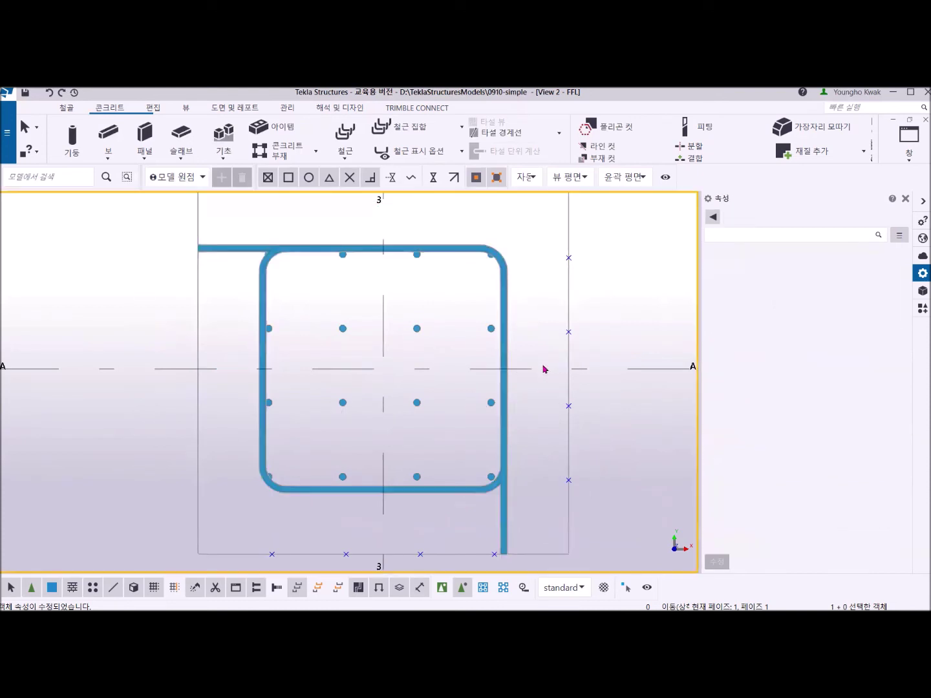
left_click(507, 373)
left_click(808, 419)
key("Return")
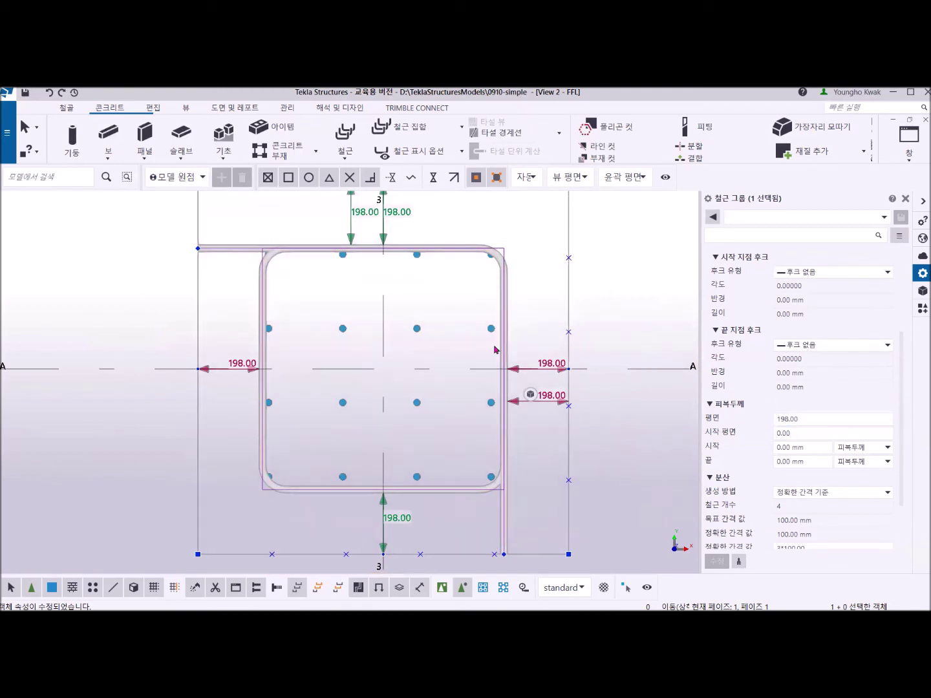
middle_click_drag(388, 291, 397, 346)
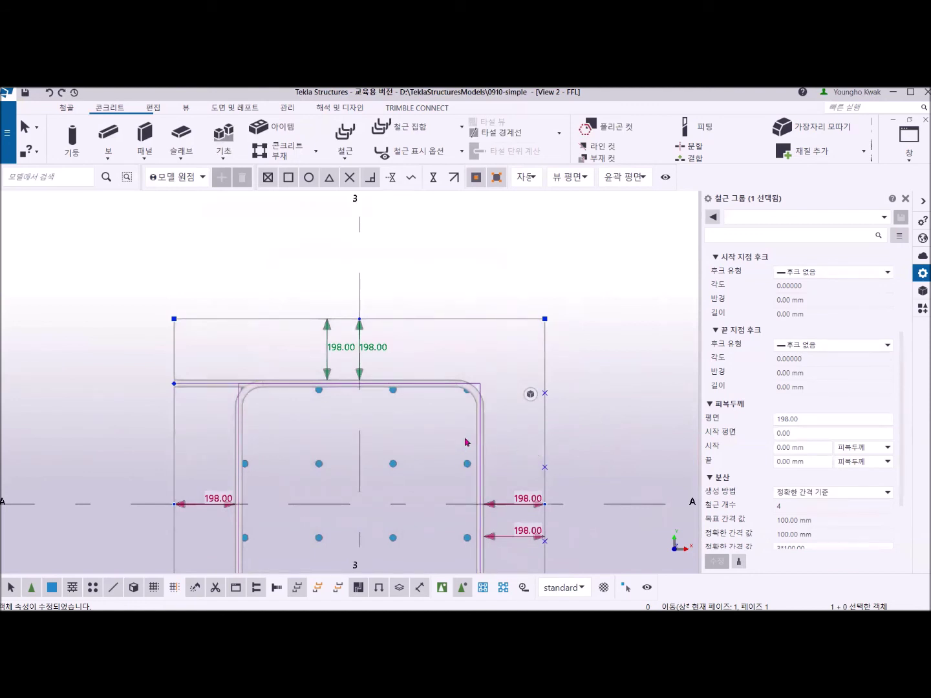
middle_click_drag(472, 493, 503, 473)
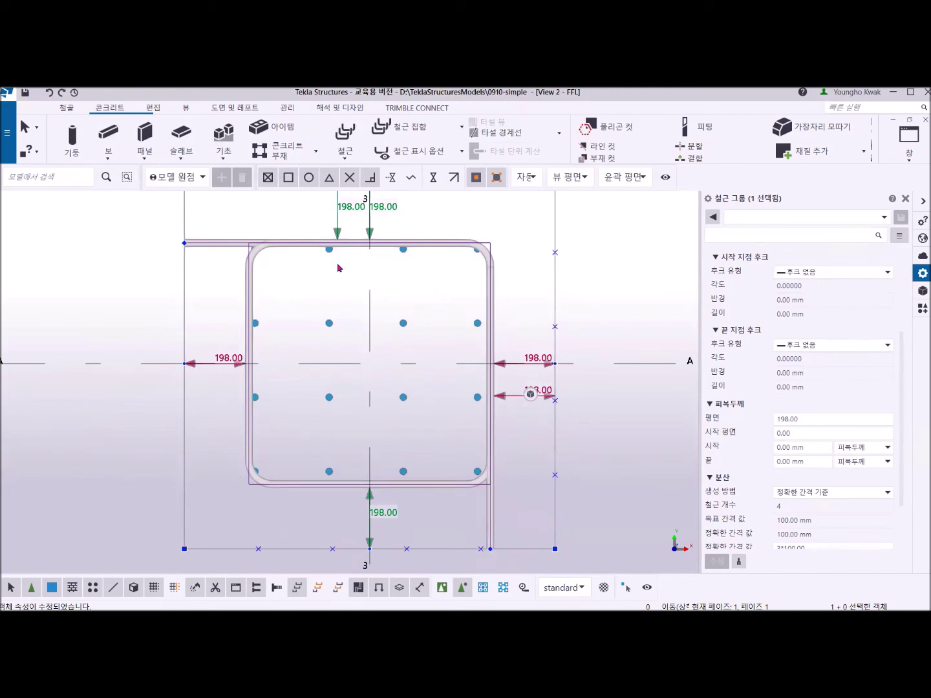
Set the stirrup group's bending radius (굽힘 반경) to 0 and modify the group.
scroll(830, 387, "up", 5)
left_click(803, 339)
type("0")
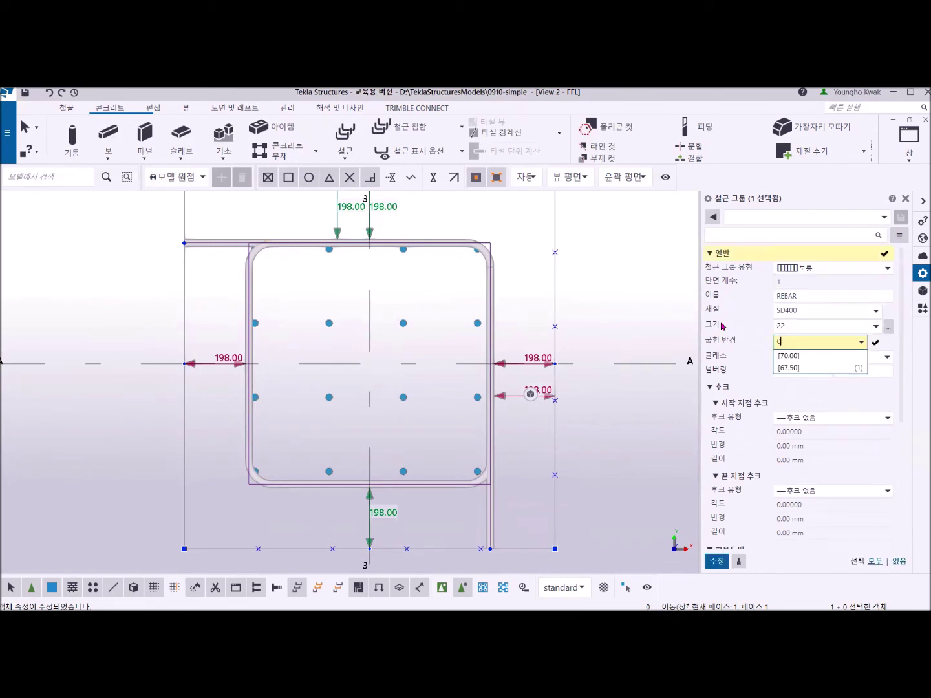
left_click(718, 562)
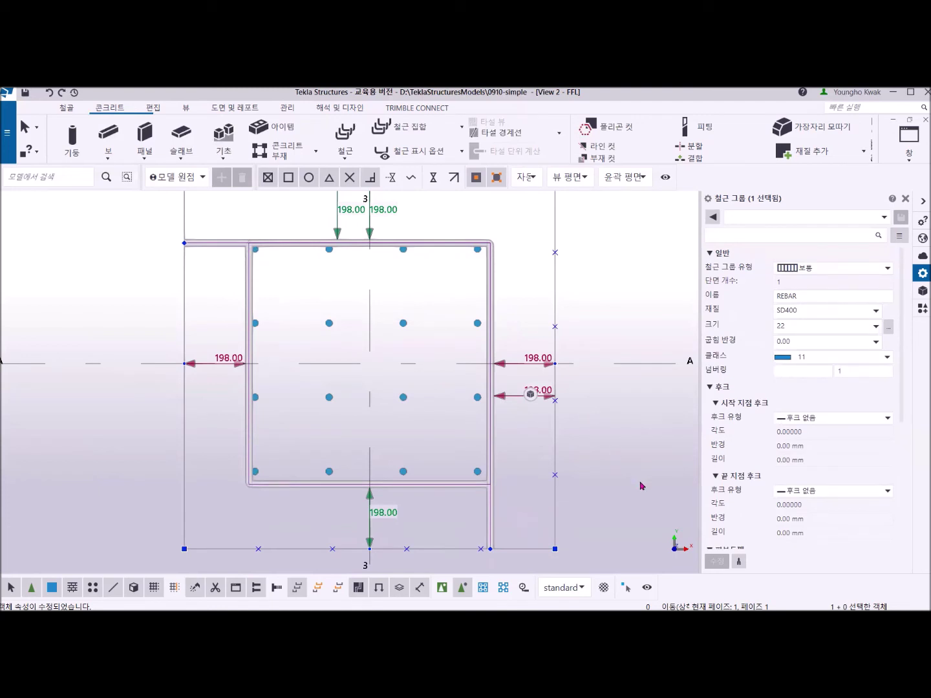
Deselect the stirrup group and turn off direct modification.
left_click(608, 492)
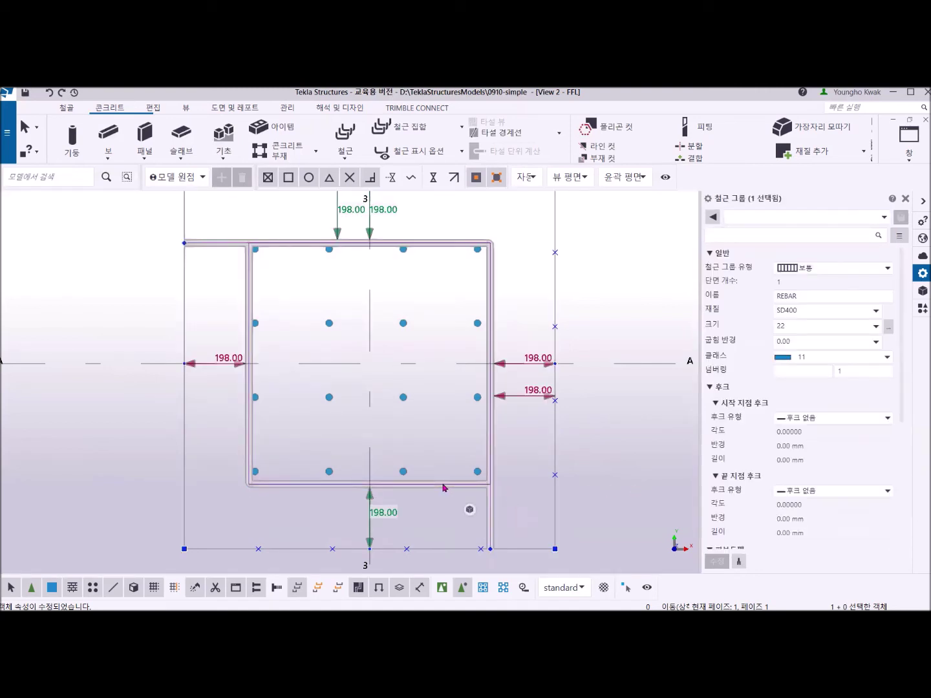
left_click(383, 516)
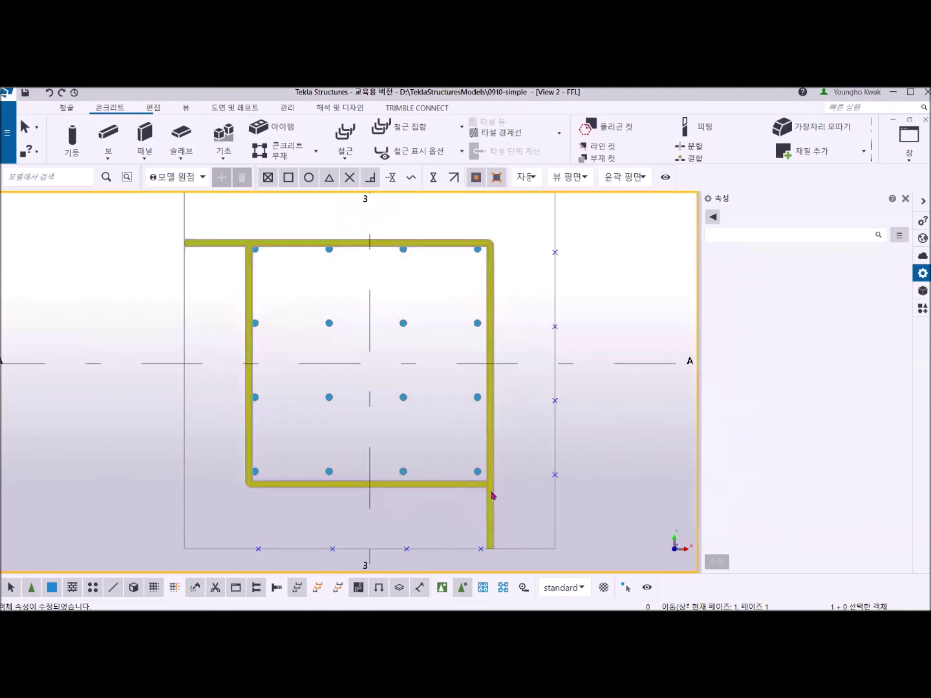
left_click(492, 495)
left_click(620, 589)
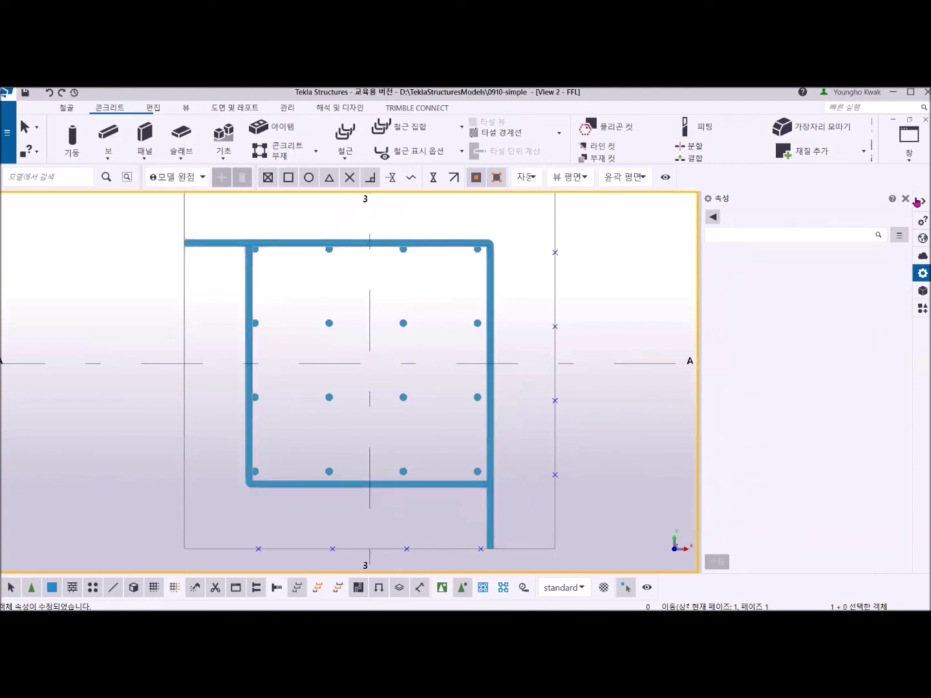
Return to View 1 - 3D_VIEW and delete the concrete block at grid line 3 together with all its rebar.
left_click(912, 160)
left_click(896, 247)
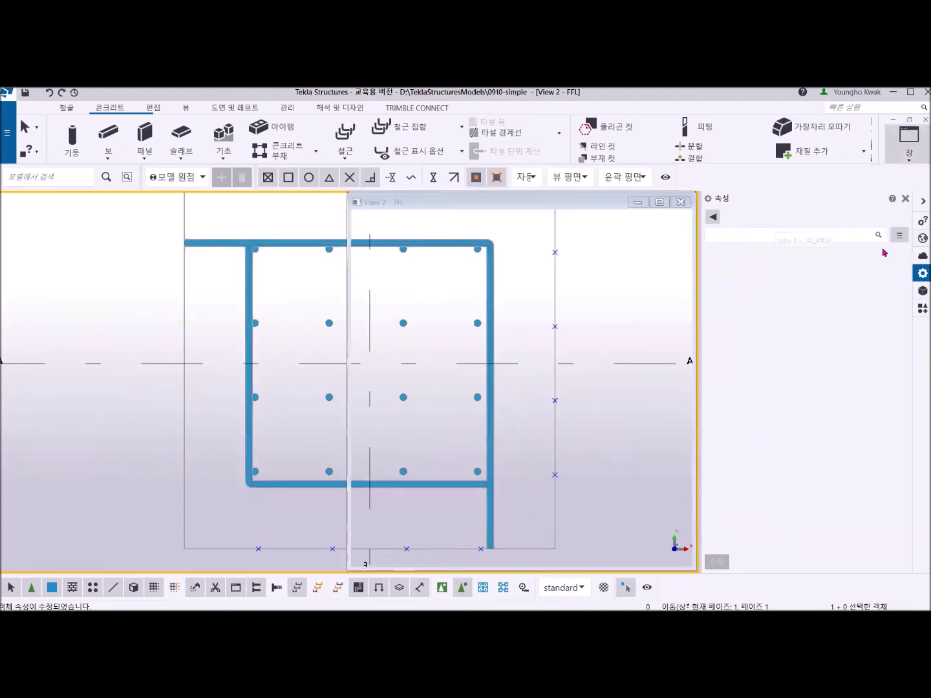
left_click_drag(144, 254, 568, 505)
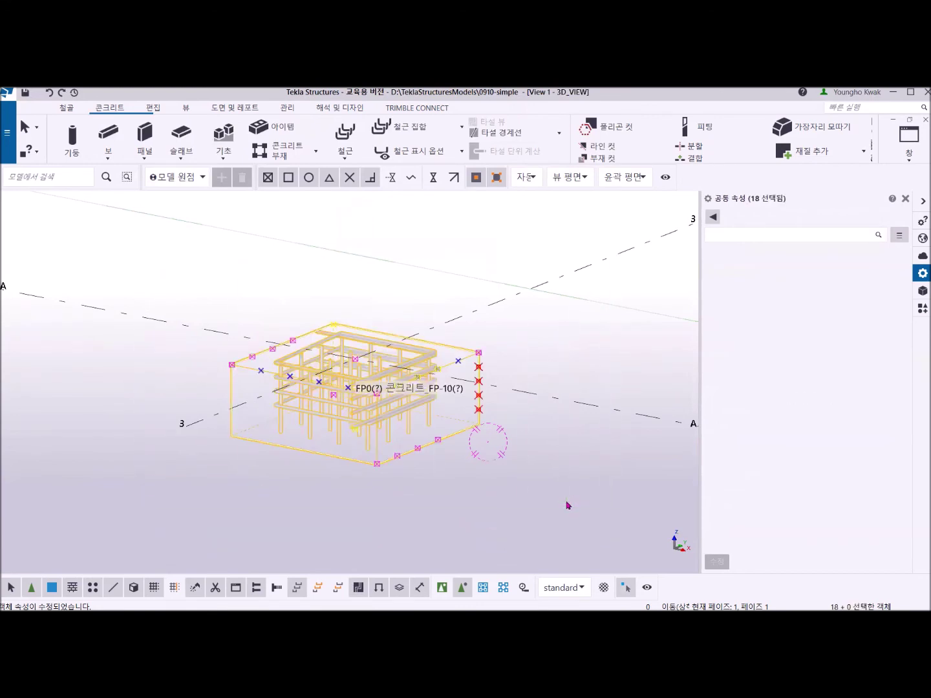
key("Delete")
Look over the remaining reinforced concrete blocks at grid lines 2 and 1 in the 3D view.
scroll(284, 390, "down", 4)
mouse_move(270, 391)
middle_mouse_down()
mouse_move(712, 548)
mouse_move(788, 551)
middle_mouse_up()
scroll(572, 509, "up", 5)
middle_click_drag(556, 467, 546, 381)
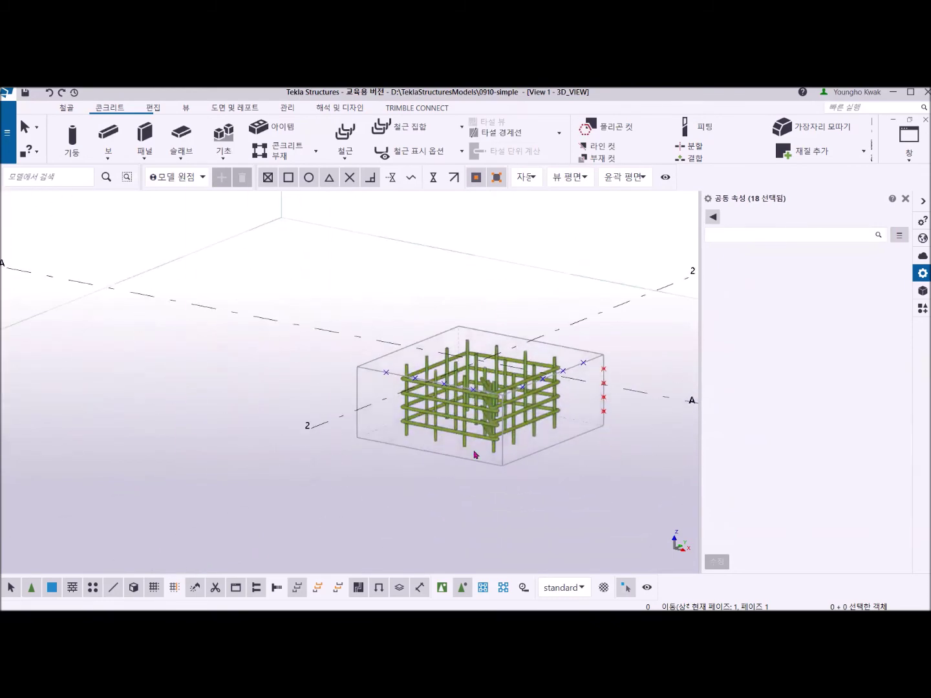
scroll(481, 448, "down", 4)
middle_click_drag(203, 400, 352, 432)
scroll(349, 429, "up", 3)
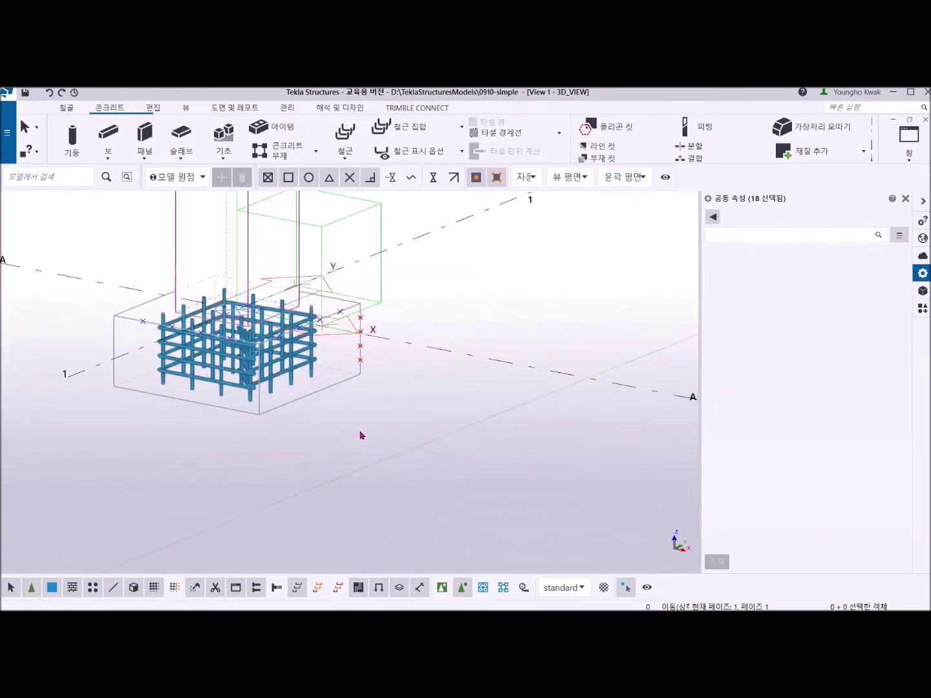
scroll(323, 415, "down", 5)
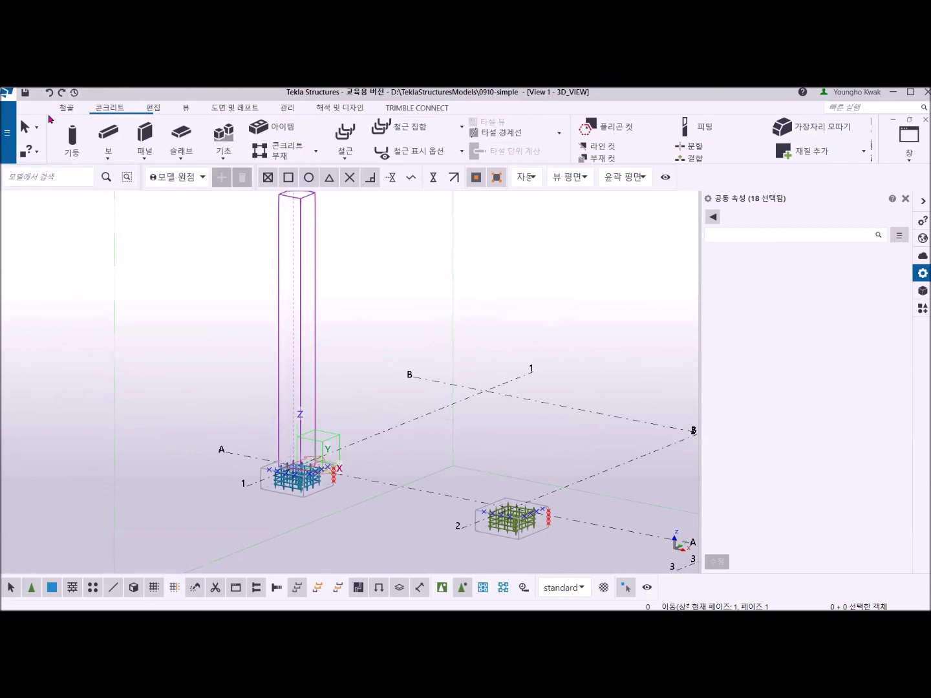
Open the applications and components catalog and expand the precast group (프리캐스트).
left_click(922, 312)
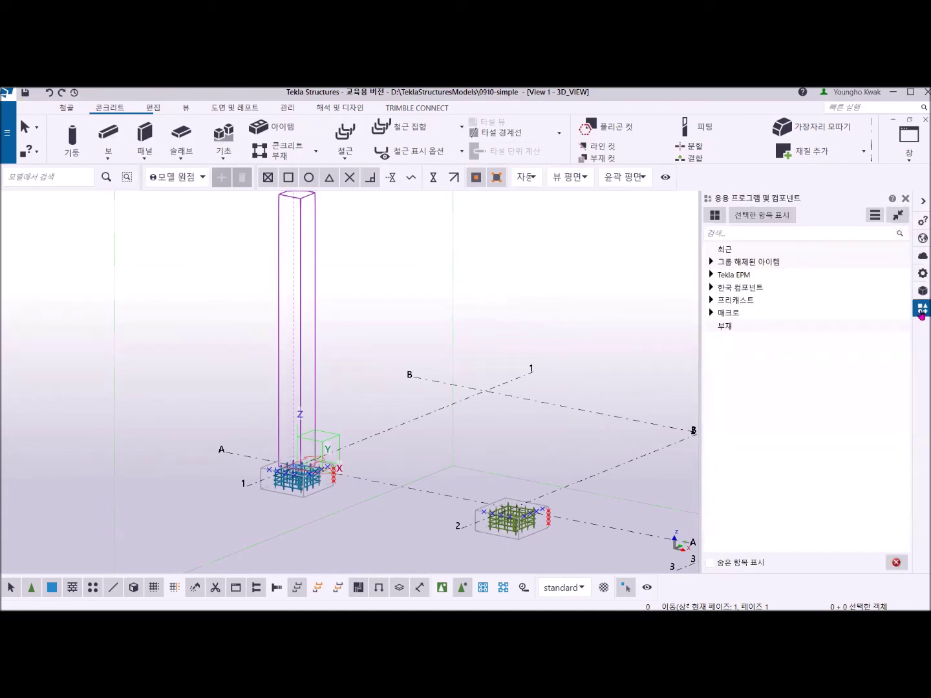
left_click(711, 300)
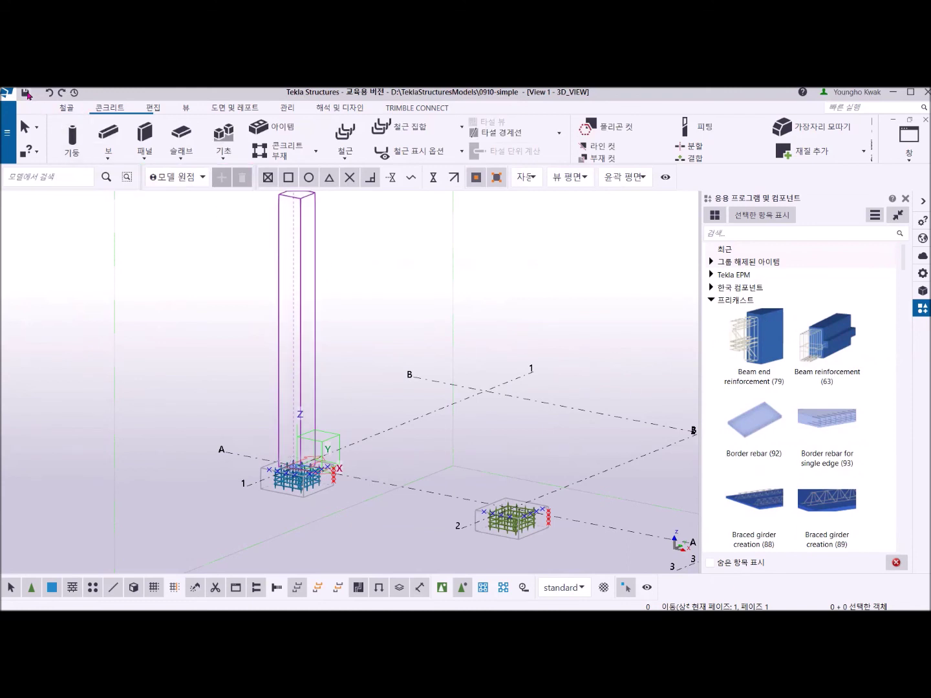
Save the model and restart Tekla Structures, saving again on exit.
left_click(27, 94)
left_click(921, 92)
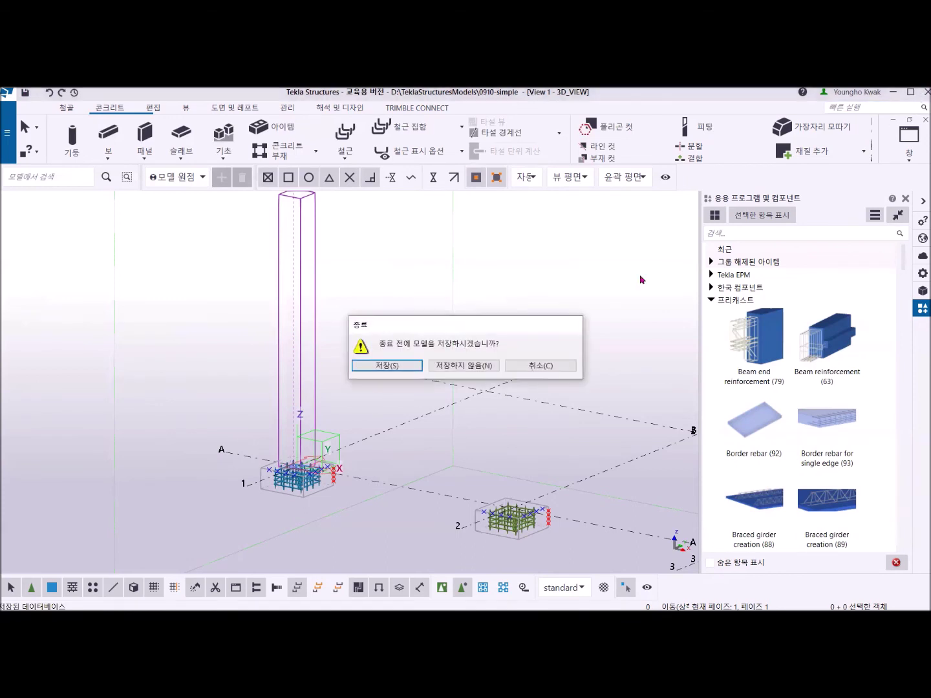
left_click(394, 368)
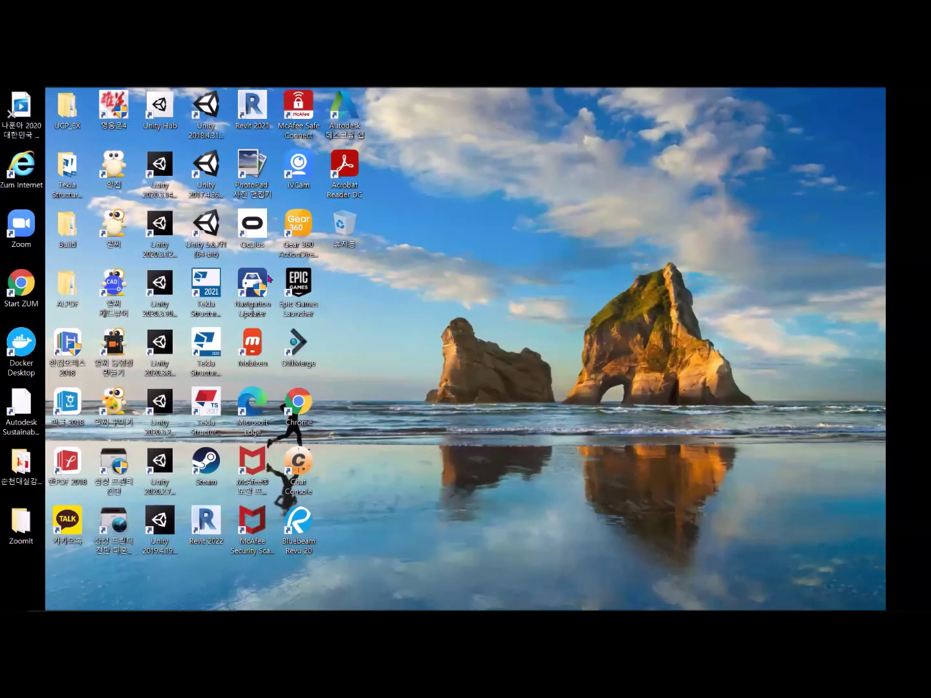
double_click(209, 344)
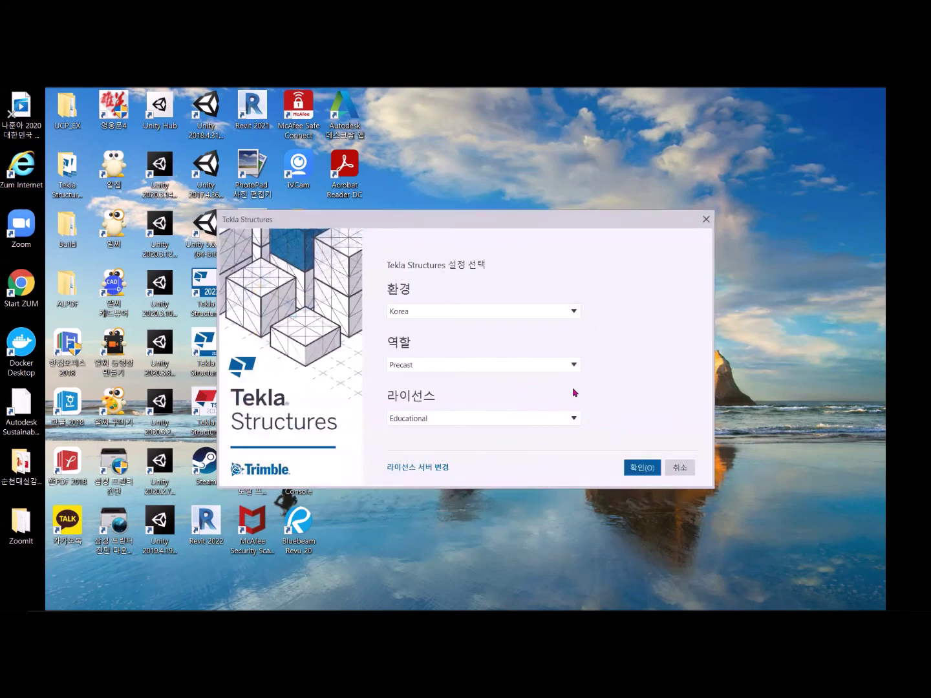
Set the role to Cast In Place, keeping the Korea environment and Educational license, and start with this configuration.
left_click(574, 365)
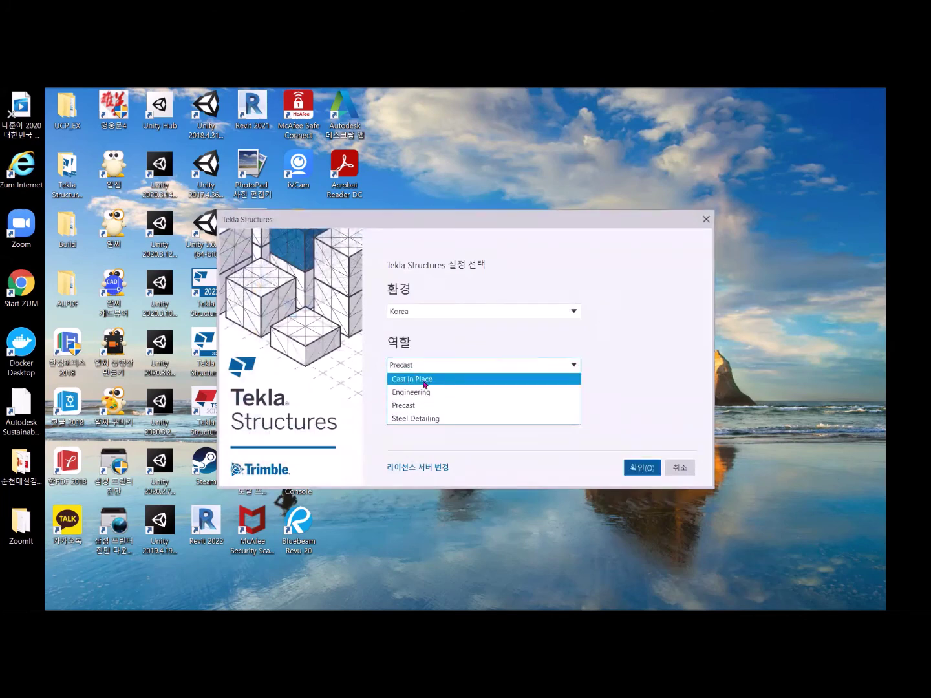
left_click(425, 381)
left_click(637, 468)
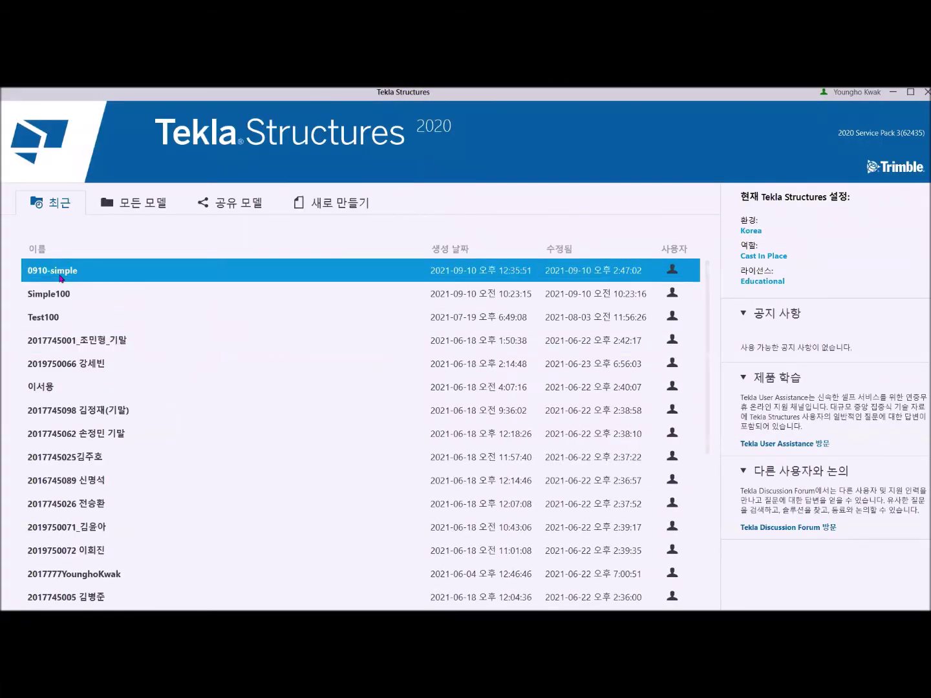
Open the recent model 0910-simple with its 3D_VIEW and maximize the view window.
double_click(61, 276)
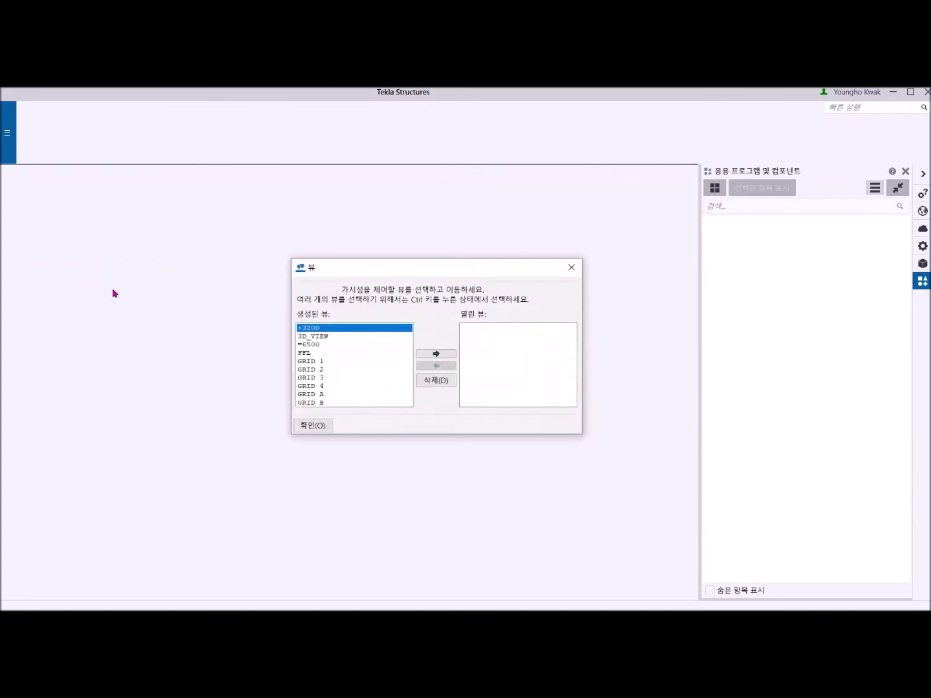
double_click(318, 336)
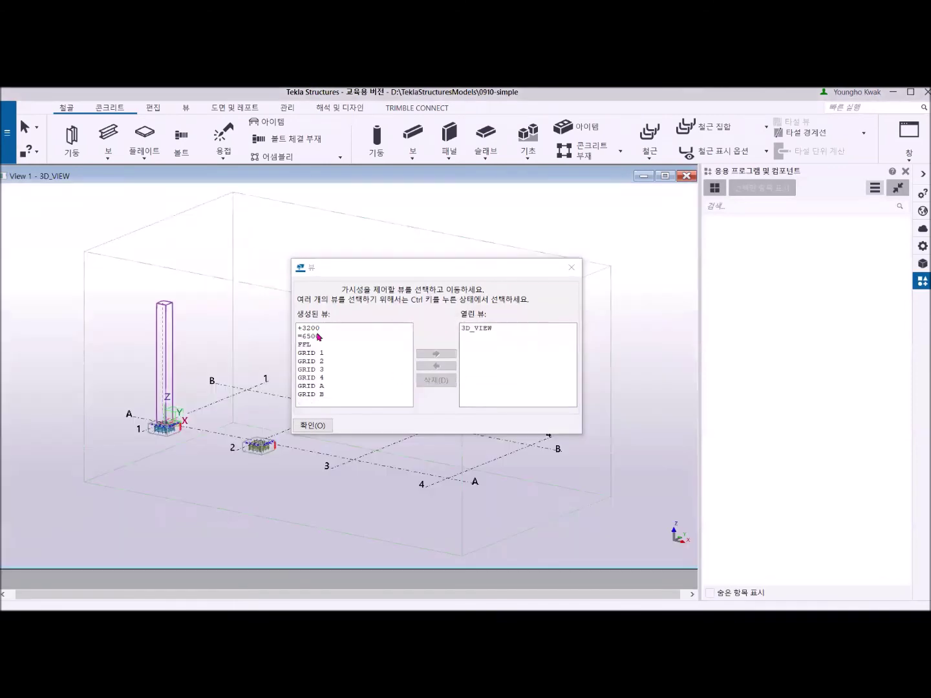
left_click(573, 271)
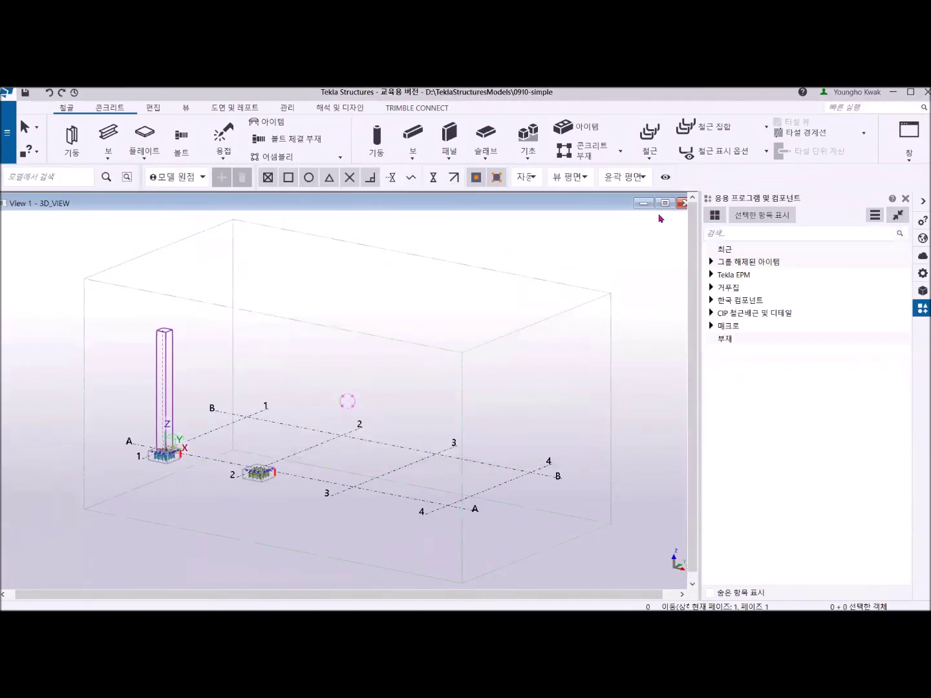
left_click(666, 206)
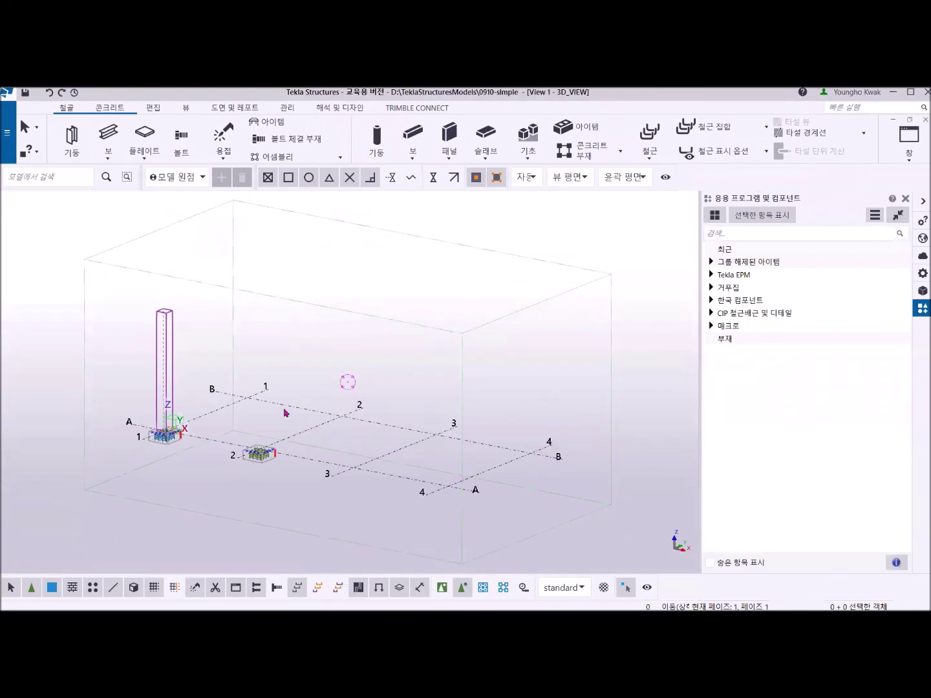
Expand the CIP rebar and detailing group (CIP 철근배근 및 디테일) and look through its components and the Korean components group (한국 컴포넌트).
scroll(284, 410, "up", 5)
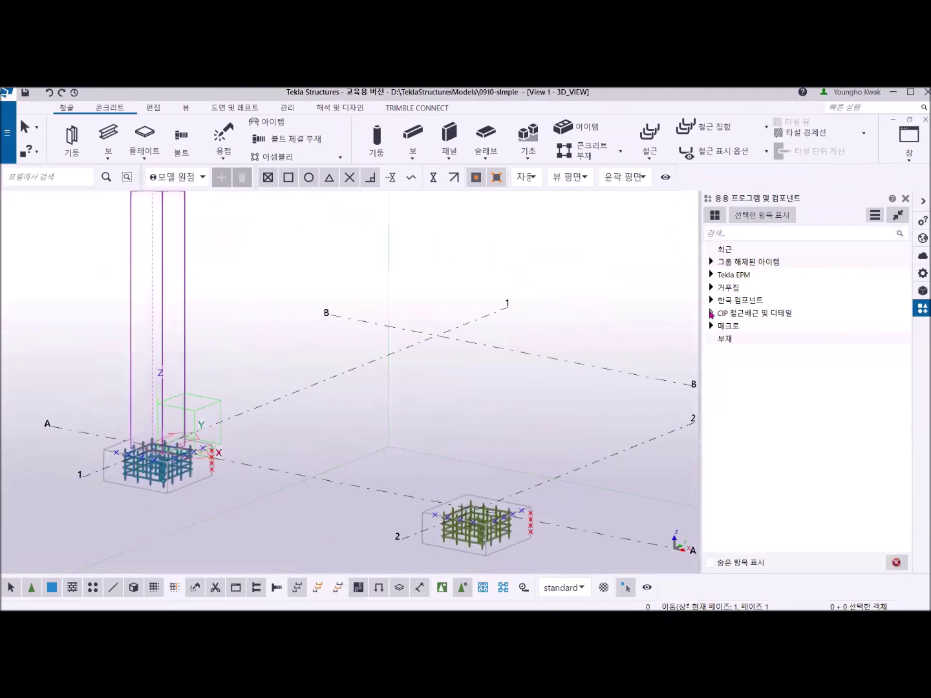
left_click(711, 312)
scroll(835, 464, "down", 4)
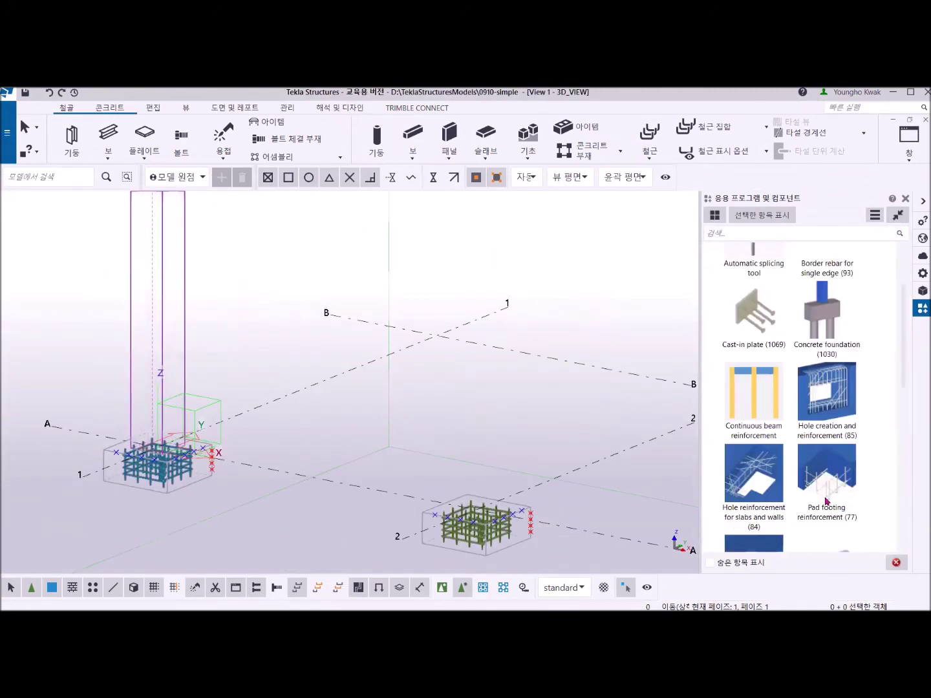
scroll(831, 481, "down", 2)
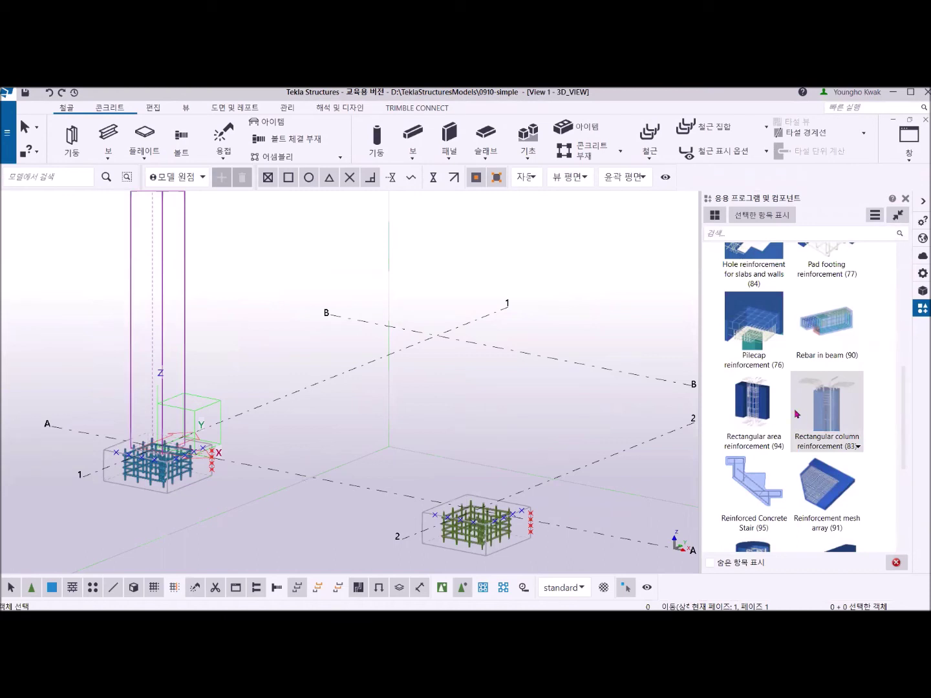
scroll(797, 414, "down", 8)
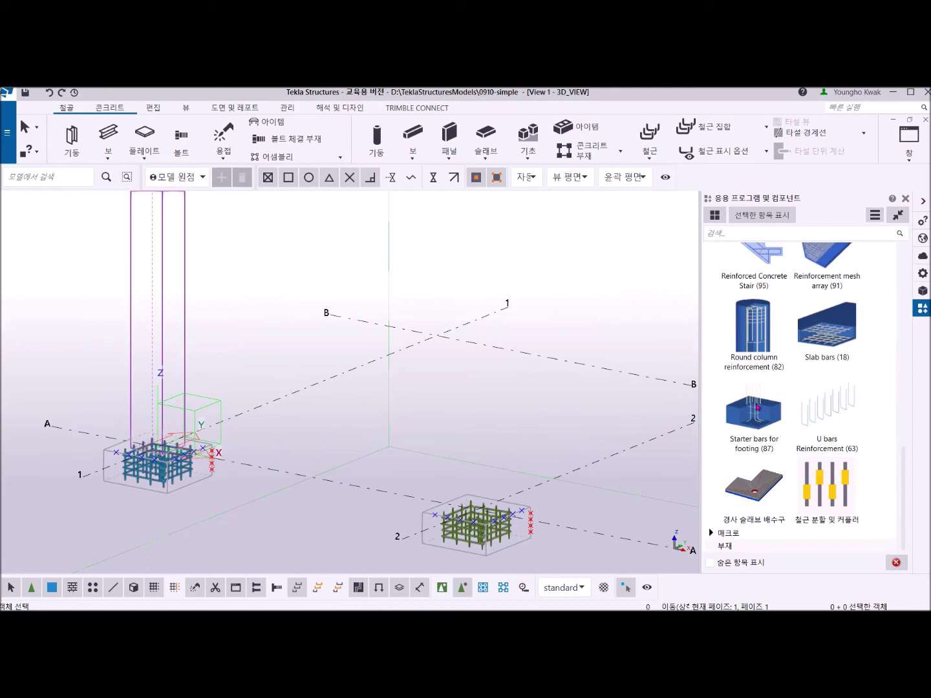
scroll(769, 430, "up", 6)
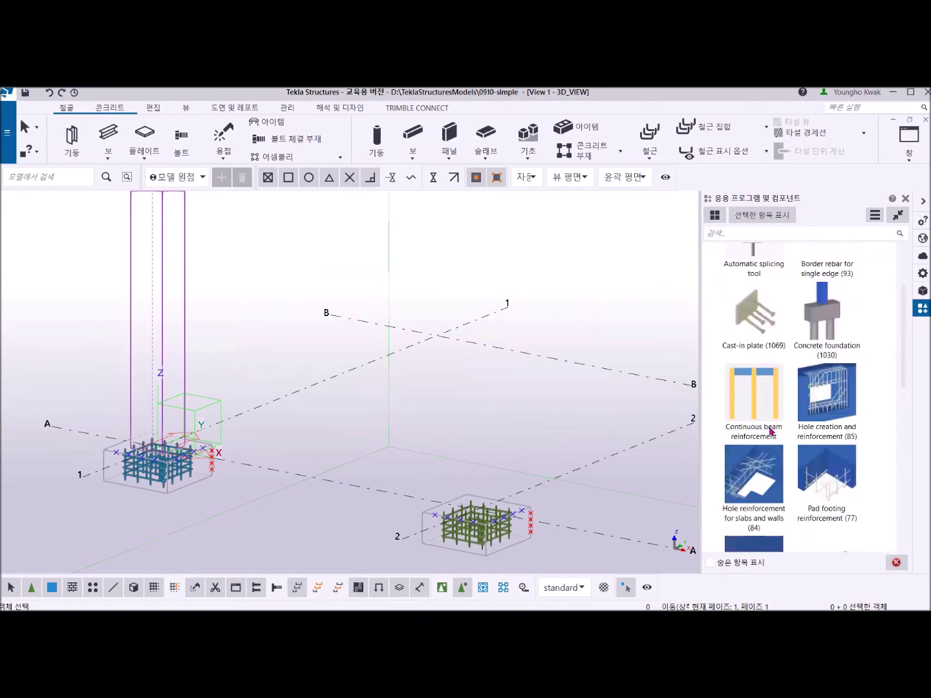
scroll(771, 432, "up", 3)
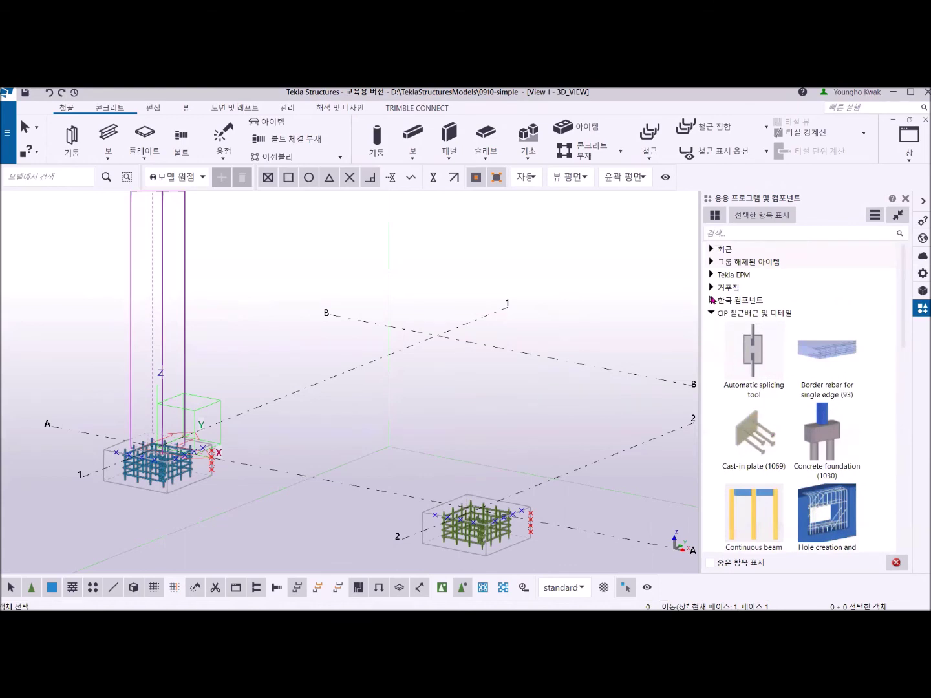
left_click(711, 302)
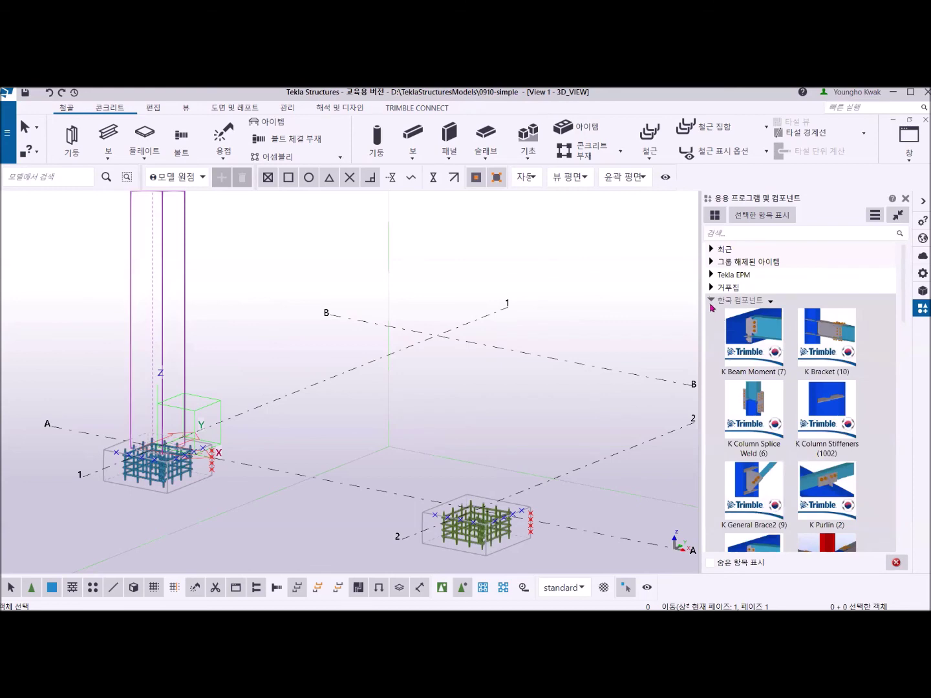
left_click(711, 300)
Apply the Rectangular column reinforcement (83) component to the concrete column at grid A-1.
scroll(801, 395, "down", 5)
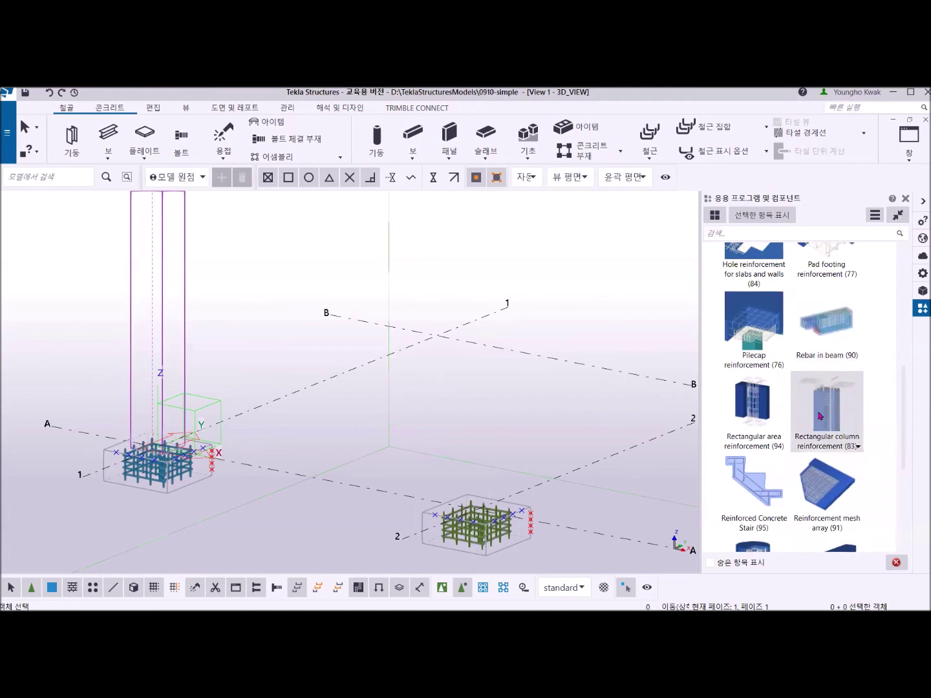
left_click(820, 417)
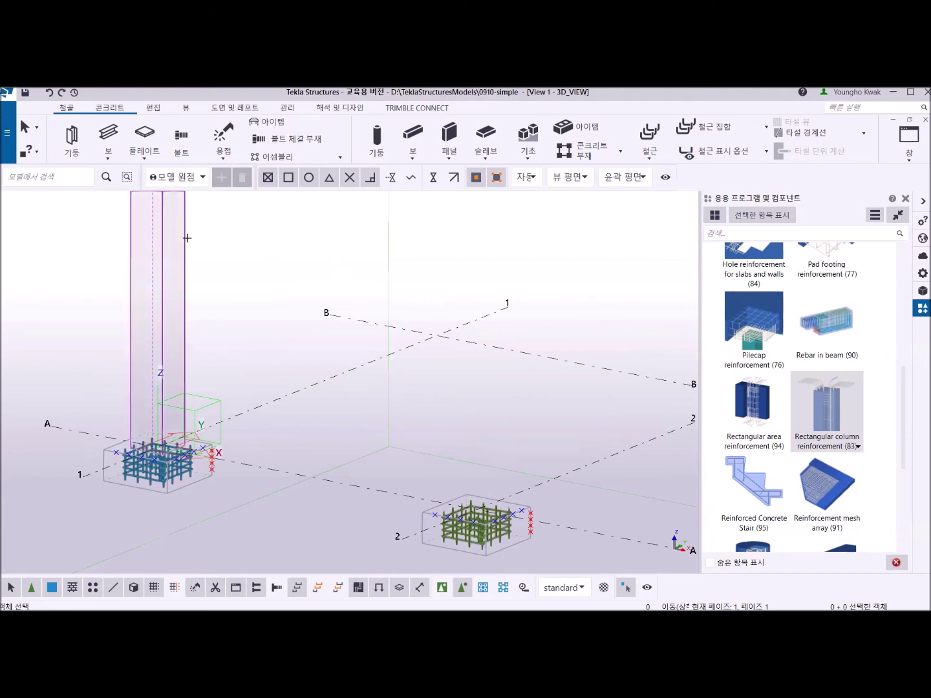
left_click(184, 236)
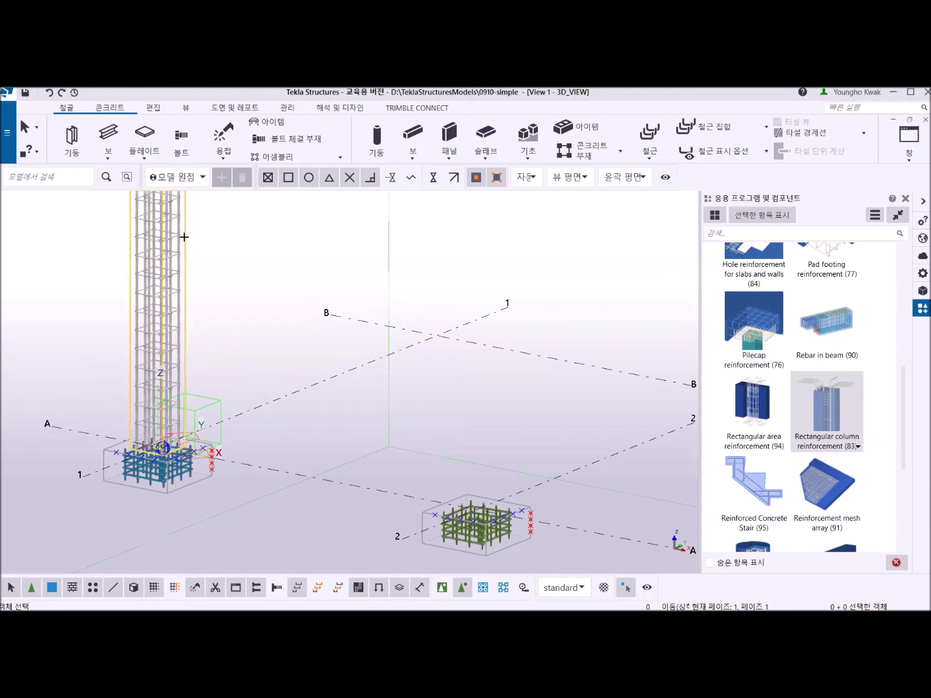
Examine the column's main bars, stirrups and intermediate links from its upper end down to the footing rebar.
scroll(184, 238, "up", 5)
scroll(225, 239, "up", 3)
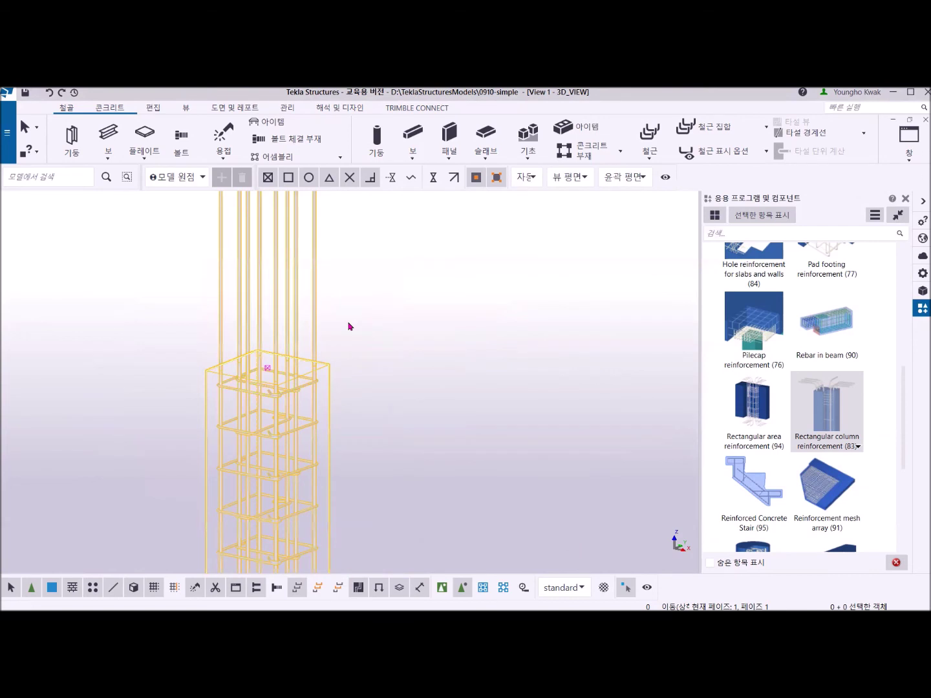
scroll(347, 326, "down", 5)
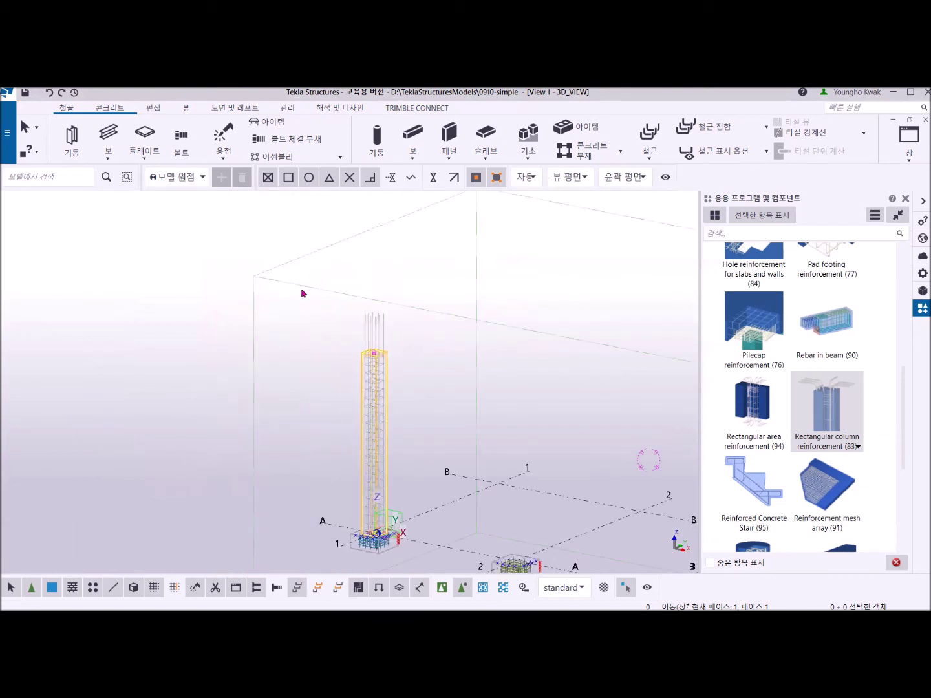
middle_click_drag(341, 334, 317, 387)
scroll(343, 384, "up", 3)
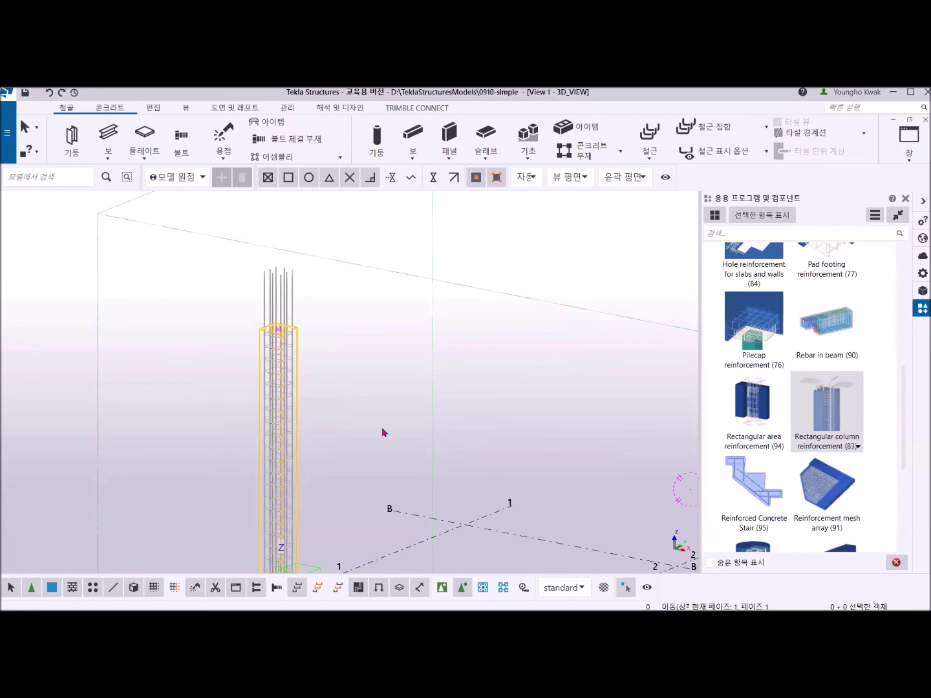
scroll(385, 433, "down", 4)
scroll(330, 403, "up", 8)
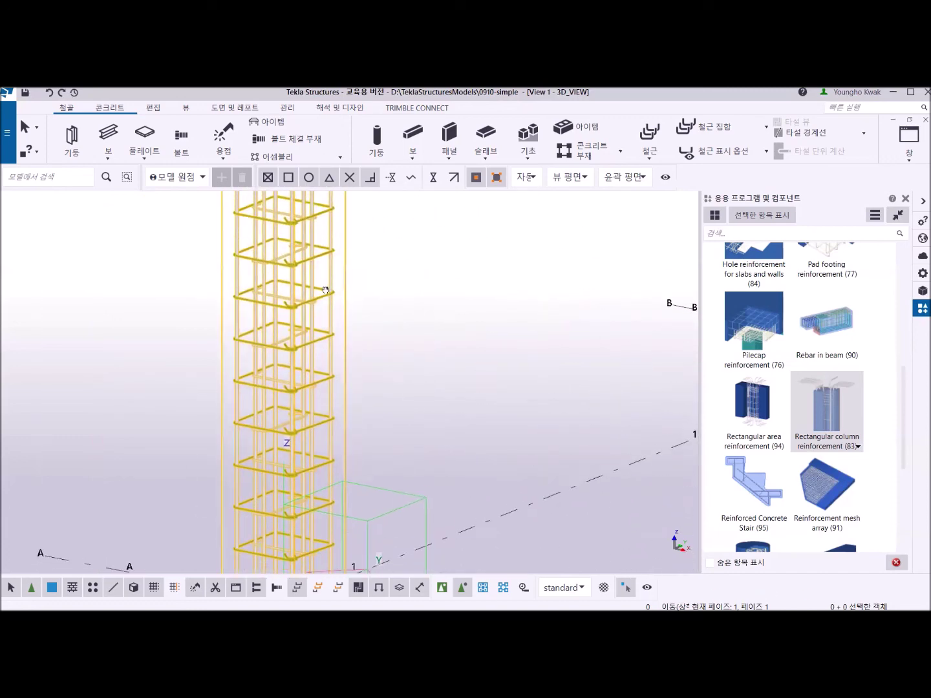
scroll(241, 287, "up", 2)
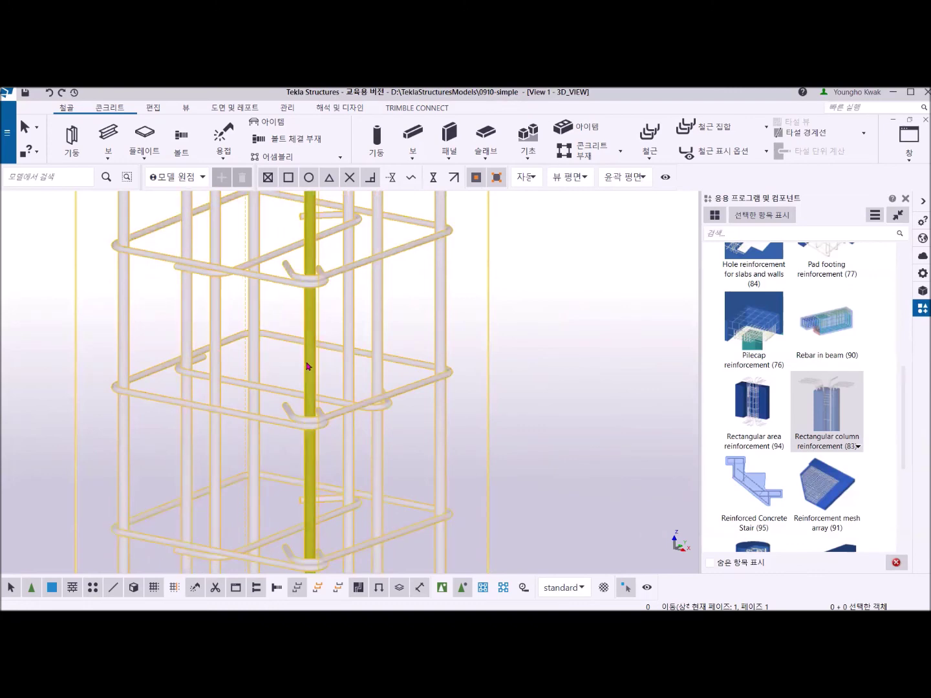
scroll(307, 366, "down", 5)
scroll(256, 349, "up", 8)
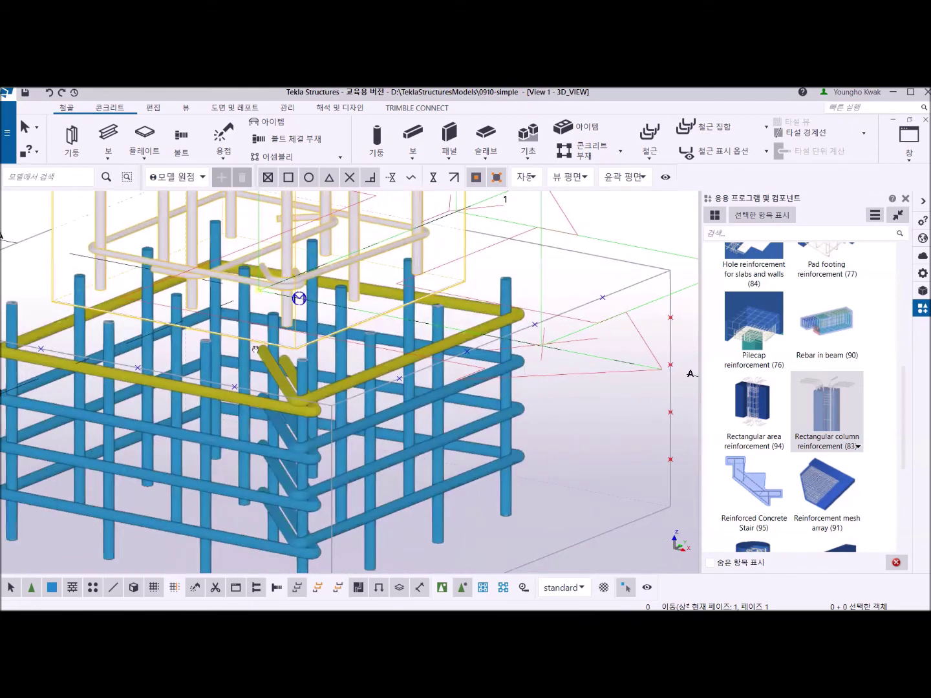
scroll(304, 293, "up", 5)
Open the intermediate link (중간 링크) settings of the column's Rectangular column reinforcement (83) component.
left_click(309, 287)
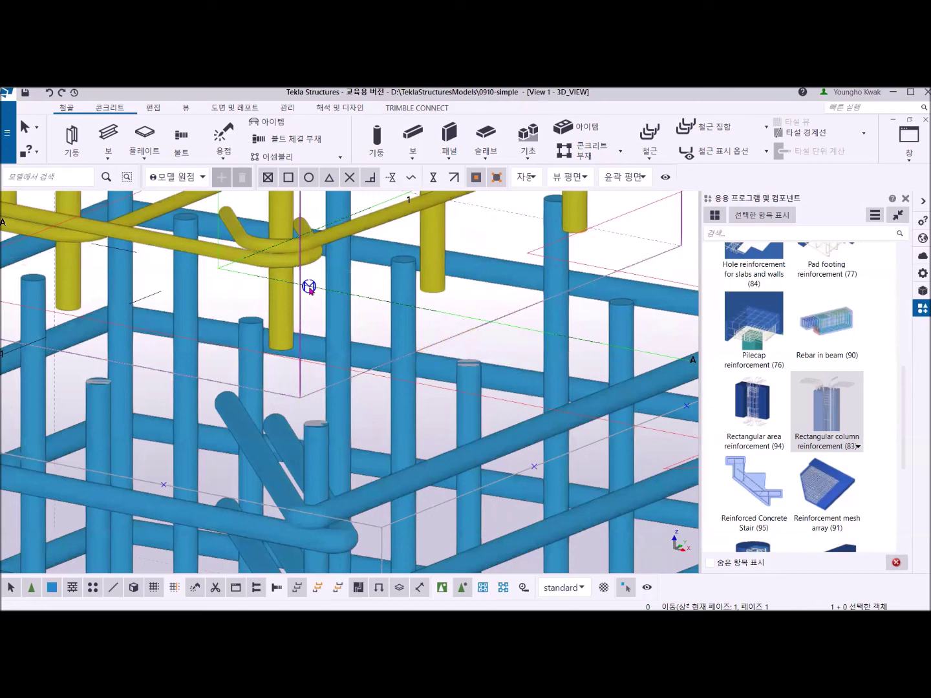
double_click(309, 287)
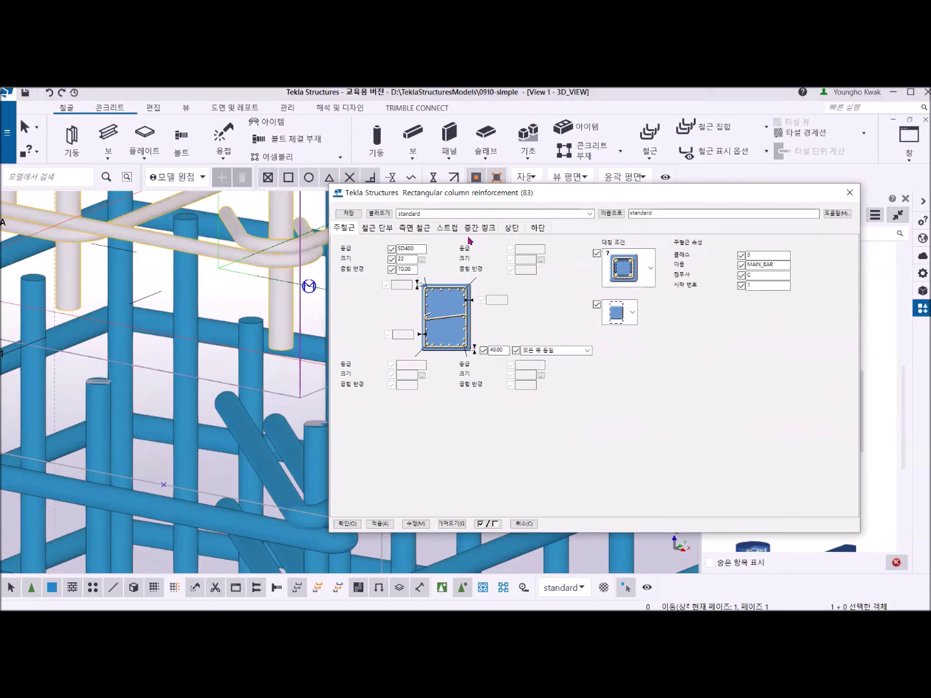
left_click(481, 230)
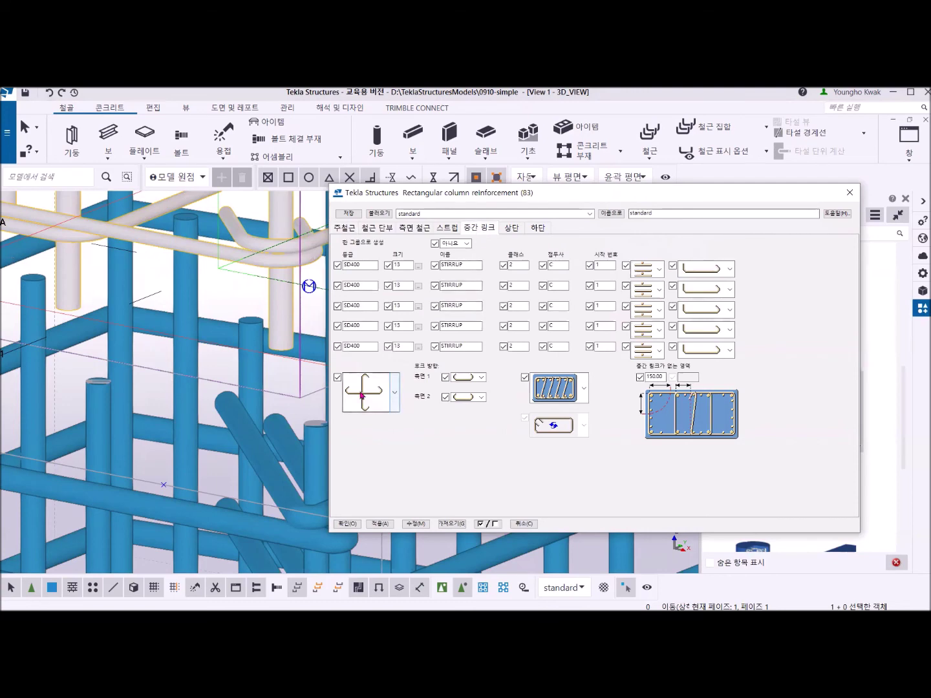
Restrict the intermediate links to the horizontal-only arrangement, modify the column reinforcement and inspect the links near the column base.
left_click(394, 392)
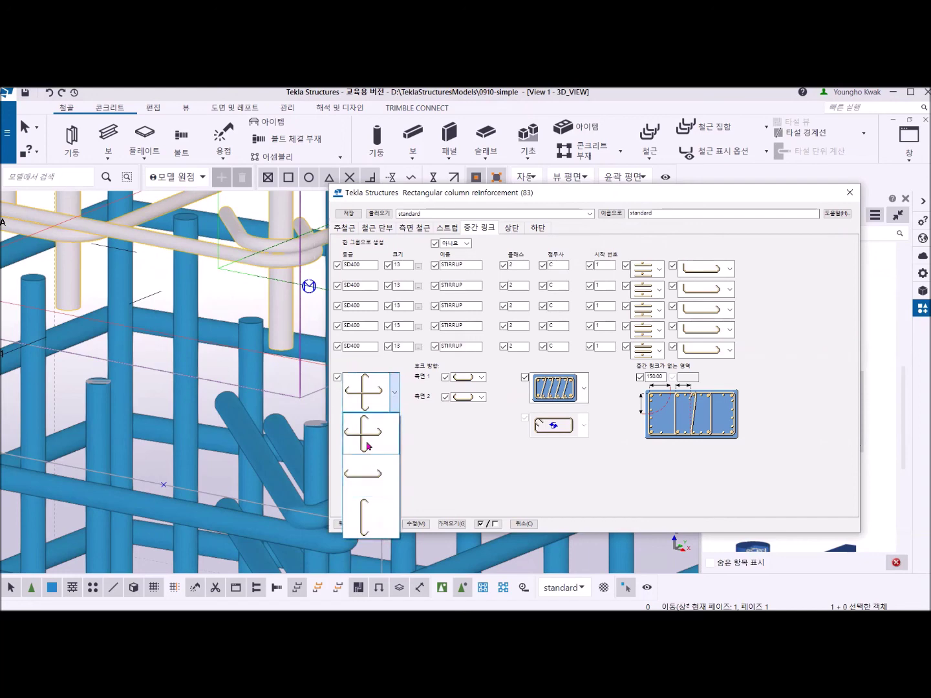
left_click(368, 478)
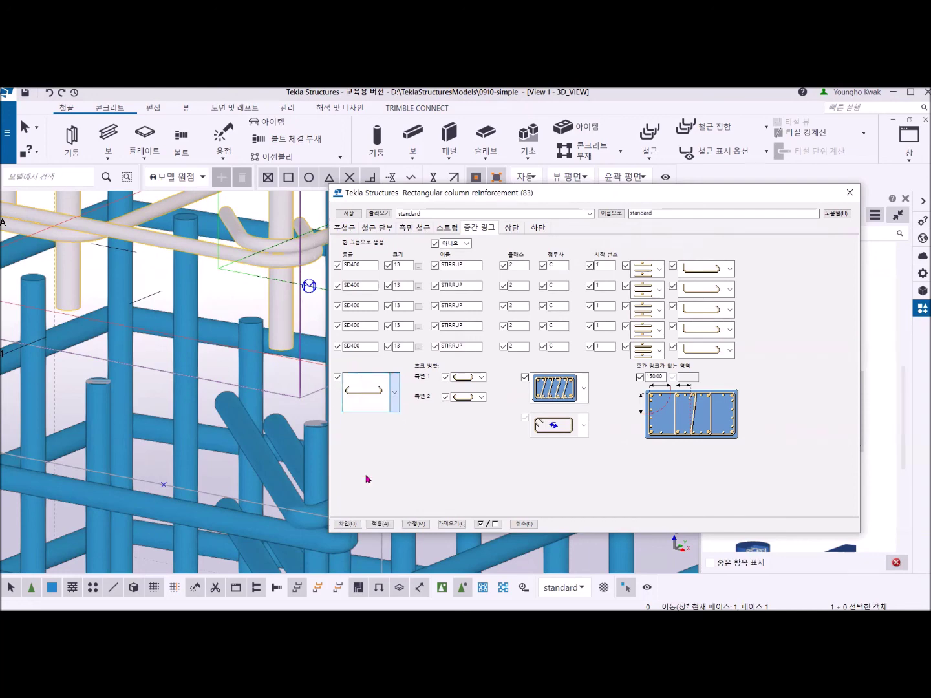
left_click(421, 528)
scroll(146, 405, "down", 5)
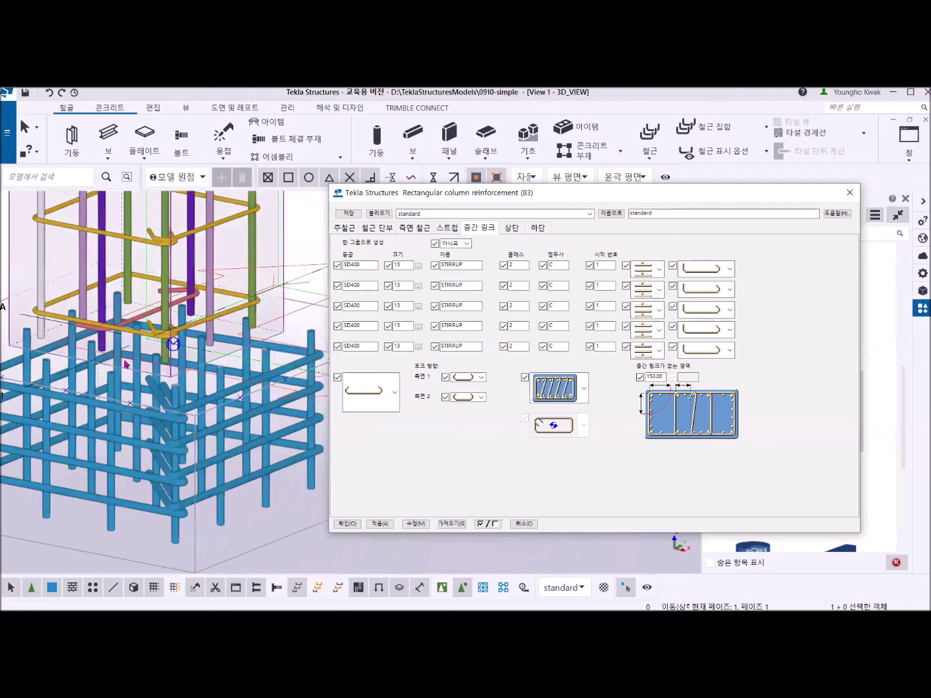
scroll(146, 405, "up", 2)
middle_click_drag(146, 405, 154, 497)
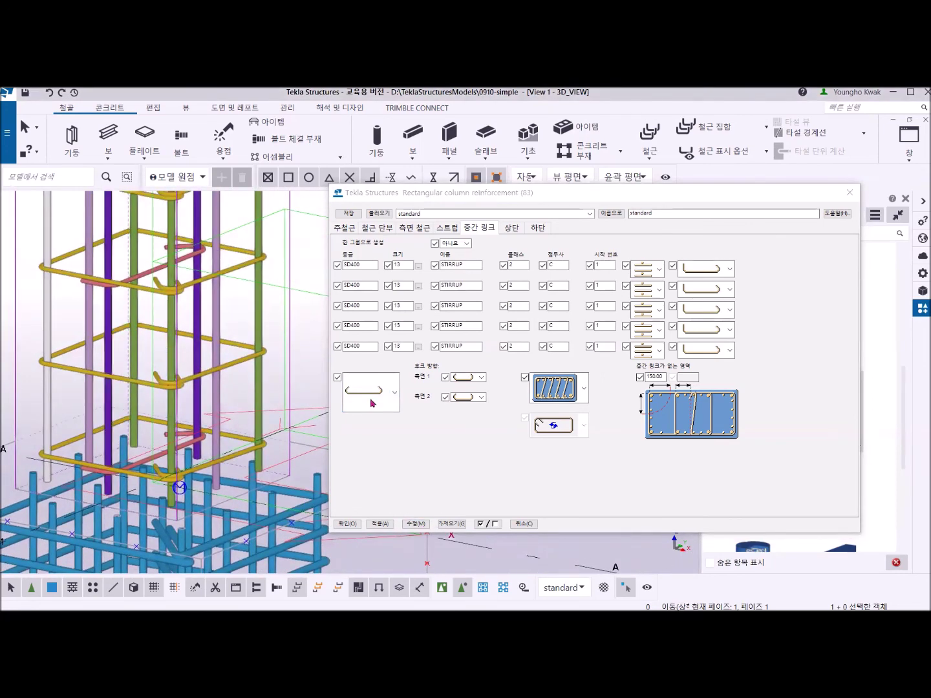
Change the intermediate links to the vertical-only arrangement and modify the column reinforcement.
left_click(394, 392)
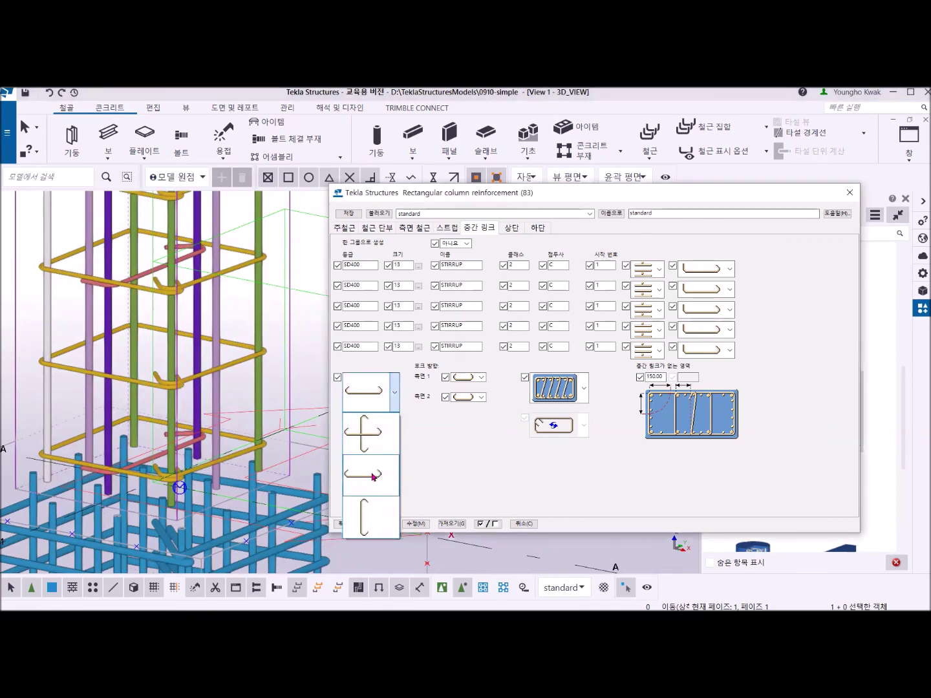
left_click(363, 517)
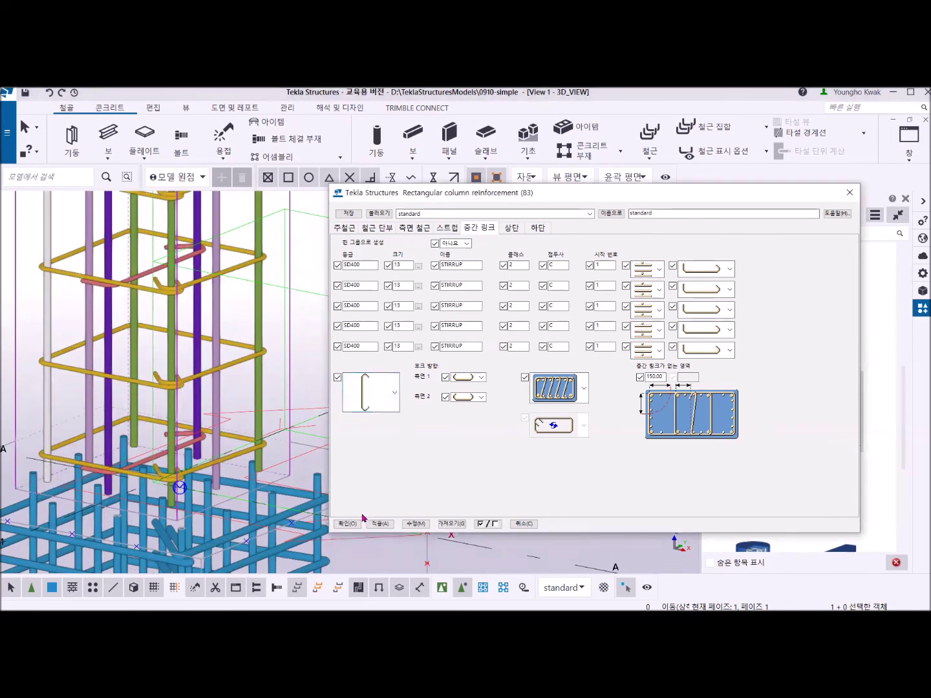
left_click(415, 523)
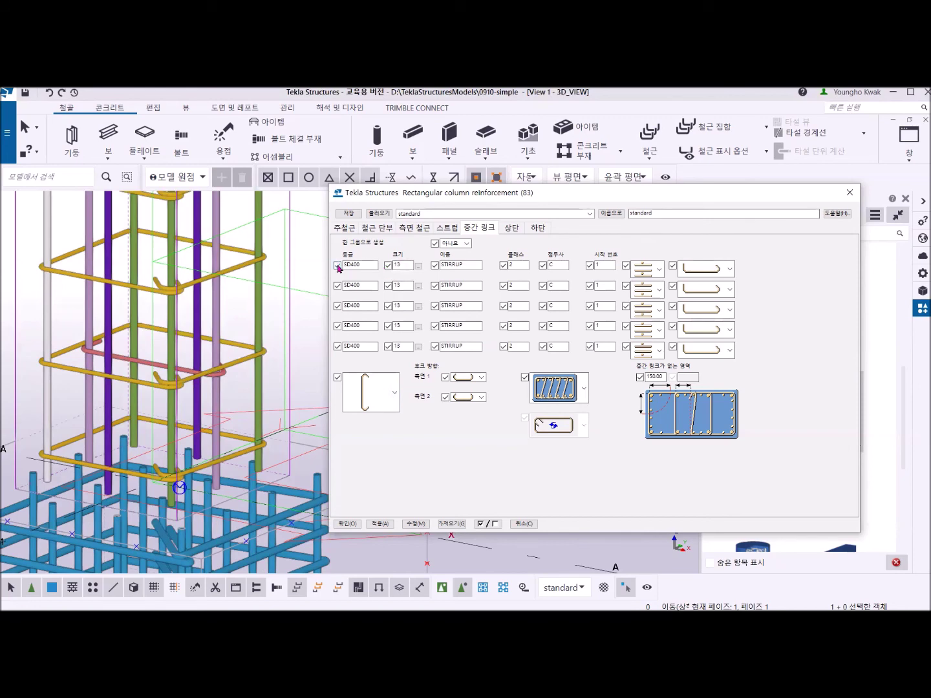
Try to remove the intermediate links by unchecking all five size (크기) fields and modifying the column reinforcement.
left_click(388, 265)
left_click(388, 287)
left_click(388, 305)
left_click(388, 326)
left_click(388, 346)
left_click(421, 524)
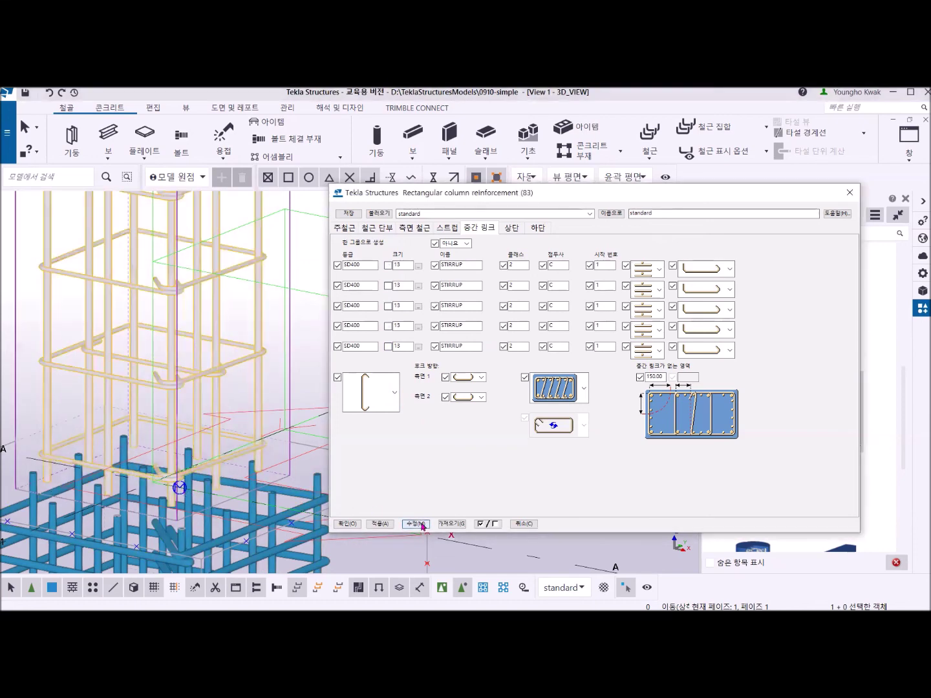
Set the size (크기) of all five intermediate link rows to 0 with the fields enabled and modify the column reinforcement.
double_click(404, 265)
type("0")
double_click(401, 286)
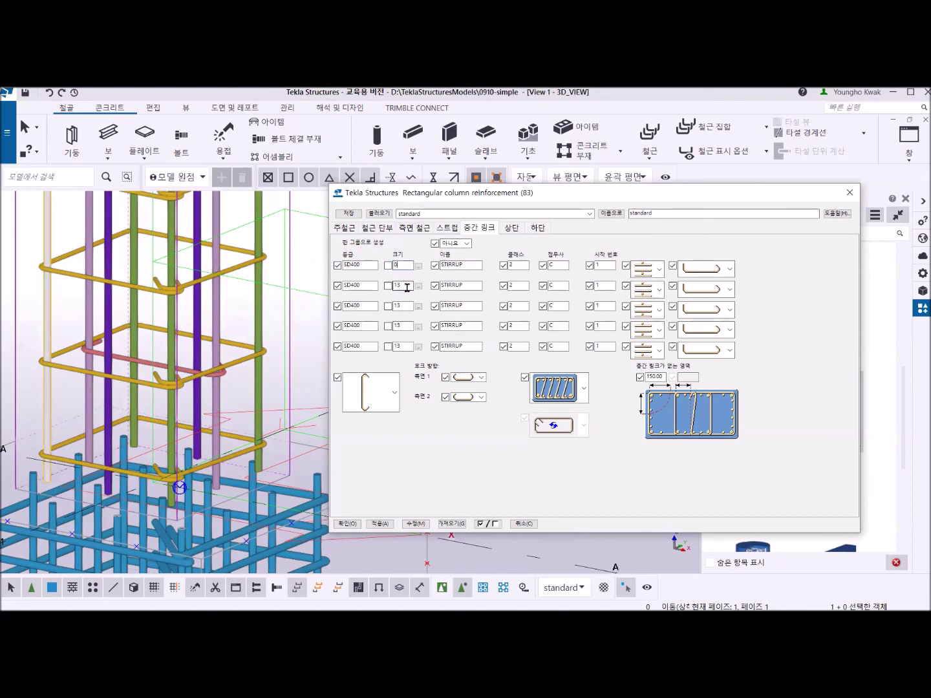
type("0")
double_click(399, 305)
type("0")
double_click(400, 326)
type("0")
double_click(404, 346)
type("0")
left_click(416, 525)
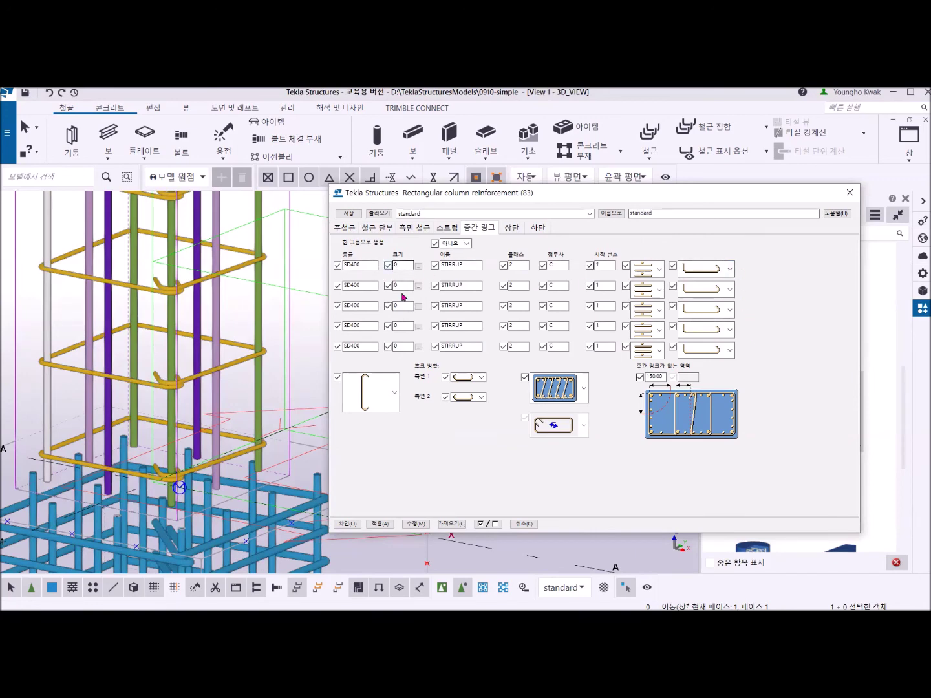
Examine the column reinforcement without intermediate links, from the stirrups near the base to the bars extending above the column top.
left_click(730, 277)
left_click(777, 319)
scroll(182, 378, "down", 3)
scroll(153, 293, "up", 4)
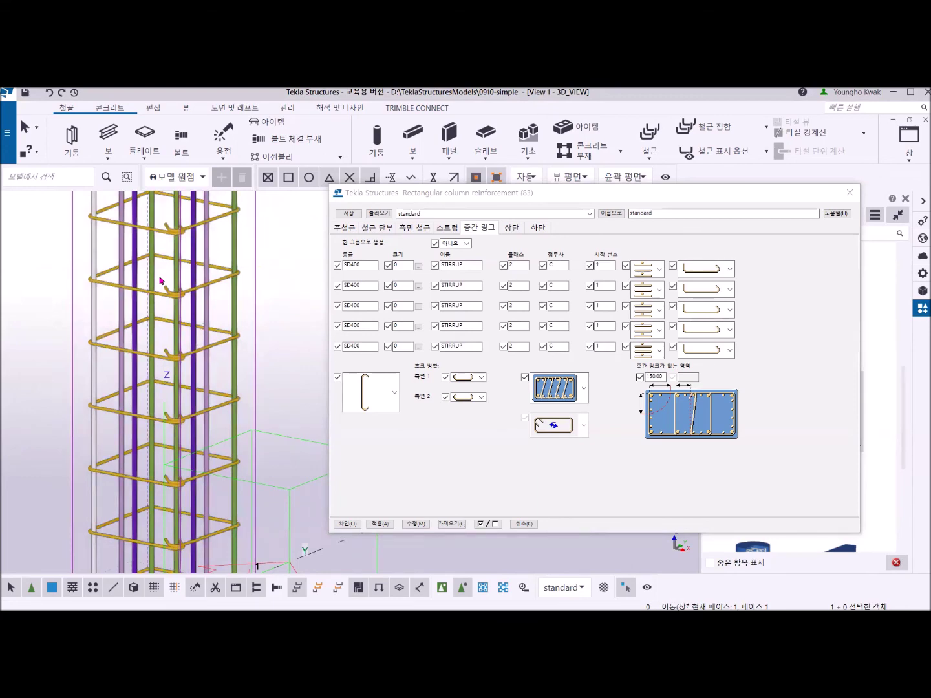
scroll(163, 272, "down", 5)
scroll(165, 264, "down", 3)
scroll(194, 246, "up", 4)
left_click(210, 256)
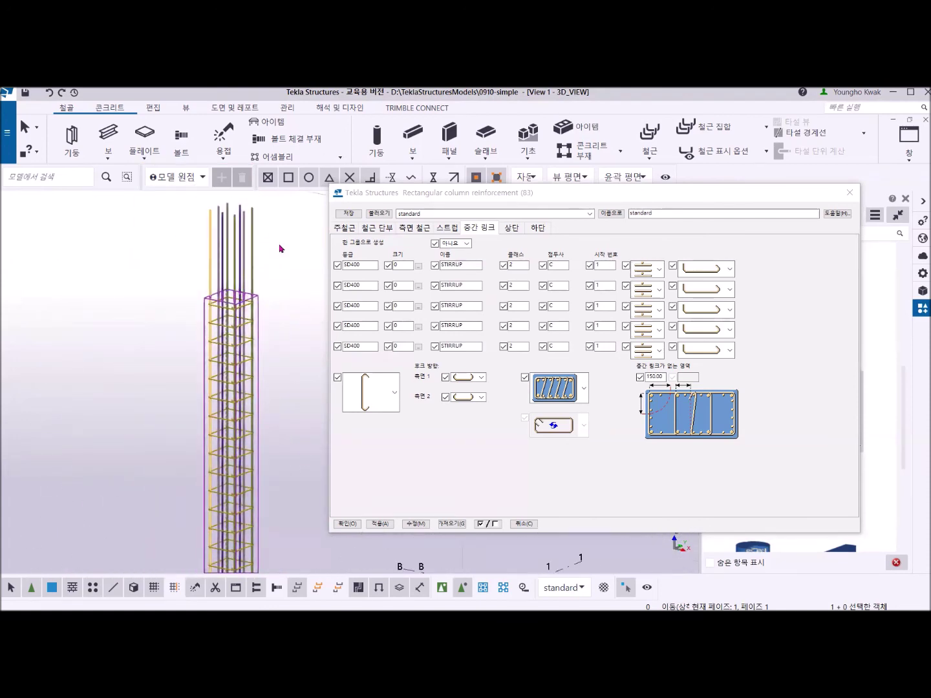
Set the top vertical extension of the corner, side 1 and side 2 bars to 0 and modify the column reinforcement.
left_click(384, 229)
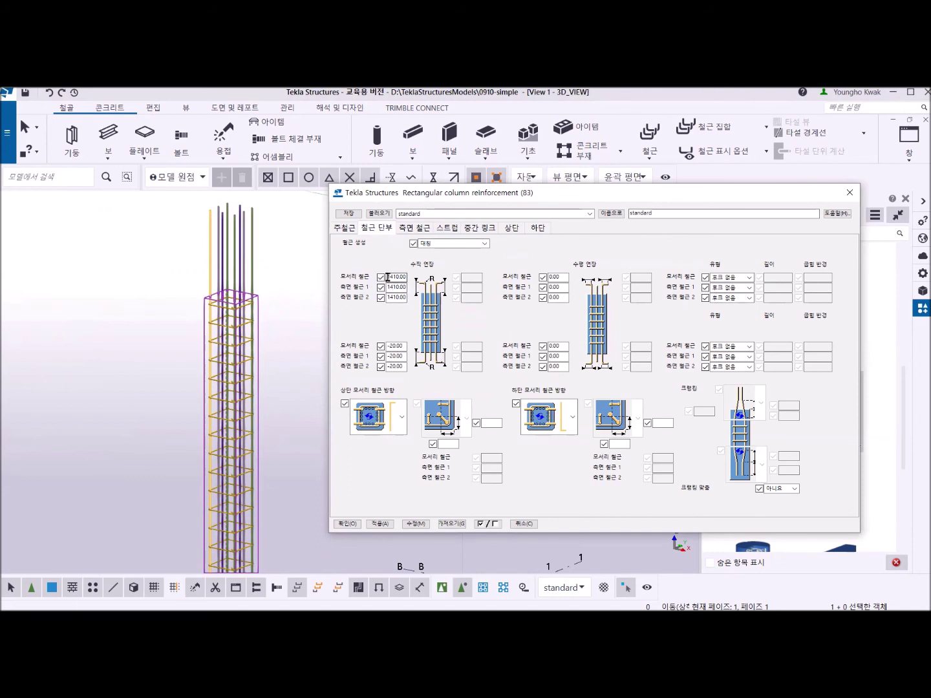
left_click_drag(387, 277, 415, 280)
type("0")
double_click(396, 287)
type("0")
double_click(396, 298)
type("0")
left_click(416, 523)
scroll(256, 282, "up", 5)
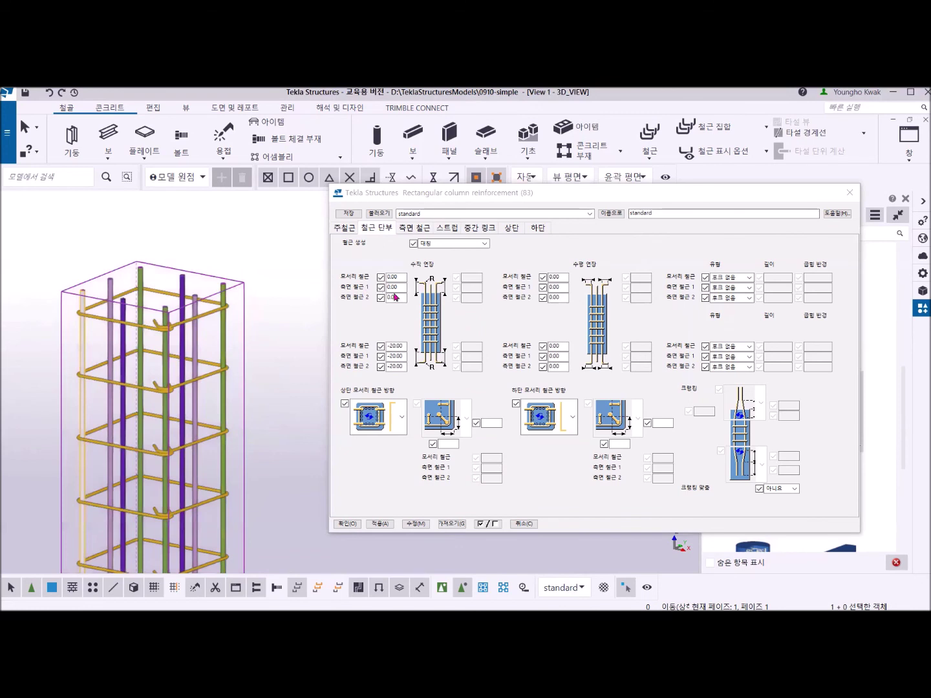
Set the top vertical extension of the corner, side 1 and side 2 bars to -50 and modify the column reinforcement.
left_click_drag(404, 276, 350, 266)
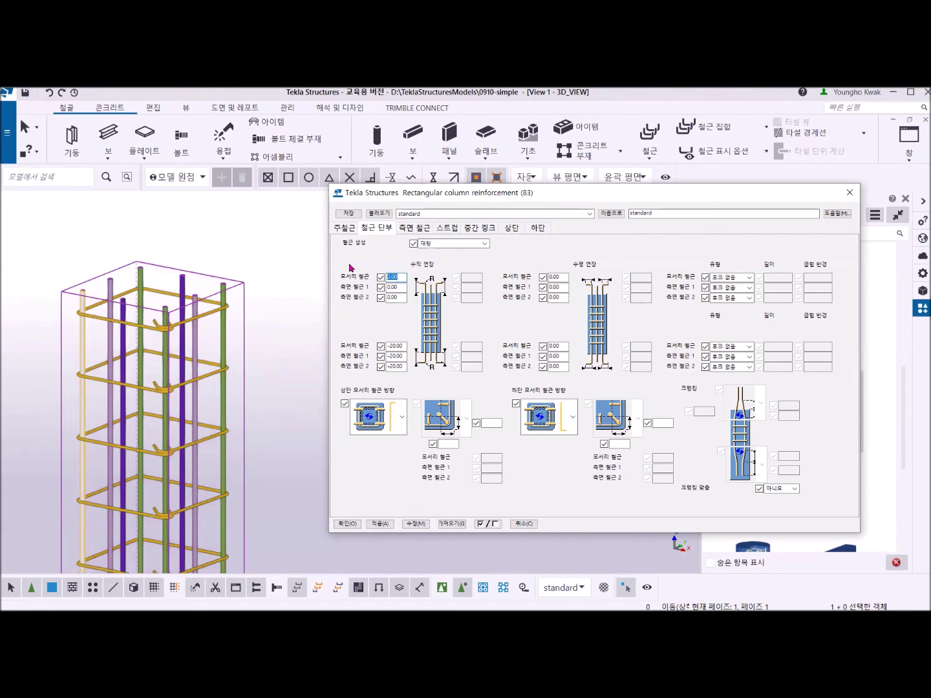
type("-")
left_click_drag(404, 287, 378, 288)
type("-50")
left_click_drag(404, 298, 369, 294)
type("-50")
left_click(415, 524)
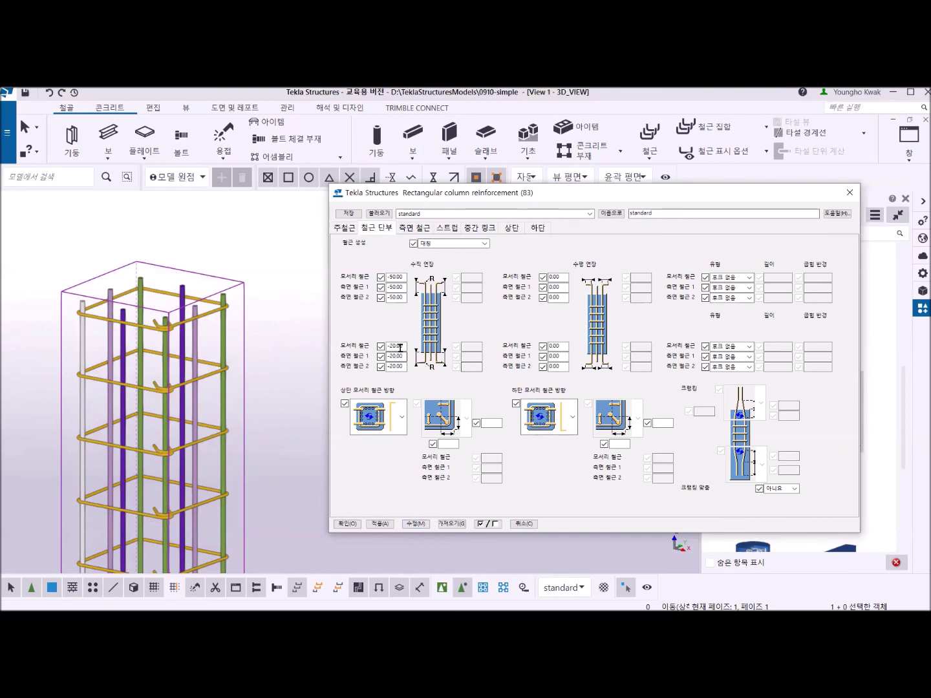
Inspect the lower ends of the column bars at the footing, review the stirrup settings and close the column reinforcement properties.
scroll(275, 470, "down", 1)
middle_click_drag(247, 469, 219, 290)
middle_click_drag(220, 431, 275, 223)
scroll(233, 411, "up", 1)
middle_click_drag(230, 409, 259, 260)
scroll(272, 461, "up", 3)
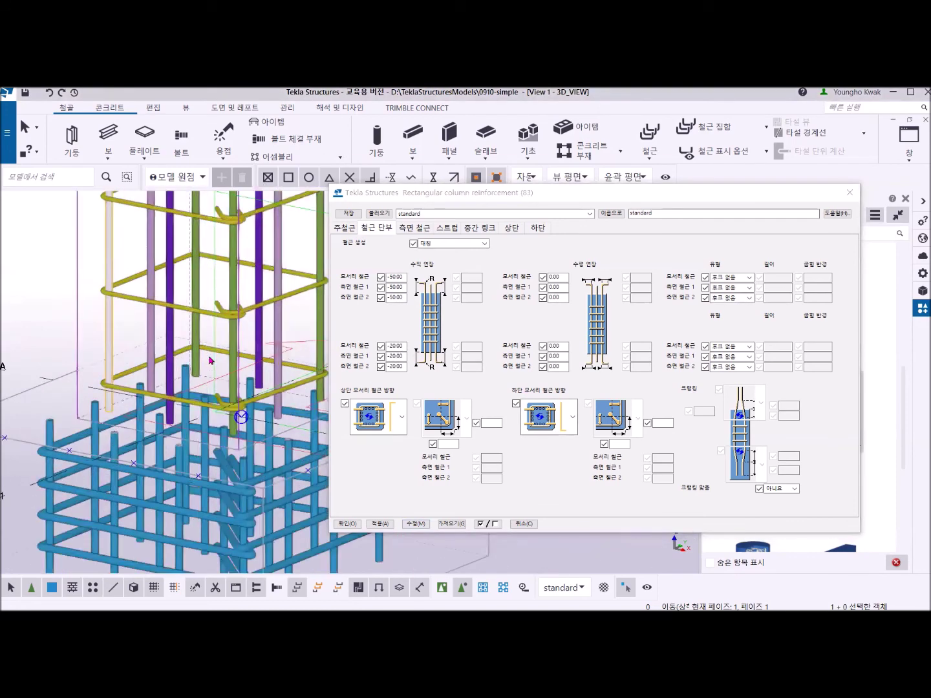
scroll(271, 462, "down", 1)
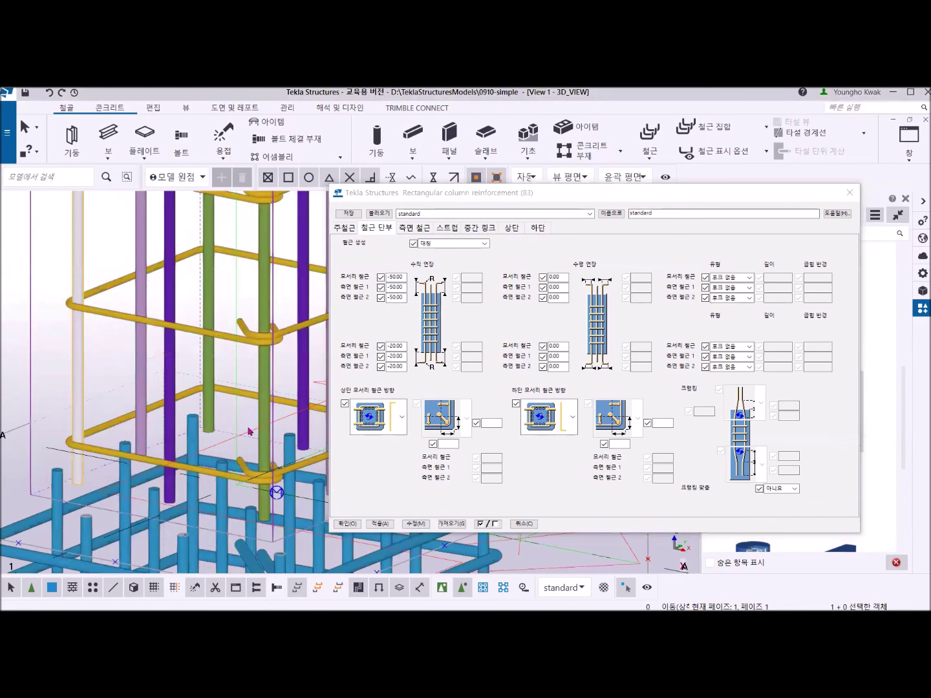
scroll(247, 504, "down", 2)
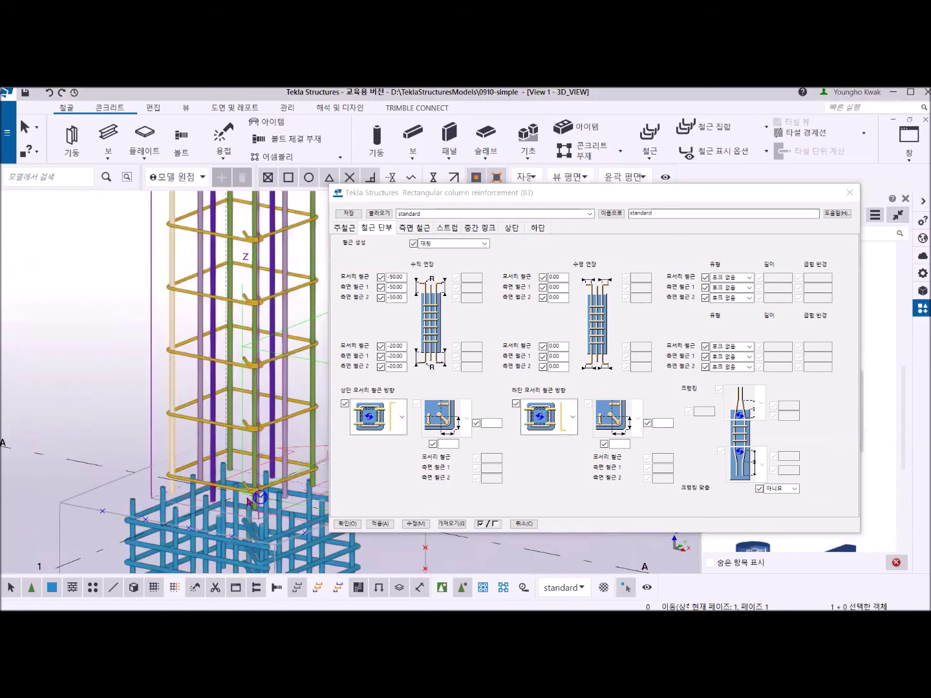
middle_click_drag(247, 488, 200, 446, "ctrl")
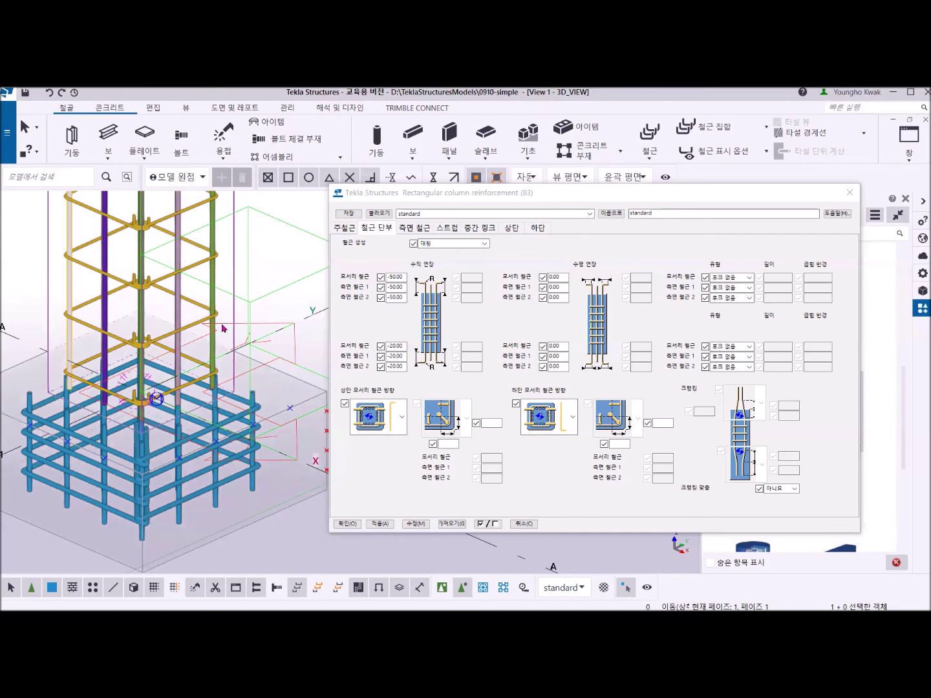
left_click(446, 229)
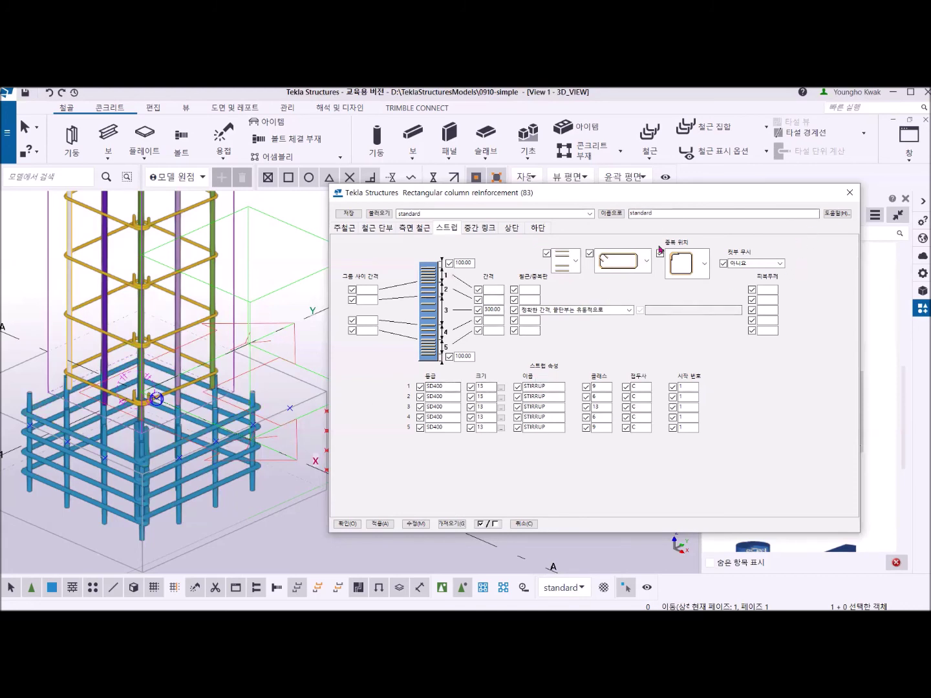
left_click(850, 193)
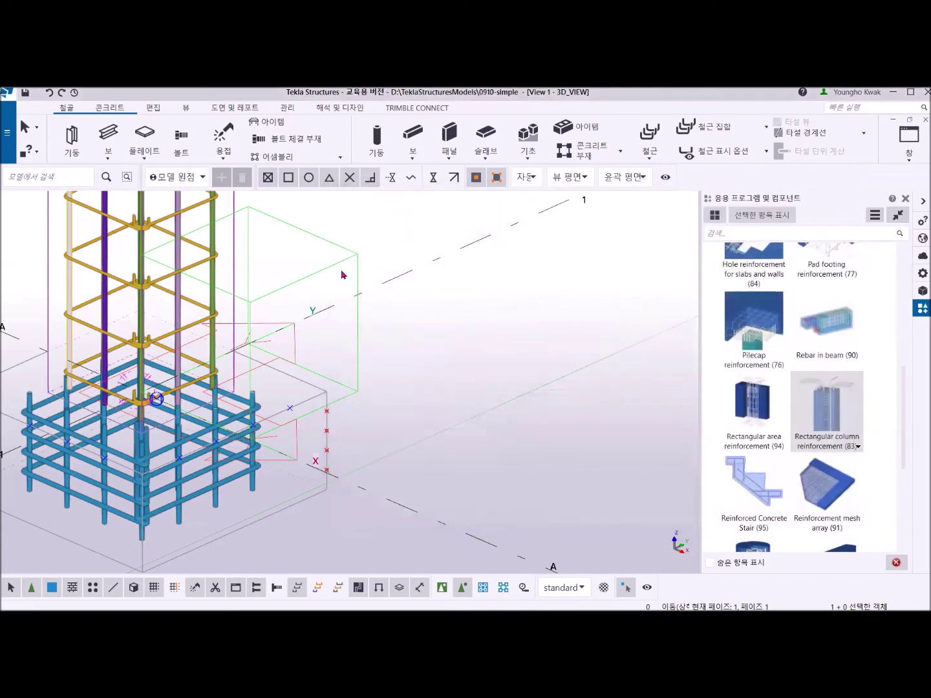
Delete the reinforced footing at grid intersection A-2.
scroll(329, 274, "down", 4)
scroll(329, 273, "down", 3)
middle_click_drag(331, 251, 362, 420)
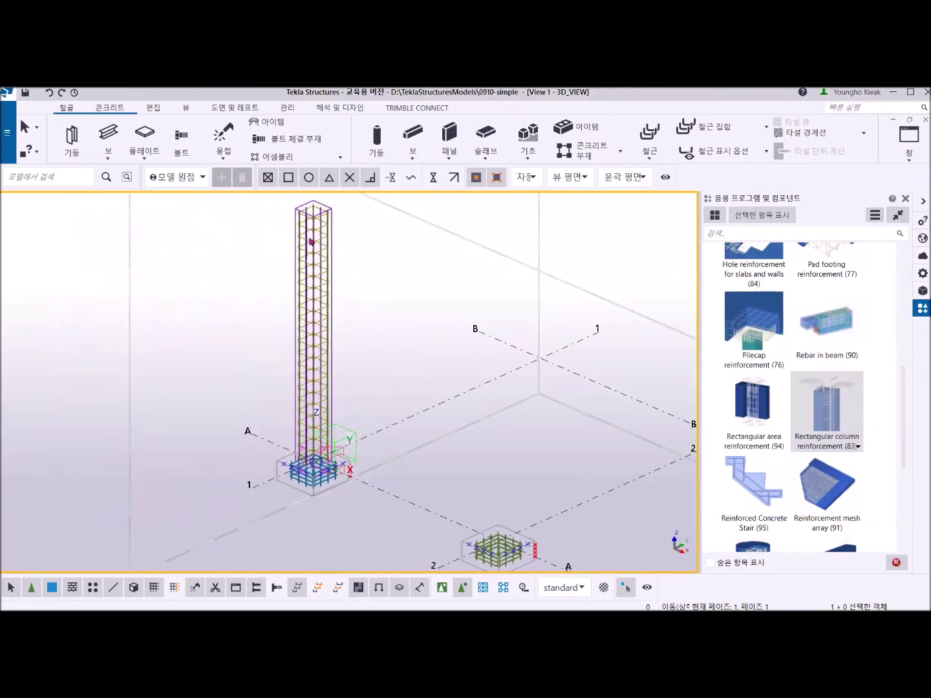
scroll(332, 477, "up", 5)
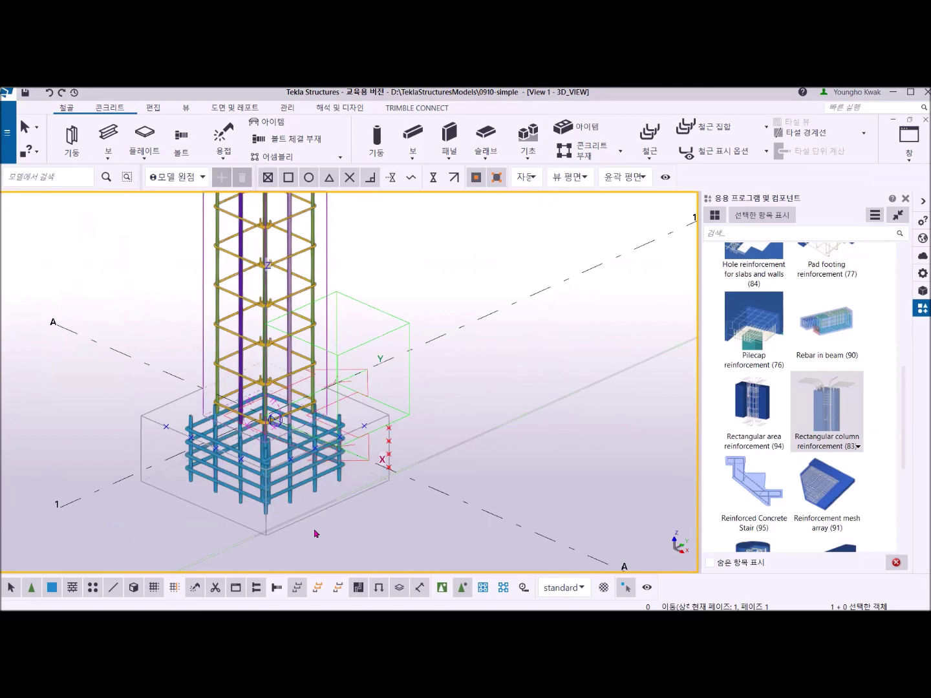
scroll(318, 527, "down", 3)
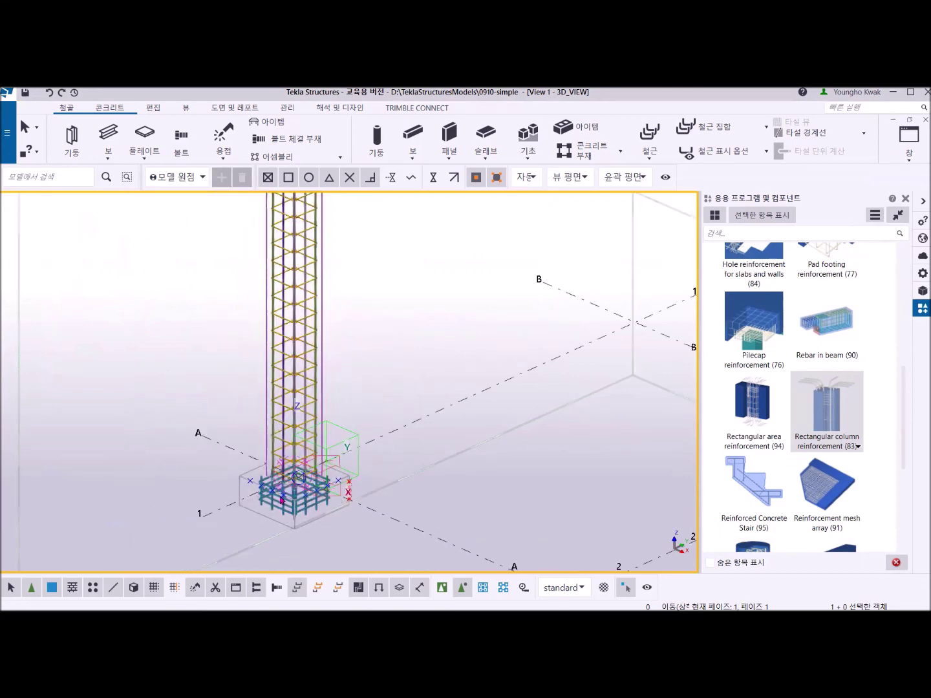
scroll(282, 499, "down", 3)
middle_click_drag(385, 548, 372, 484)
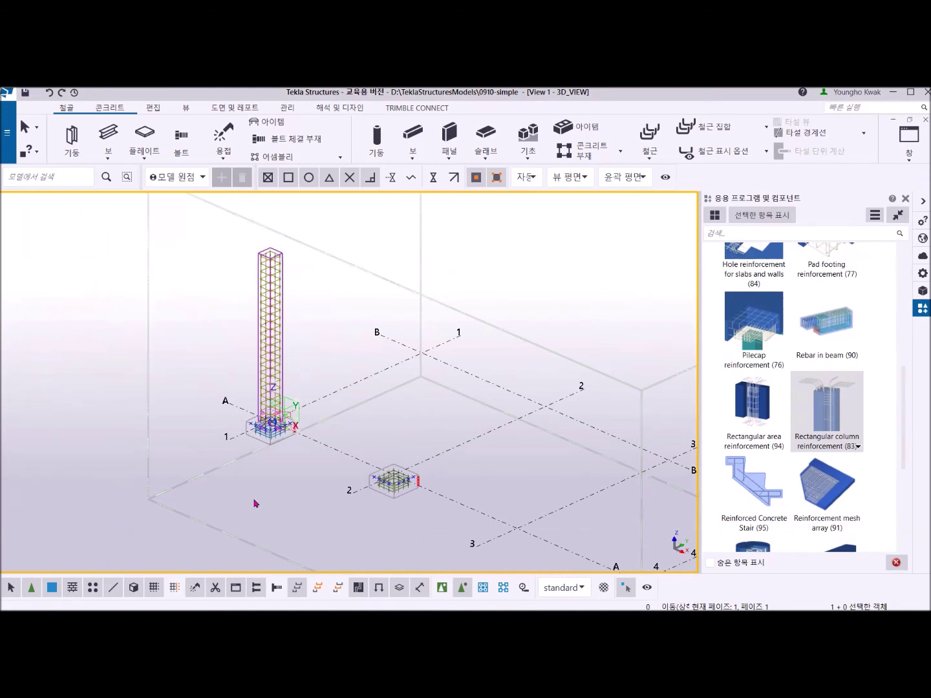
left_click_drag(341, 430, 451, 529)
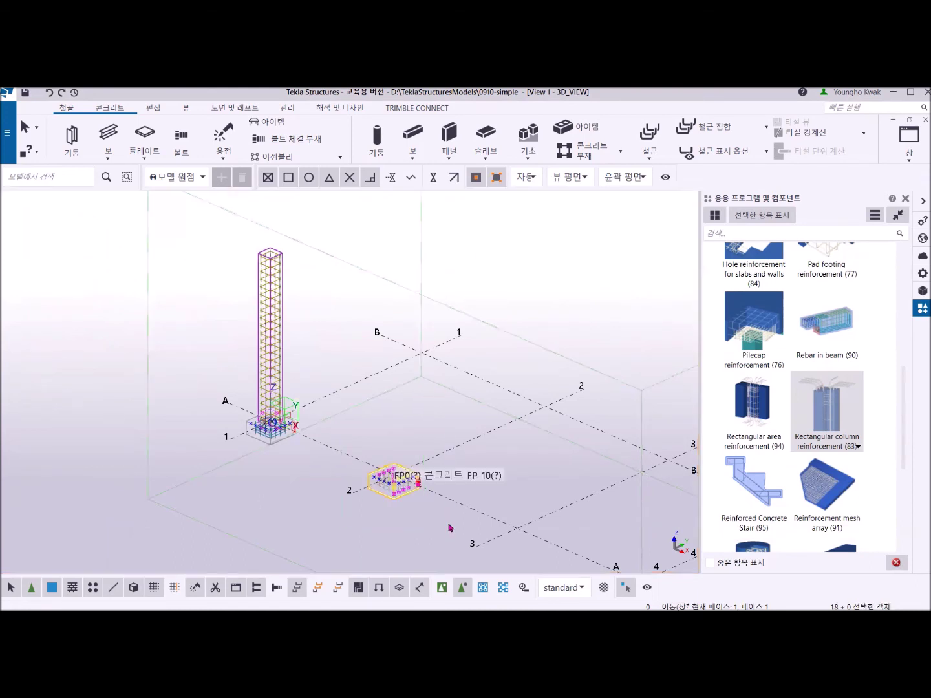
key("Delete")
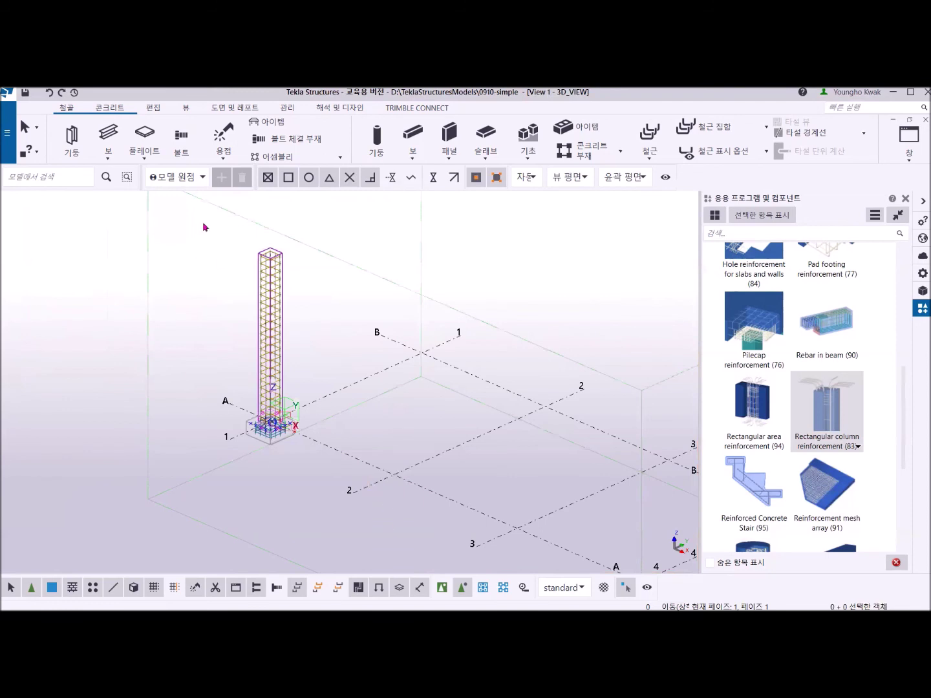
Copy the reinforced column and footing at A-1 linearly with dX 6000 and 3 copies, and copy the resulting row to gridline B.
left_click_drag(213, 211, 347, 477)
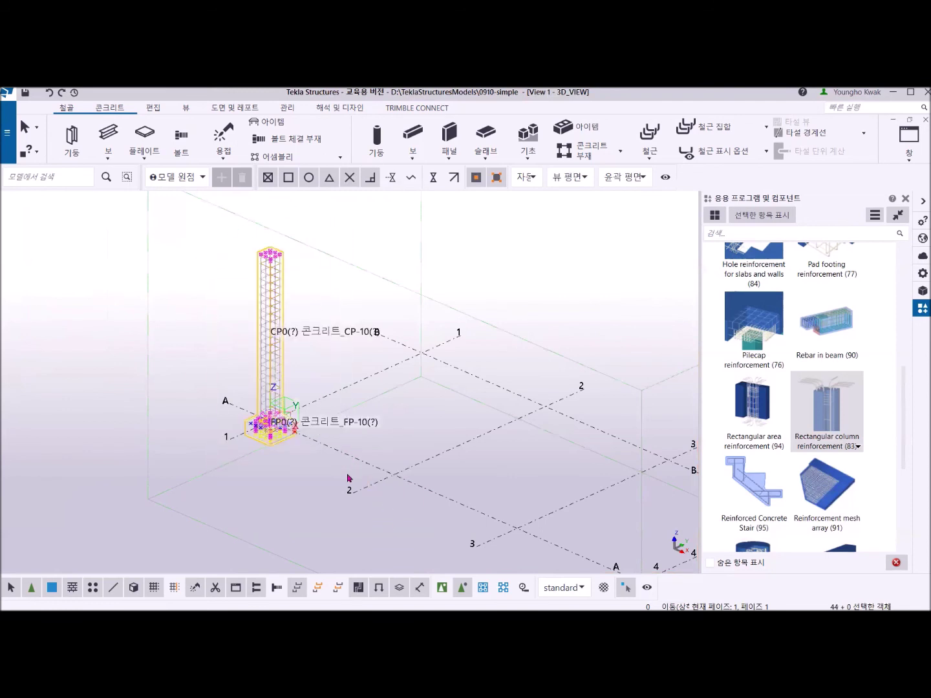
right_click(171, 281)
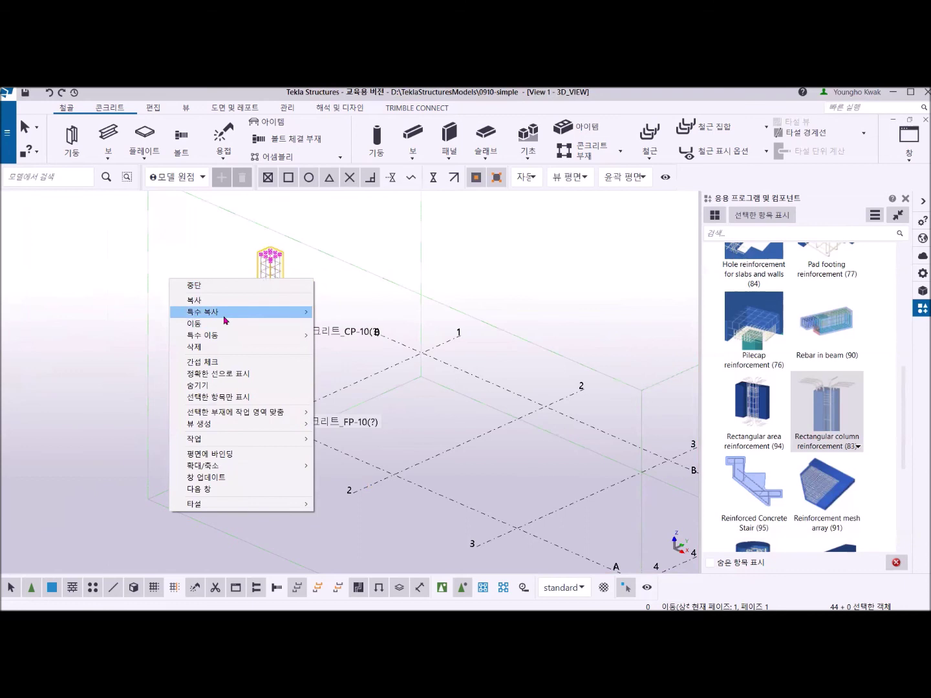
mouse_move(224, 316)
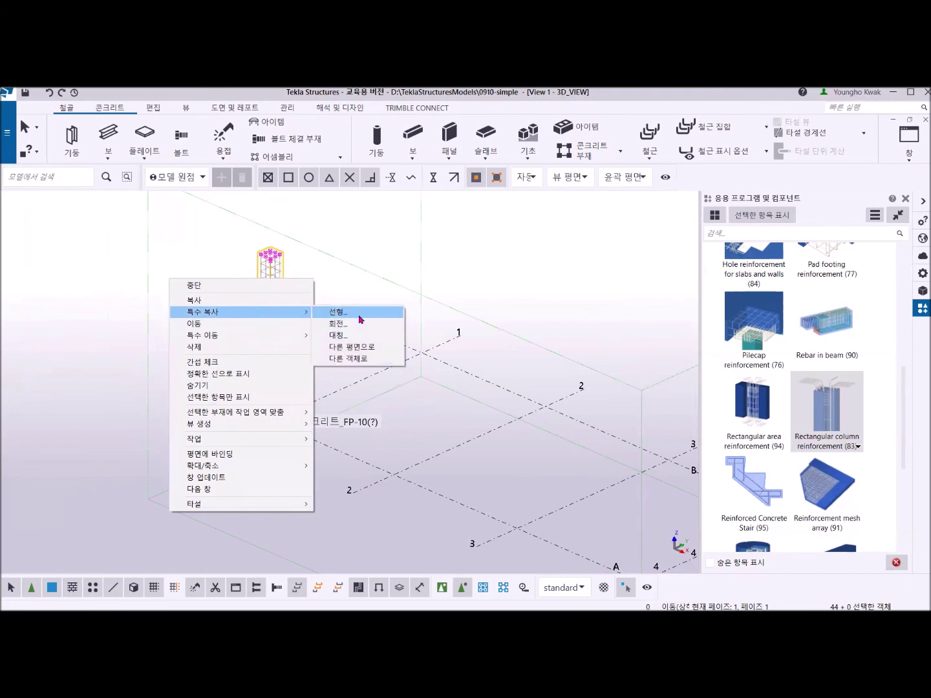
left_click(338, 312)
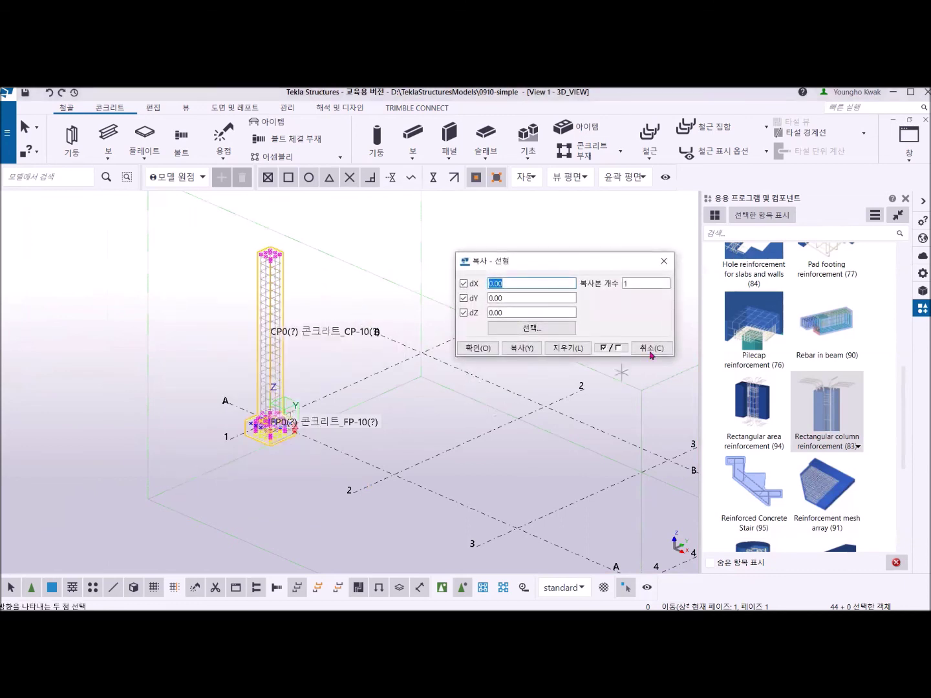
left_click(648, 284)
double_click(648, 284)
type("3")
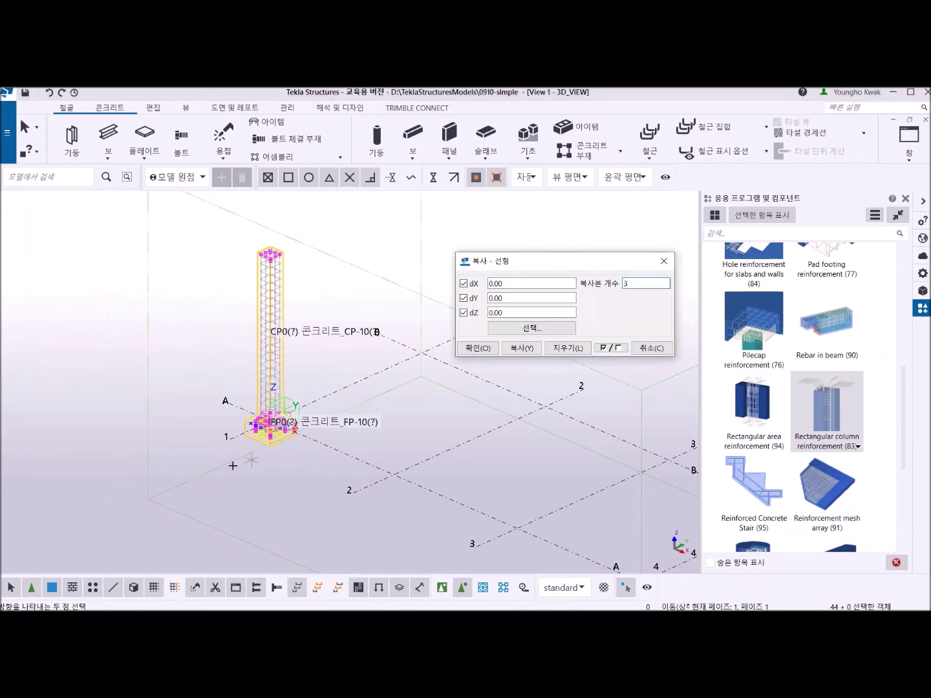
left_click(270, 427)
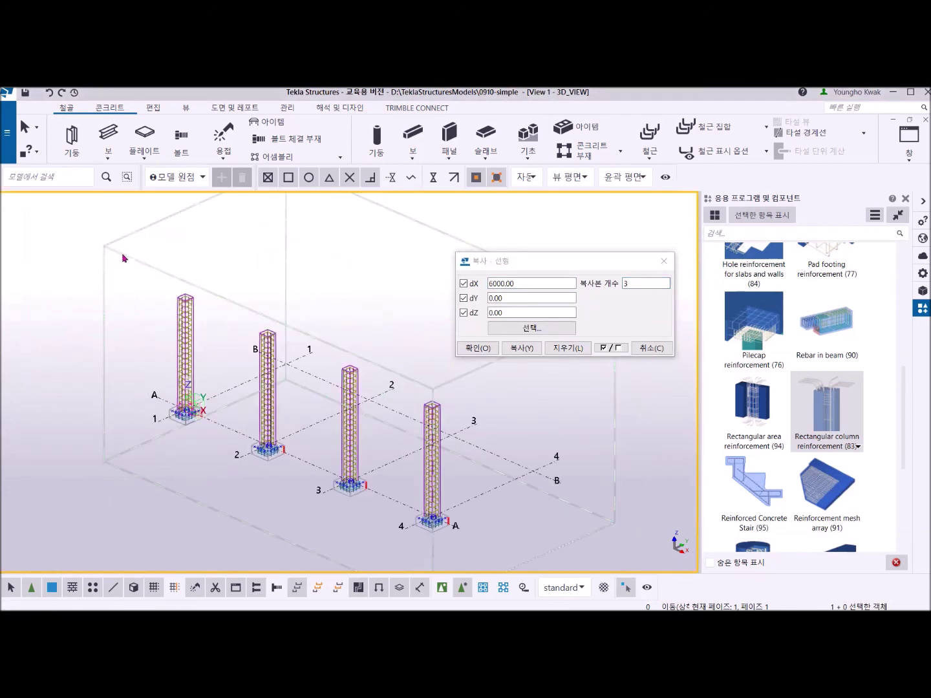
left_click_drag(125, 258, 481, 556)
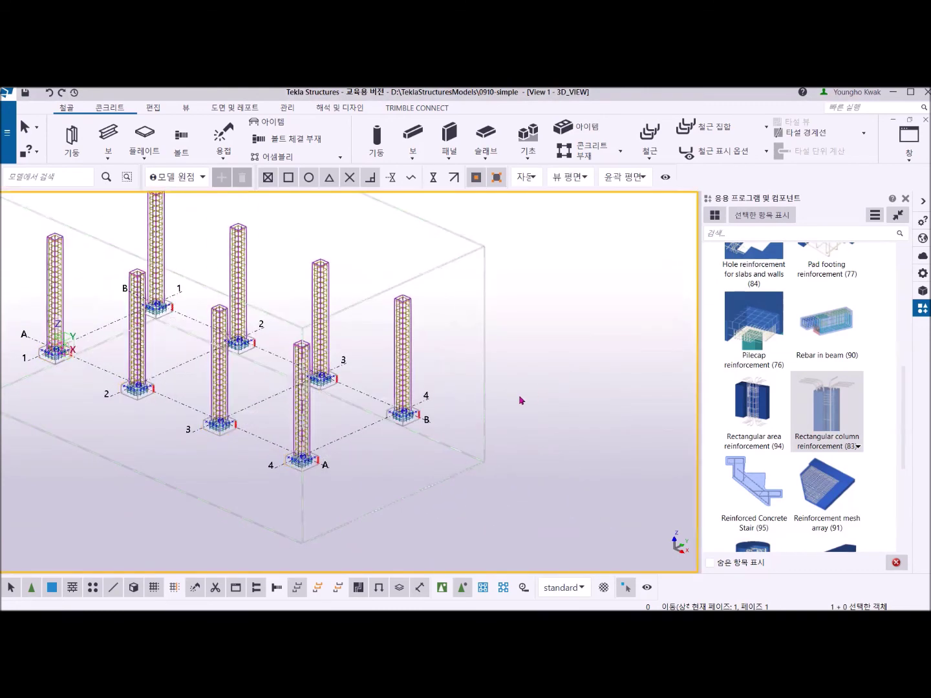
Change the 3D view's part rendering so the columns and footings show as shaded transparent solids.
left_click(187, 112)
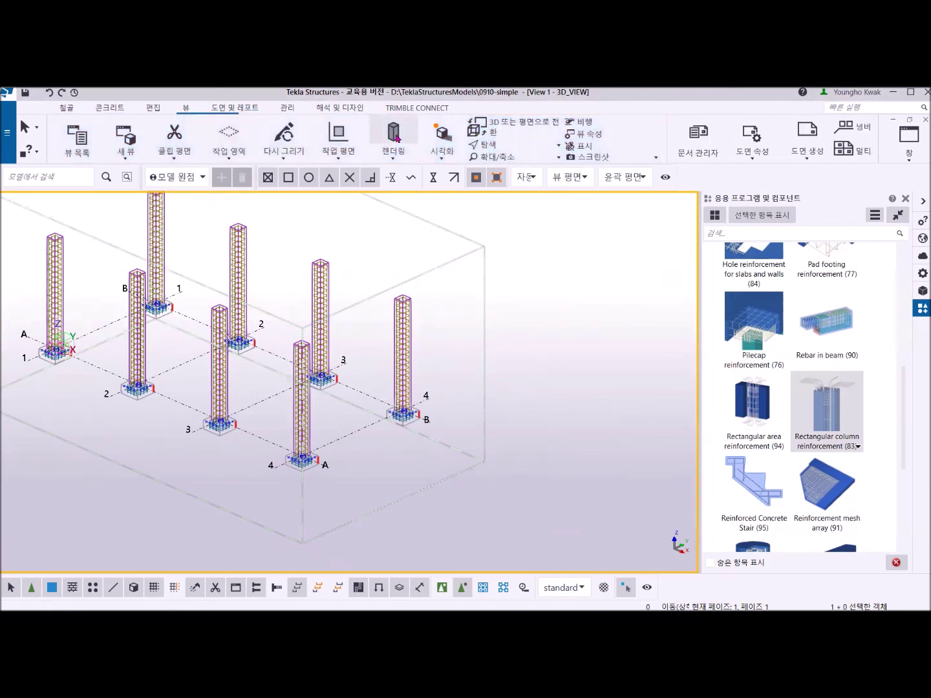
left_click(396, 136)
middle_click_drag(498, 370, 637, 443, "ctrl")
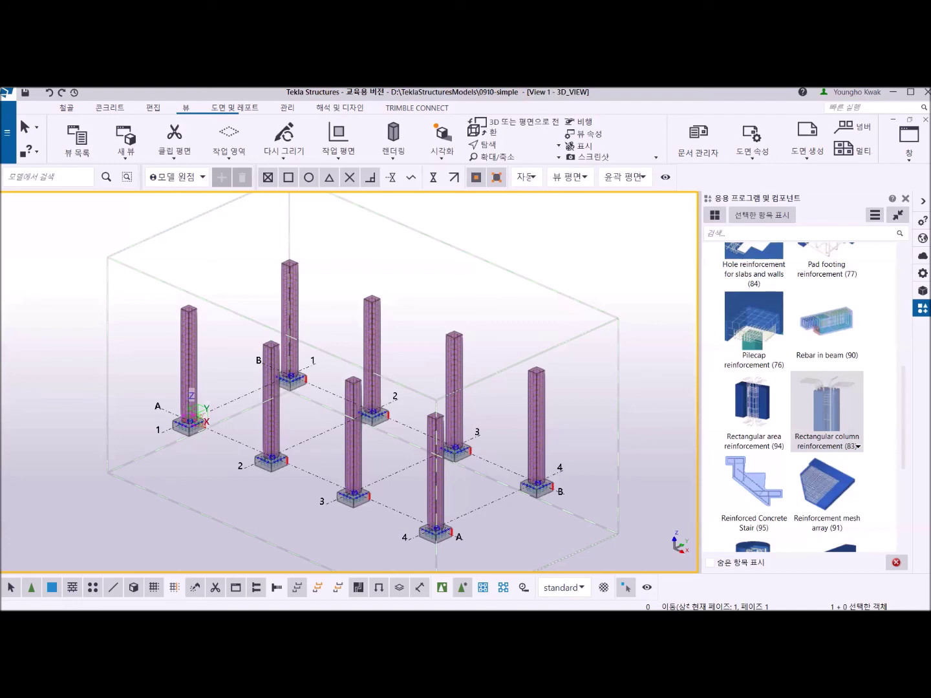
Place a new pad footing on gridline 4 at the midpoint between gridlines A and B.
scroll(328, 407, "up", 10)
middle_click_drag(294, 380, 396, 445)
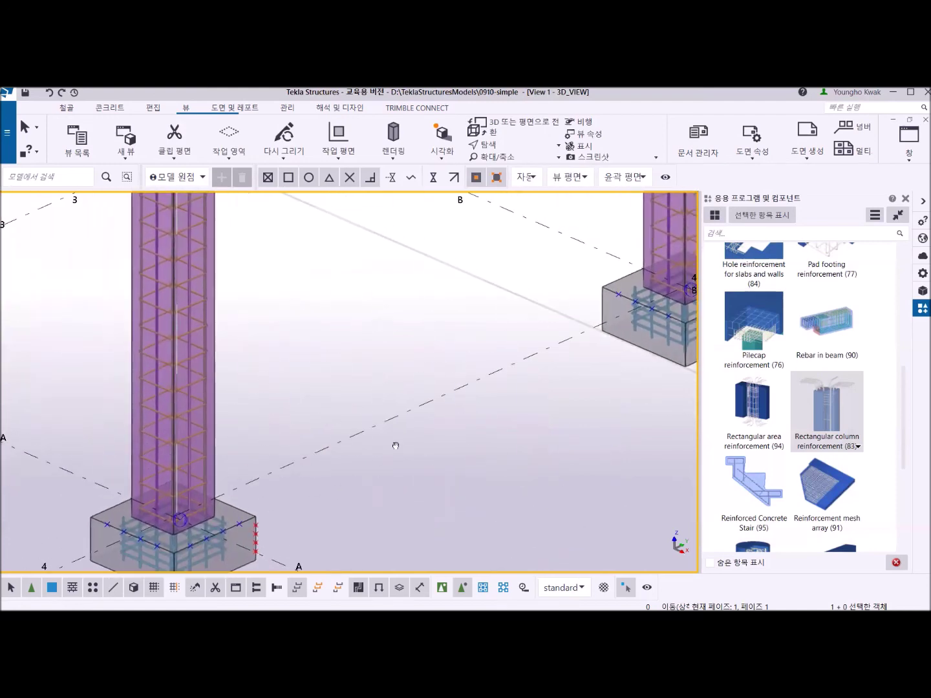
left_click(103, 108)
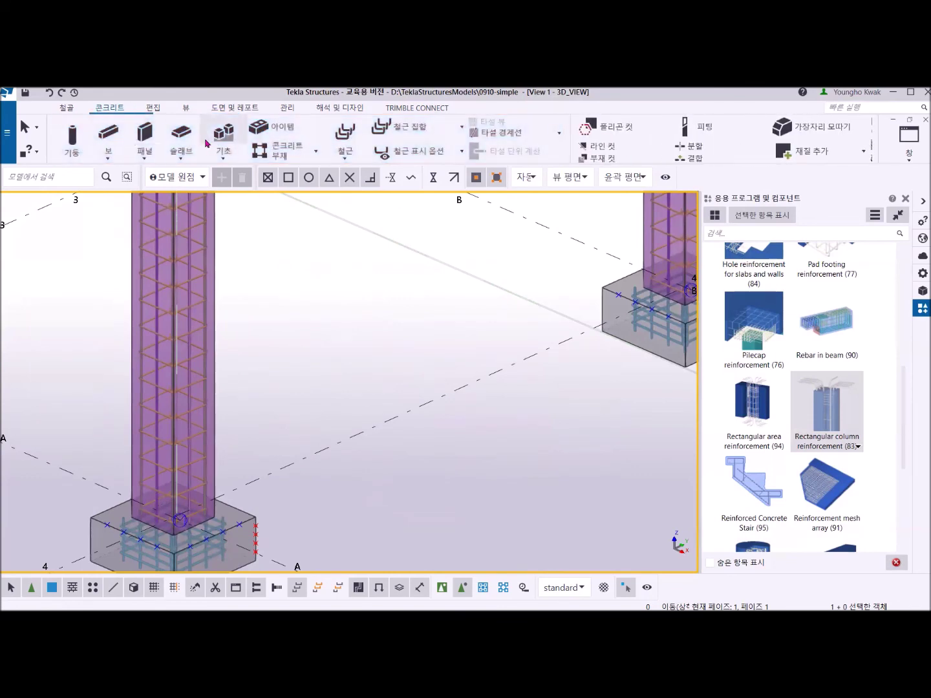
left_click(226, 139)
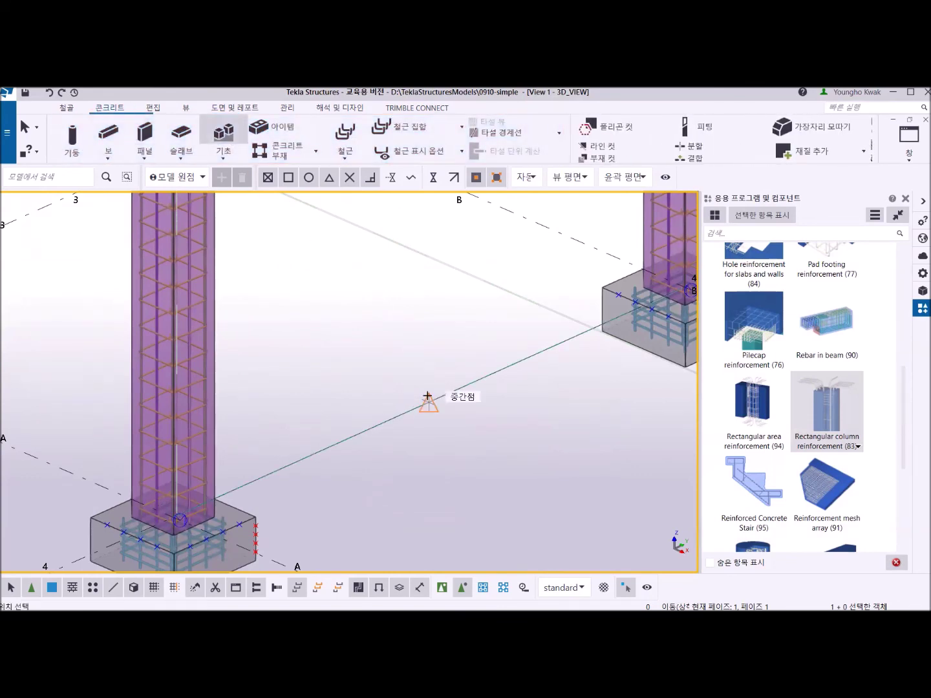
left_click(428, 405)
right_click(380, 305)
left_click(407, 311)
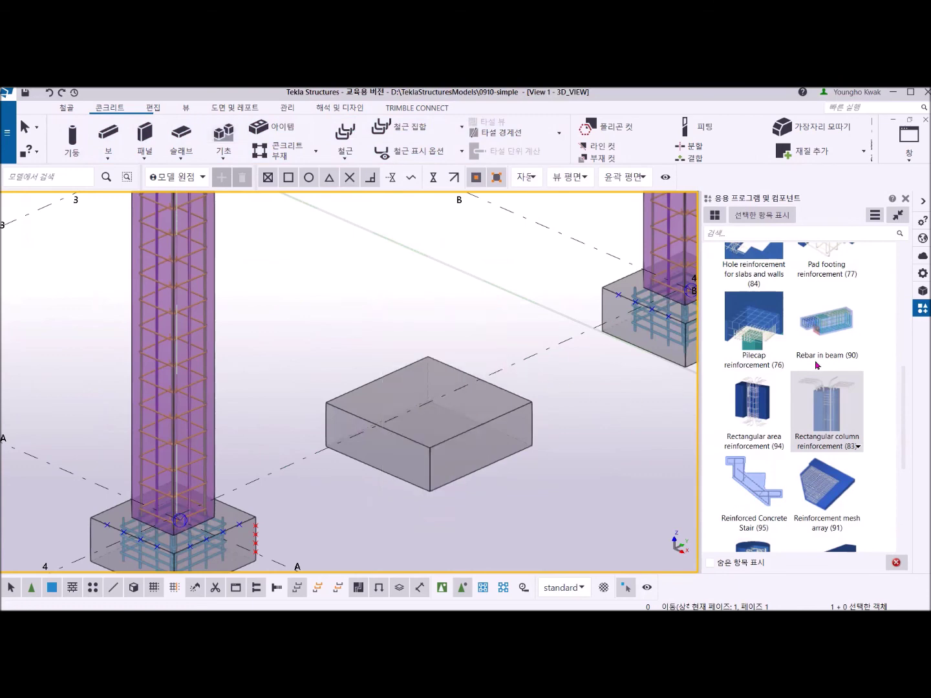
Add the Starter bars for footing (87) component to the new pad footing on gridline 4 and end the command.
left_click(442, 426)
left_click(624, 456)
scroll(817, 388, "up", 3)
scroll(808, 420, "down", 1)
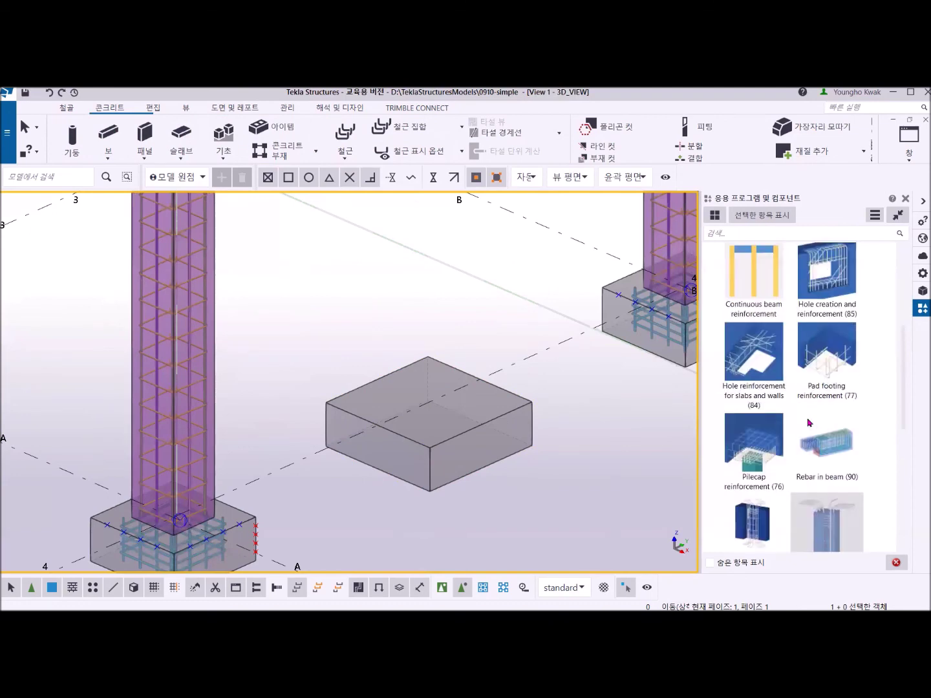
scroll(808, 422, "down", 1)
scroll(795, 428, "up", 2)
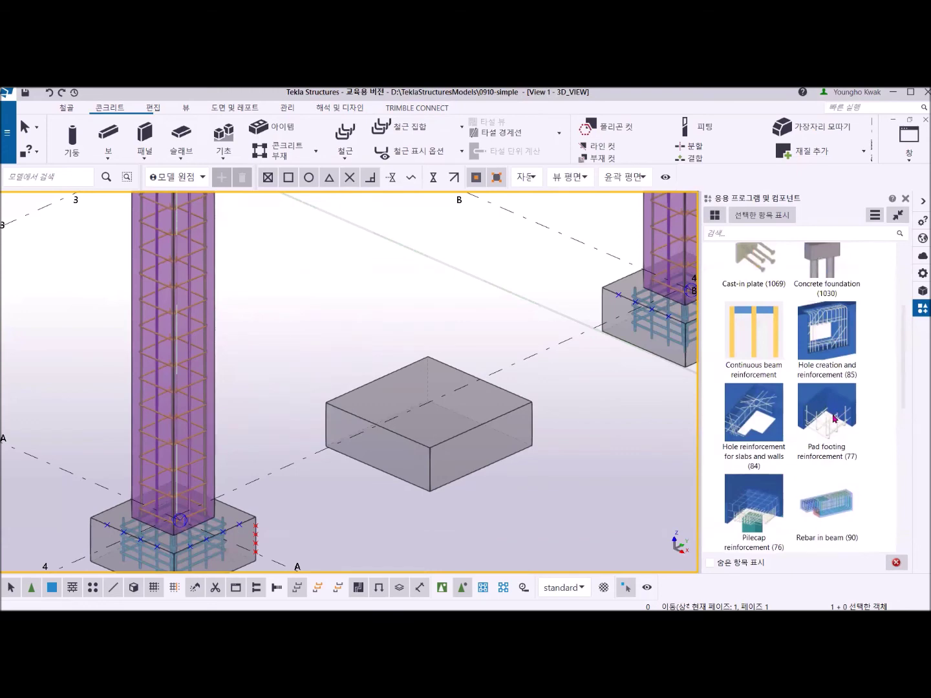
scroll(834, 421, "down", 5)
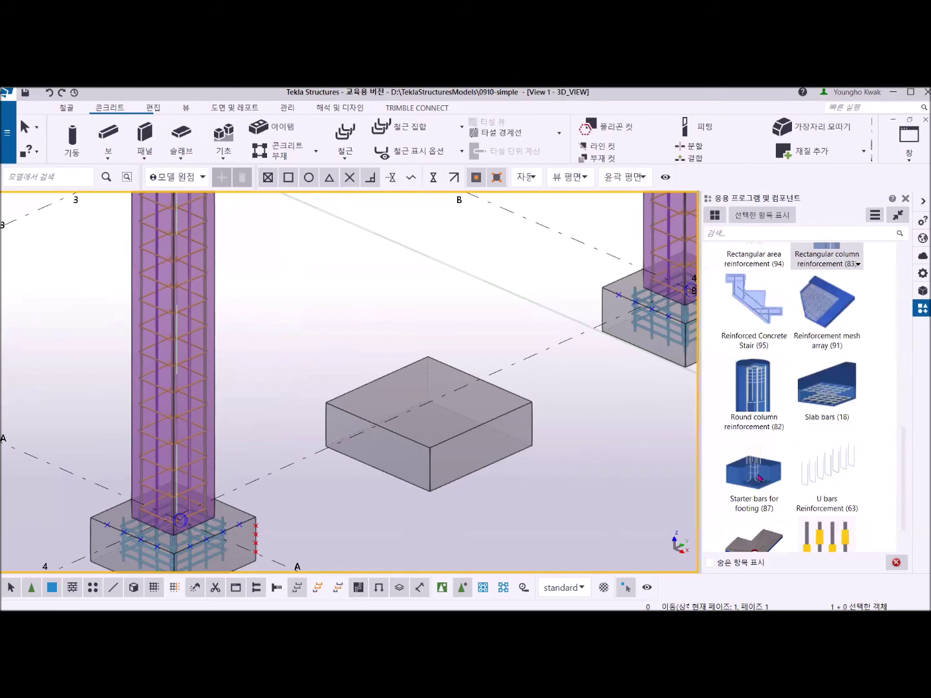
left_click(759, 478)
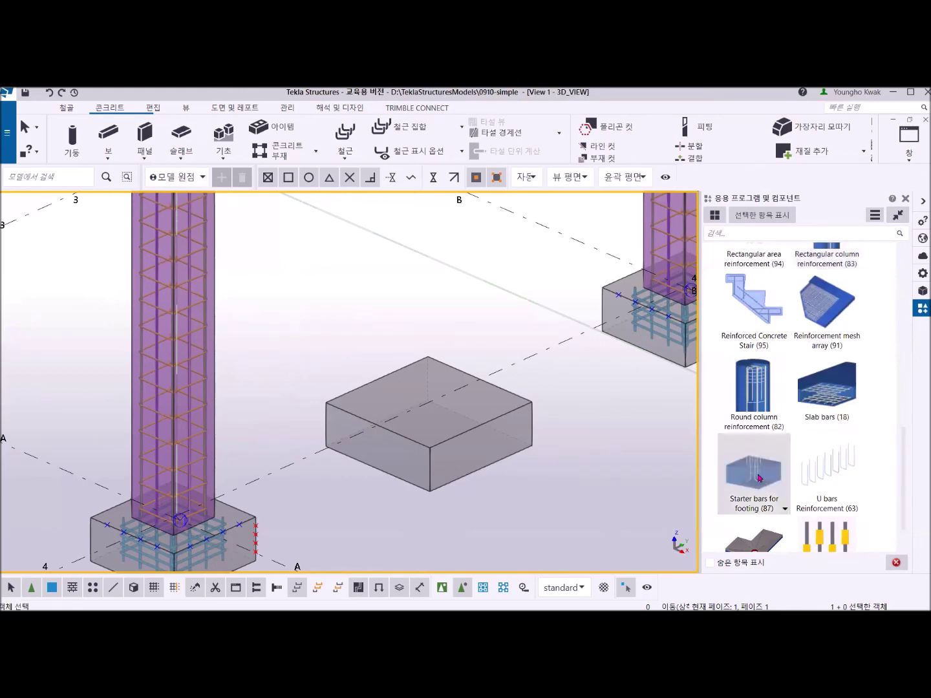
left_click(499, 414)
scroll(395, 409, "up", 3)
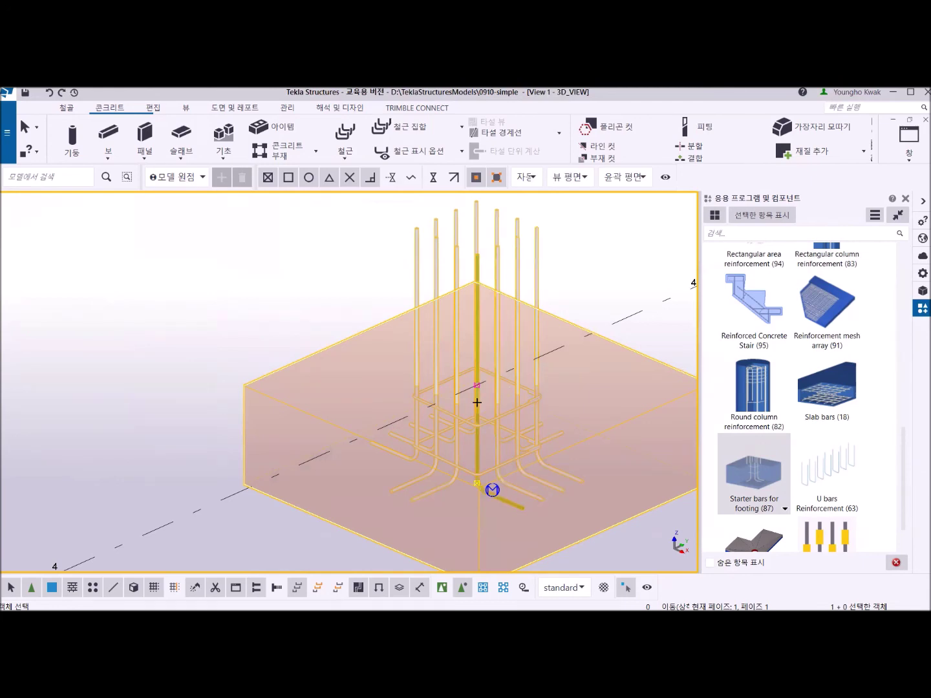
scroll(498, 403, "down", 5)
middle_click_drag(503, 485, 470, 501, "ctrl")
scroll(517, 426, "up", 6)
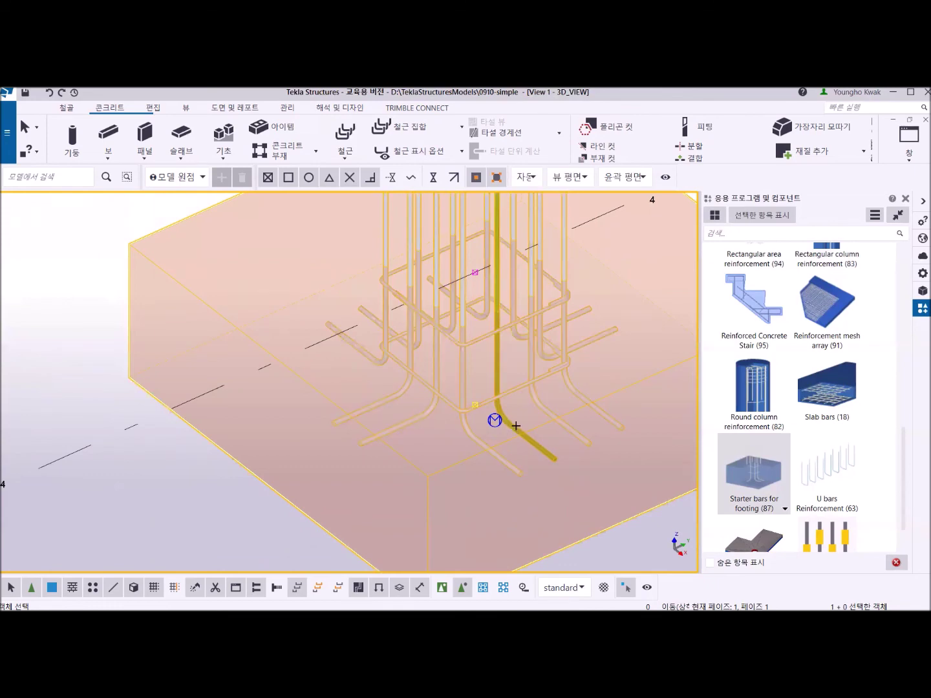
right_click(94, 214)
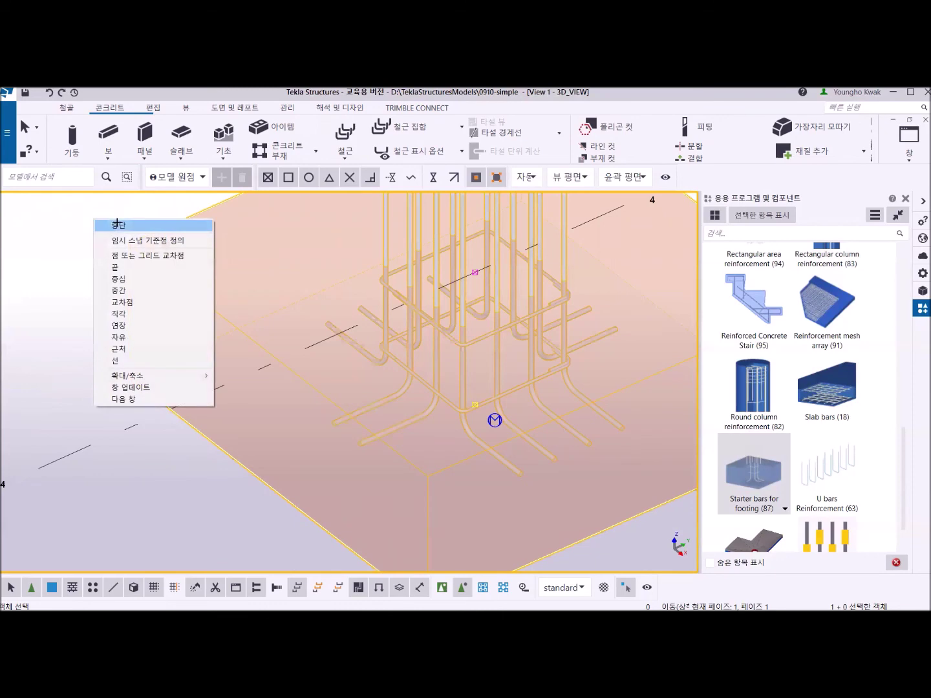
left_click(114, 223)
Open the starter bars component's properties and compare its picture, bottom cover and position settings with the bars in the footing.
scroll(433, 352, "down", 3)
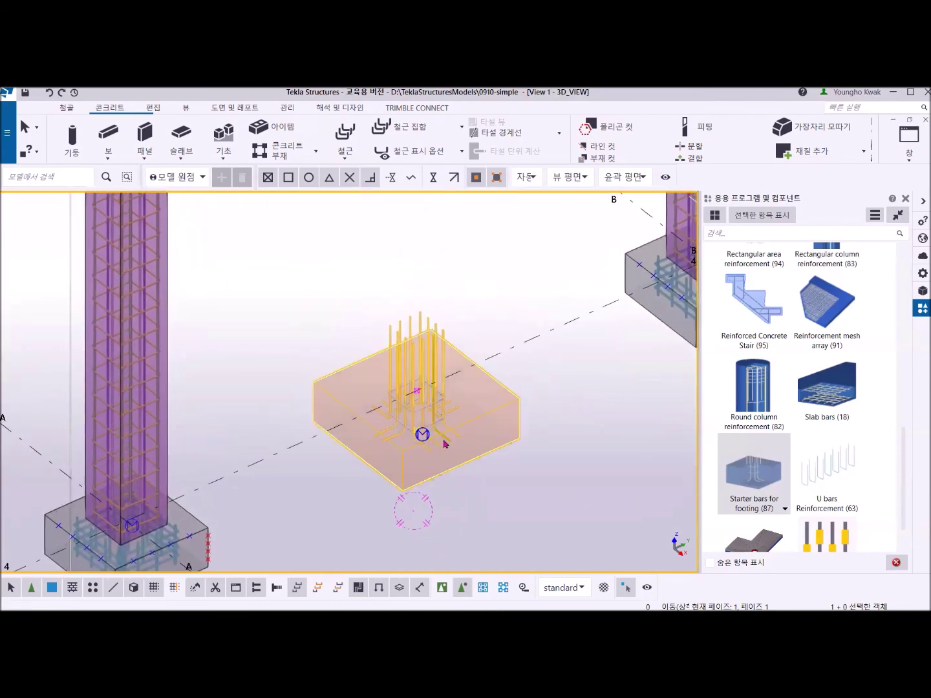
double_click(422, 435)
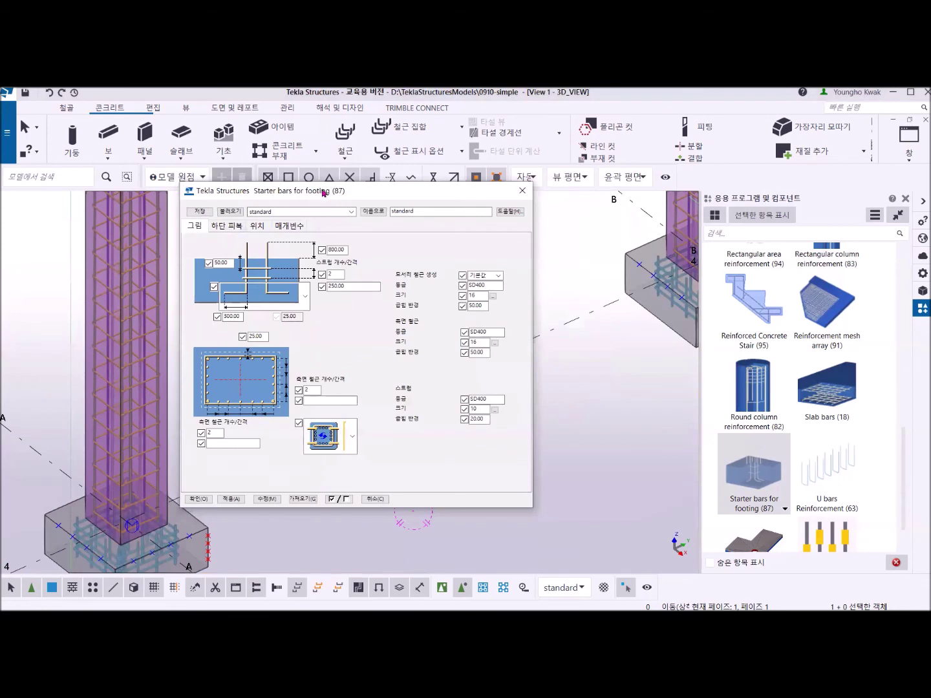
left_click_drag(323, 192, 686, 225)
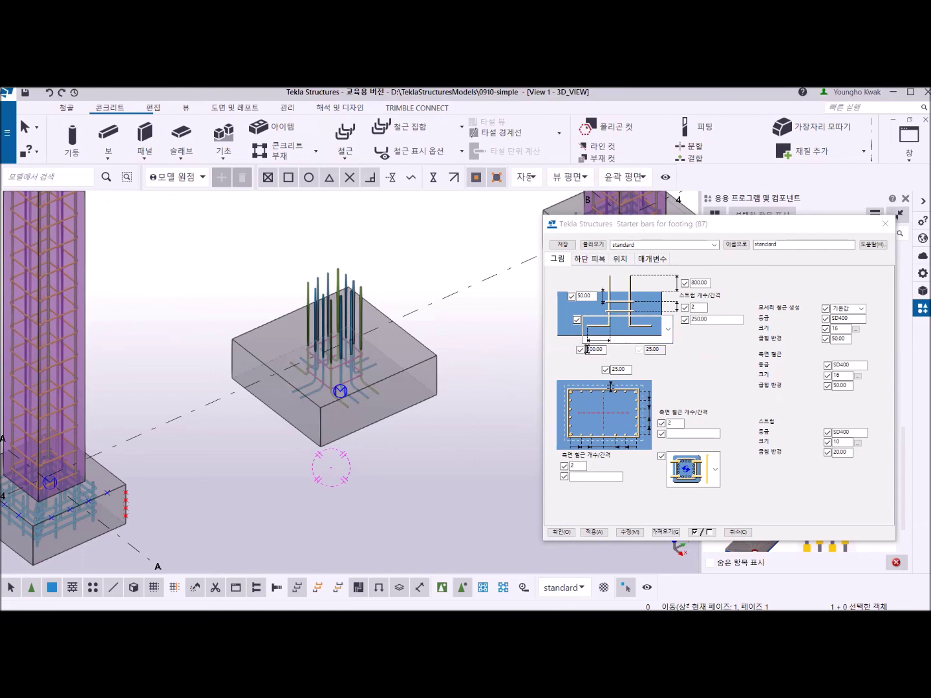
left_click(619, 259)
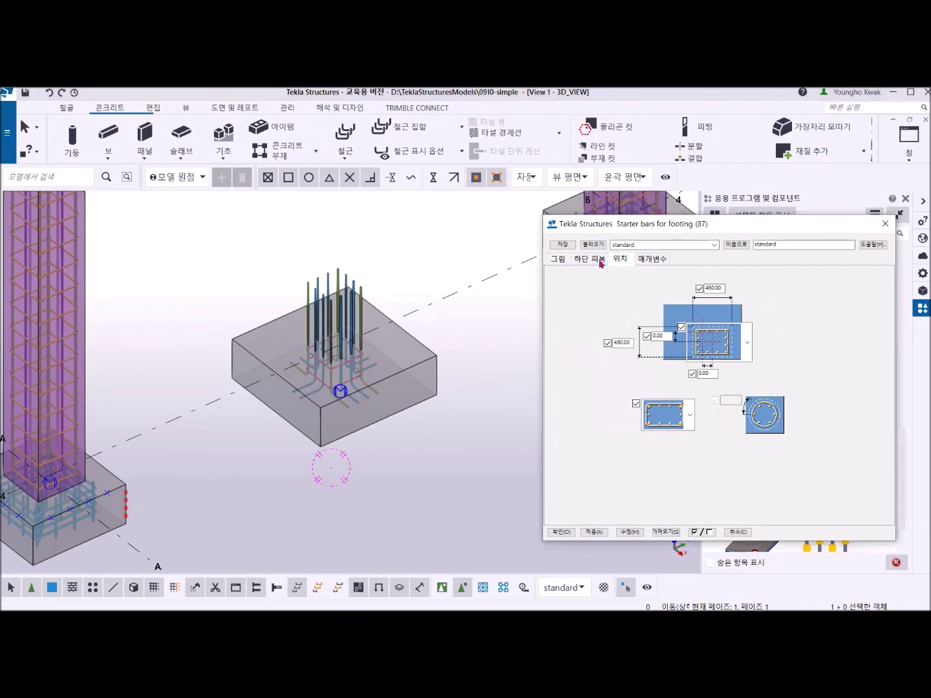
left_click(591, 264)
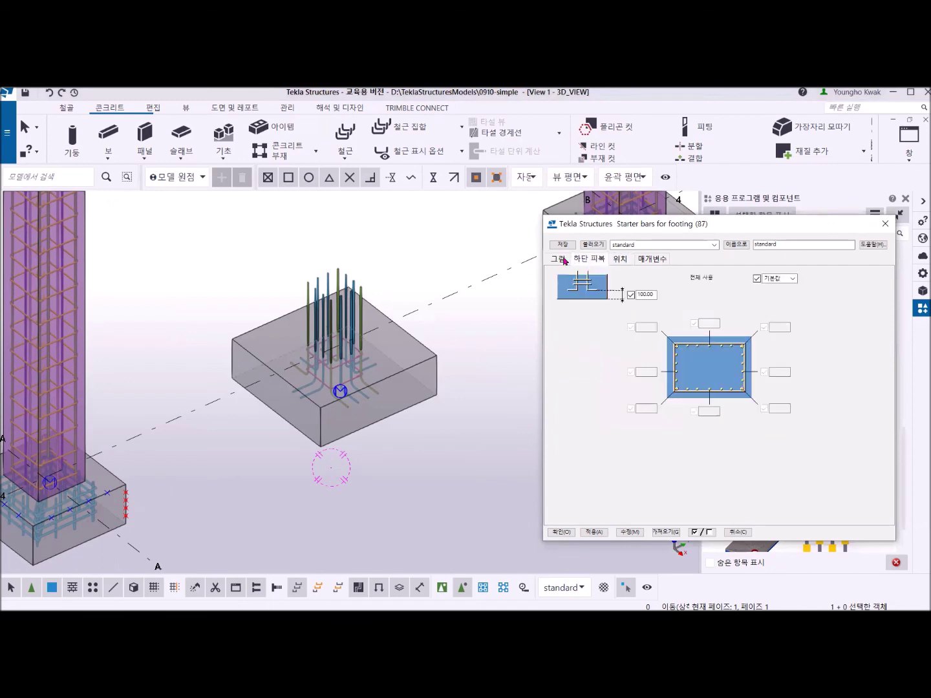
left_click(560, 259)
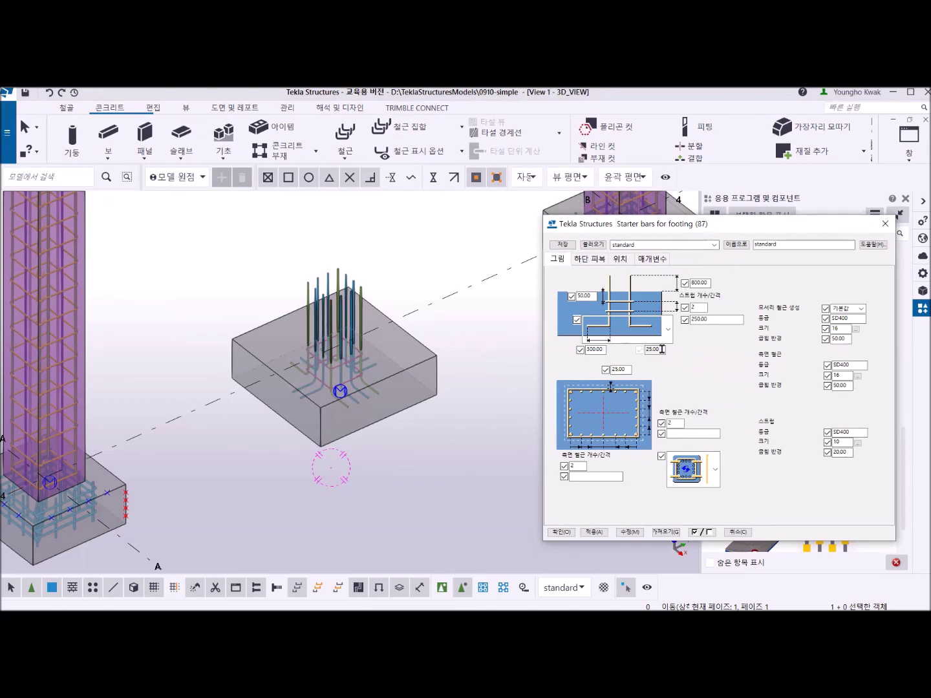
scroll(342, 296, "up", 5)
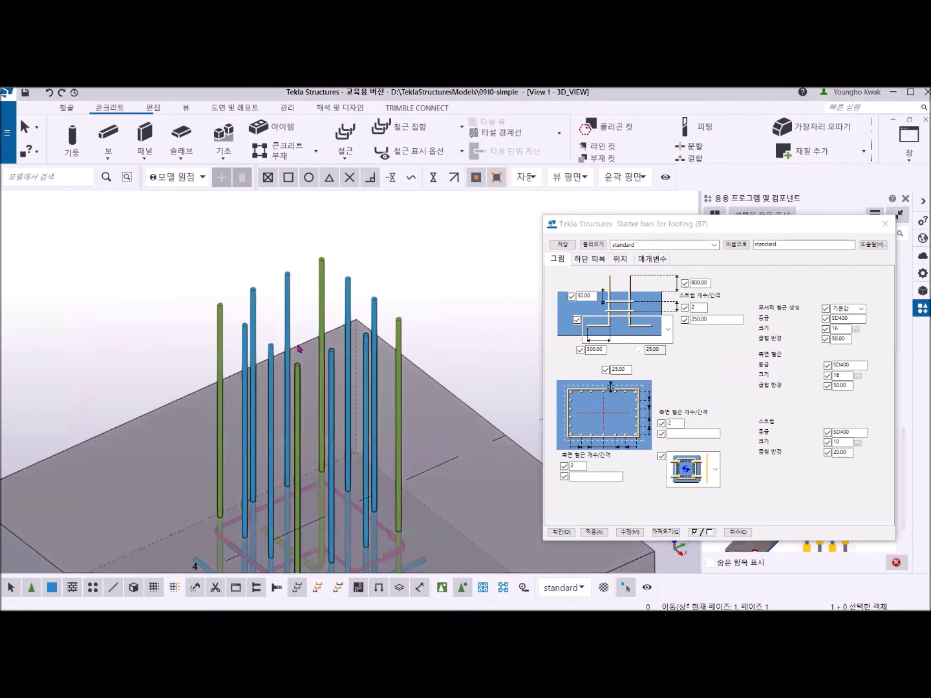
mouse_move(321, 407)
middle_mouse_down("ctrl")
mouse_move(362, 433)
mouse_move(322, 432)
middle_mouse_up("ctrl")
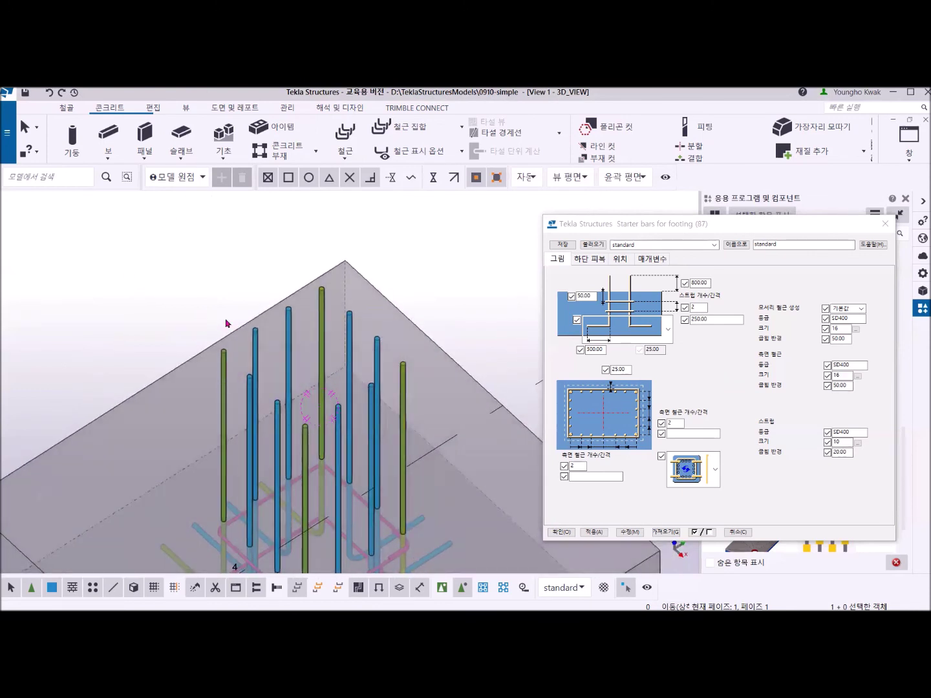
Set the starter bars' stirrup count to 4 and the side bar count along the plan's horizontal edges to 4, modifying the component.
left_click(696, 308)
double_click(698, 307)
type("4")
left_click(631, 532)
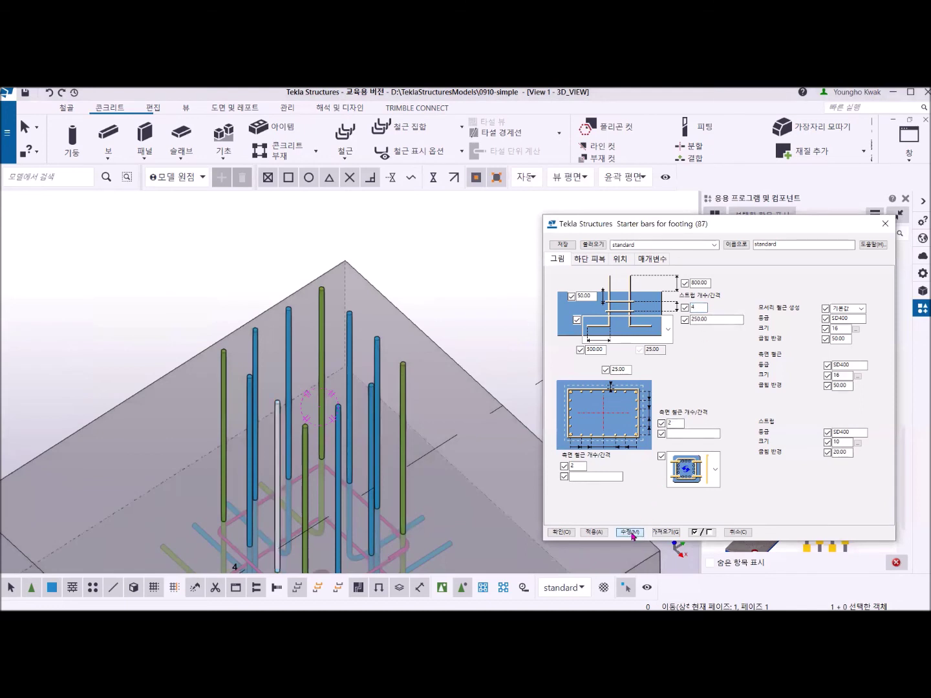
double_click(581, 465)
type("4")
left_click(632, 533)
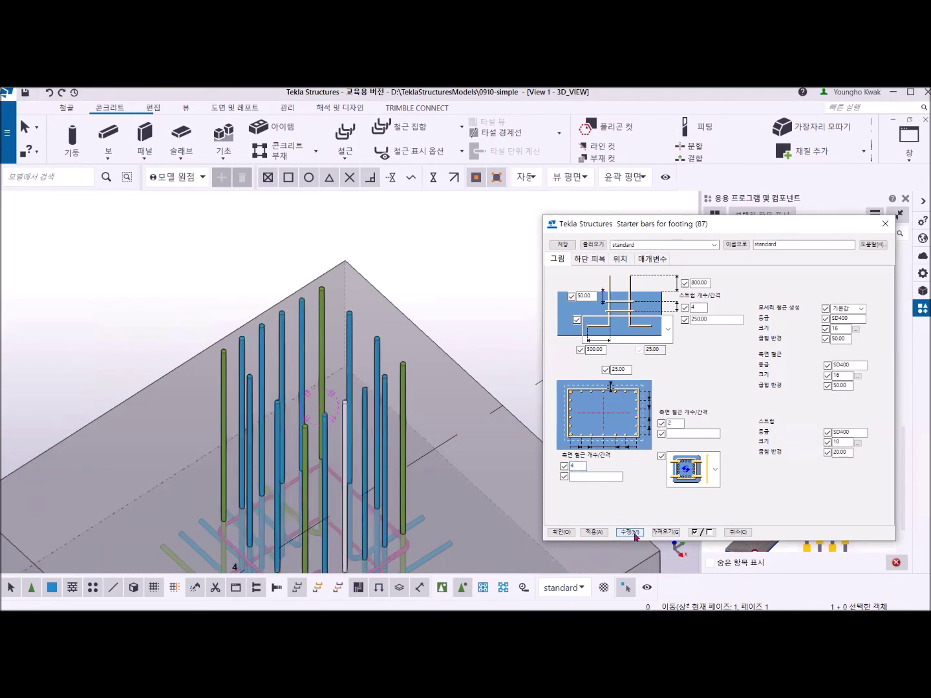
Return both the horizontal-edge side bar count and the stirrup count to 2 and modify the component.
double_click(580, 464)
type("2")
double_click(697, 309)
type("2")
left_click(631, 532)
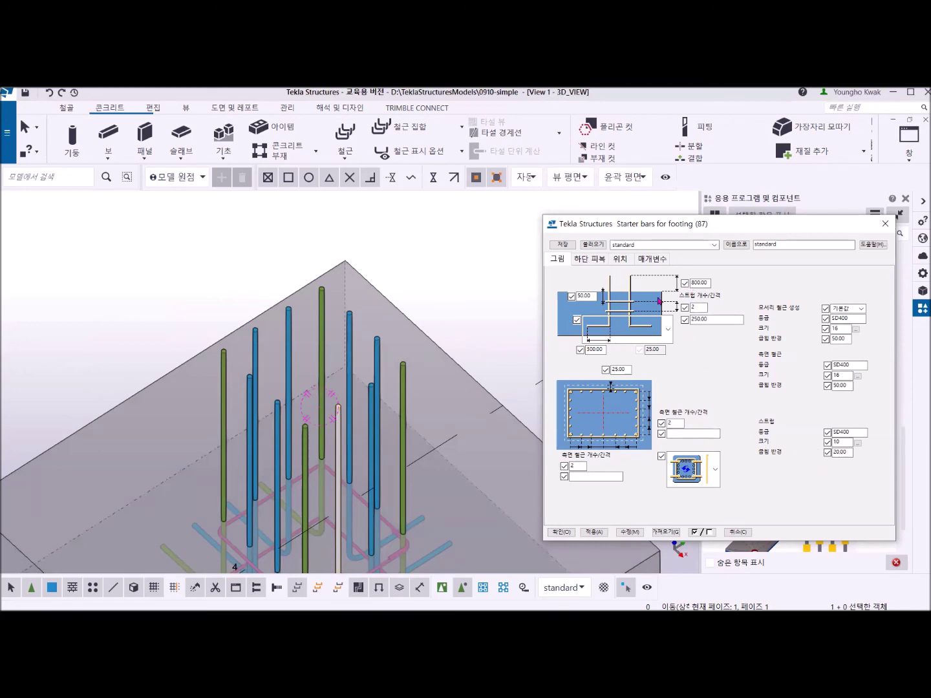
scroll(354, 386, "down", 3)
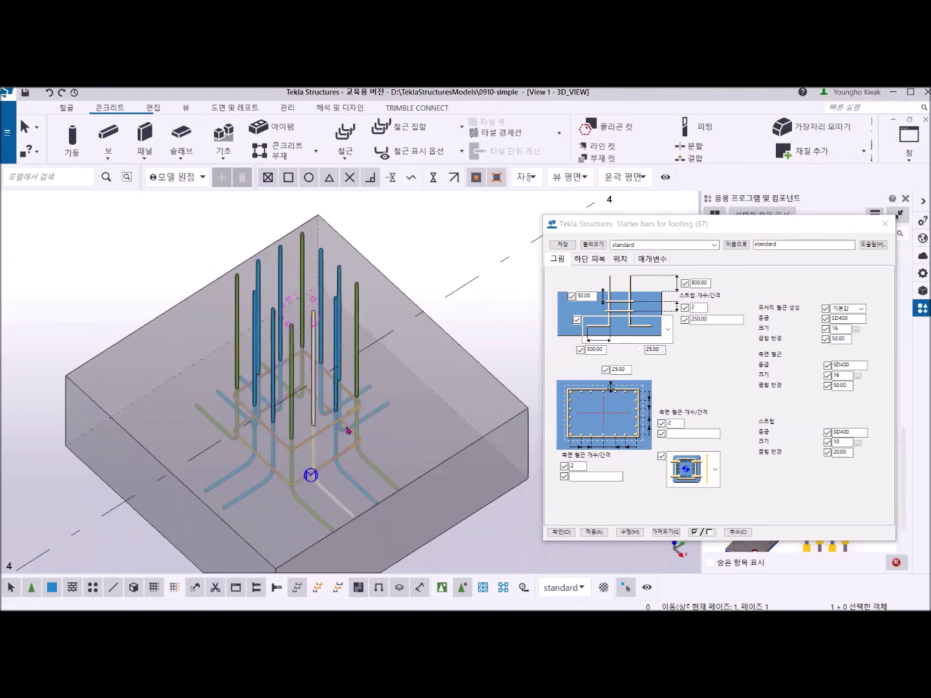
scroll(33, 406, "down", 4)
middle_click_drag(69, 407, 53, 501)
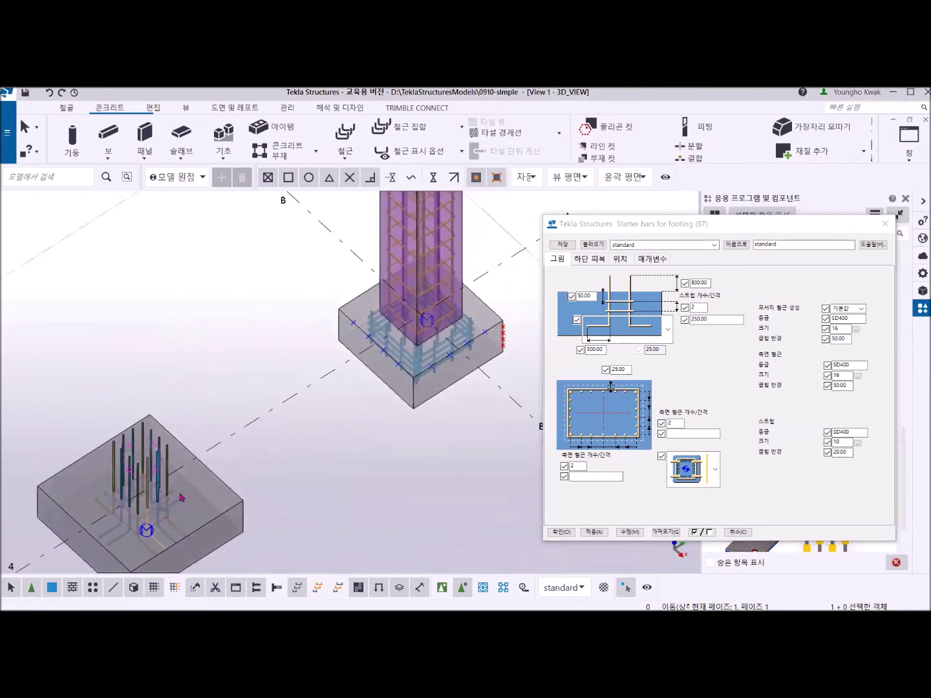